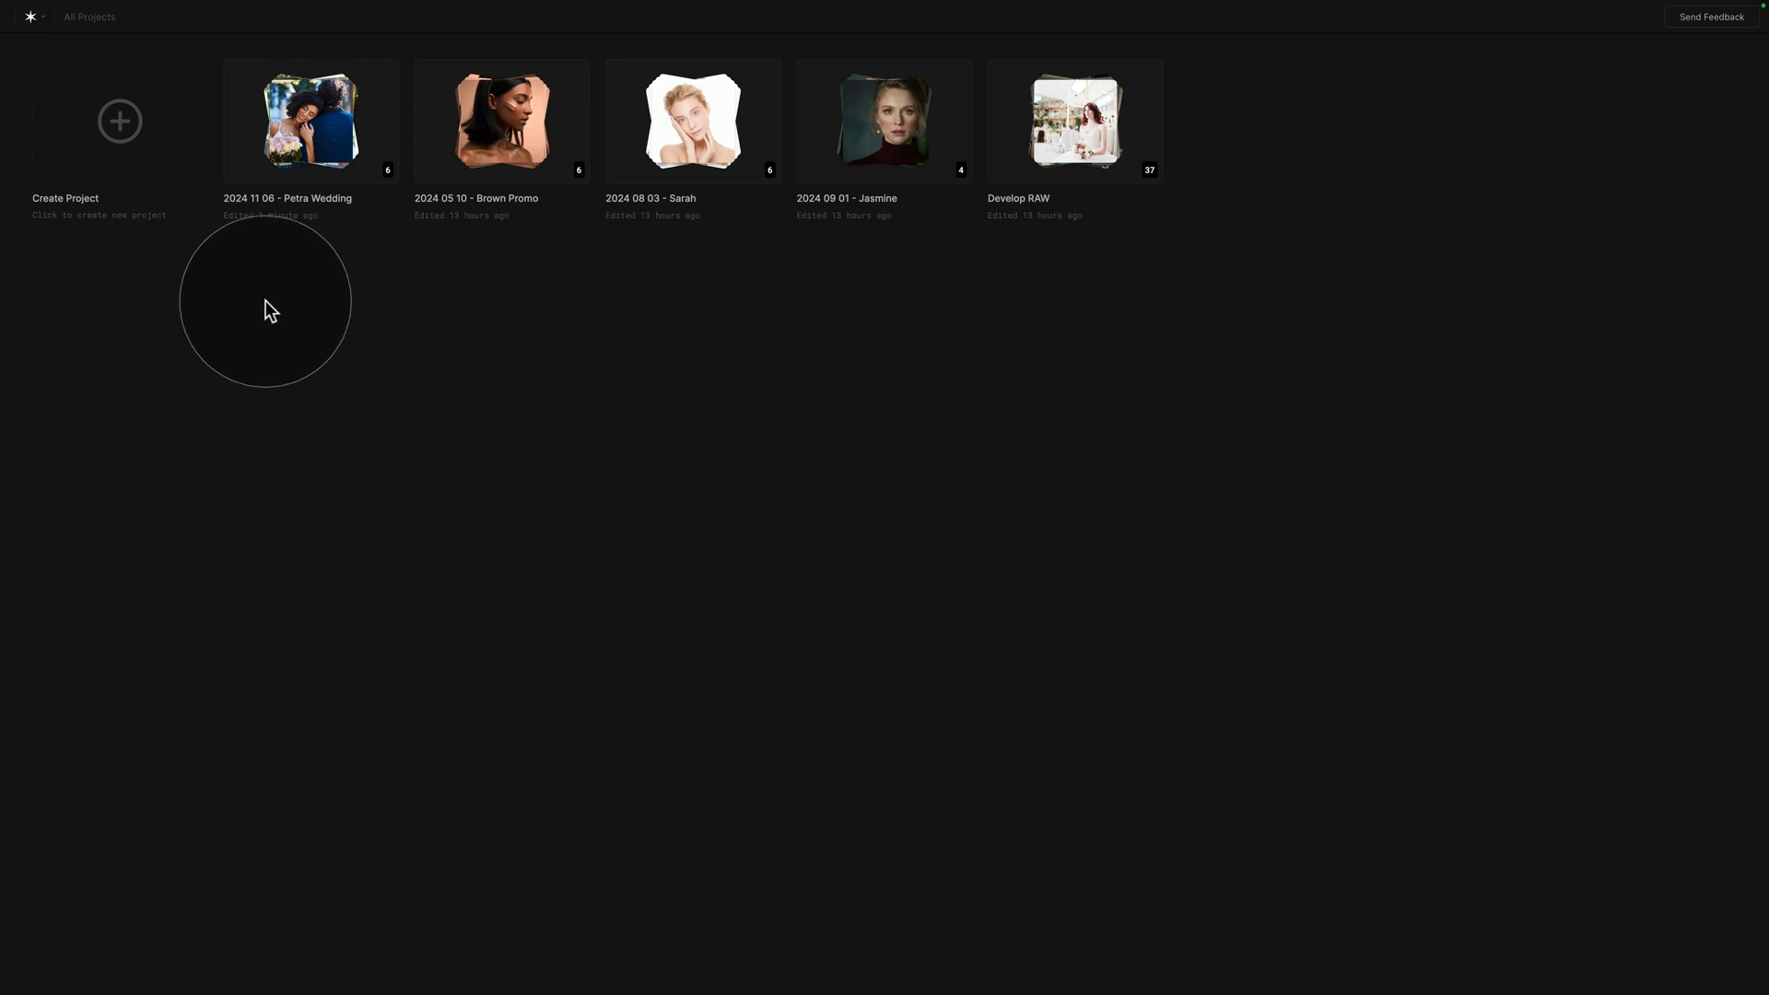
Open the 2024 11 06 wedding project, view several of its photos, and return to the project overview
click(307, 123)
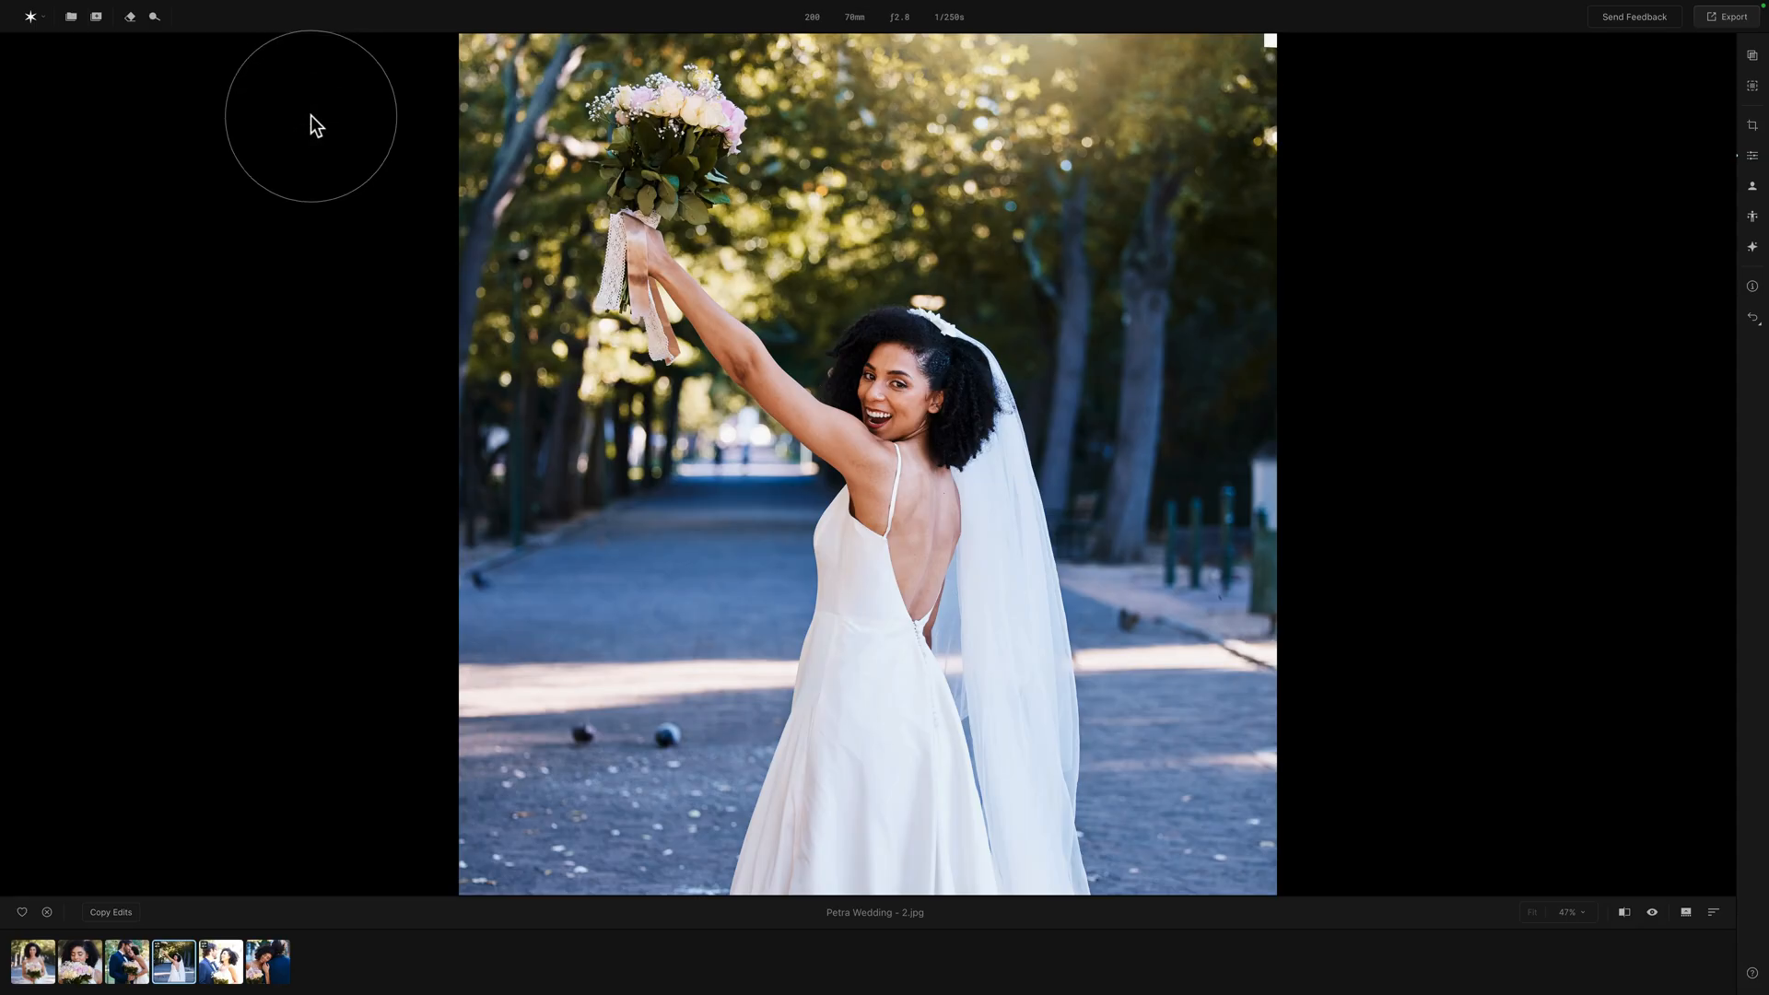
click(136, 963)
click(80, 963)
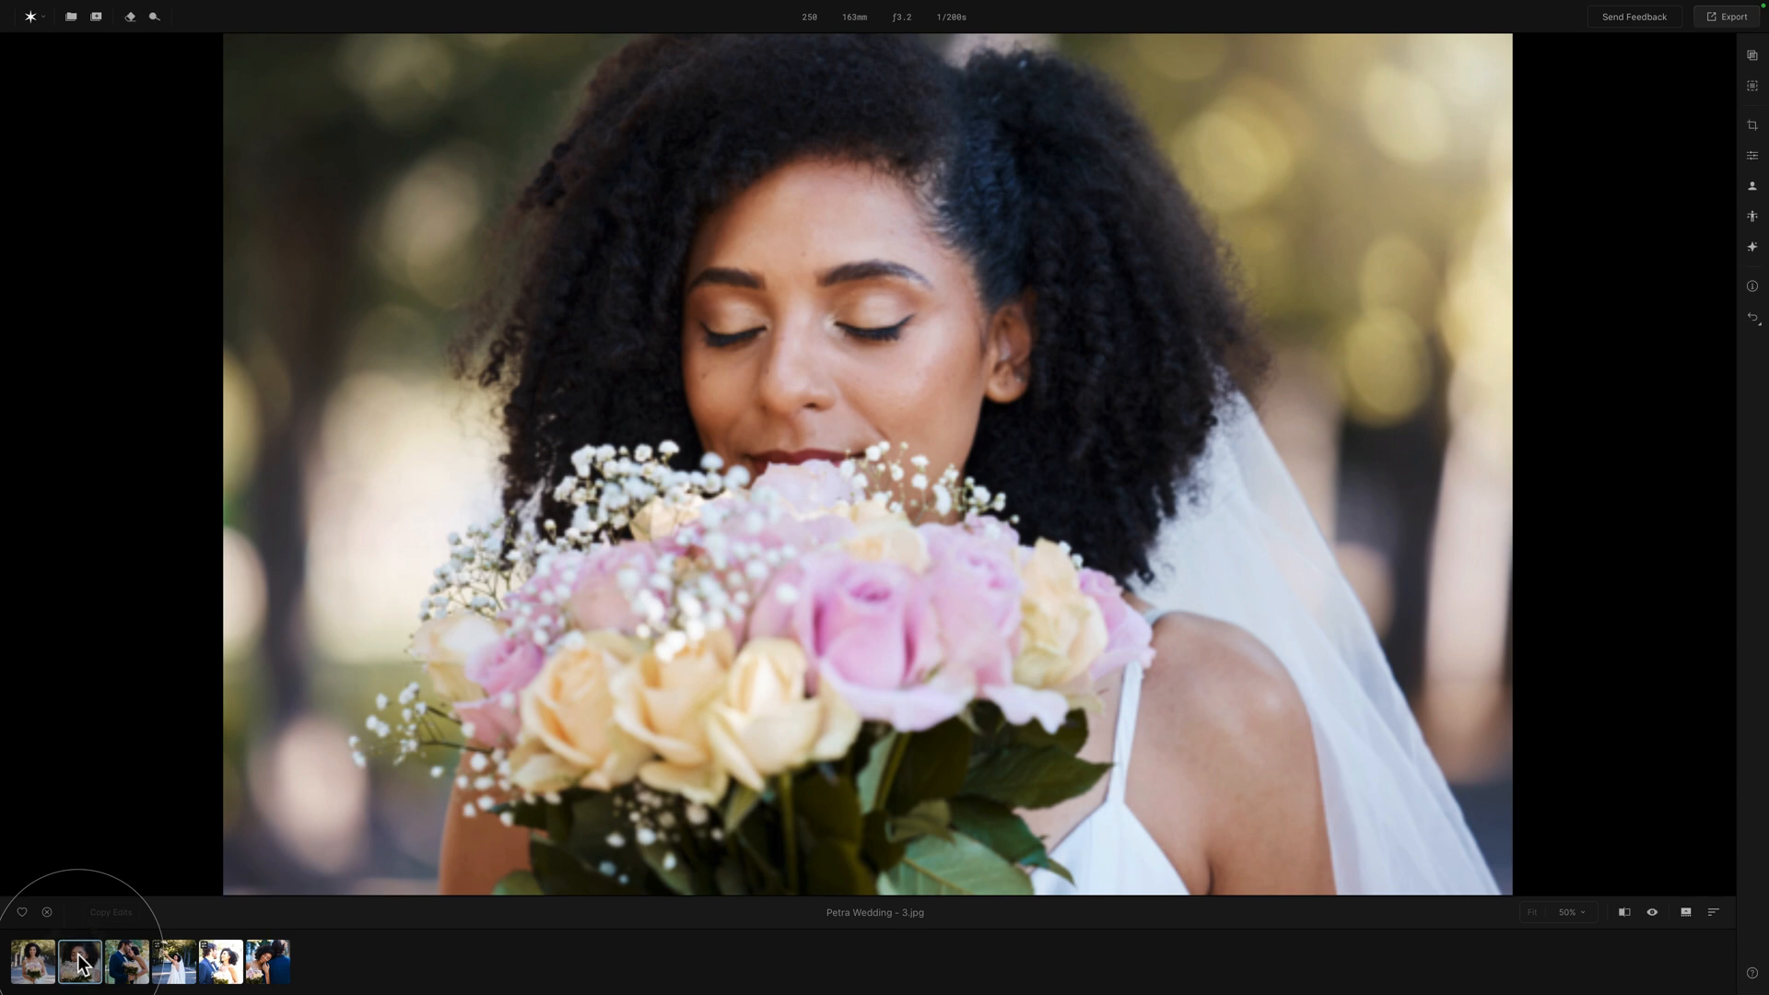
click(70, 18)
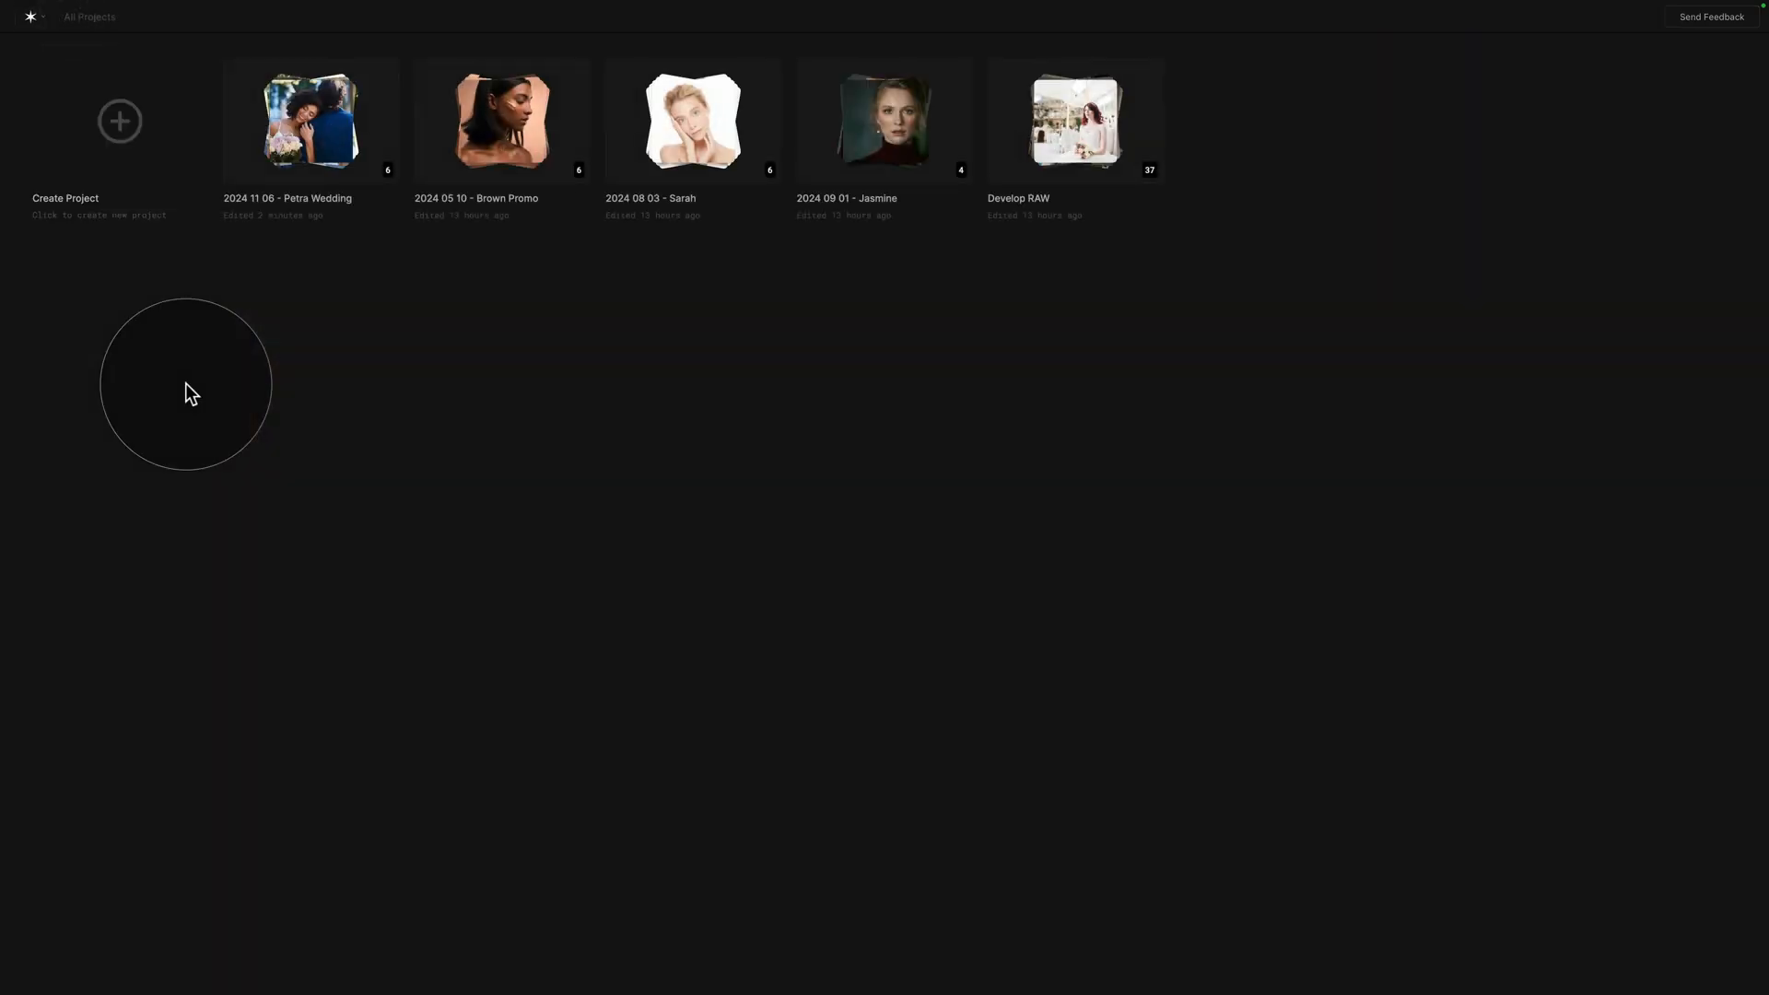
Create a new project titled with the date 2024 10 31, a hyphen and the model's first name
click(137, 135)
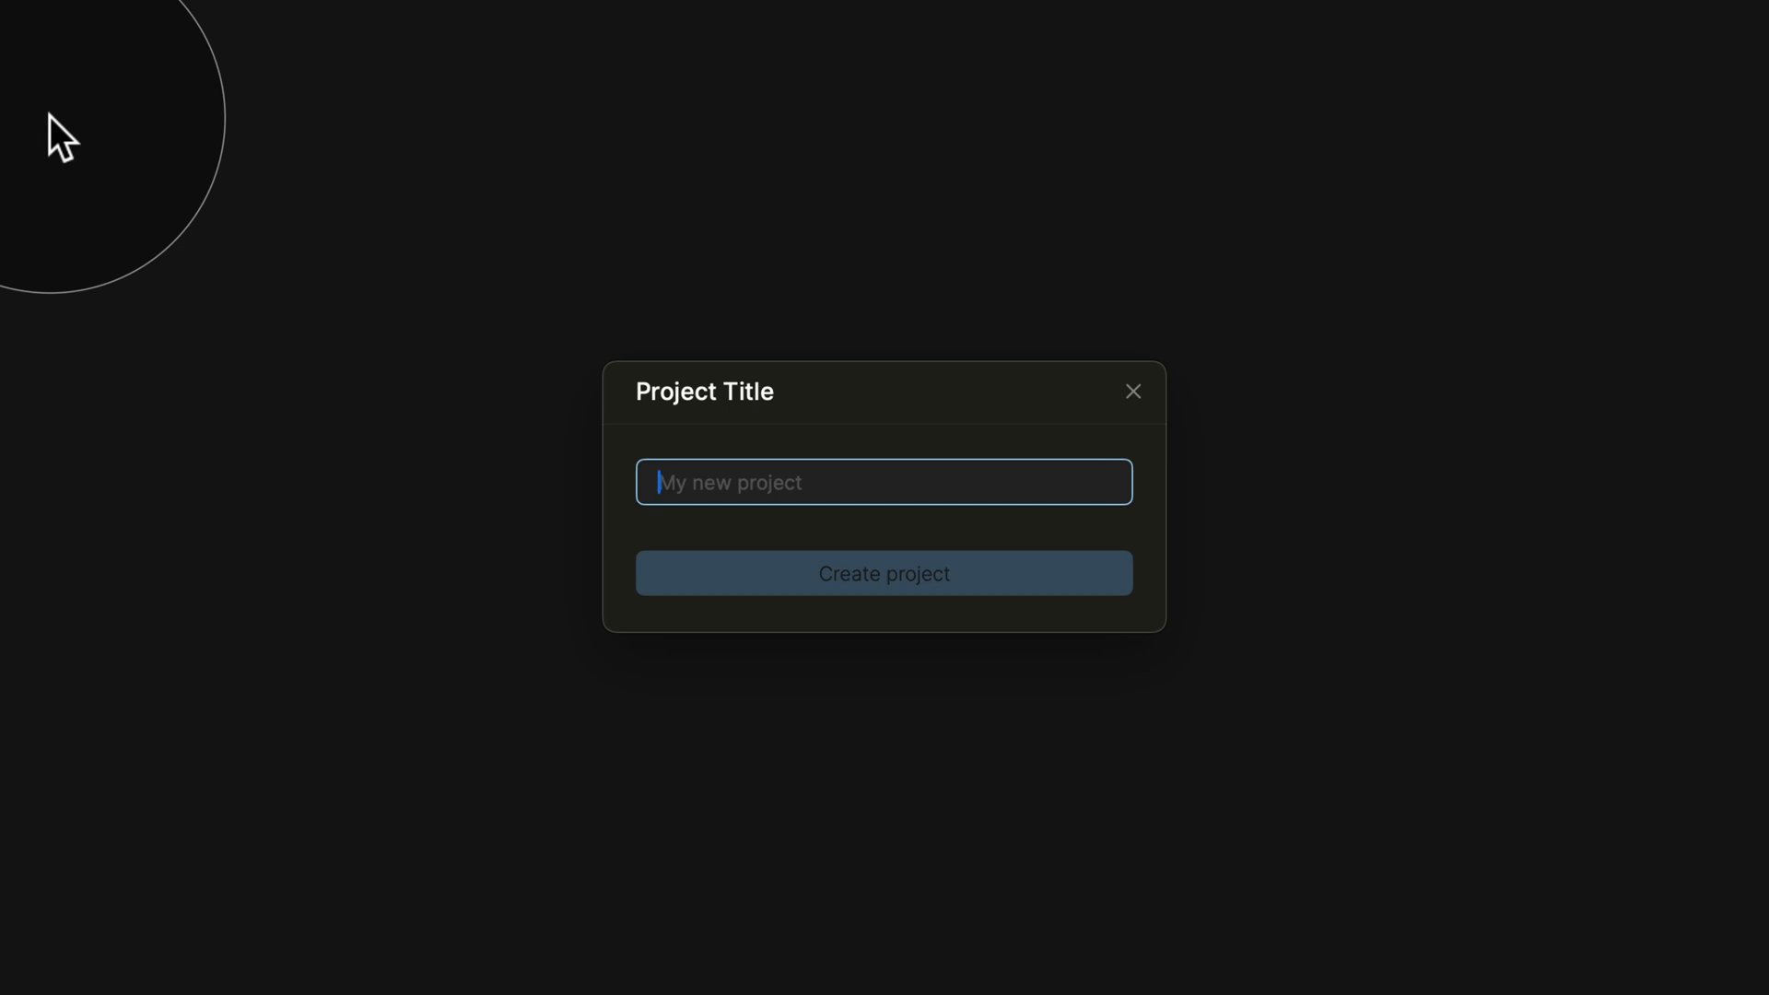
text(202)
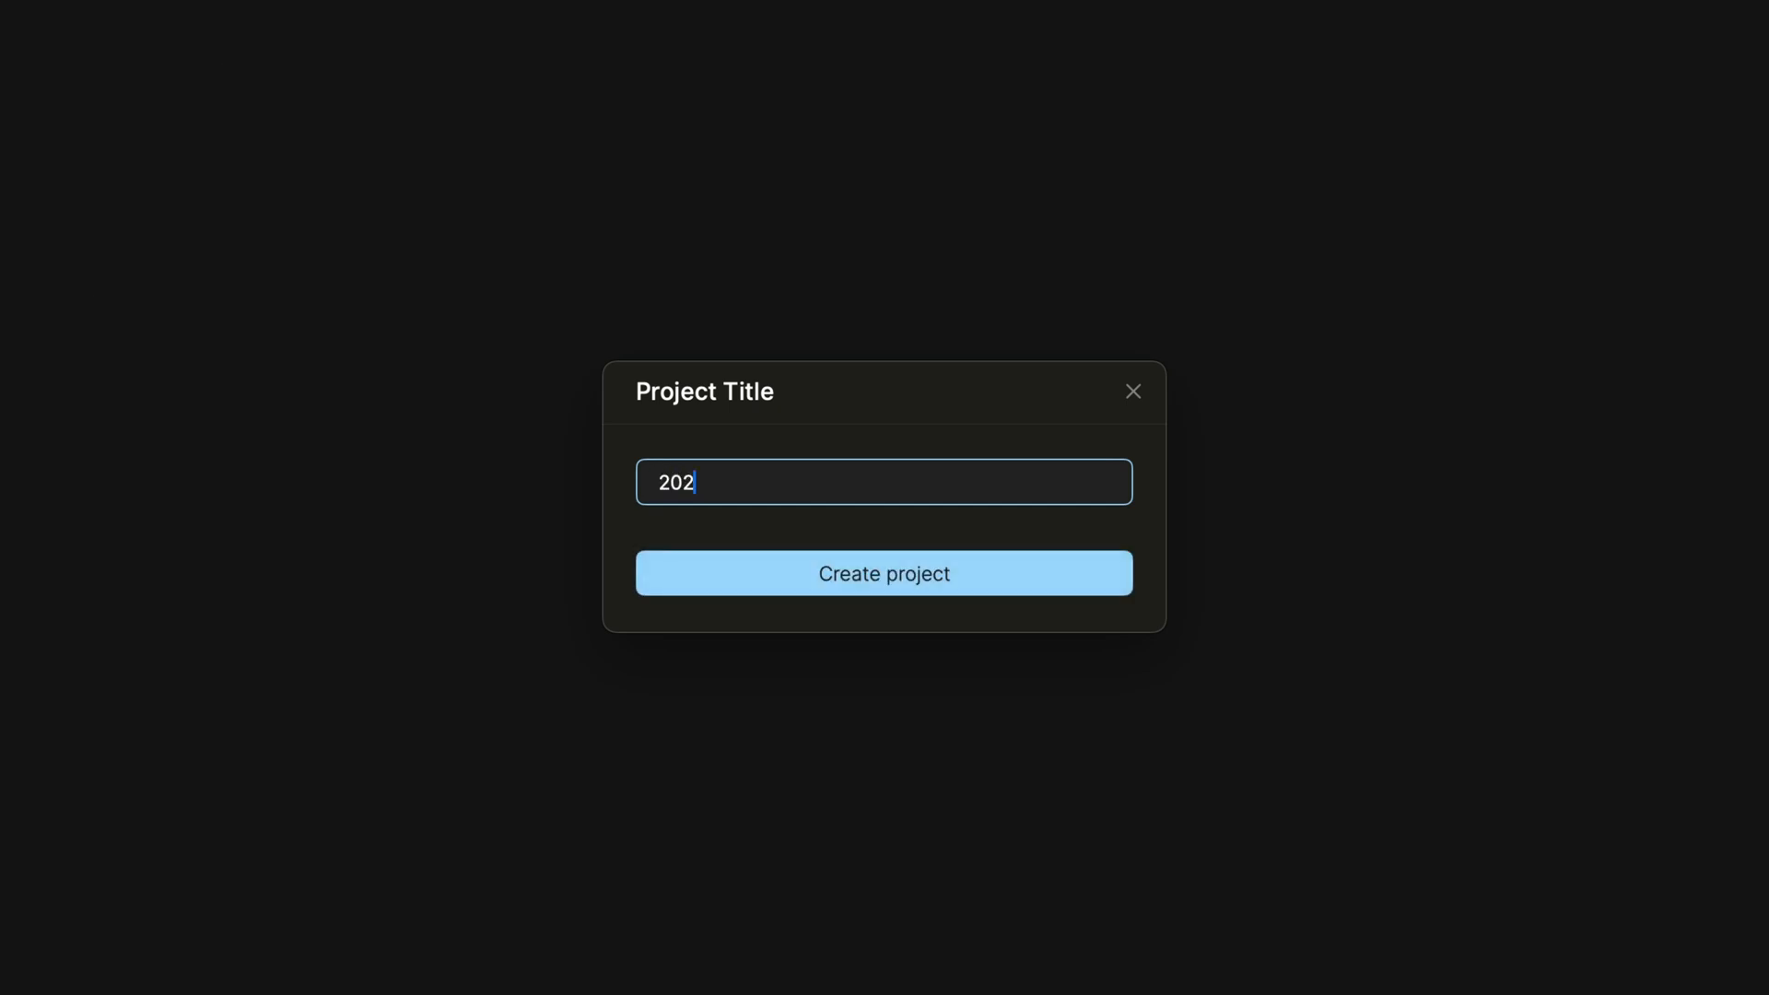
text(4 10 31 - Eva)
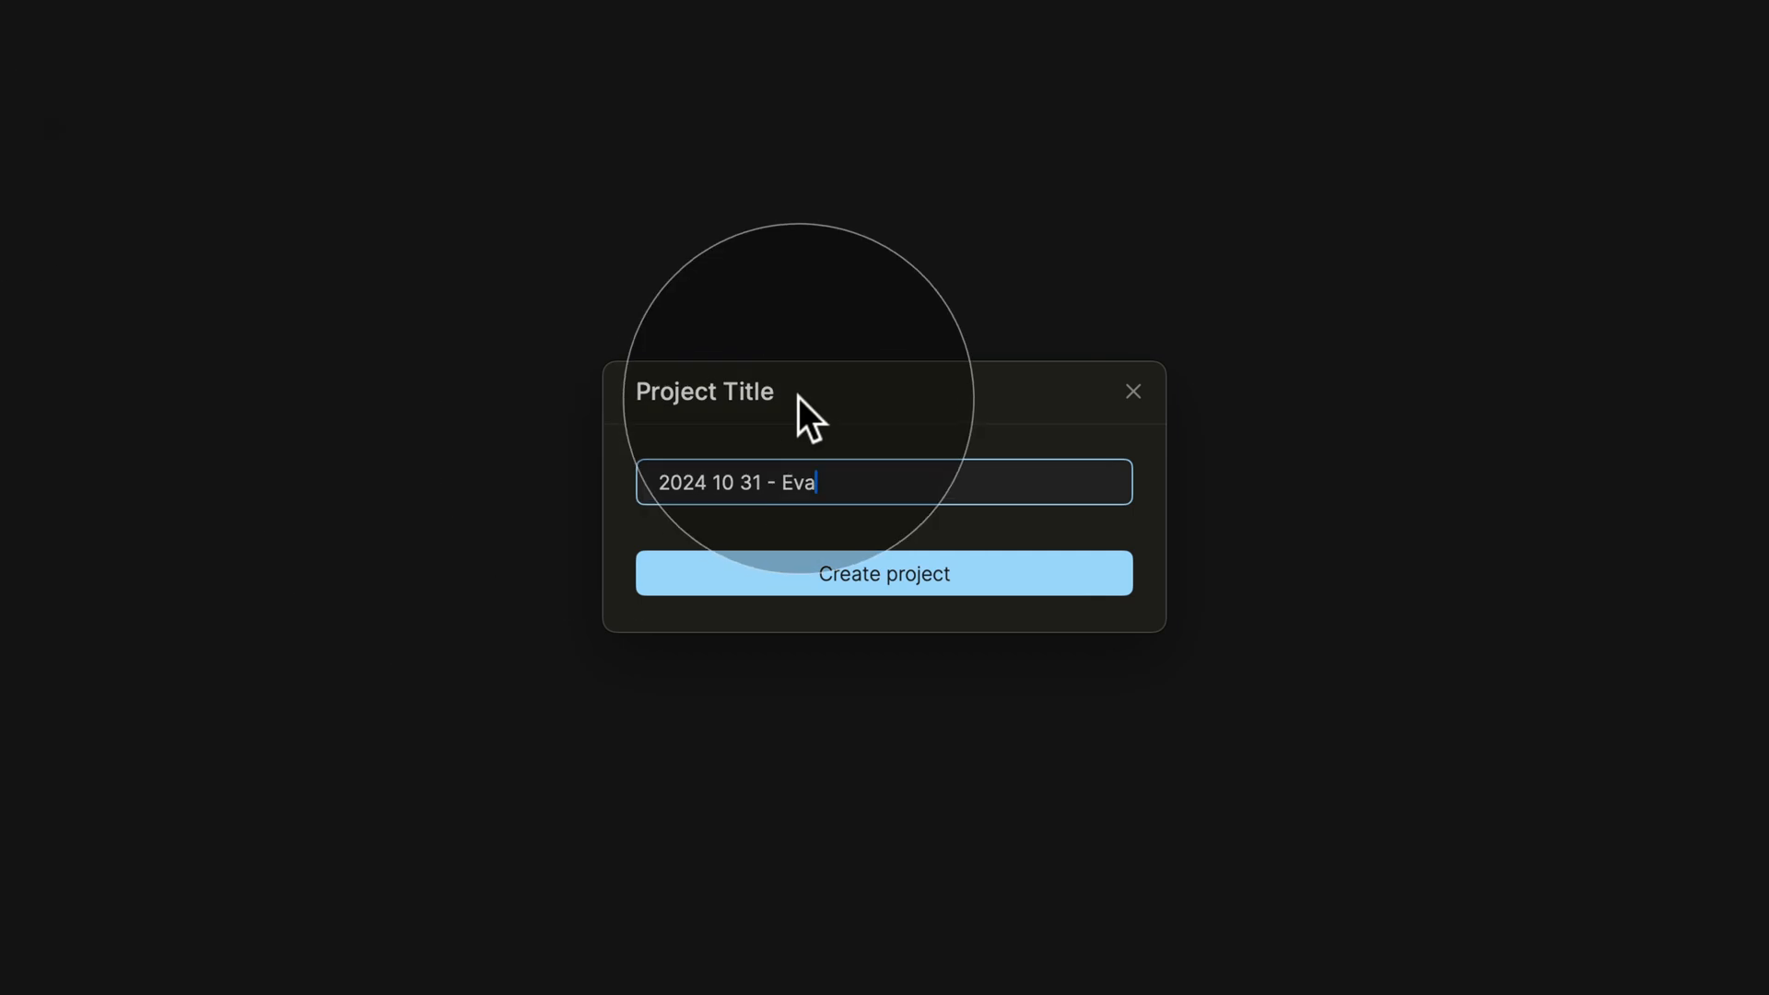
click(872, 566)
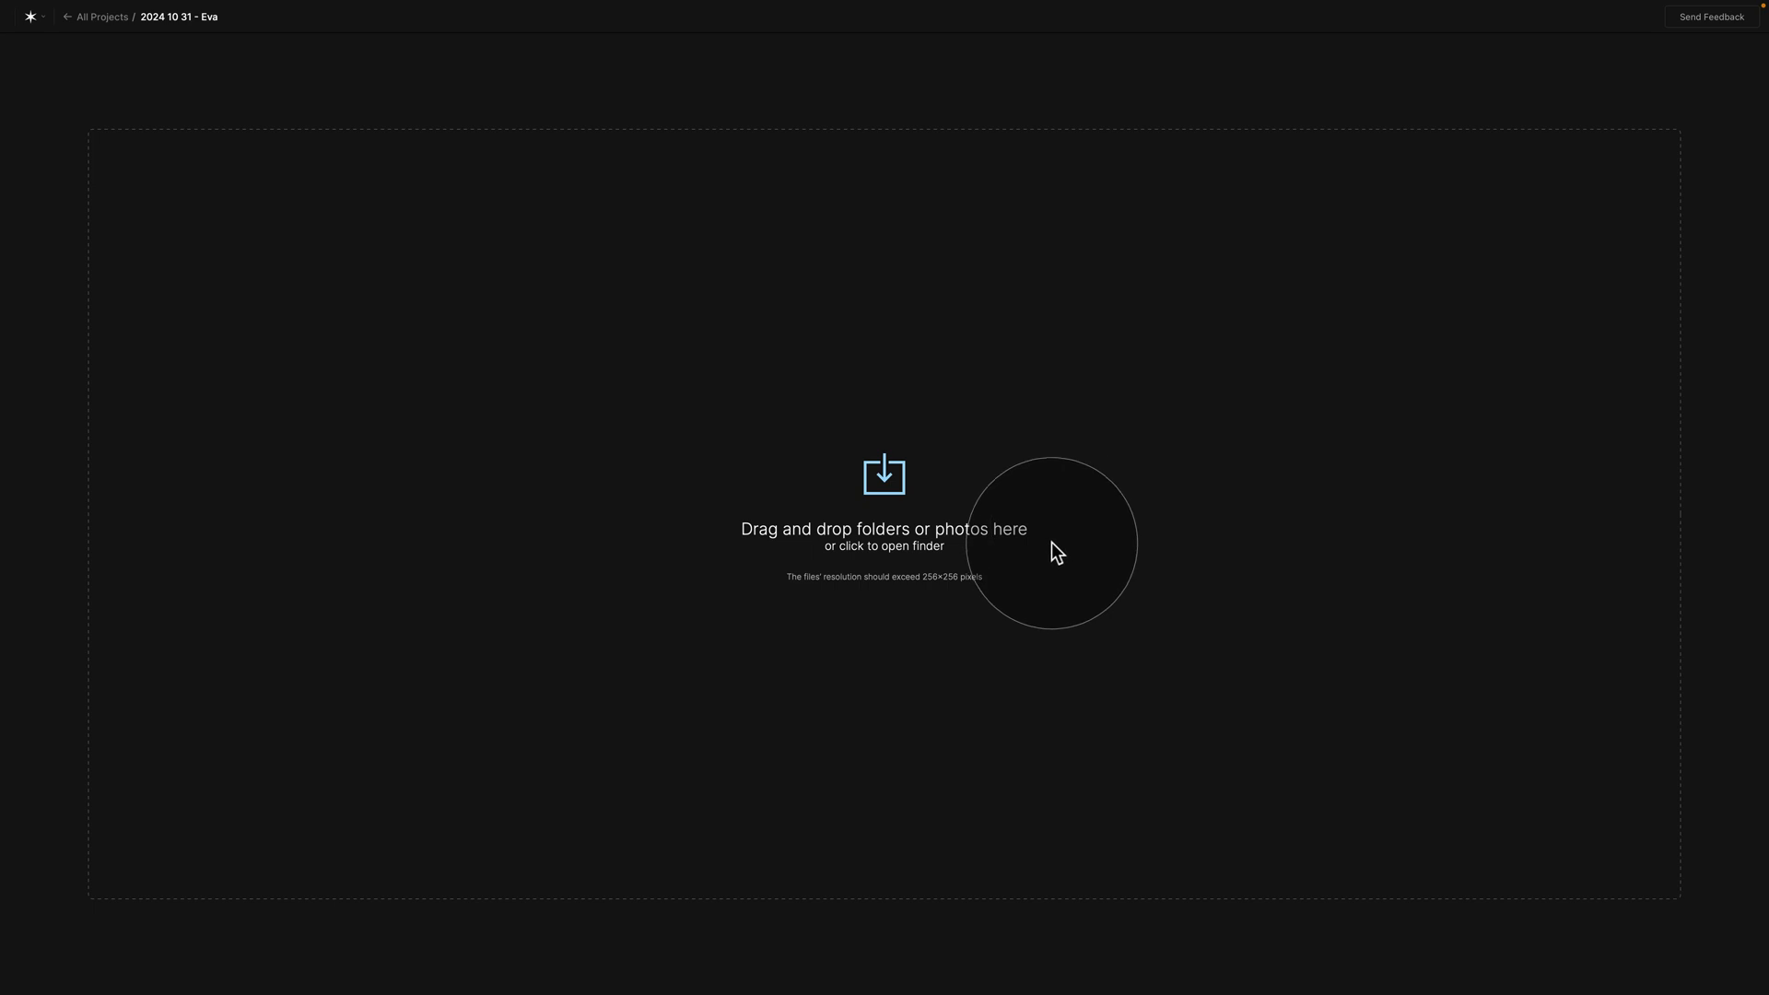
Import both RAW photos from the 08 - Quick Guide folder into the new project
click(887, 477)
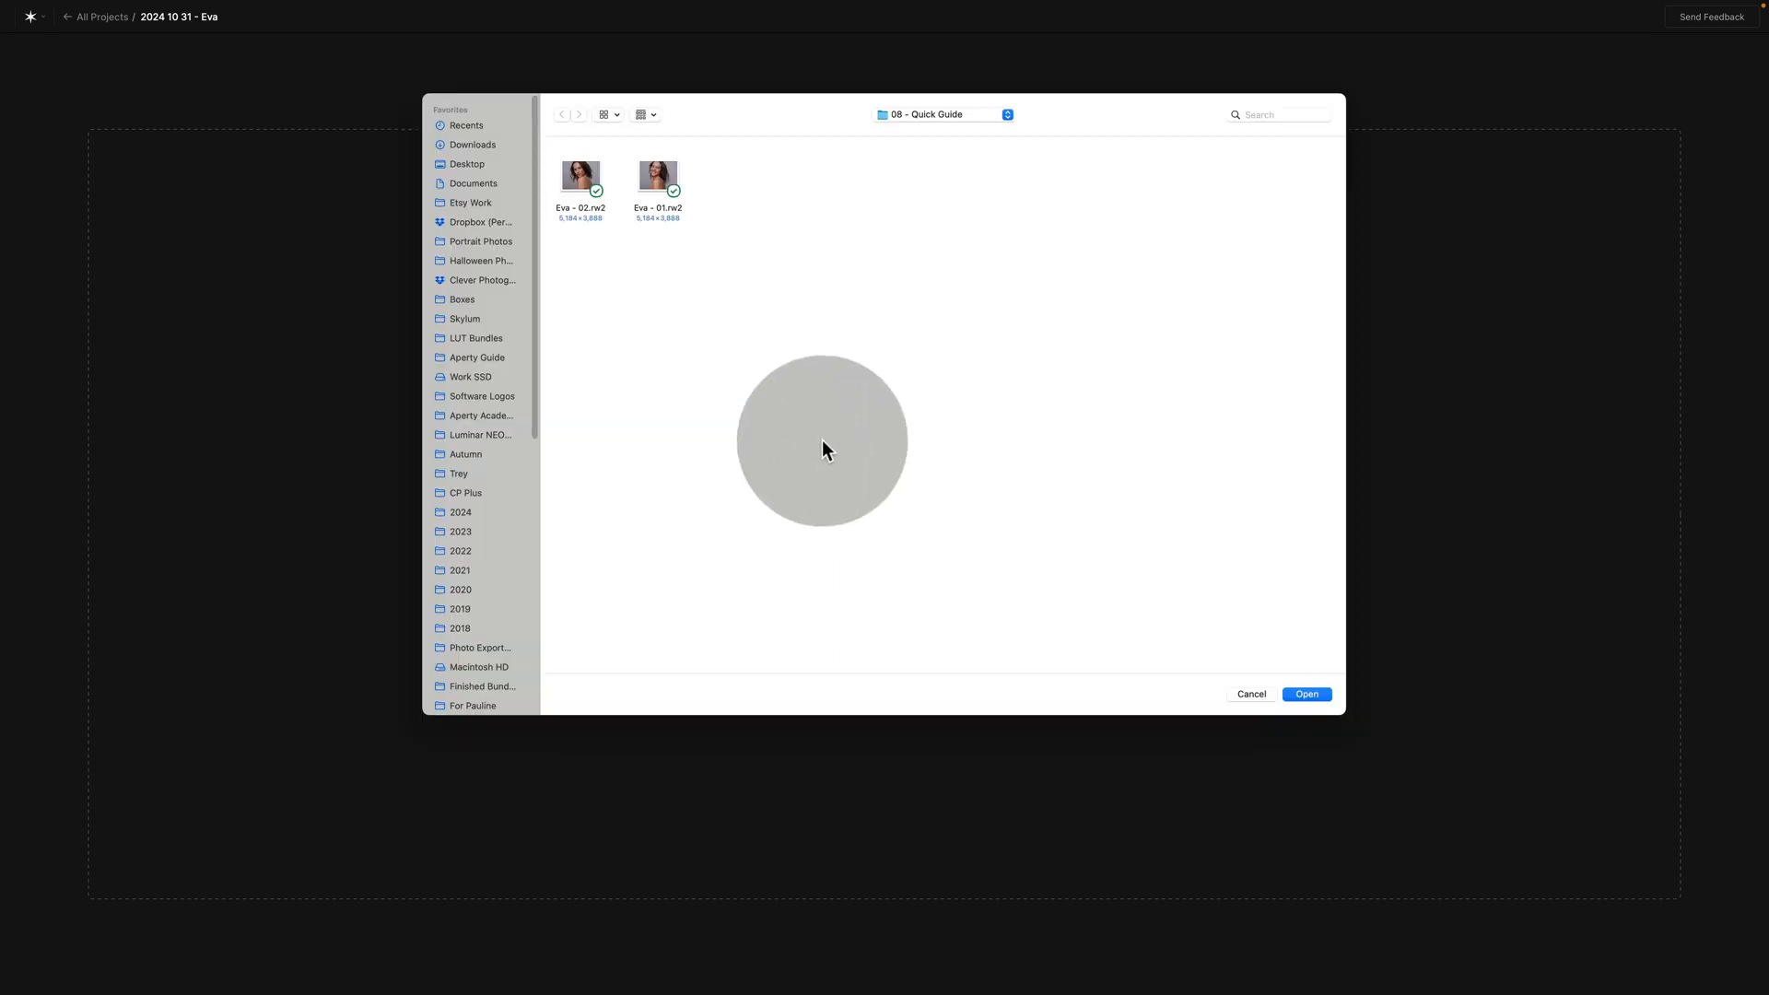
drag(749, 260, 592, 185)
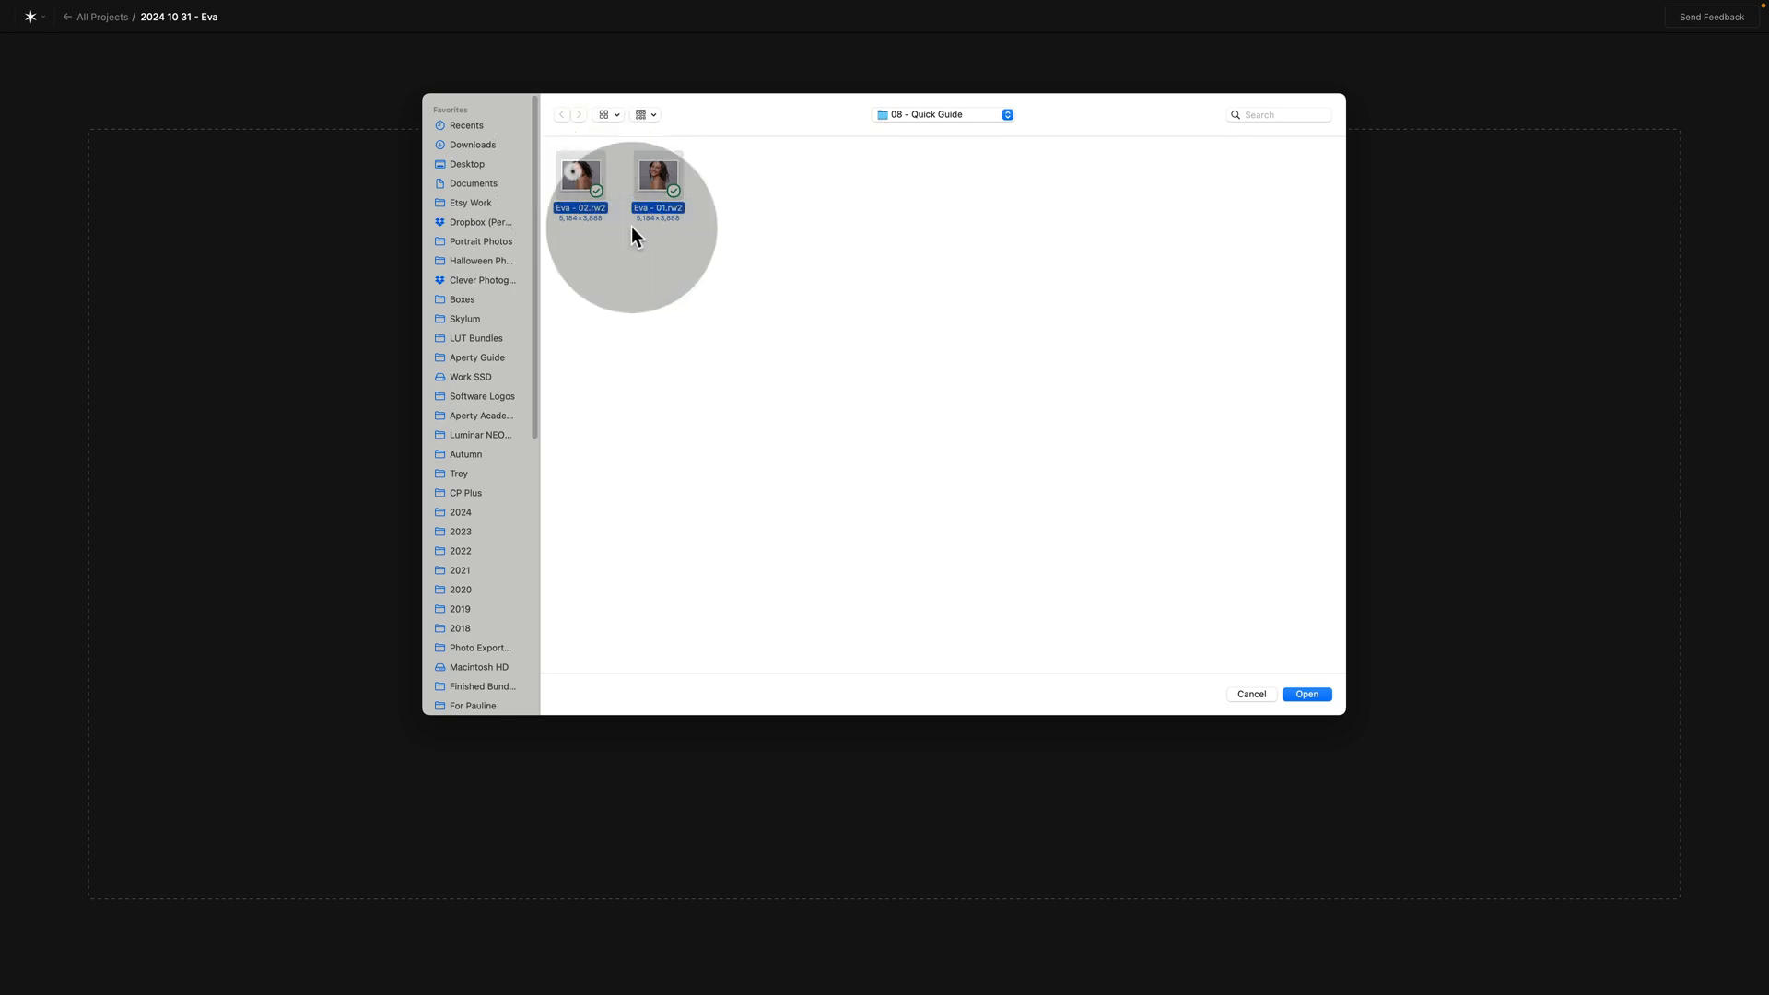
click(1314, 695)
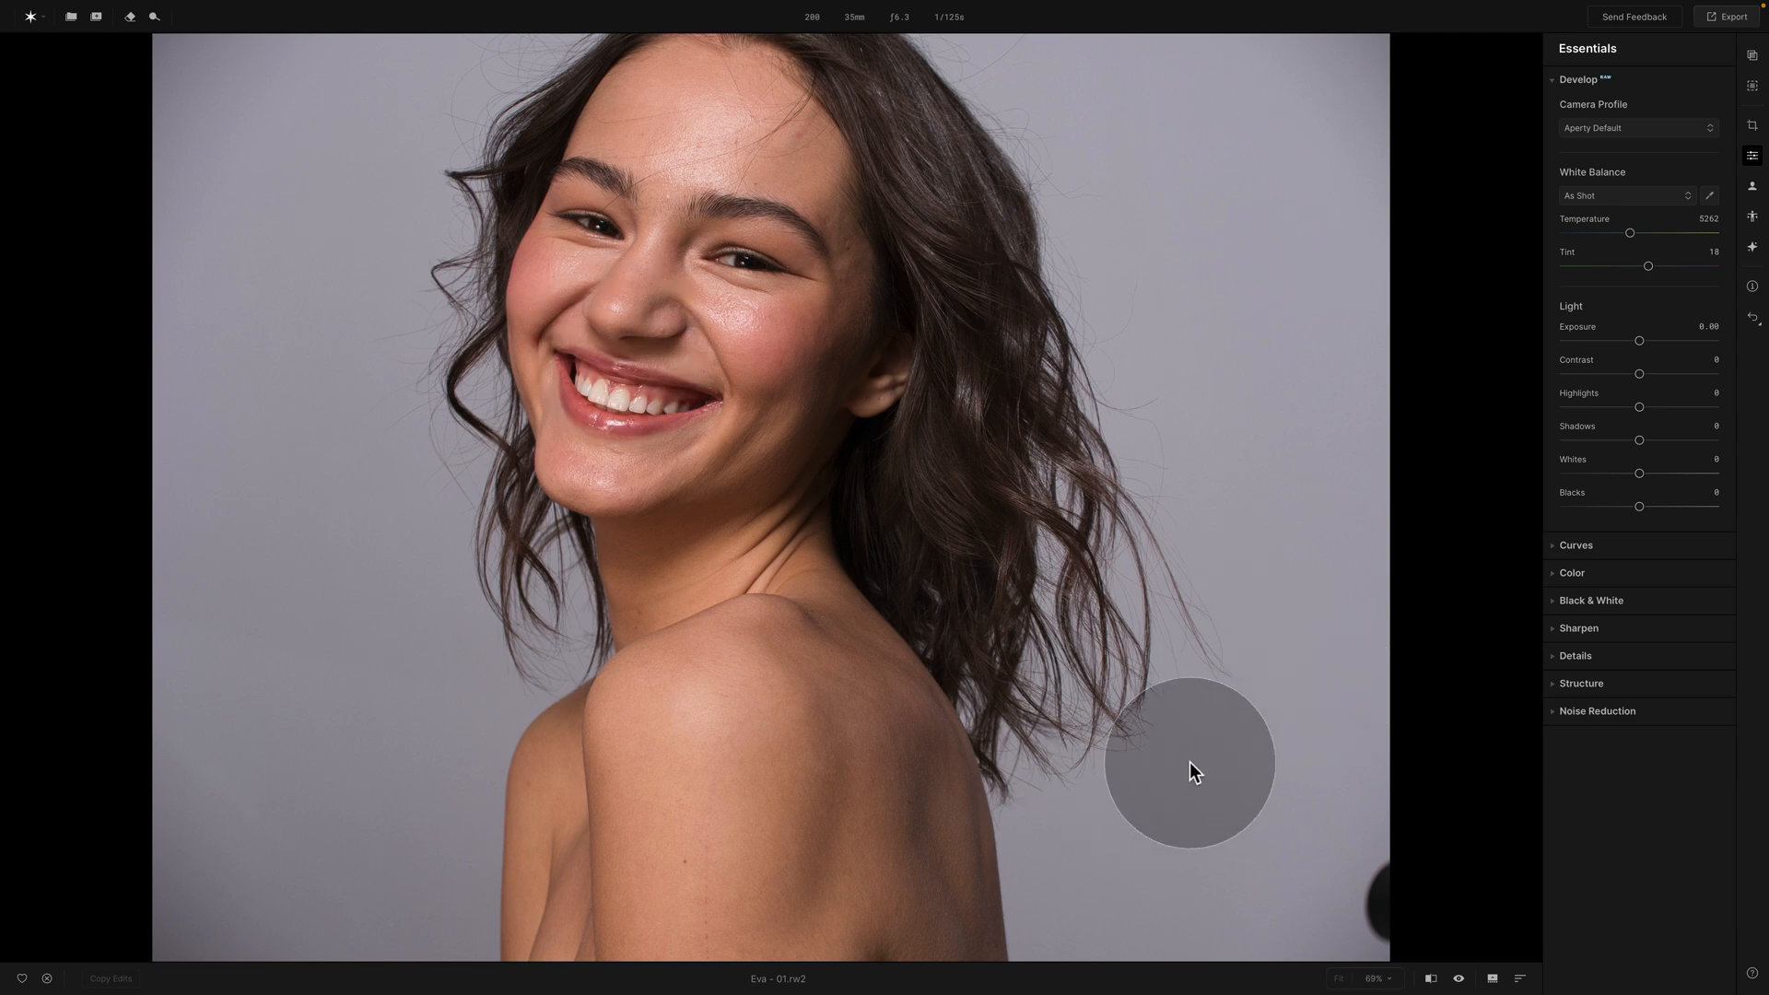
Show the filmstrip, view the 02 photo, and go back to the 01 photo
click(1491, 979)
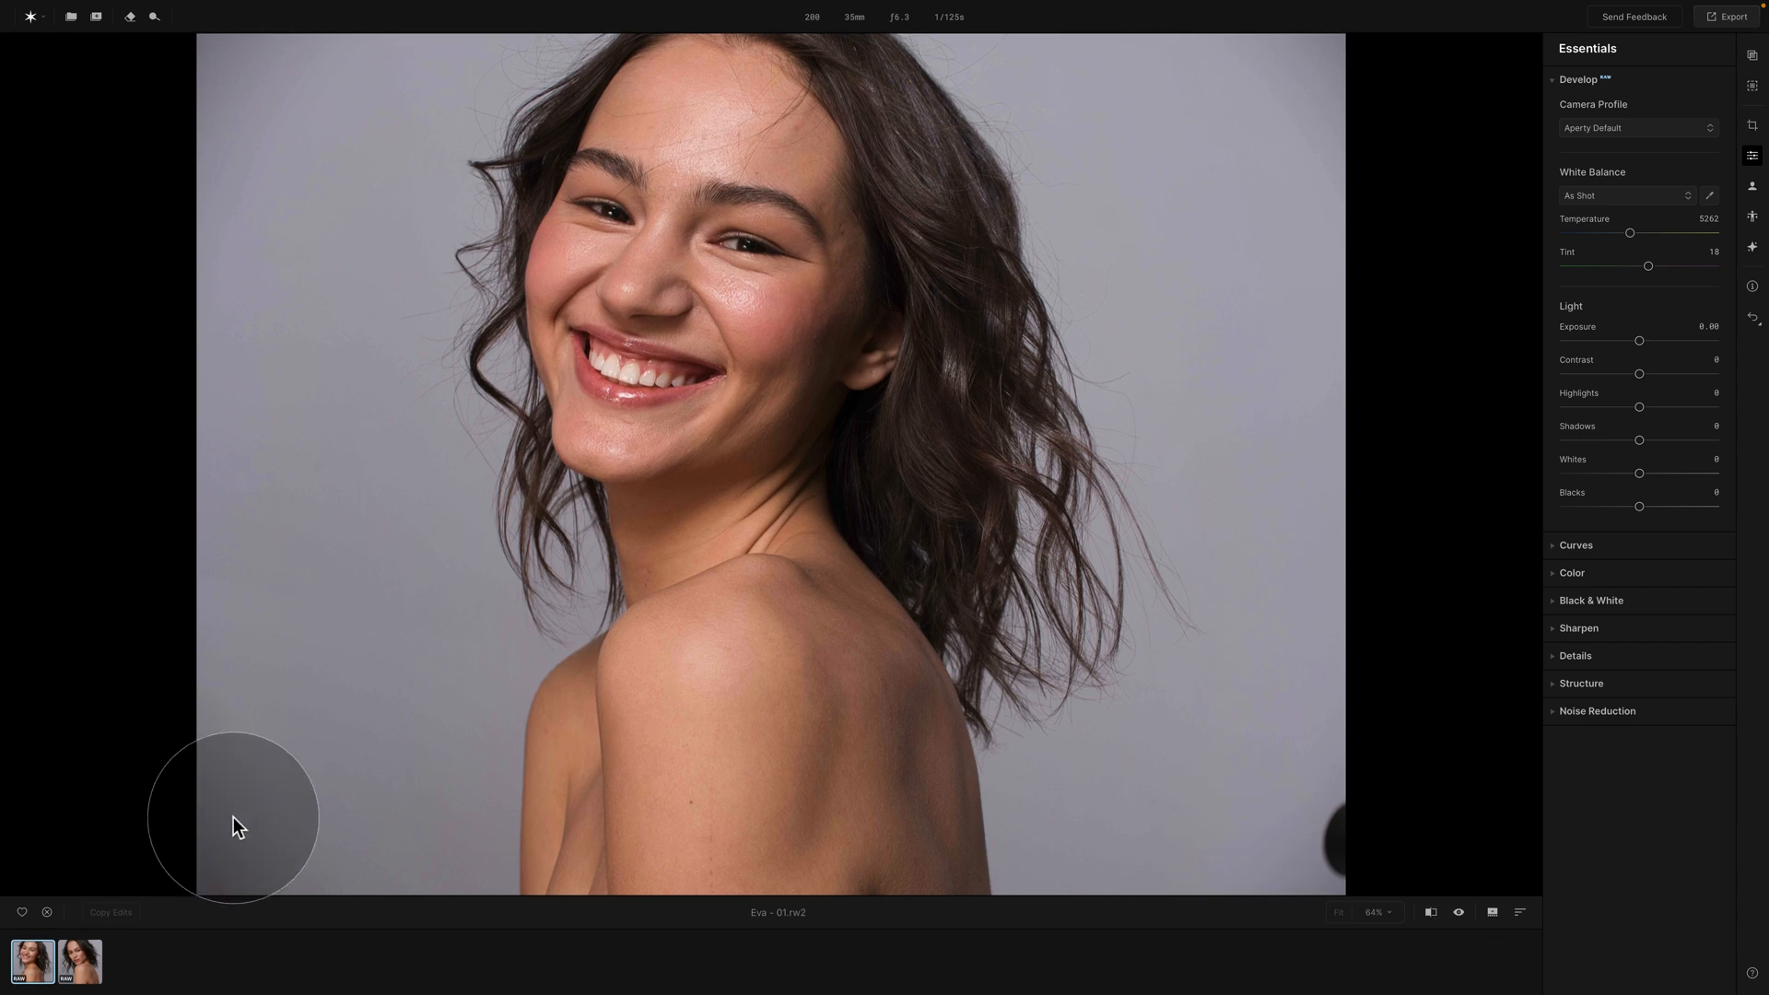
click(78, 962)
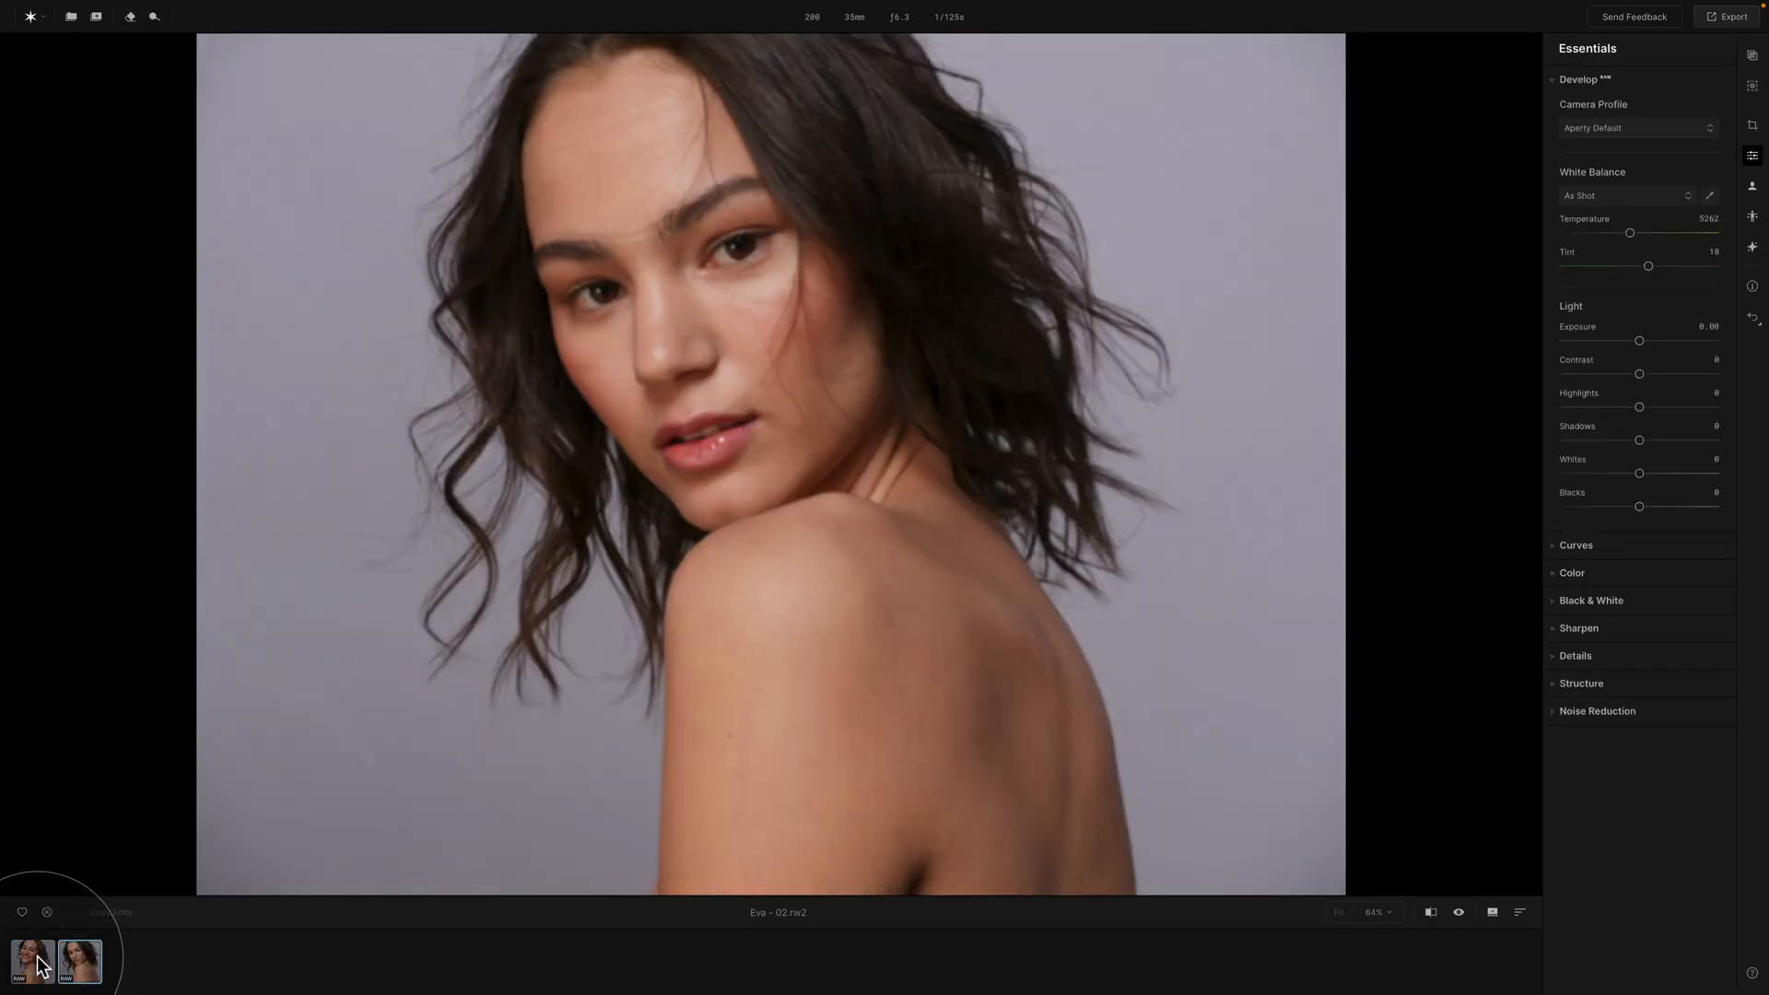
click(33, 961)
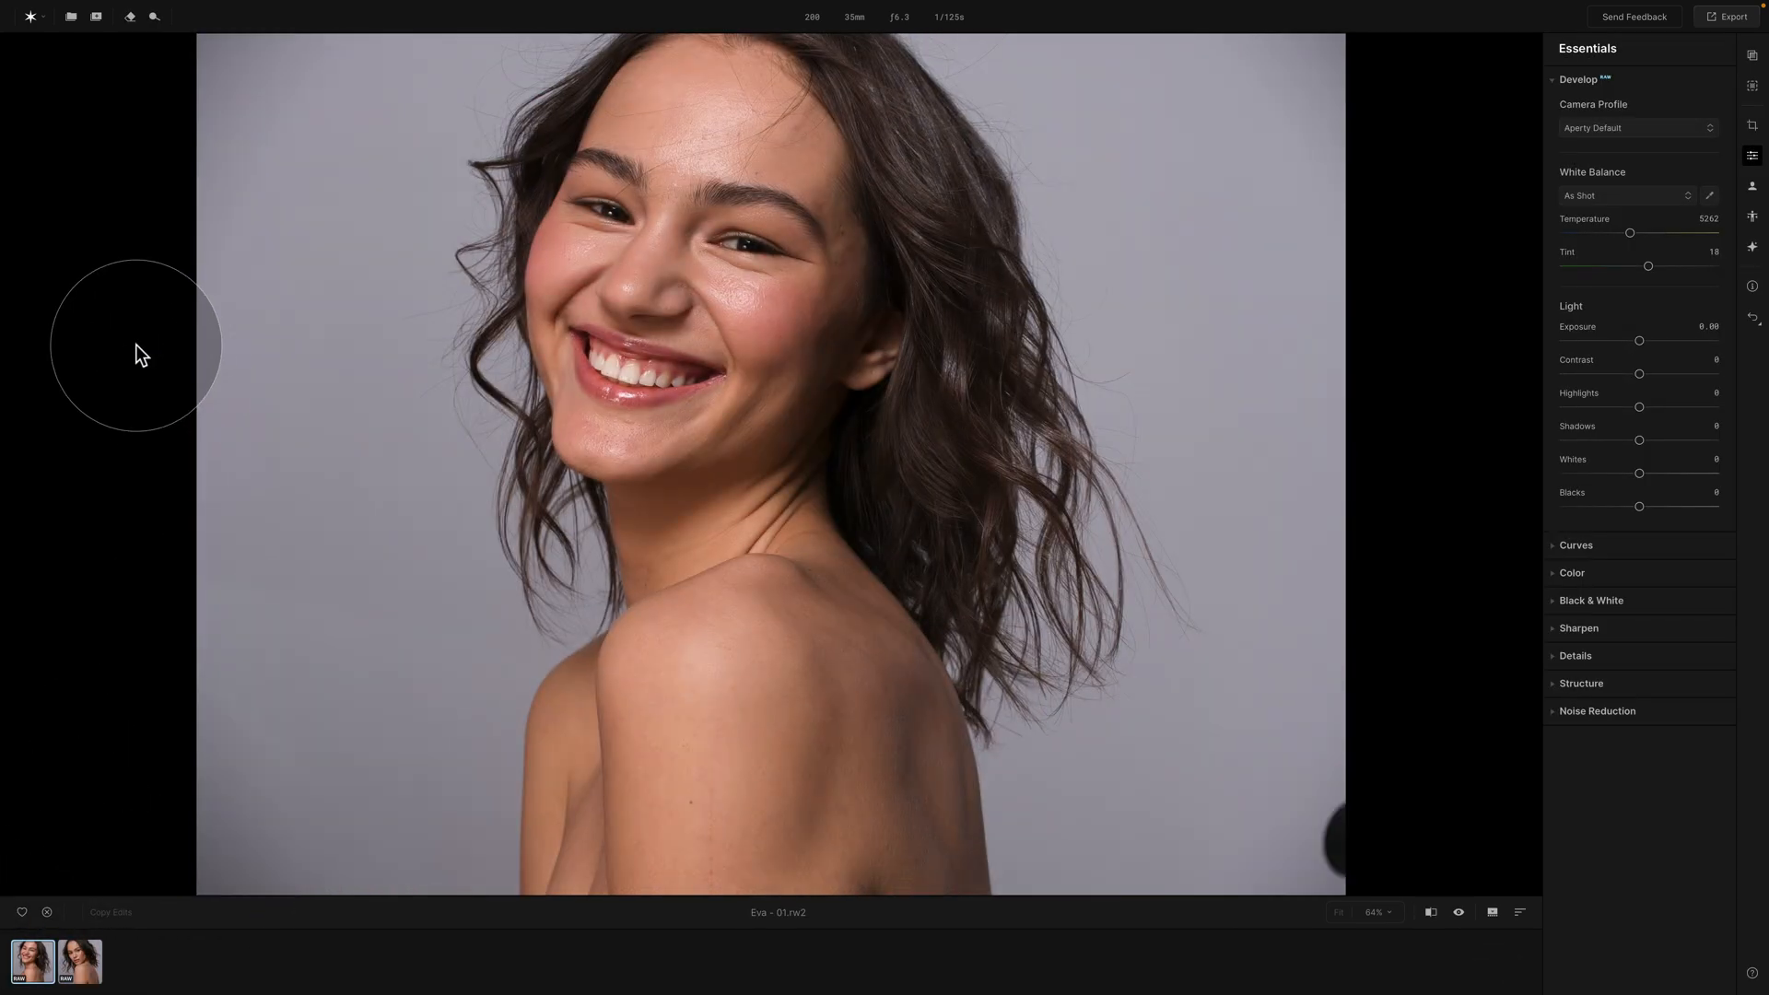
Request deletion of the 2024 10 31 project from the project overview and cancel the confirmation
click(70, 18)
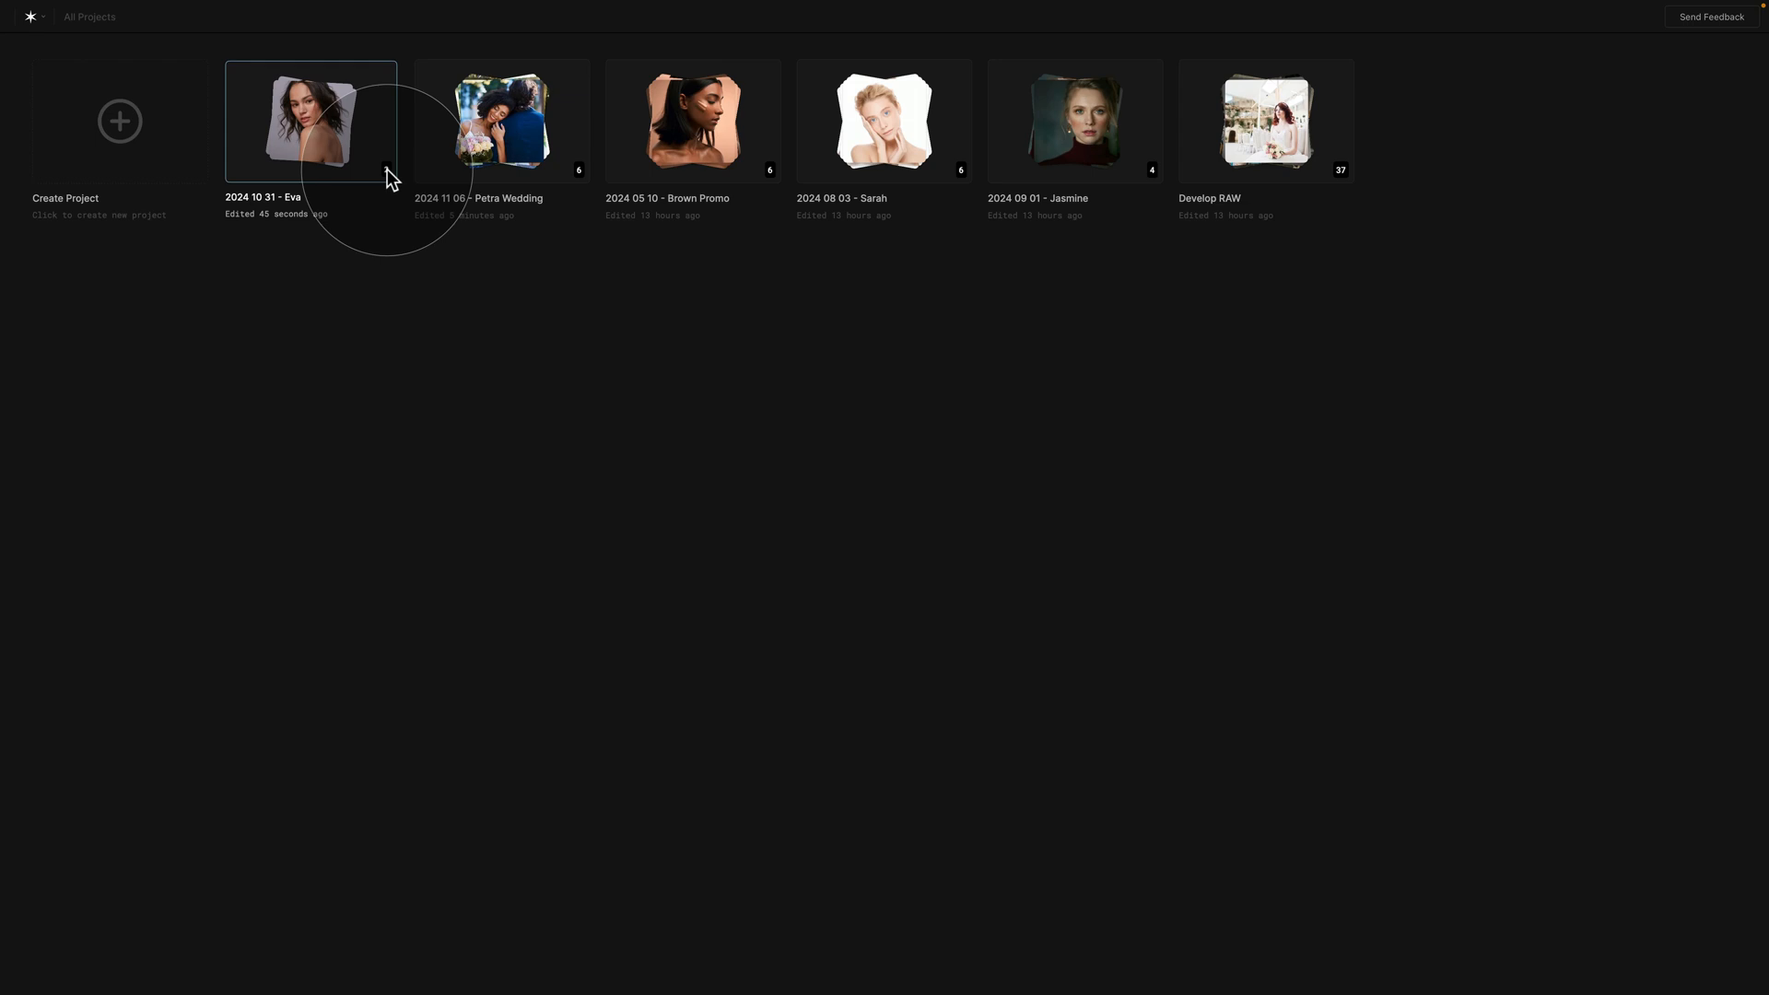
right_click(324, 112)
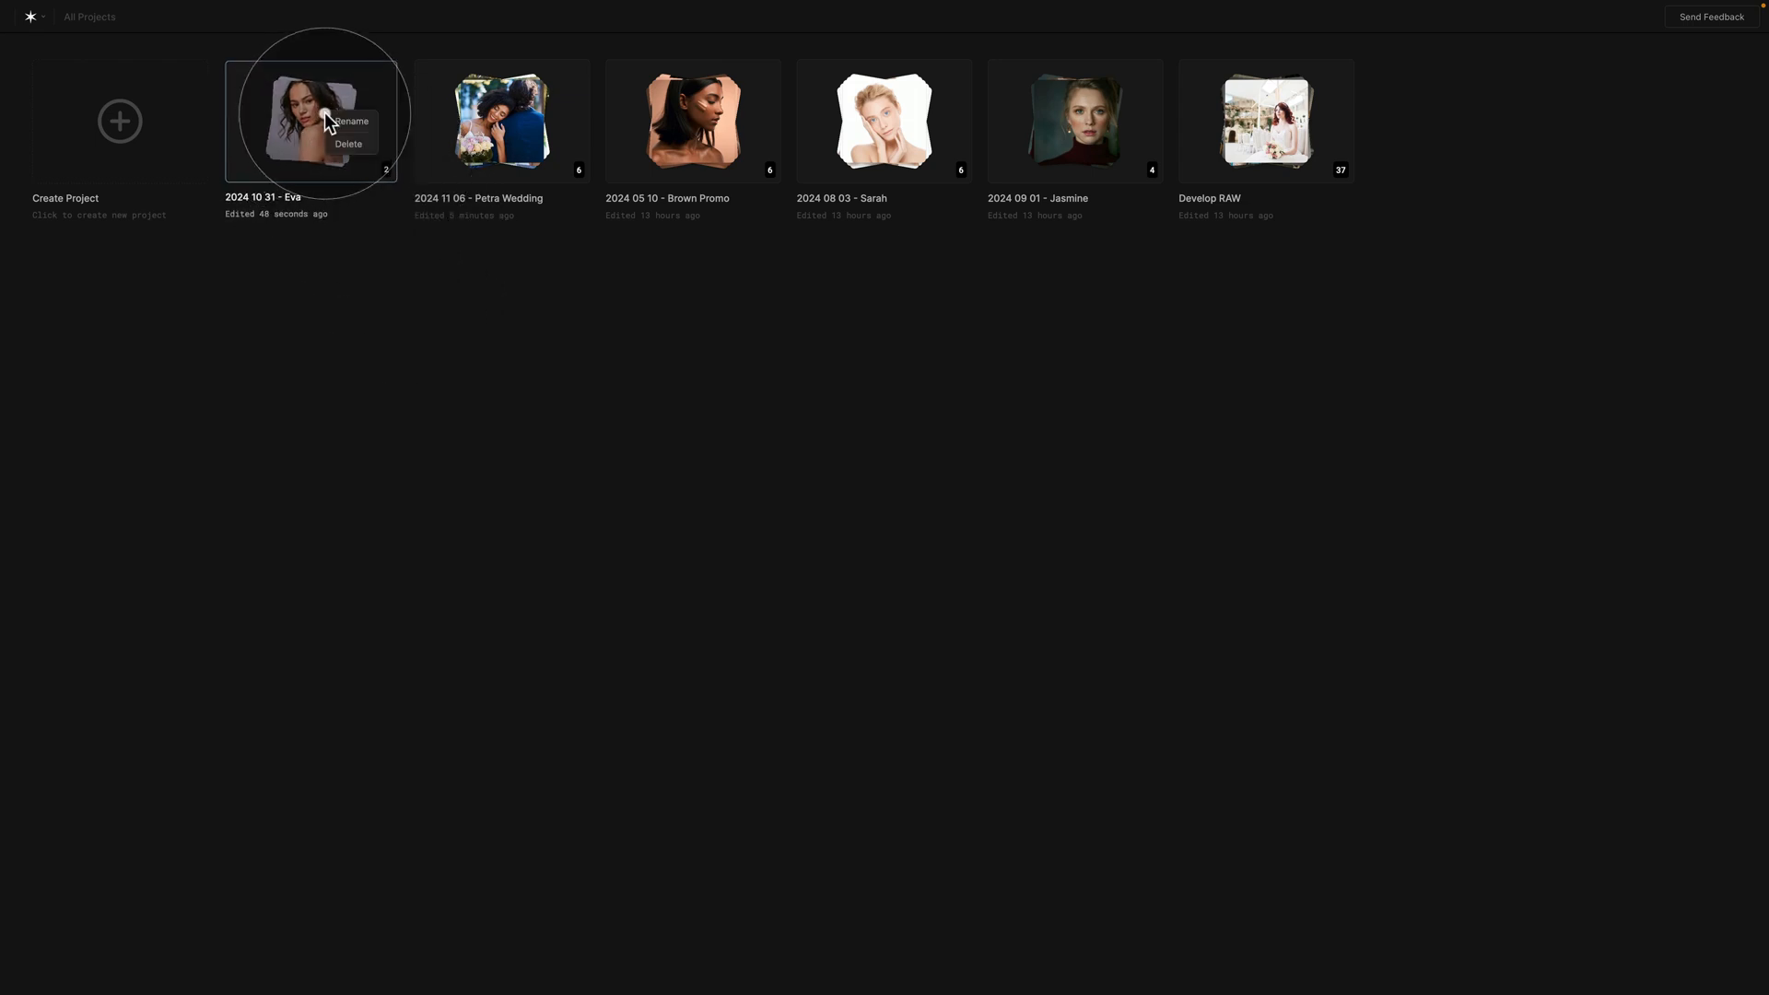
click(359, 145)
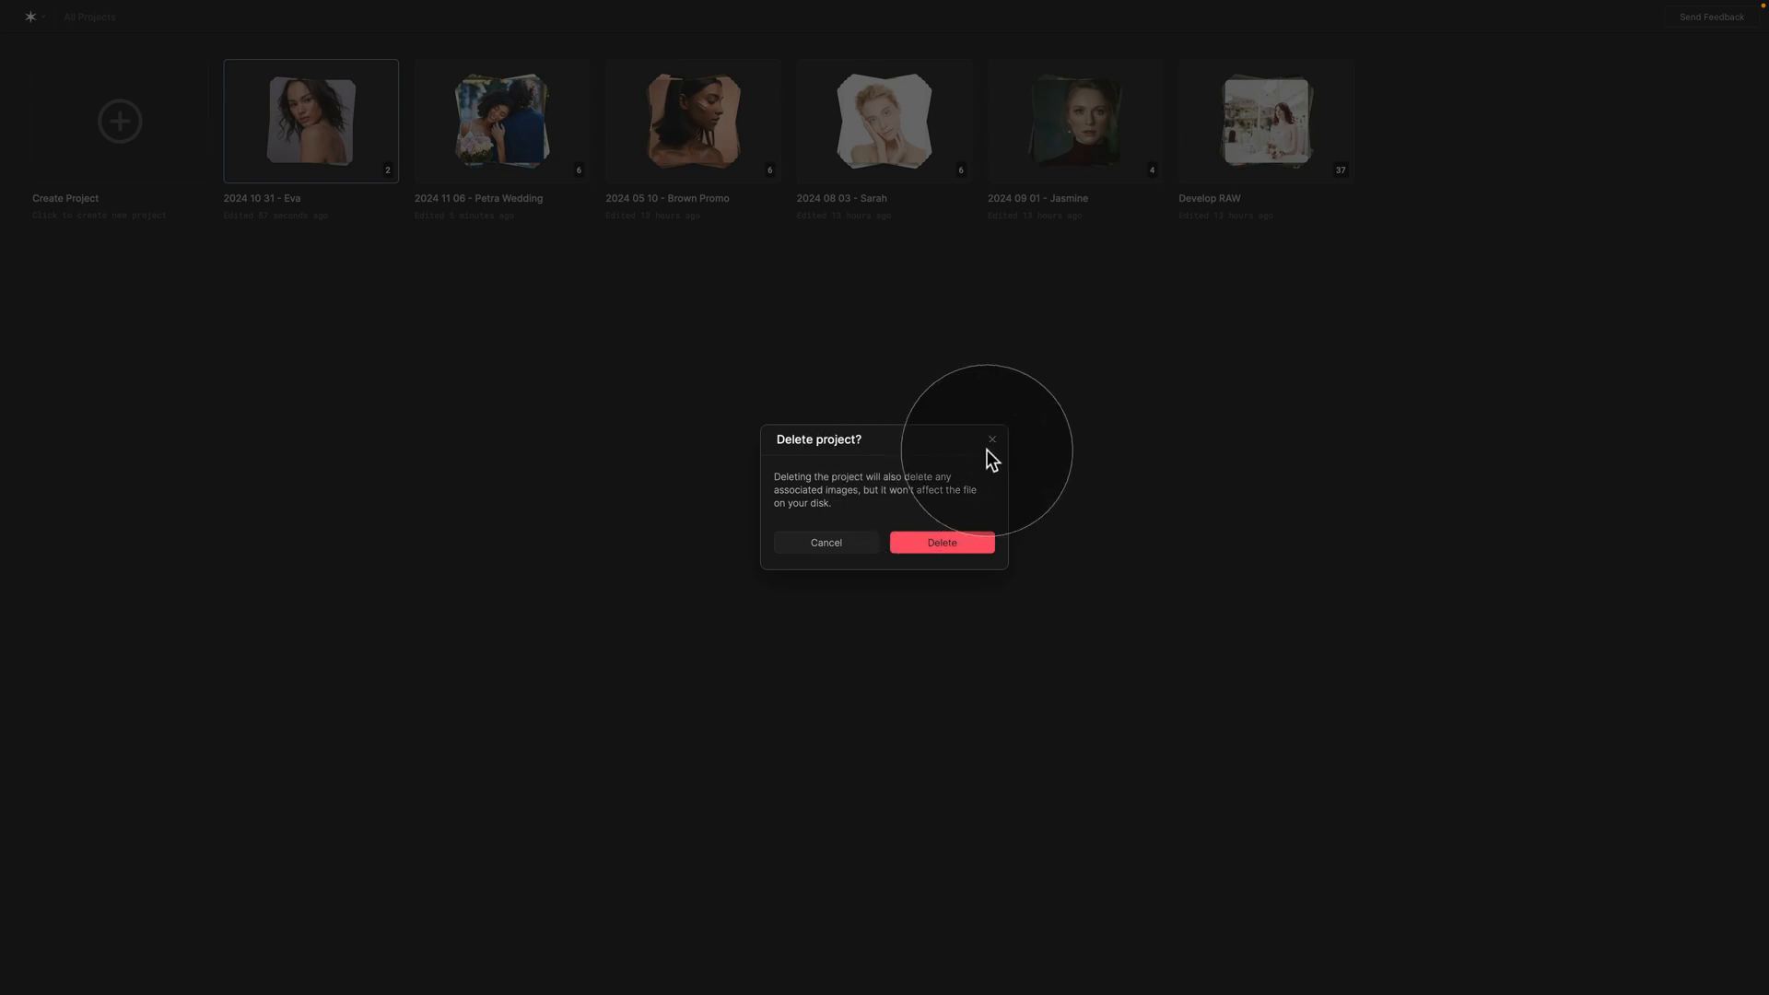
click(826, 541)
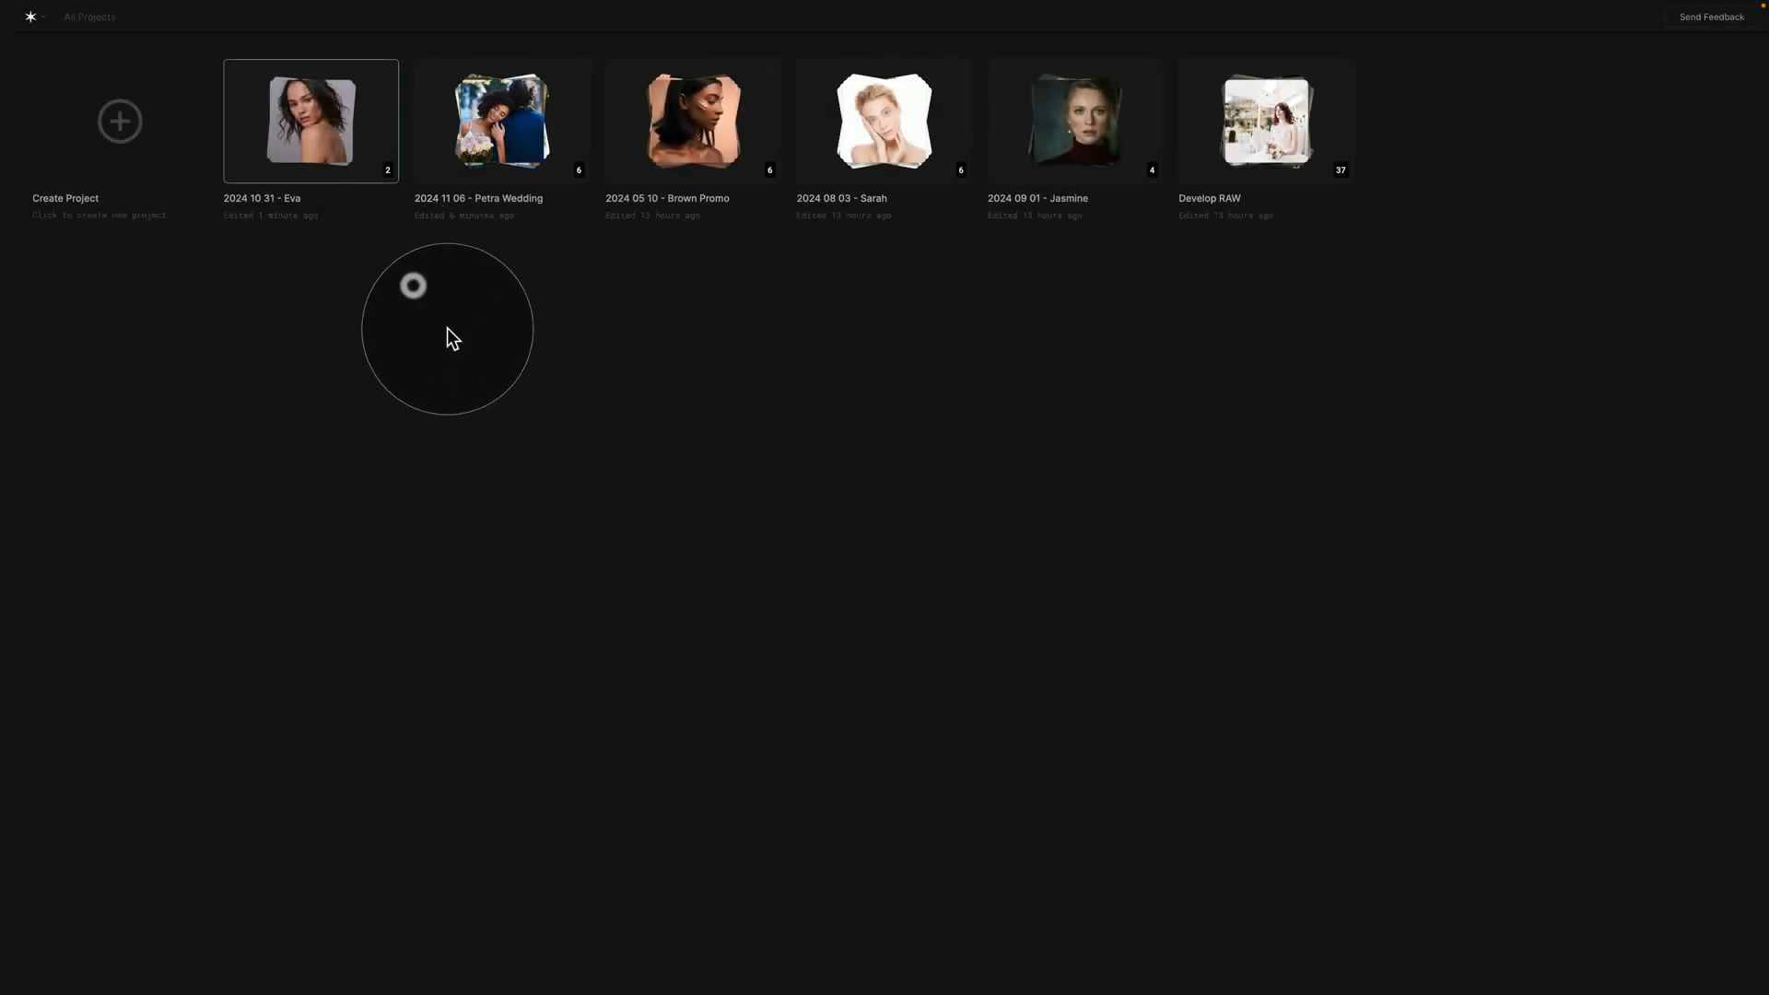
Open the 2024 10 31 project, return to the project overview, and open the same project again
click(315, 108)
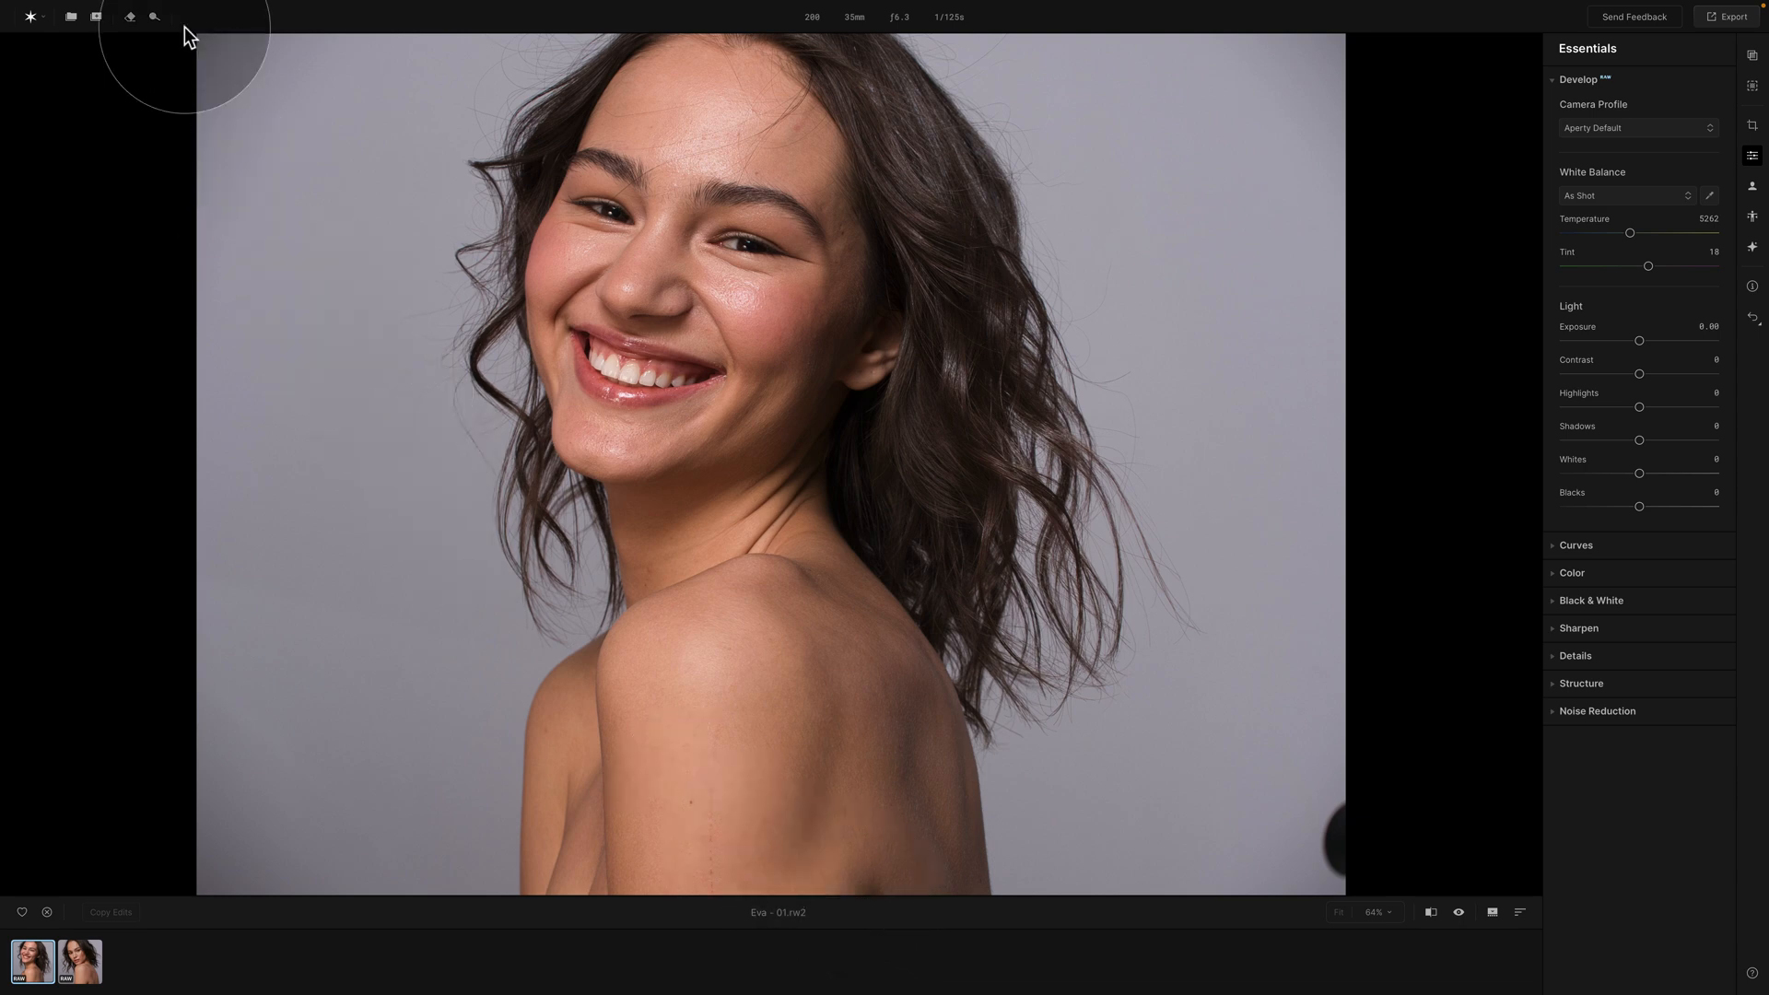
click(71, 19)
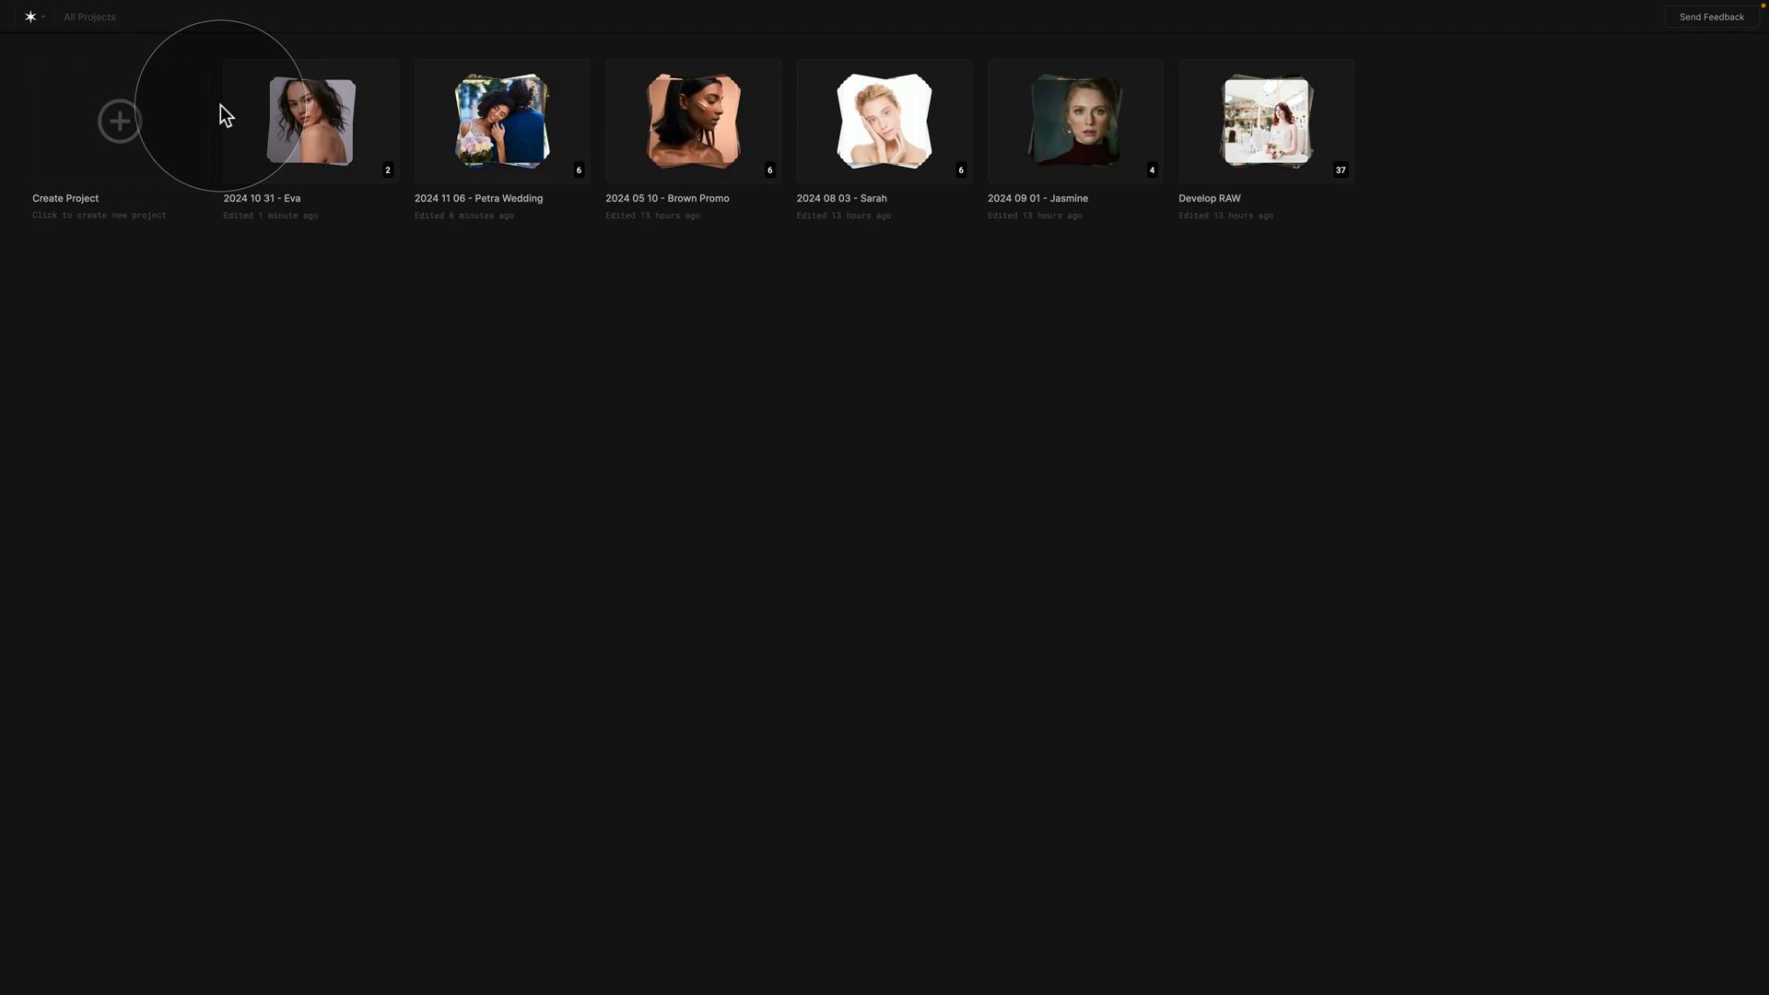
click(310, 115)
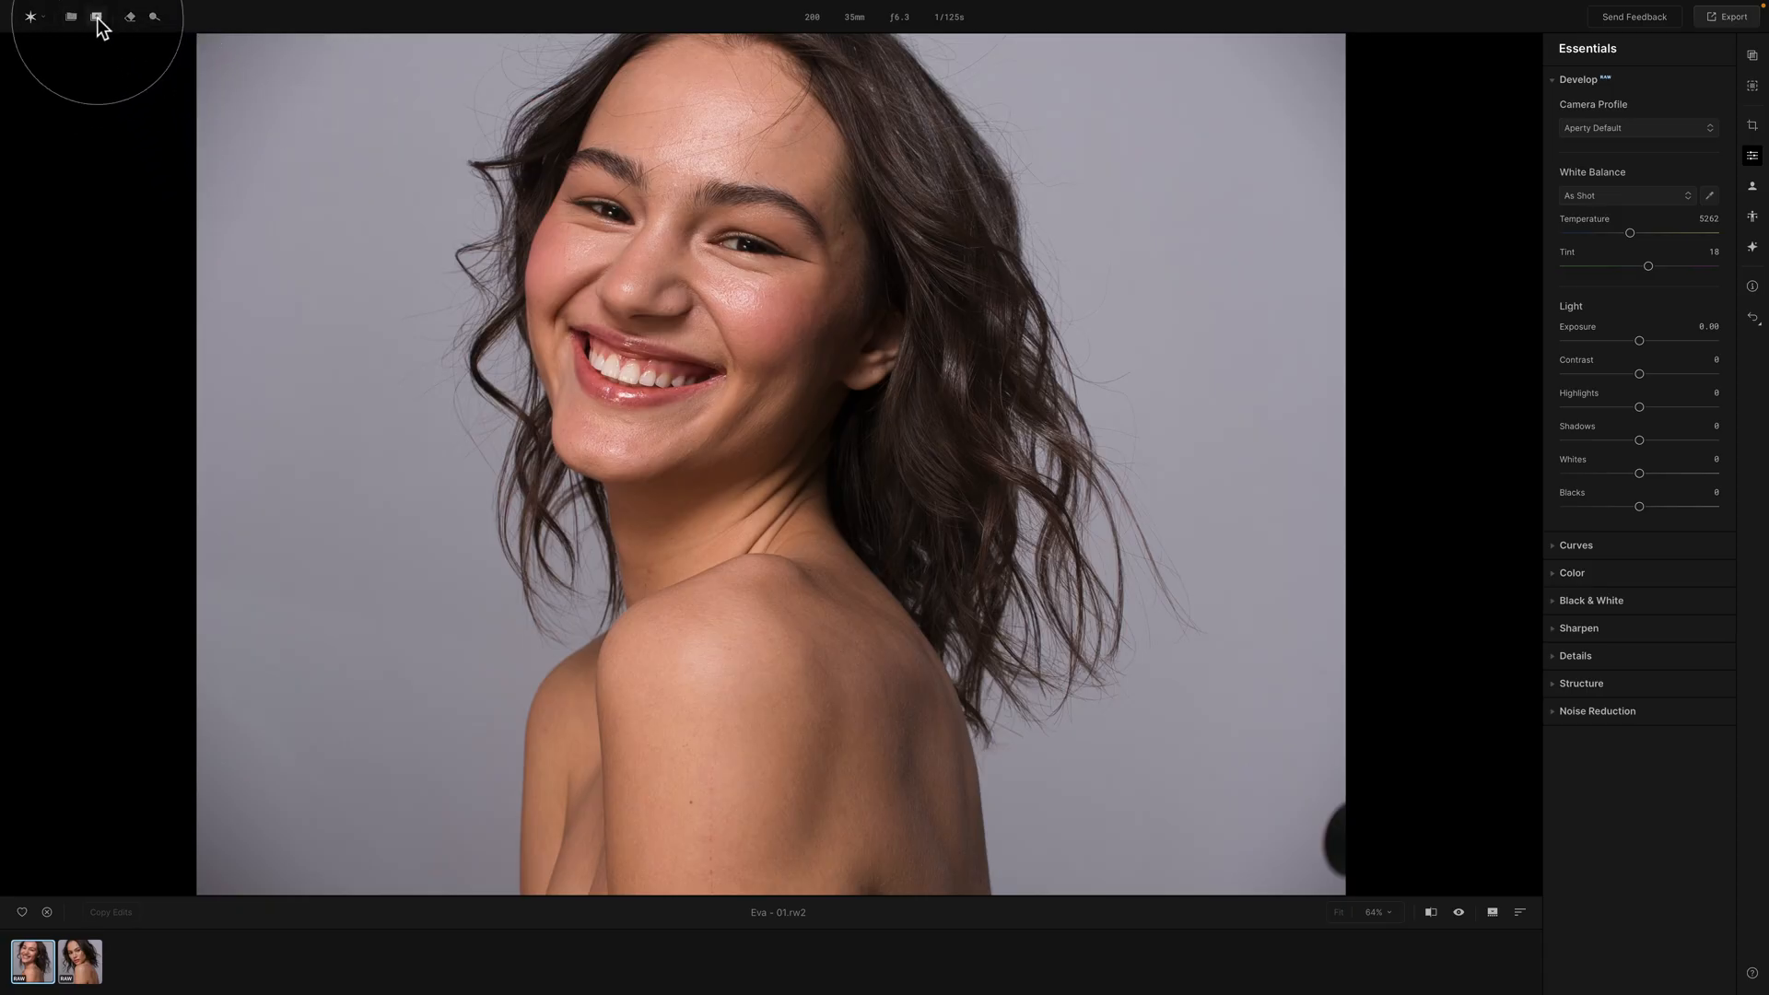
View the file dialog for adding photos without importing any, and look at the Dodge & Burn brush controls
click(96, 18)
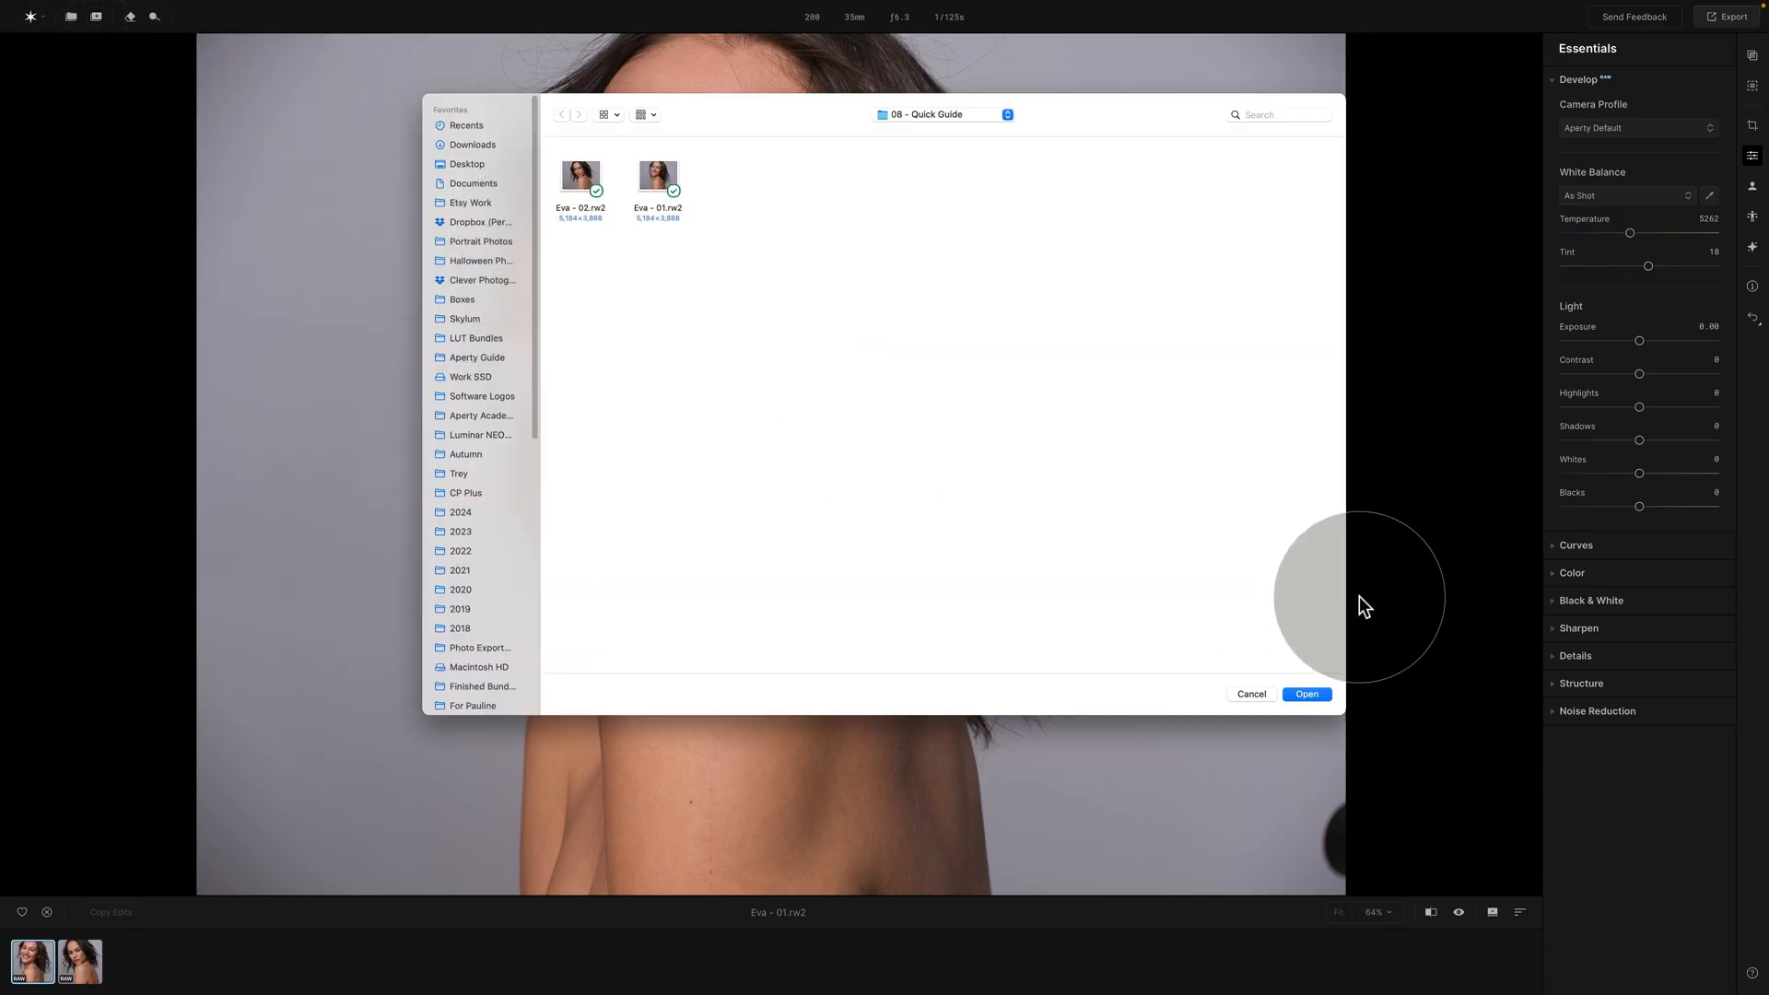
click(1251, 694)
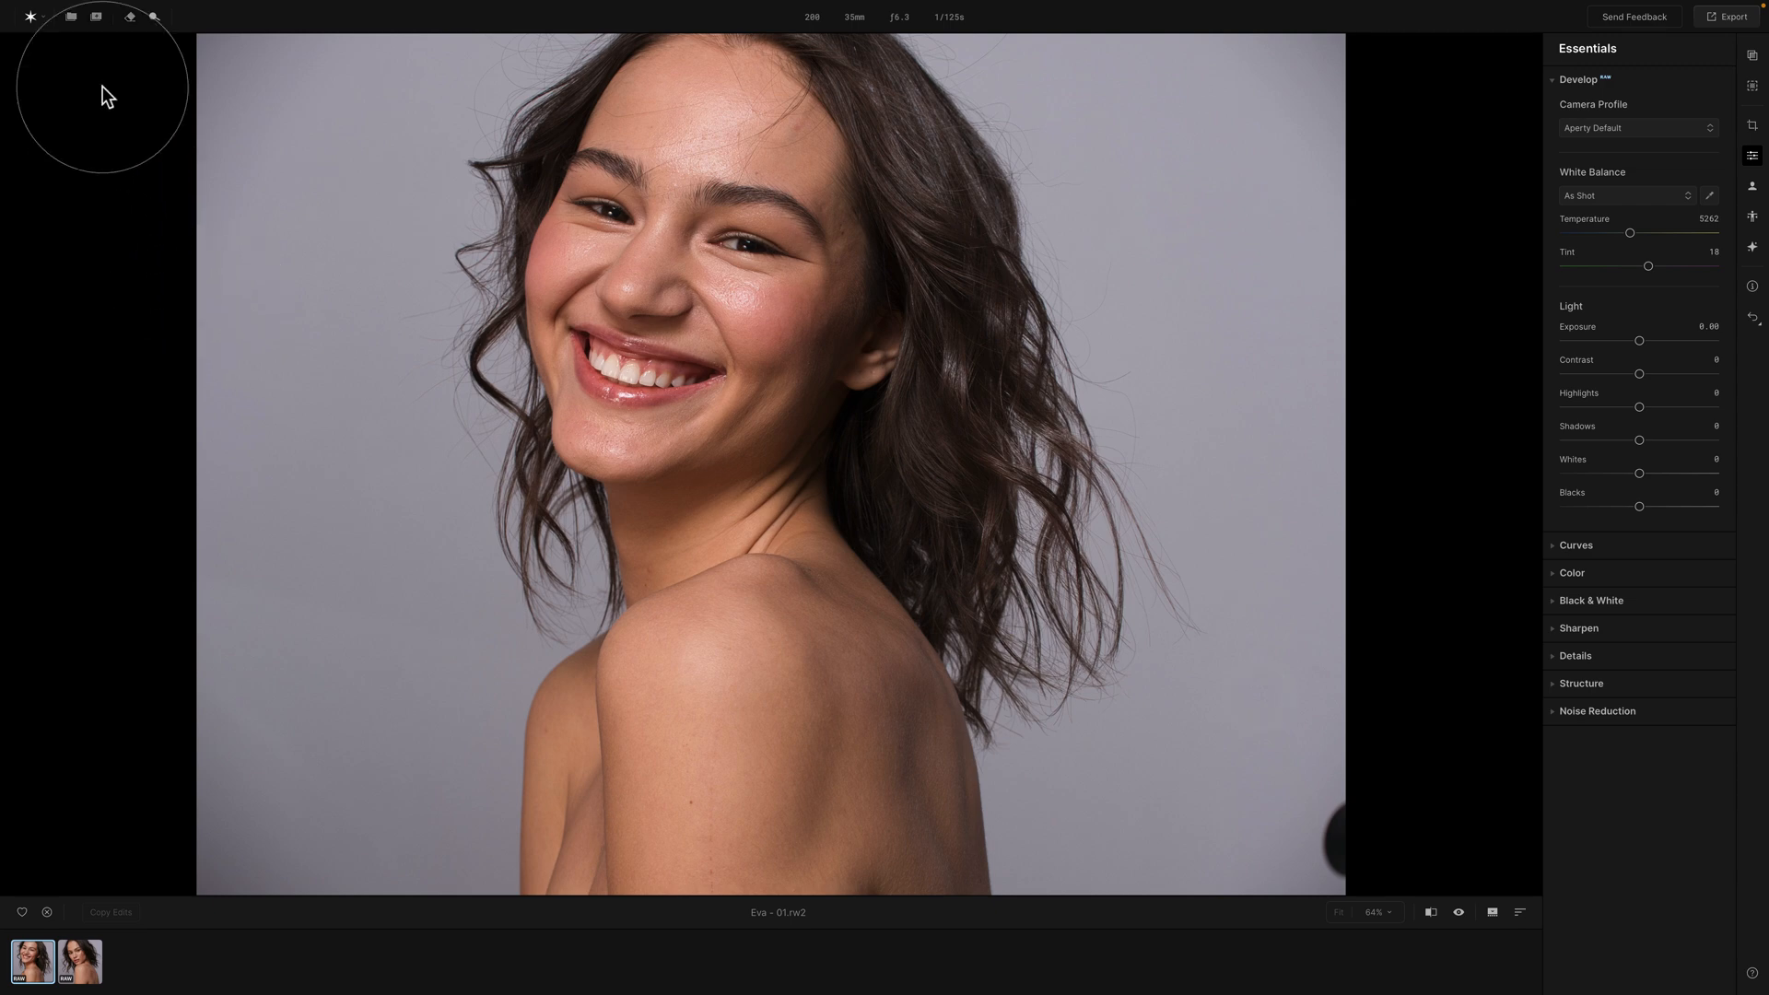
click(154, 16)
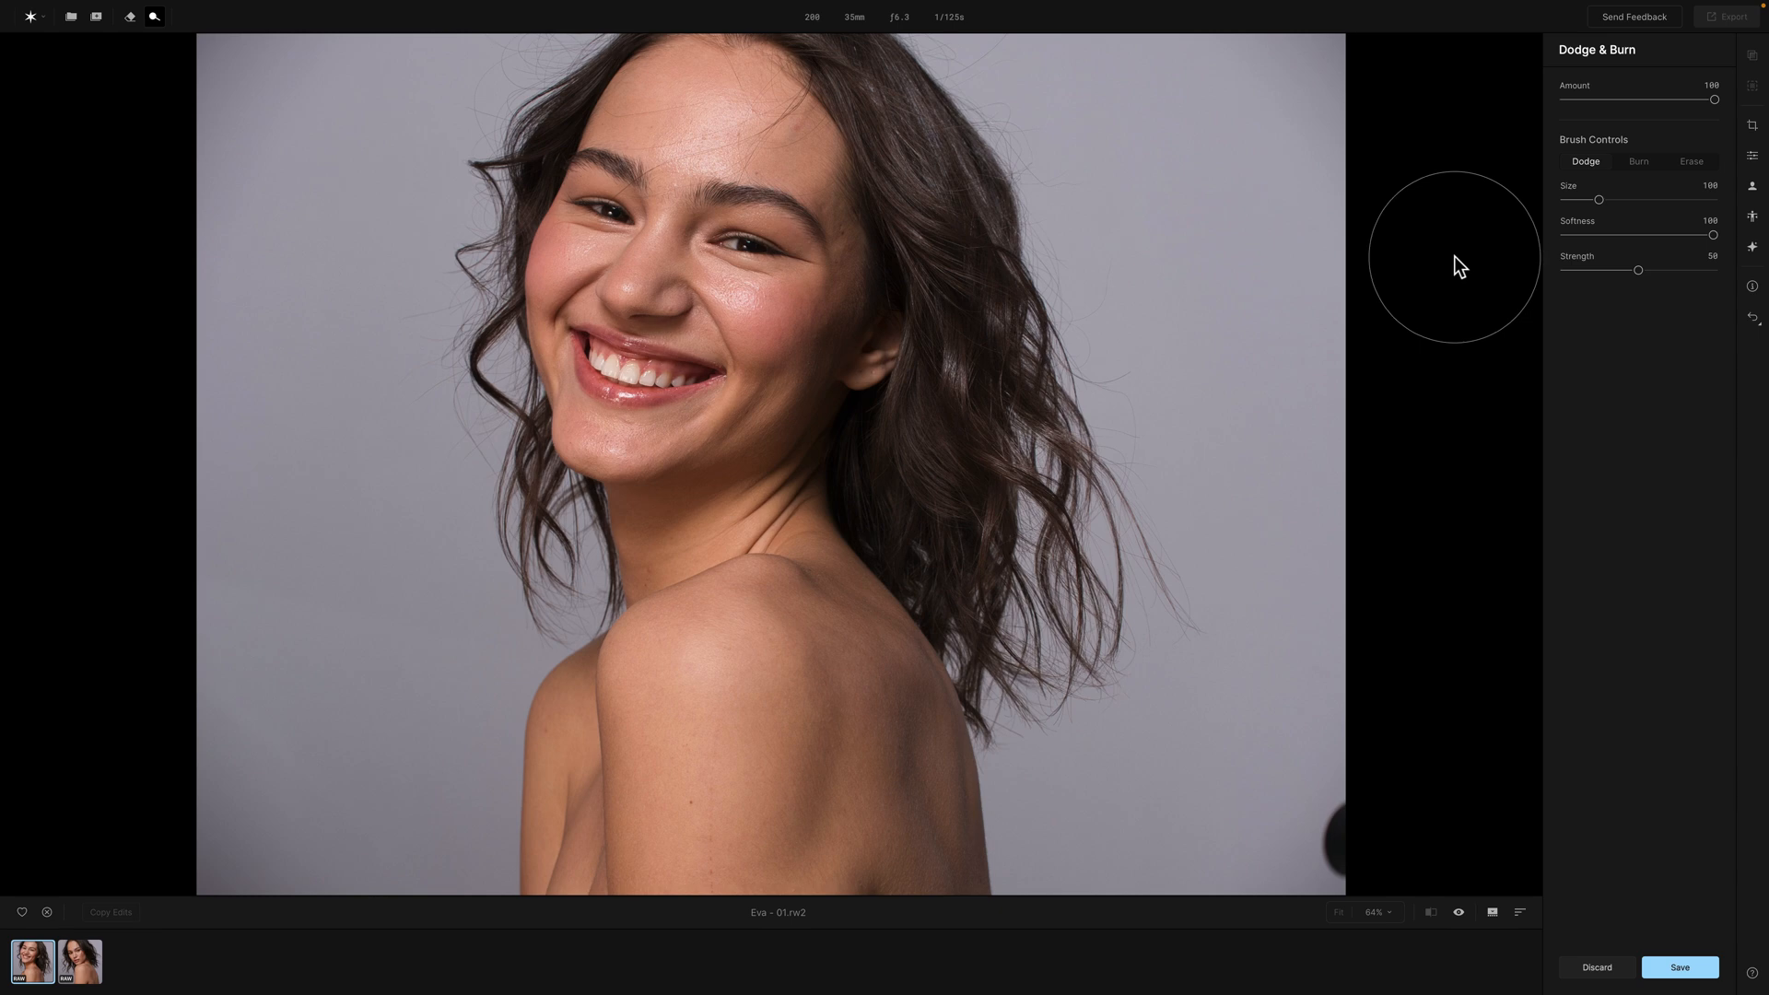
click(154, 14)
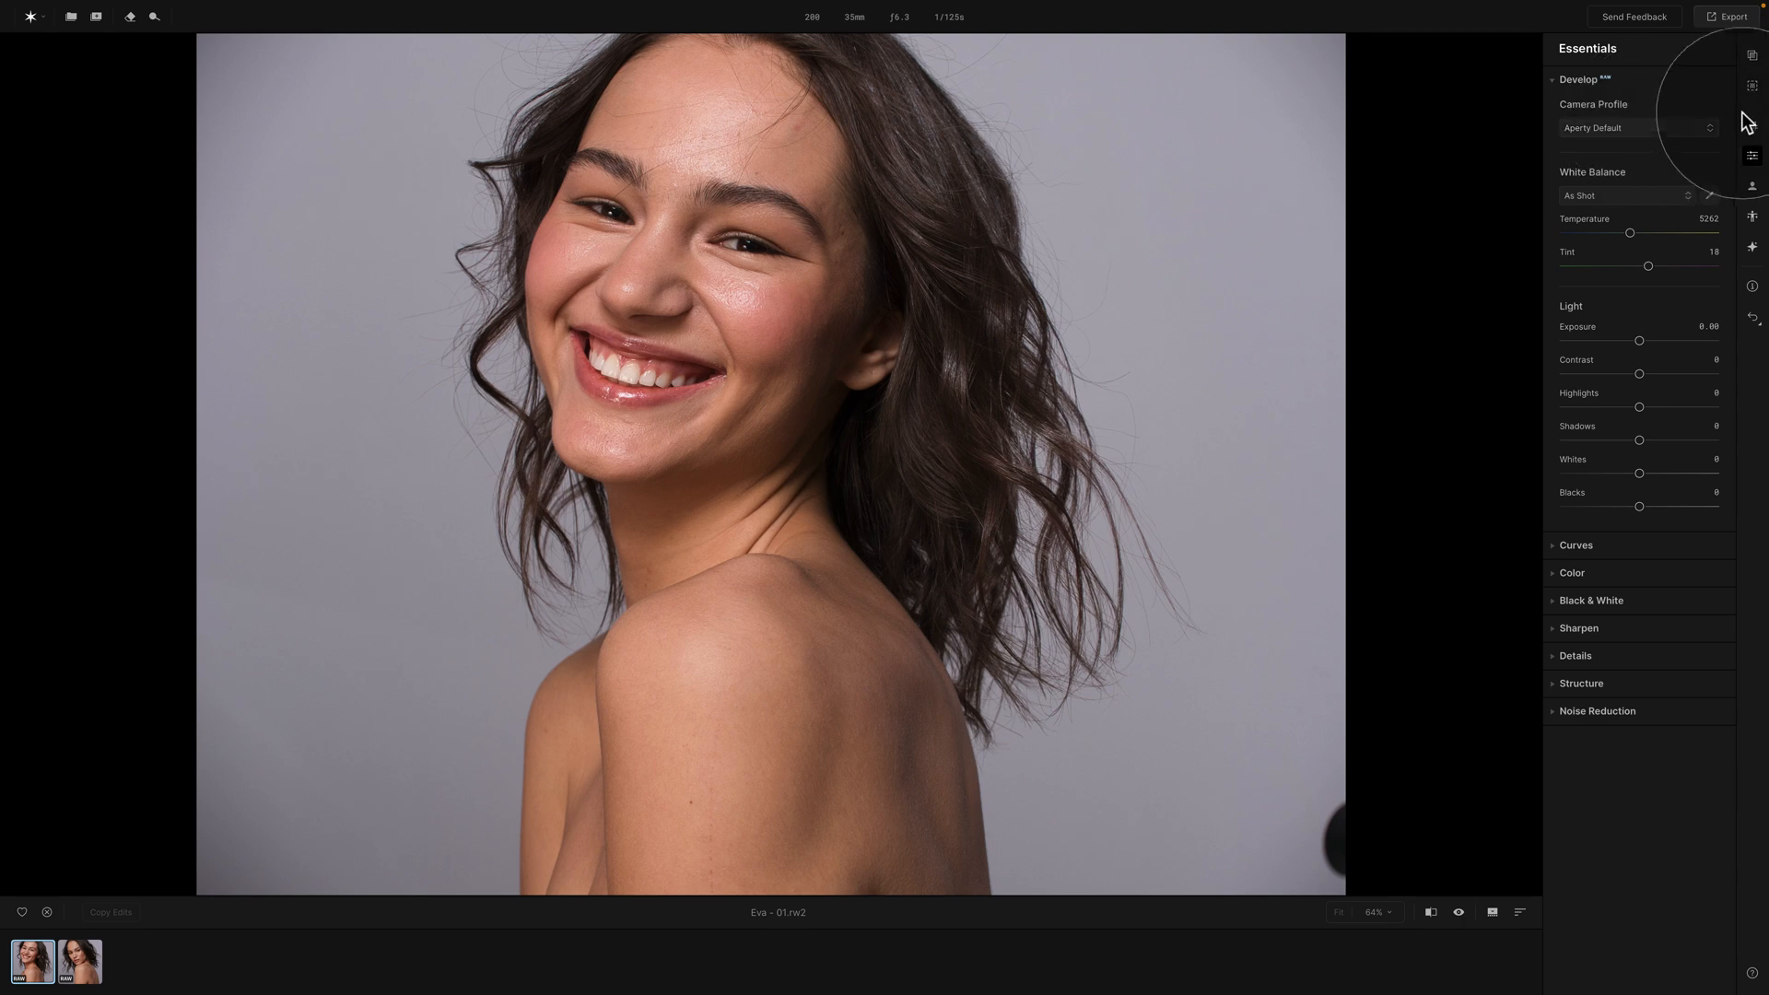
Examine the Presets, Canvas, Essentials, Retouch, Reshape and Creative tools, the photo information and the help options
click(1753, 59)
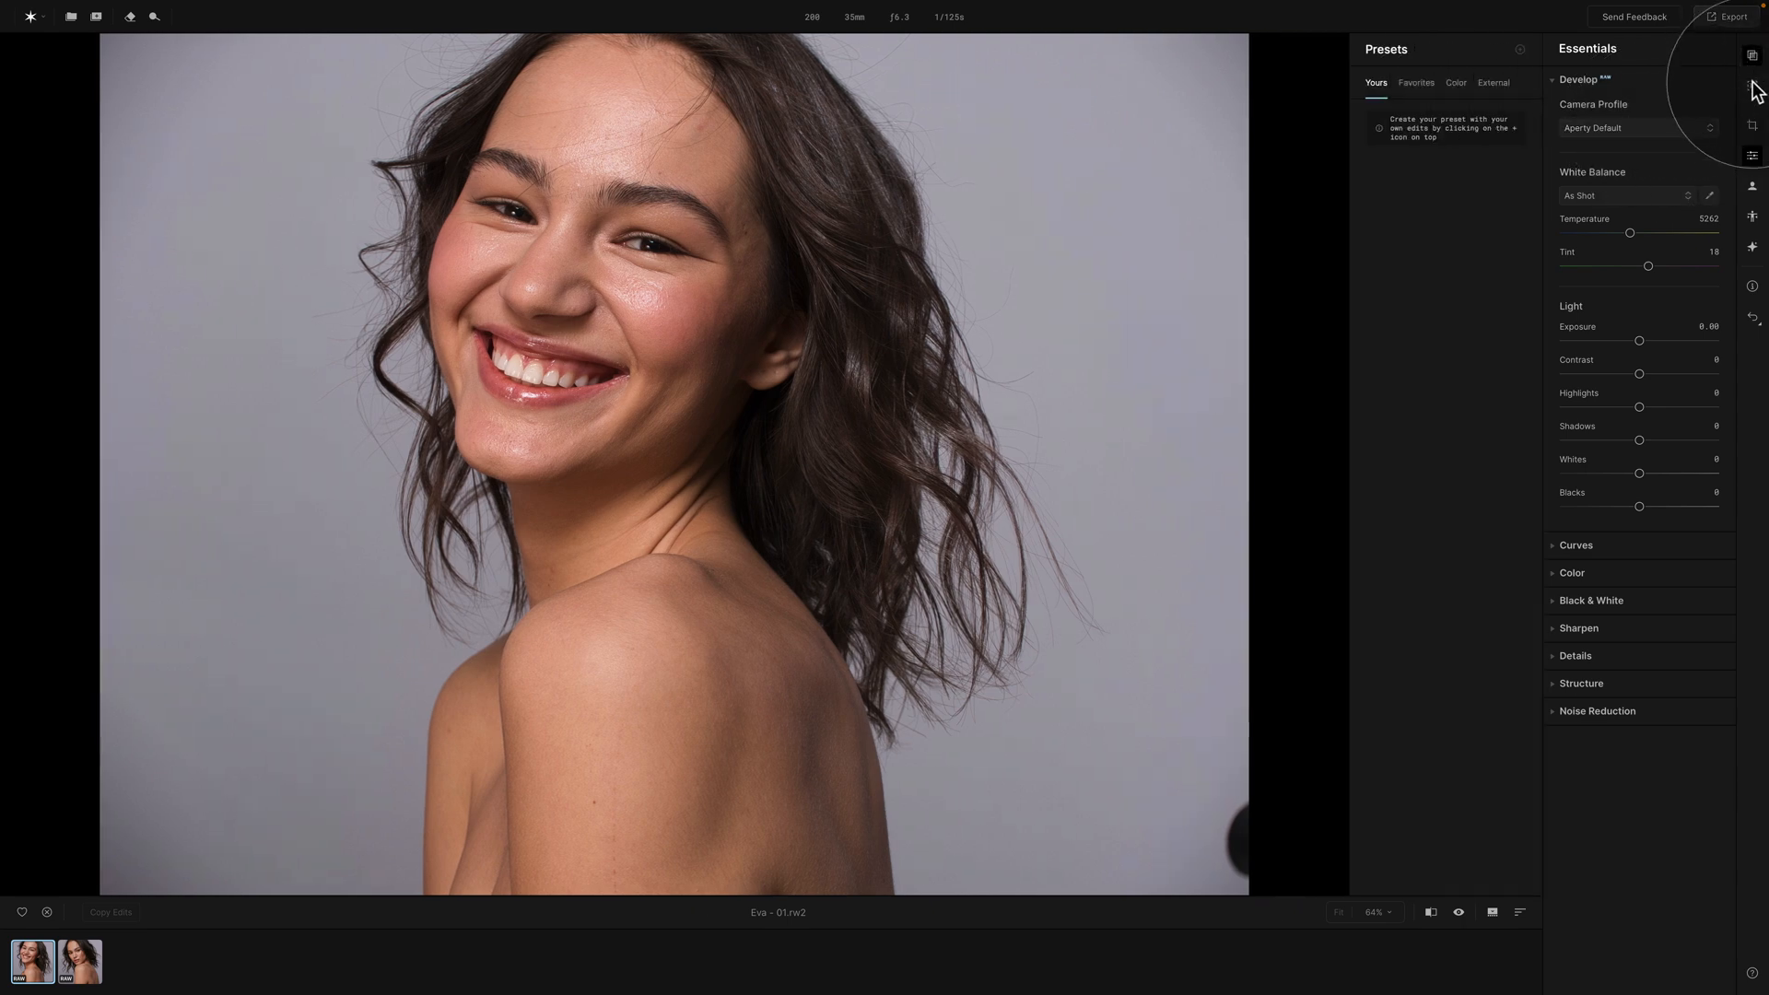
click(1753, 86)
click(1758, 128)
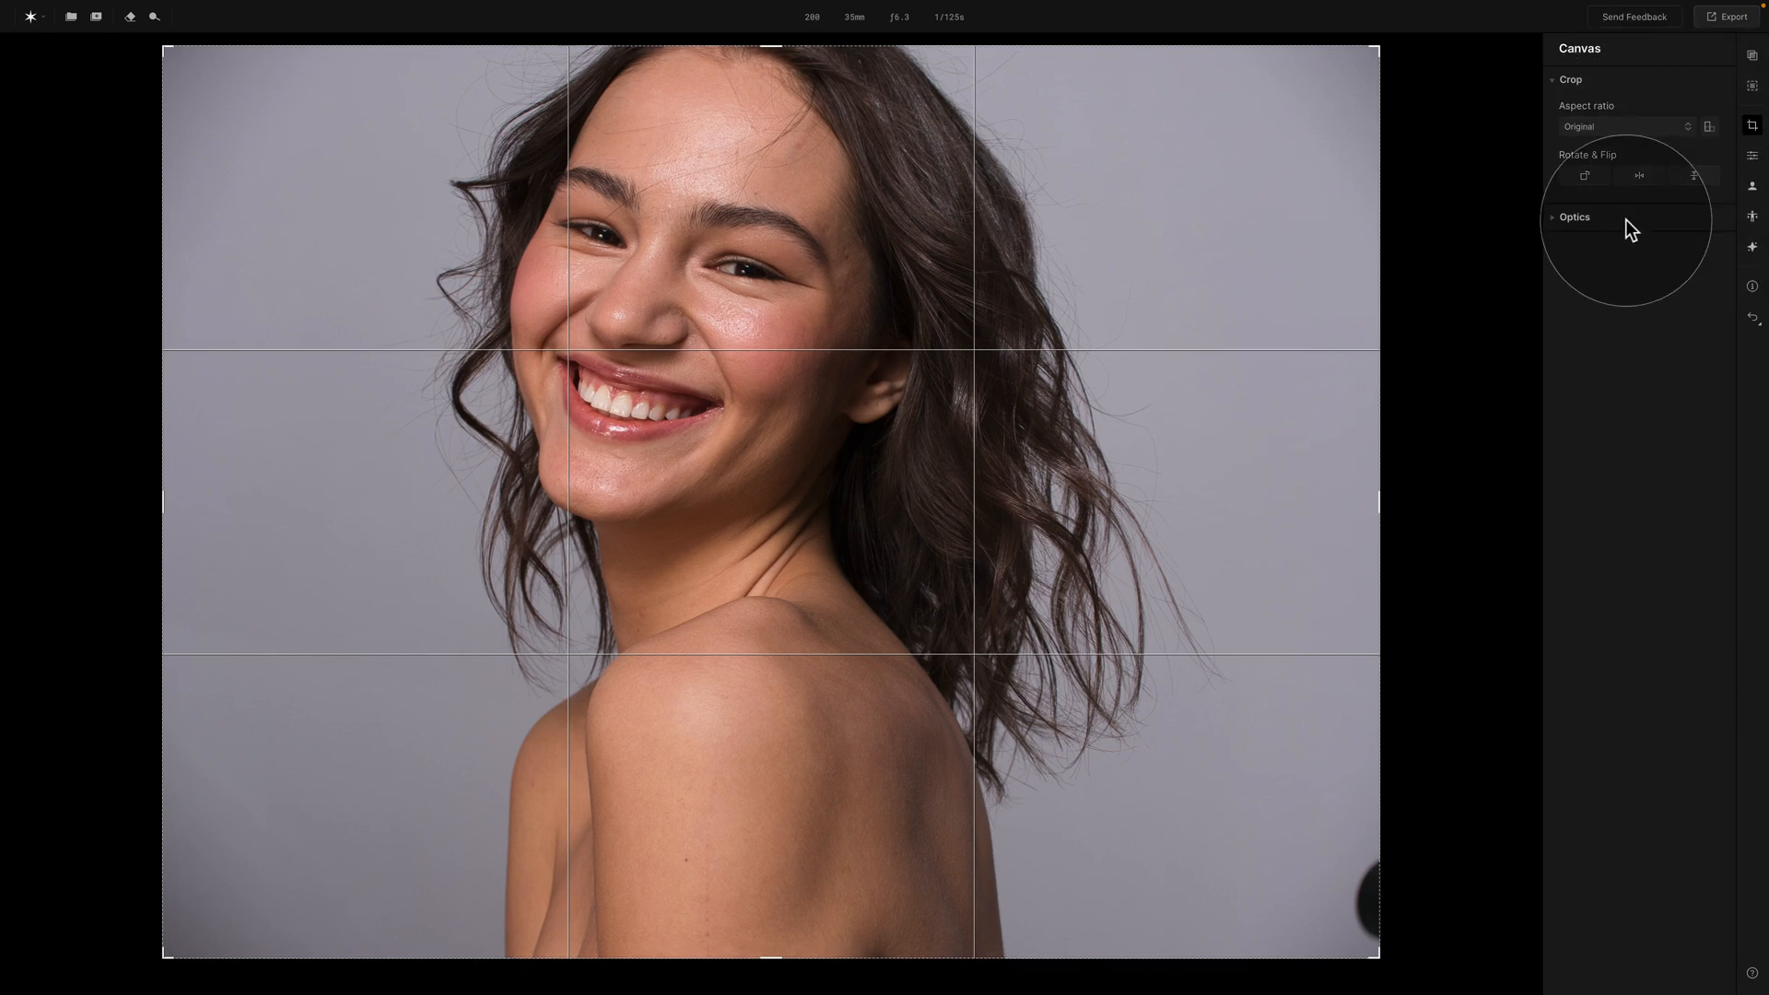
click(1752, 157)
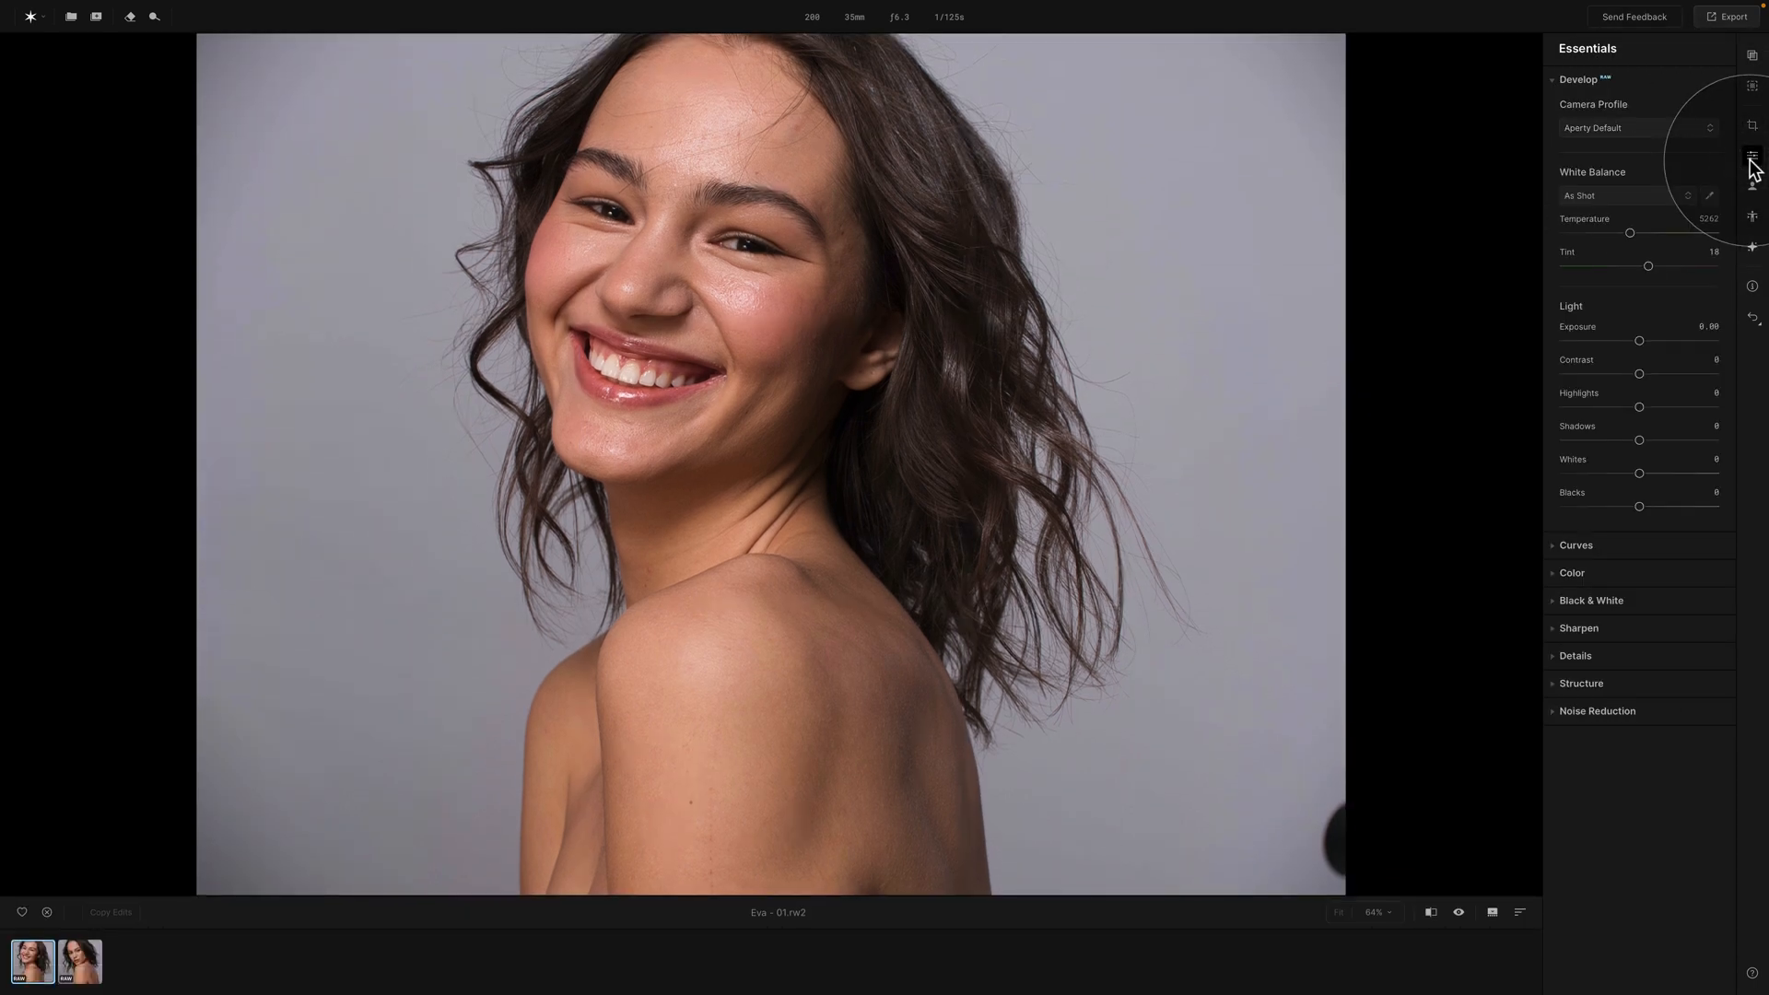
click(1752, 187)
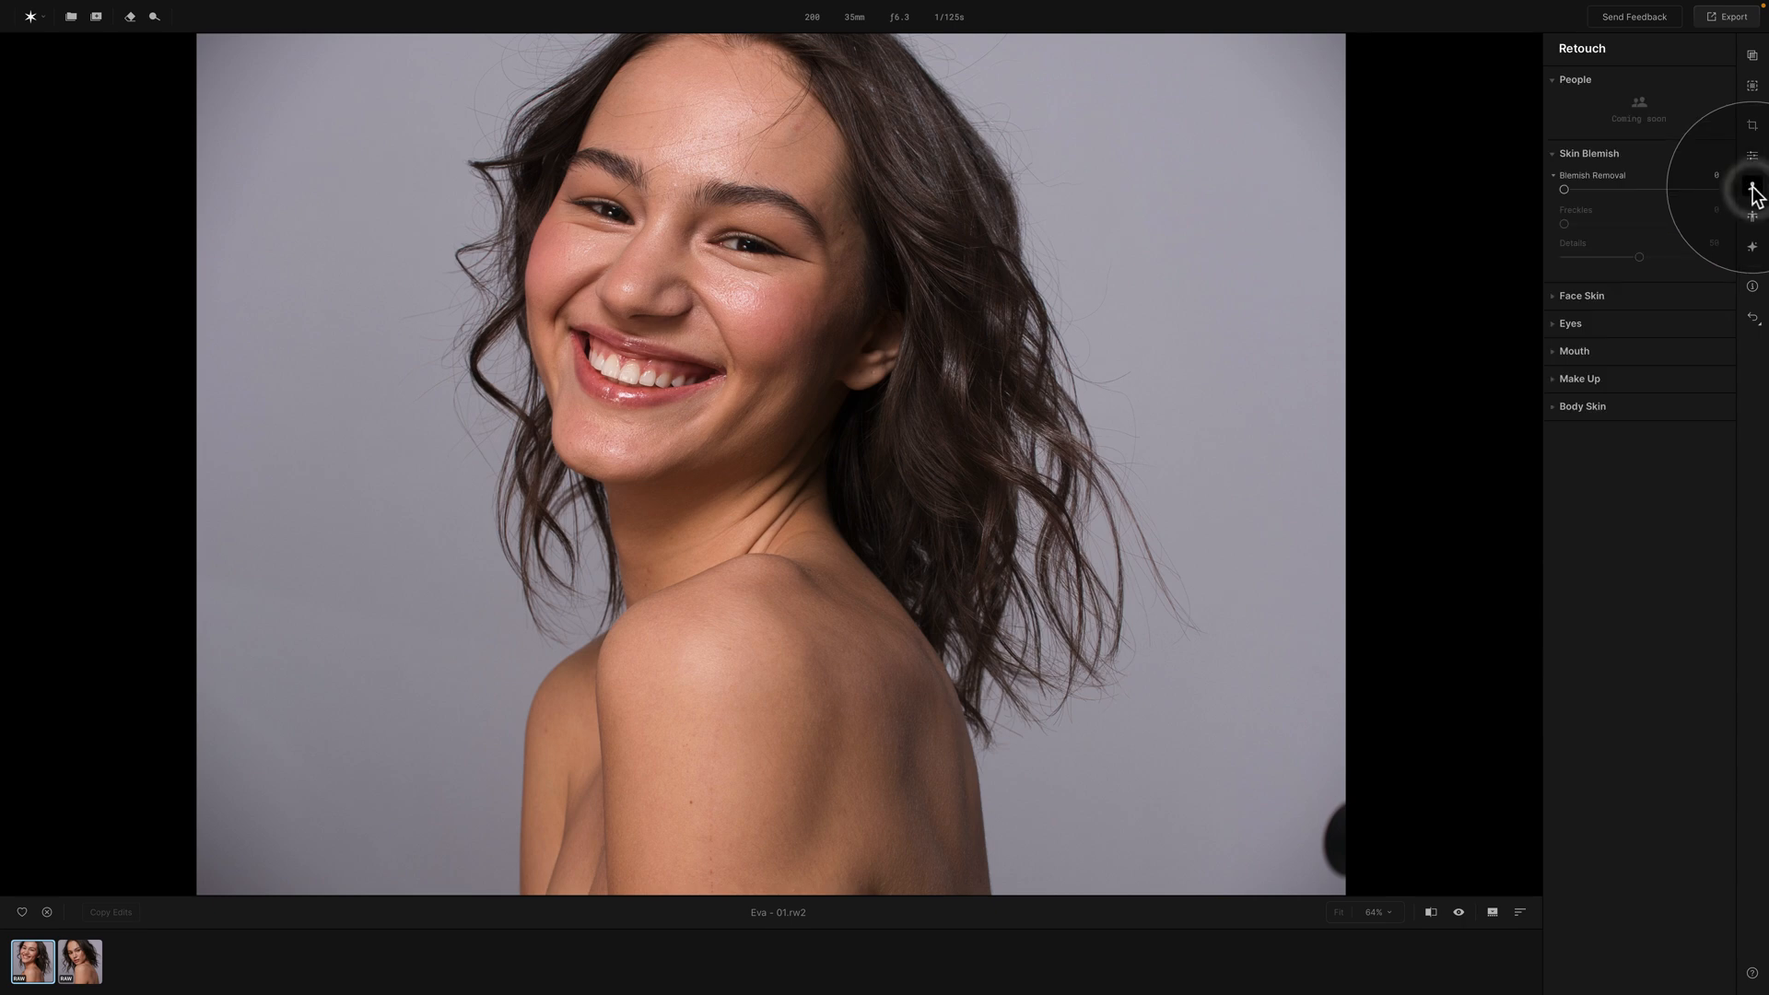
click(1755, 219)
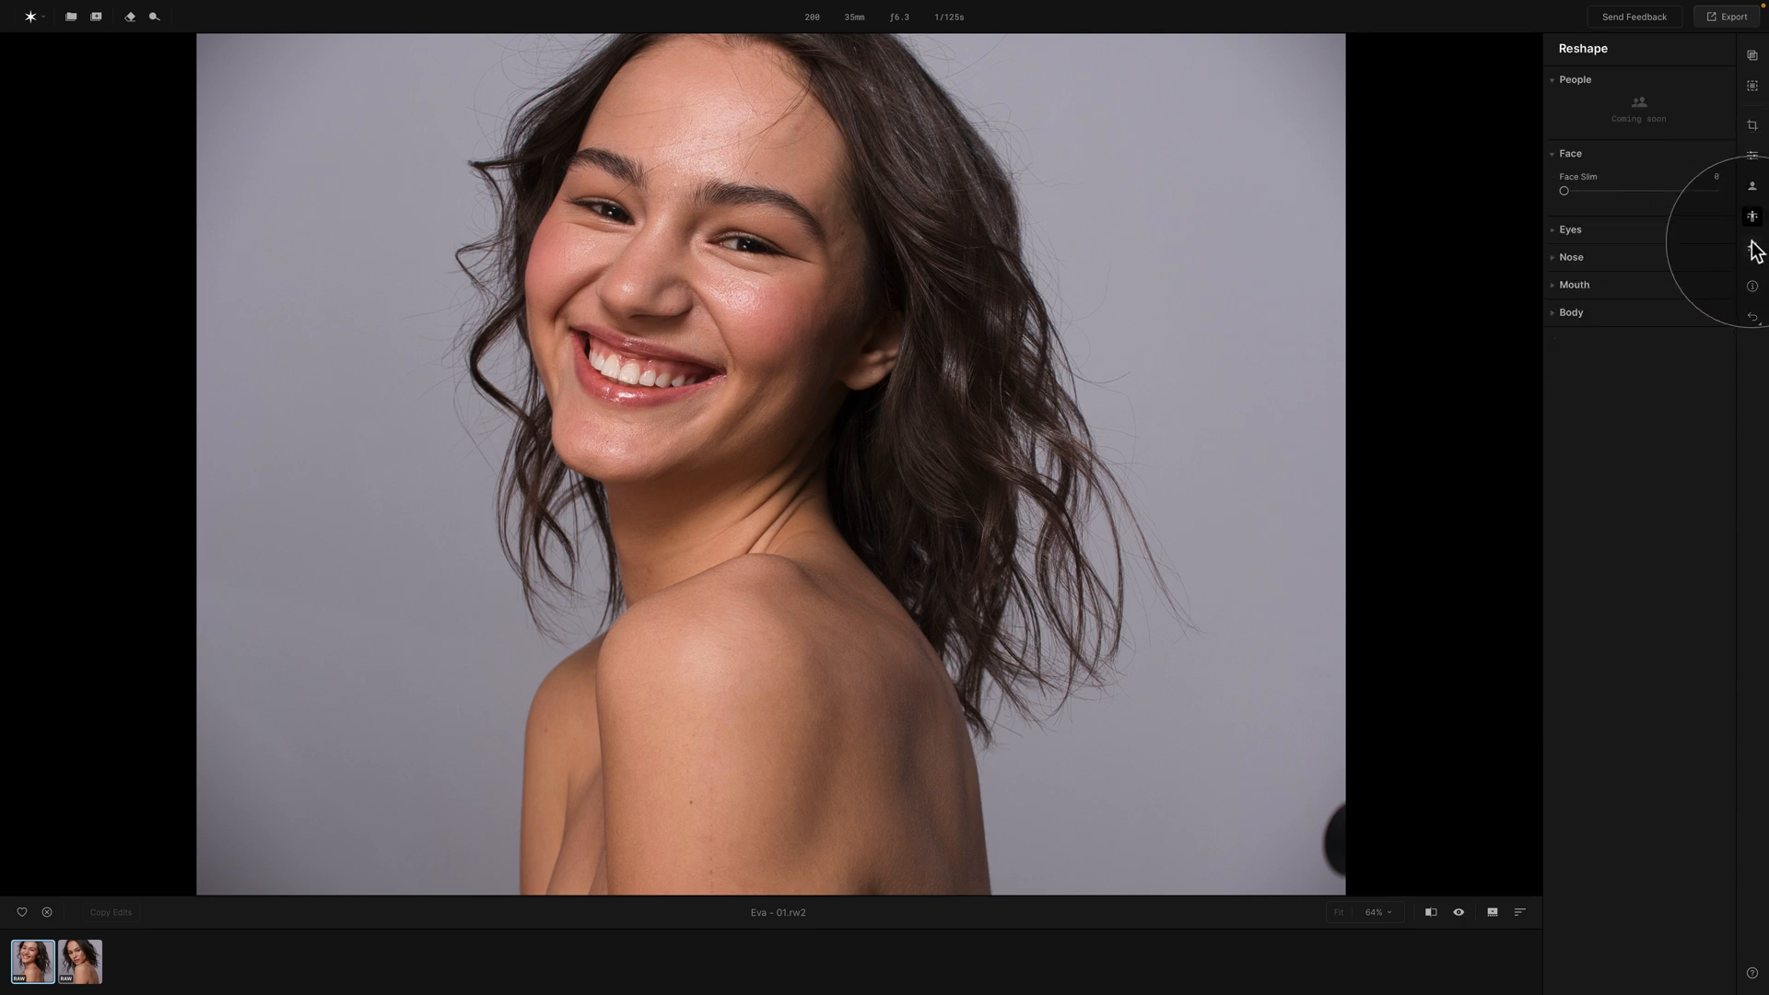
click(1753, 246)
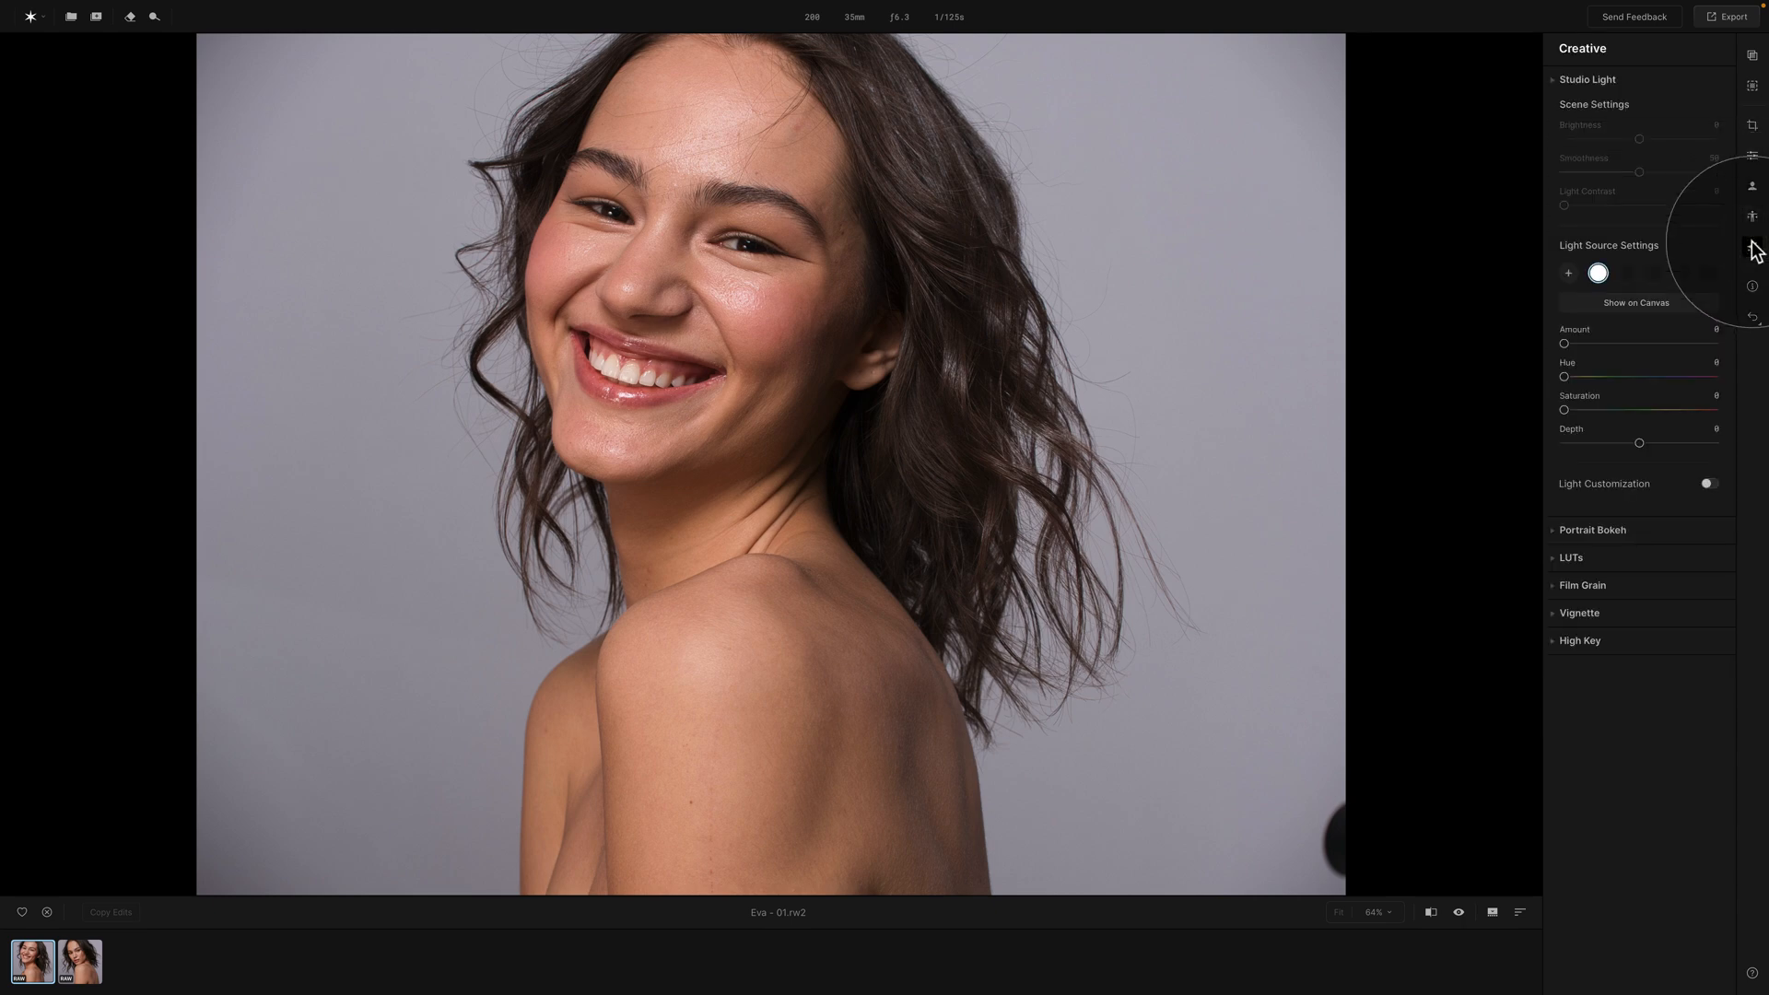
click(1752, 287)
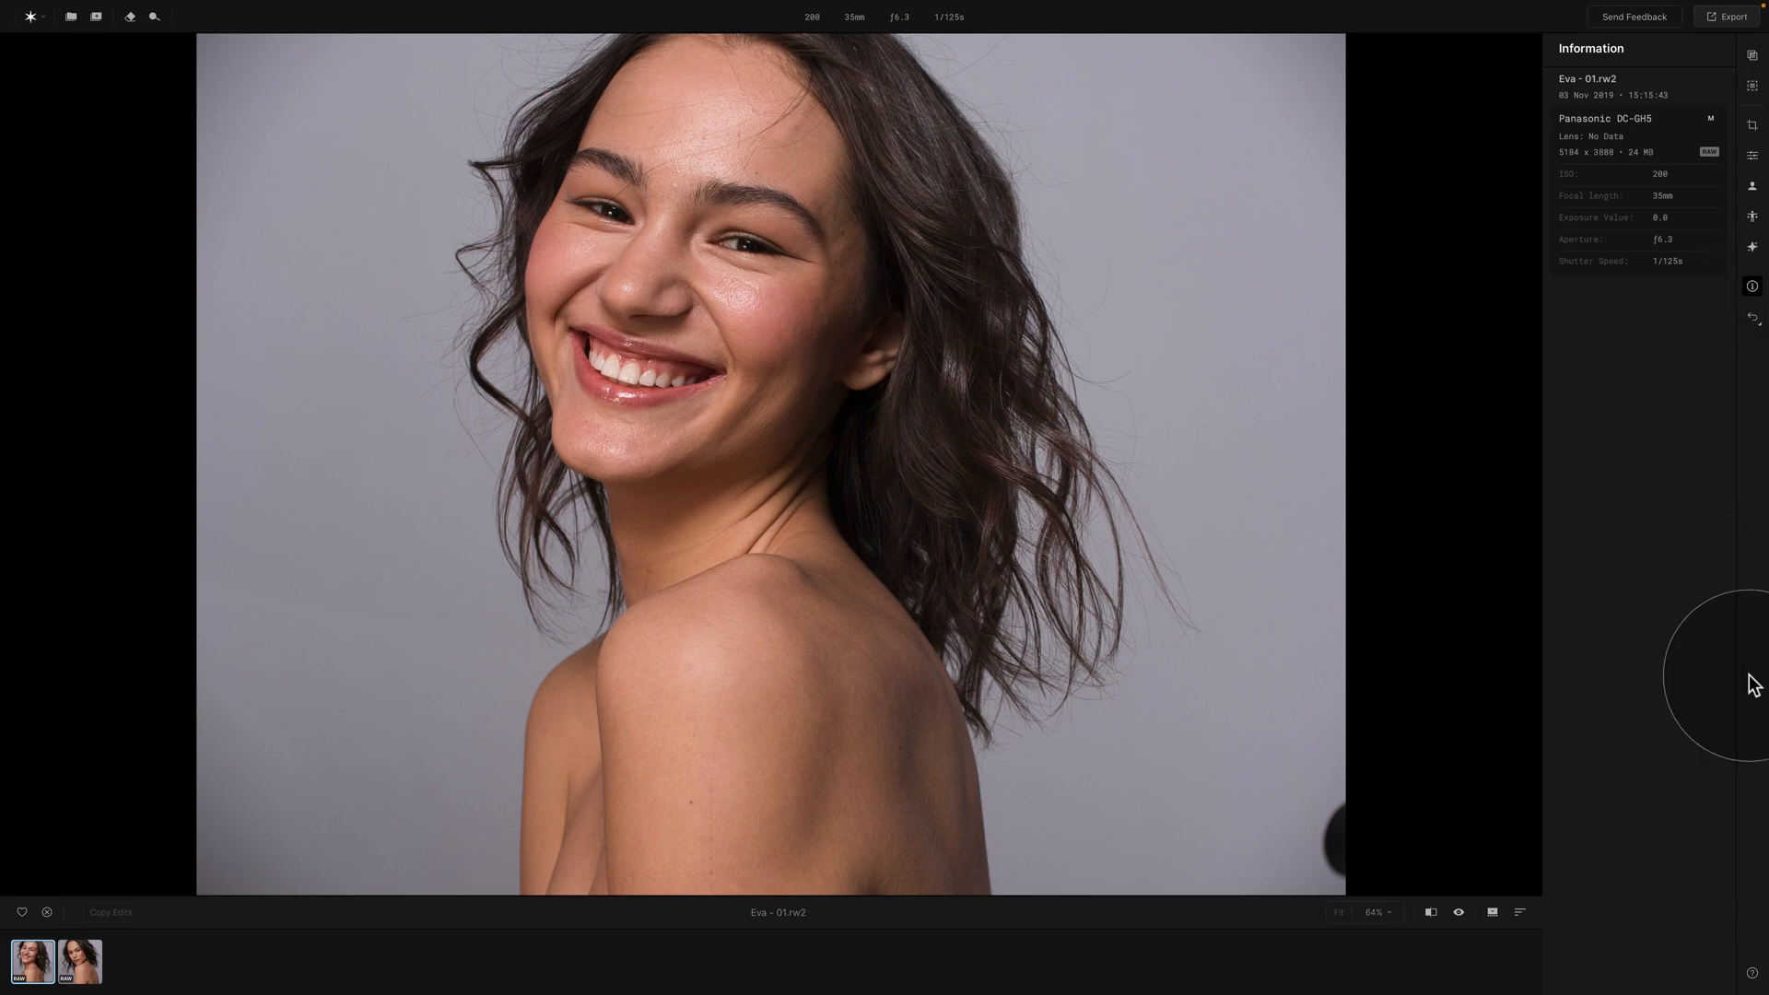
click(1752, 975)
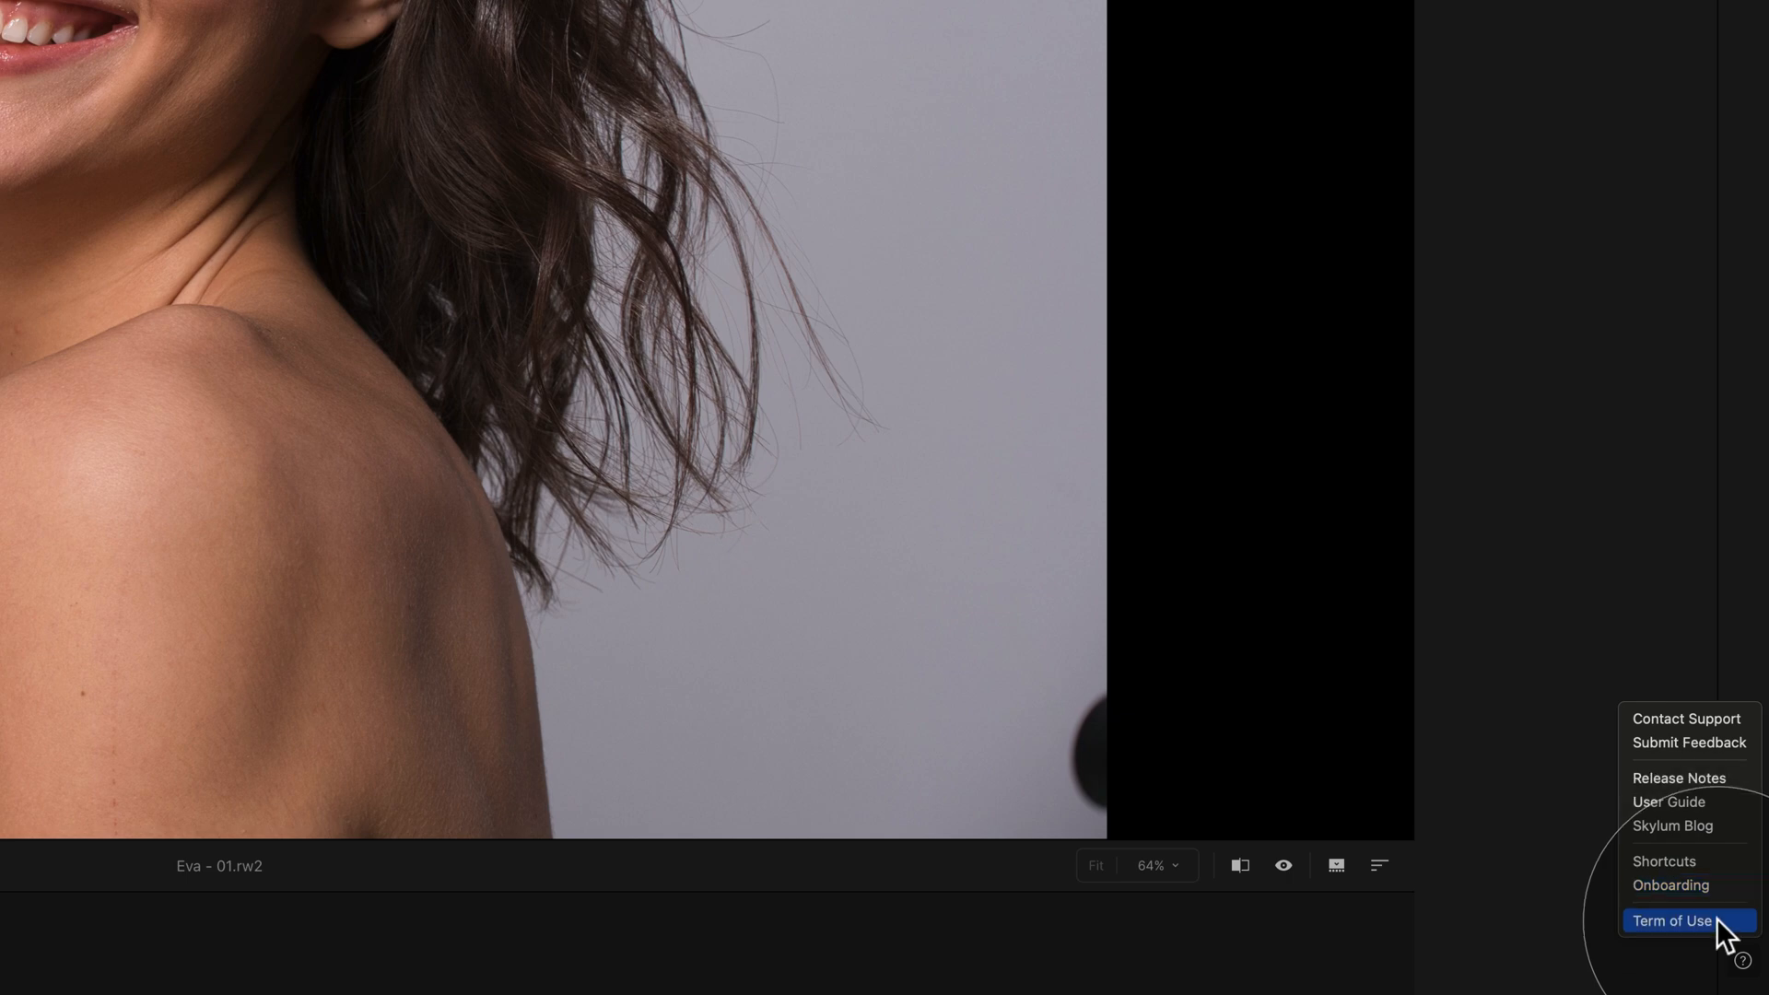
click(1590, 633)
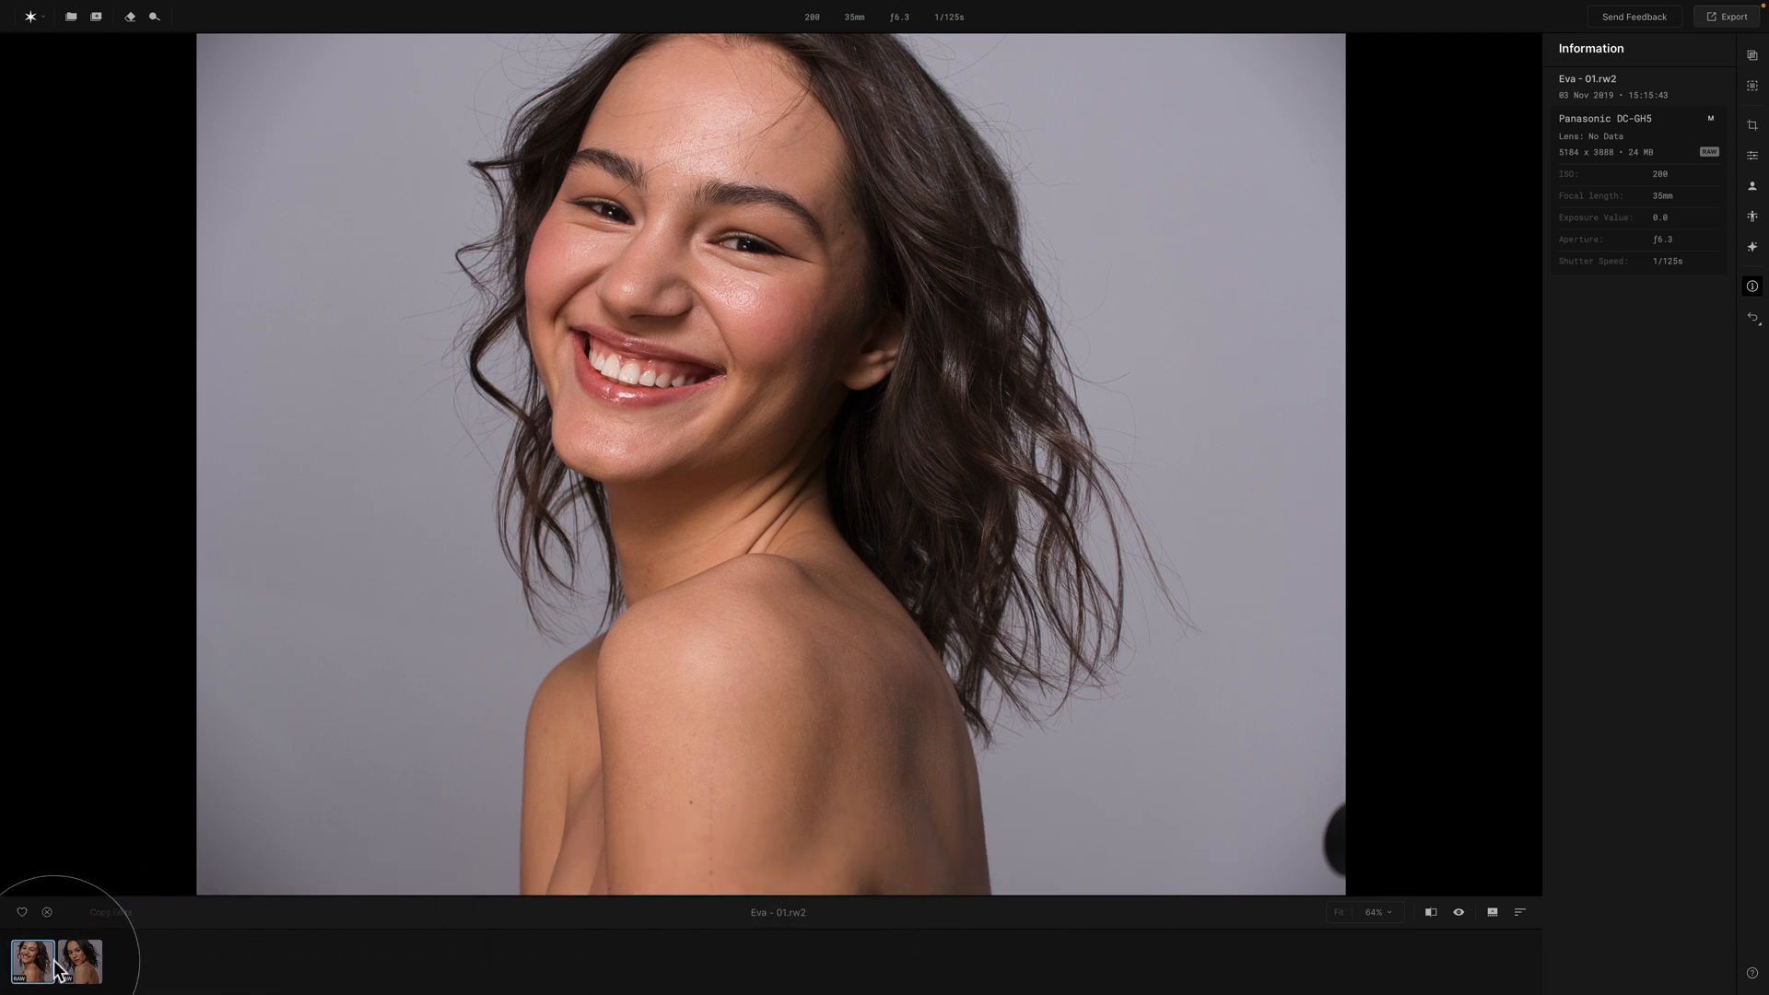
Compare the project's two portraits by switching between them, ending on the 02 photo
click(83, 972)
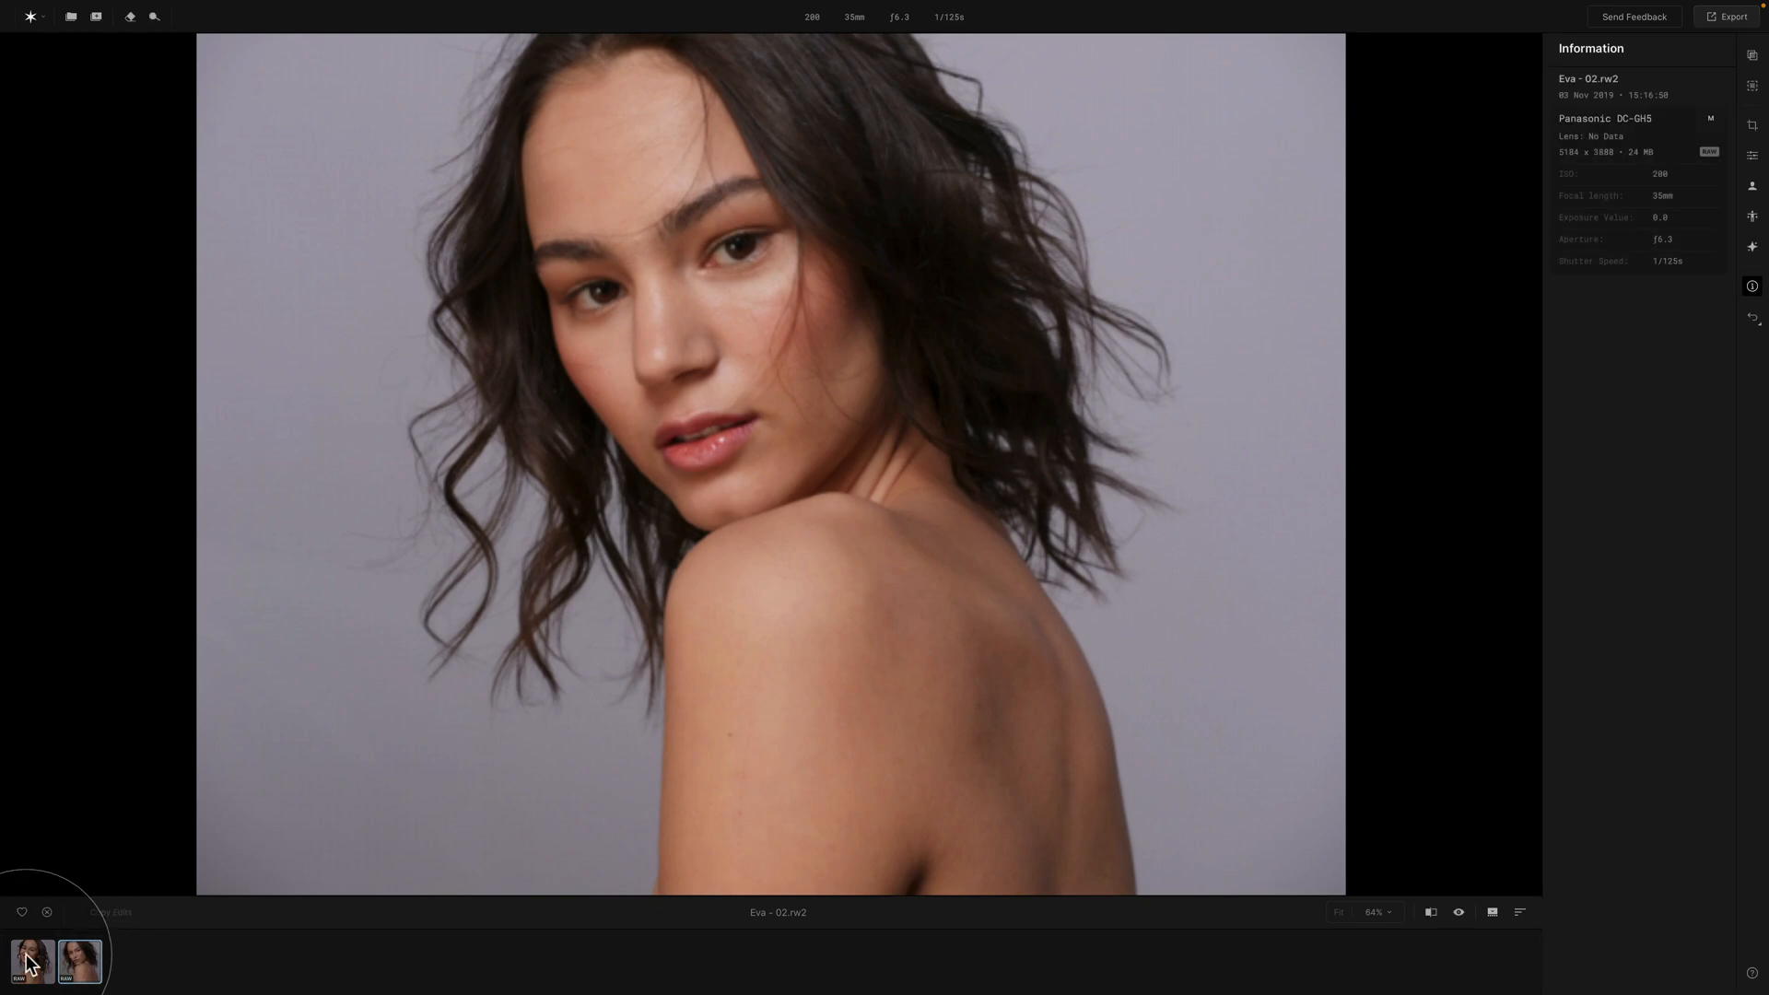
click(31, 959)
click(70, 959)
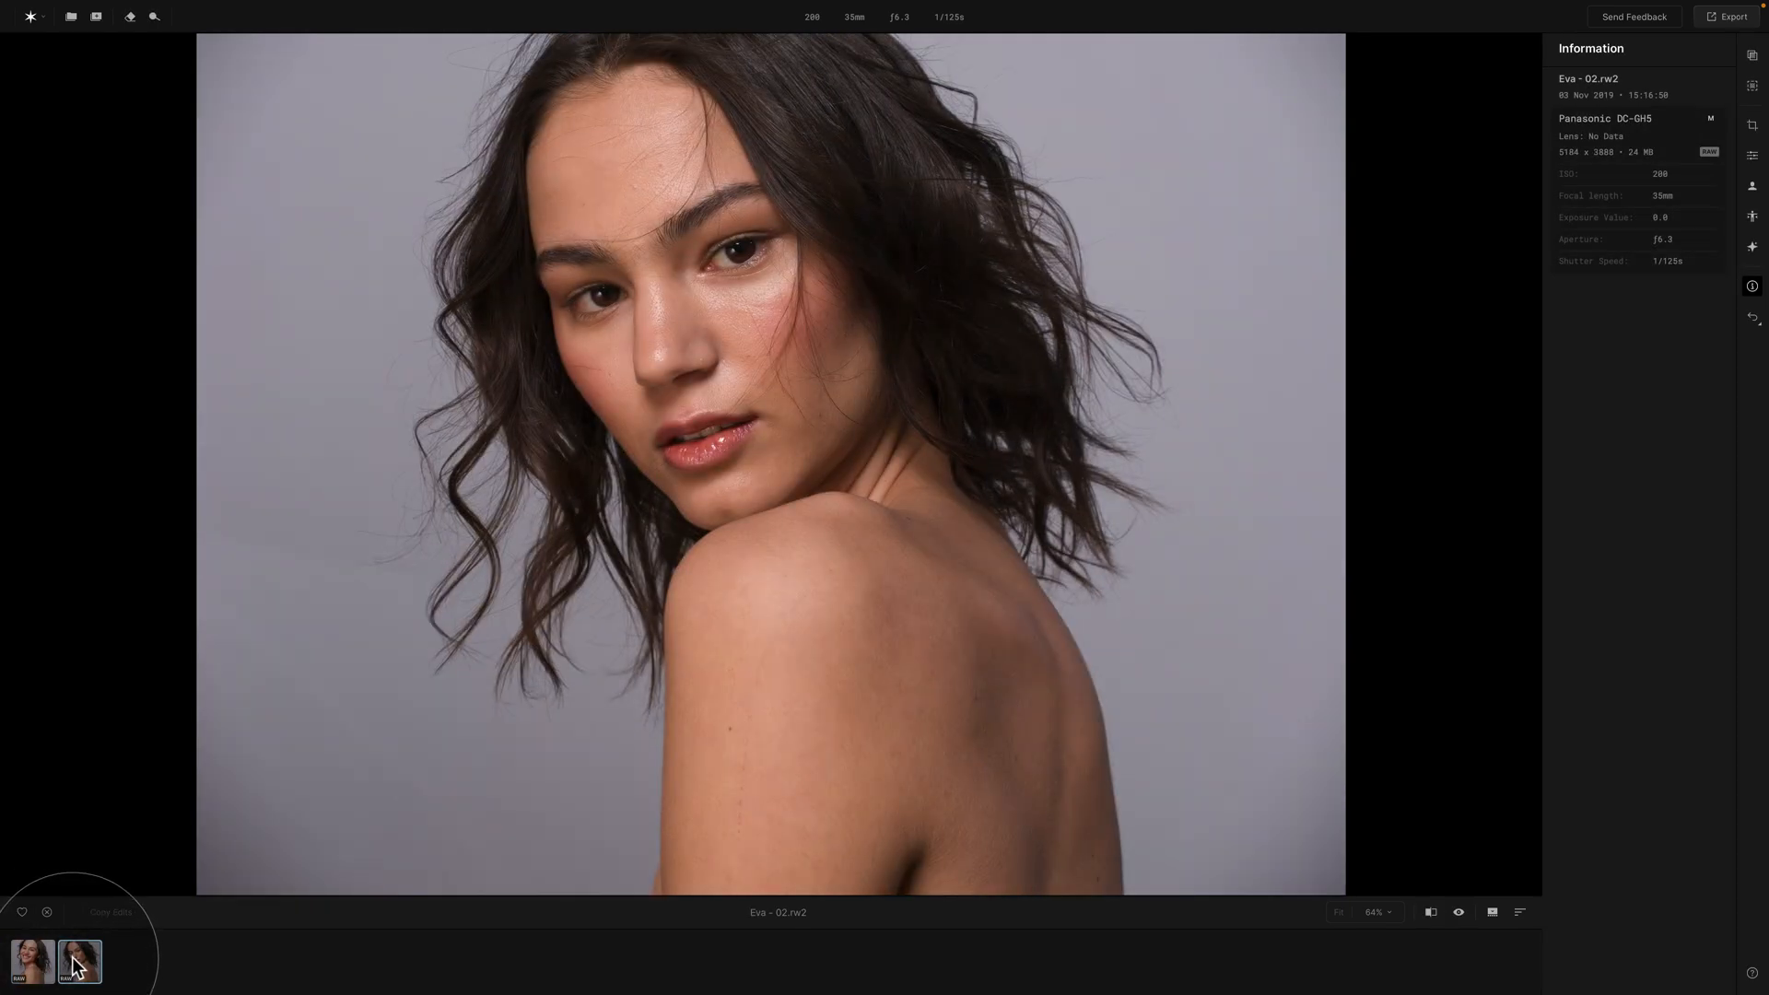
Switch to the 01 photo and try out its favorite and reject flags
click(29, 958)
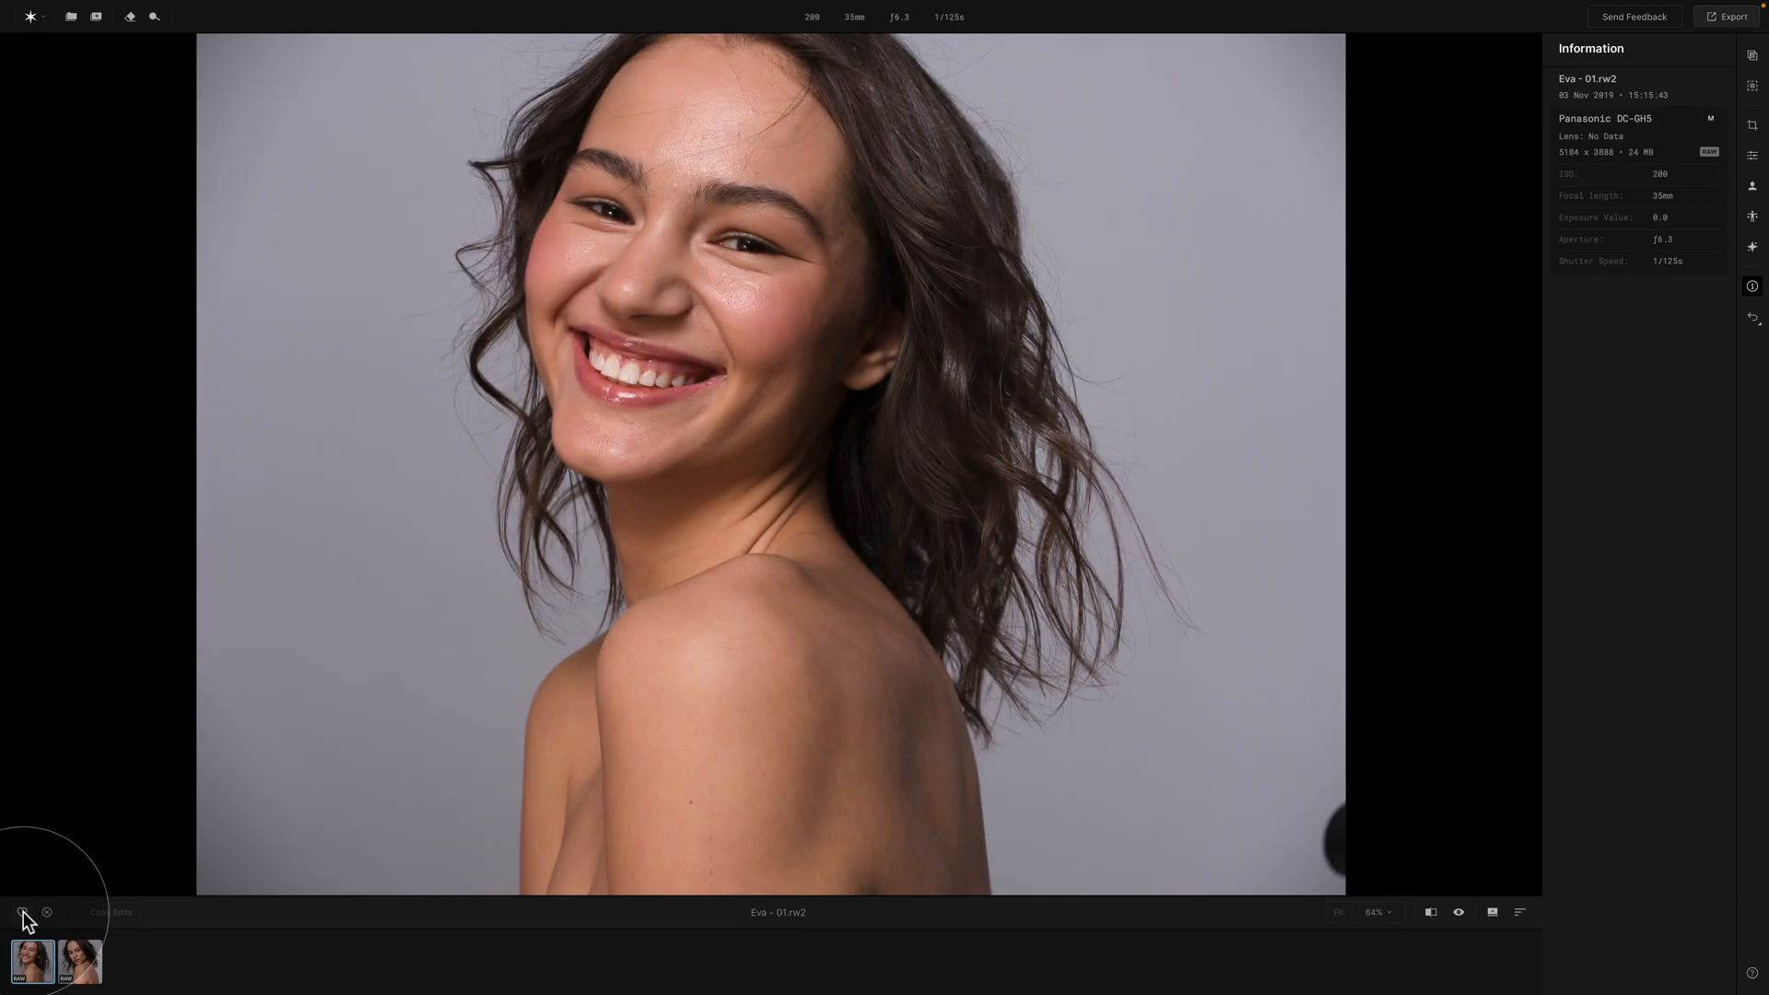
click(22, 912)
click(47, 912)
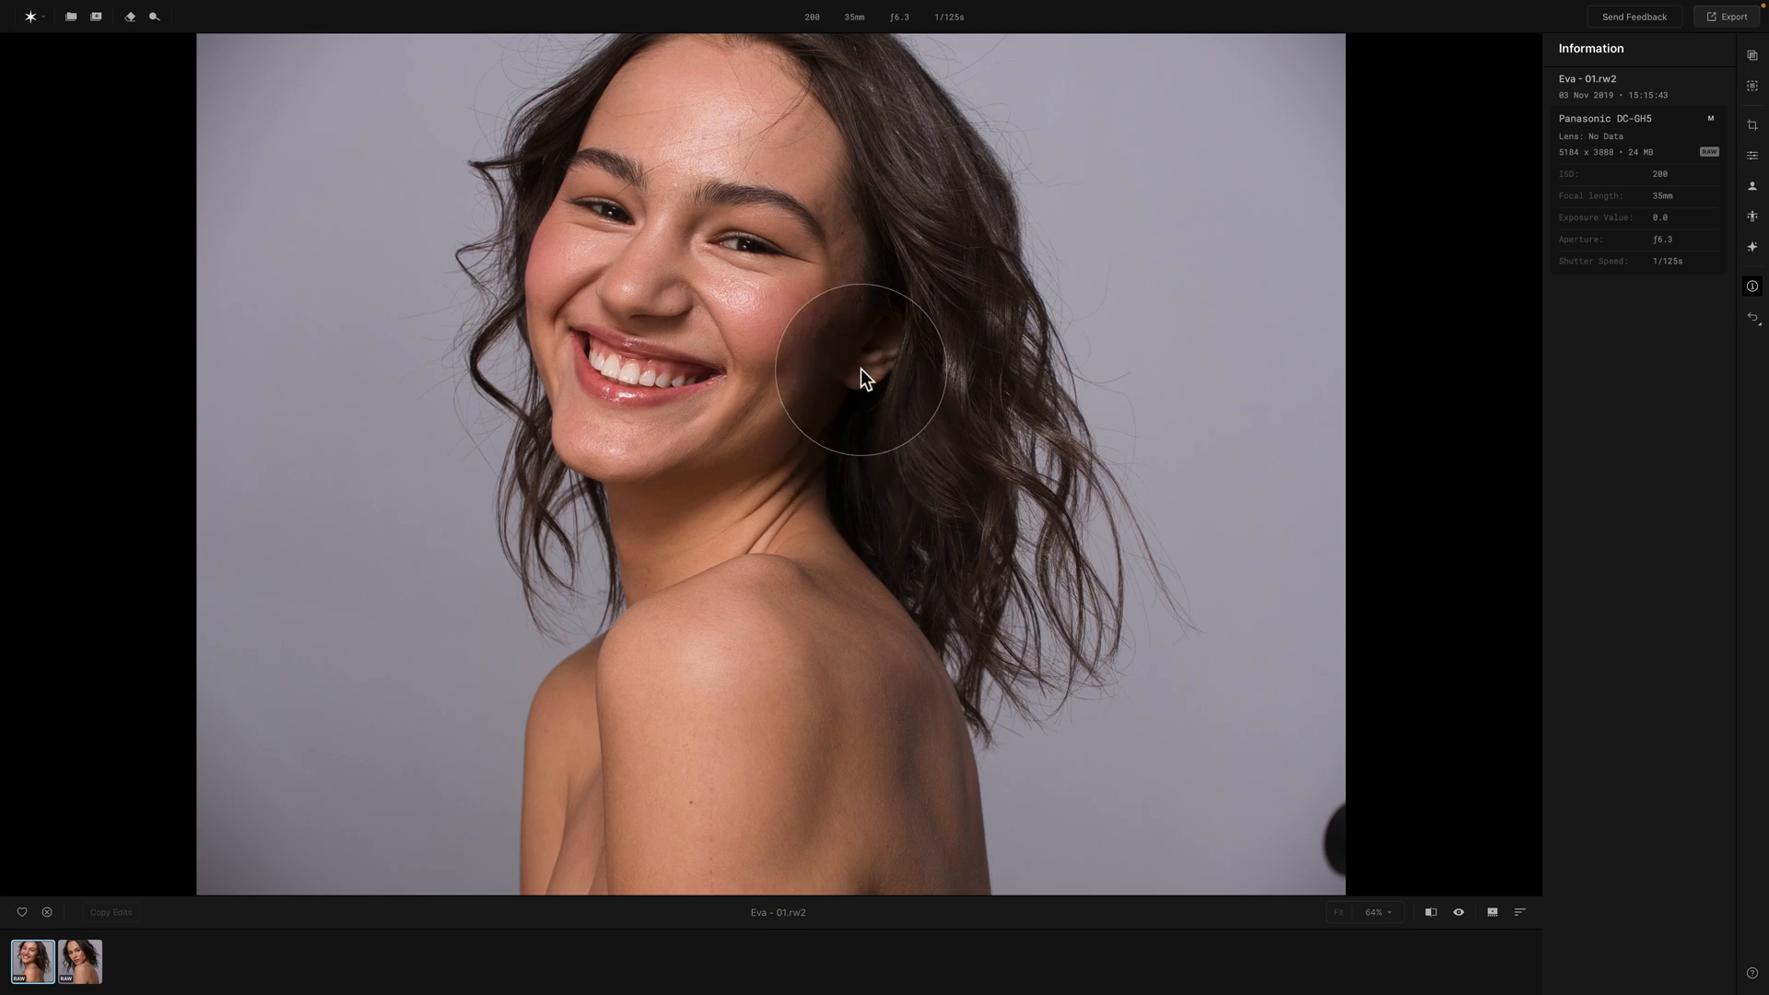
Zoom into the 01 portrait, set the zoom to 100%, and fit the whole photo back in the view
scroll(860, 369, up, 5)
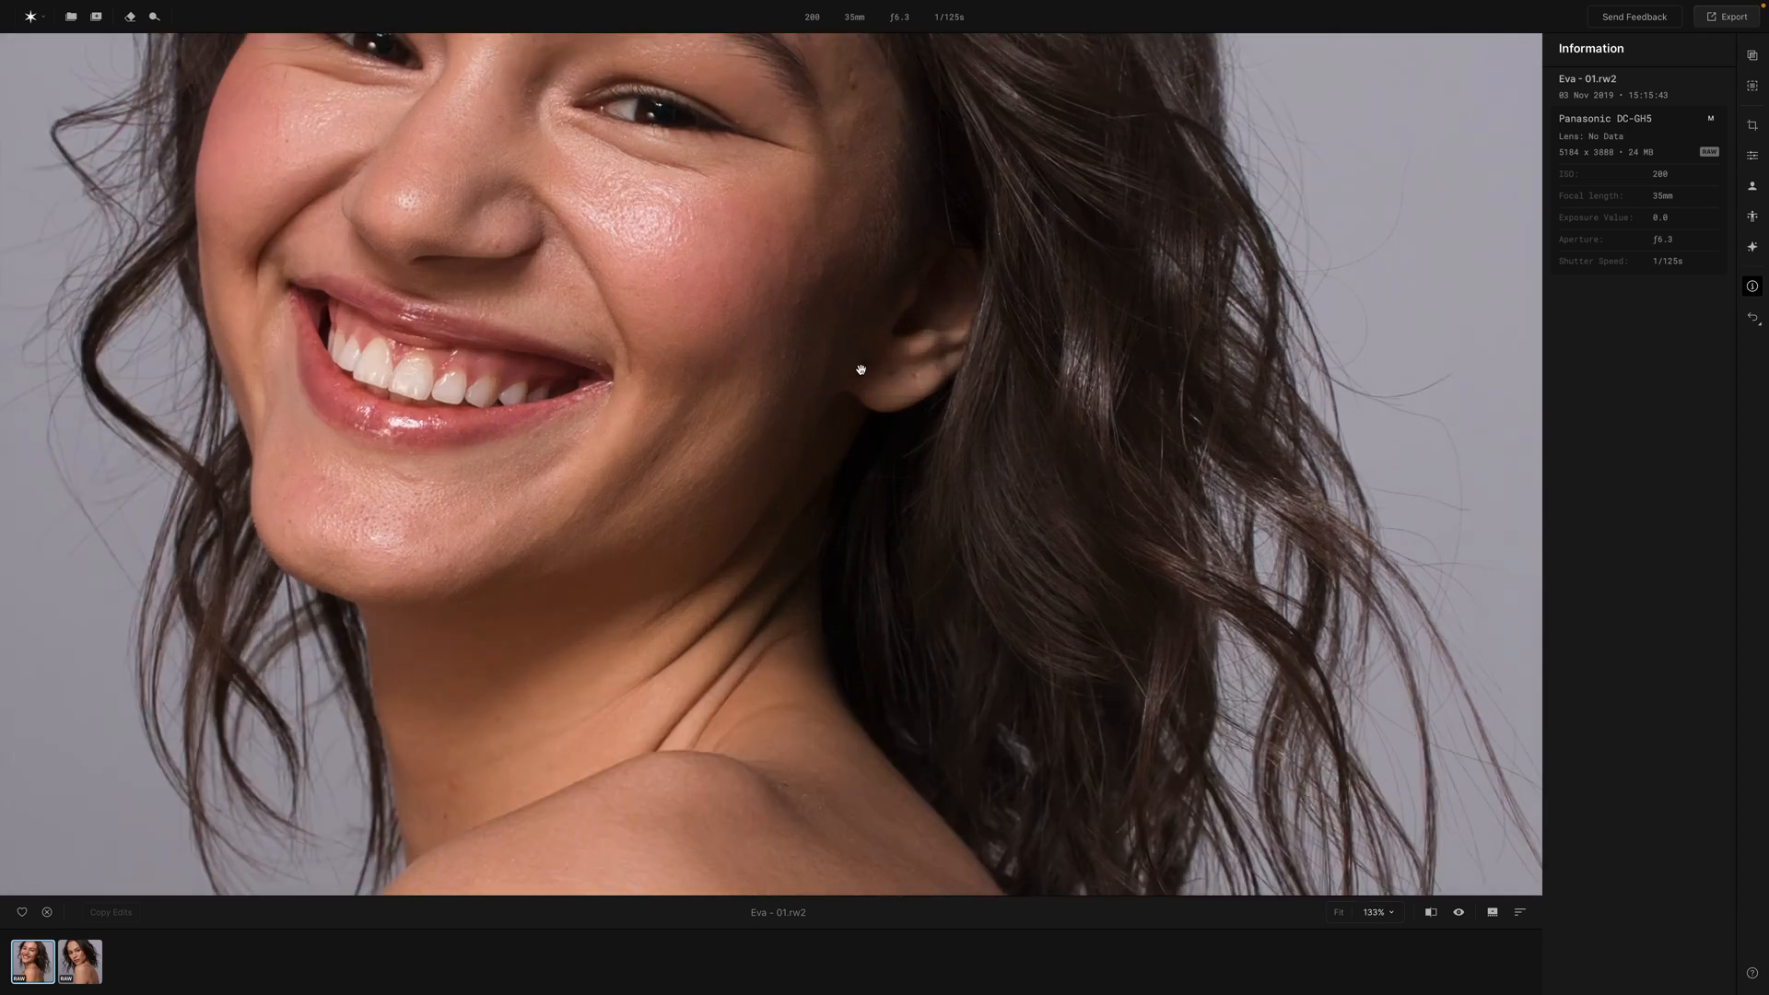
click(1390, 910)
click(1382, 796)
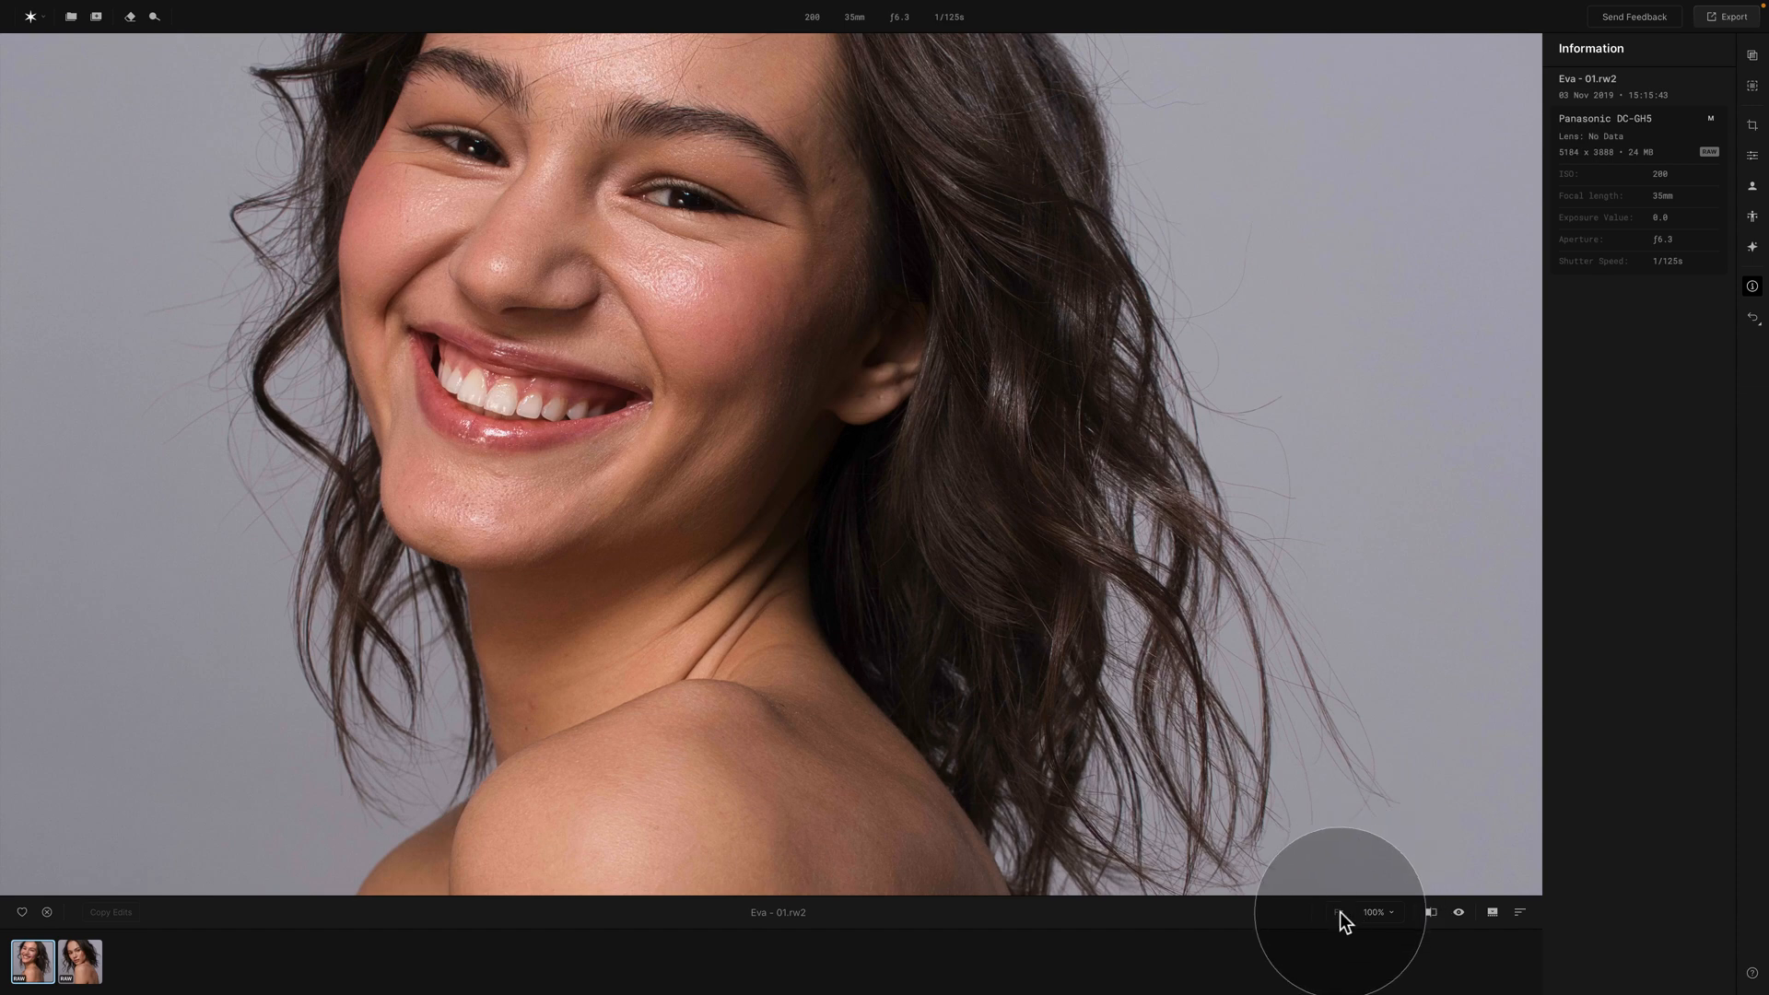
click(1339, 912)
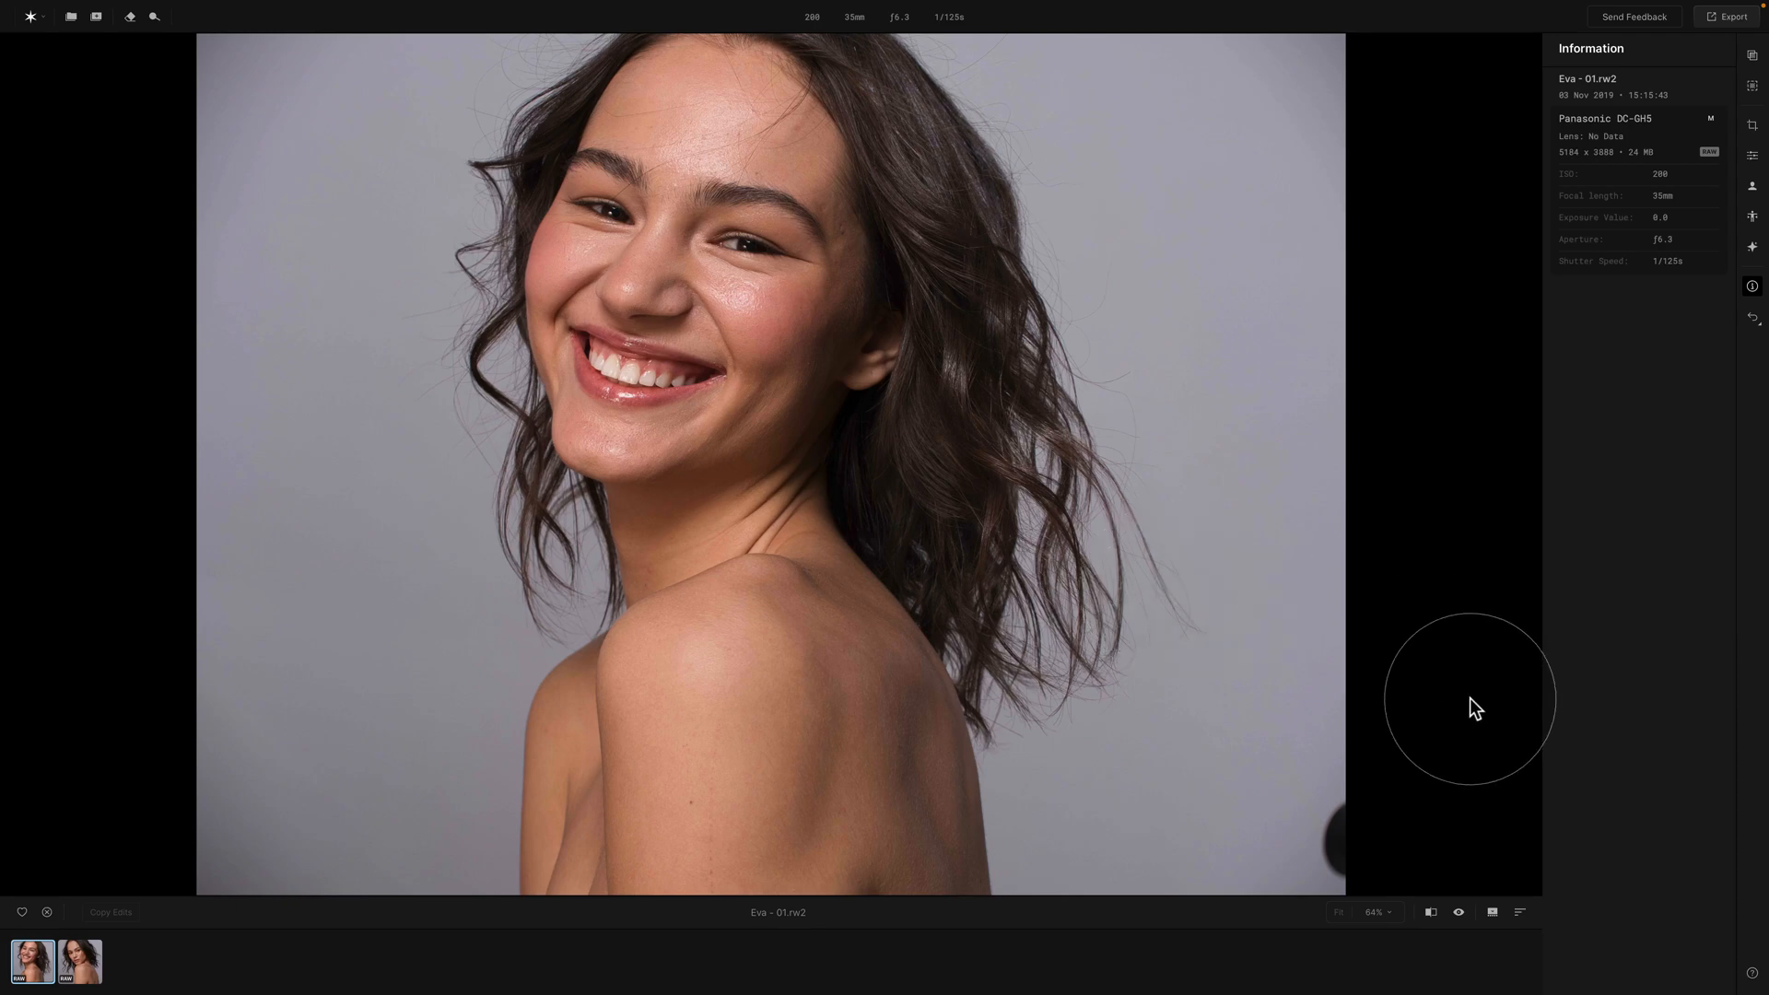
Compare the portrait before and after with the split view, moving the divider, and return to the normal view
click(1431, 911)
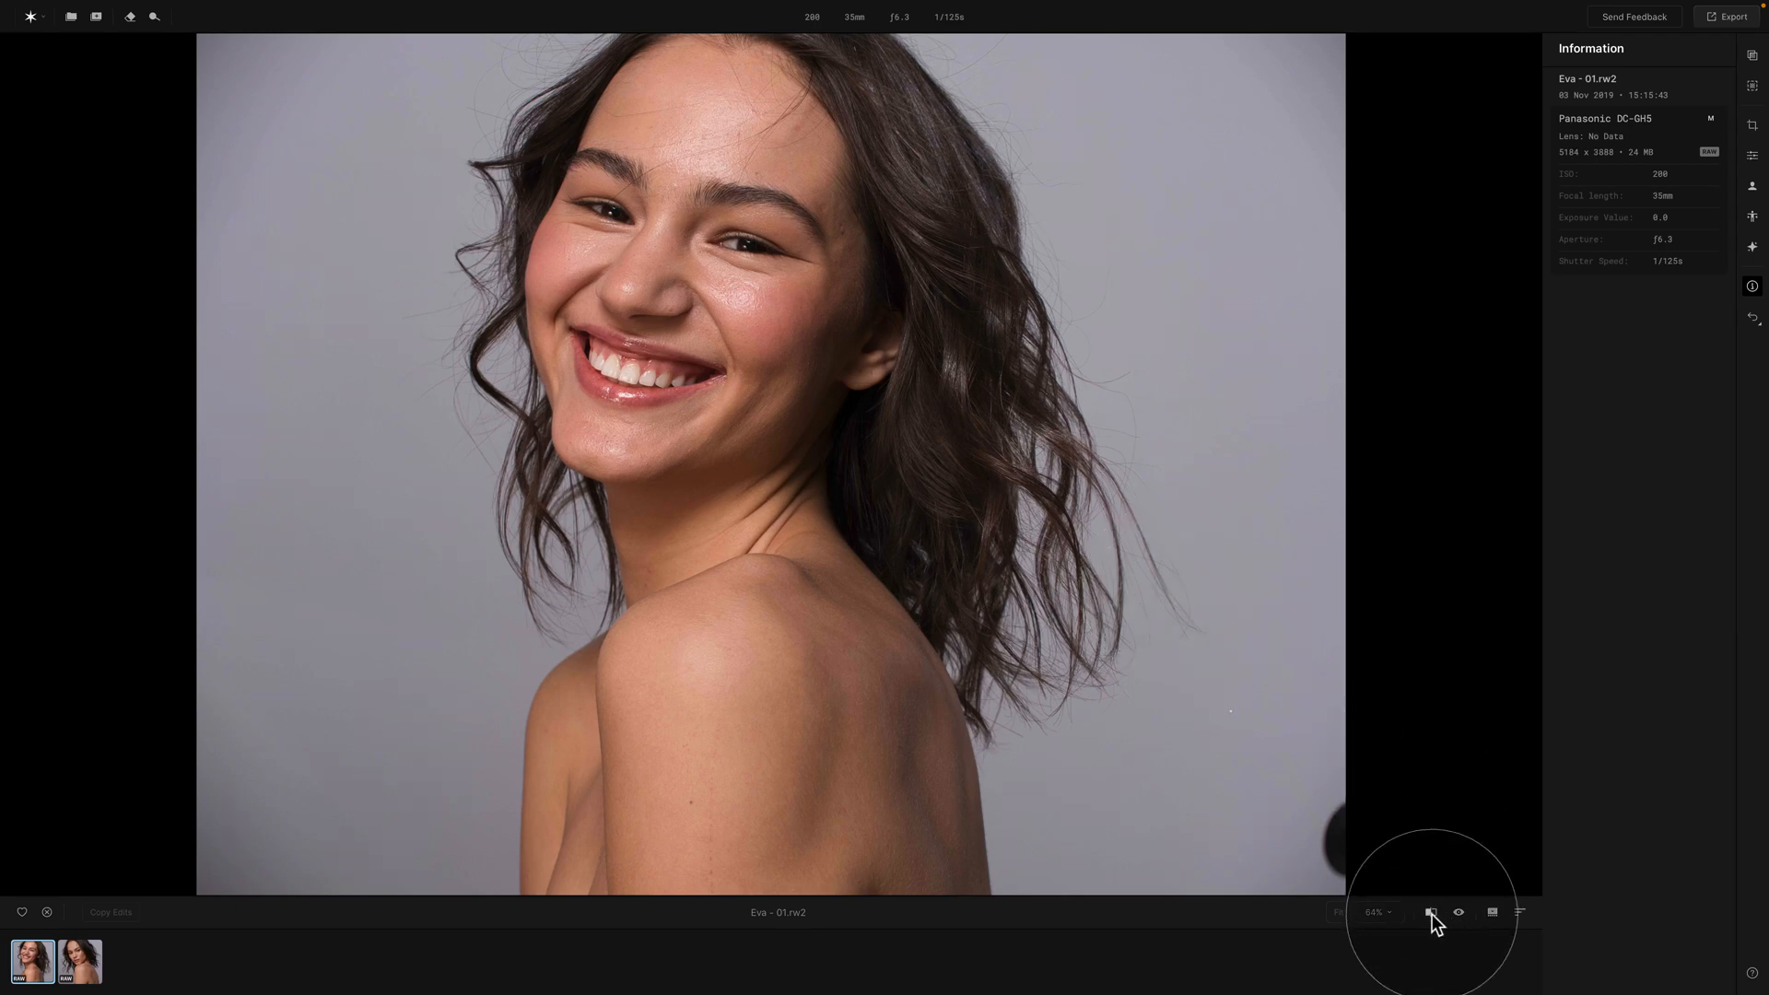
click(1432, 914)
click(772, 467)
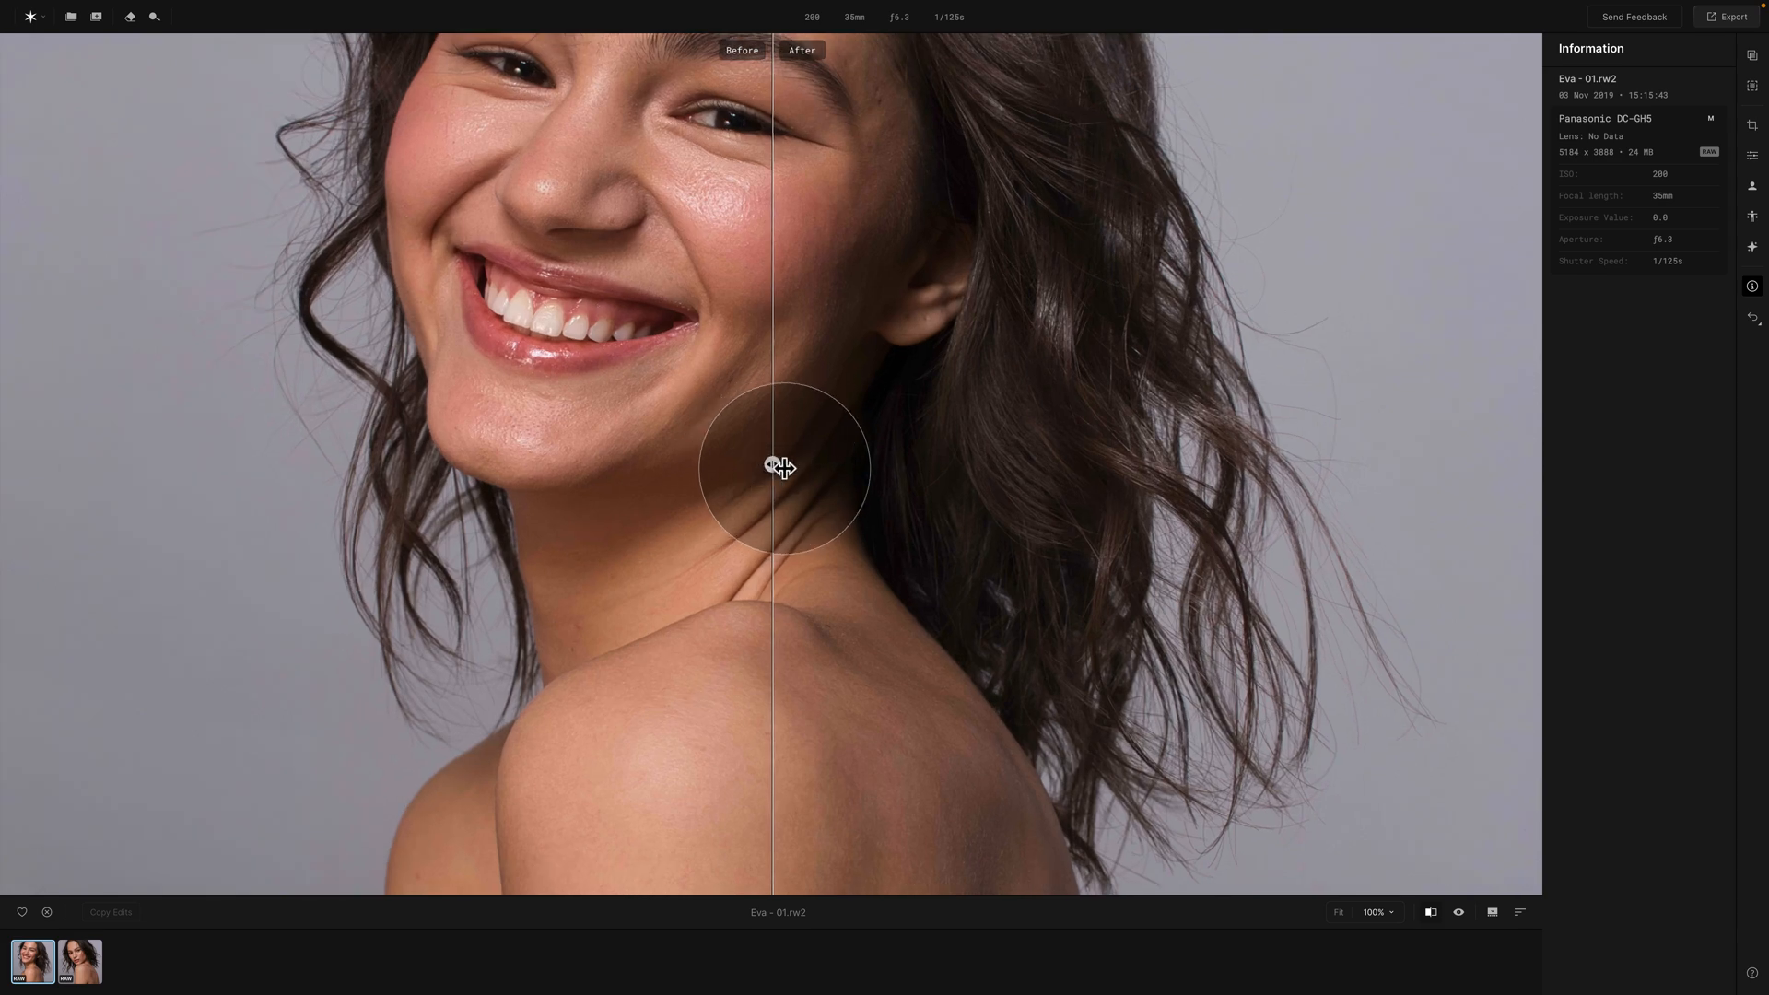
drag(777, 466, 837, 466)
click(996, 475)
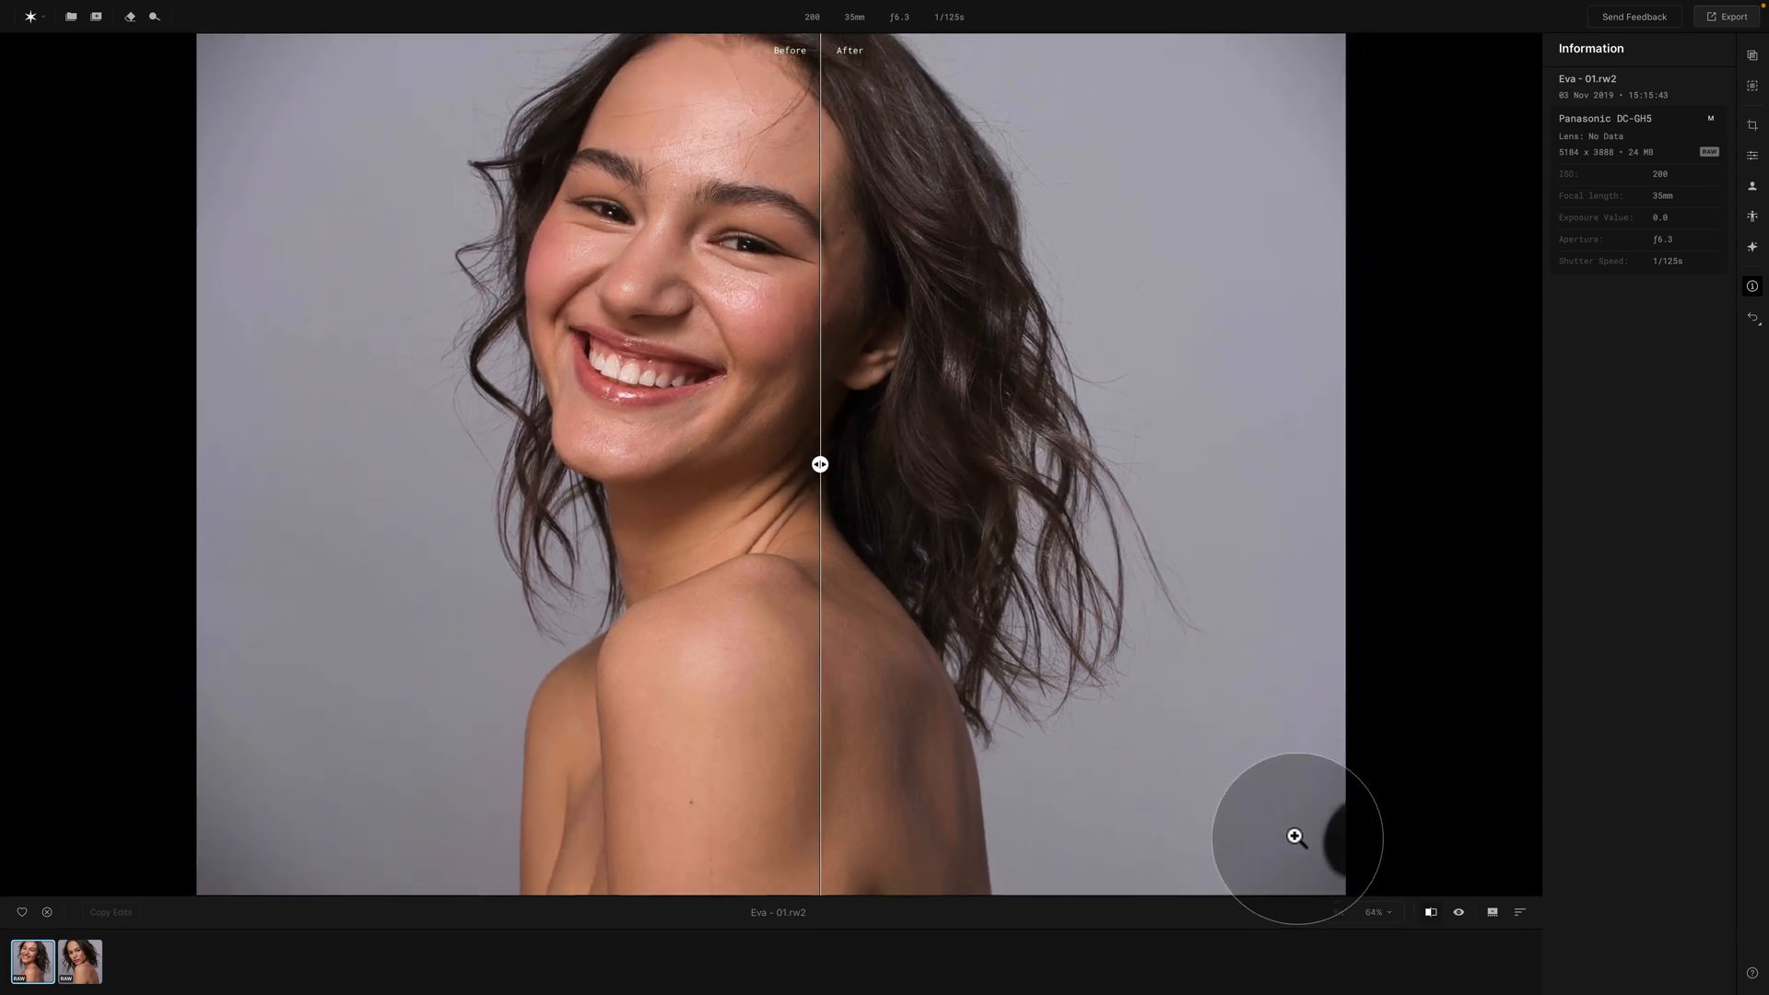
click(1457, 912)
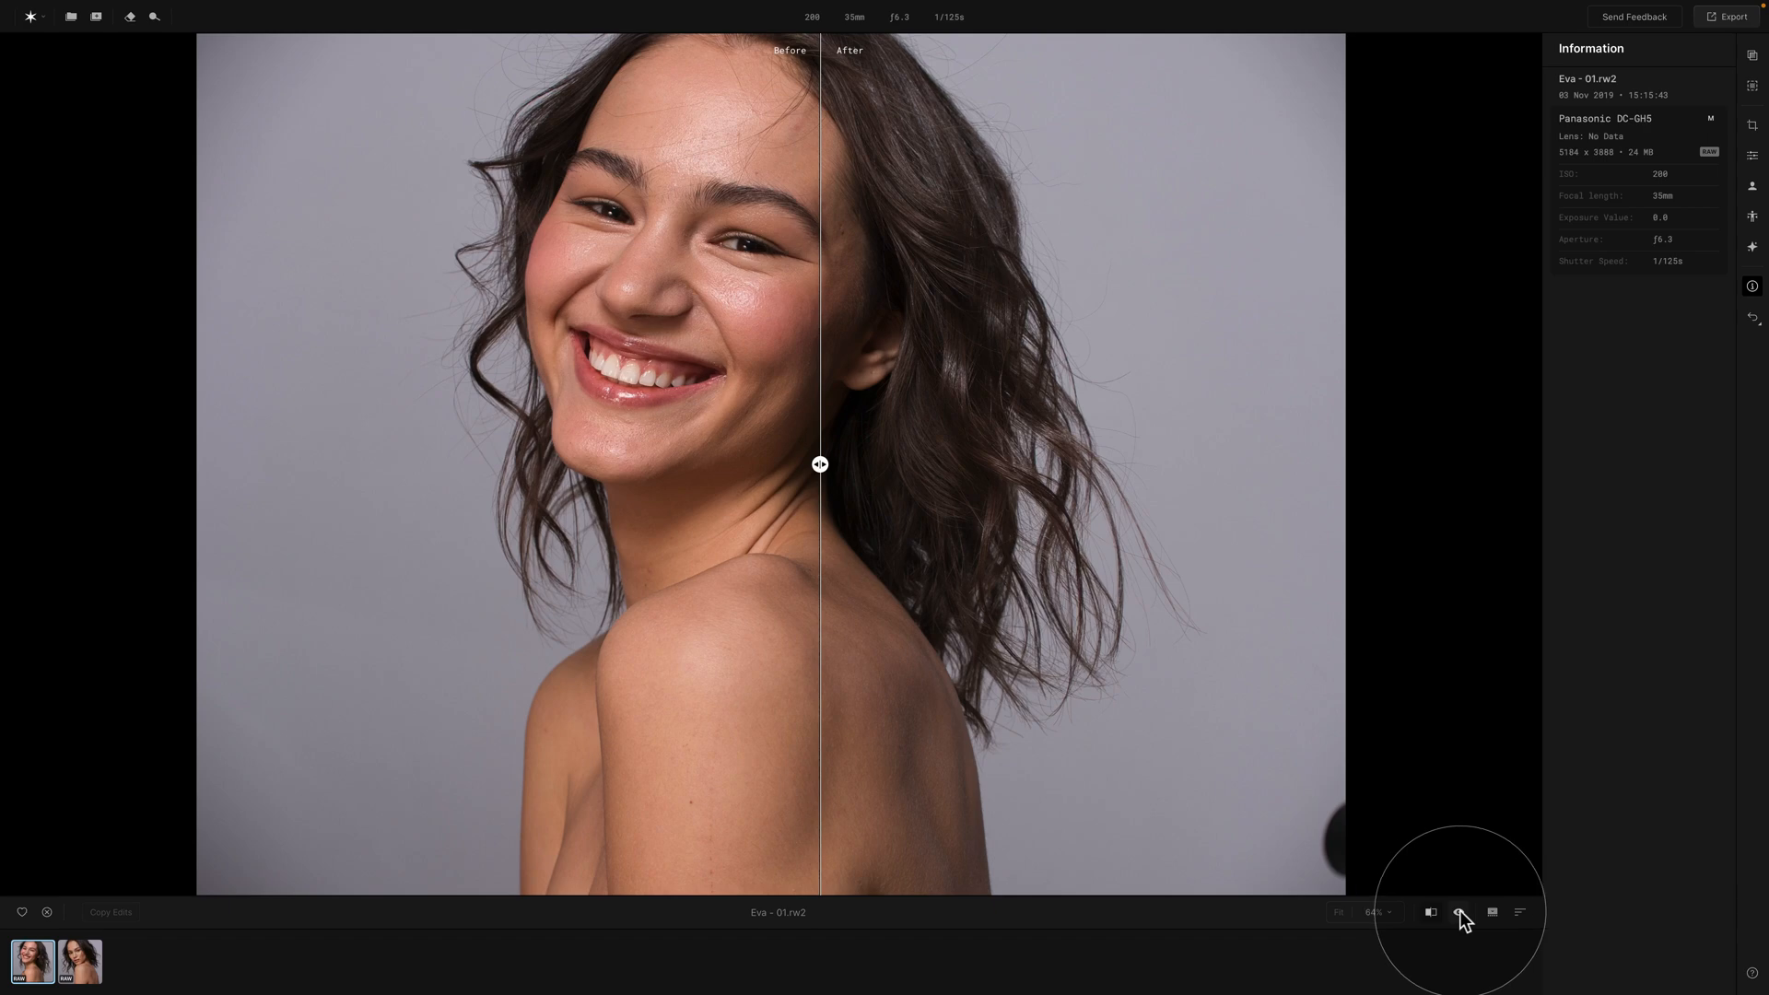
click(1433, 913)
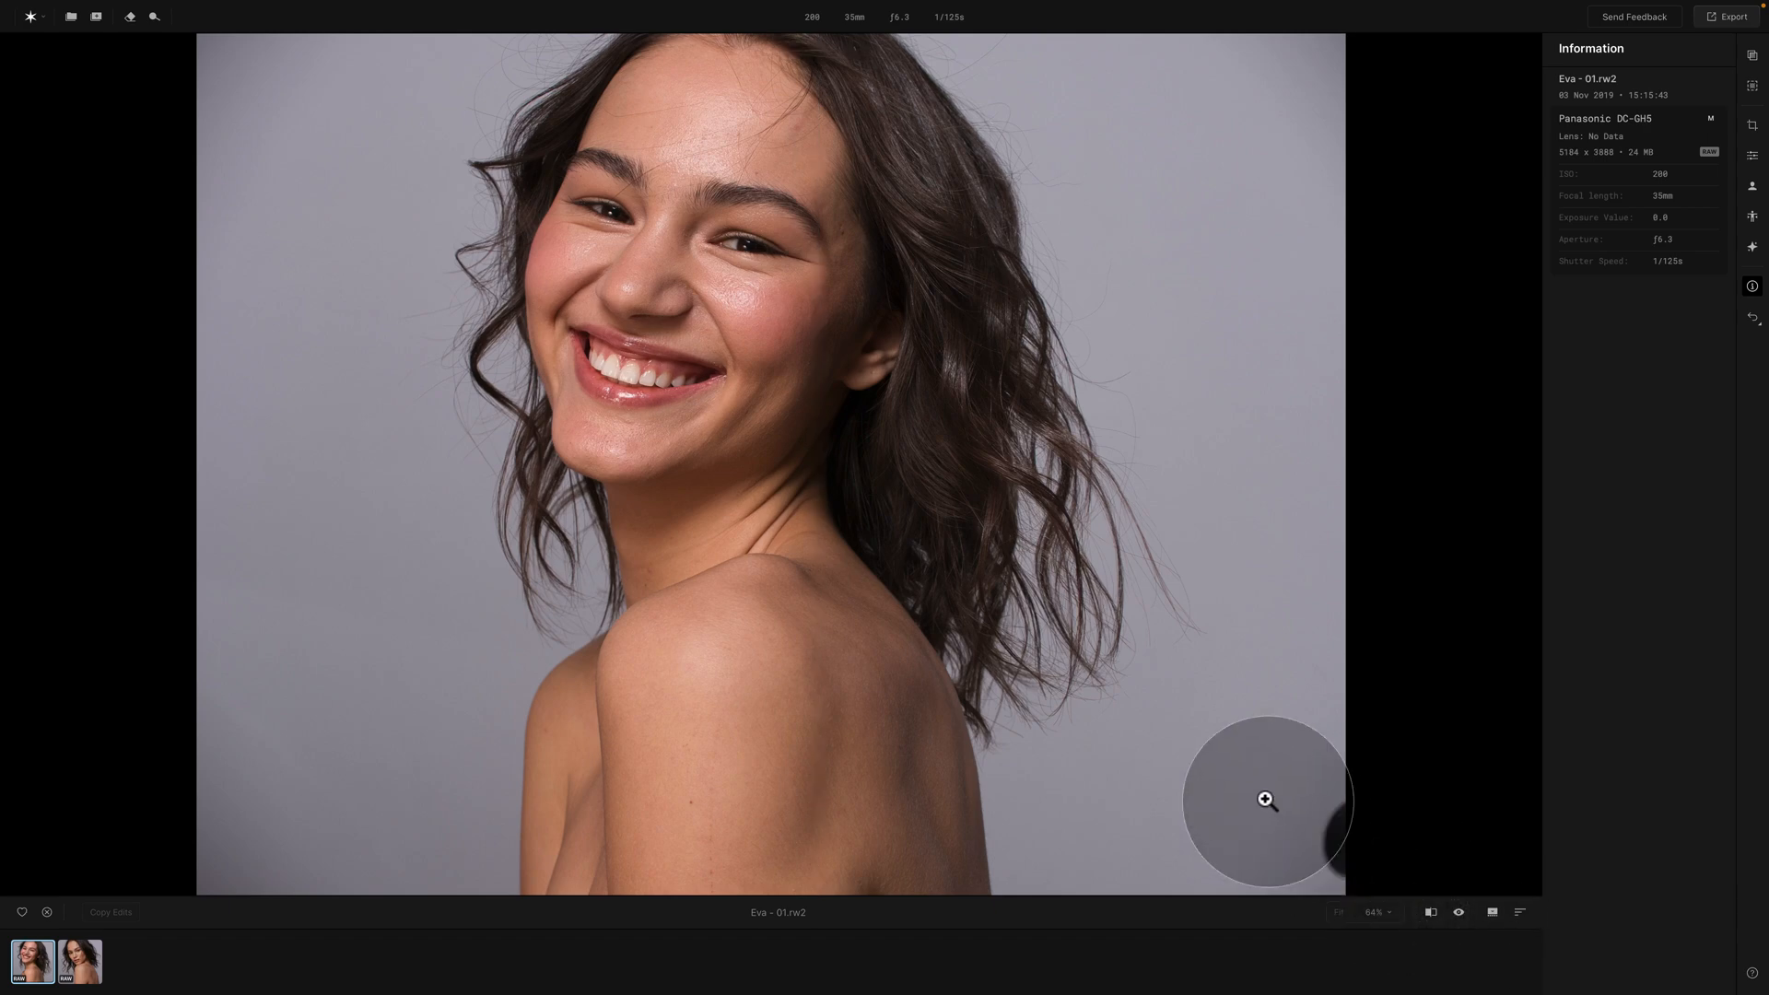
Hide and restore the filmstrip, and view its sorting options without changing the order
click(1492, 912)
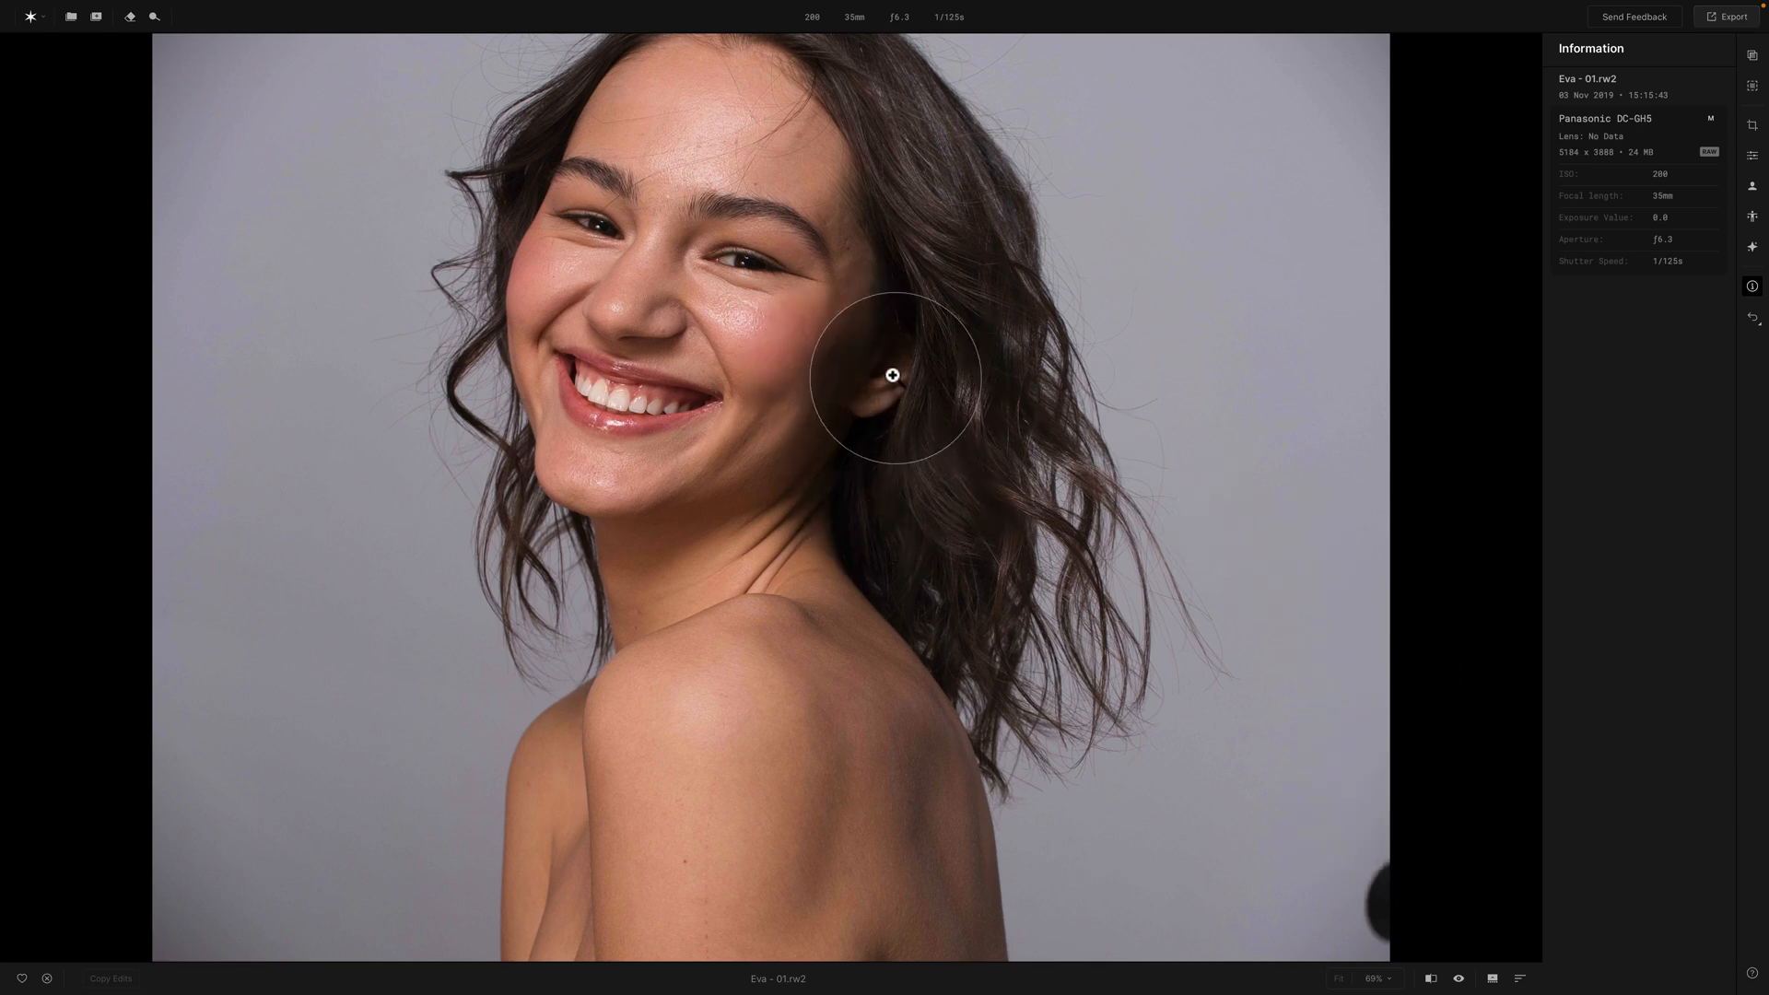
click(1492, 978)
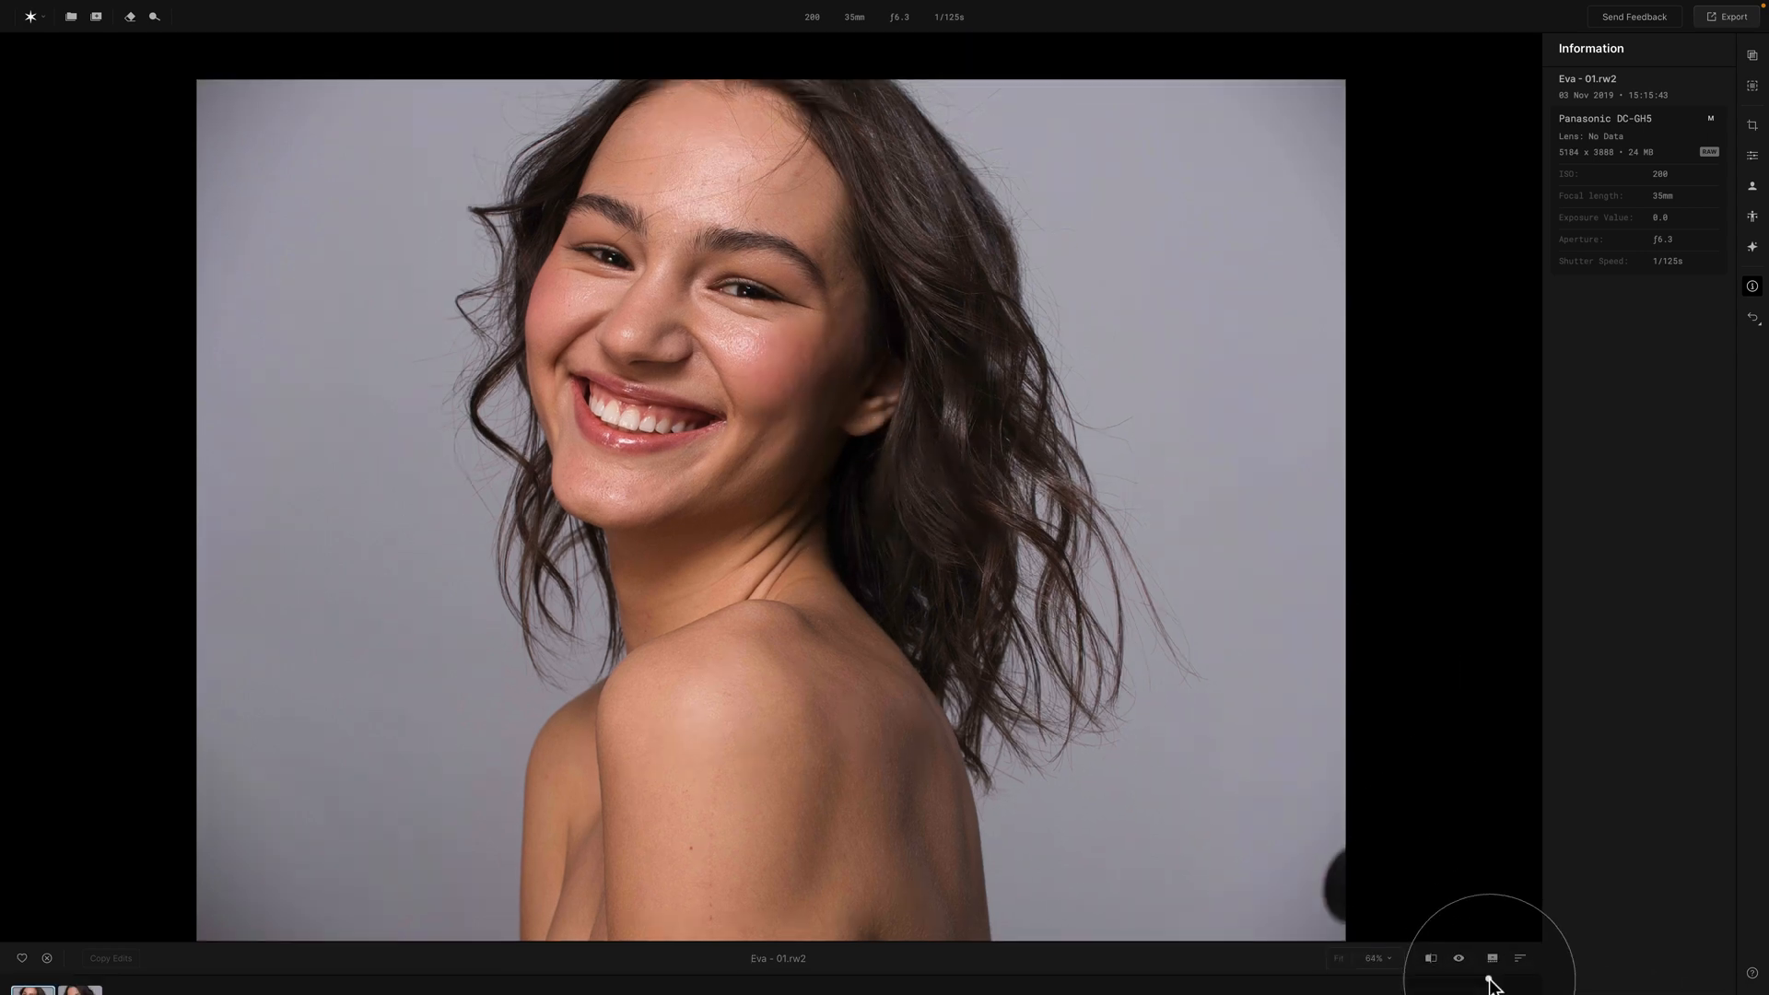
click(1522, 913)
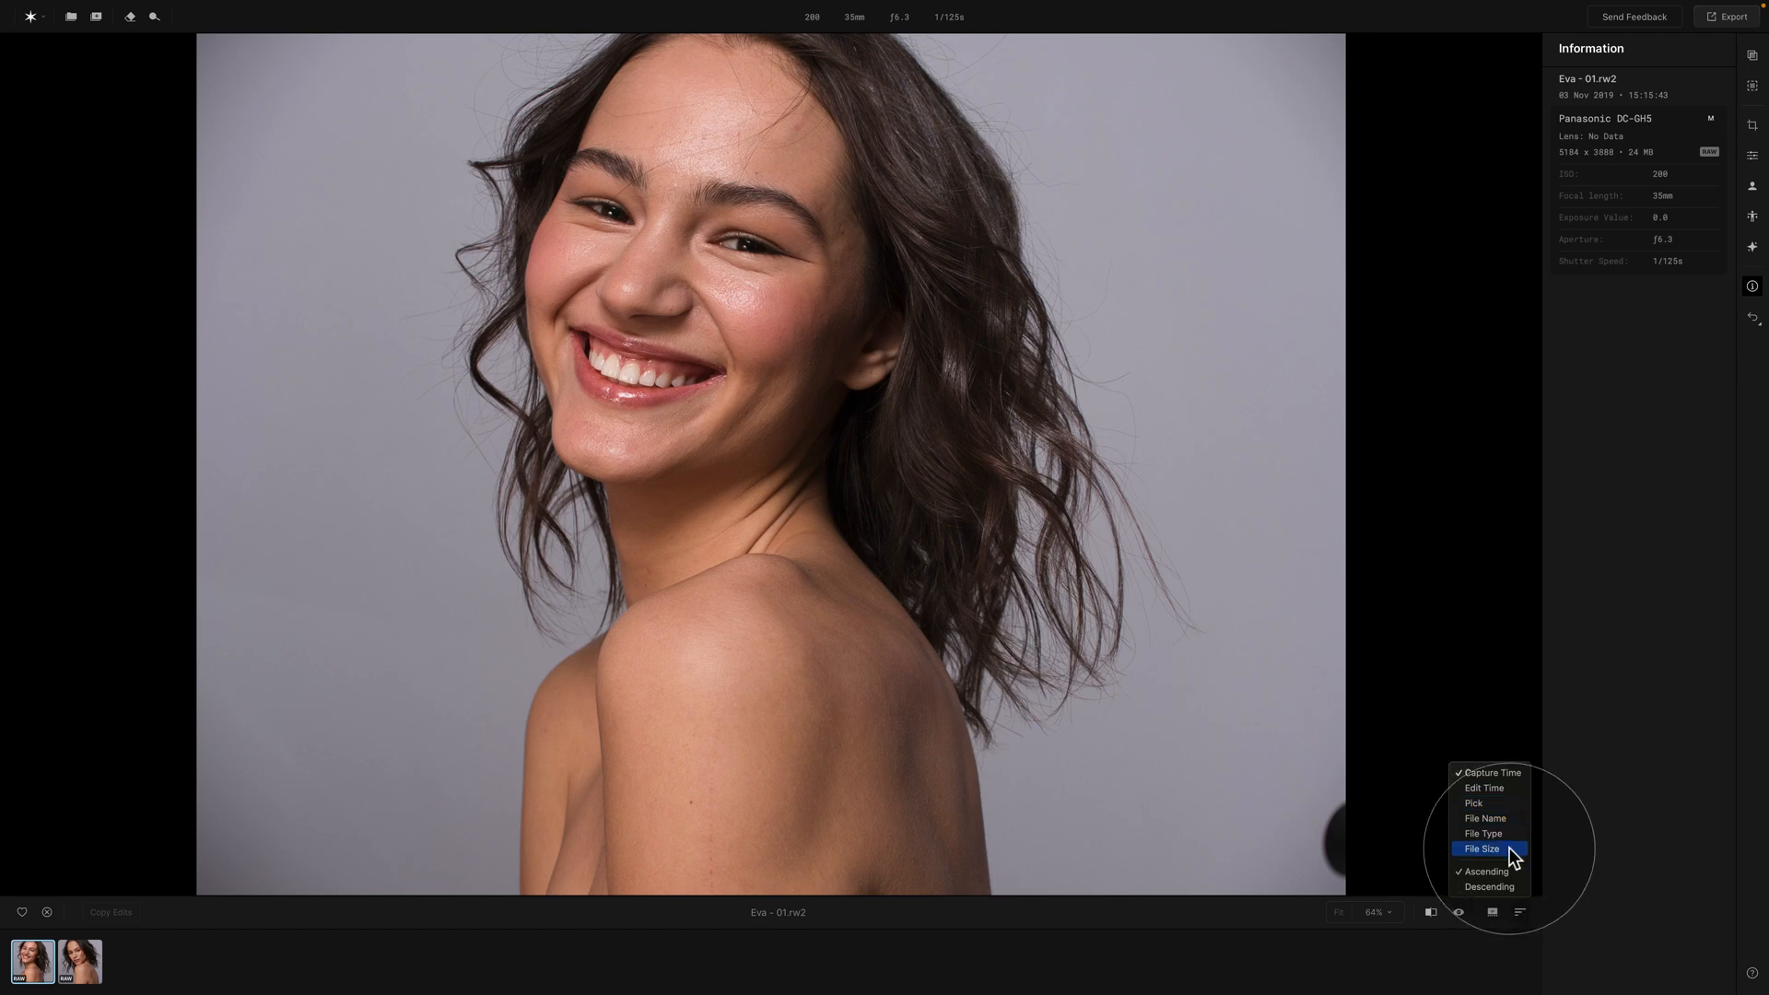
click(1403, 953)
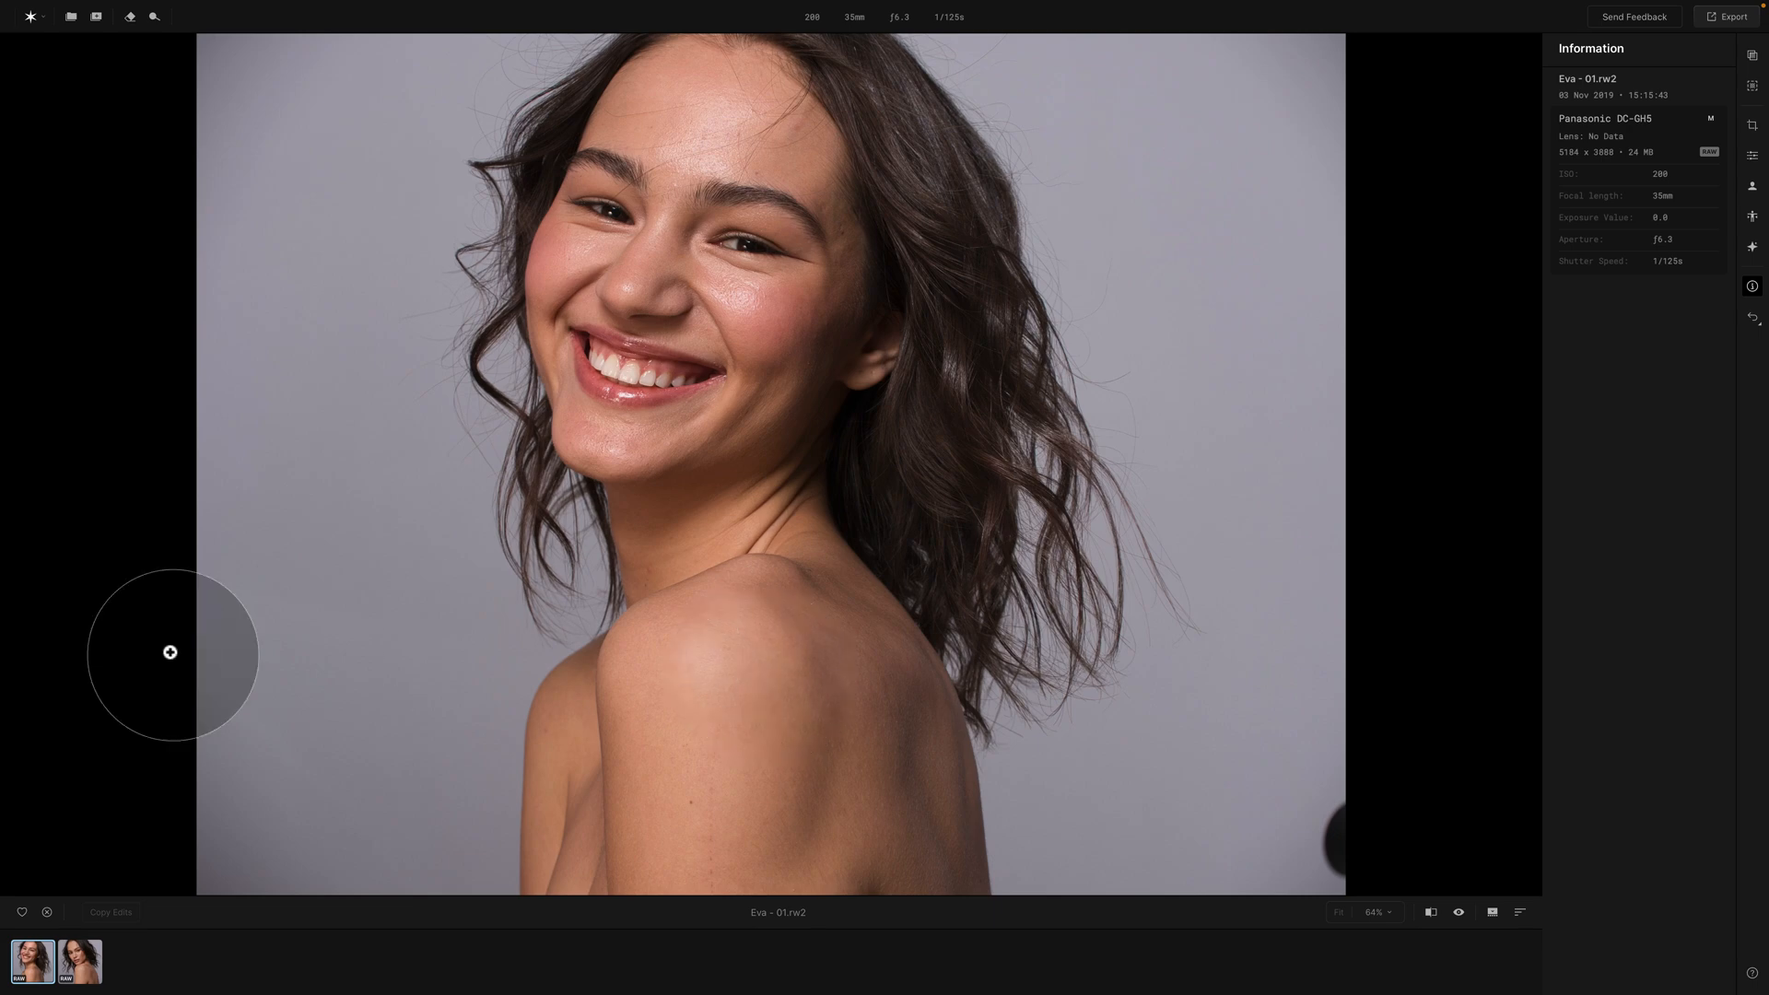
Flag the 01 photo as rejected
key(x)
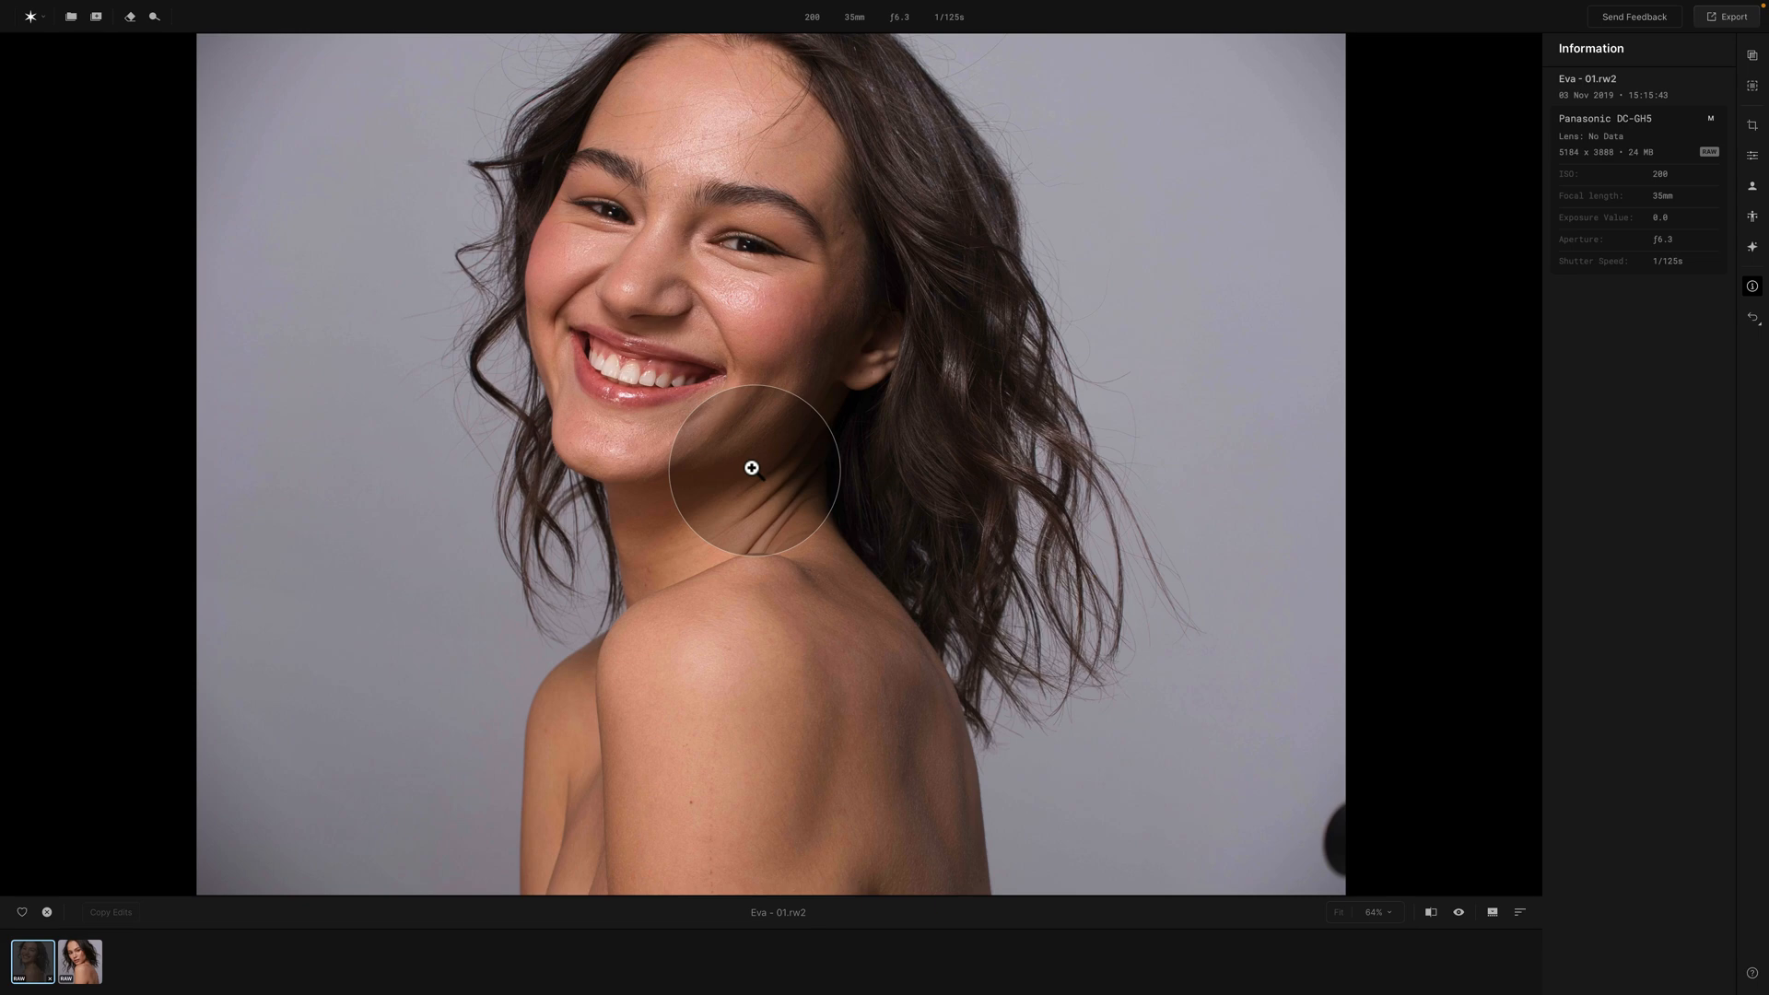
Try the Erase tool on the small skin spot above the eyebrow
click(130, 17)
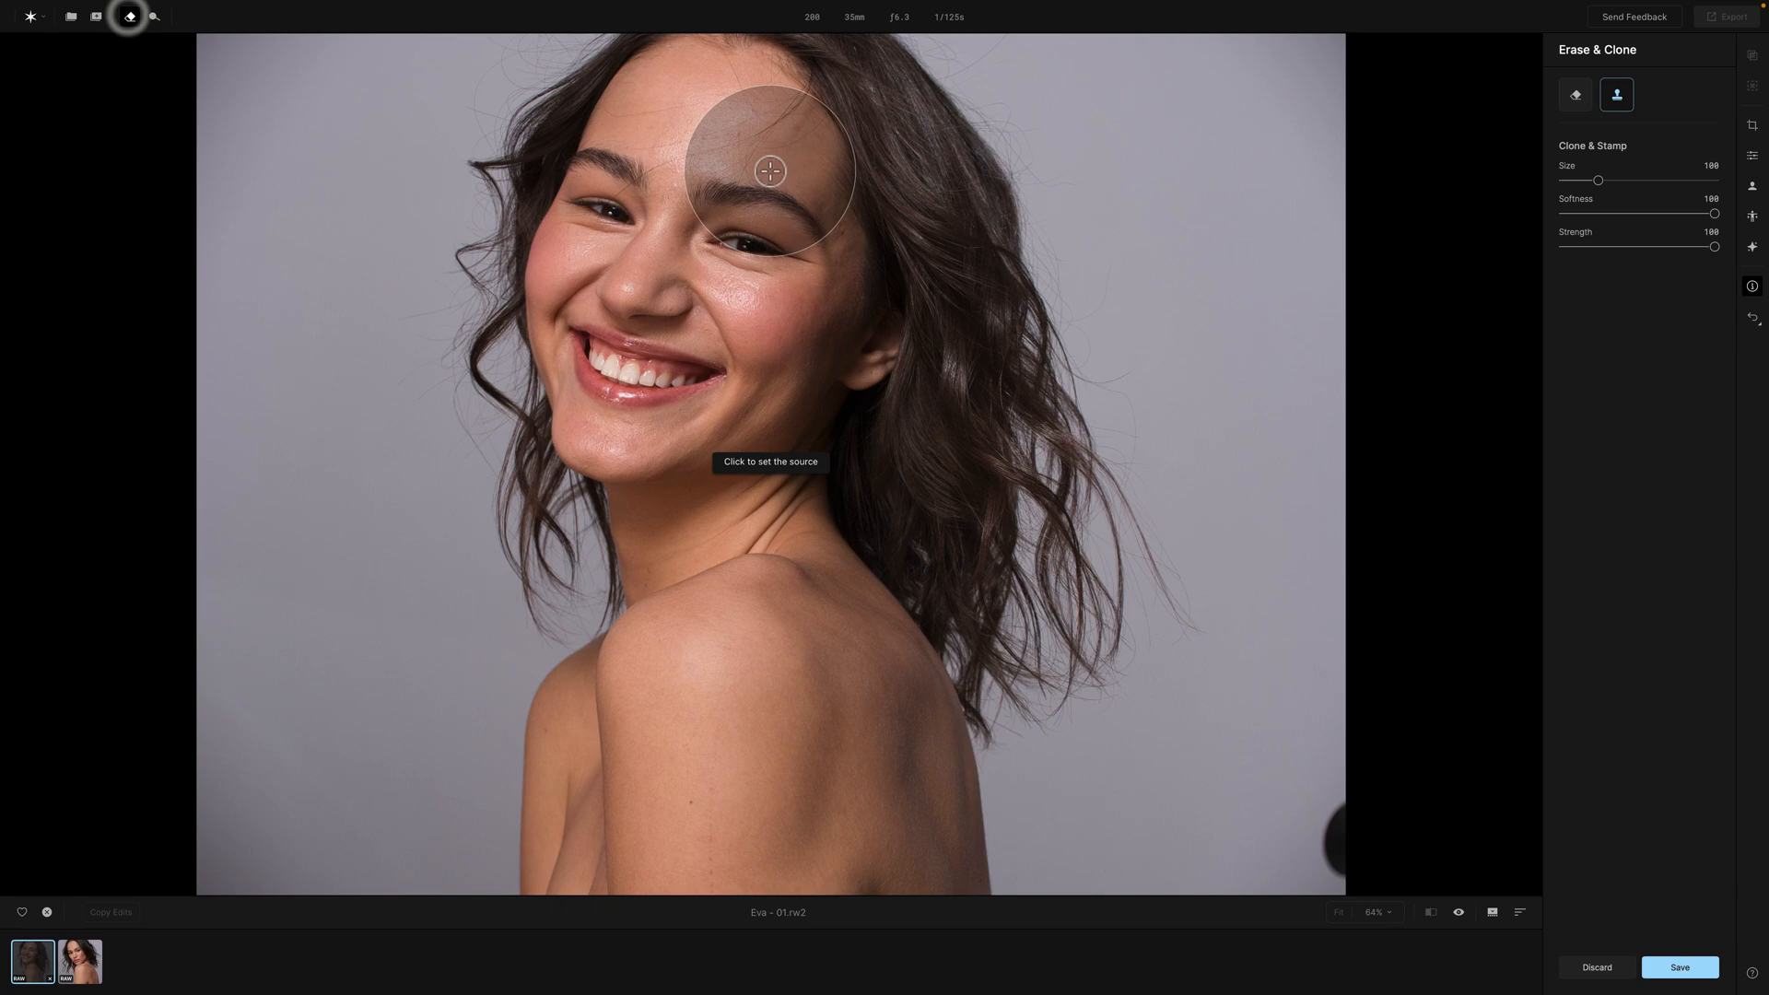
click(1576, 94)
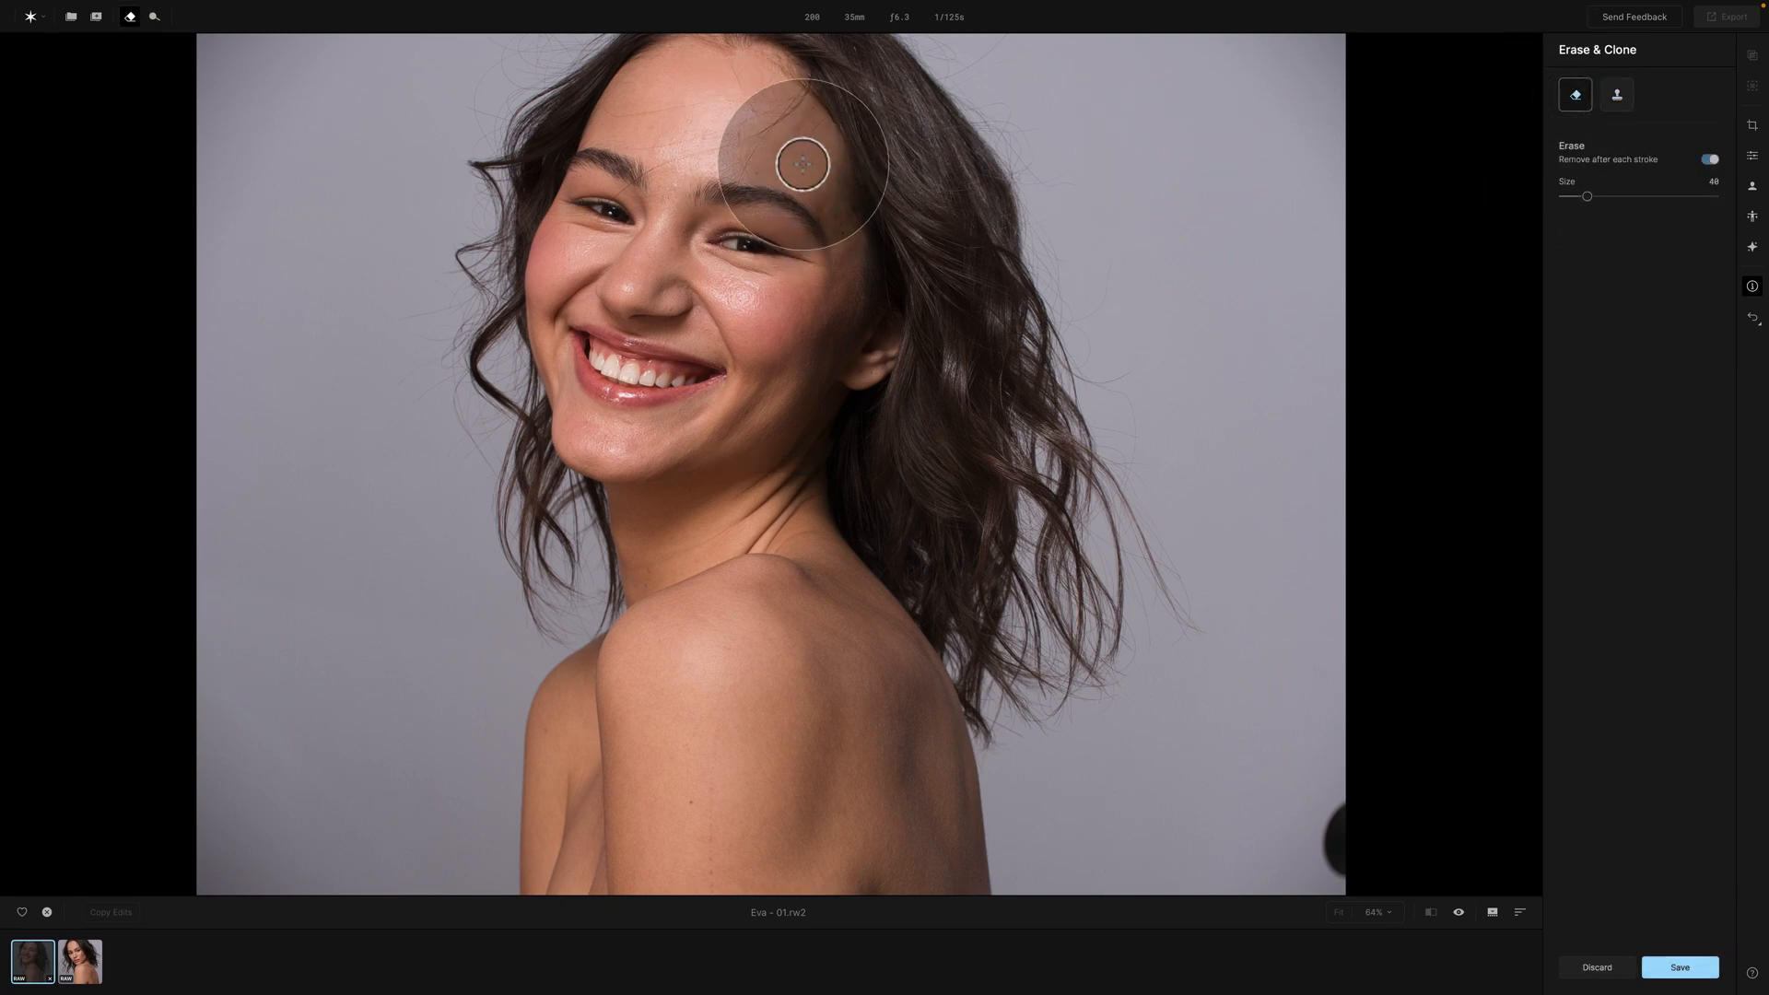
scroll(802, 164, up, 6)
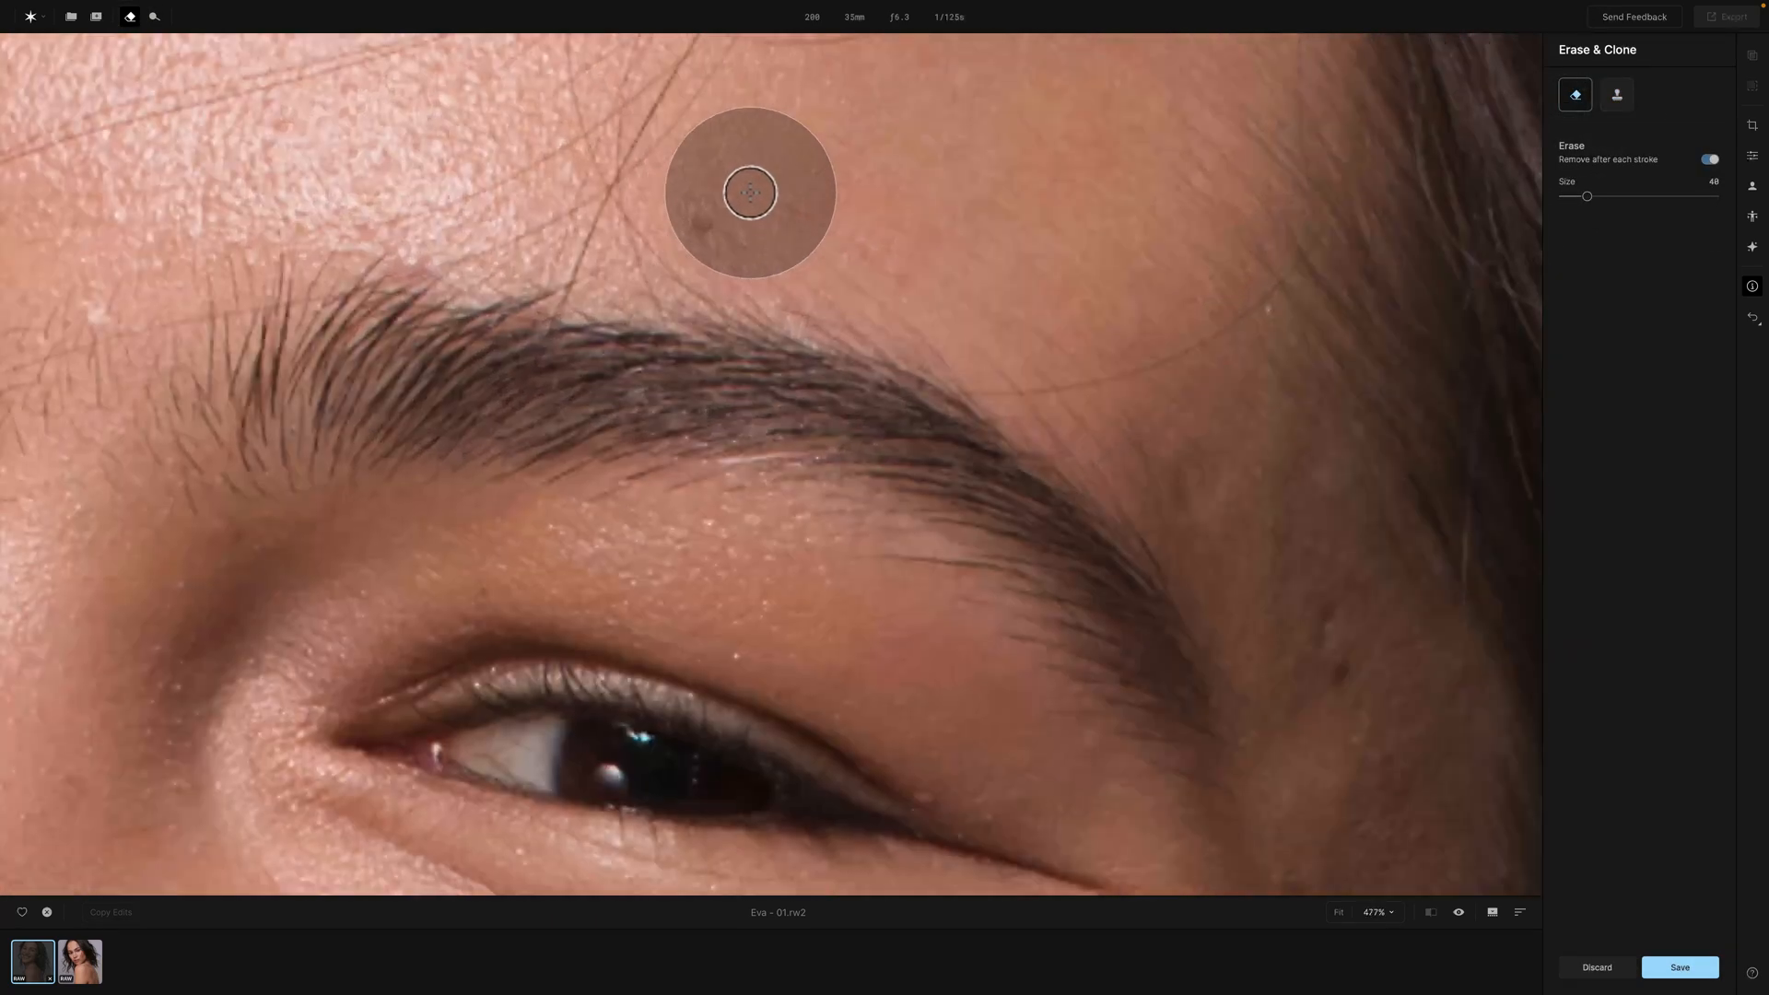
scroll(750, 193, up, 1)
drag(692, 226, 710, 246)
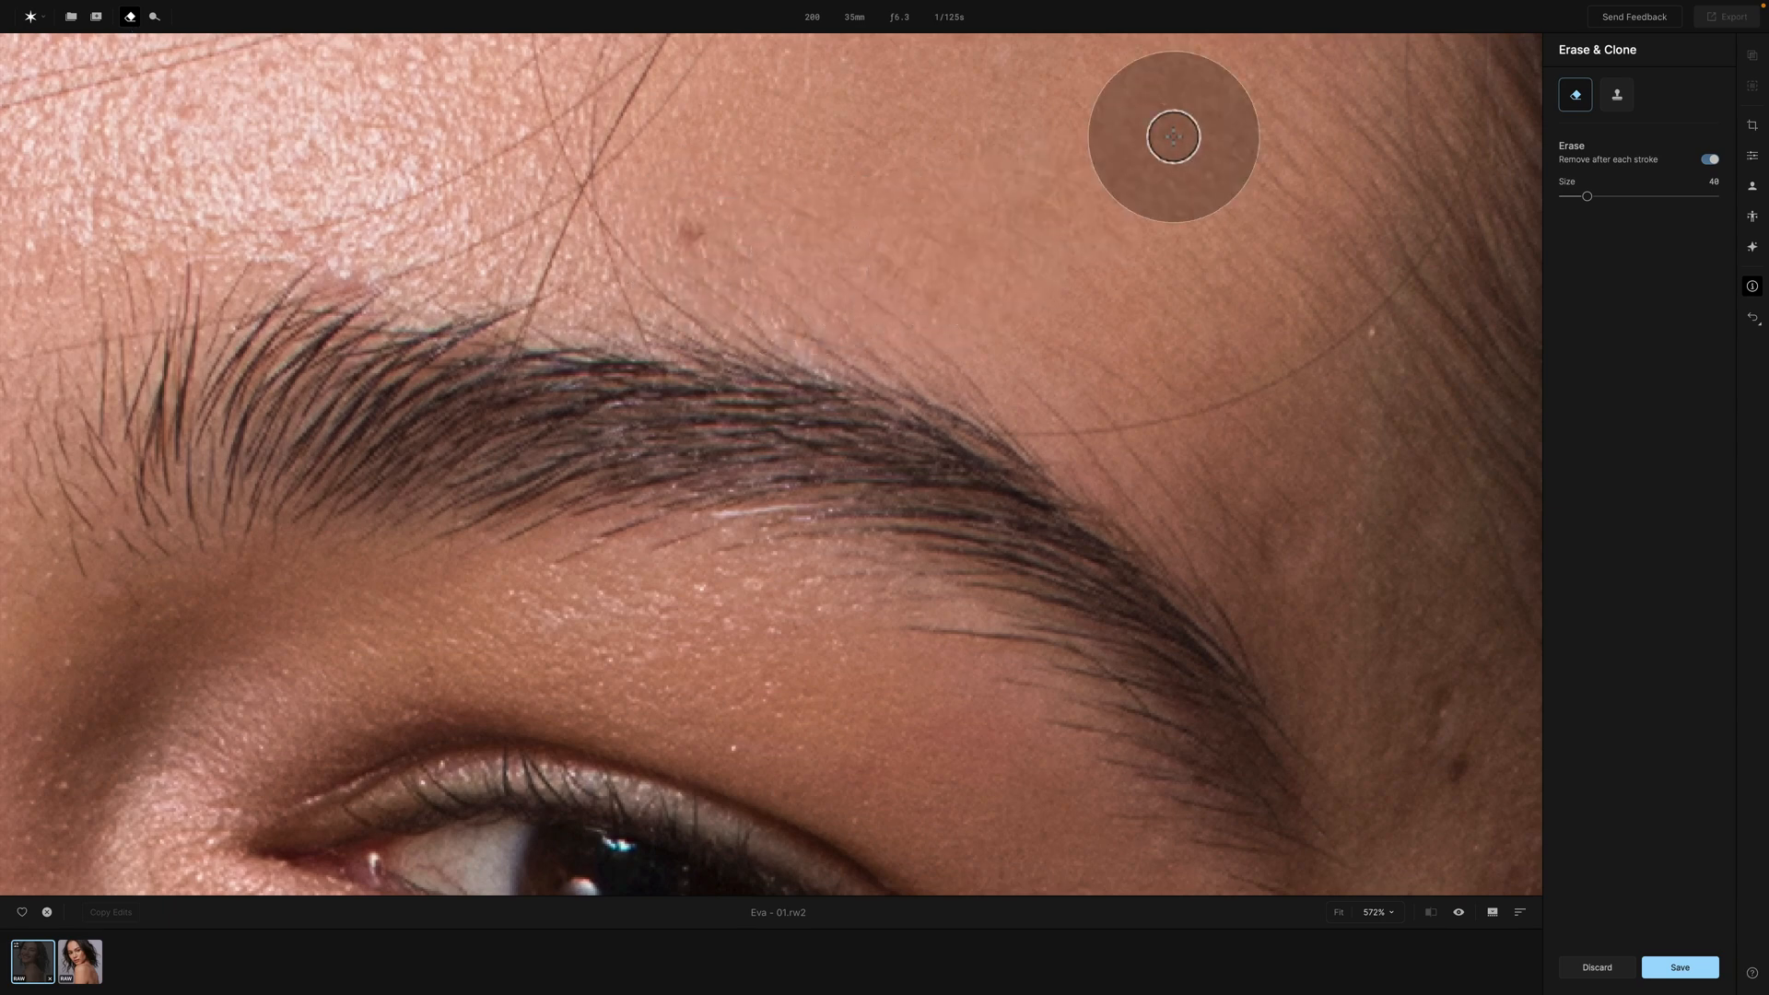
Cover the spot above the eyebrow with Clone & Stamp using nearby clean skin as the source, and discard the retouching
click(1618, 96)
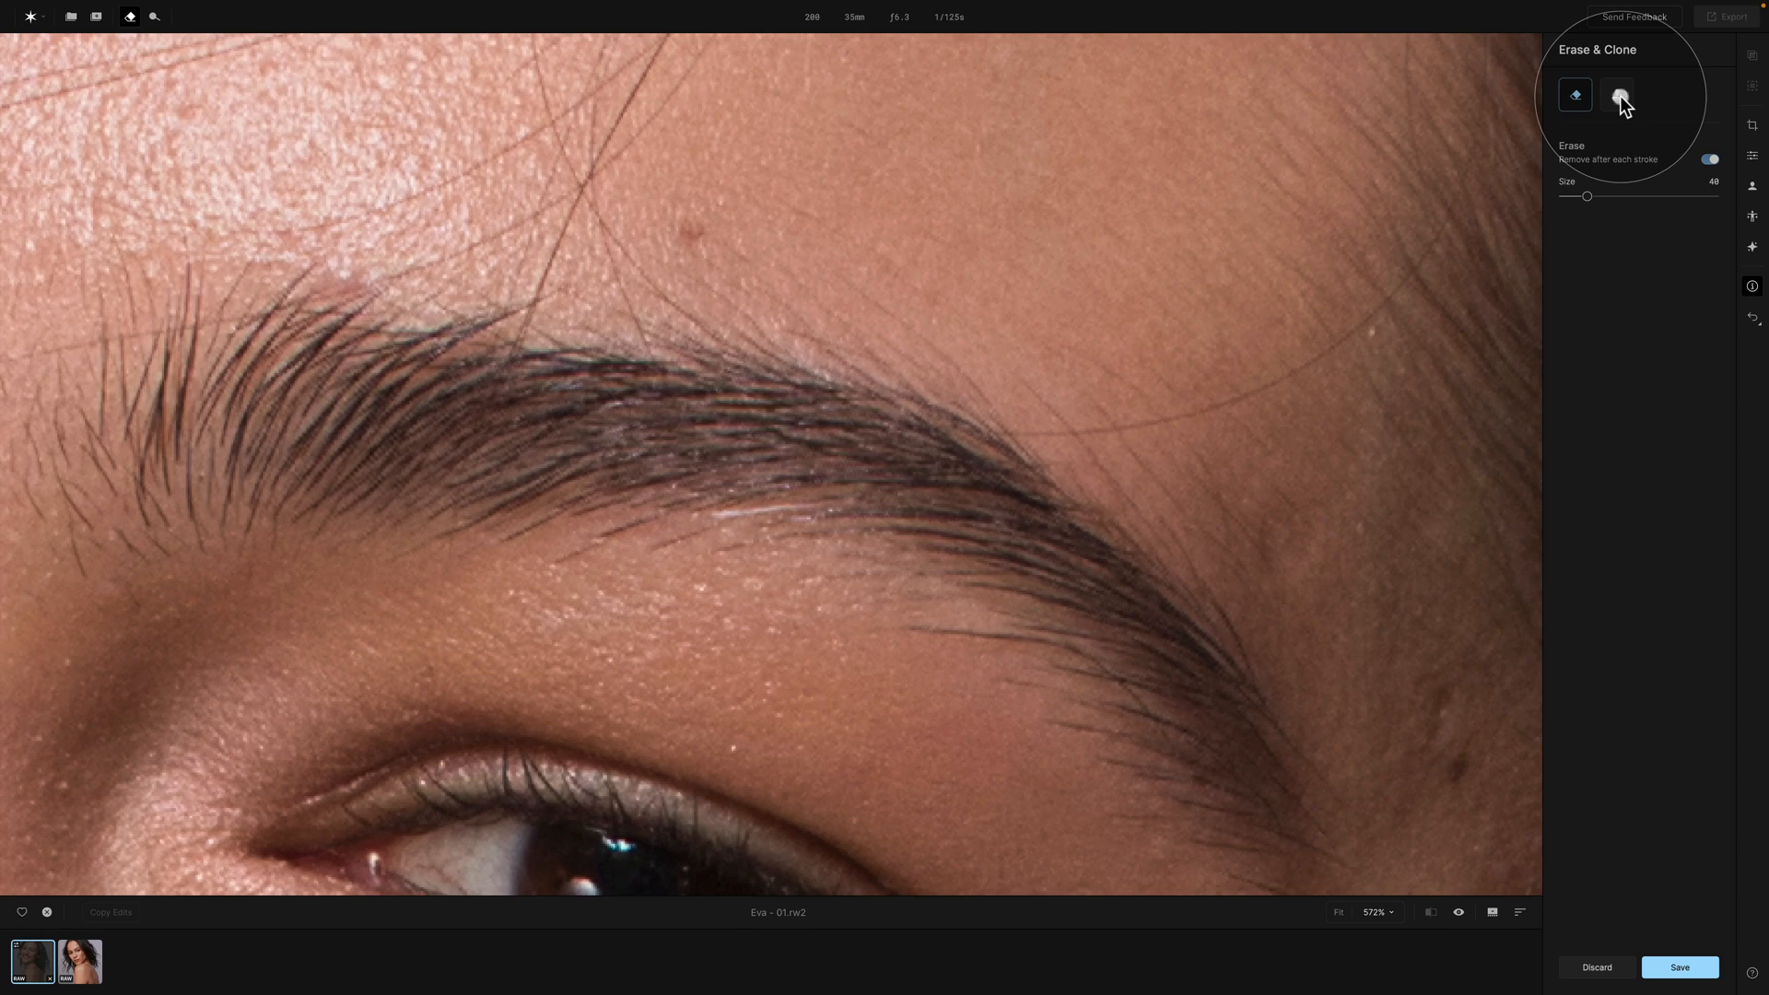
alt+click(717, 169)
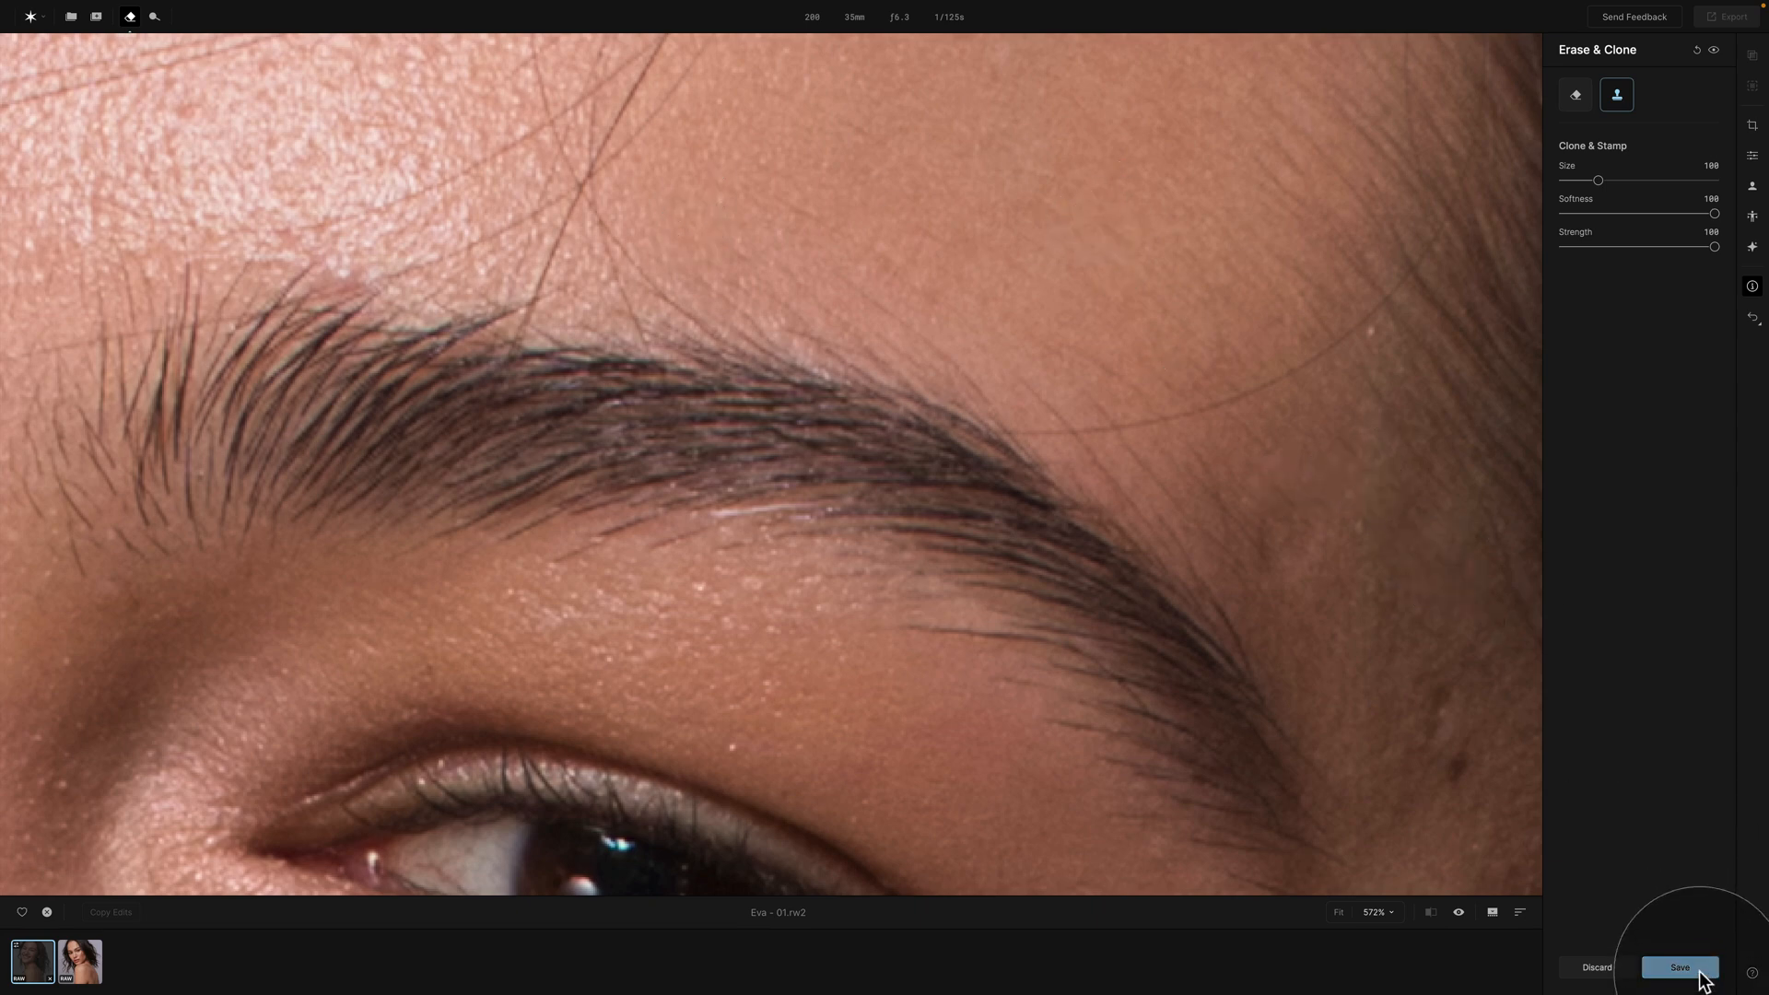
click(1599, 967)
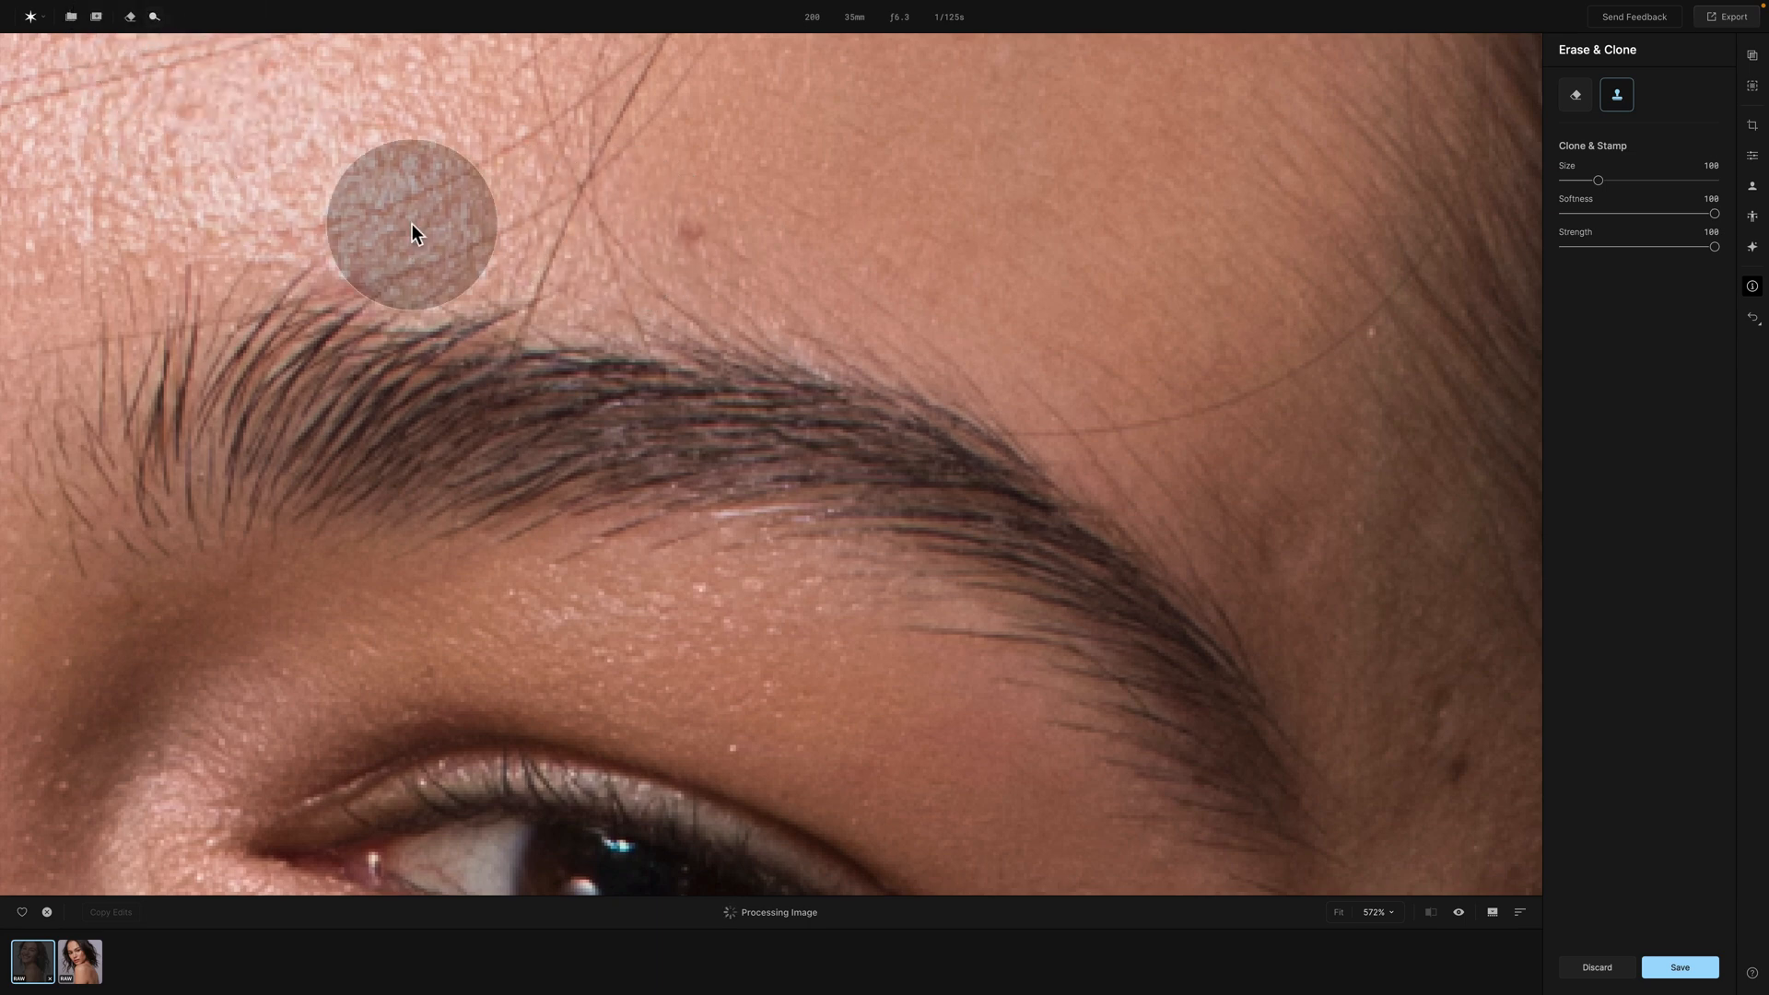
key(super+0)
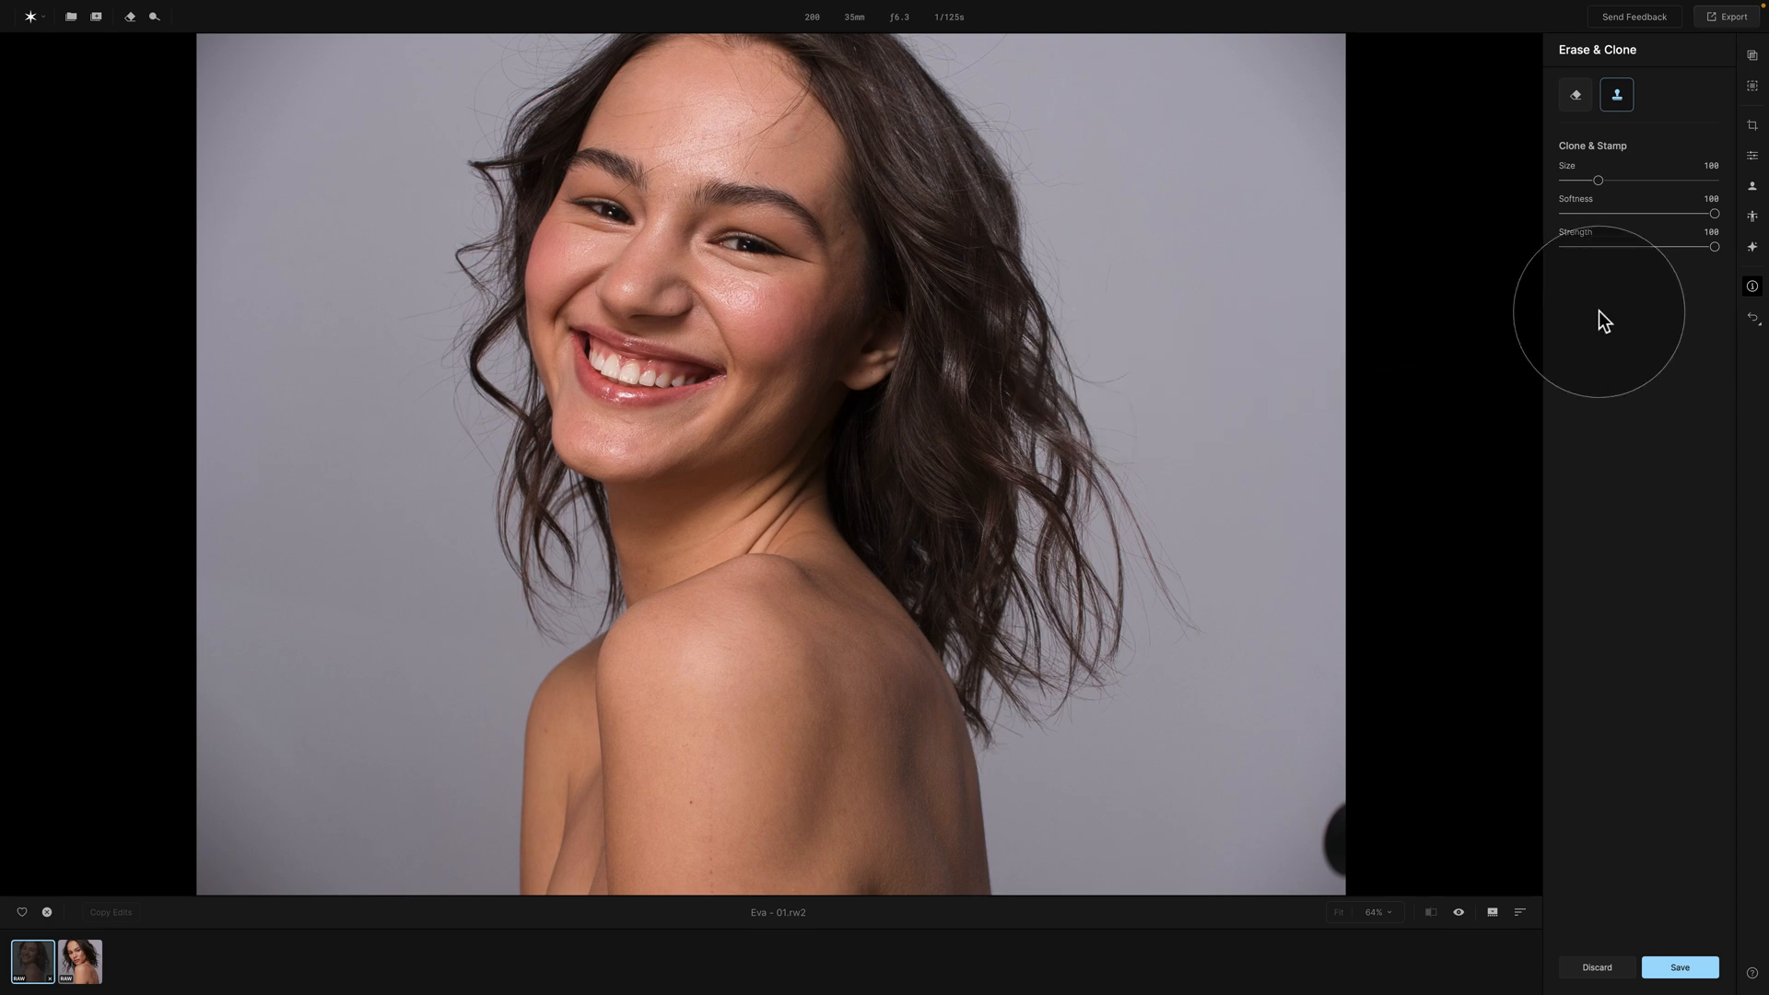
View the Crop controls of the Canvas tools without changing the framing
click(1755, 129)
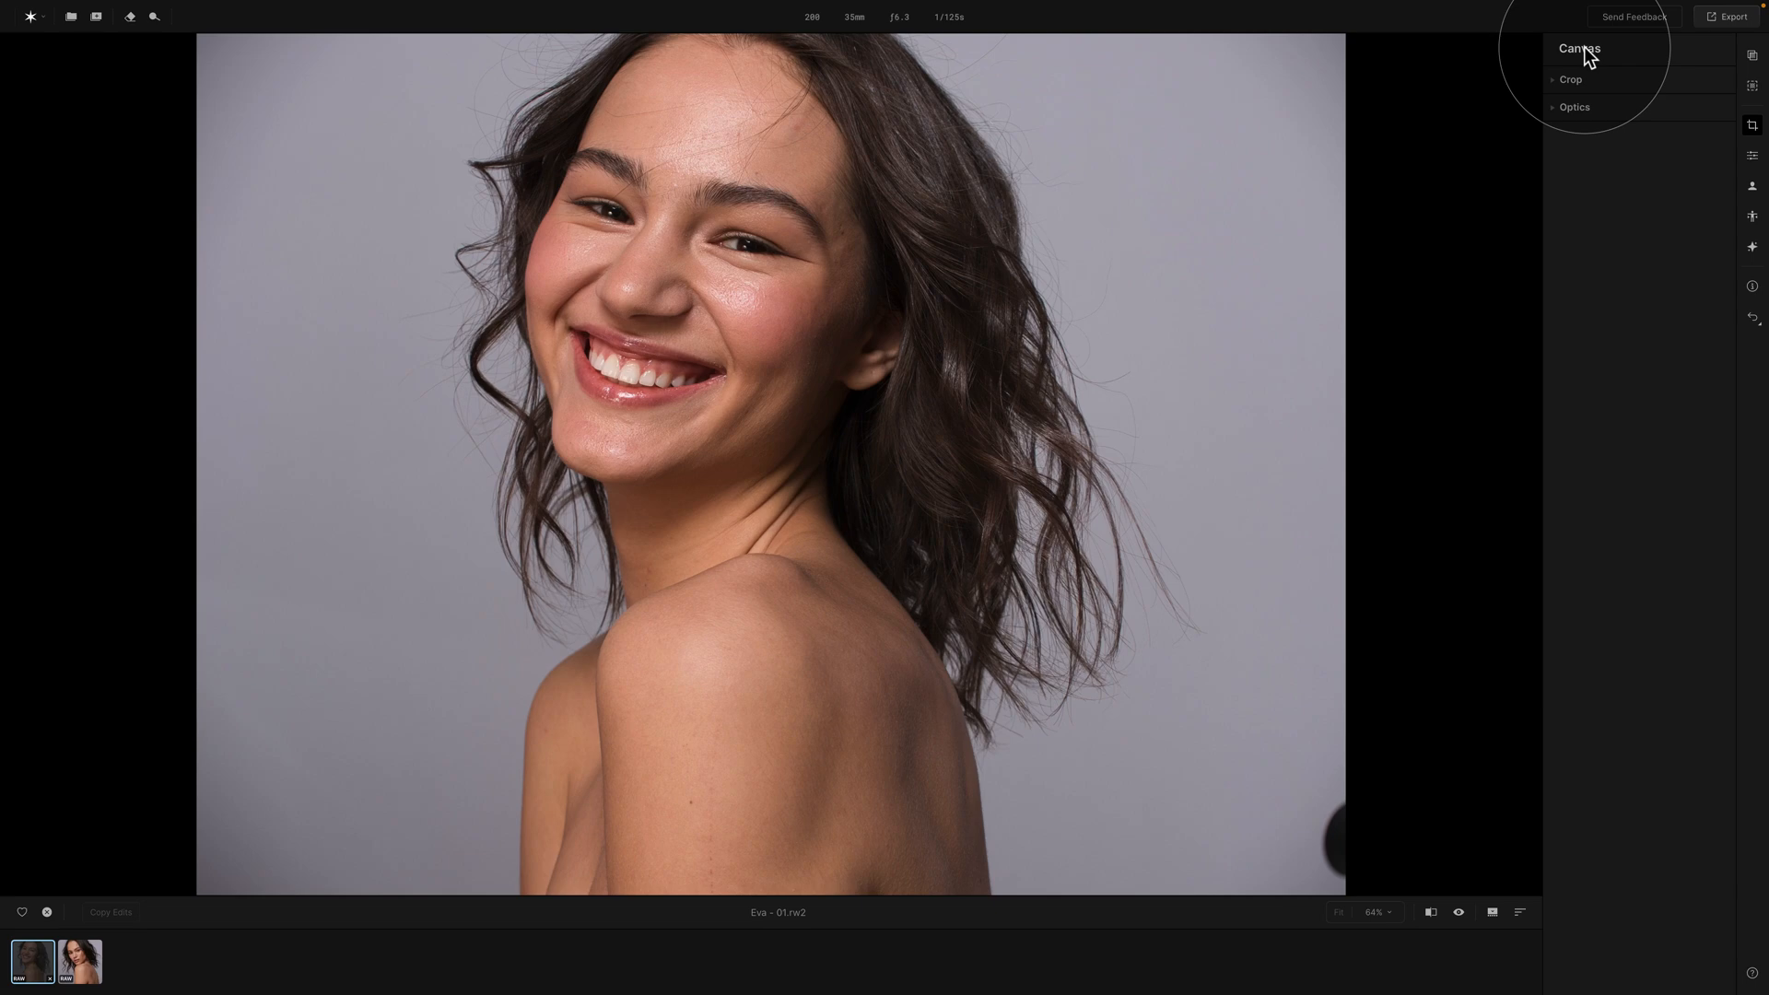
click(1578, 78)
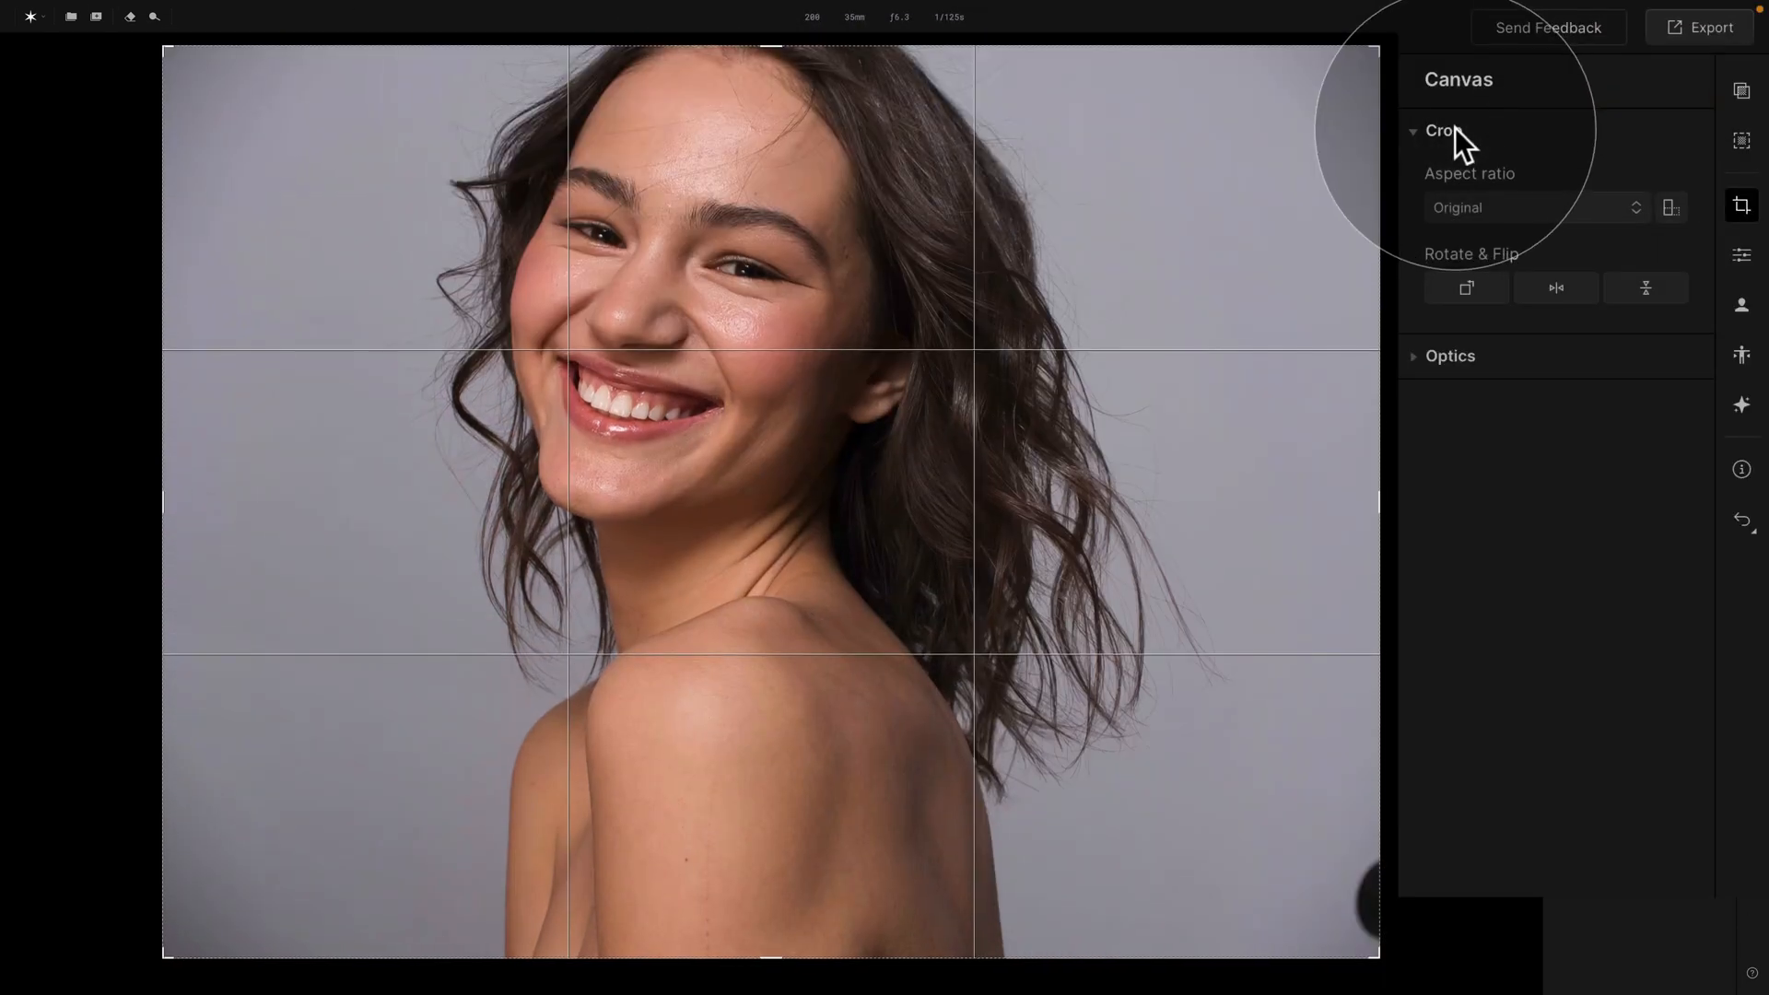
click(1456, 127)
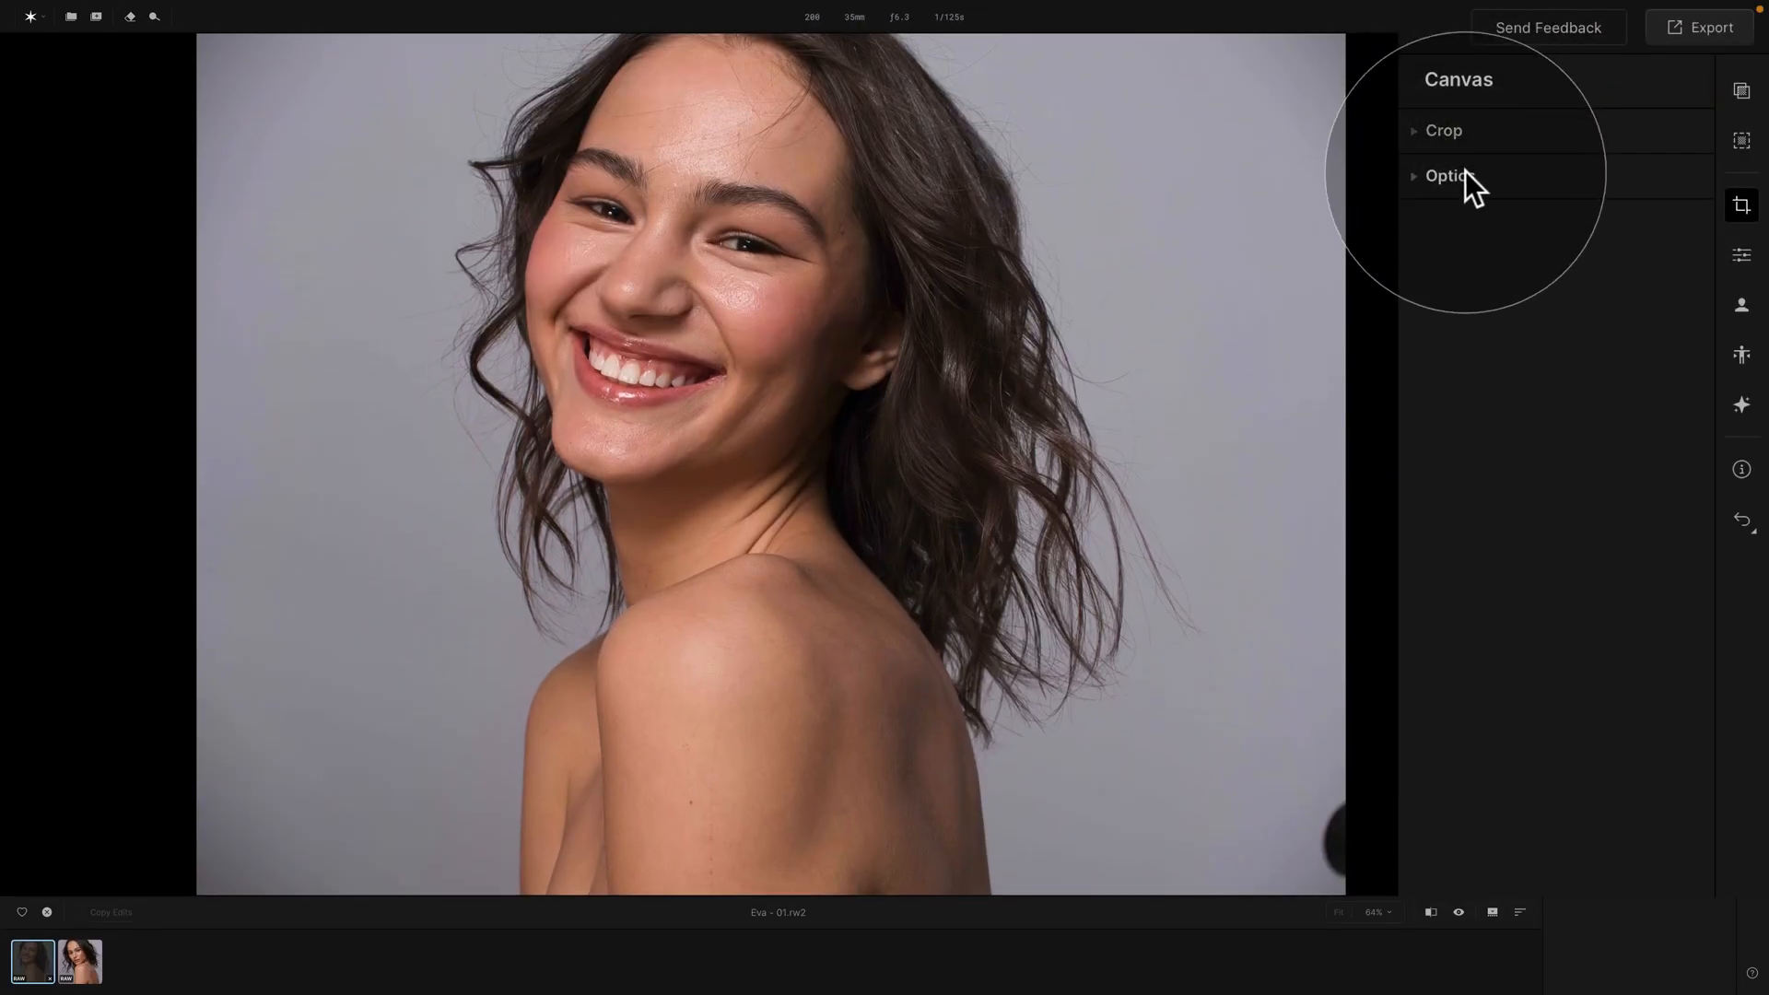
Enable the Correct Distortion, Remove Chromatic Aberration and Defringe lens corrections for the 01 photo
click(1456, 175)
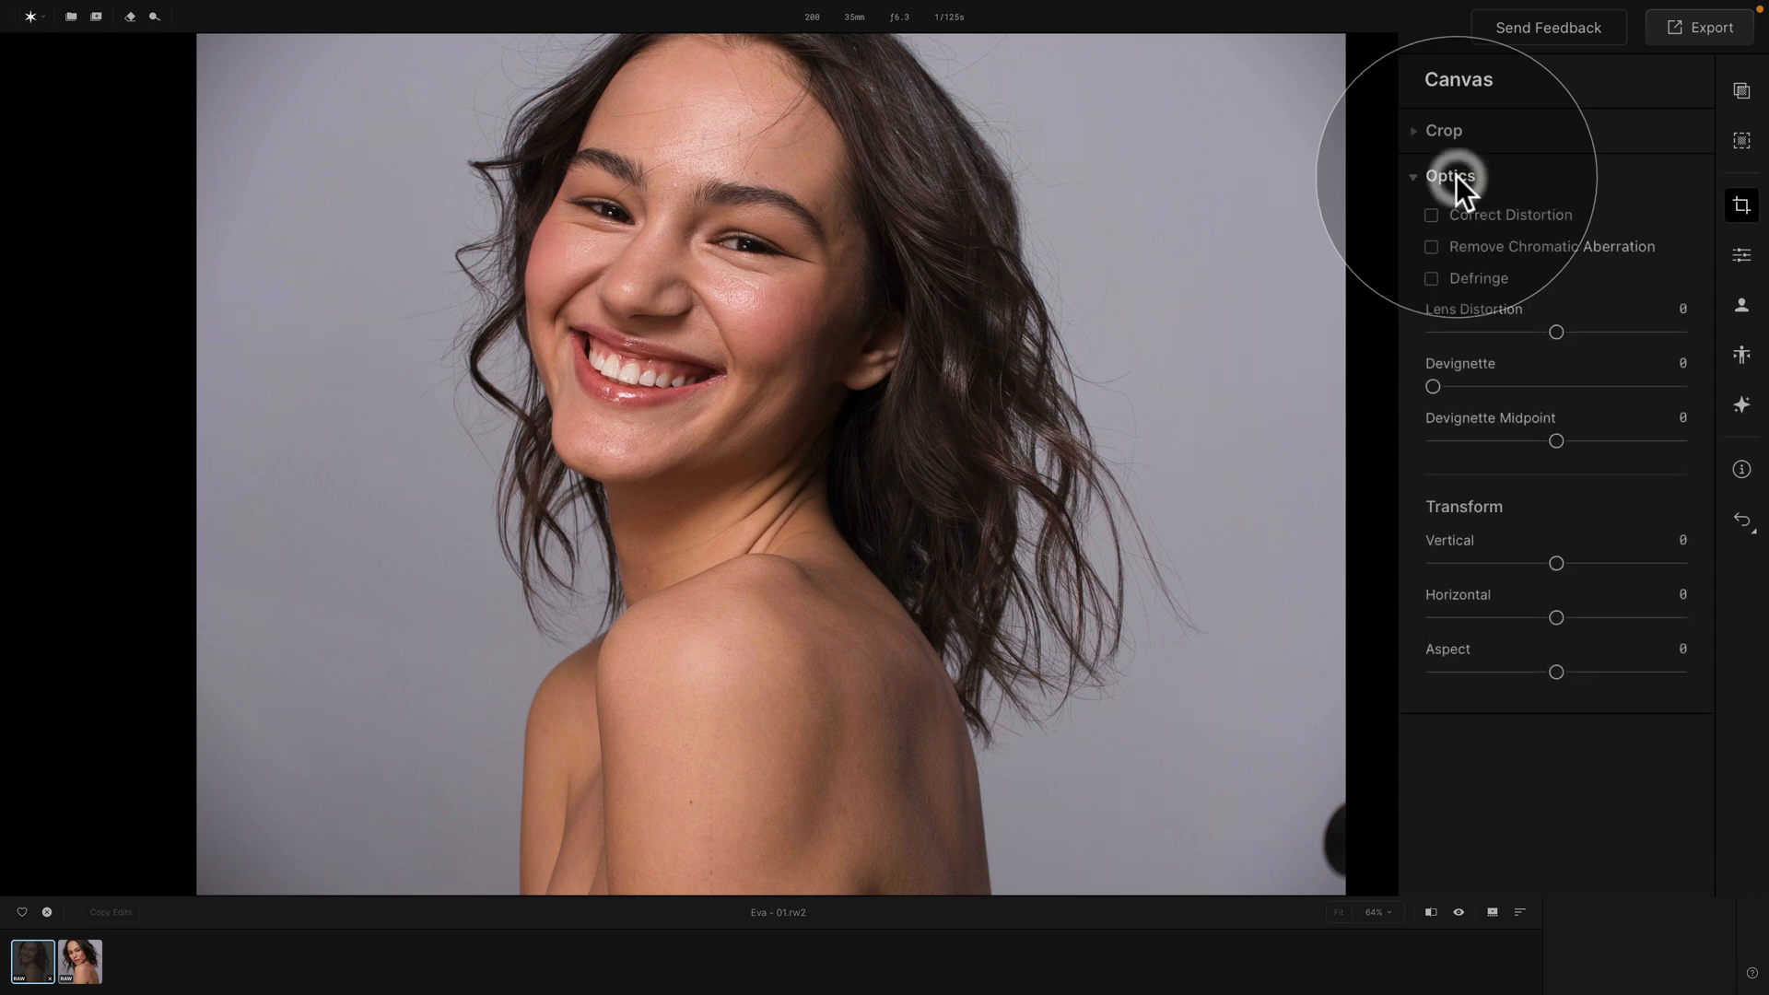
click(1429, 213)
click(1428, 246)
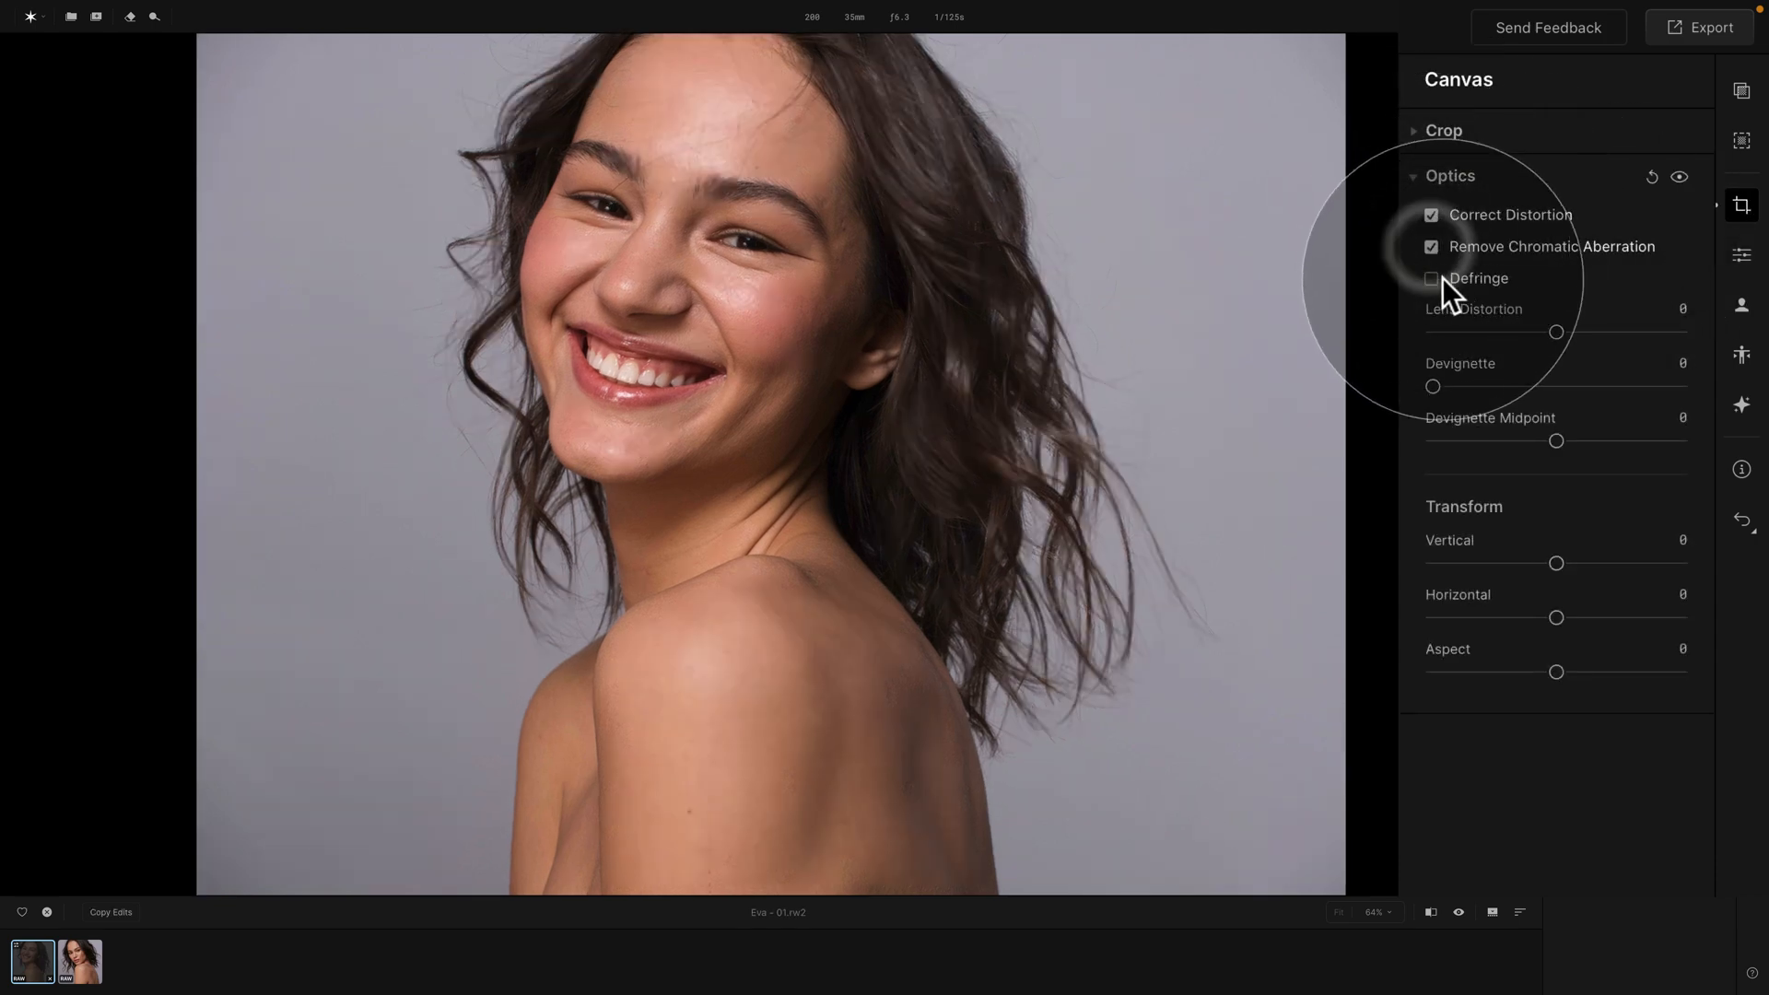
click(1431, 278)
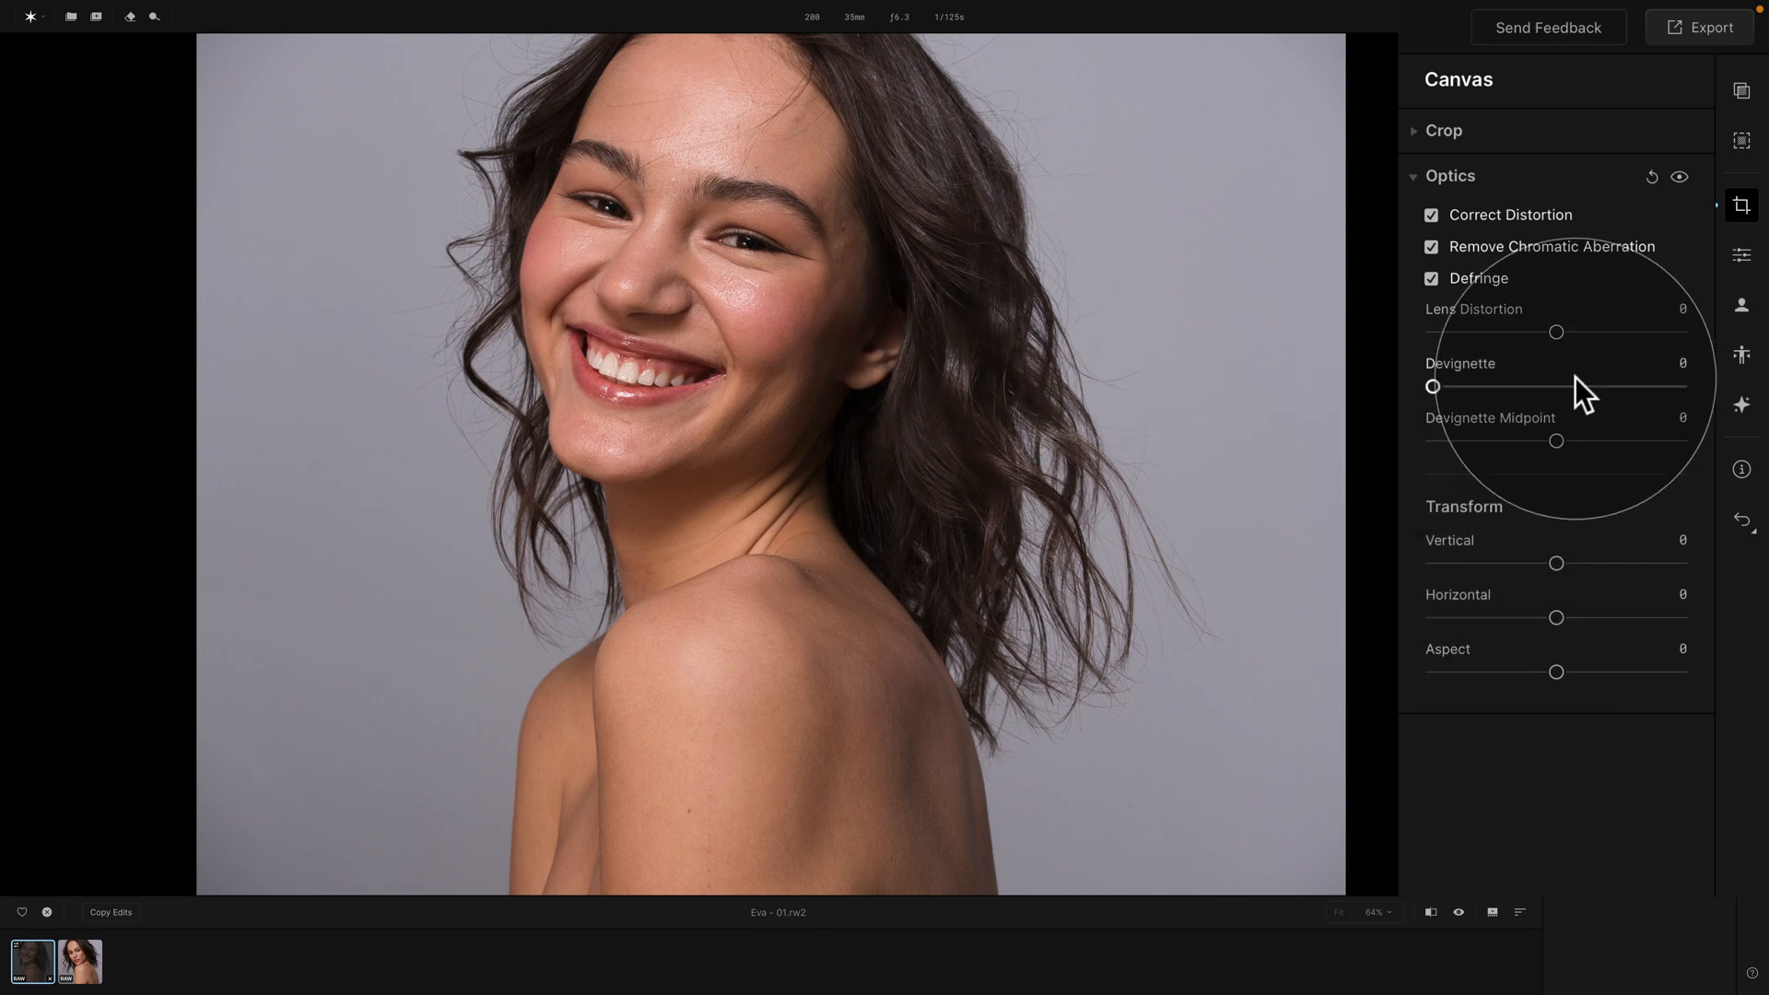
click(1465, 175)
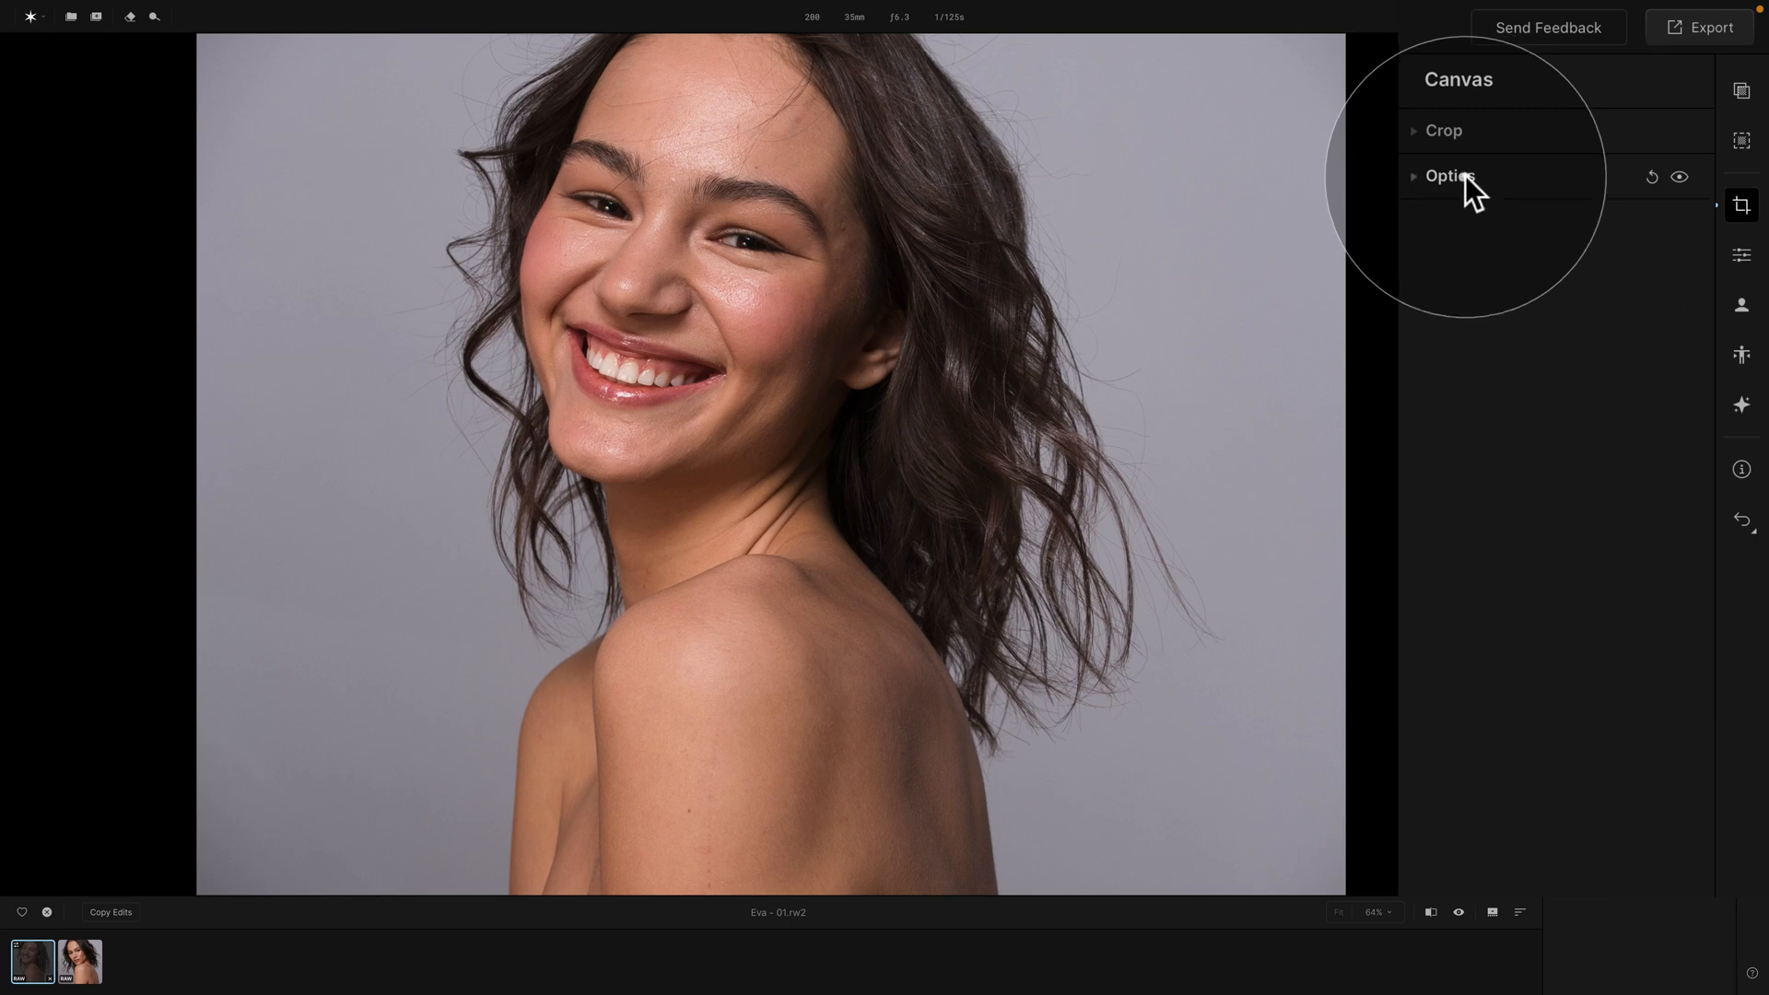
Try Adobe Standard as the RAW camera profile, and set the profile to Camera Portrait instead
click(1740, 256)
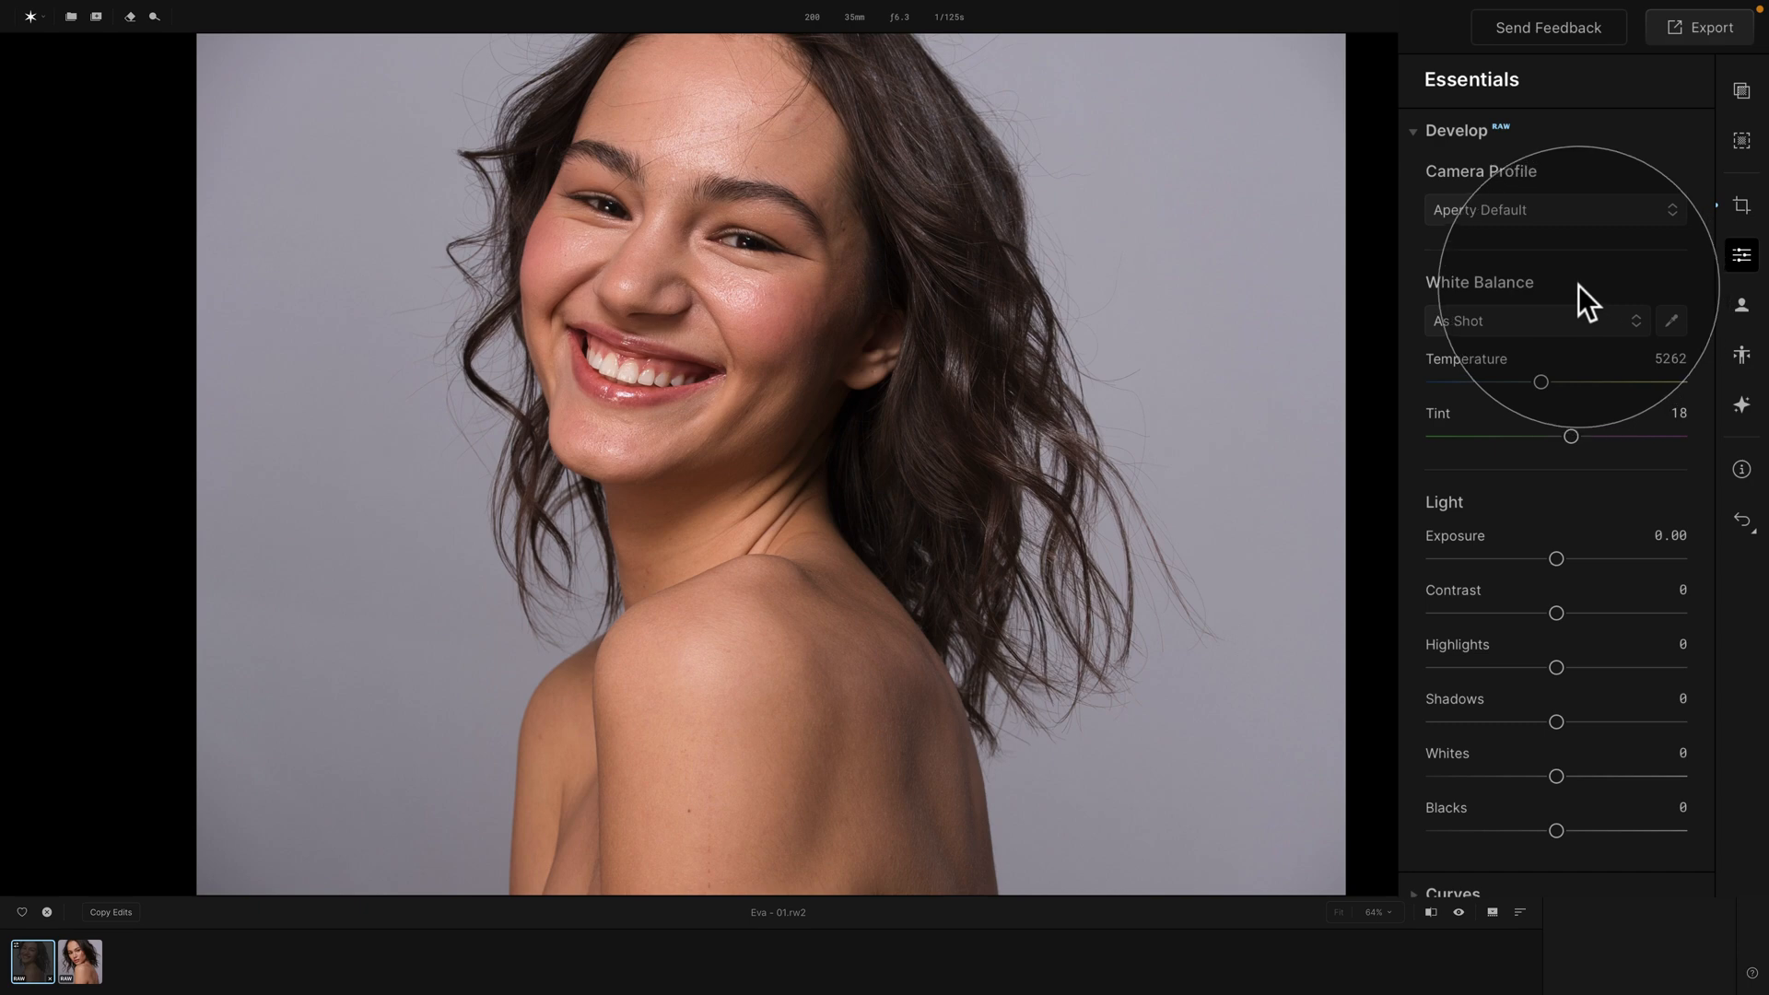
click(1517, 205)
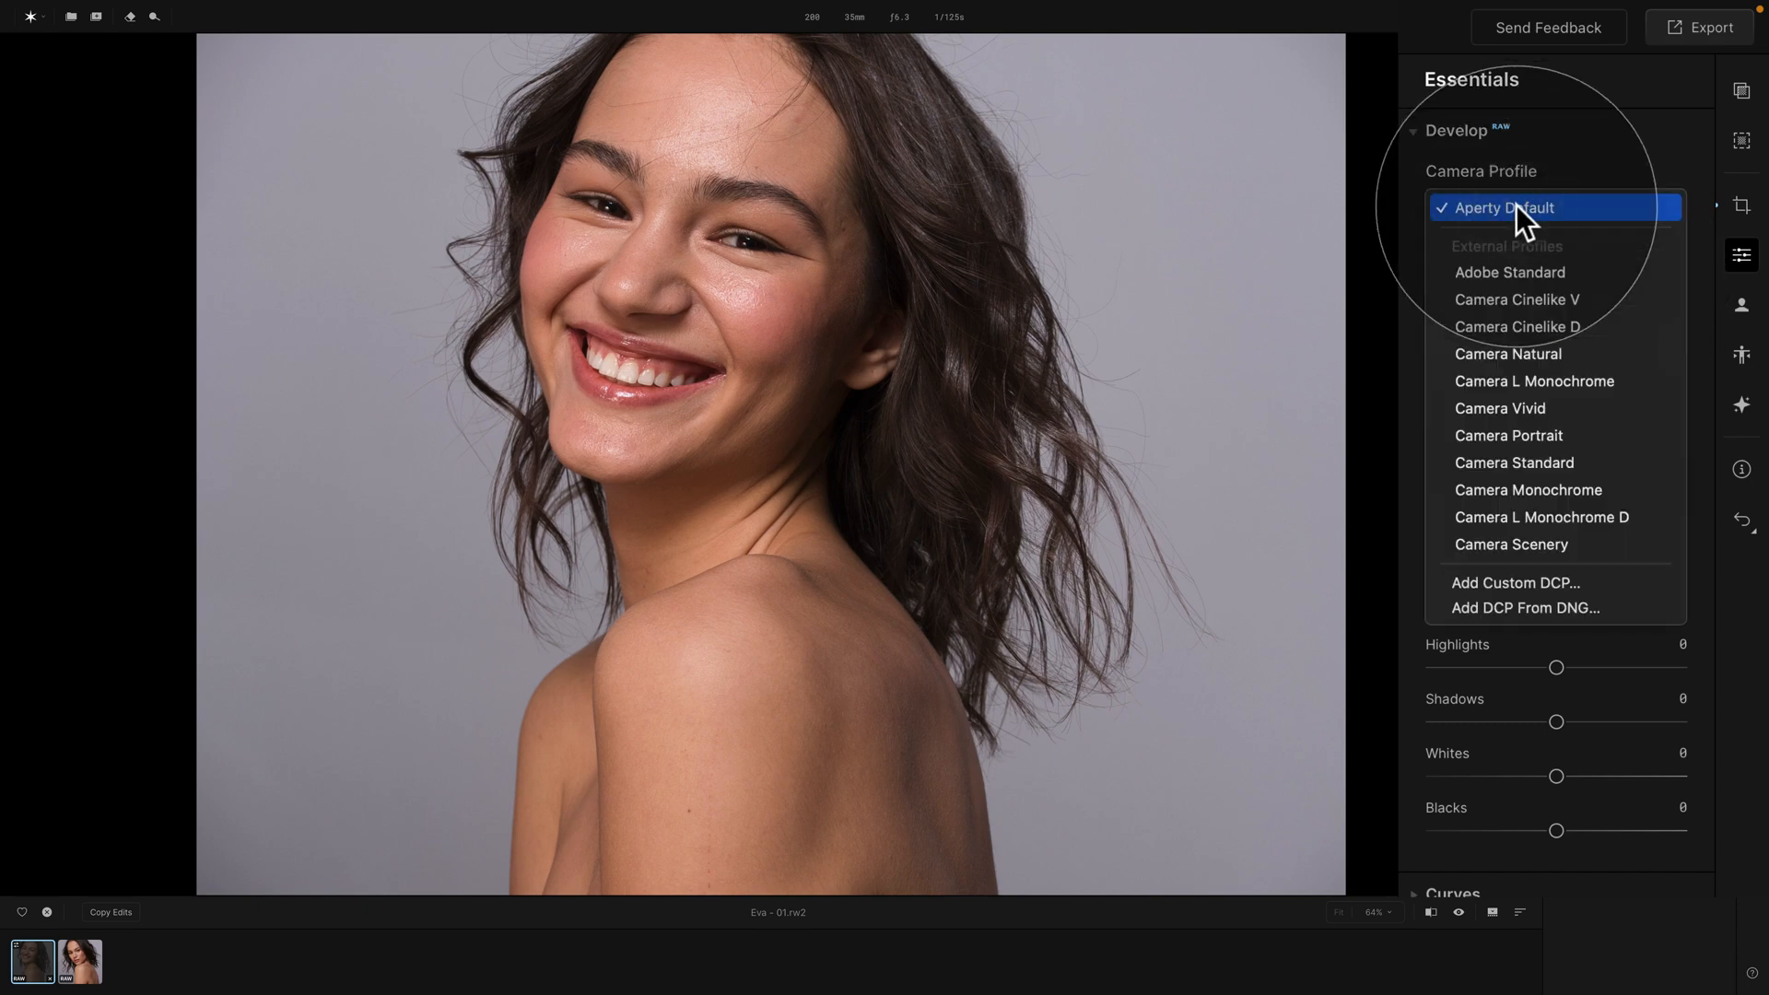
click(1542, 269)
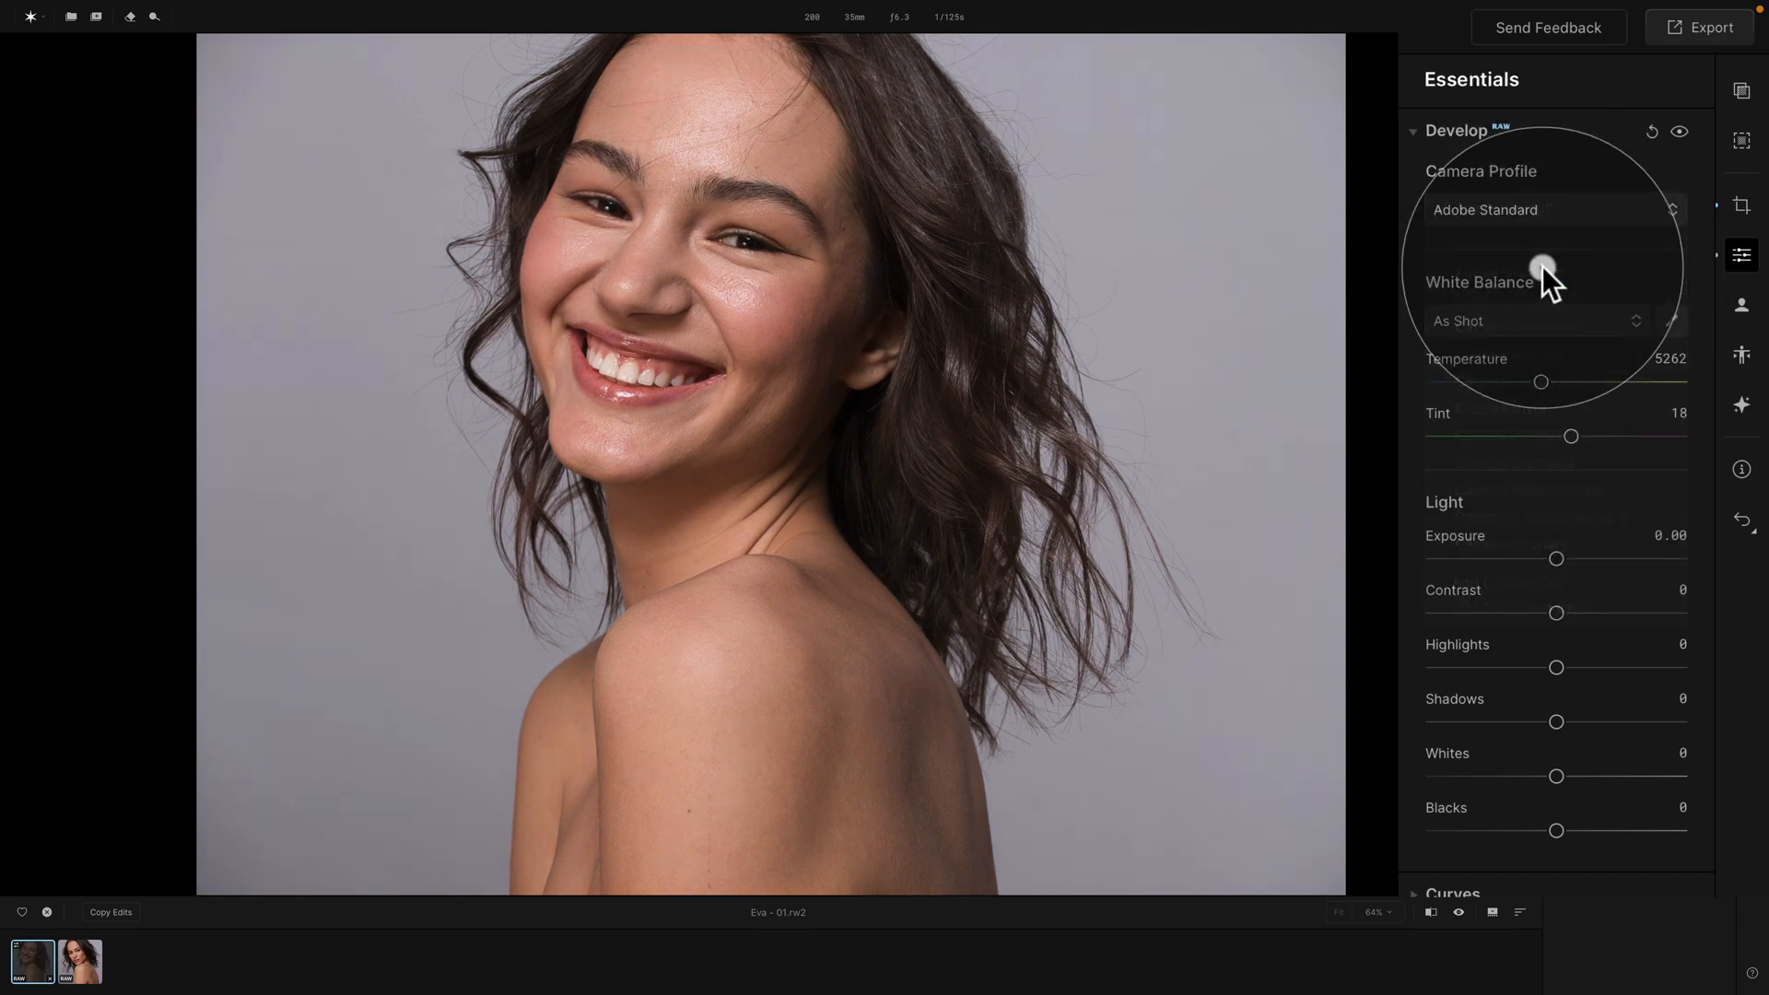
click(1503, 217)
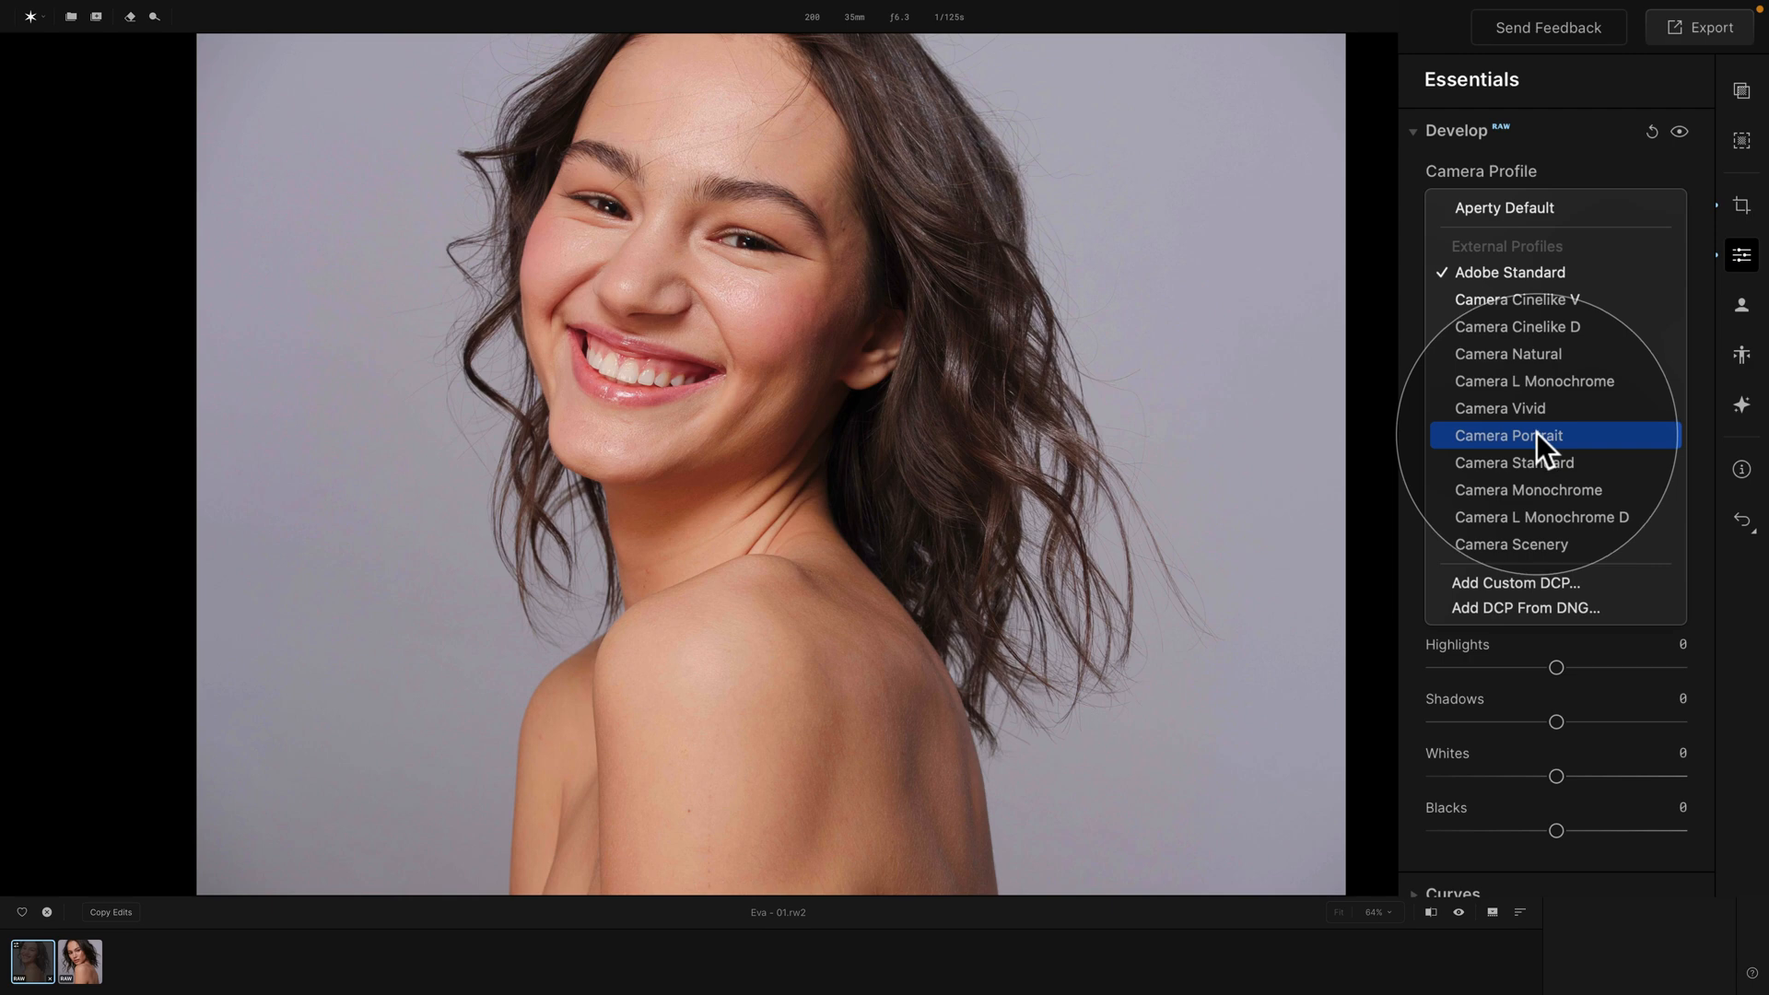
click(1534, 435)
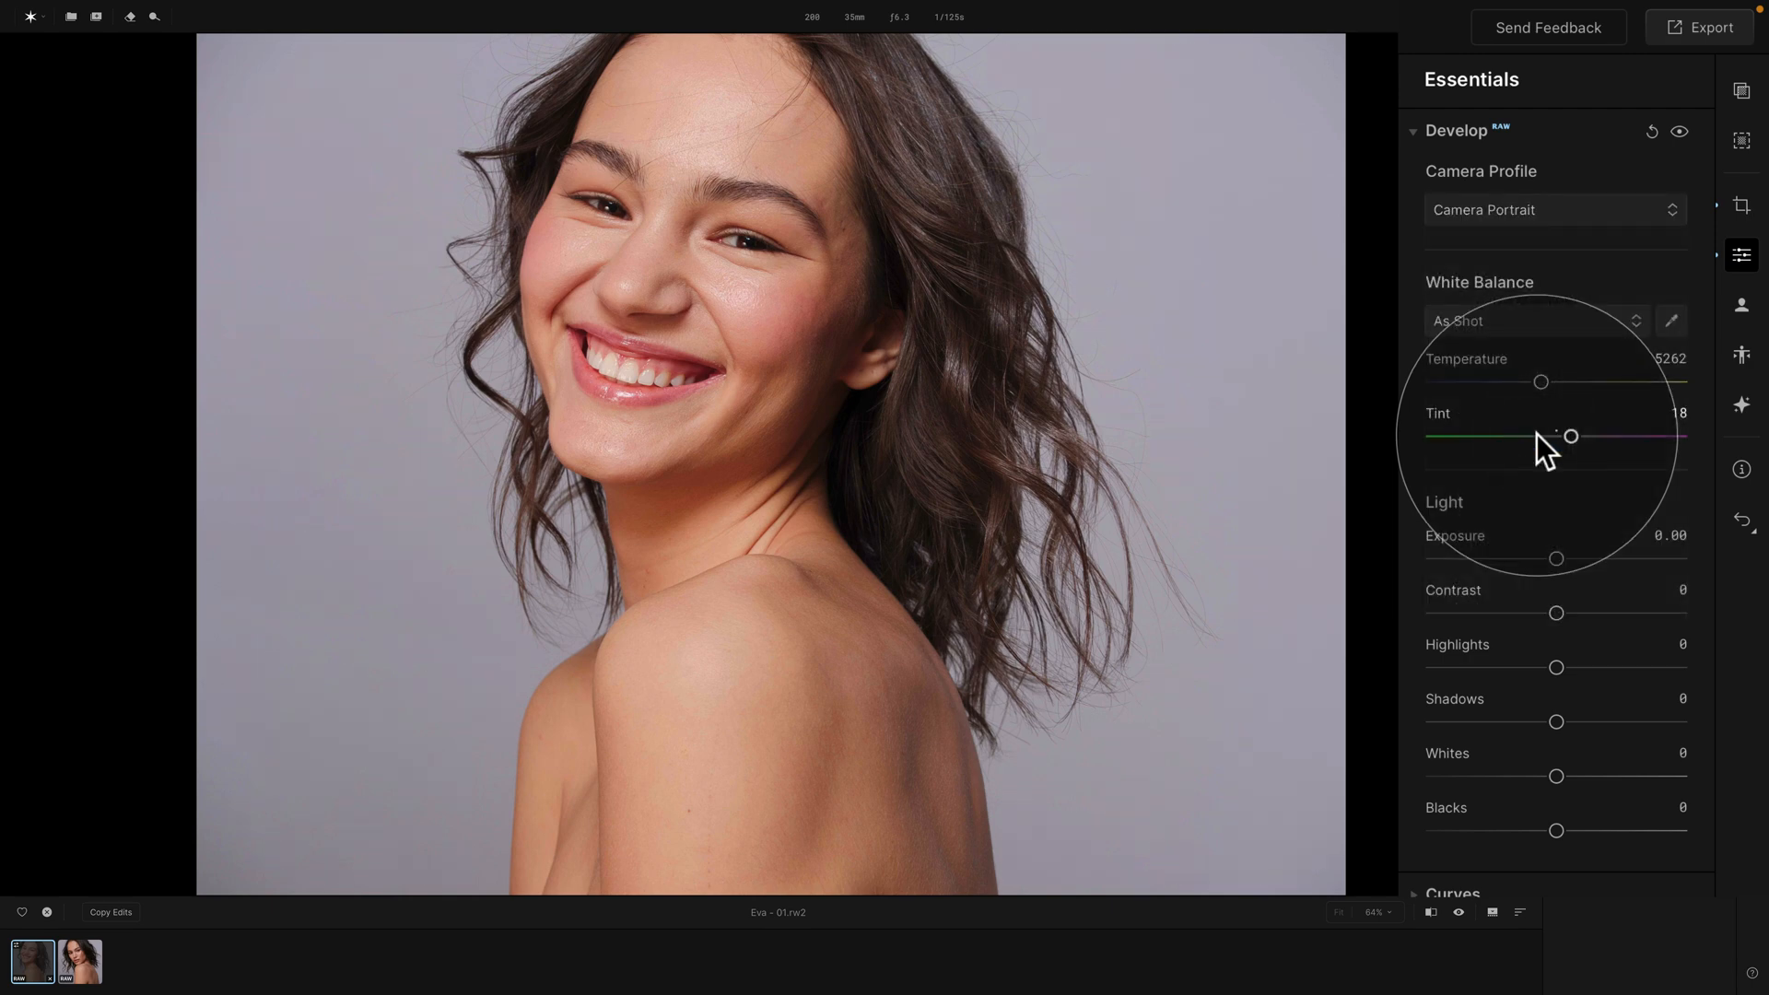
Try the Daylight, Cloudy and Tungsten white balance presets on the 01 photo
click(1544, 330)
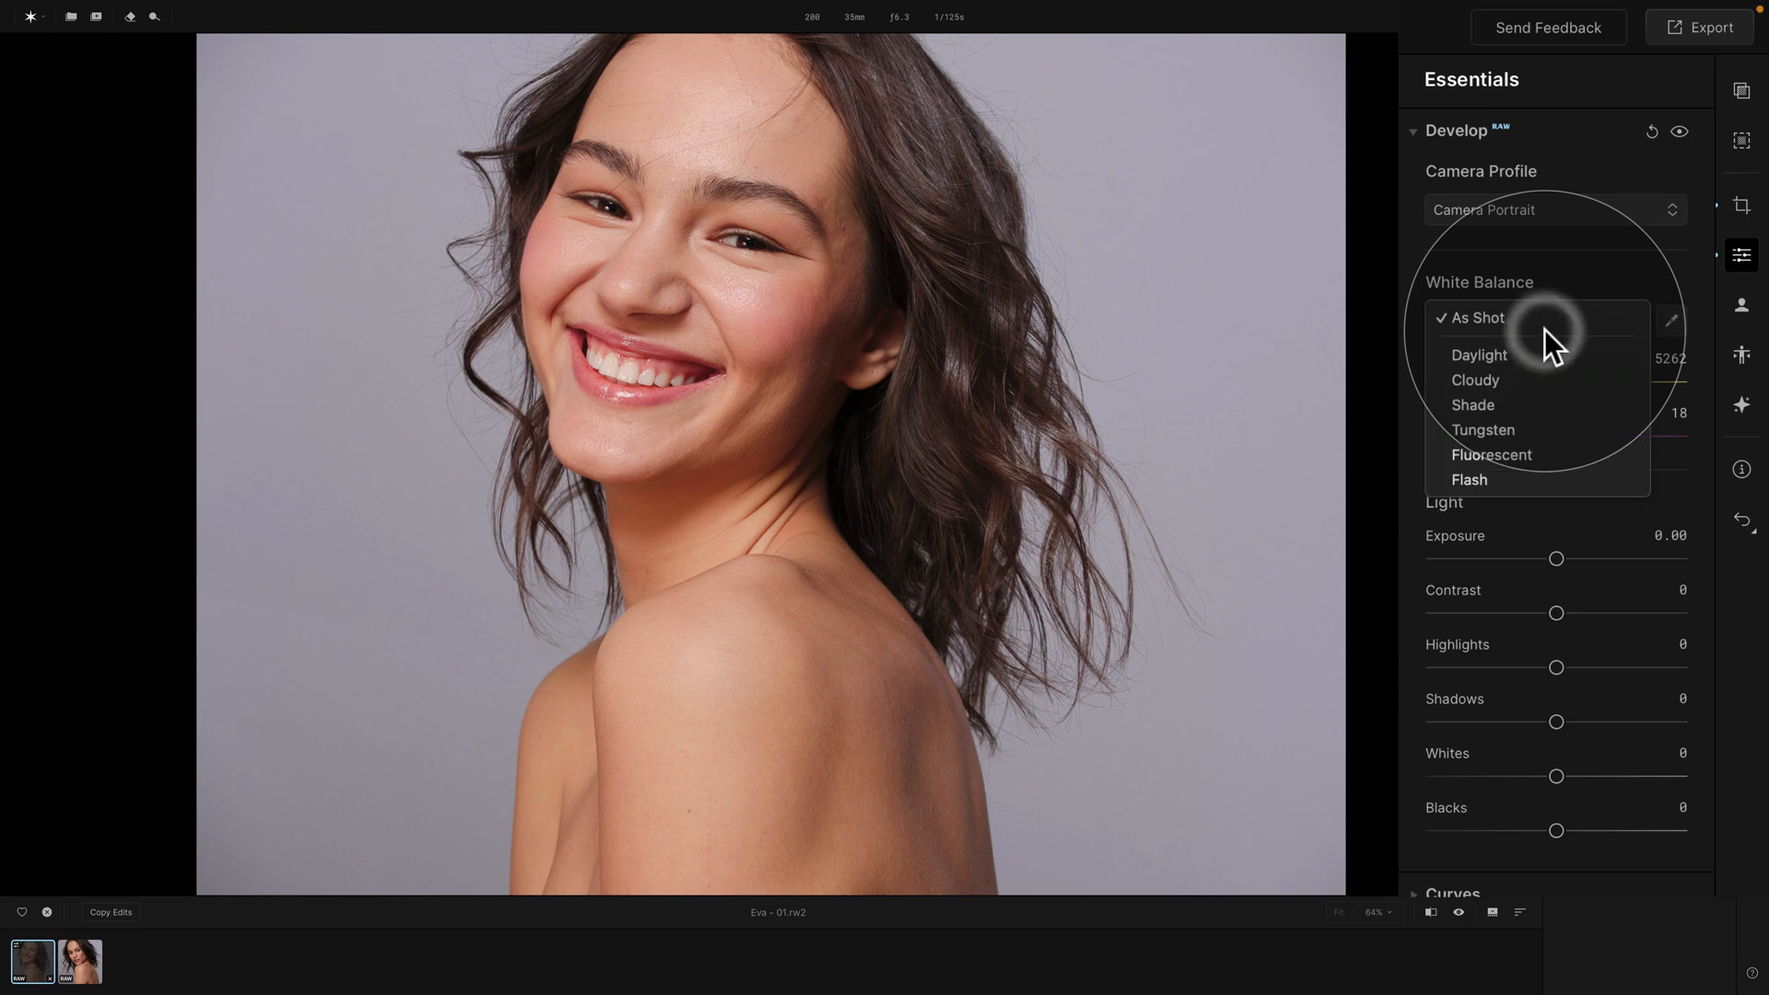
click(1535, 355)
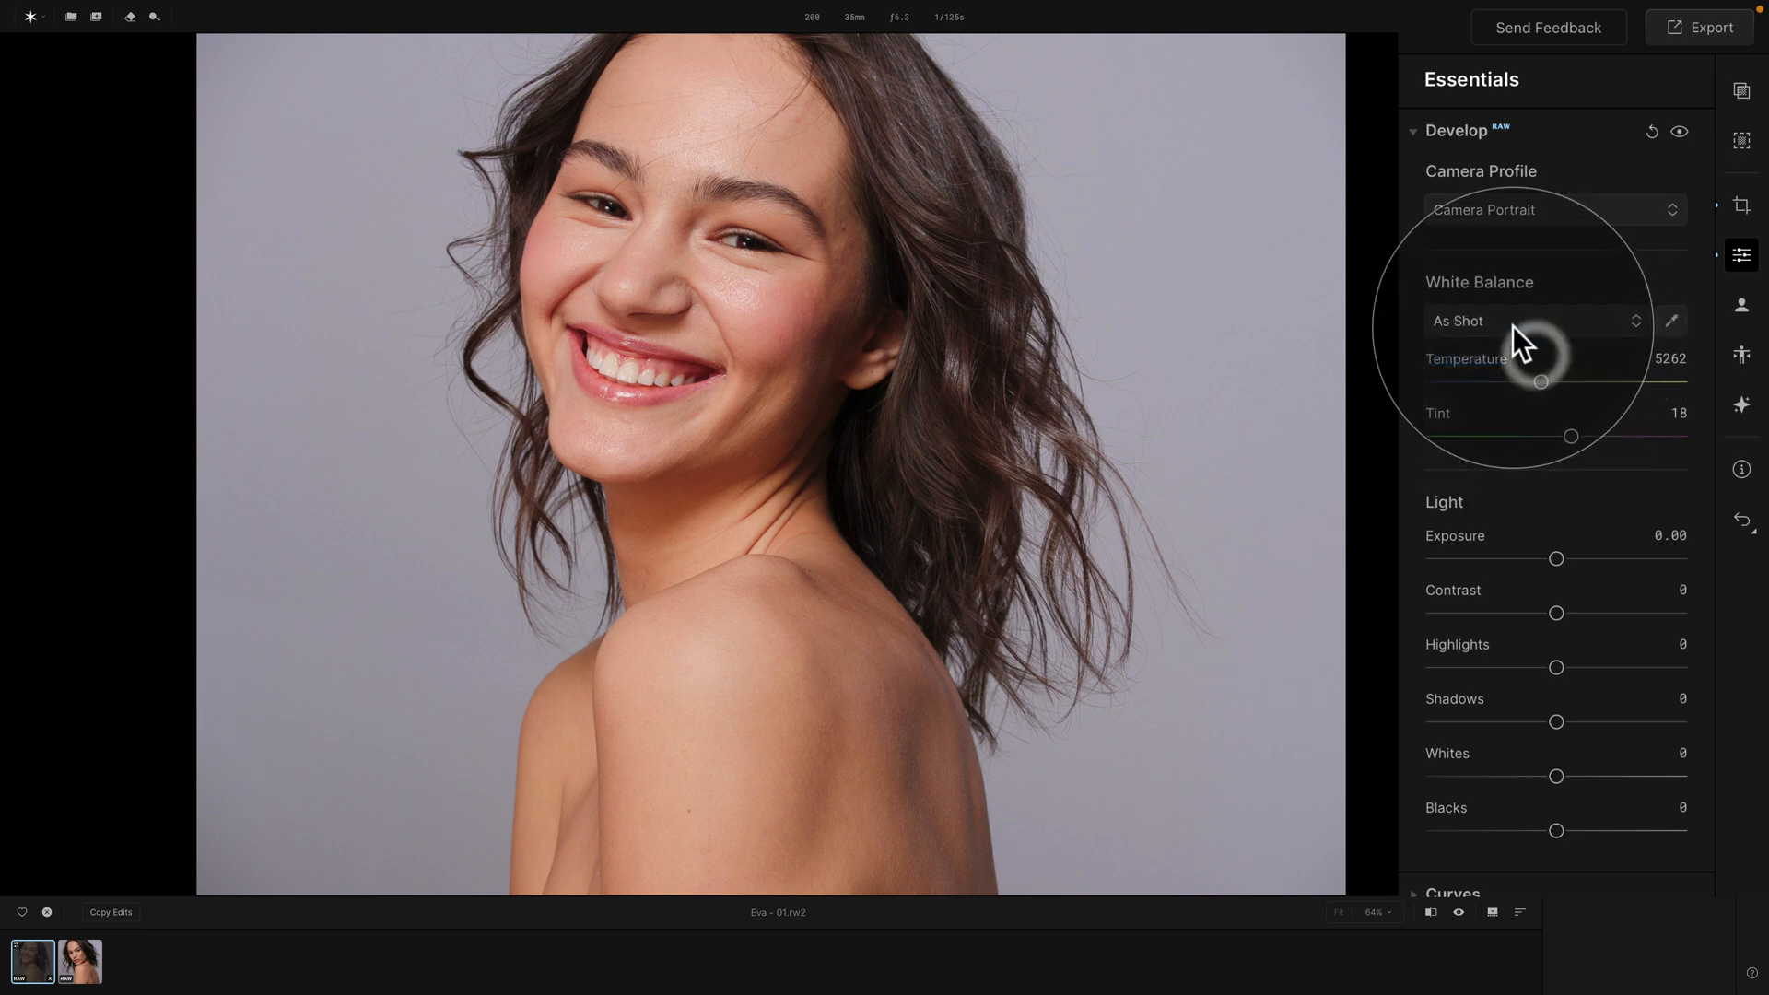
click(1511, 328)
click(1511, 379)
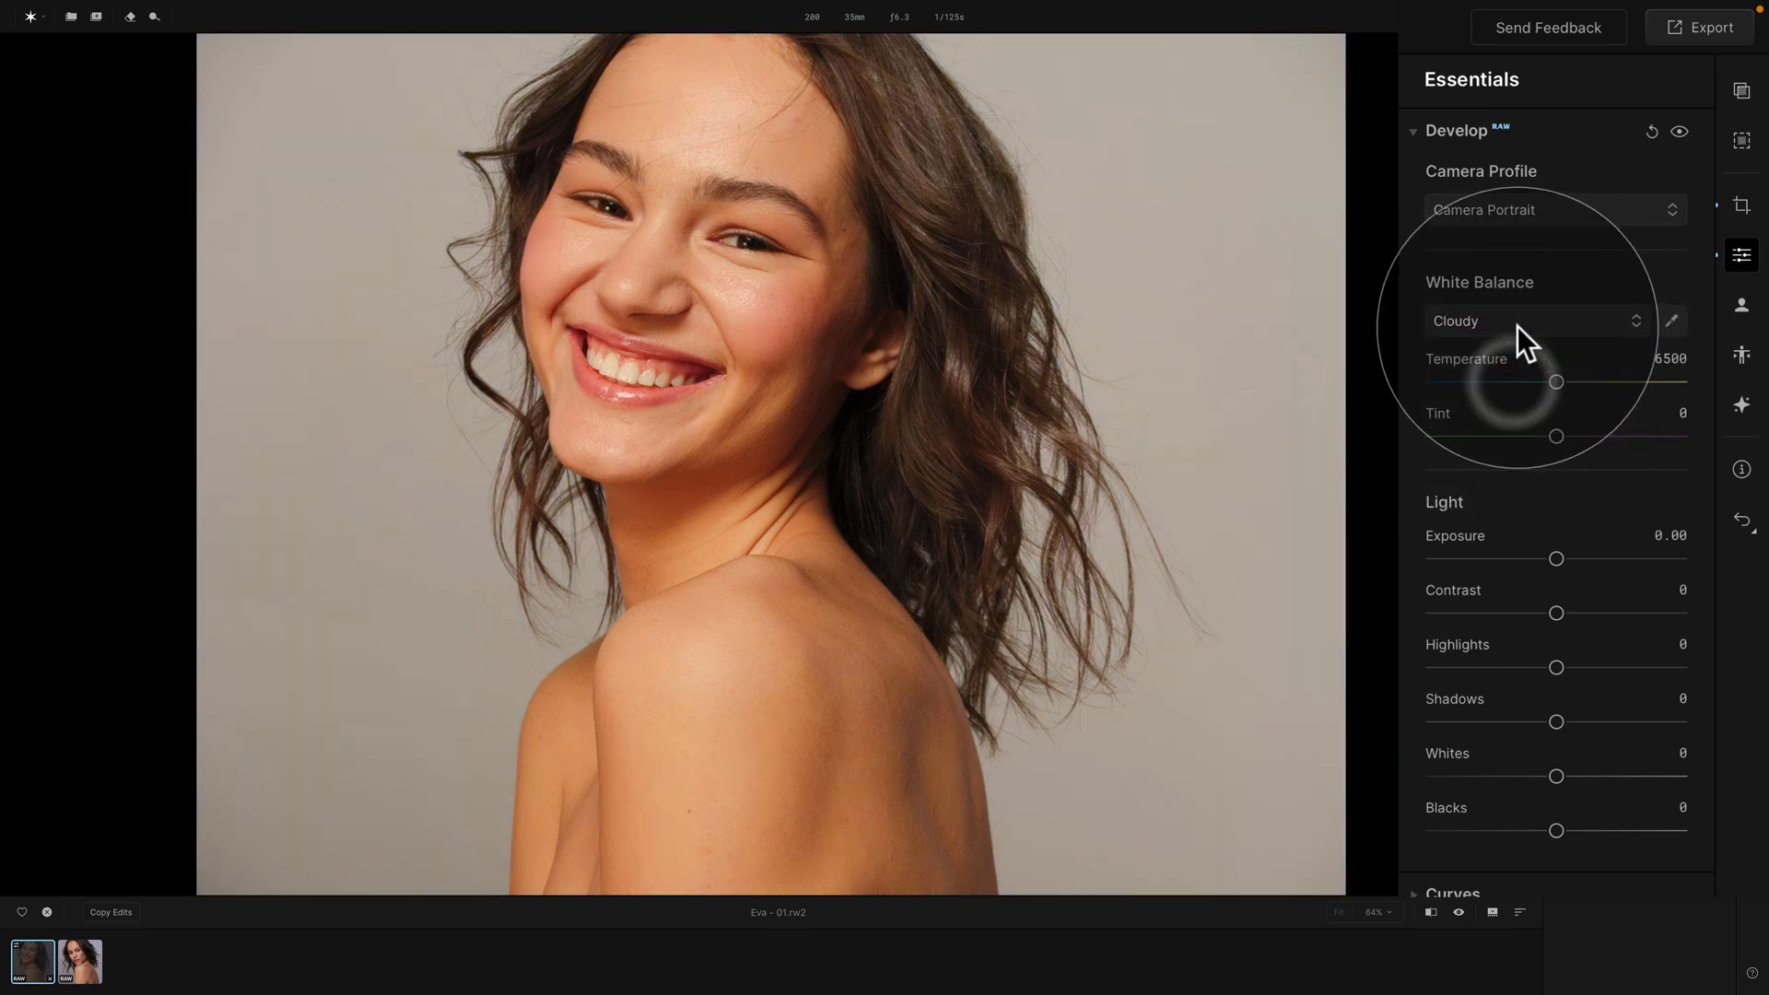
click(1518, 326)
click(1517, 432)
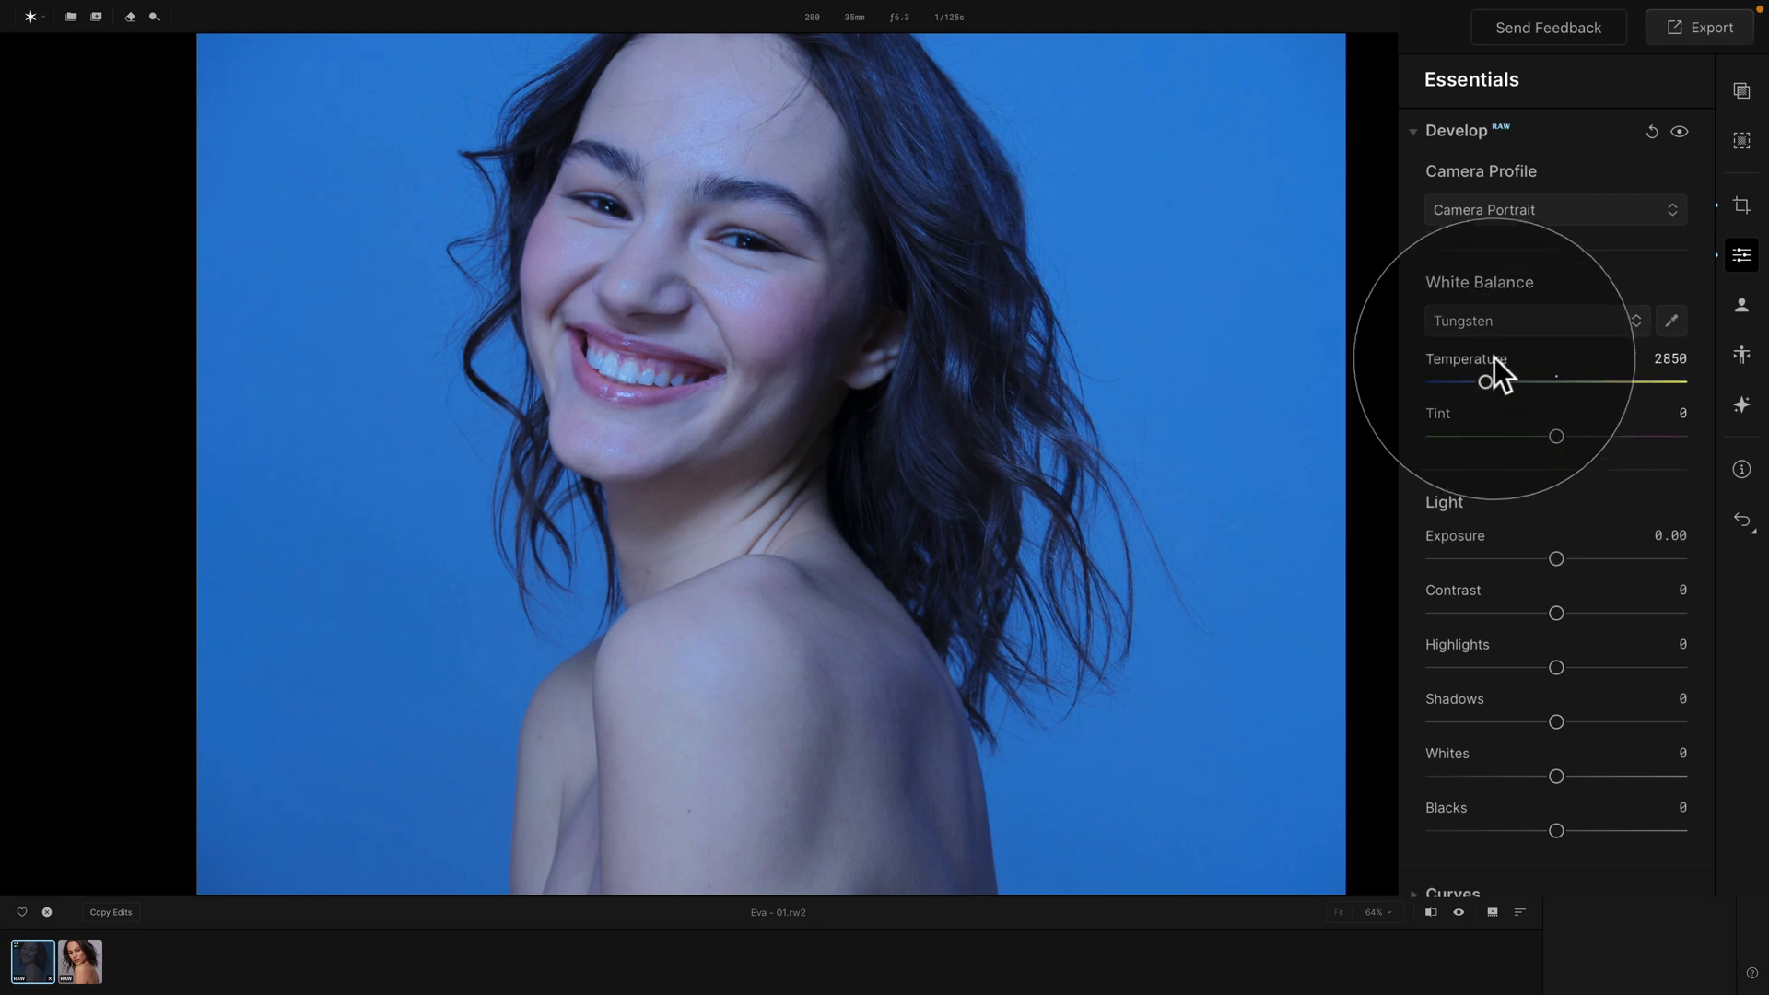
Try a custom white balance by sampling neutral points on the woman's teeth and the white of her eye
click(1669, 318)
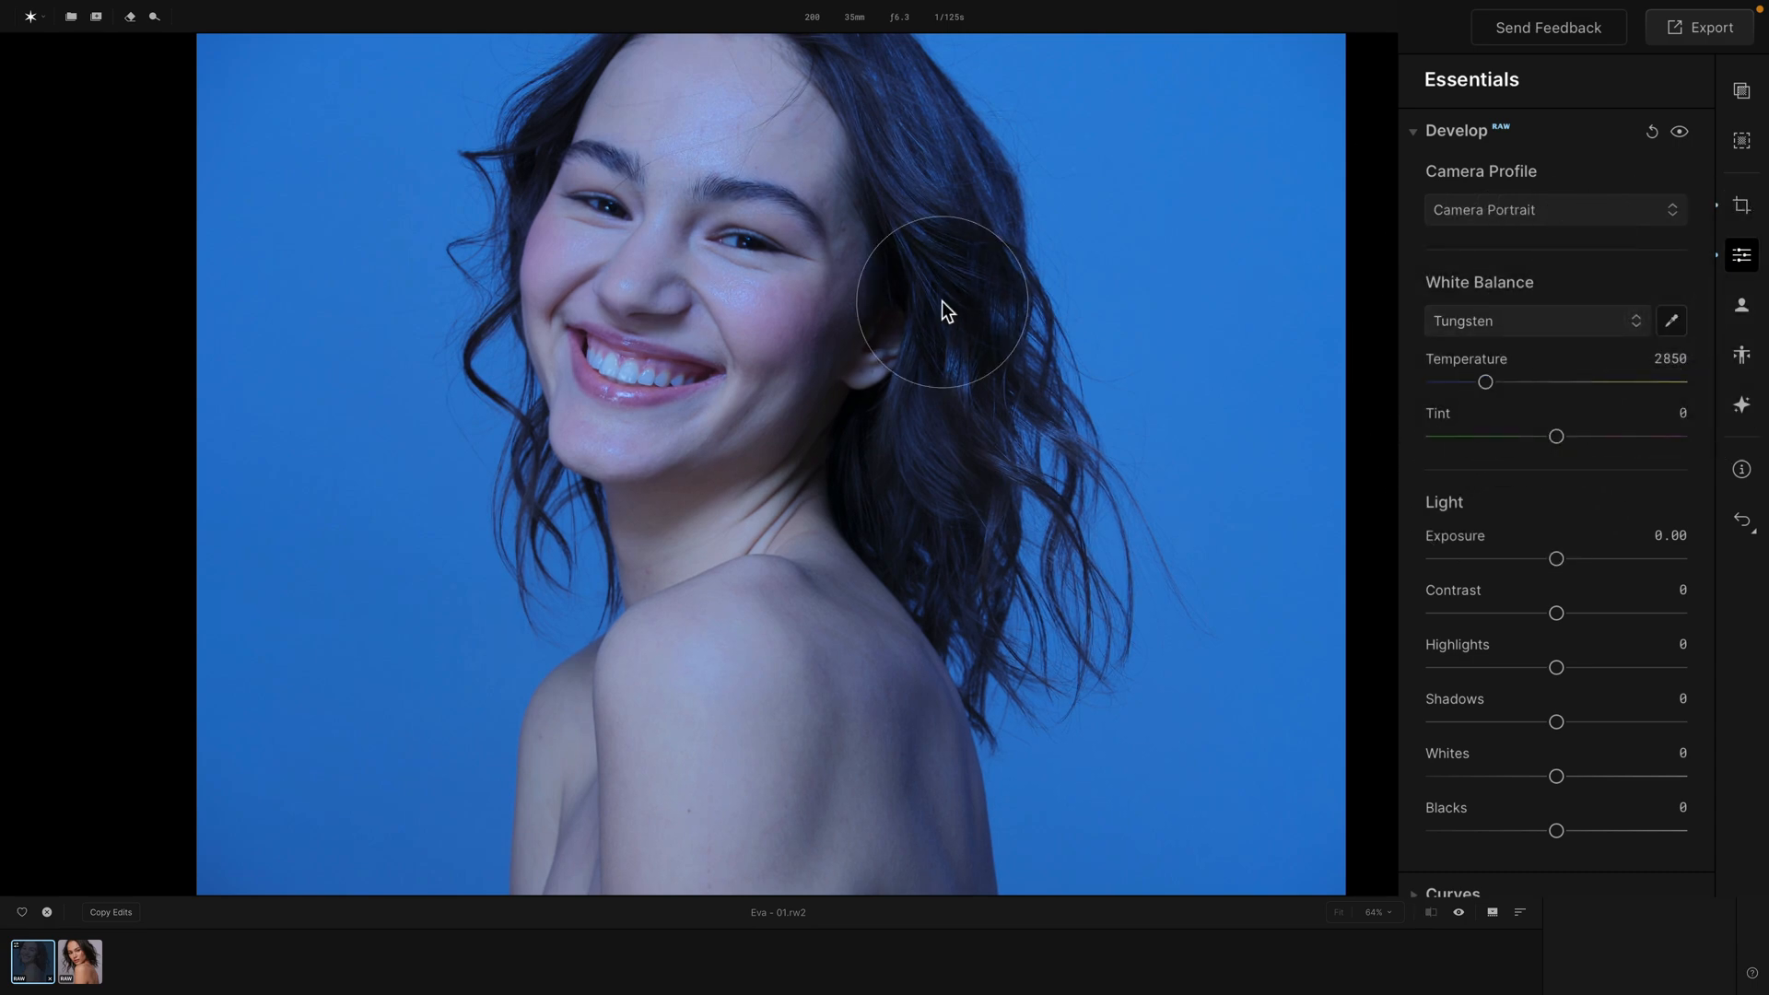
click(634, 372)
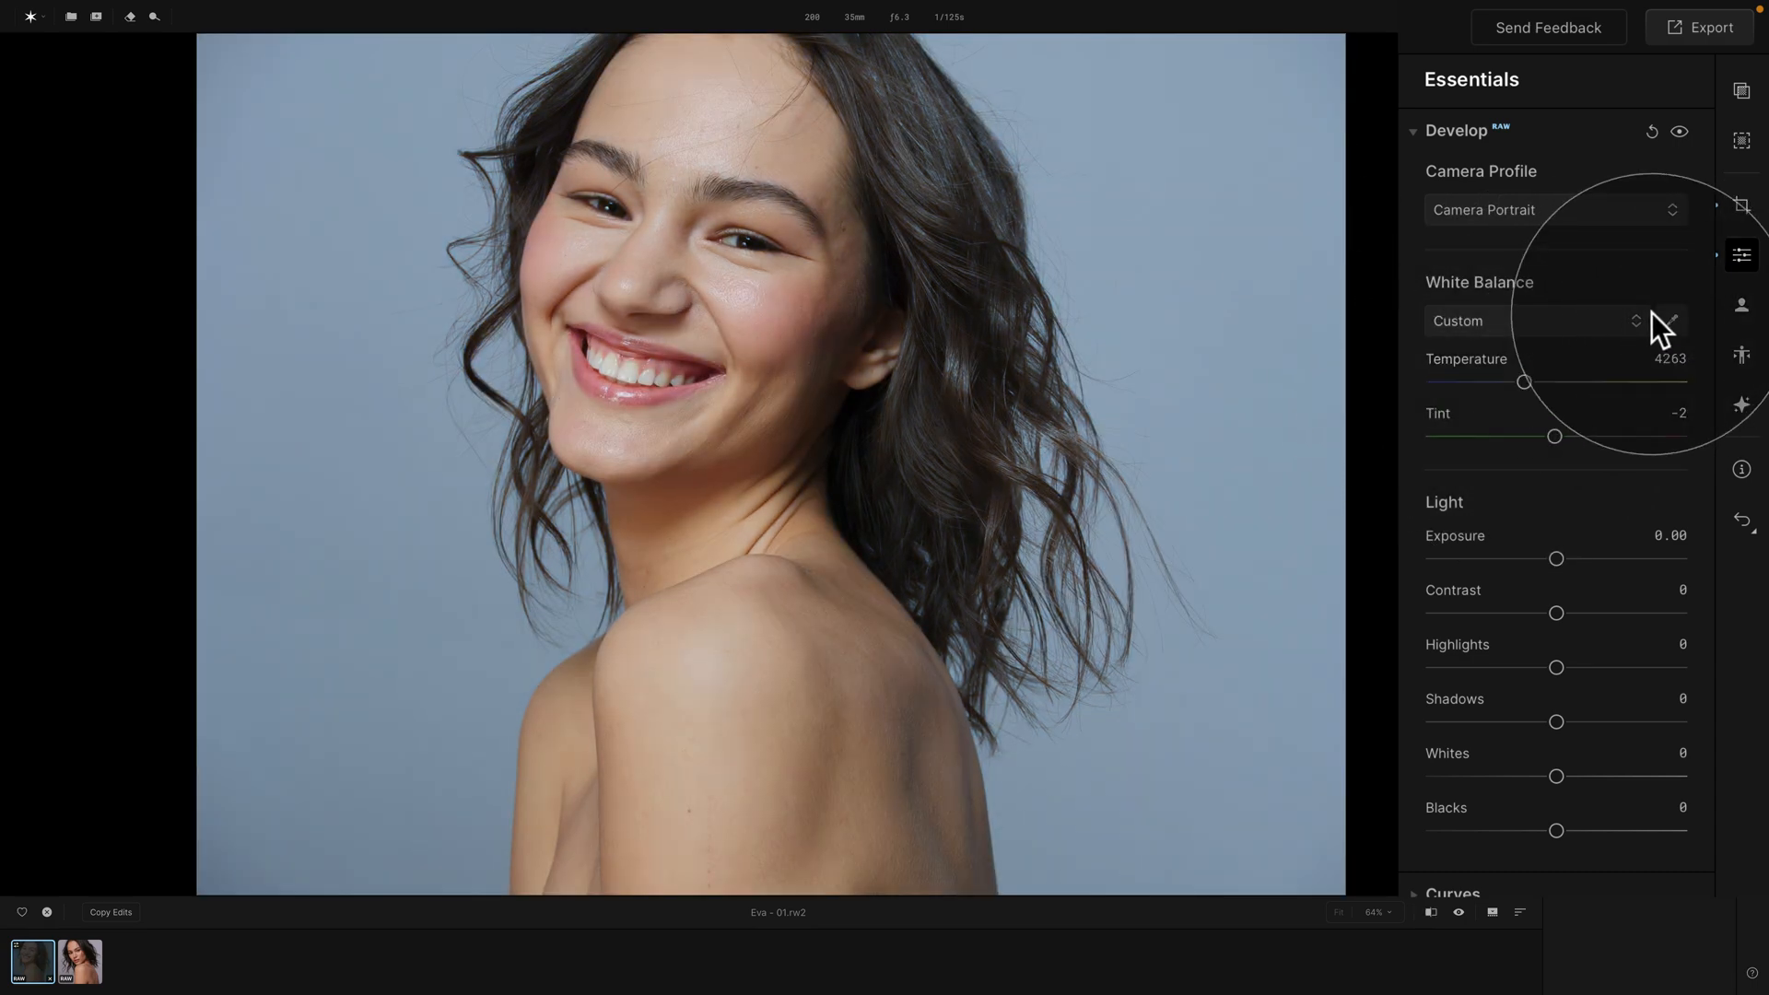
click(735, 243)
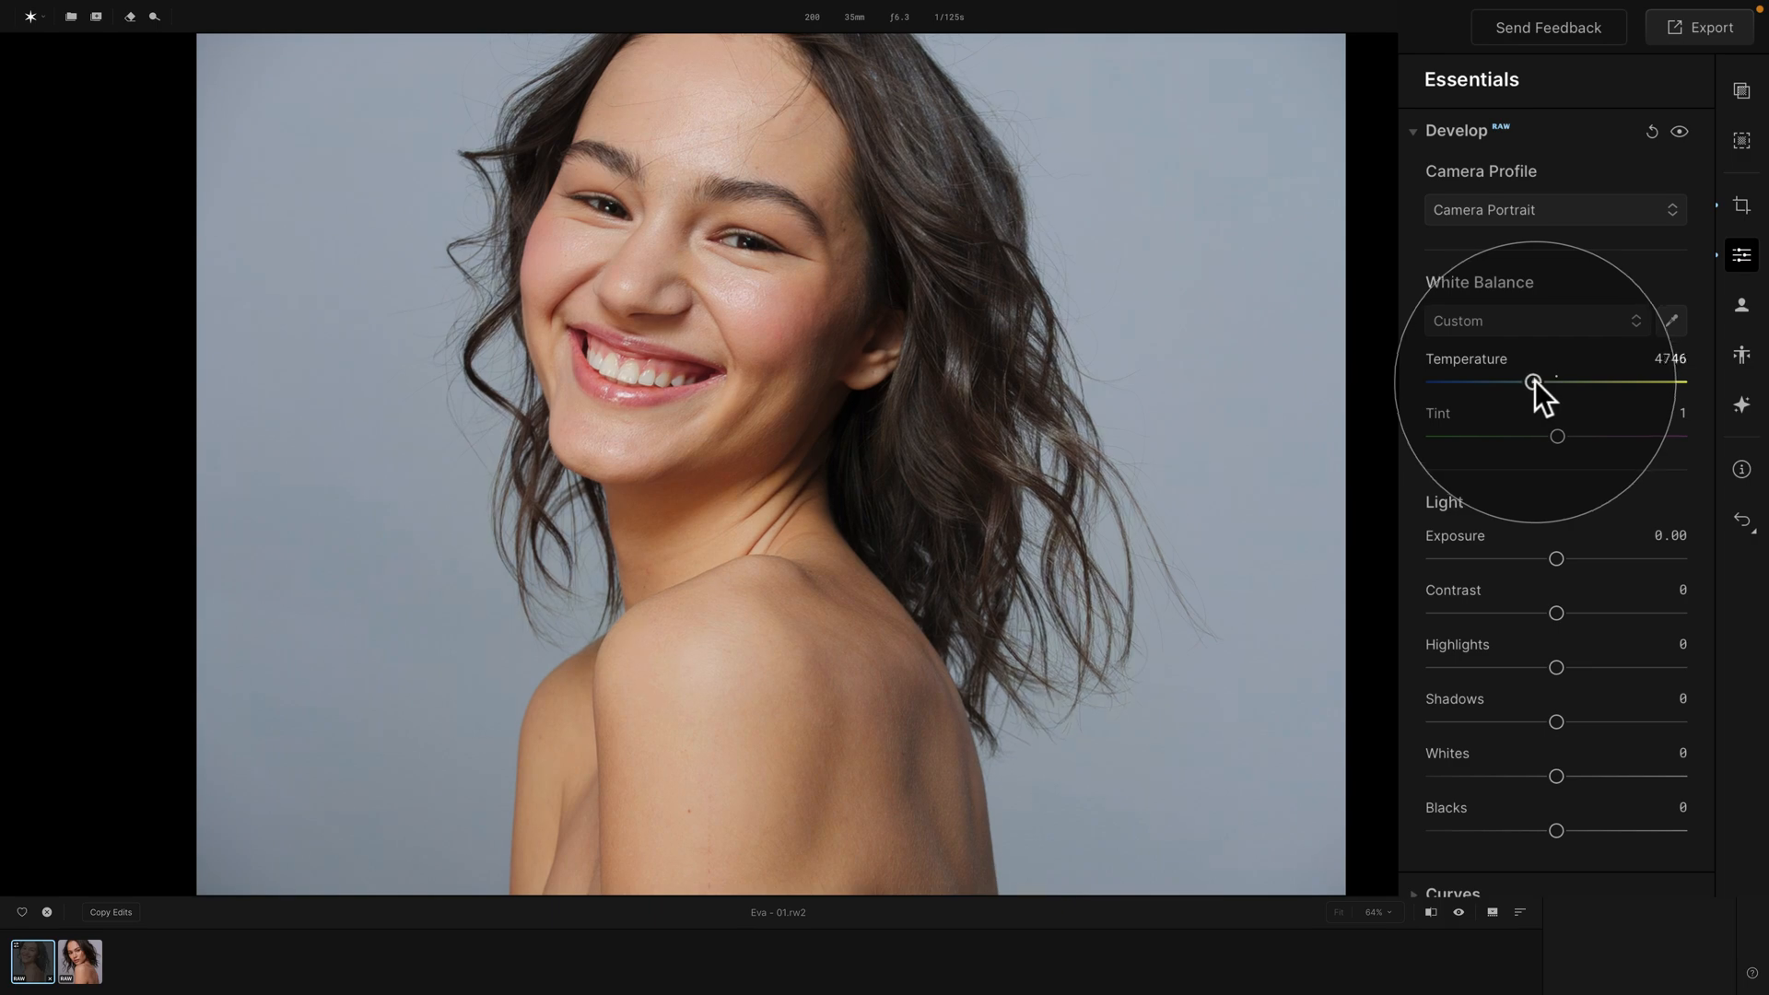
Try a custom white balance with Temperature 3452 and Tint -43, and reset both values to As Shot
mouse_move(1535, 380)
mouse_down()
mouse_move(1567, 380)
mouse_move(1506, 381)
mouse_up()
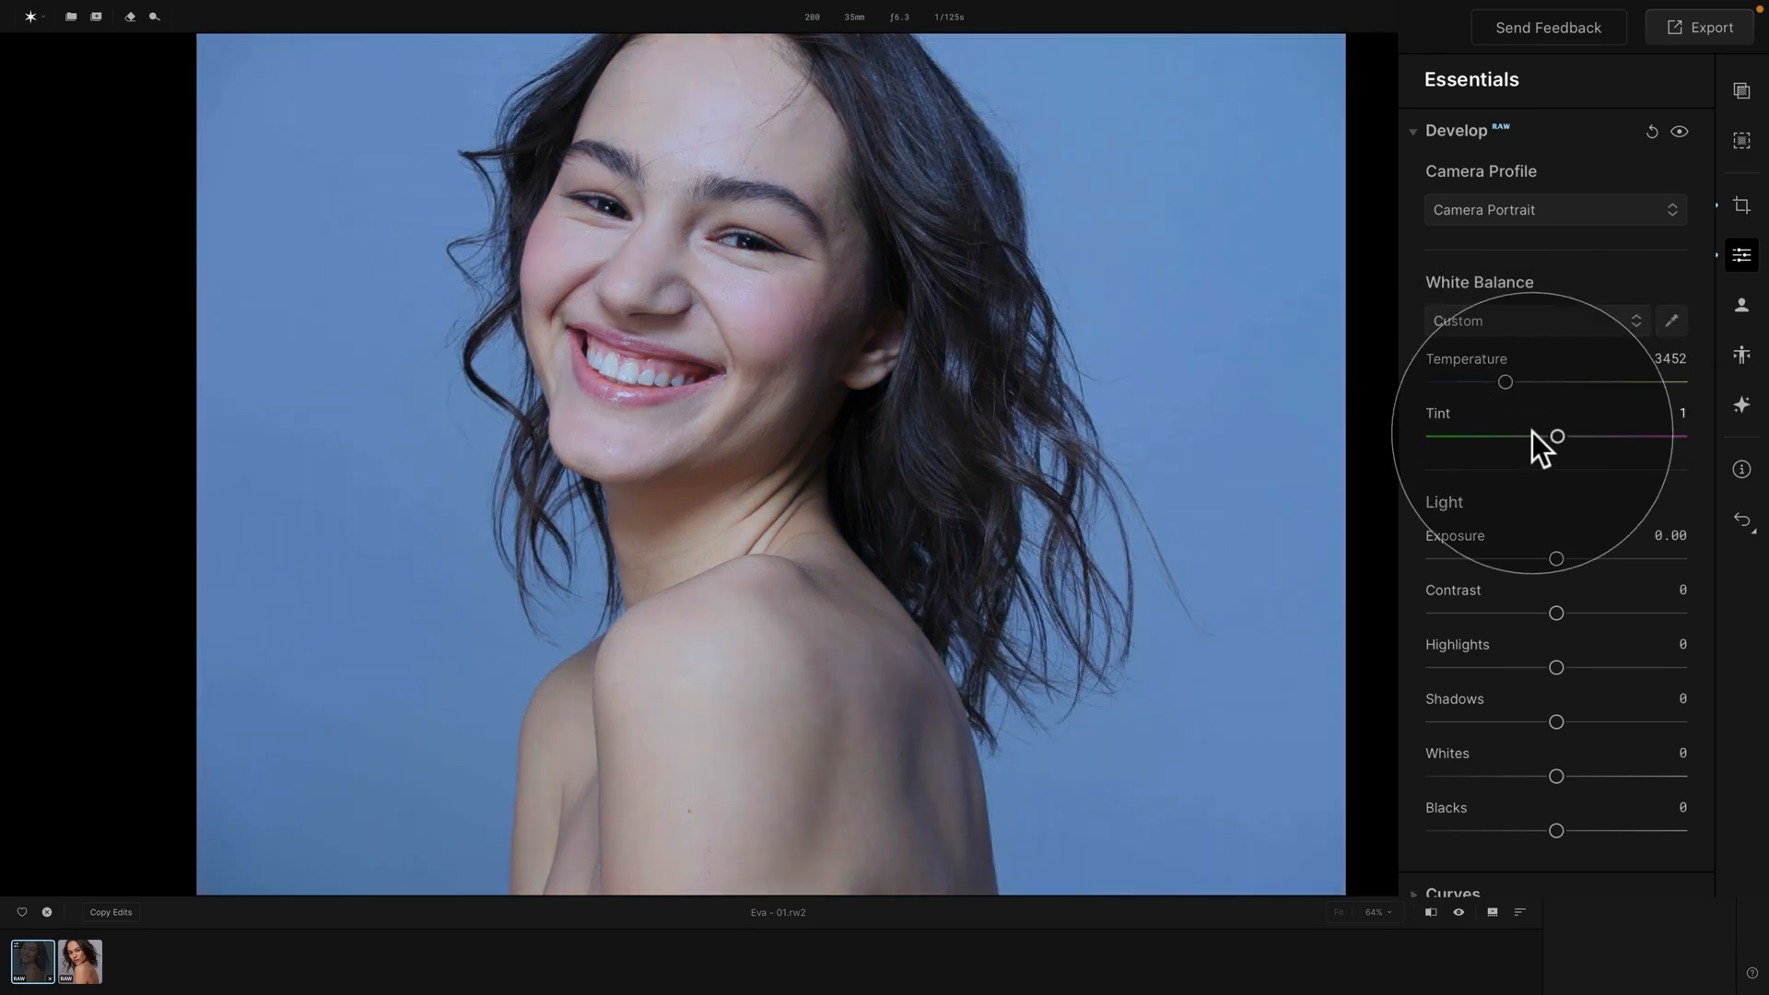
drag(1557, 435, 1519, 434)
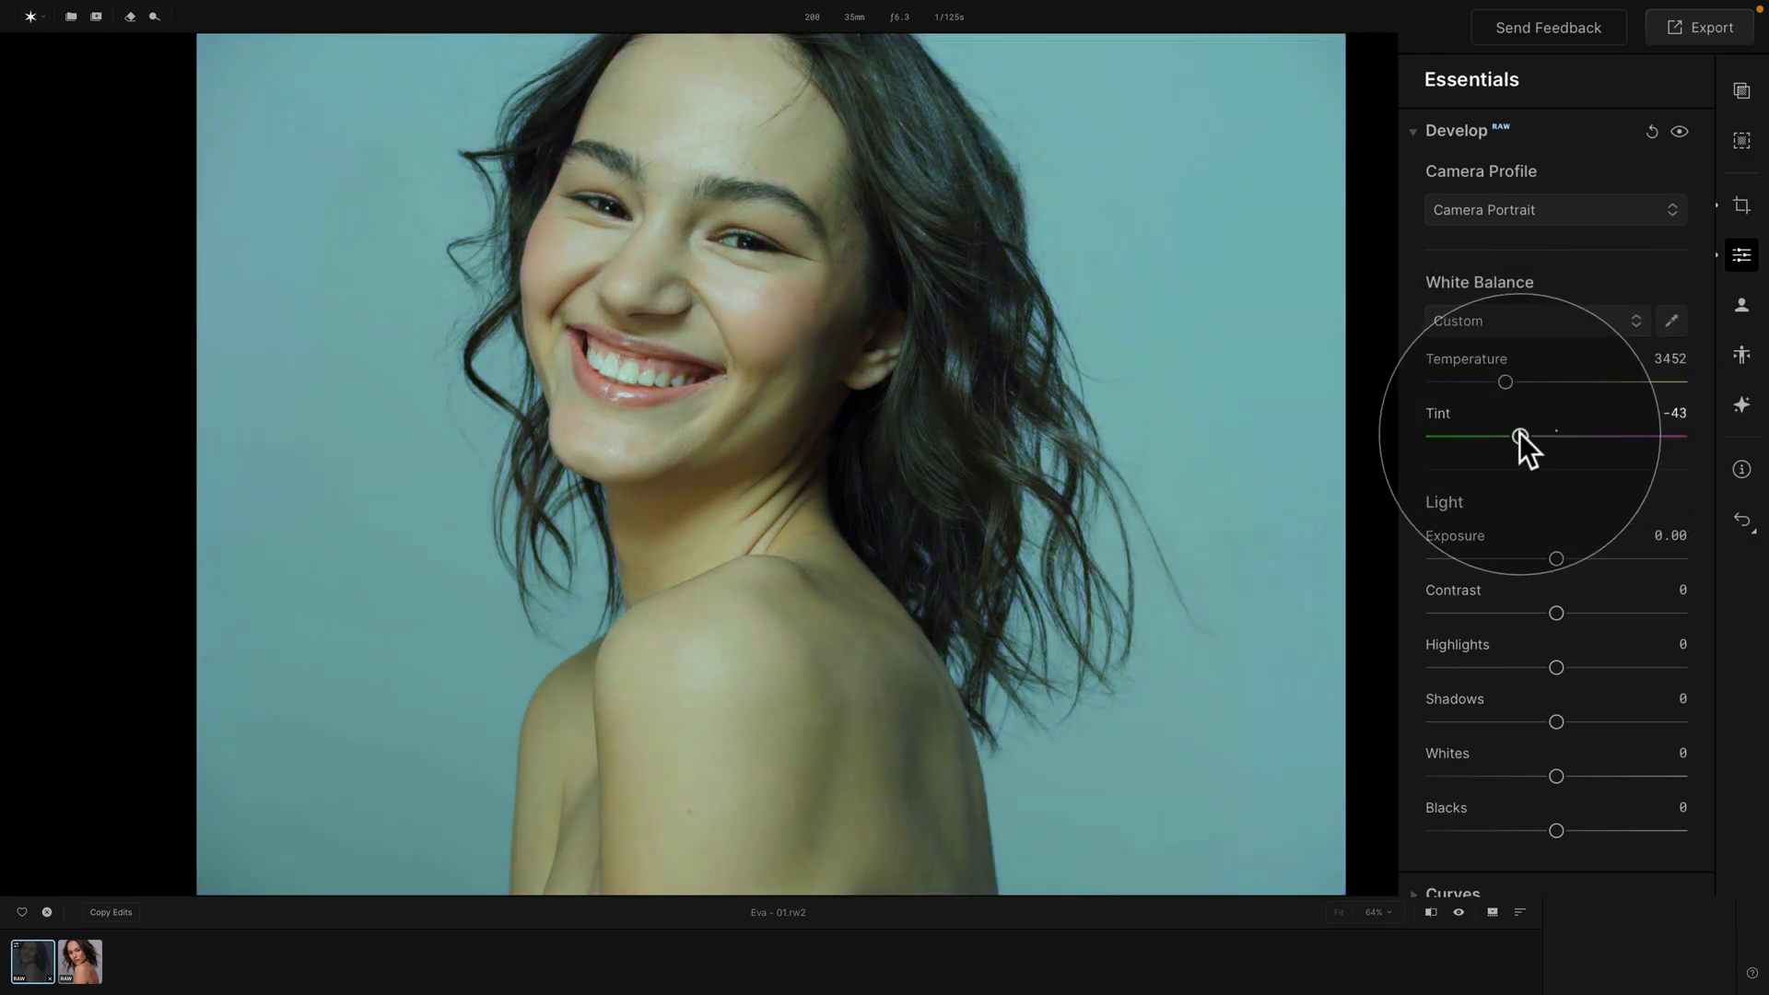
double_click(1442, 413)
double_click(1456, 362)
click(1495, 318)
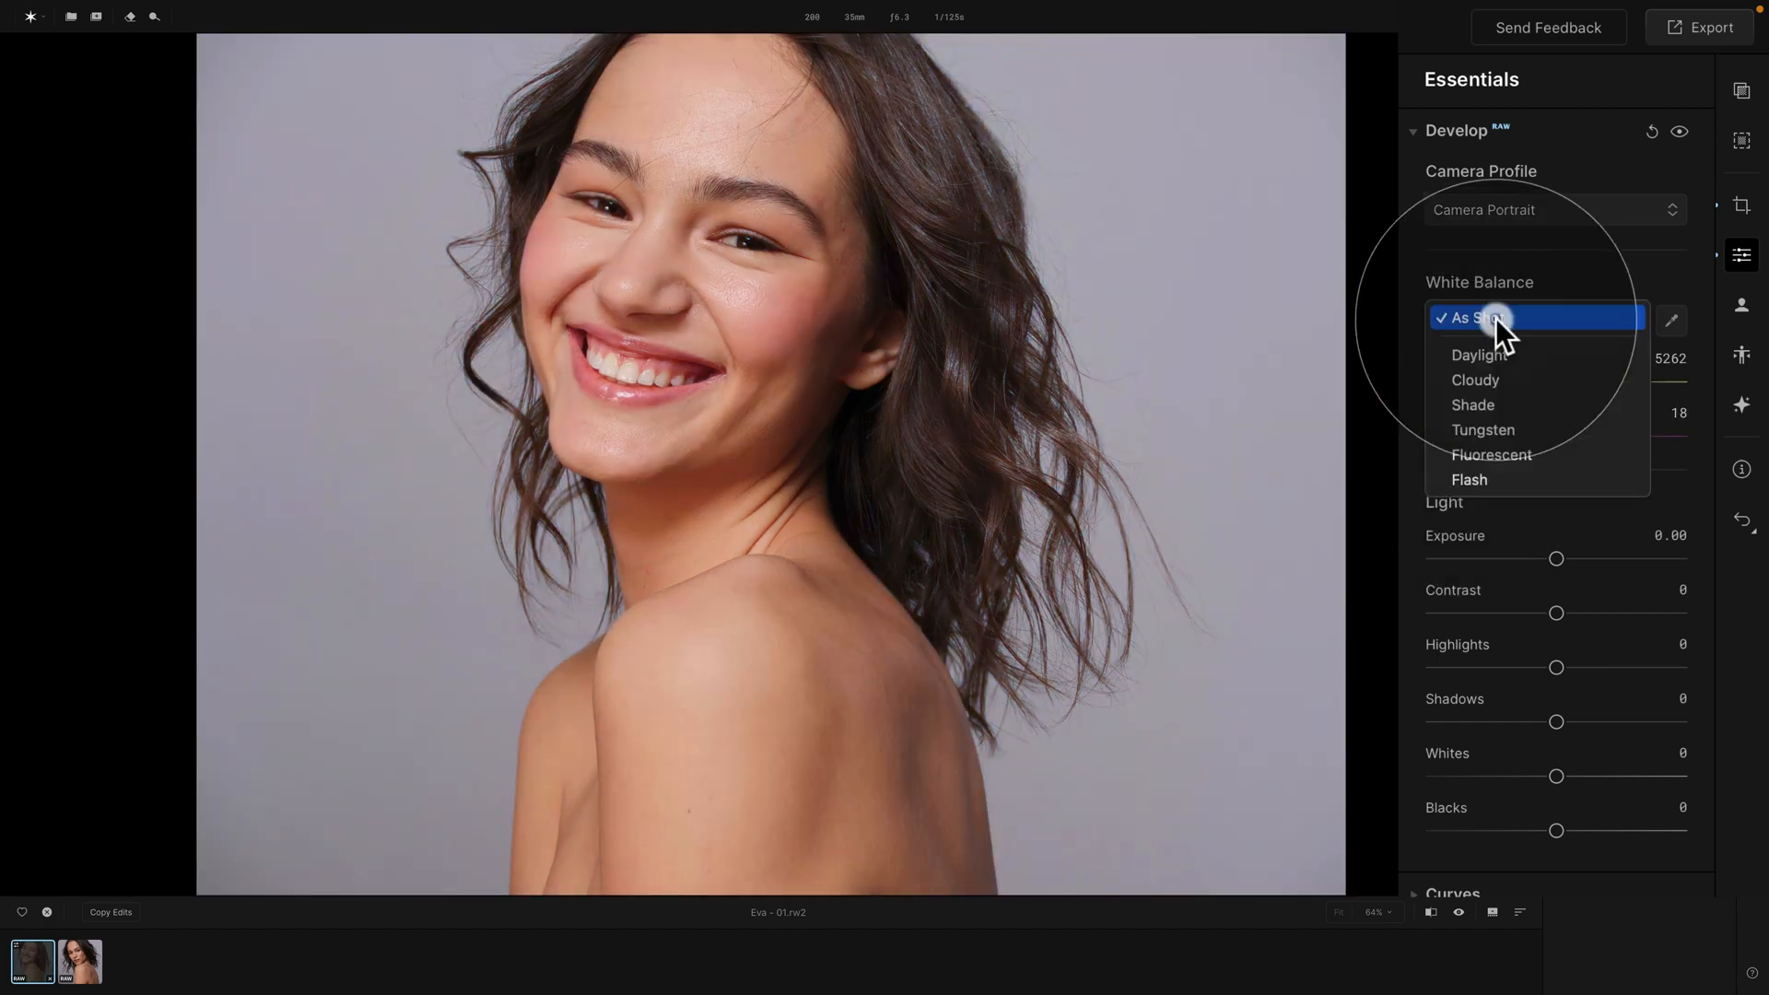
click(1498, 317)
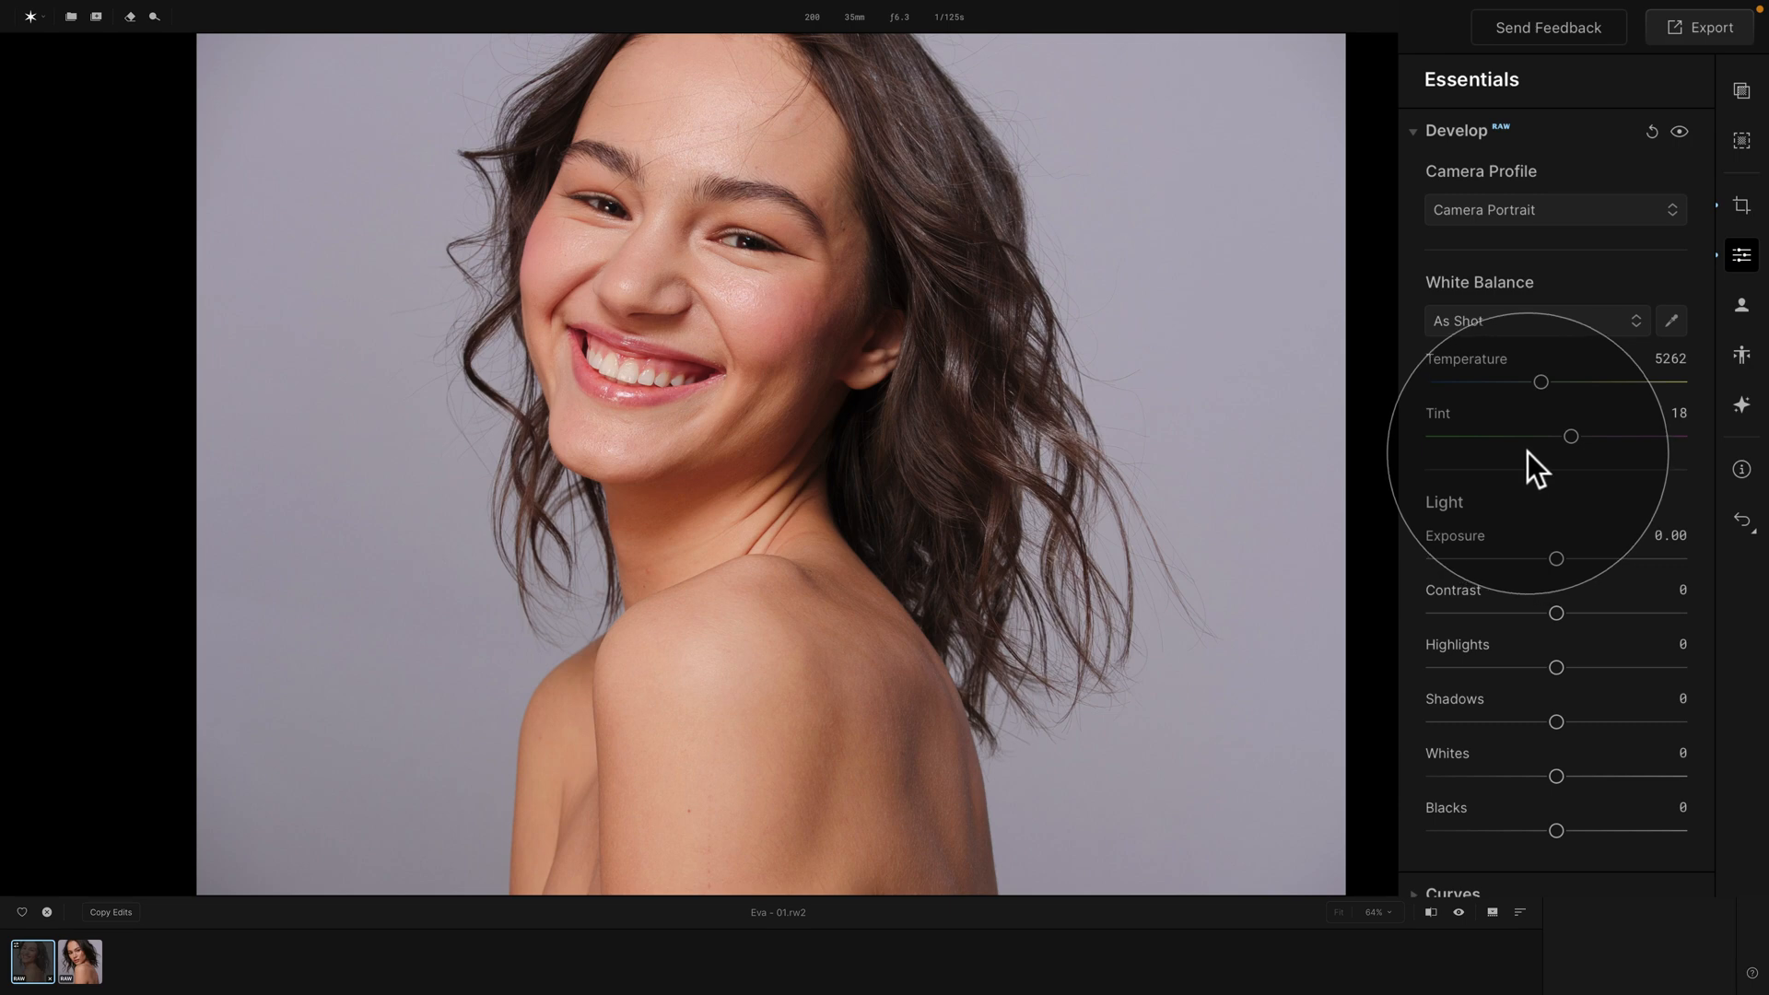
Show the histogram and cycle through its colour channel views to the single light-blue luminance graph
right_click(815, 347)
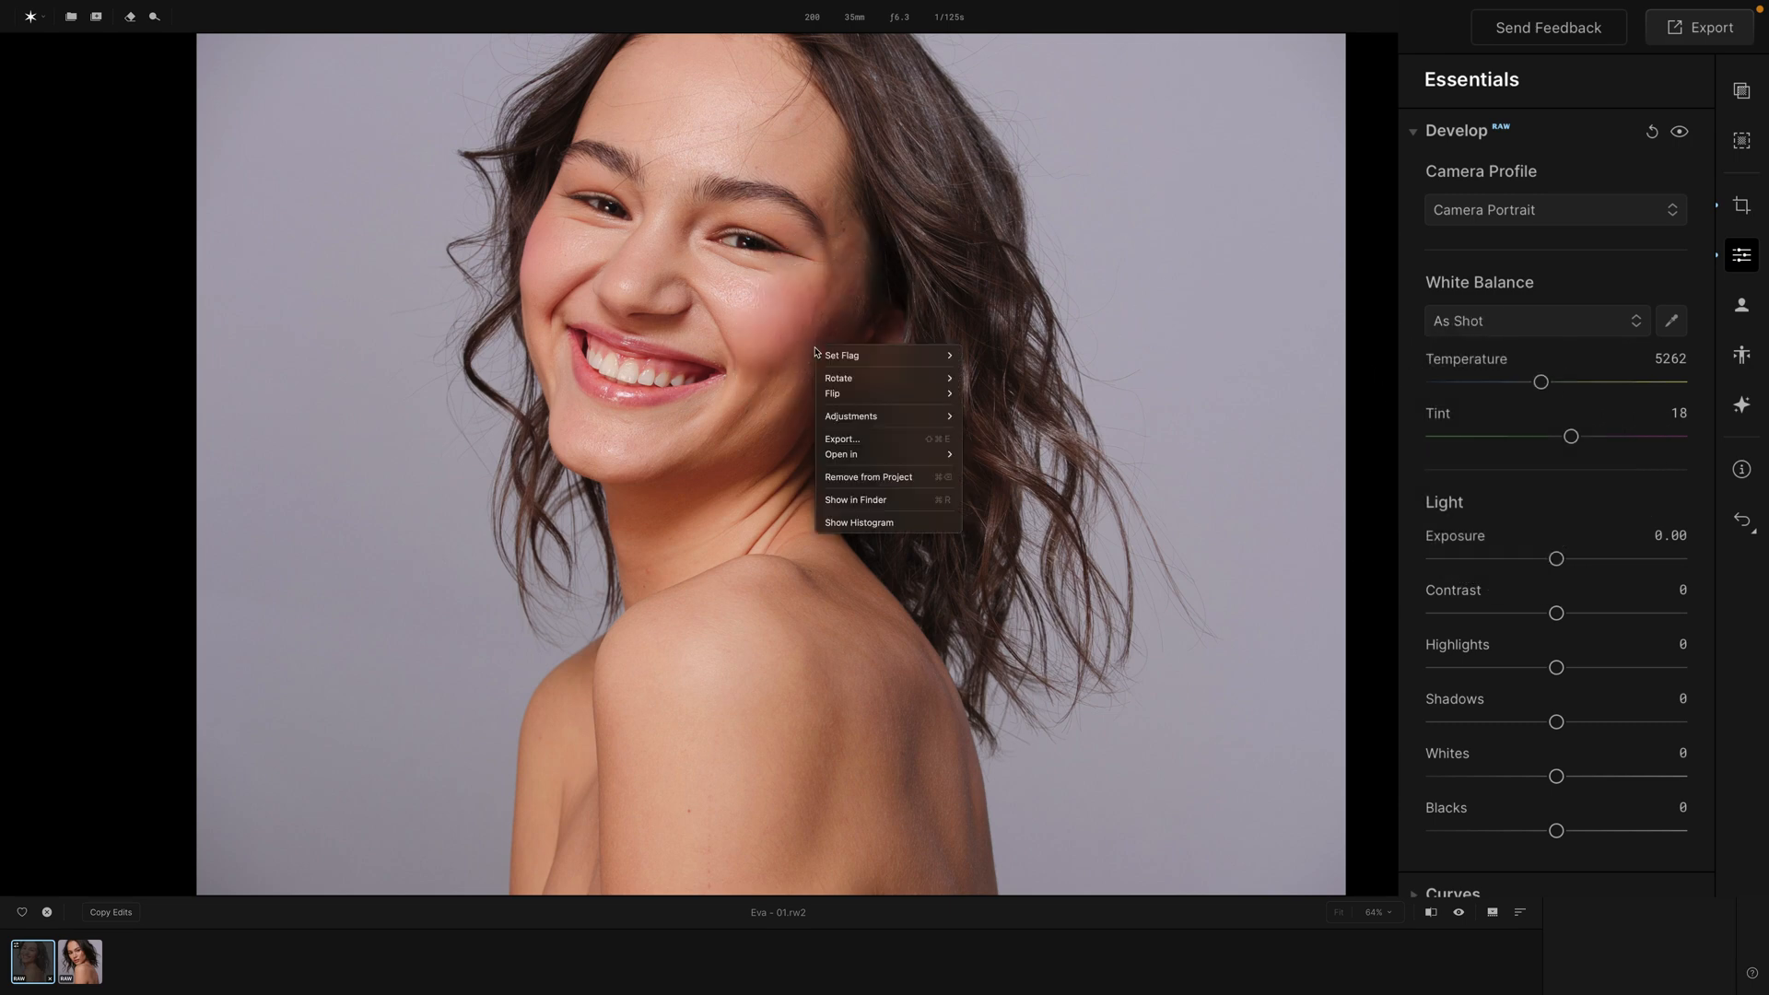
click(911, 521)
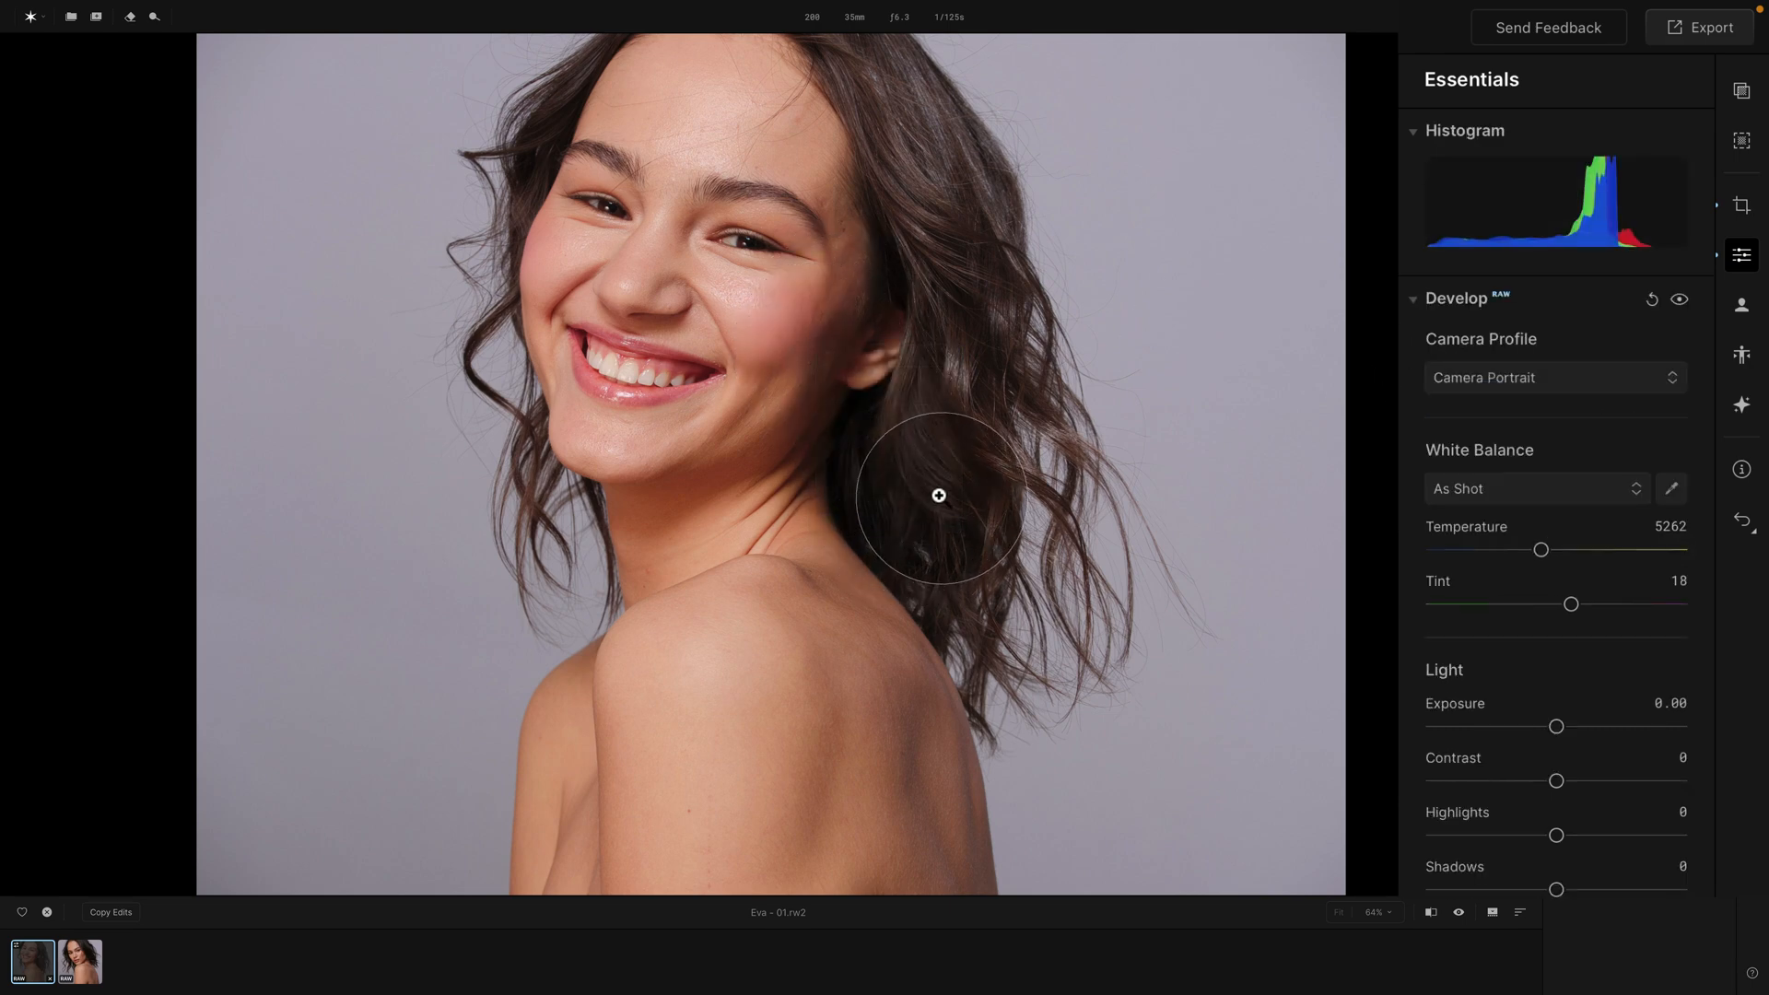
click(1565, 208)
click(1564, 199)
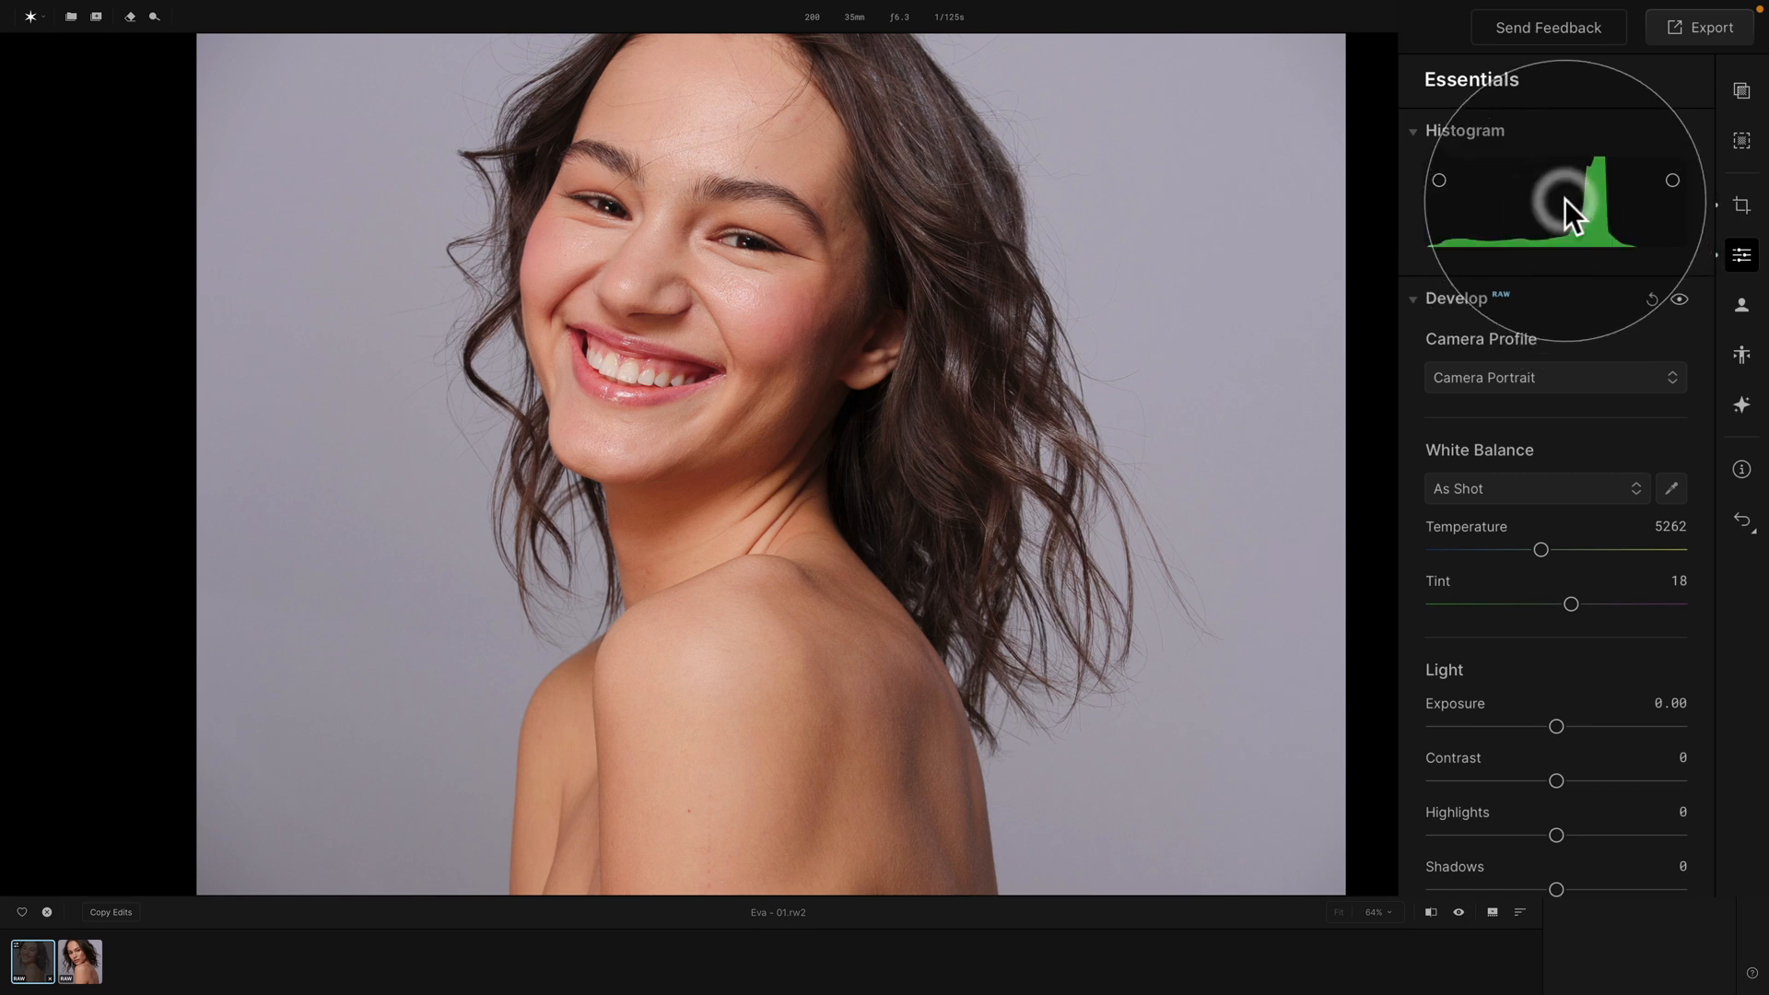
click(1564, 193)
click(1564, 193)
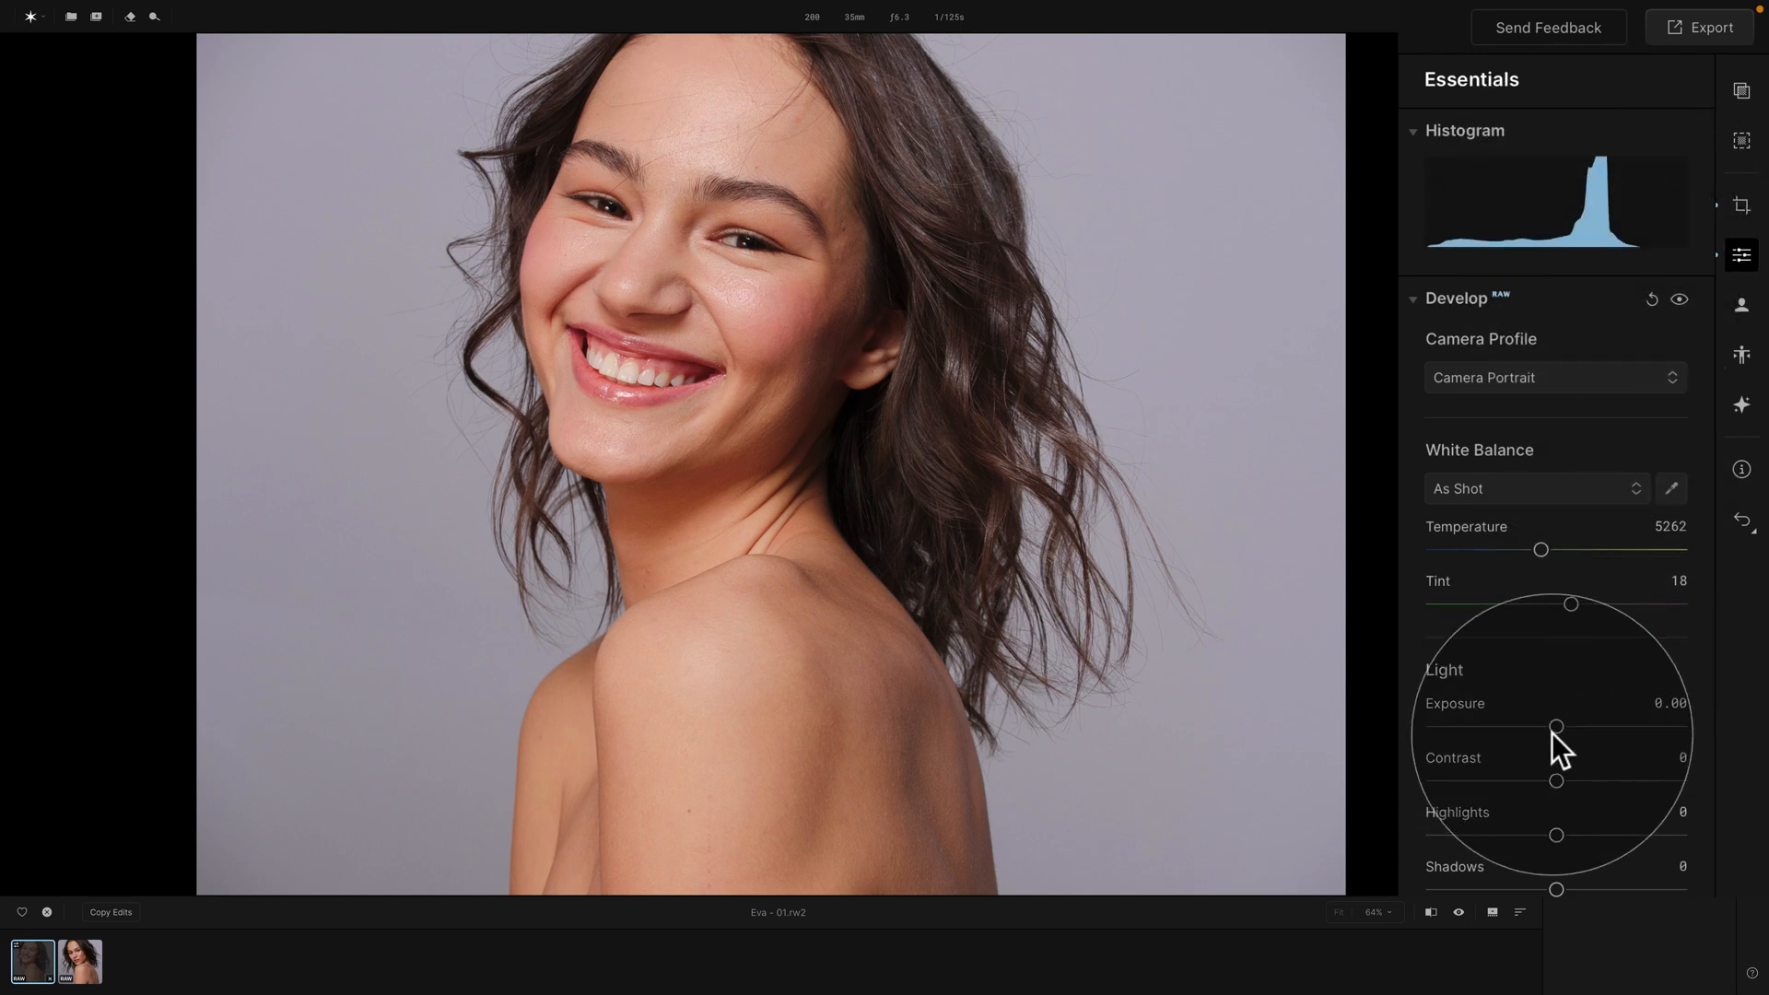
Set Exposure to -0.15, Highlights to -28, Shadows to 17, Whites to 21 and Blacks to -17 in the Develop adjustments
drag(1557, 724, 1553, 725)
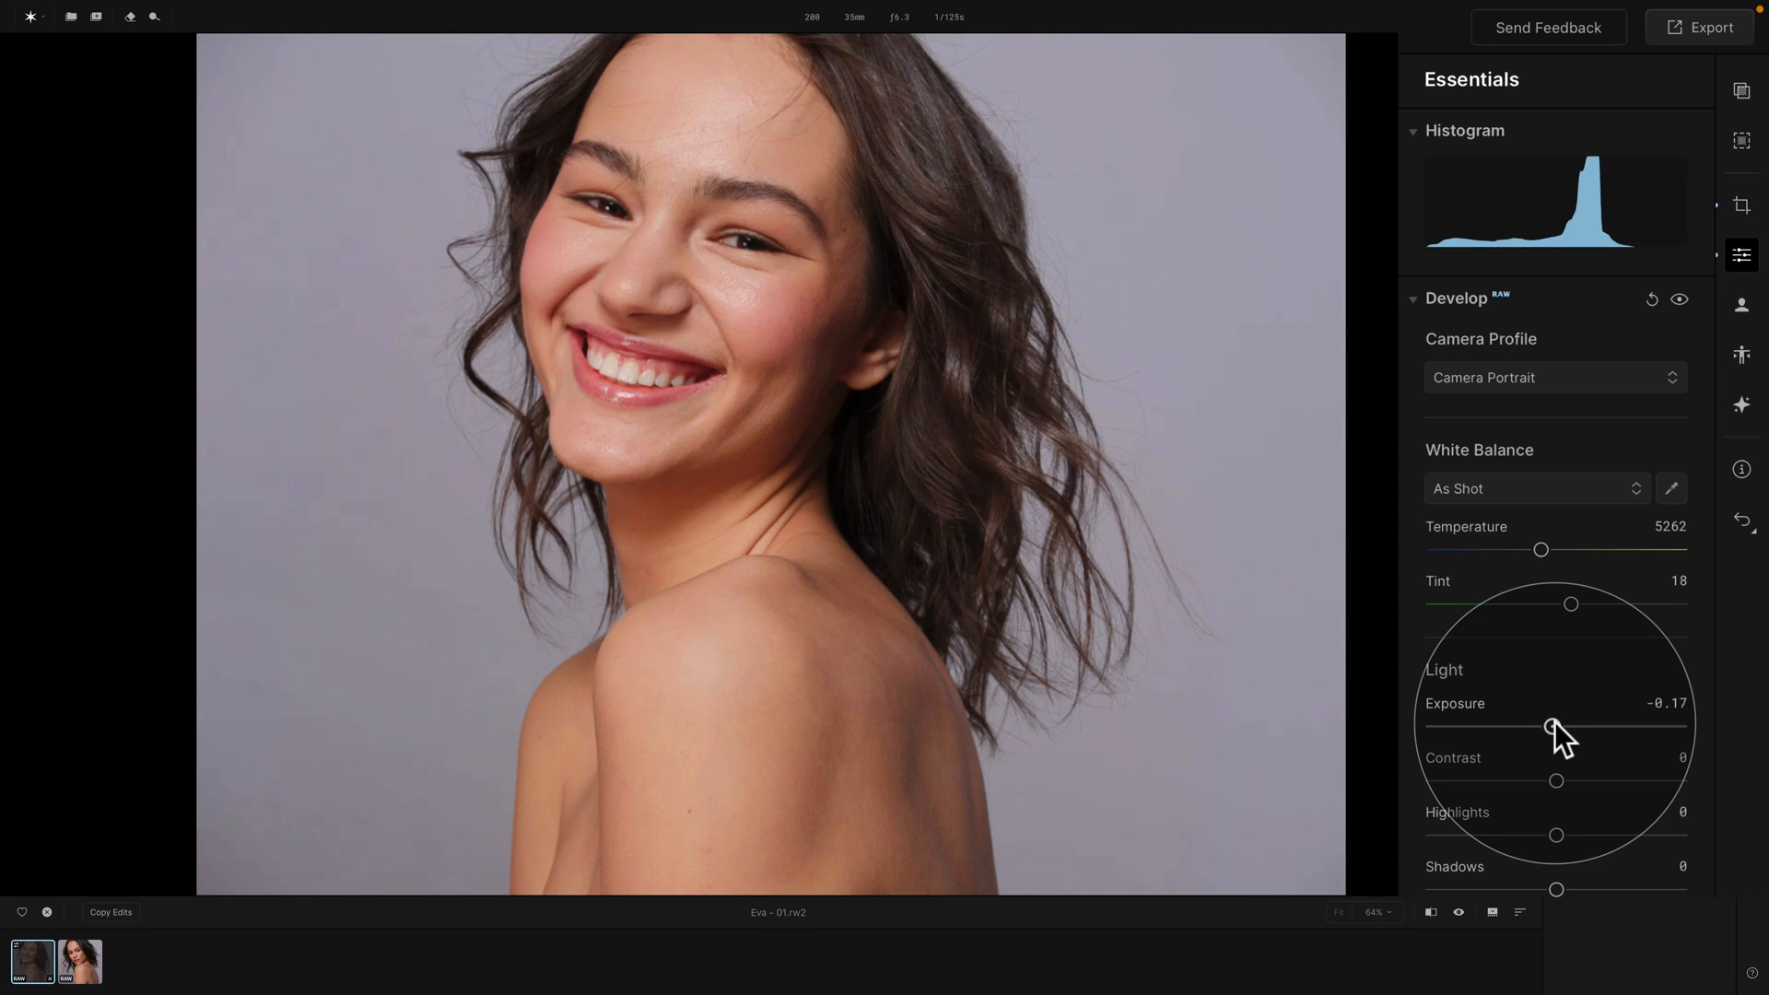
drag(1557, 834, 1579, 892)
scroll(1575, 866, down, 2)
drag(1556, 830, 1535, 879)
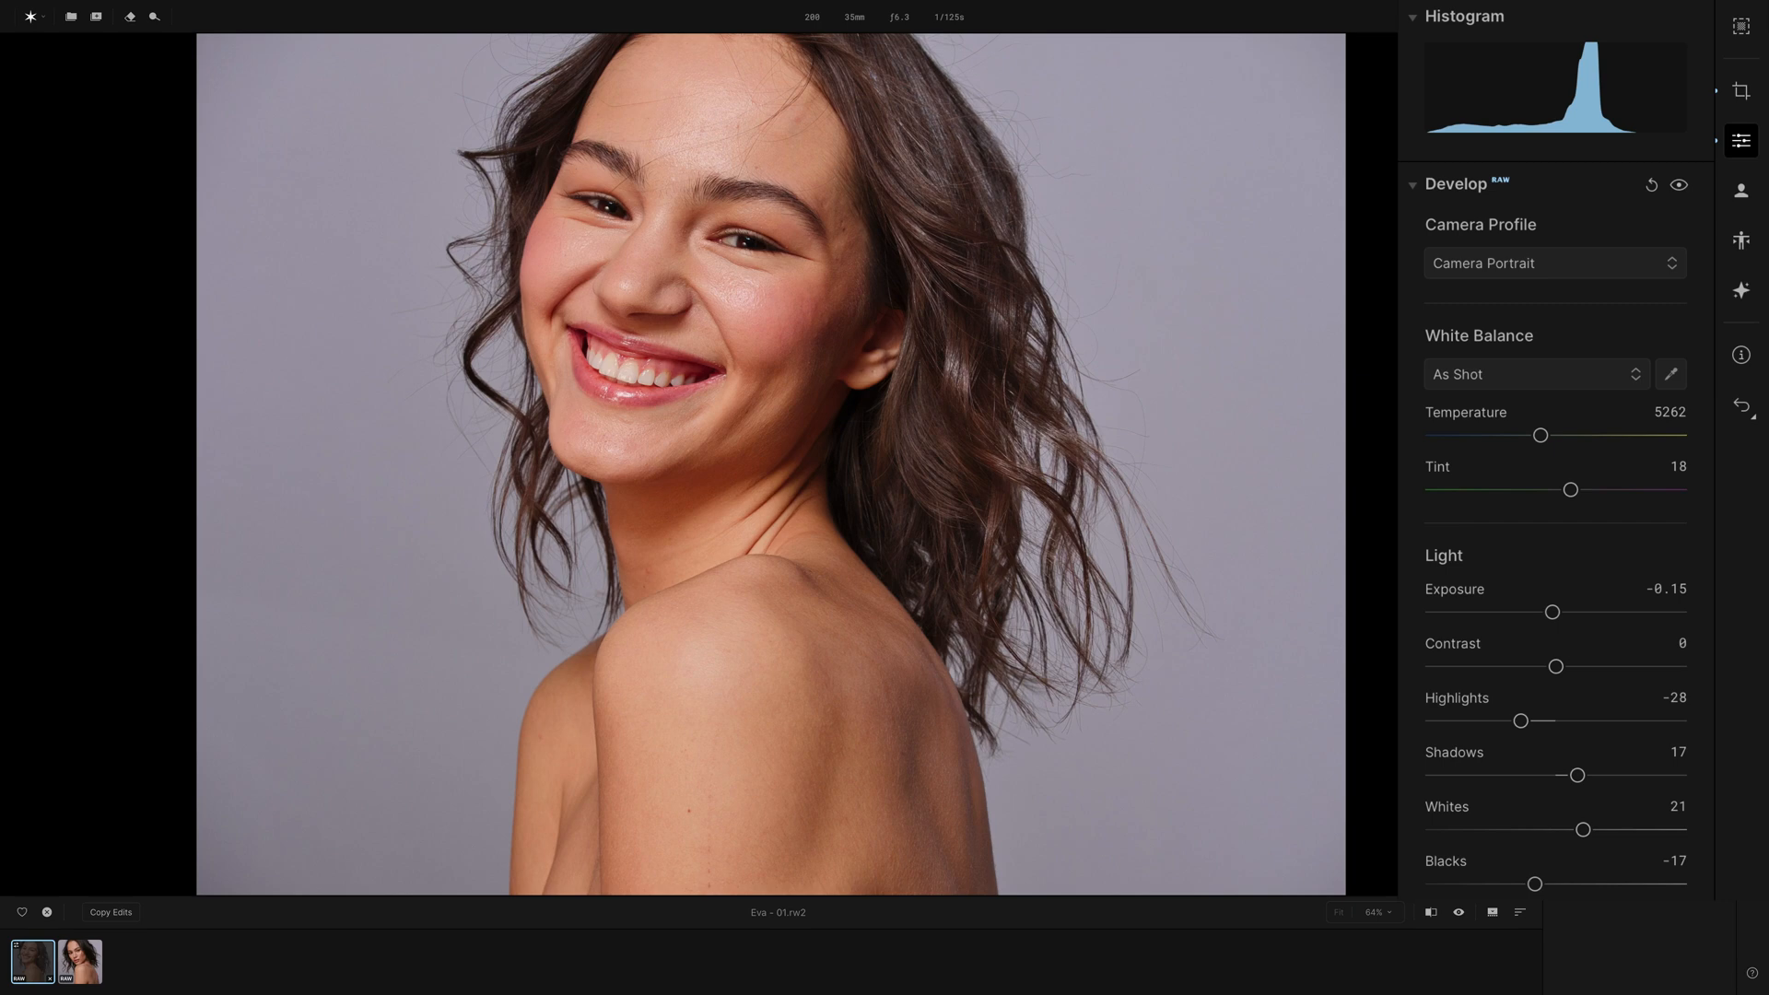
Set the photo's Vibrance to -2, and try a Saturation change before resetting it to 0
click(1452, 184)
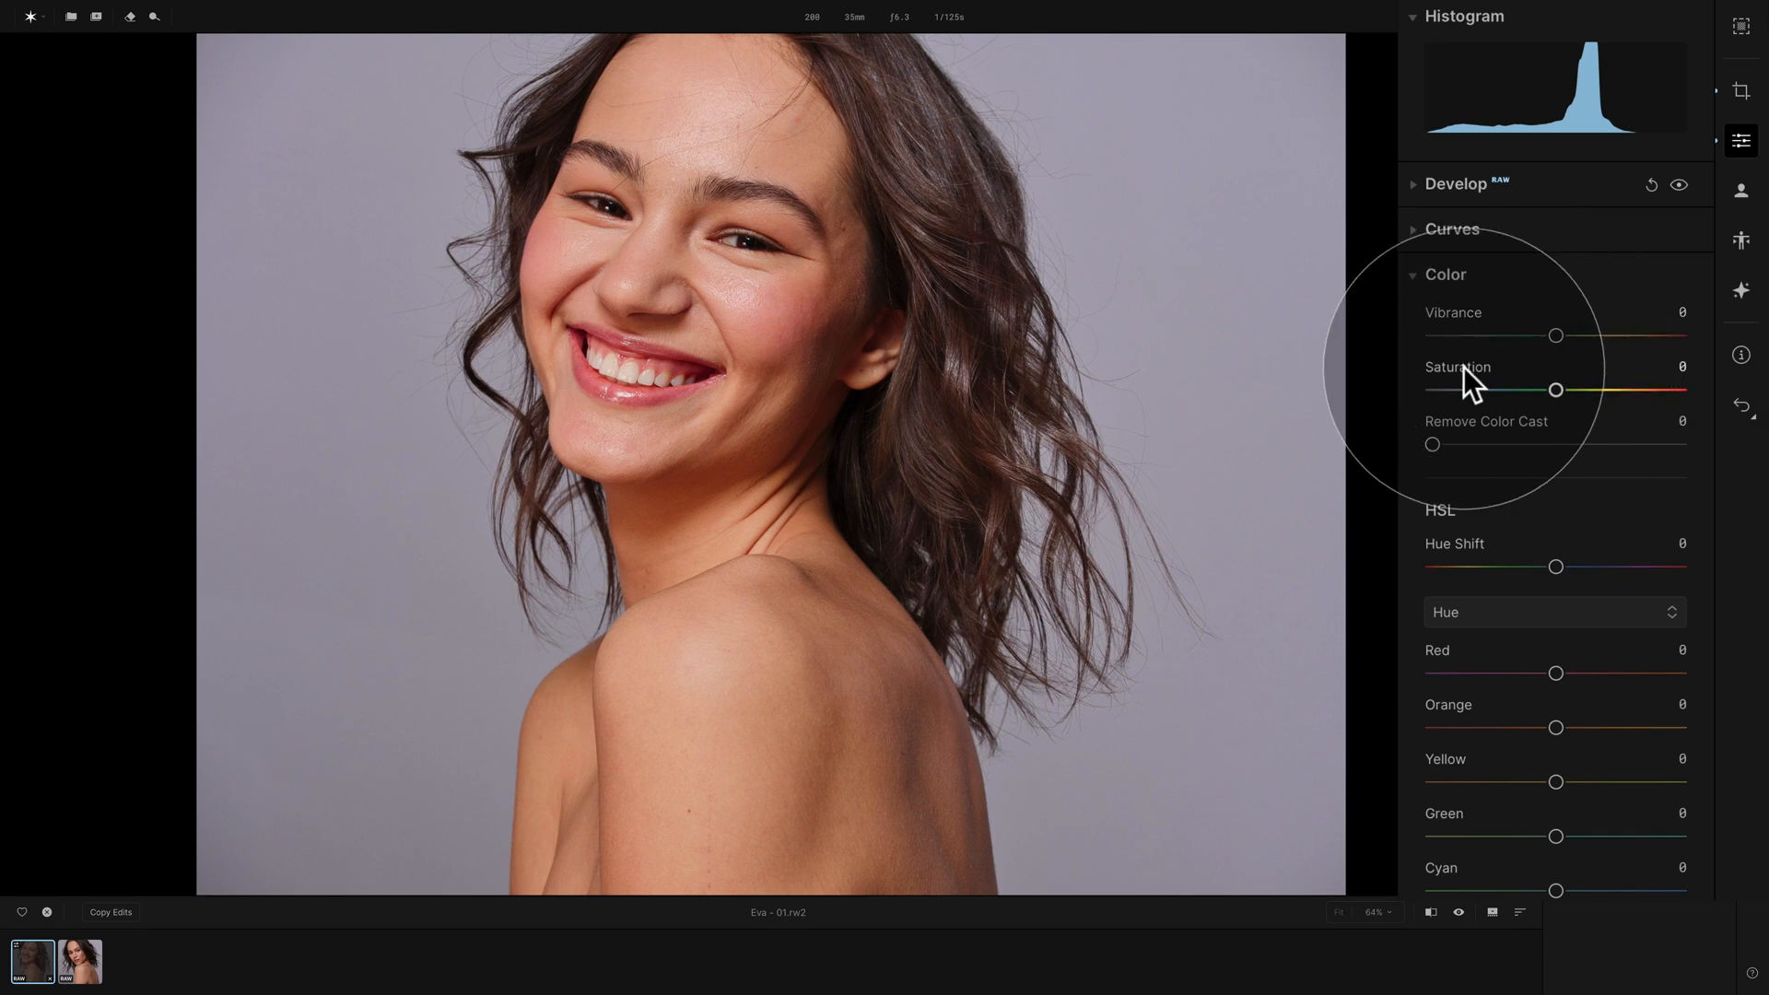
click(1552, 337)
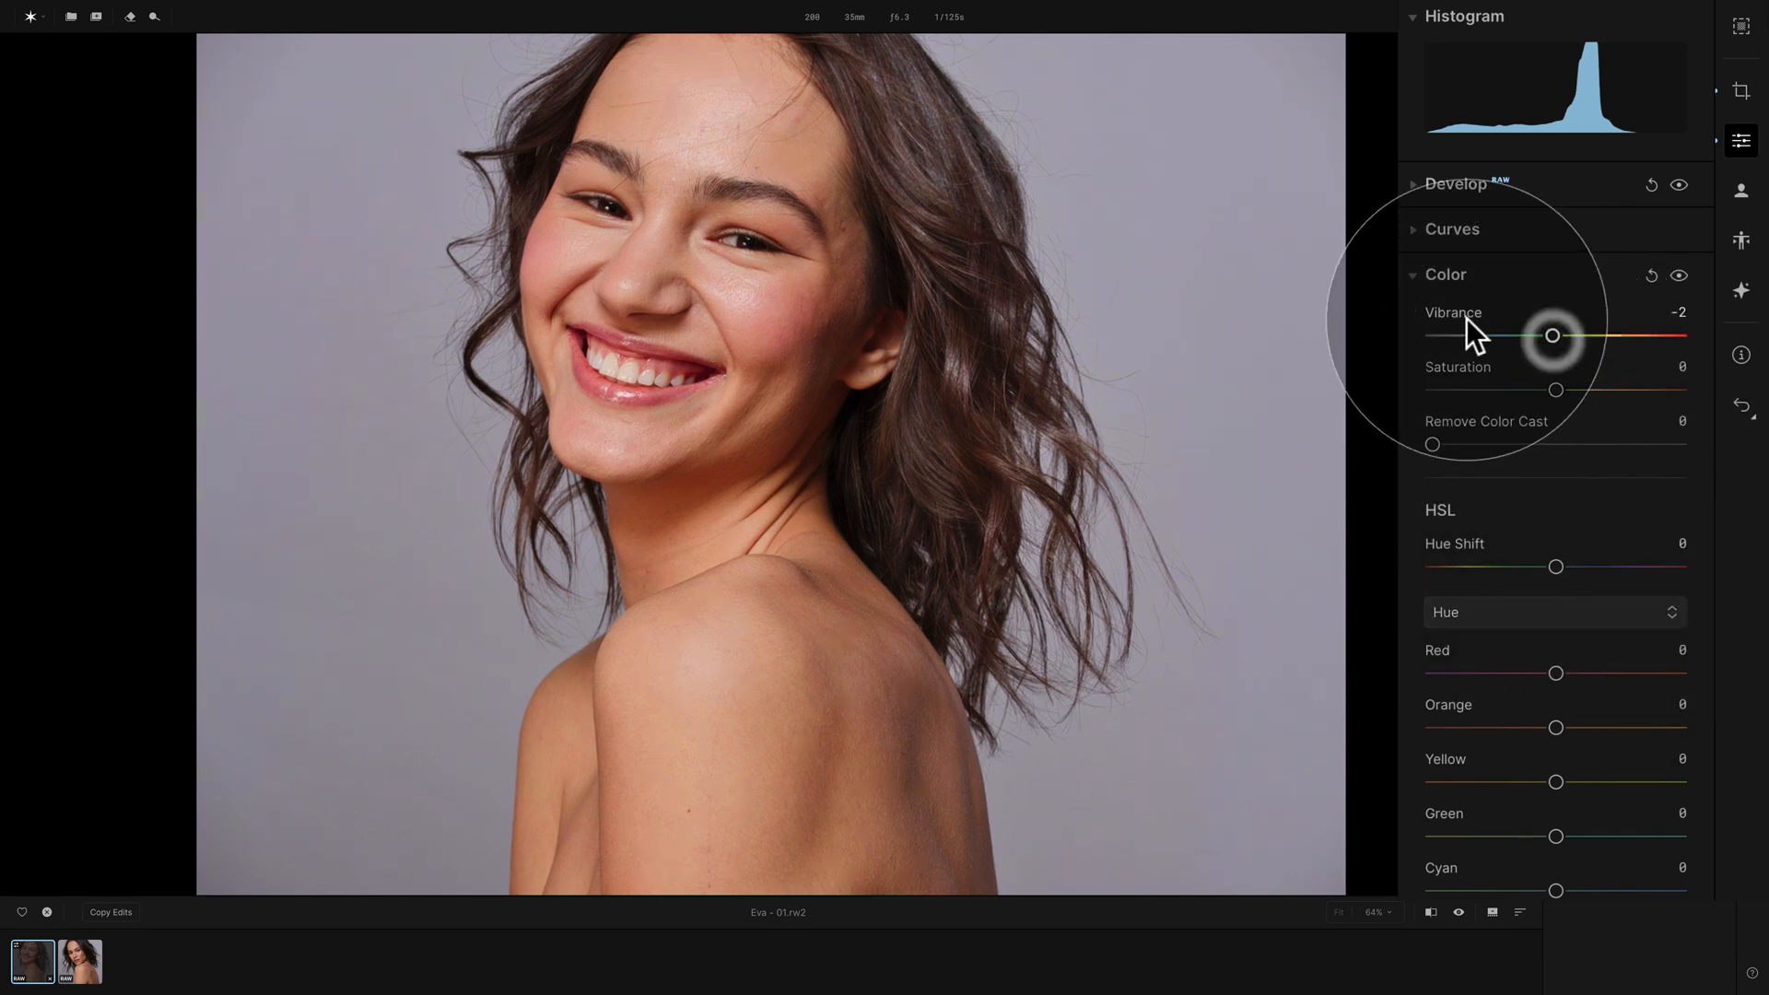
drag(1556, 387, 1554, 392)
double_click(1478, 370)
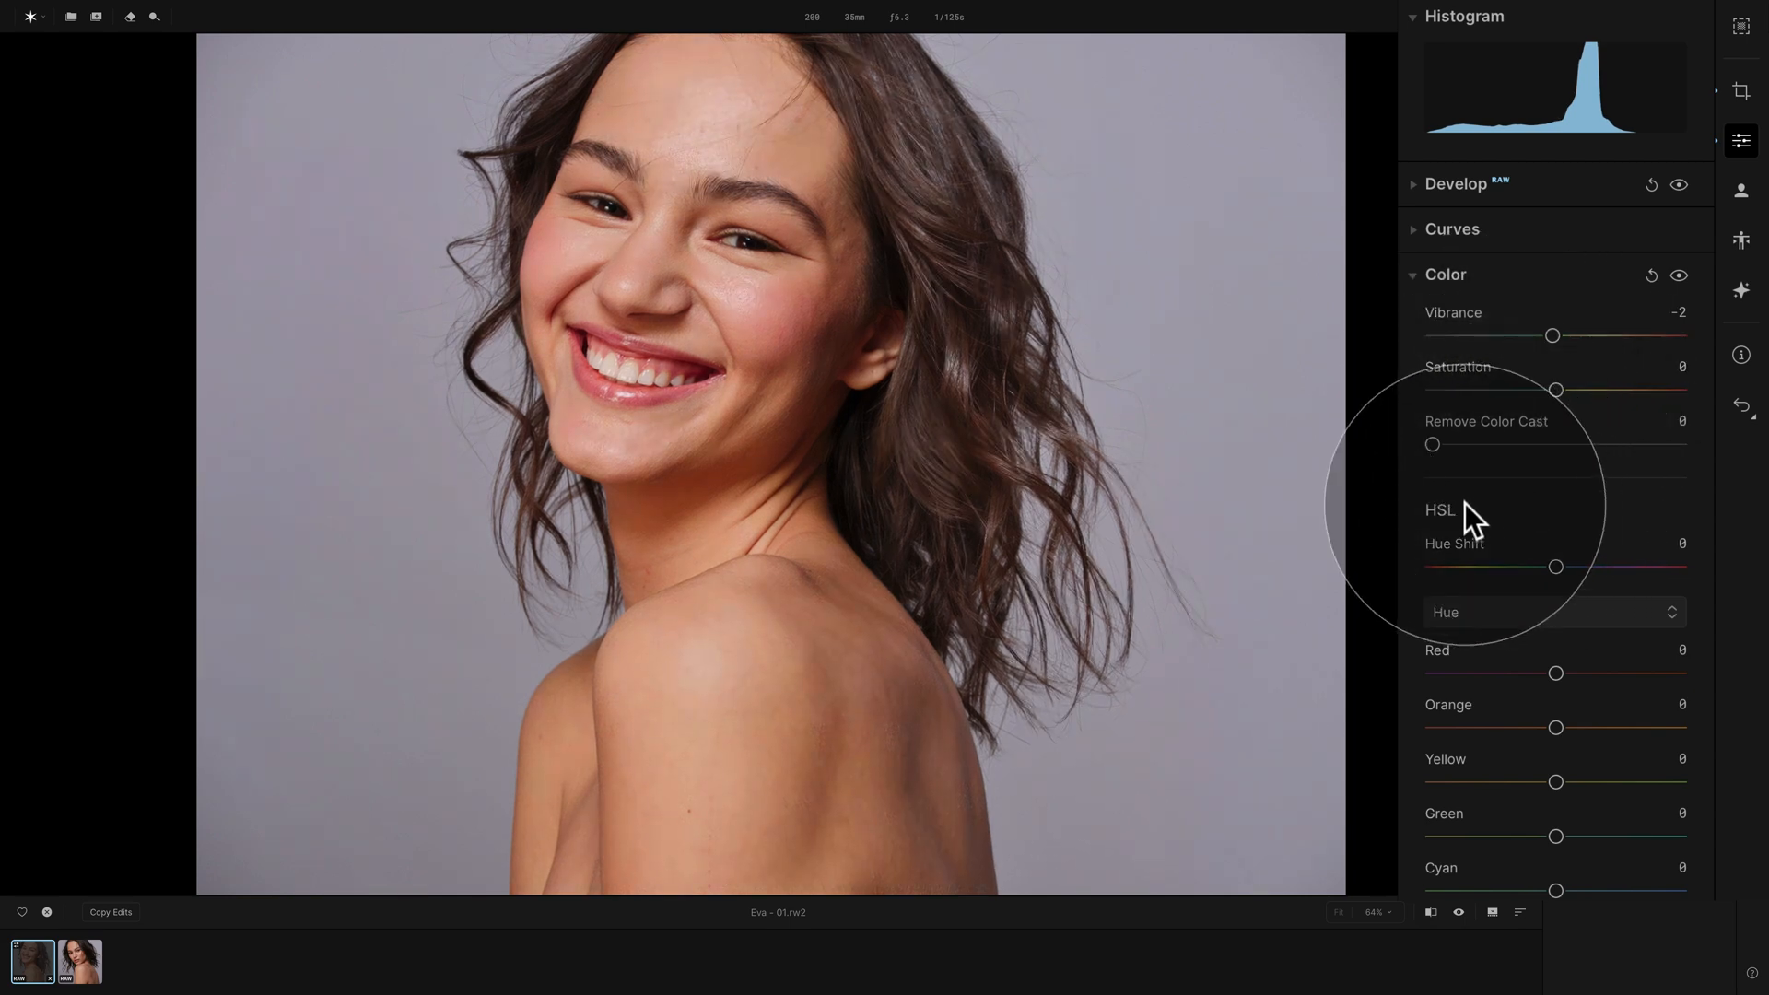
Try HSL saturation values of Red 7, Orange 16 and Yellow 11, and reset all three to 0
click(1571, 610)
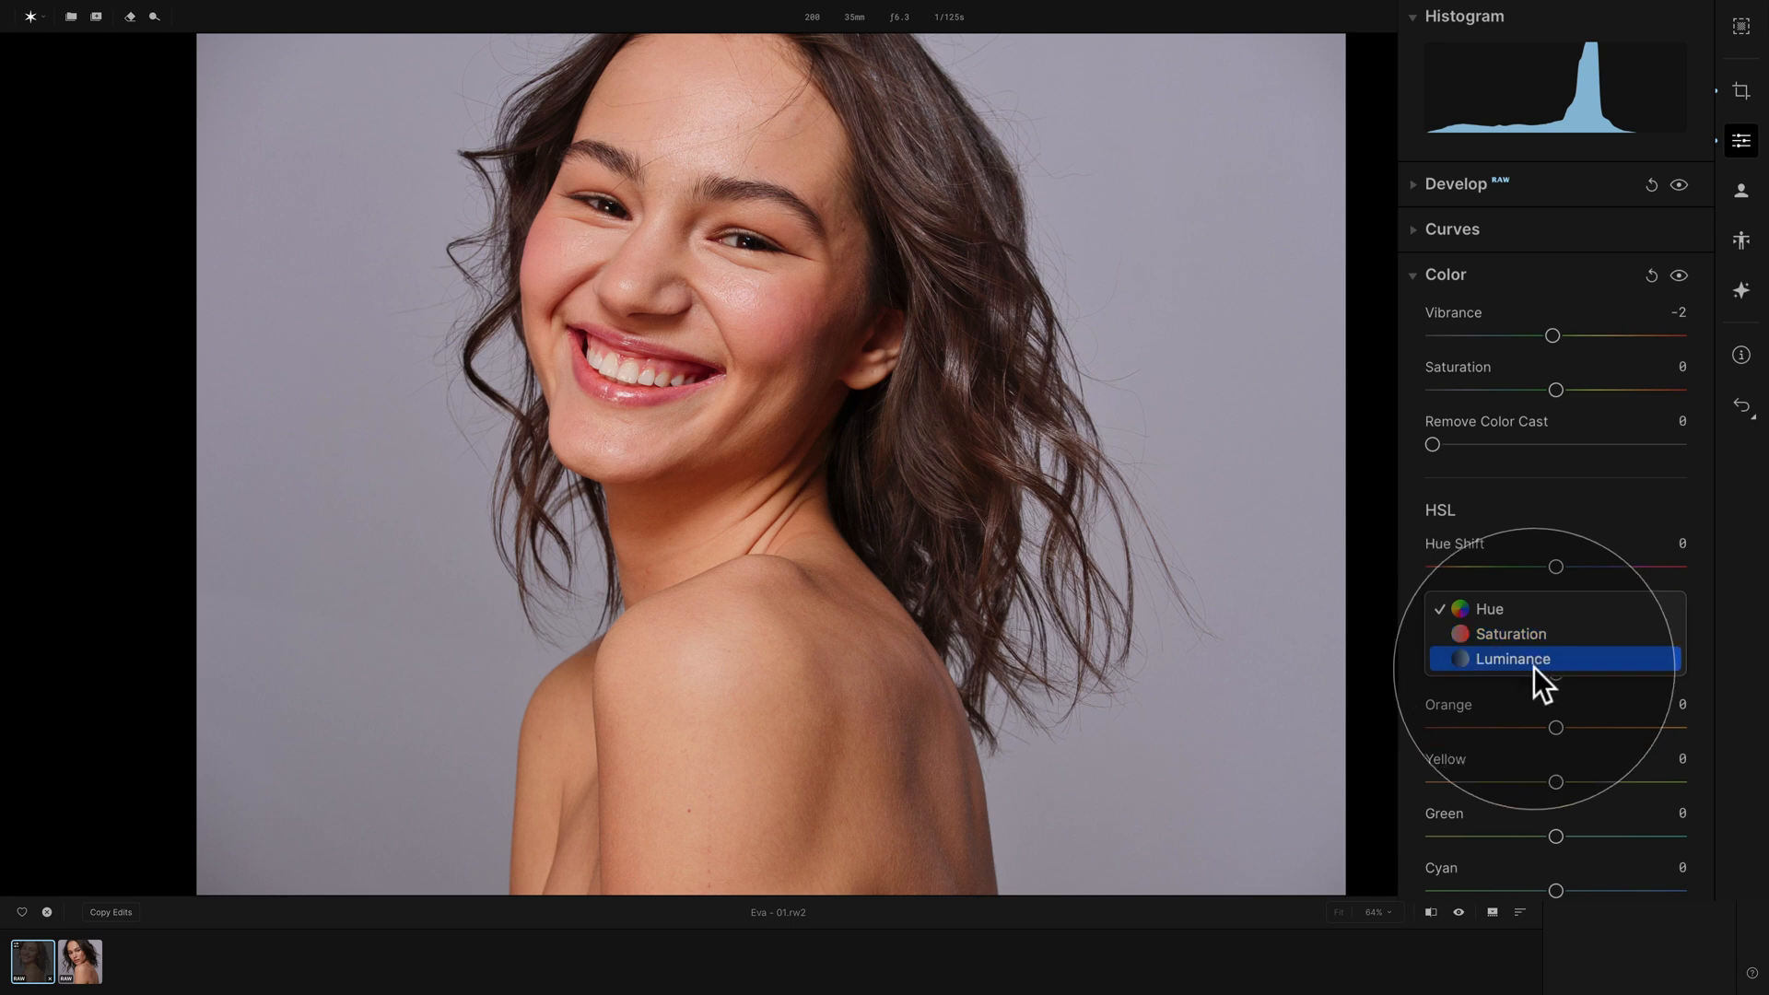
click(1533, 636)
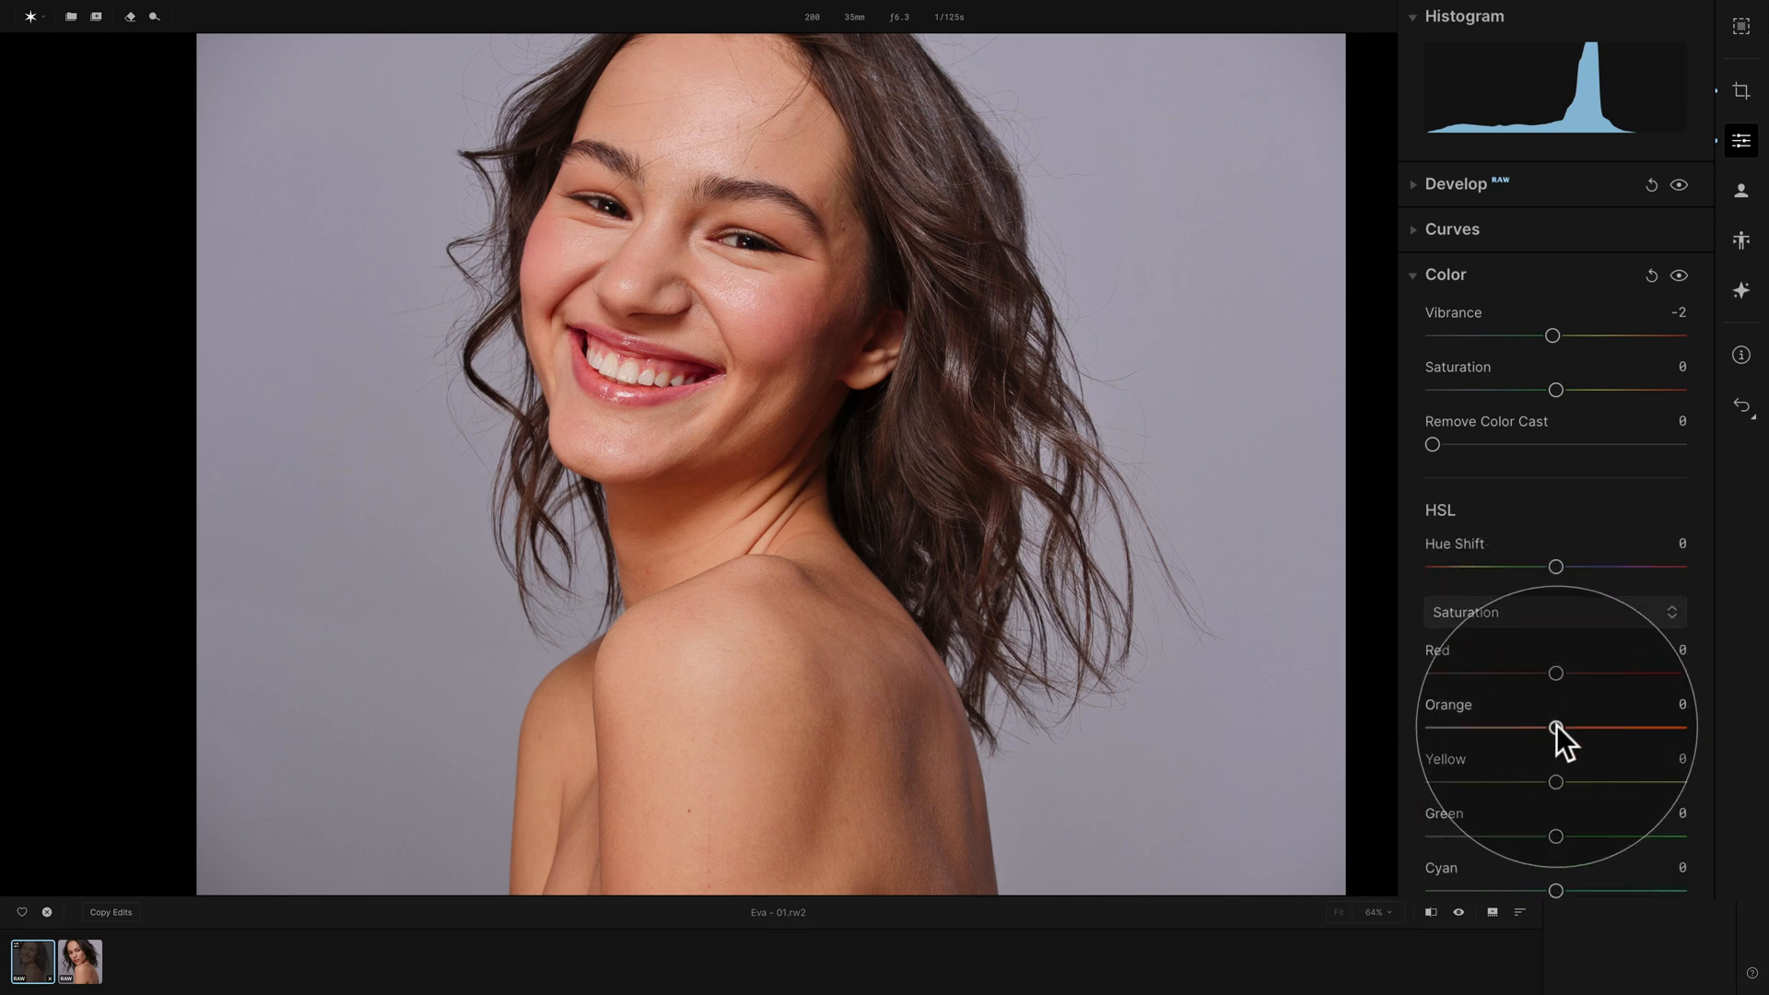
drag(1554, 726, 1561, 675)
drag(1557, 779, 1569, 772)
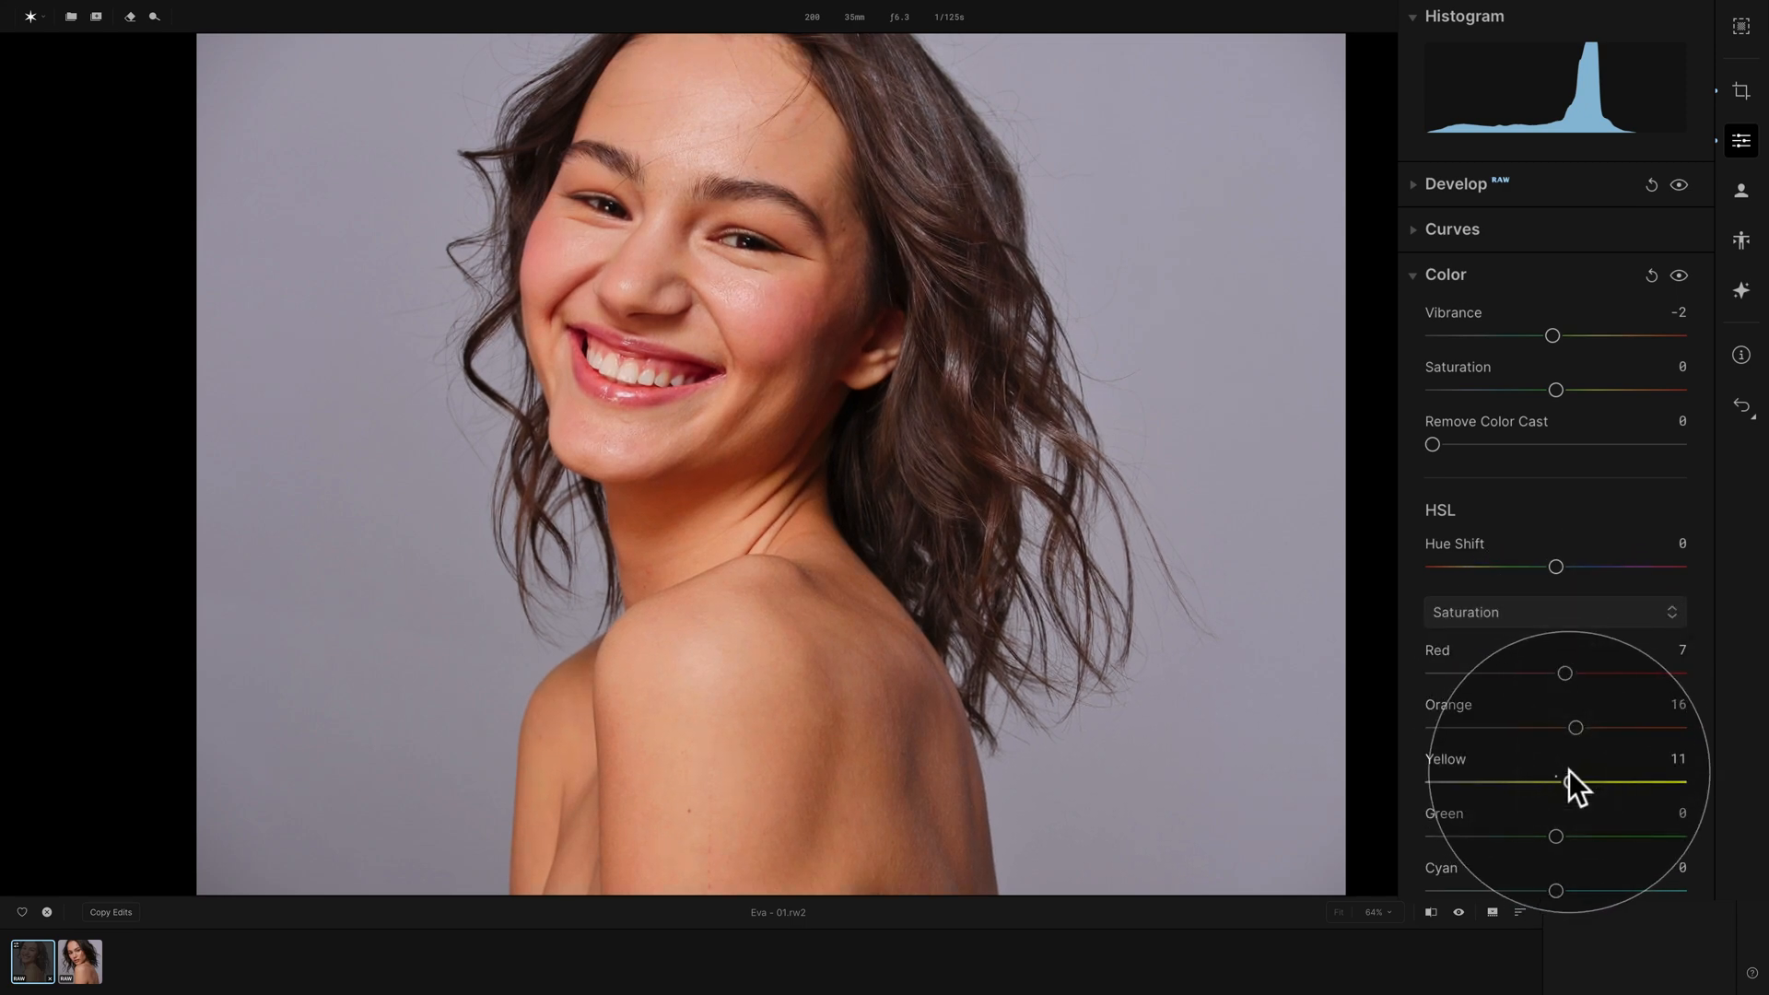
double_click(1443, 703)
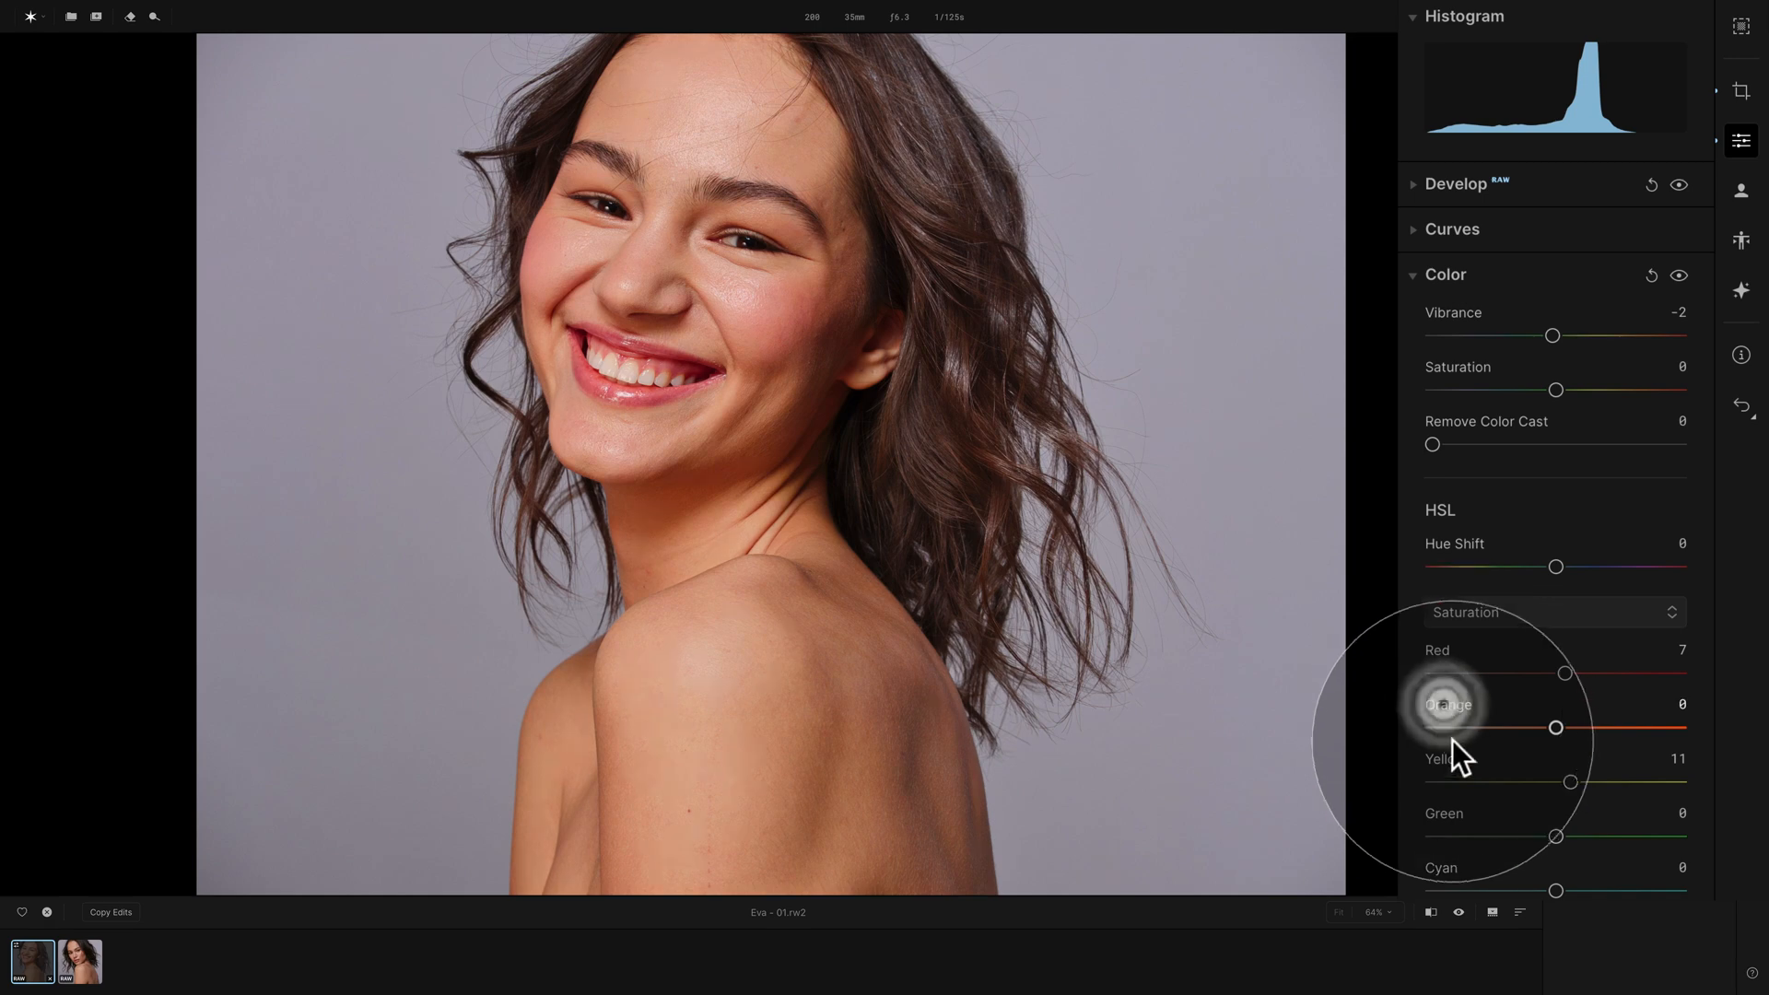
double_click(1453, 765)
double_click(1432, 658)
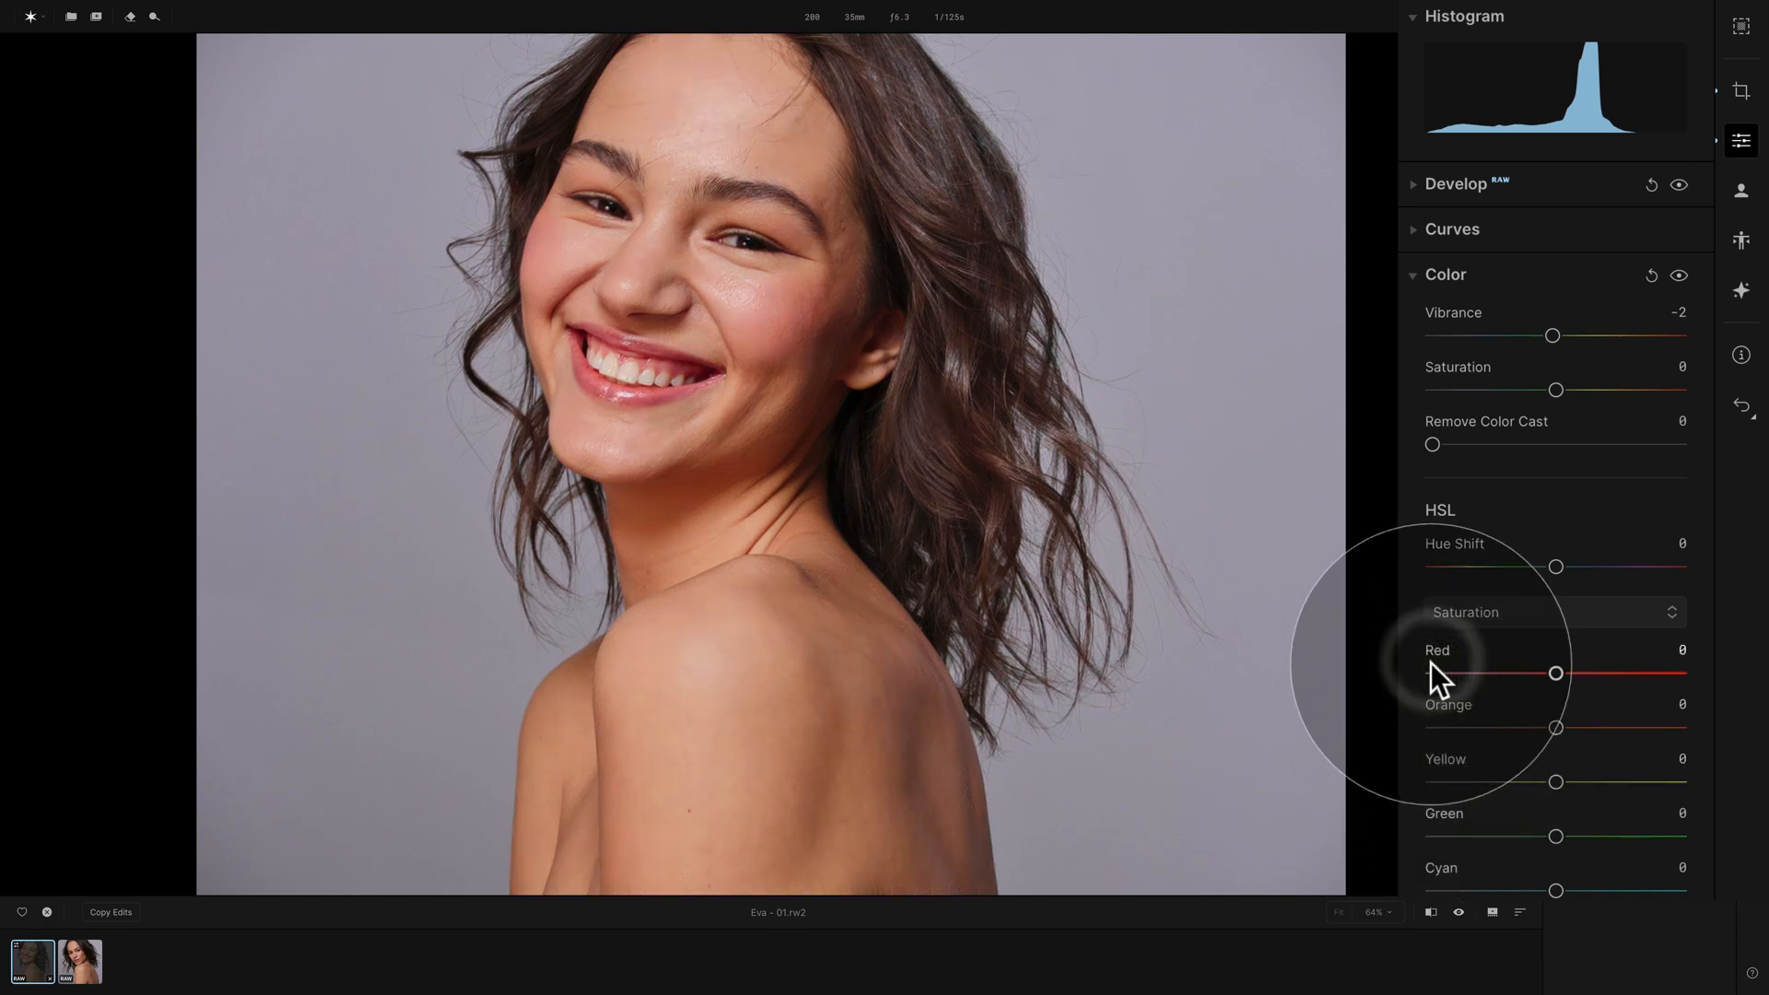
Set the Sharpen amount to 20 with the woman's face viewed at 100%
click(1445, 277)
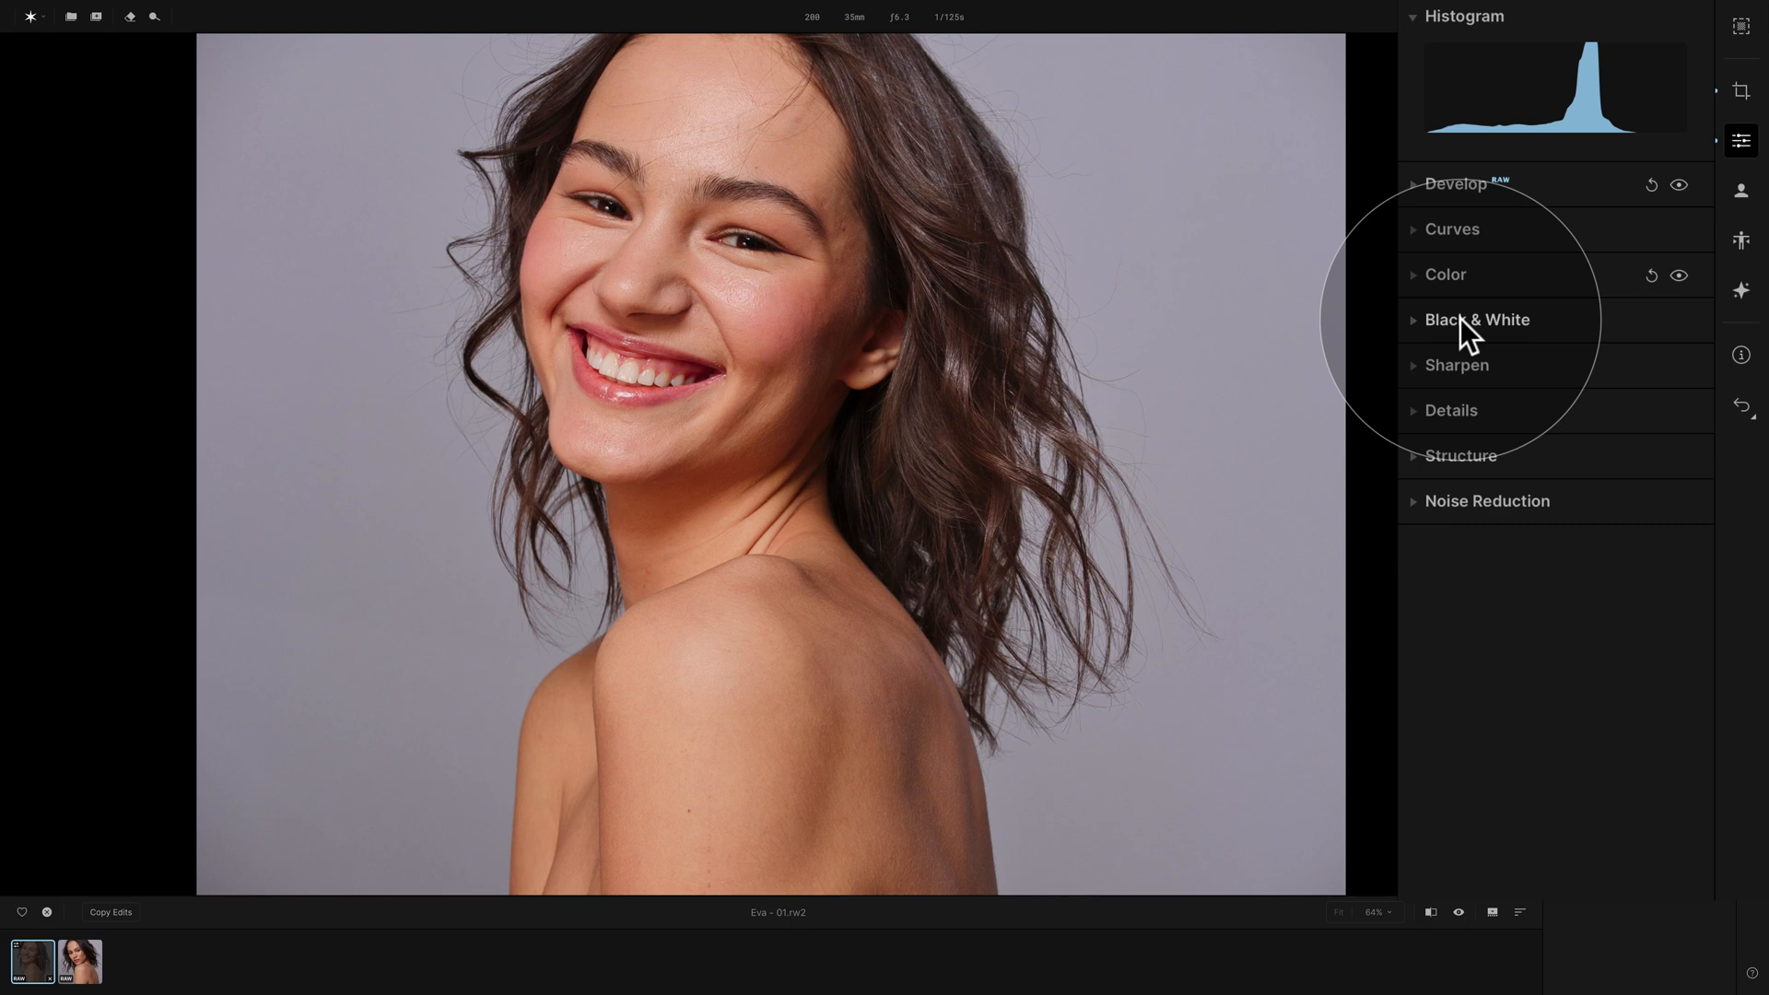
click(1472, 363)
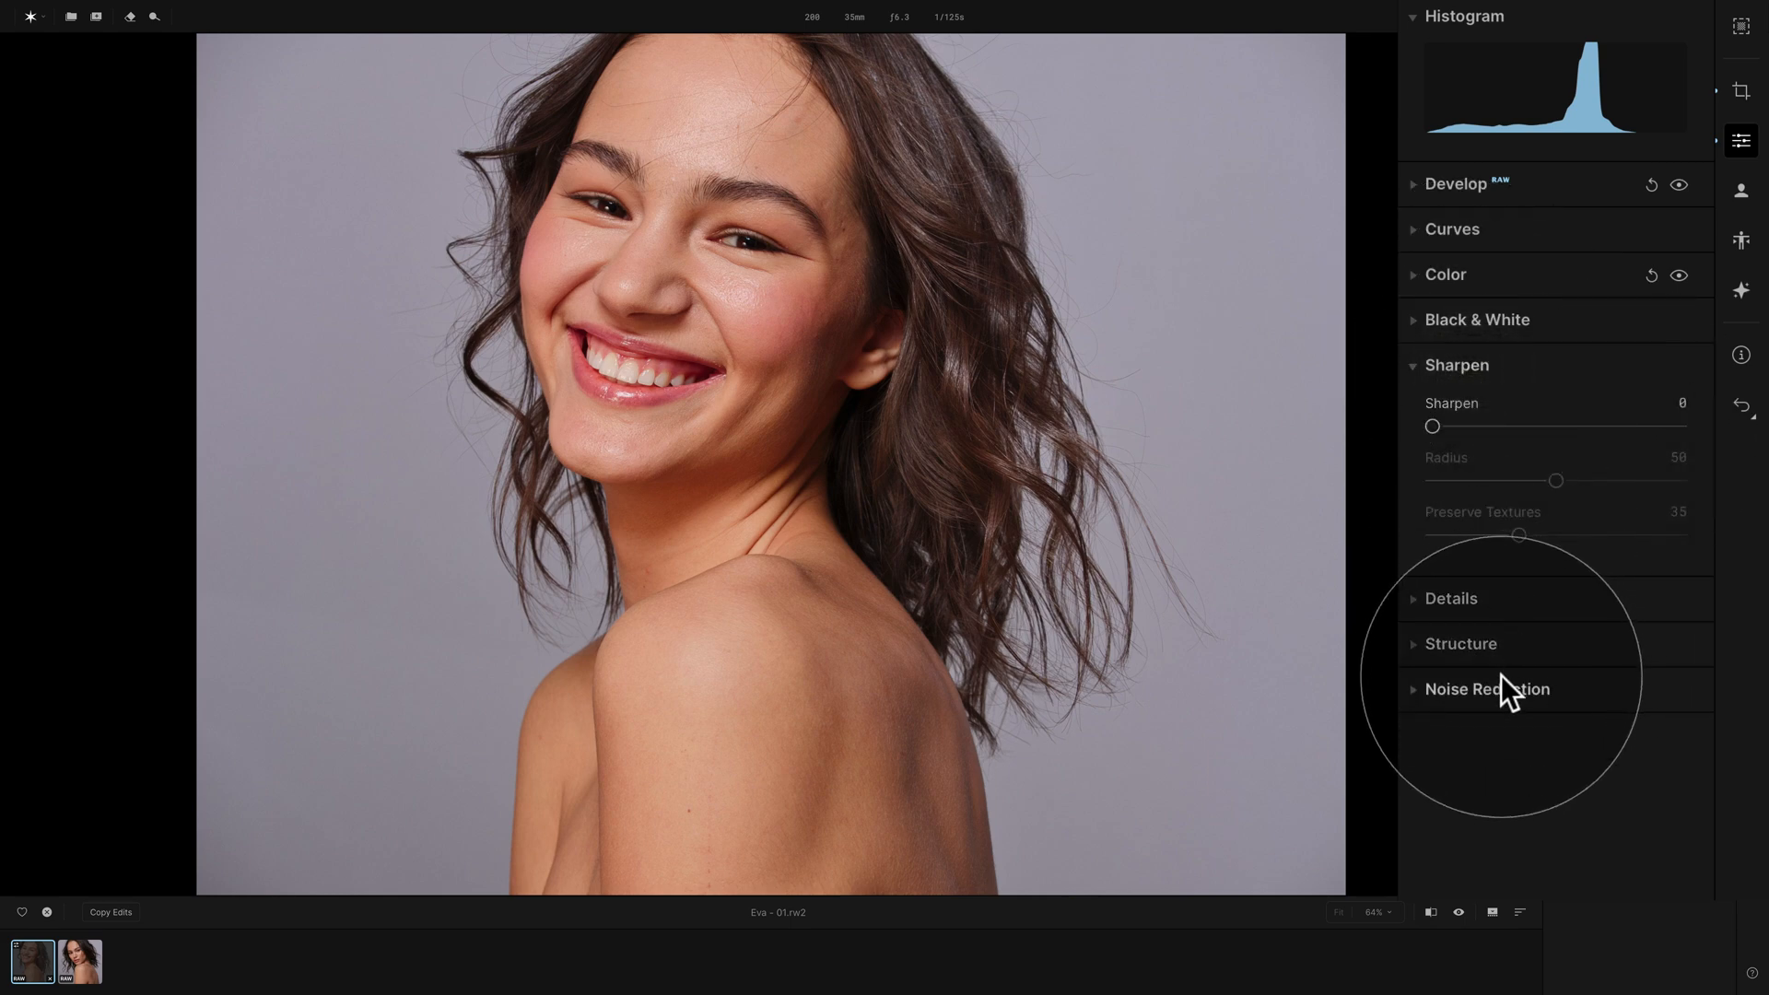
click(1501, 687)
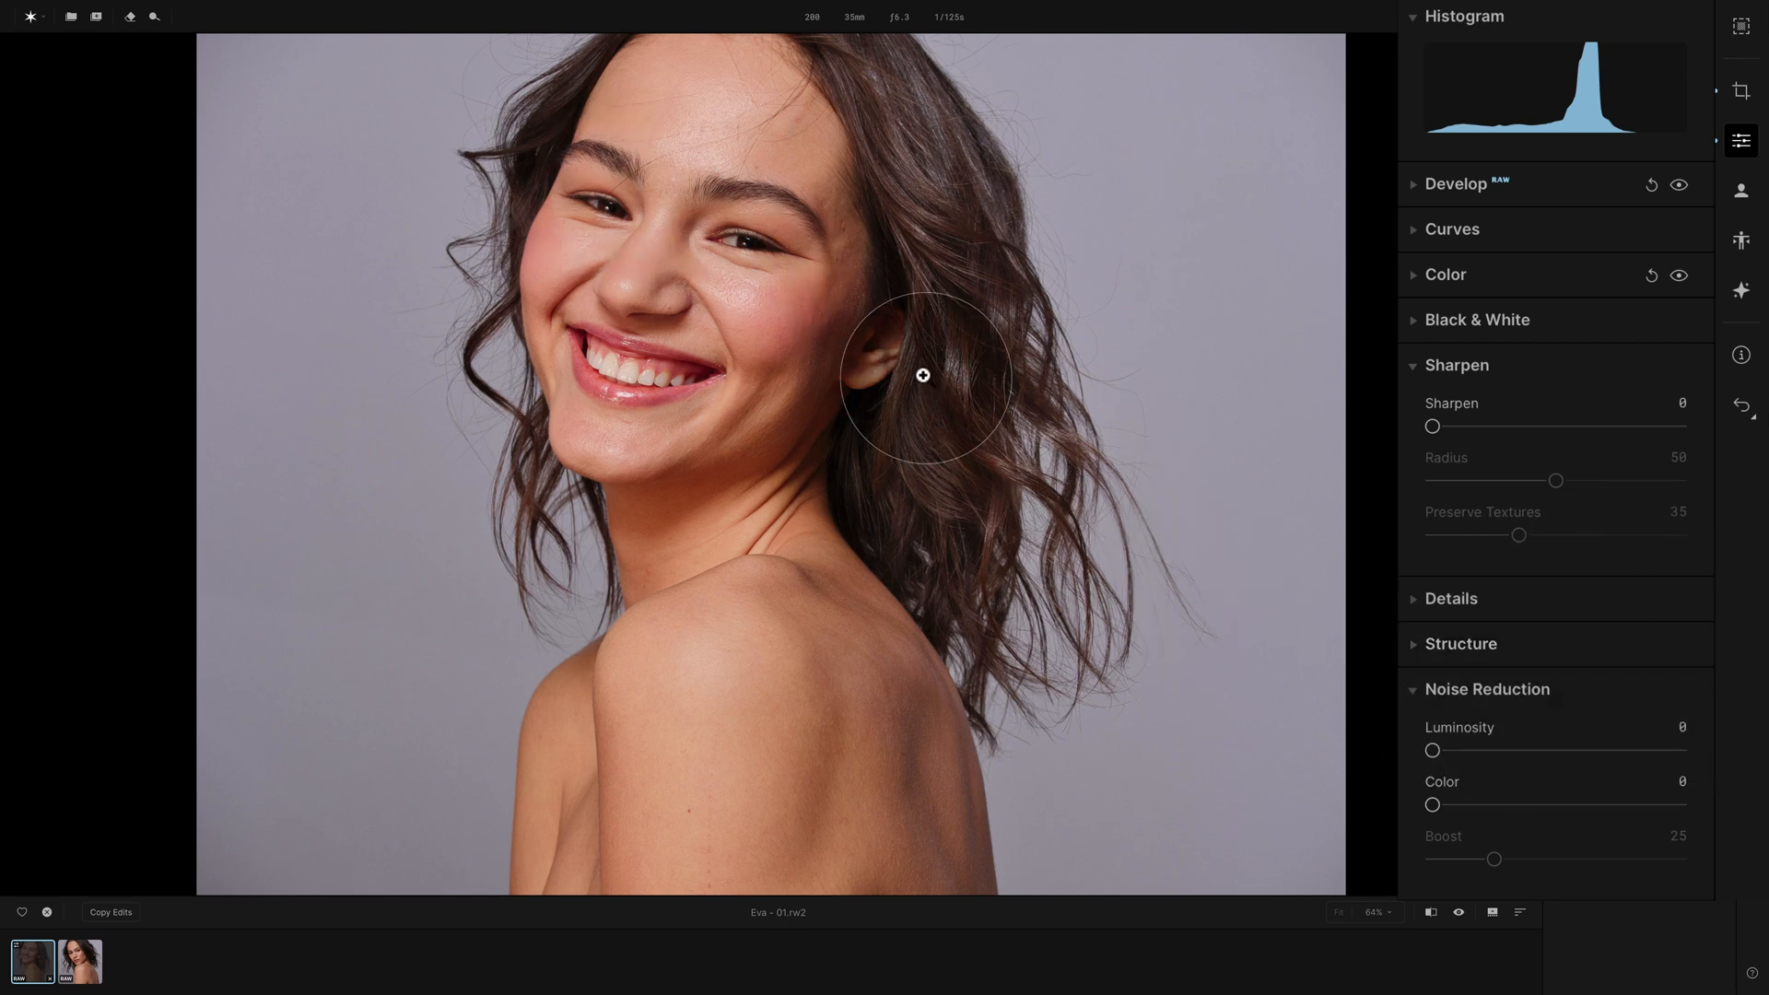
click(1388, 914)
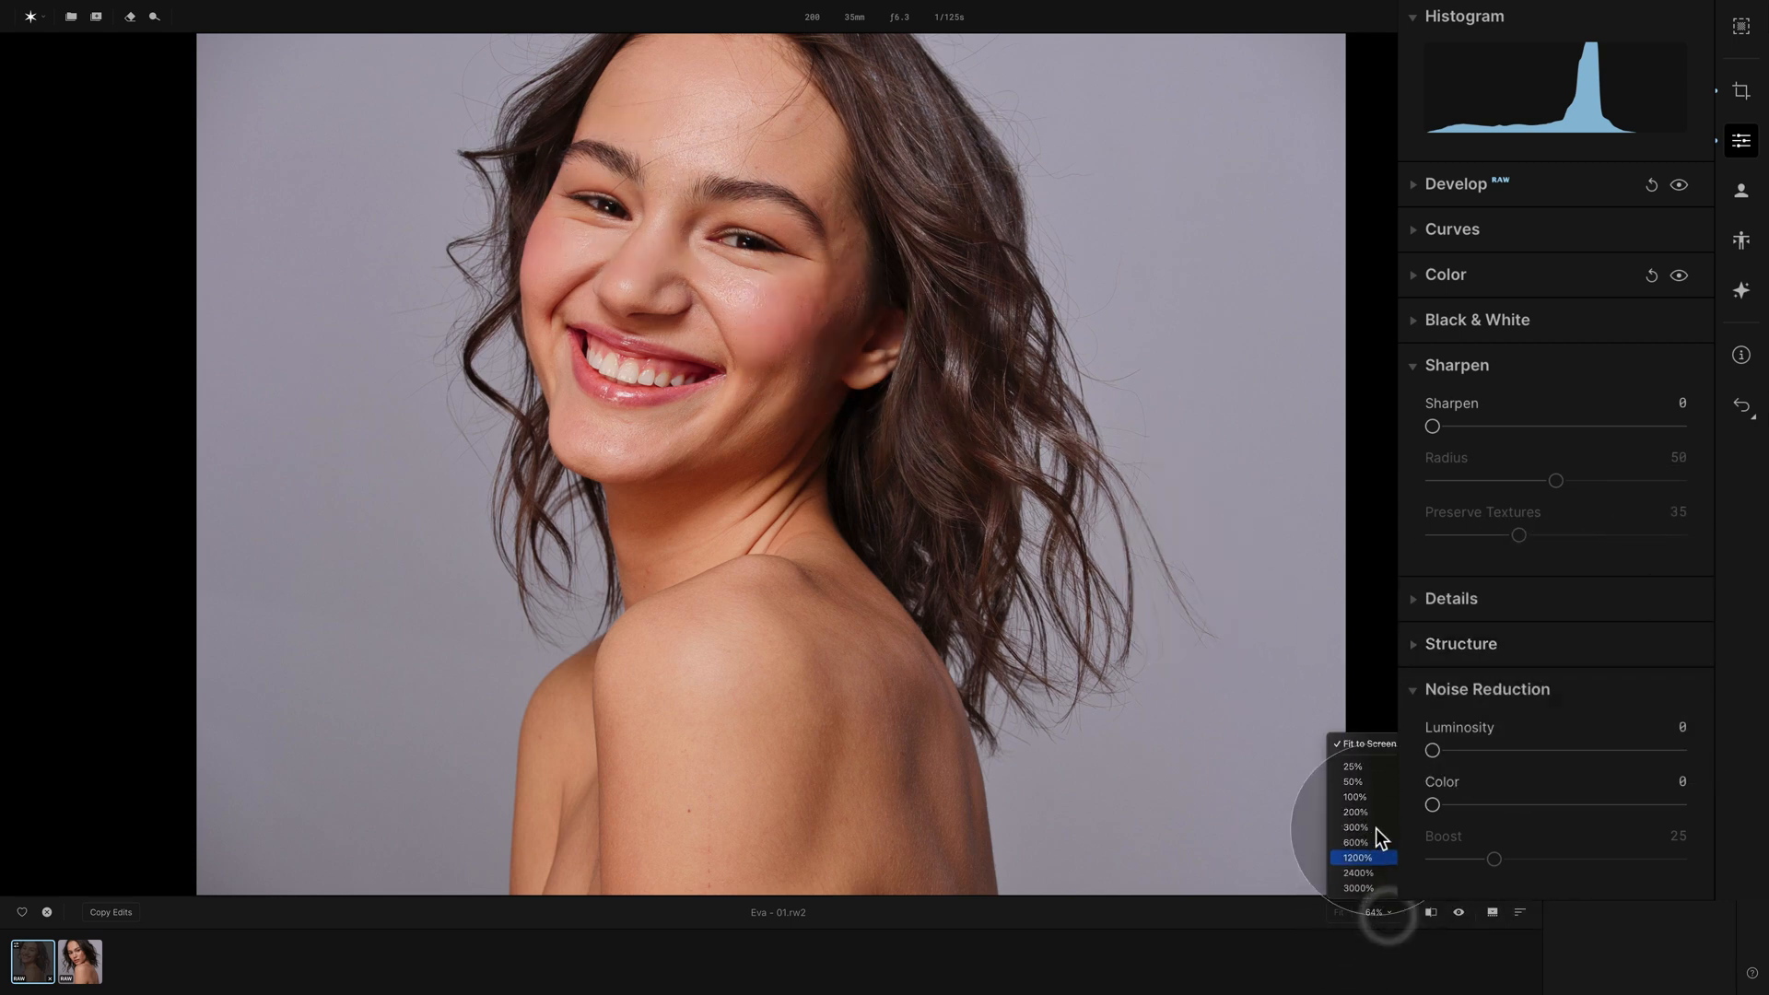
click(1371, 792)
drag(813, 221, 806, 468)
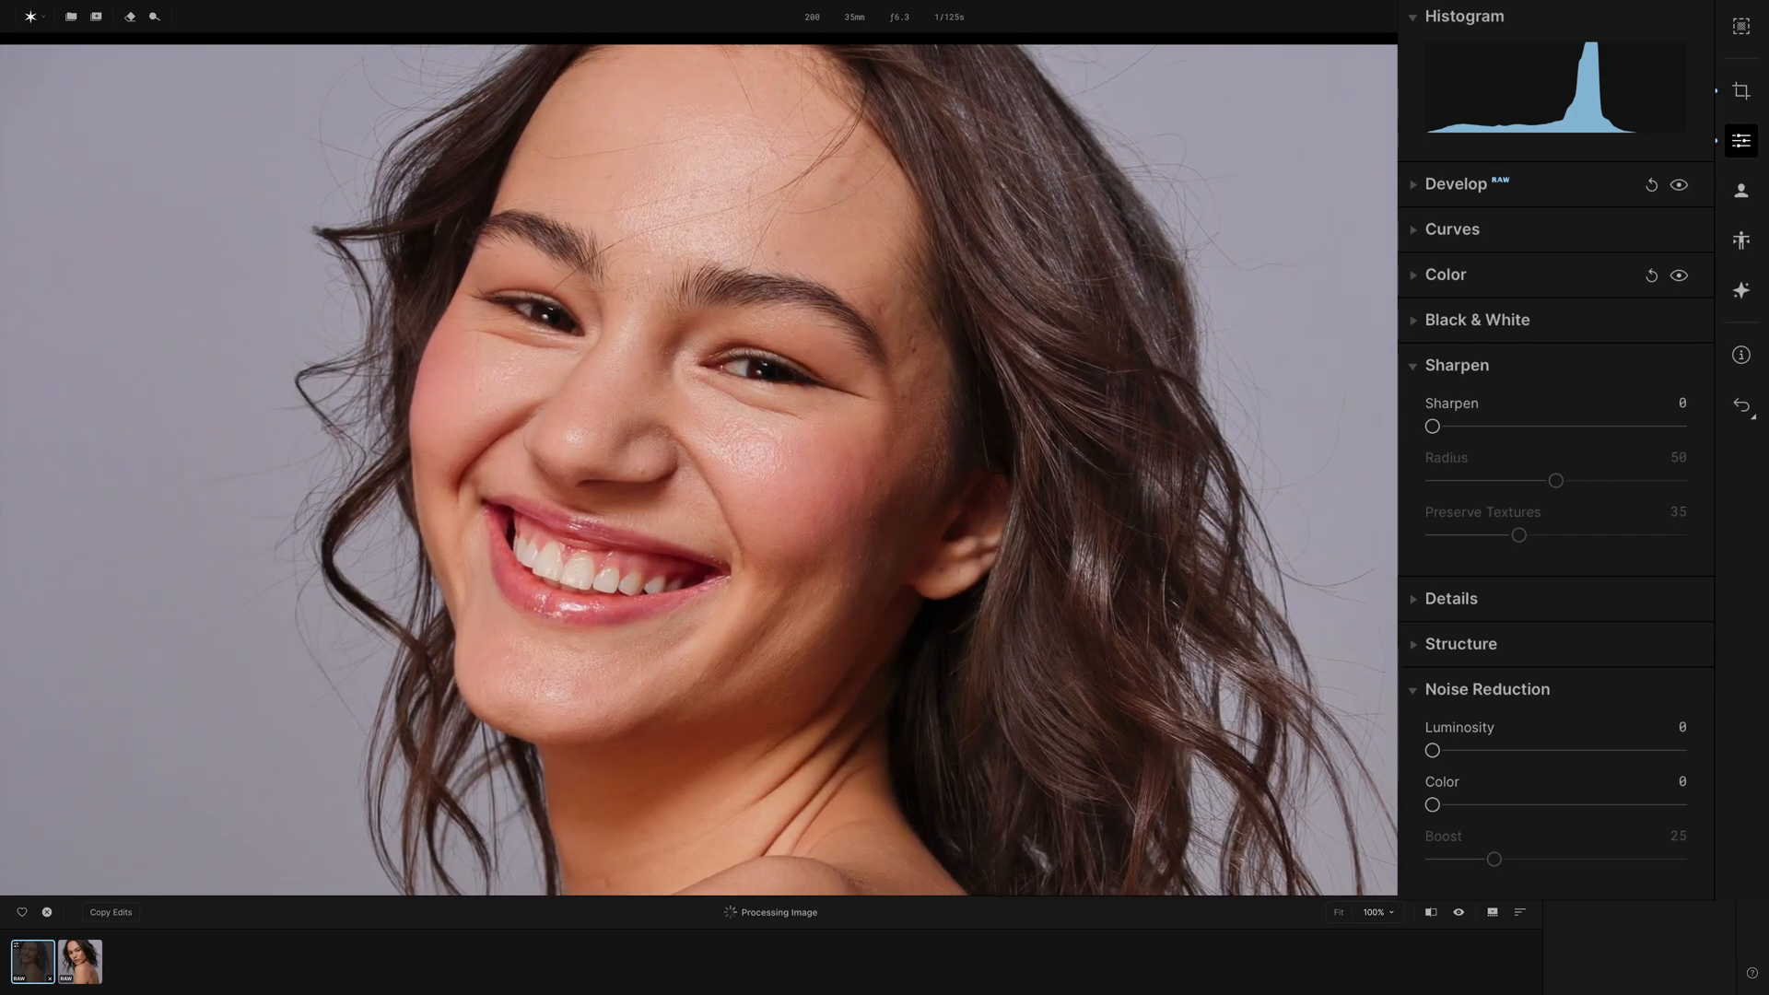
drag(1465, 424, 1483, 422)
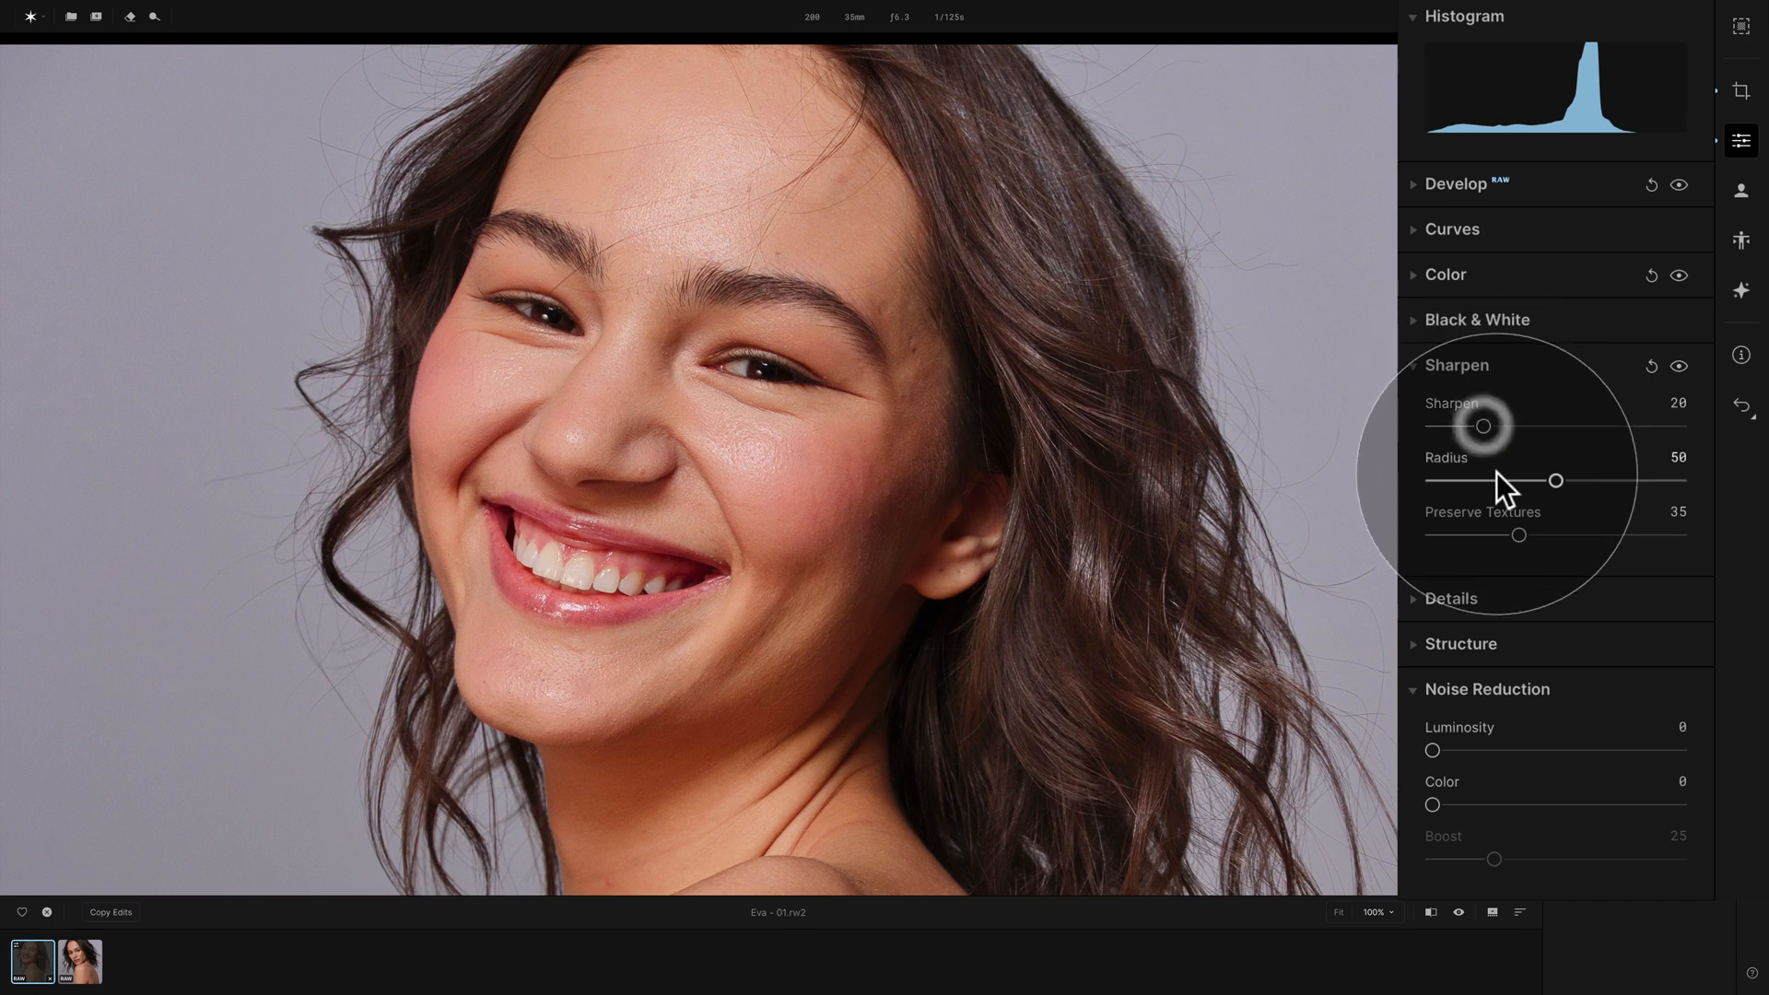
Set the Noise Reduction luminosity to 10 and the sharpening's Preserve Textures to 70, and collapse both adjustment groups
drag(939, 367, 826, 359)
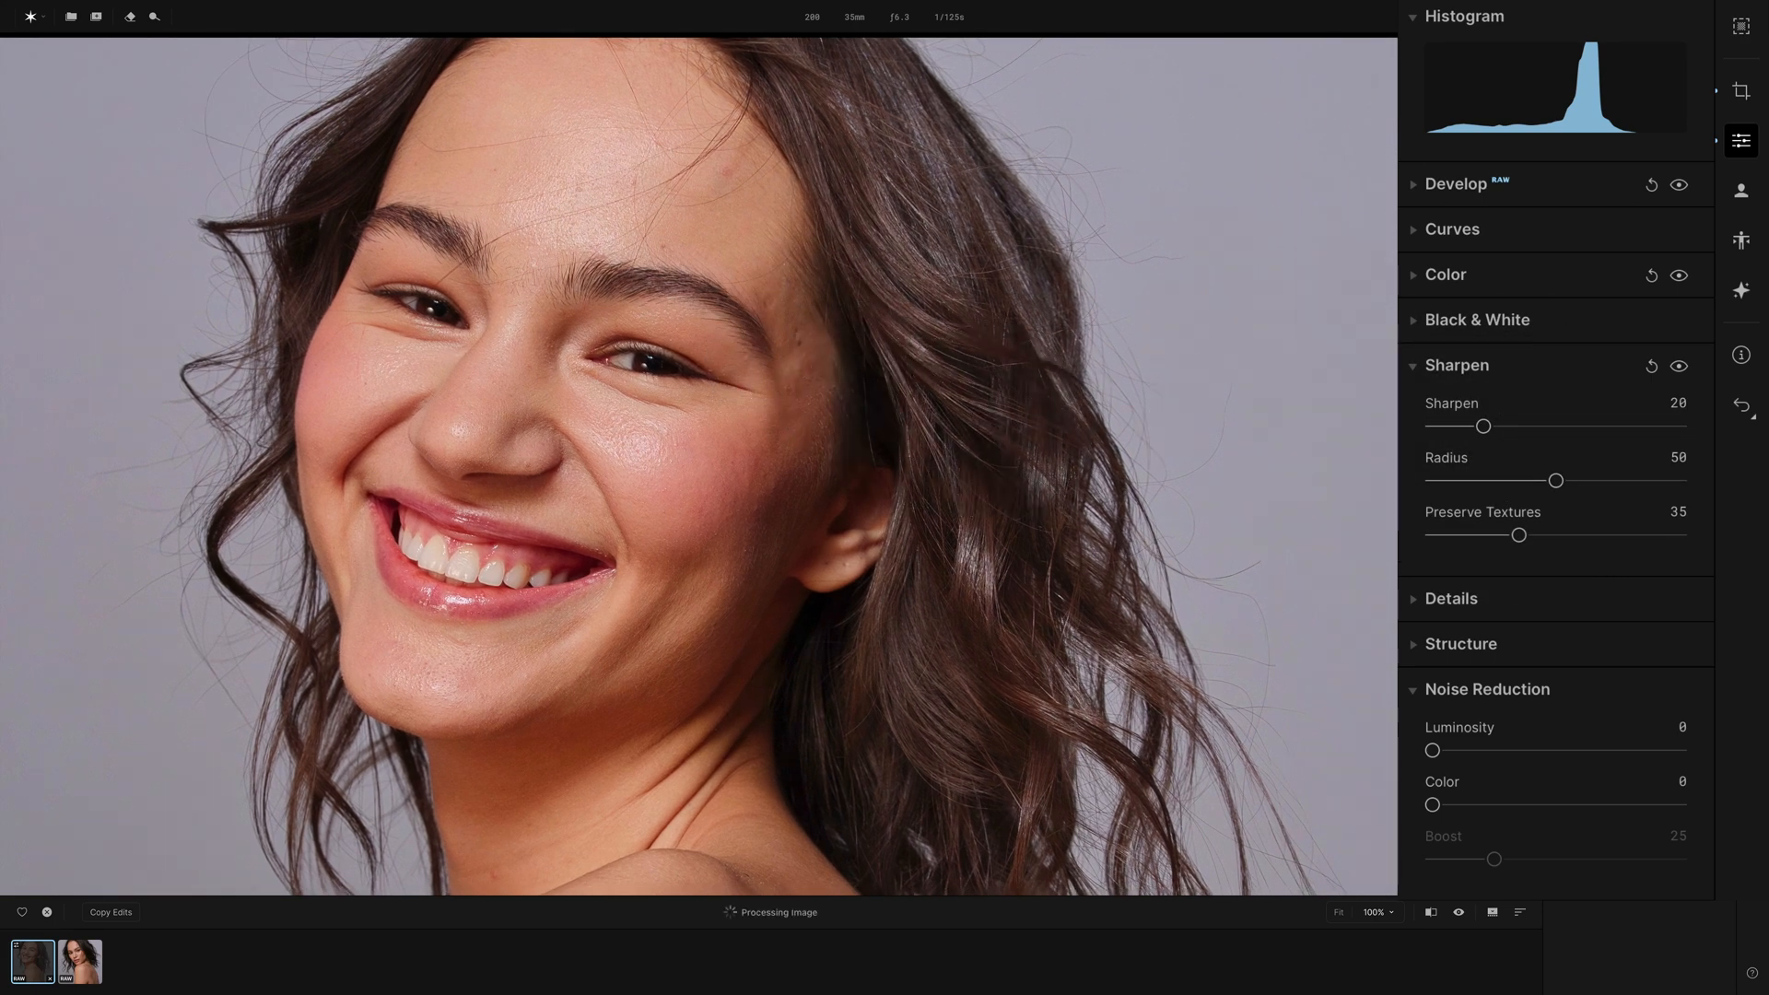
click(1468, 749)
drag(1468, 749, 1460, 749)
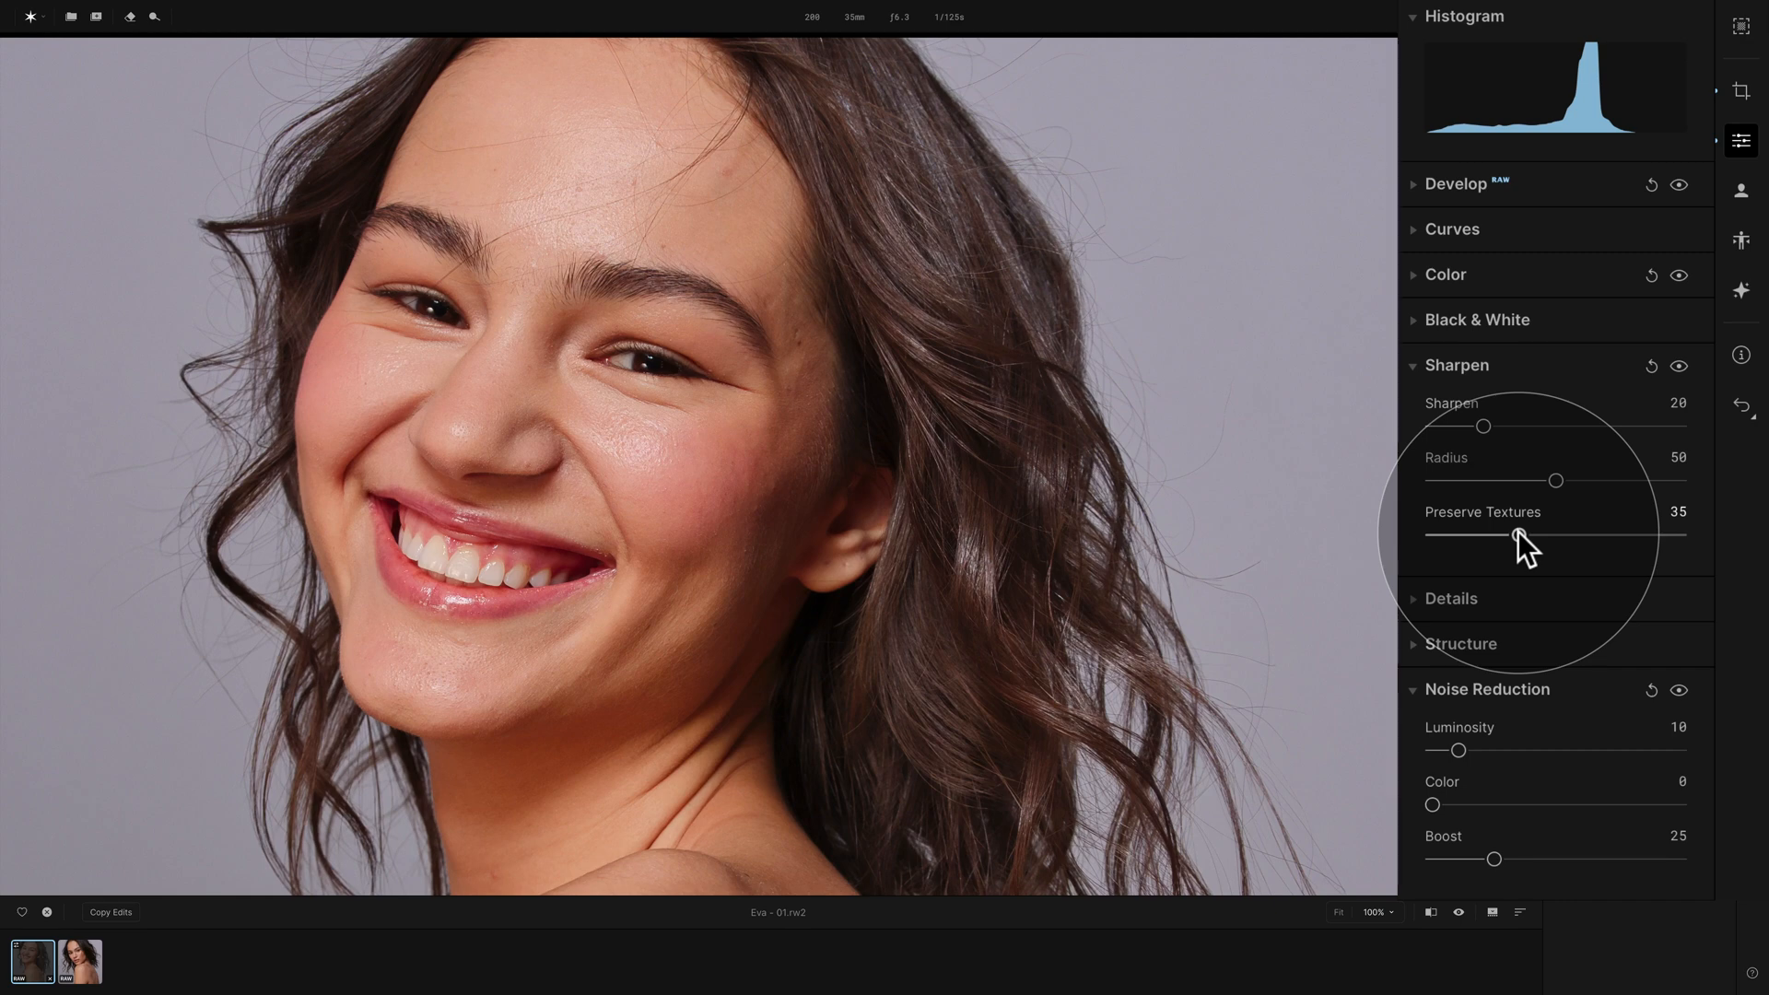
drag(1518, 534, 1606, 535)
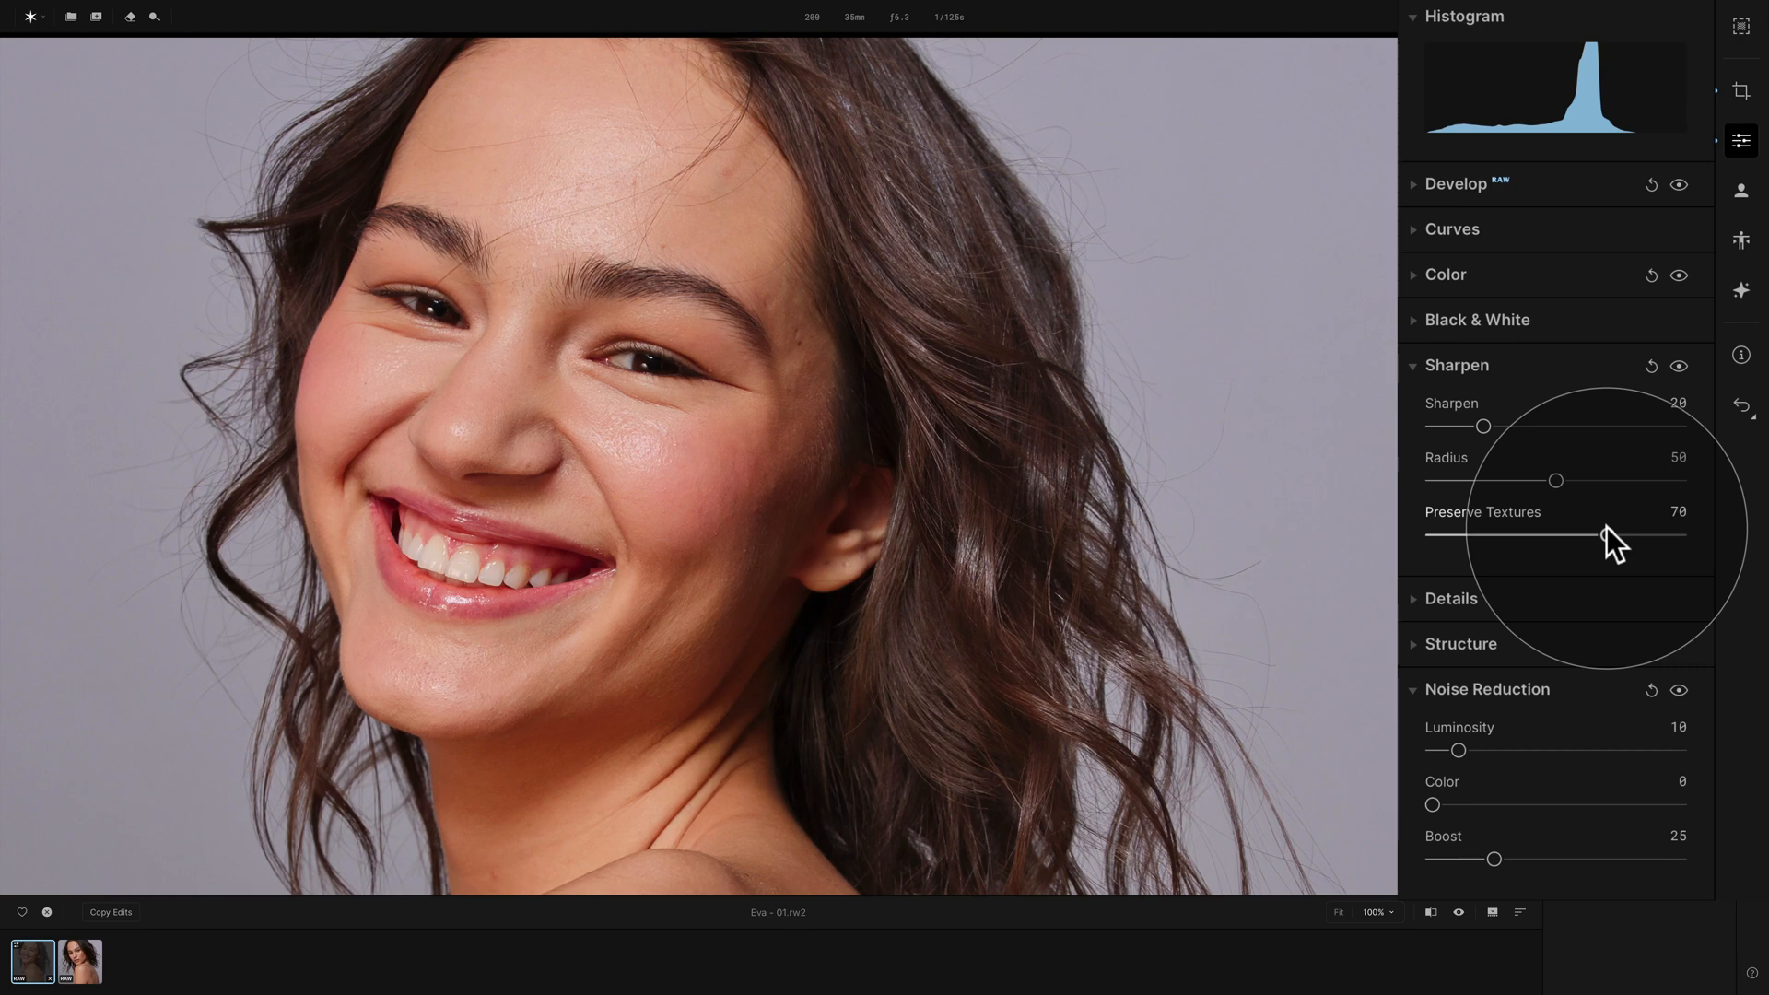
click(1485, 367)
click(1459, 498)
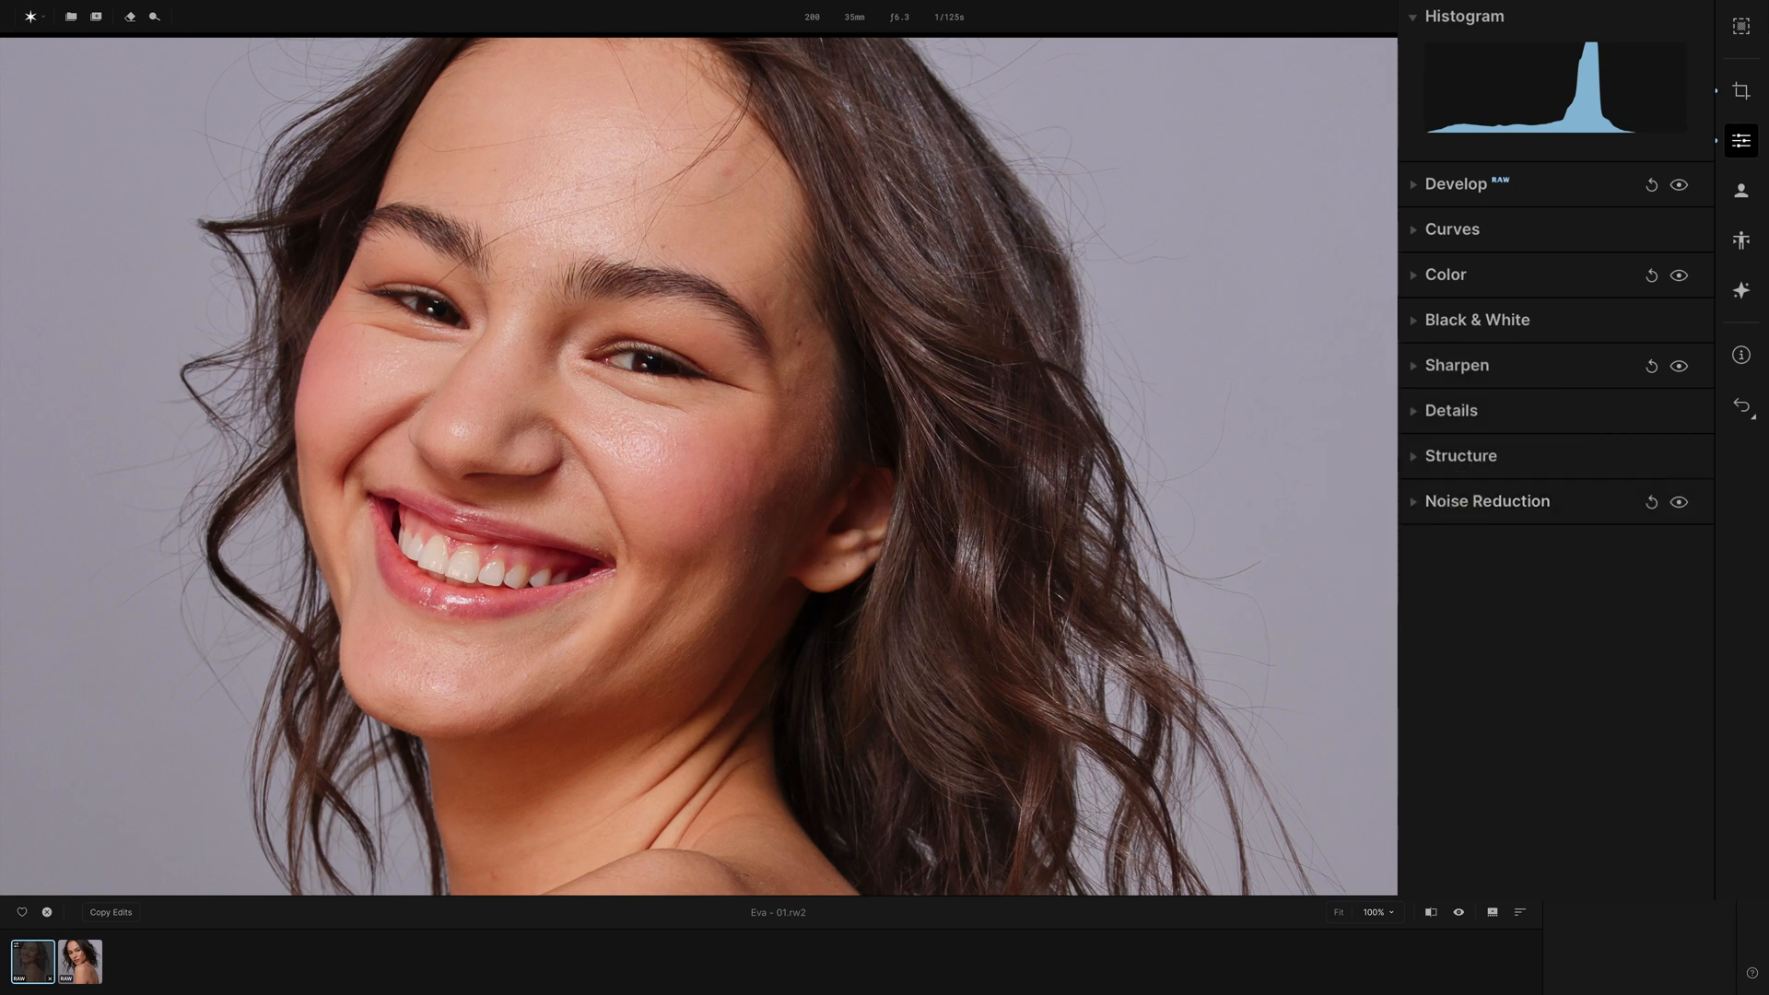
Look over the Details and Structure adjustments, collapse both groups, and view the whole portrait again
click(1453, 414)
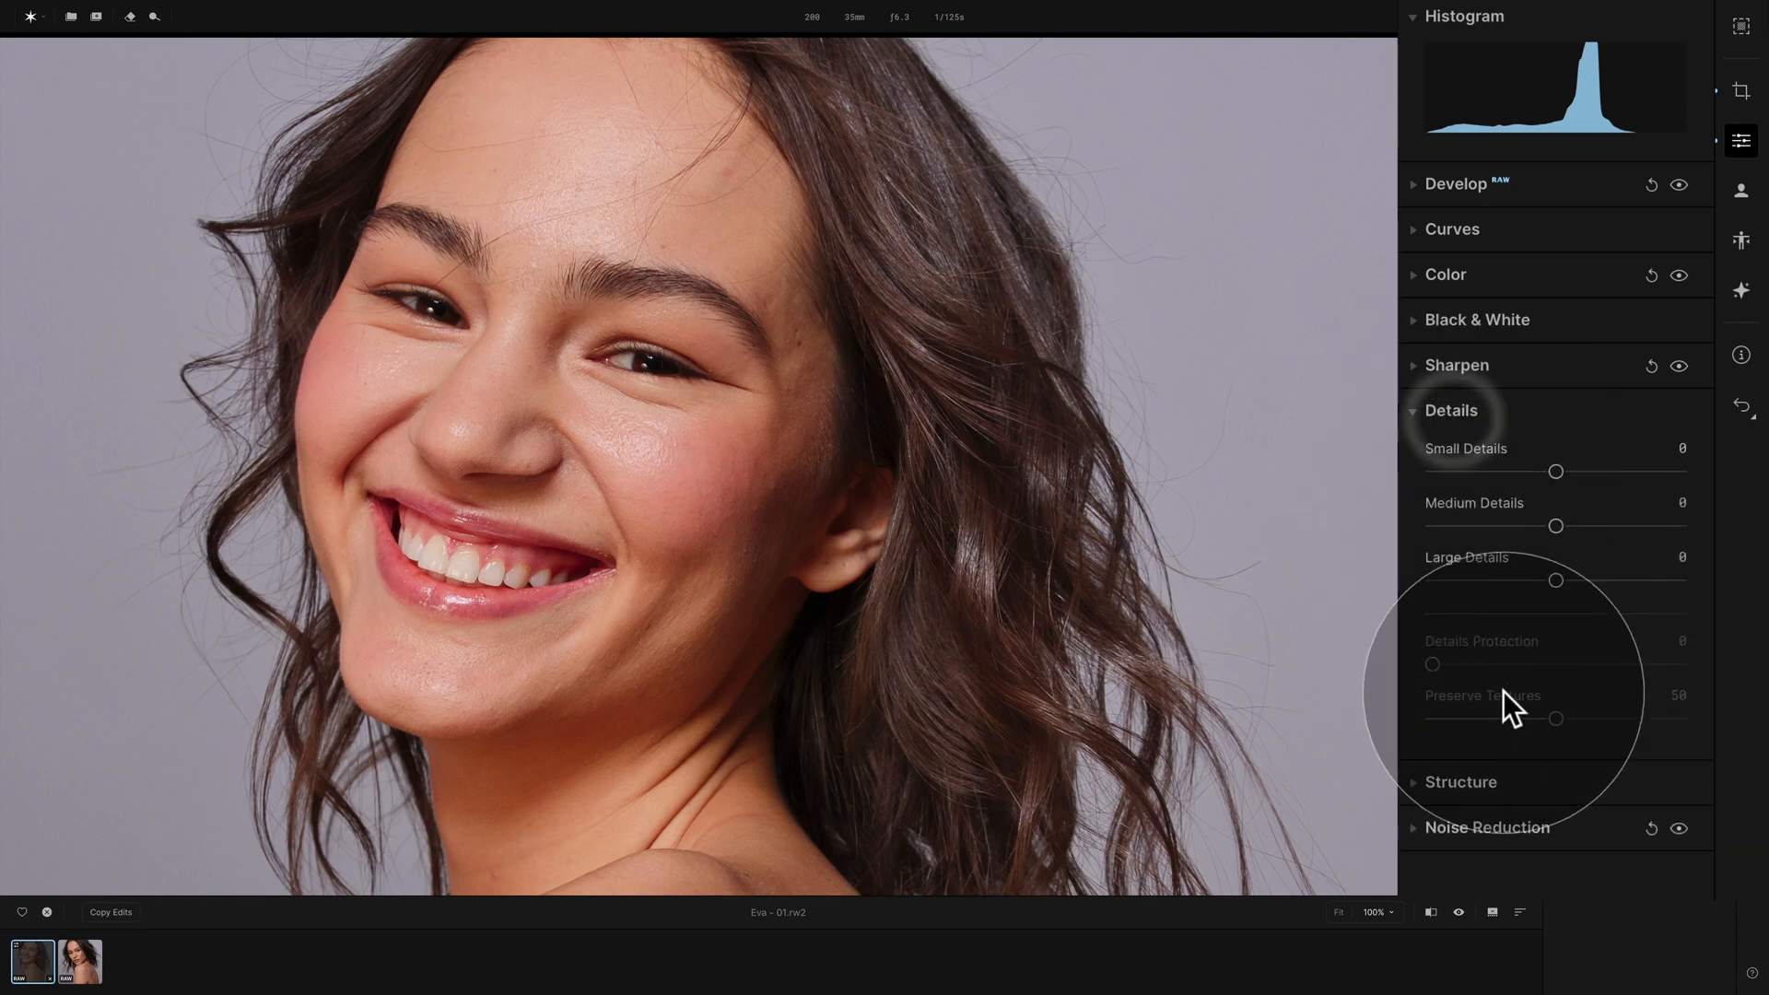
click(1485, 781)
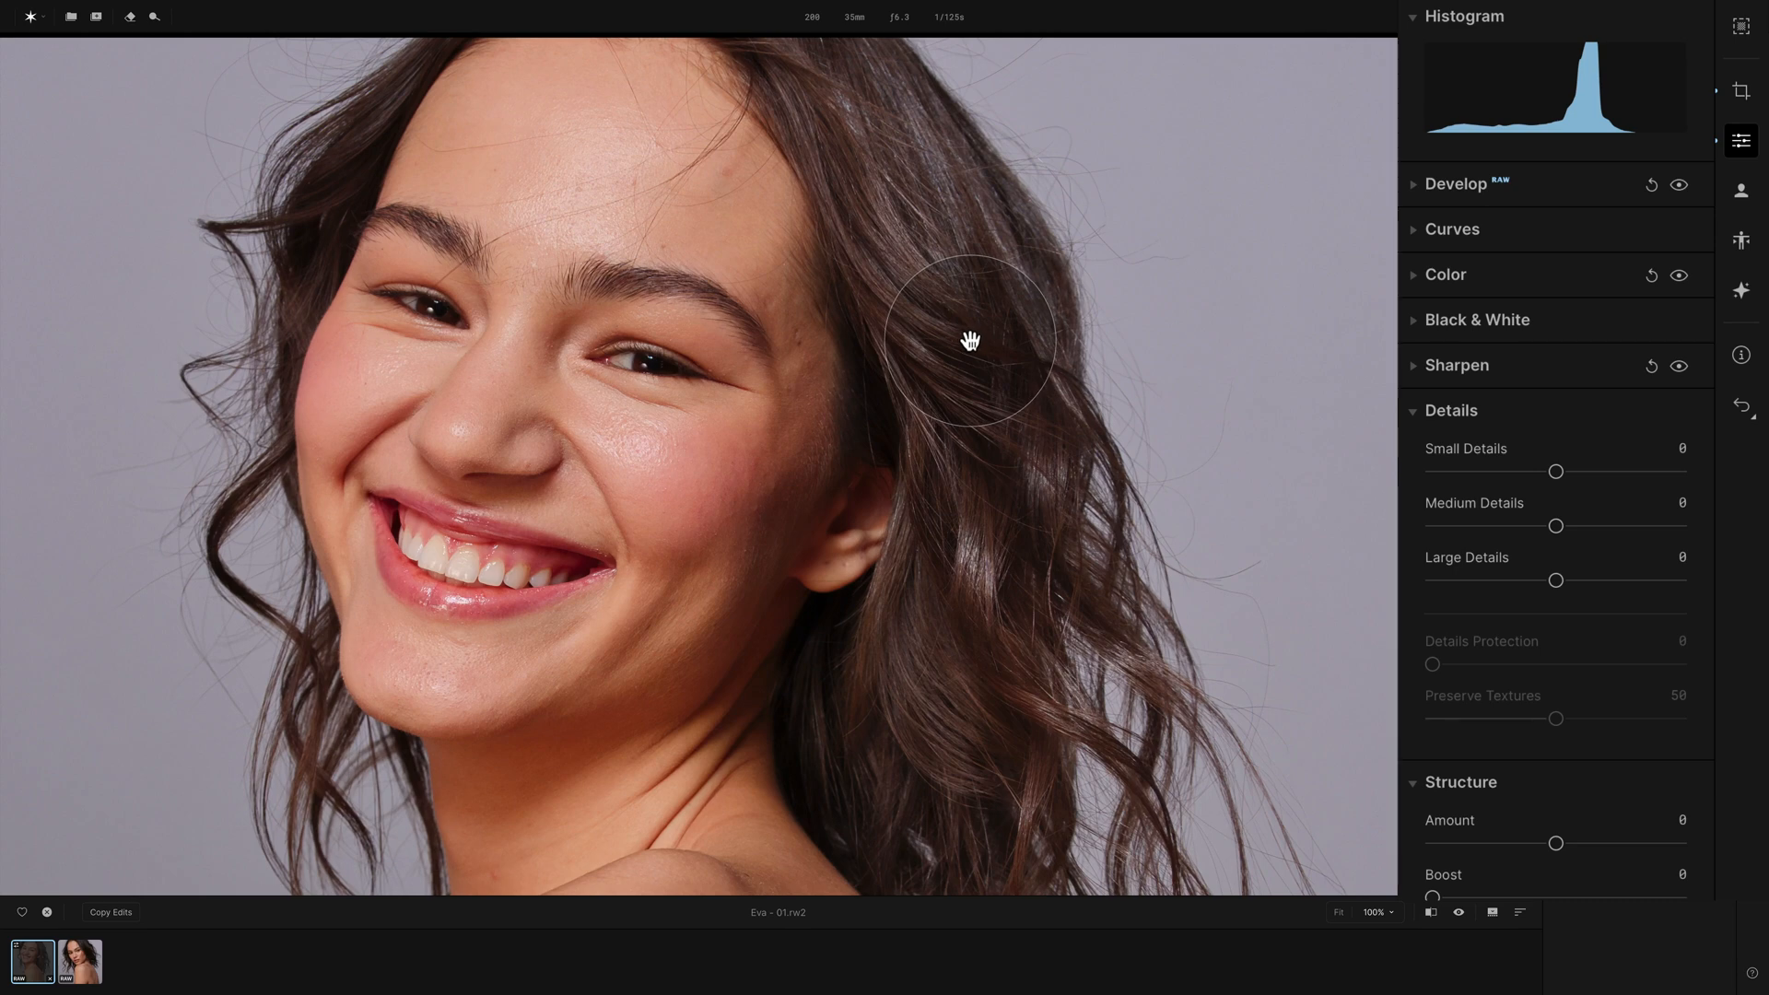
click(1467, 782)
click(1465, 411)
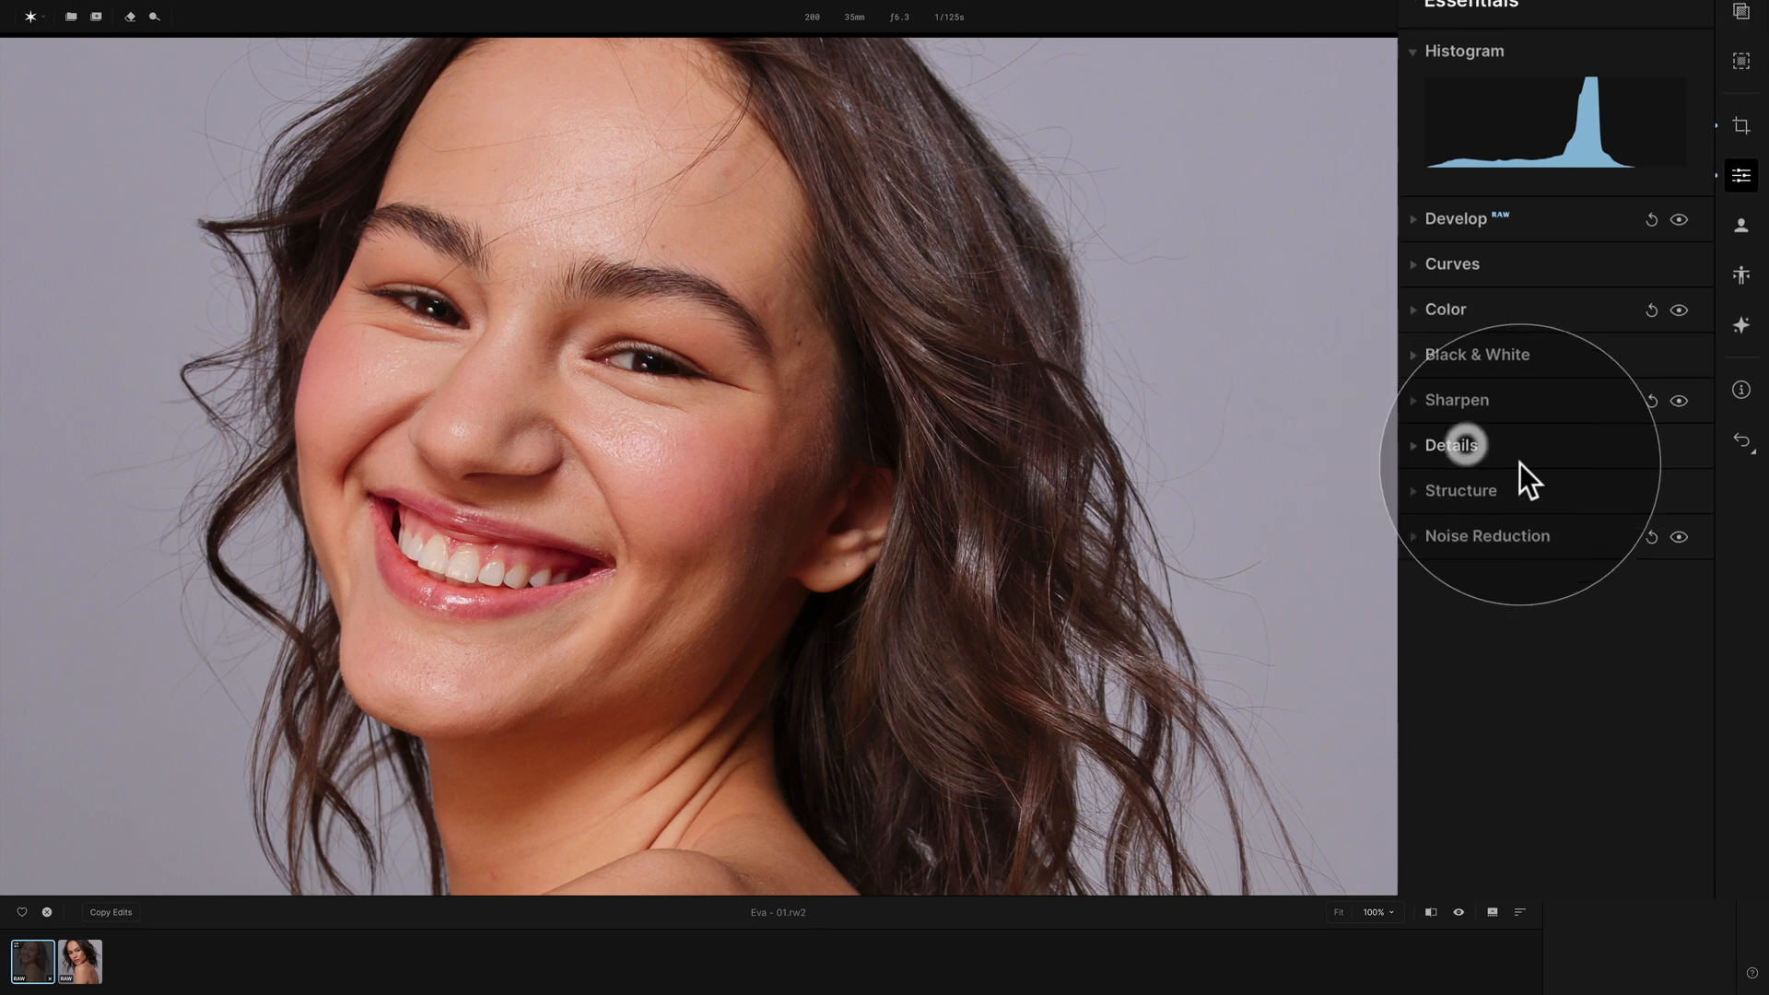
click(863, 264)
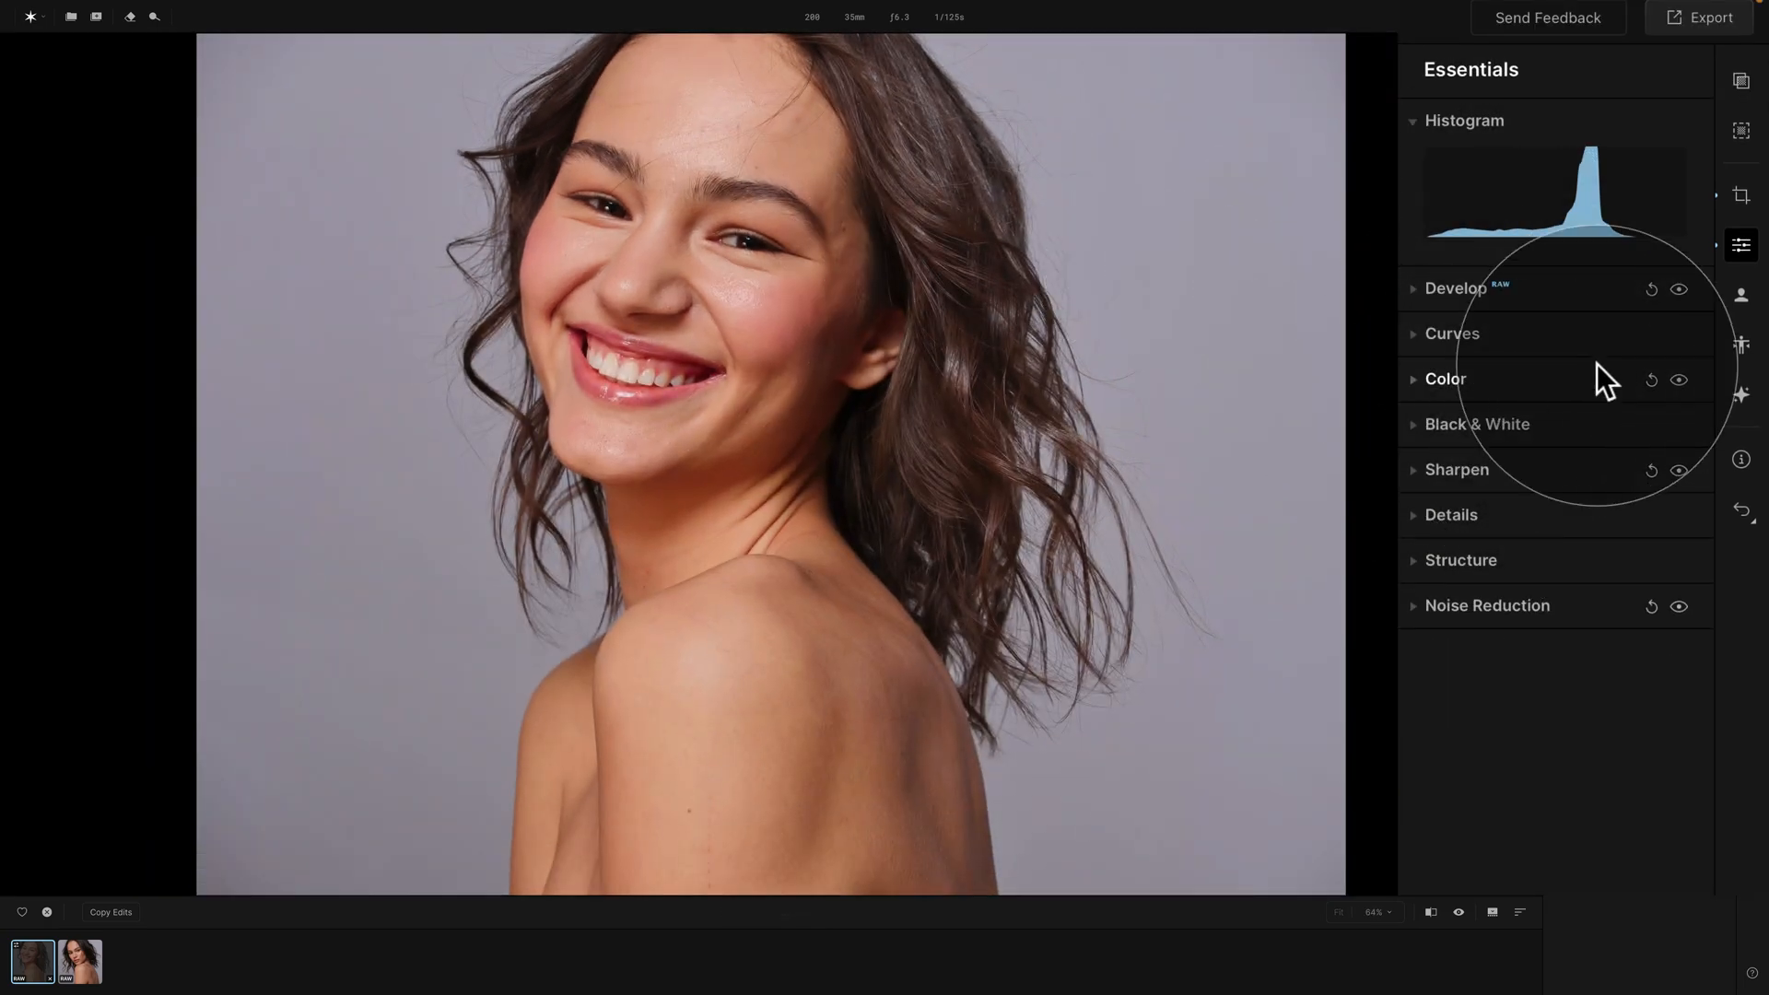
Look at the Retouch and Reshape tool sets and return to Retouch
click(1742, 298)
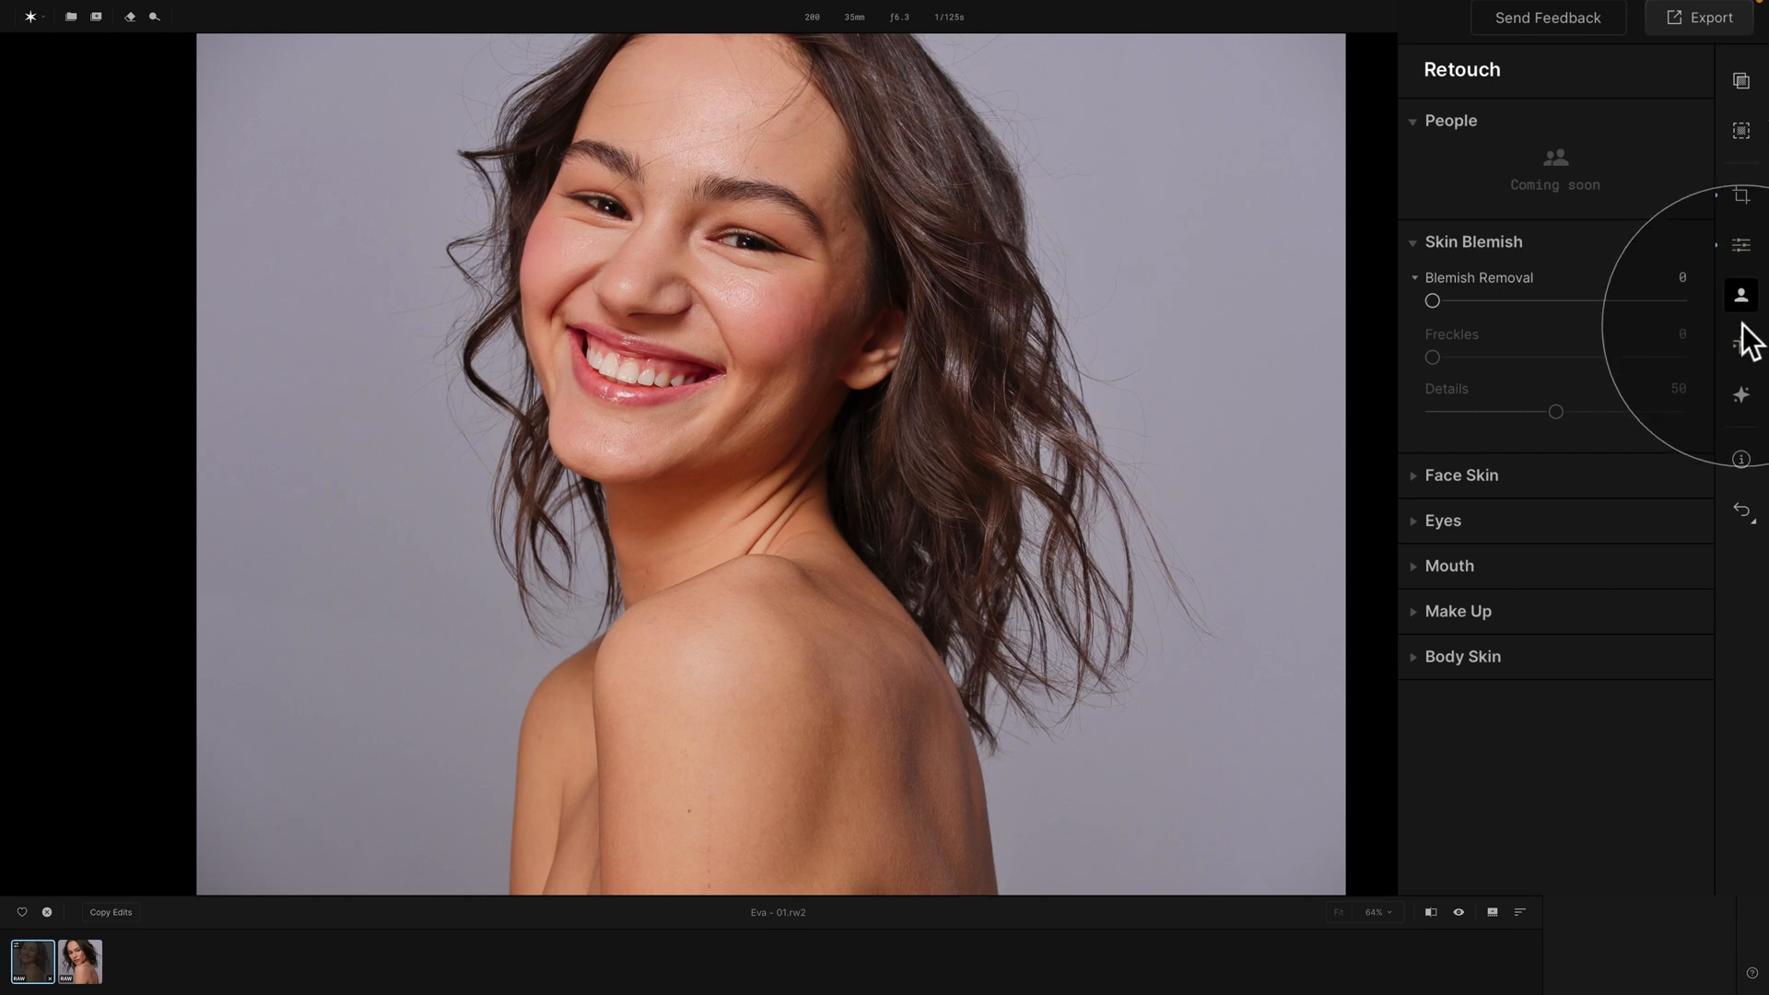
click(1741, 344)
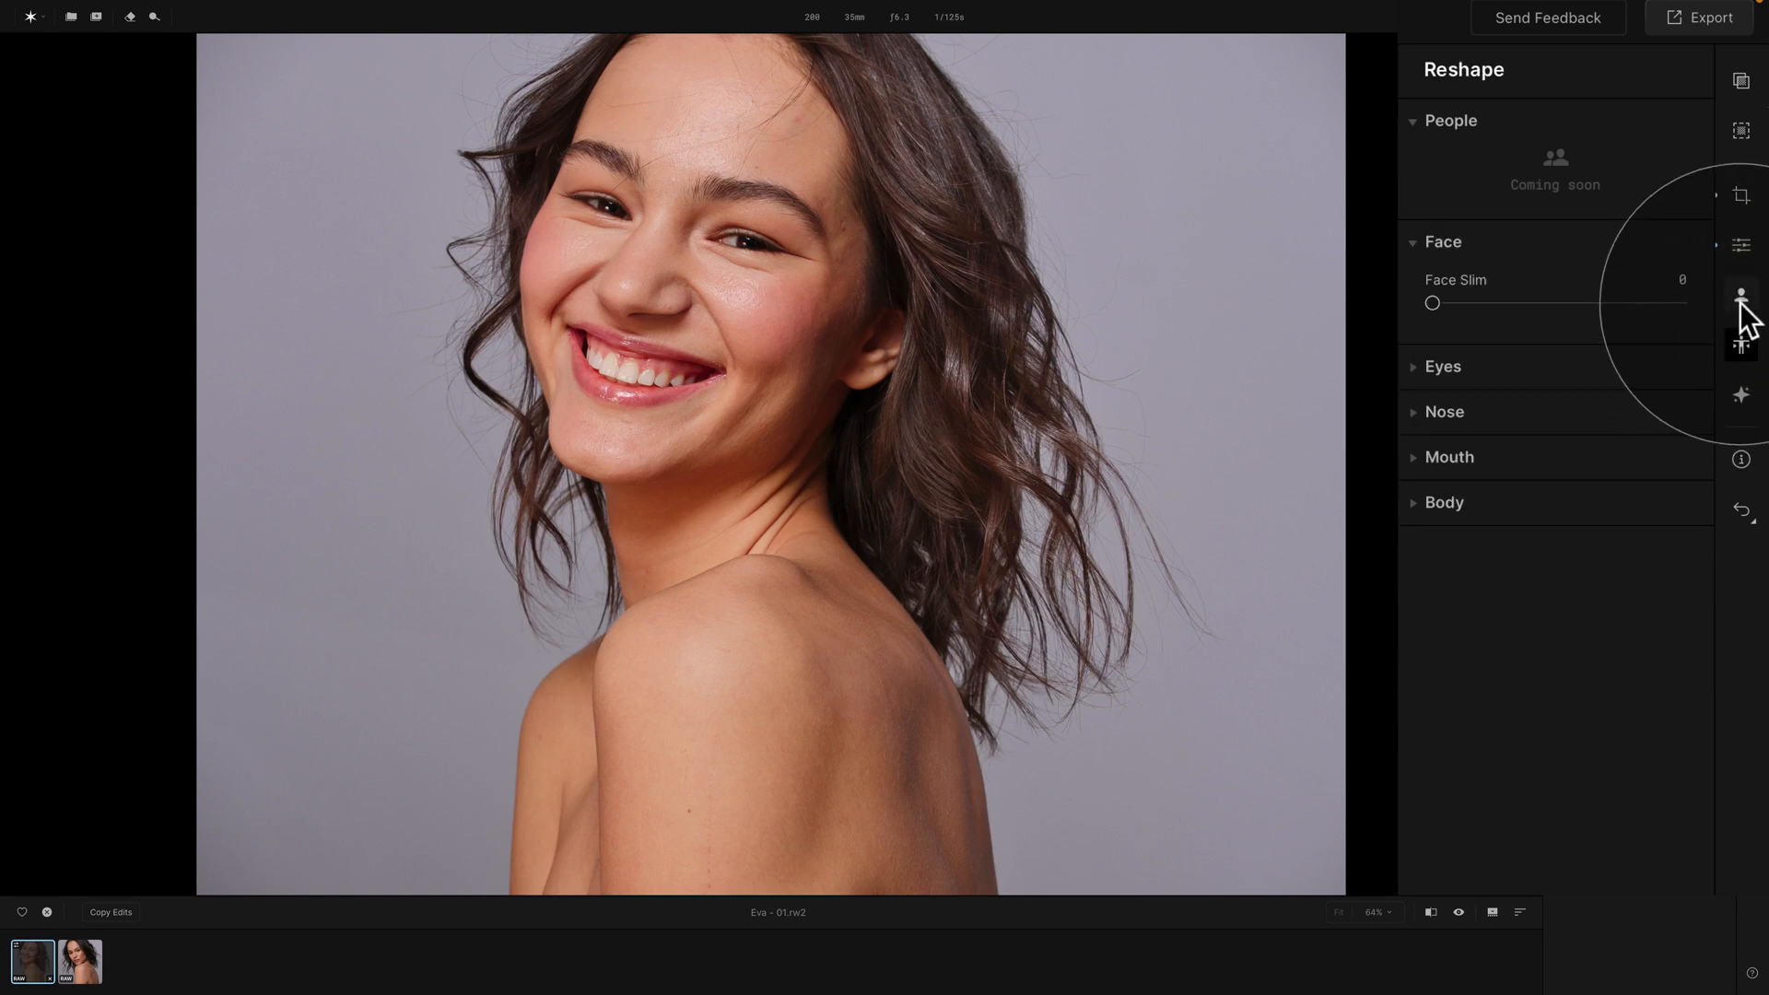
click(1741, 302)
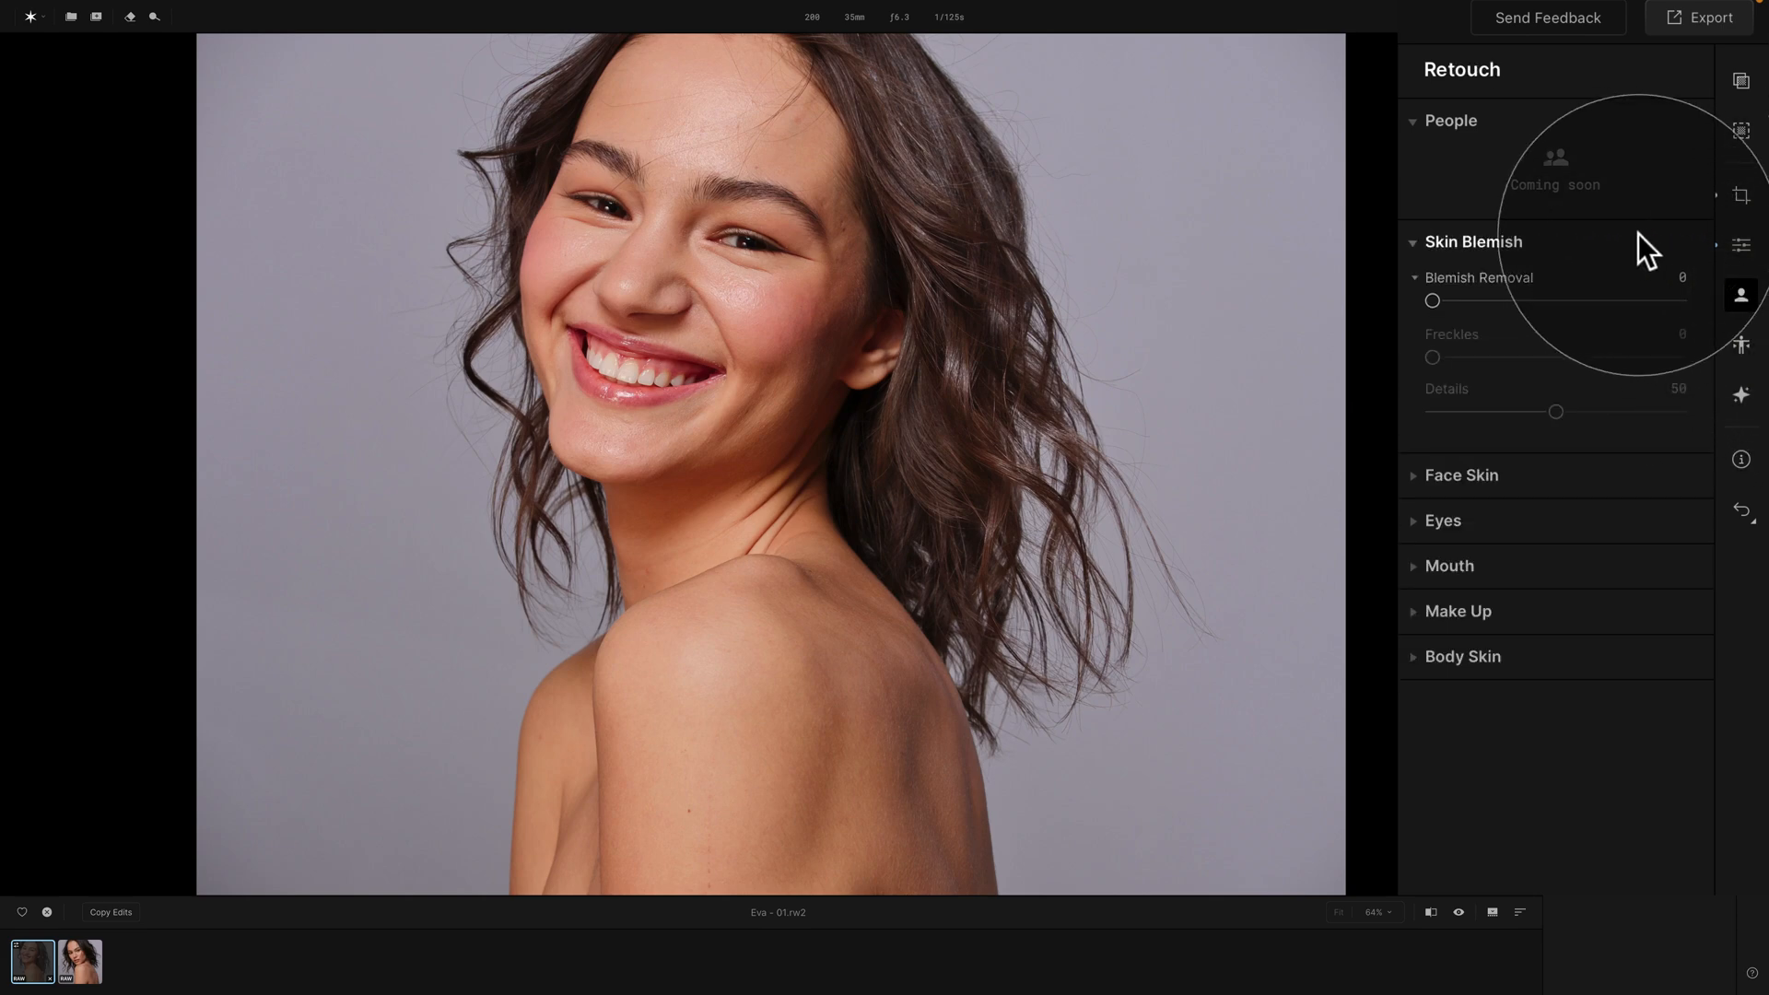
Examine which controls the Face Skin, Eyes, Mouth, Make Up and Body Skin retouching groups offer
click(1494, 241)
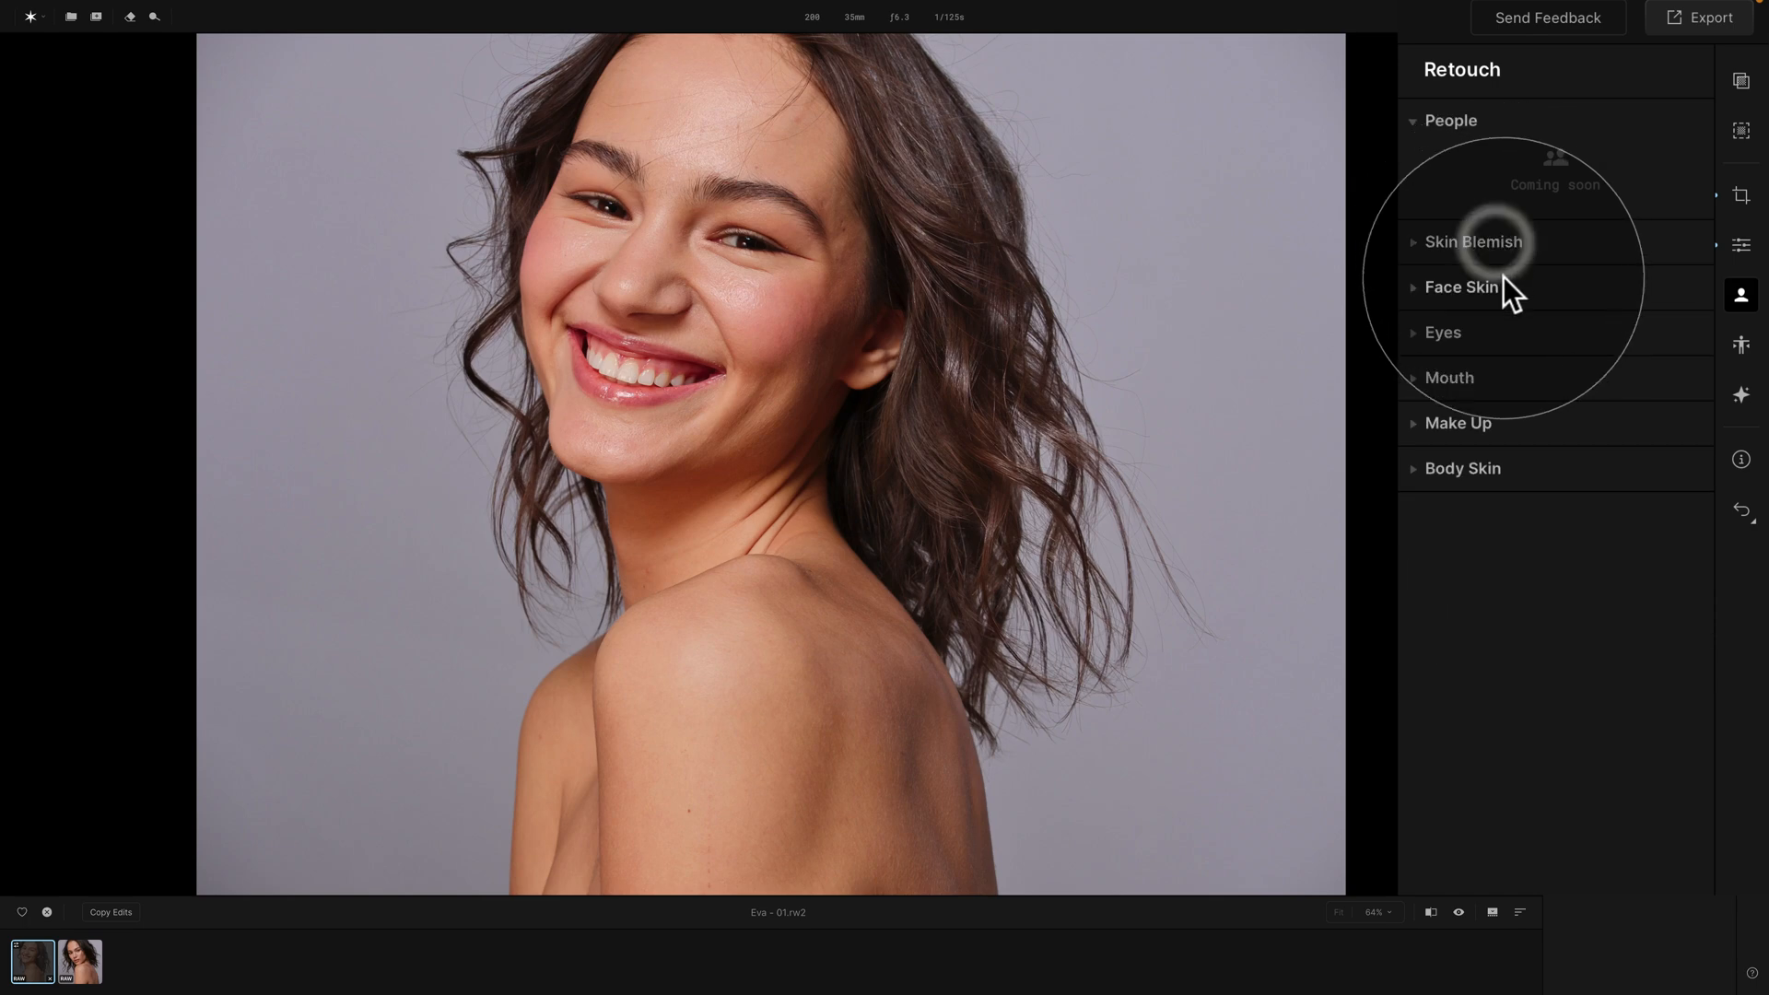
click(1504, 281)
click(1511, 287)
click(1462, 339)
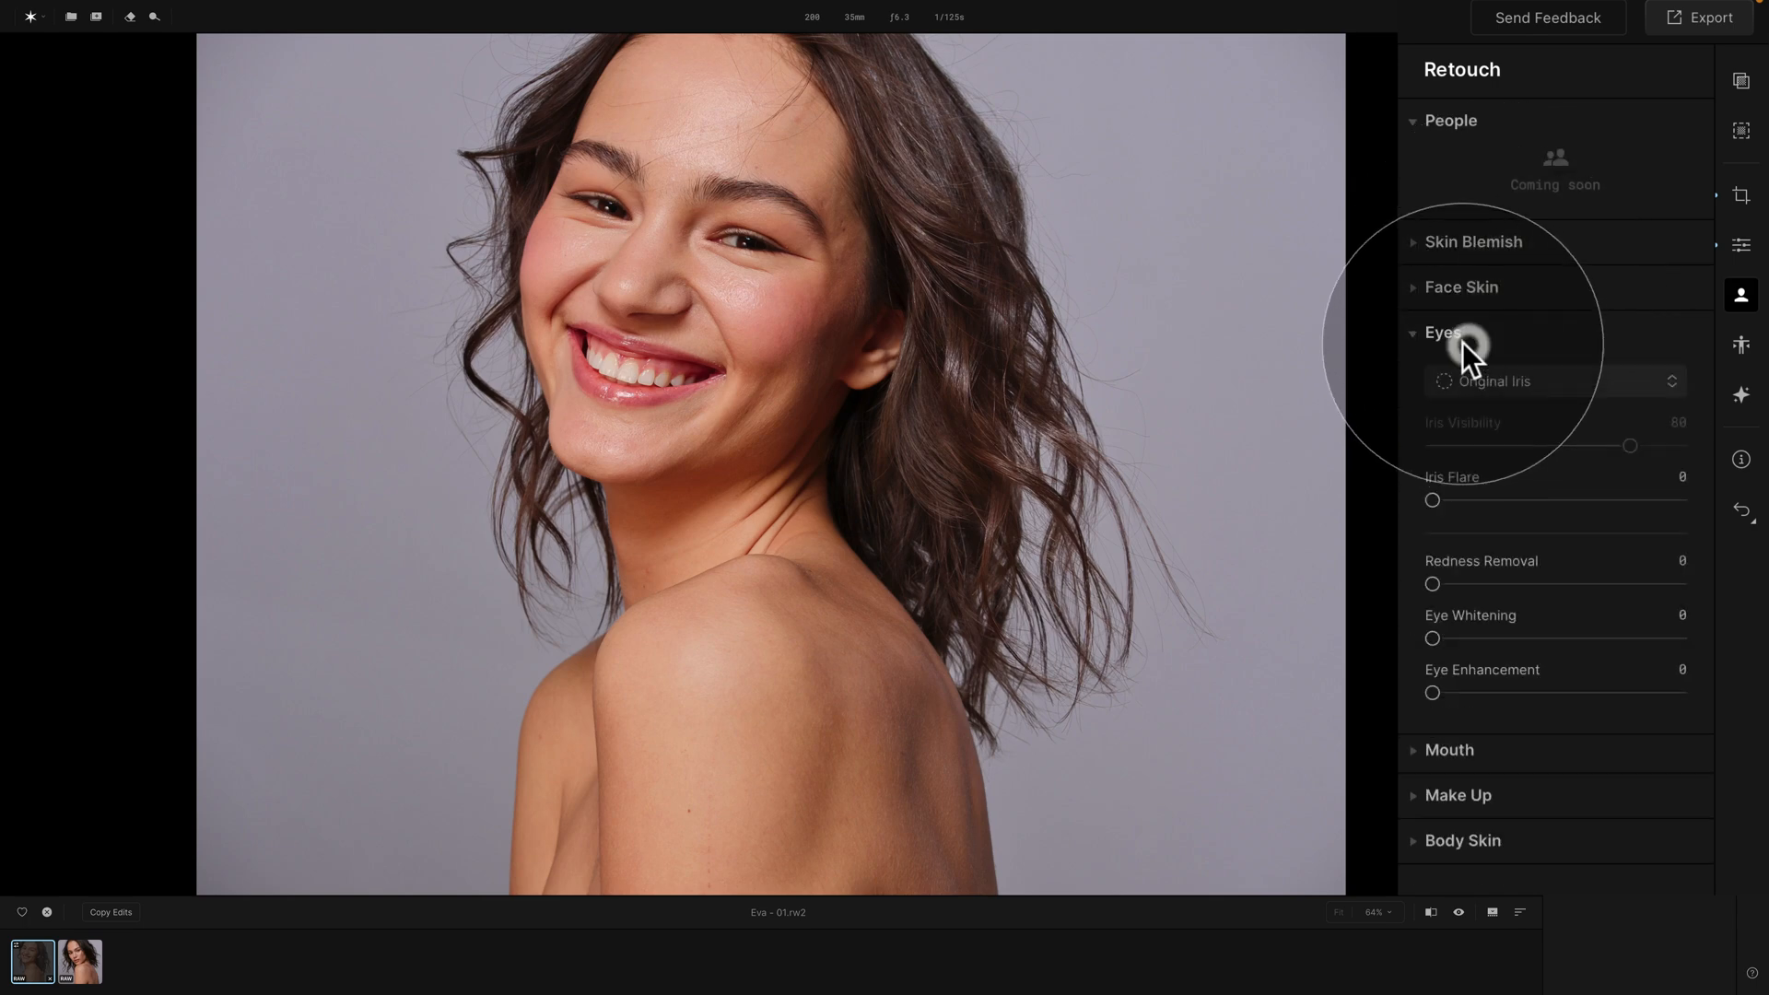
click(1462, 336)
click(1471, 379)
click(1472, 379)
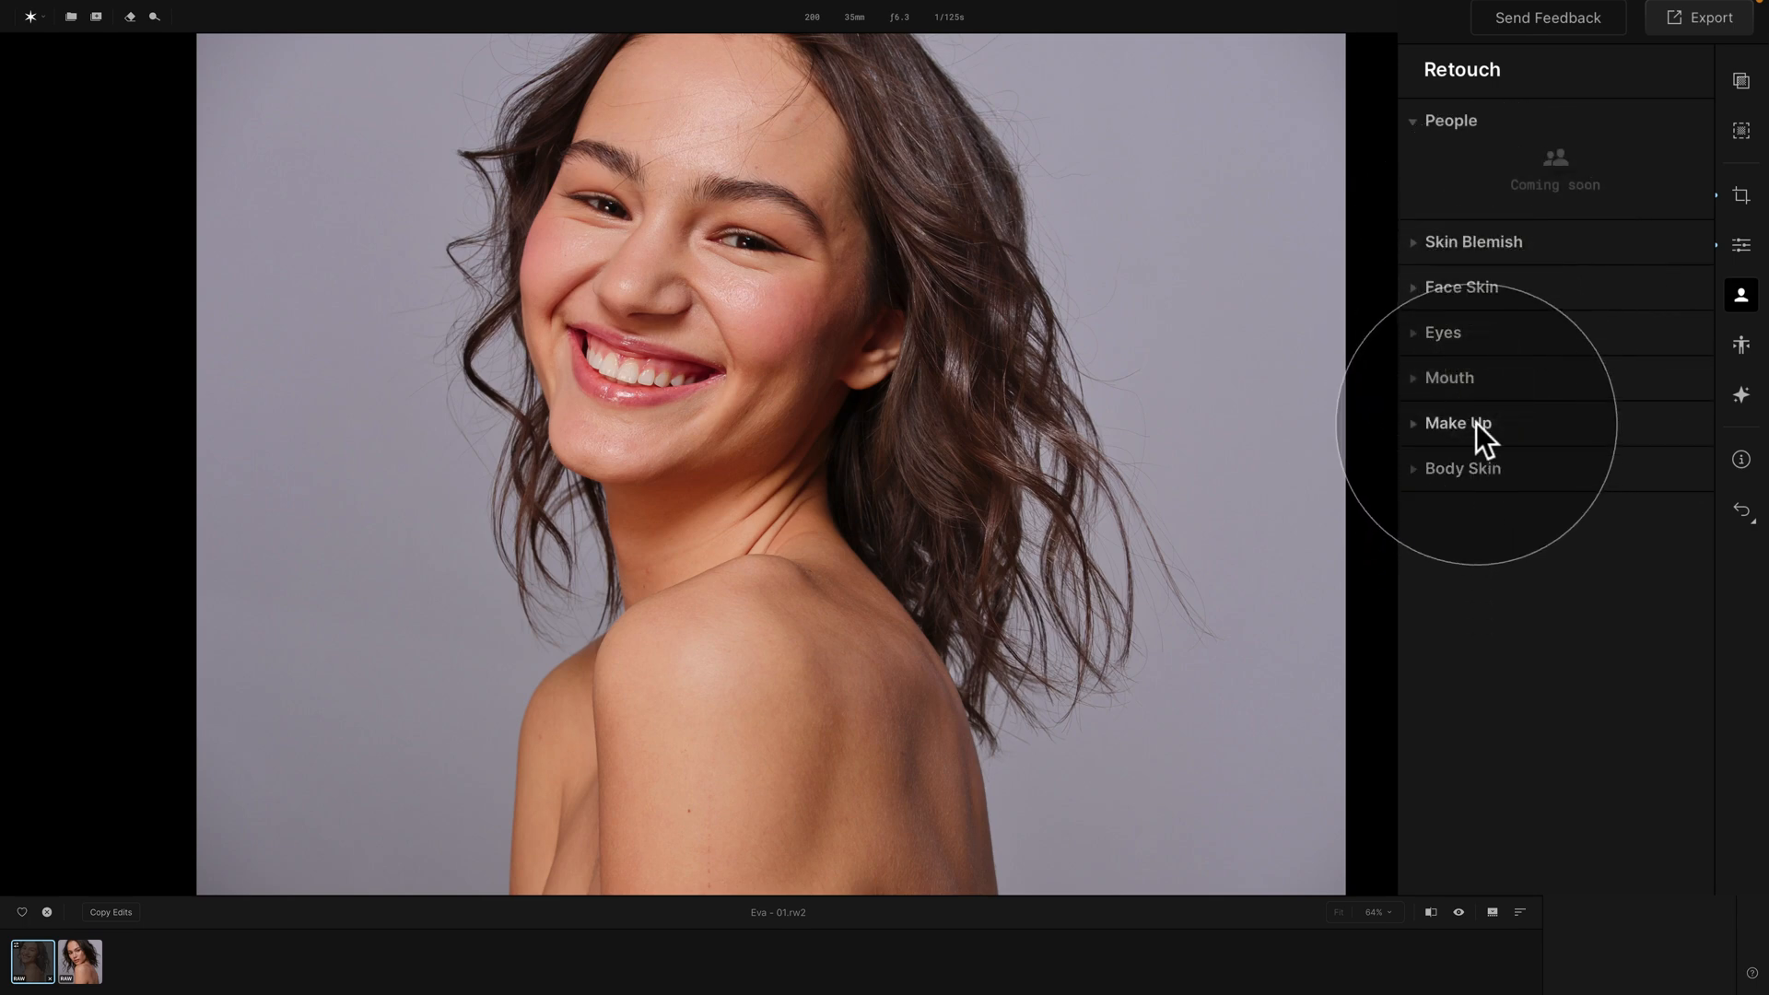
click(1476, 423)
click(1474, 424)
click(1481, 470)
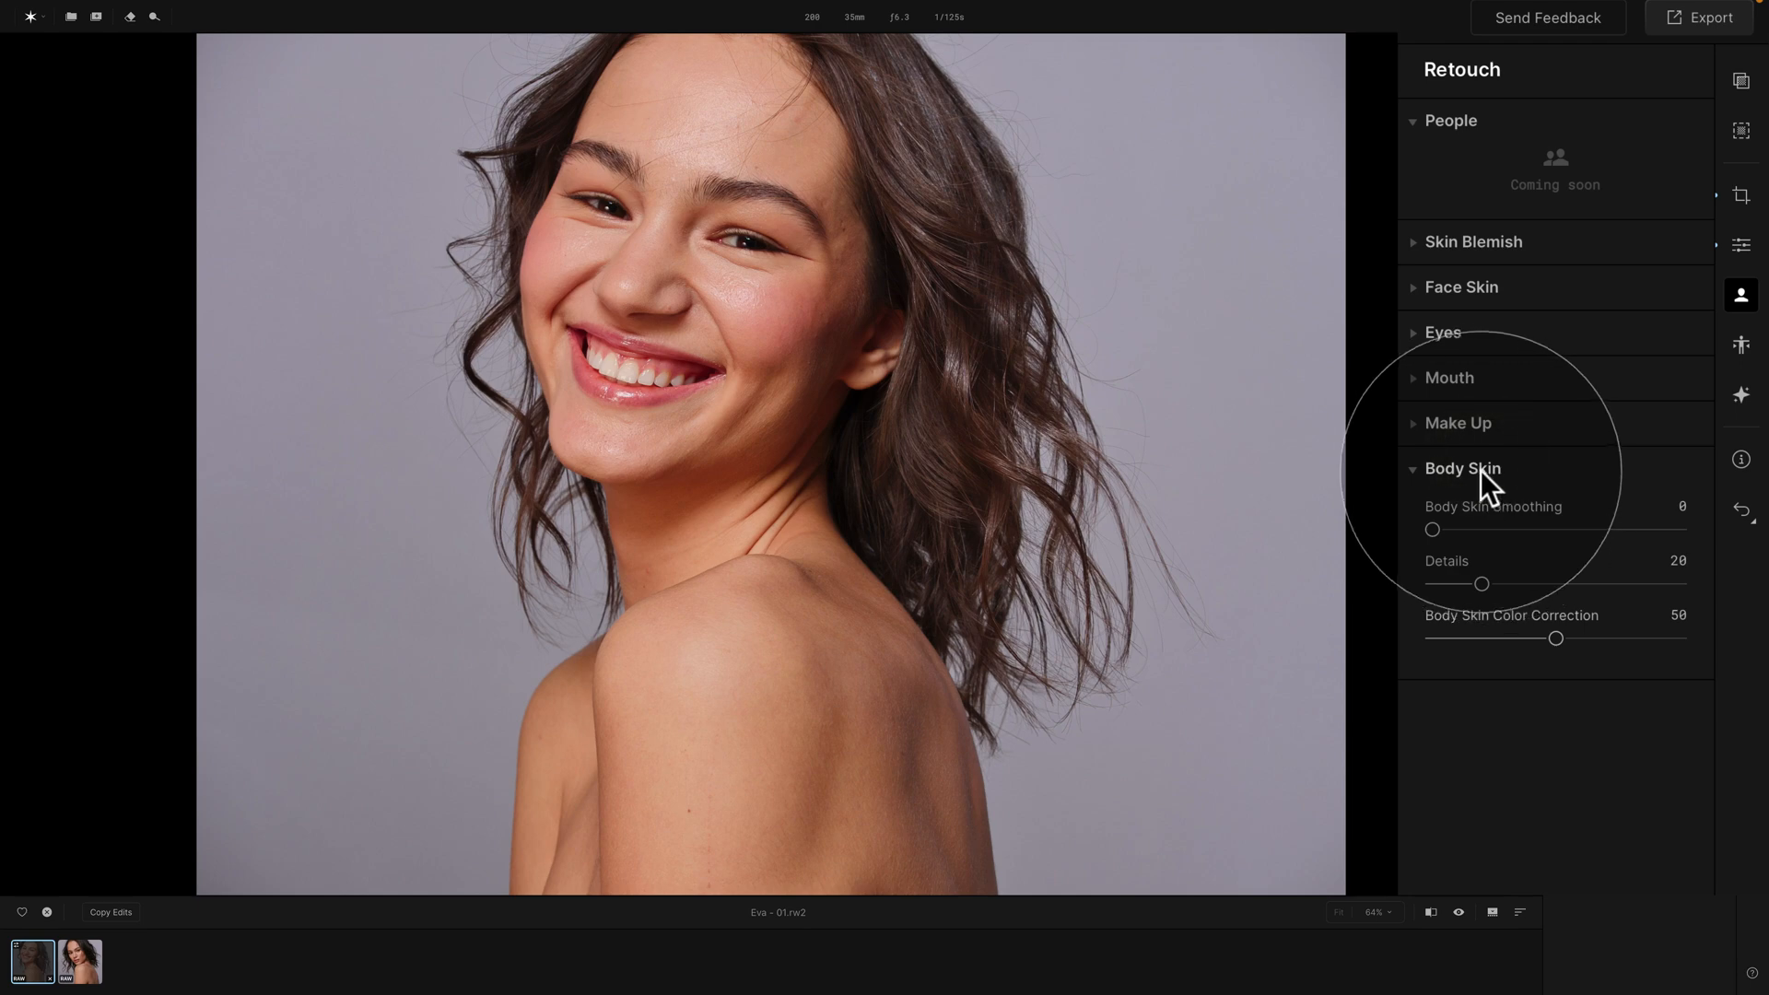
click(1484, 469)
Set the Skin Blemish retouch to Blemish Removal 80 and Freckles 67 with the woman's face enlarged, and collapse the group
click(1470, 243)
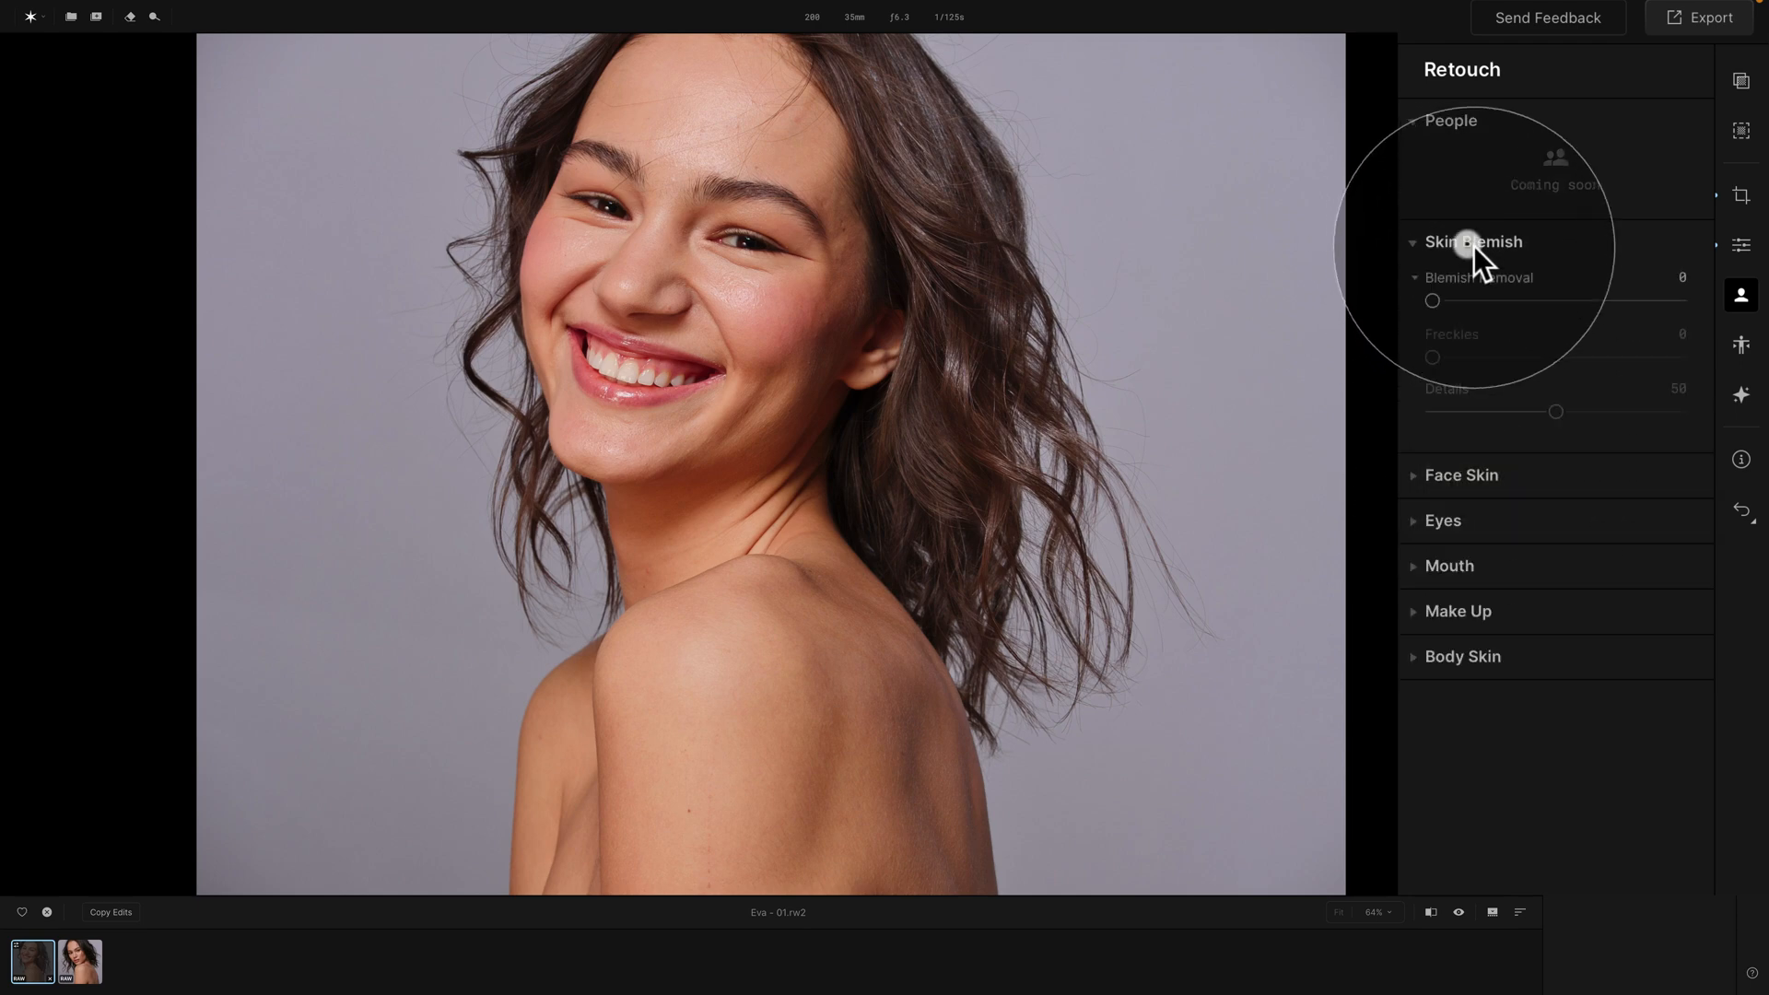
drag(1433, 301, 1575, 301)
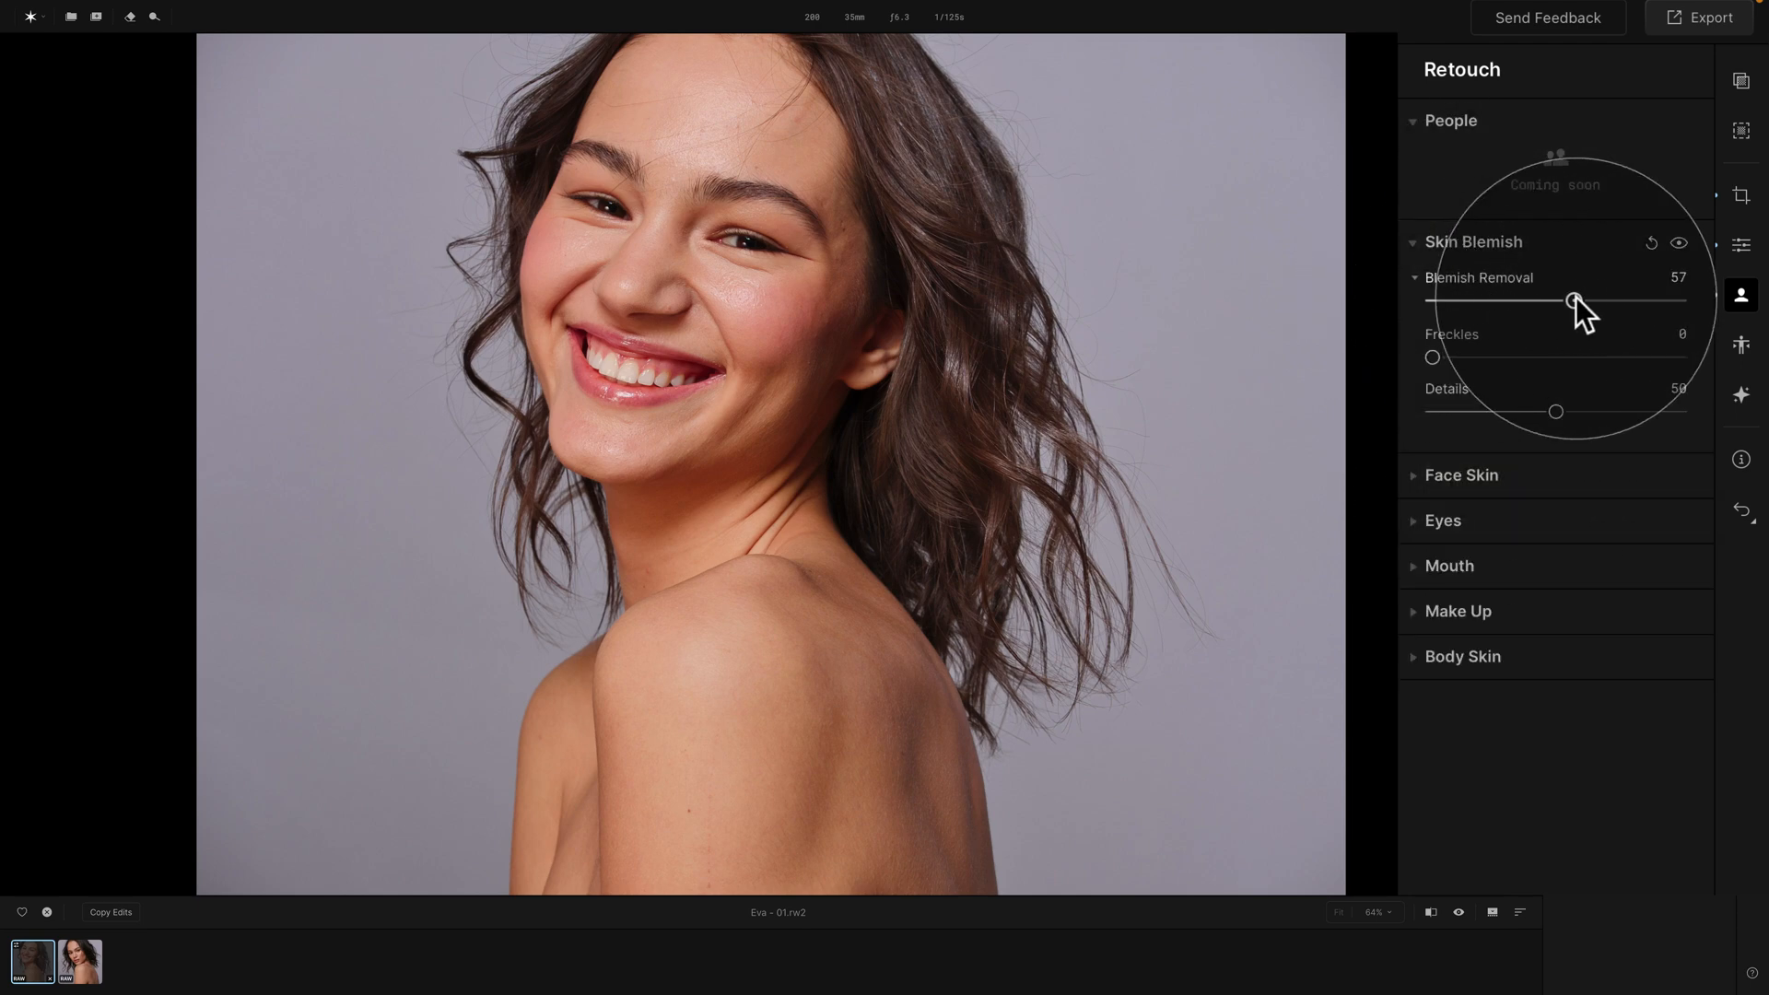
click(635, 162)
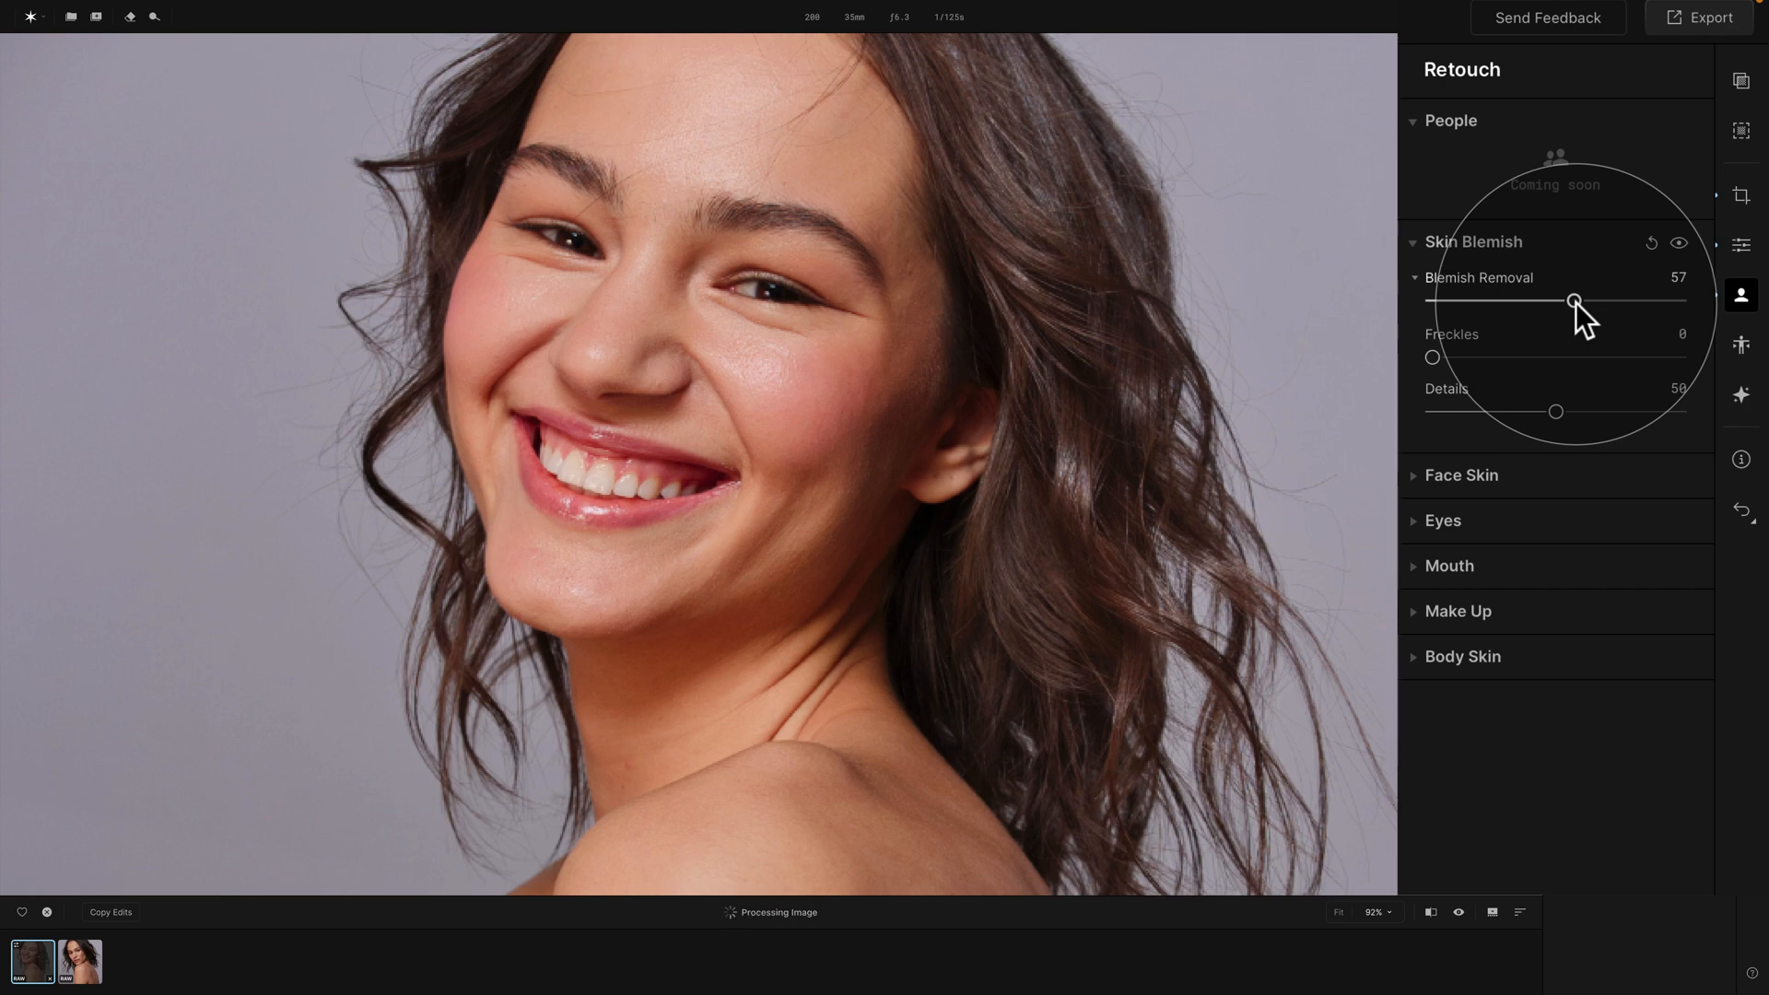
drag(1575, 301, 1629, 291)
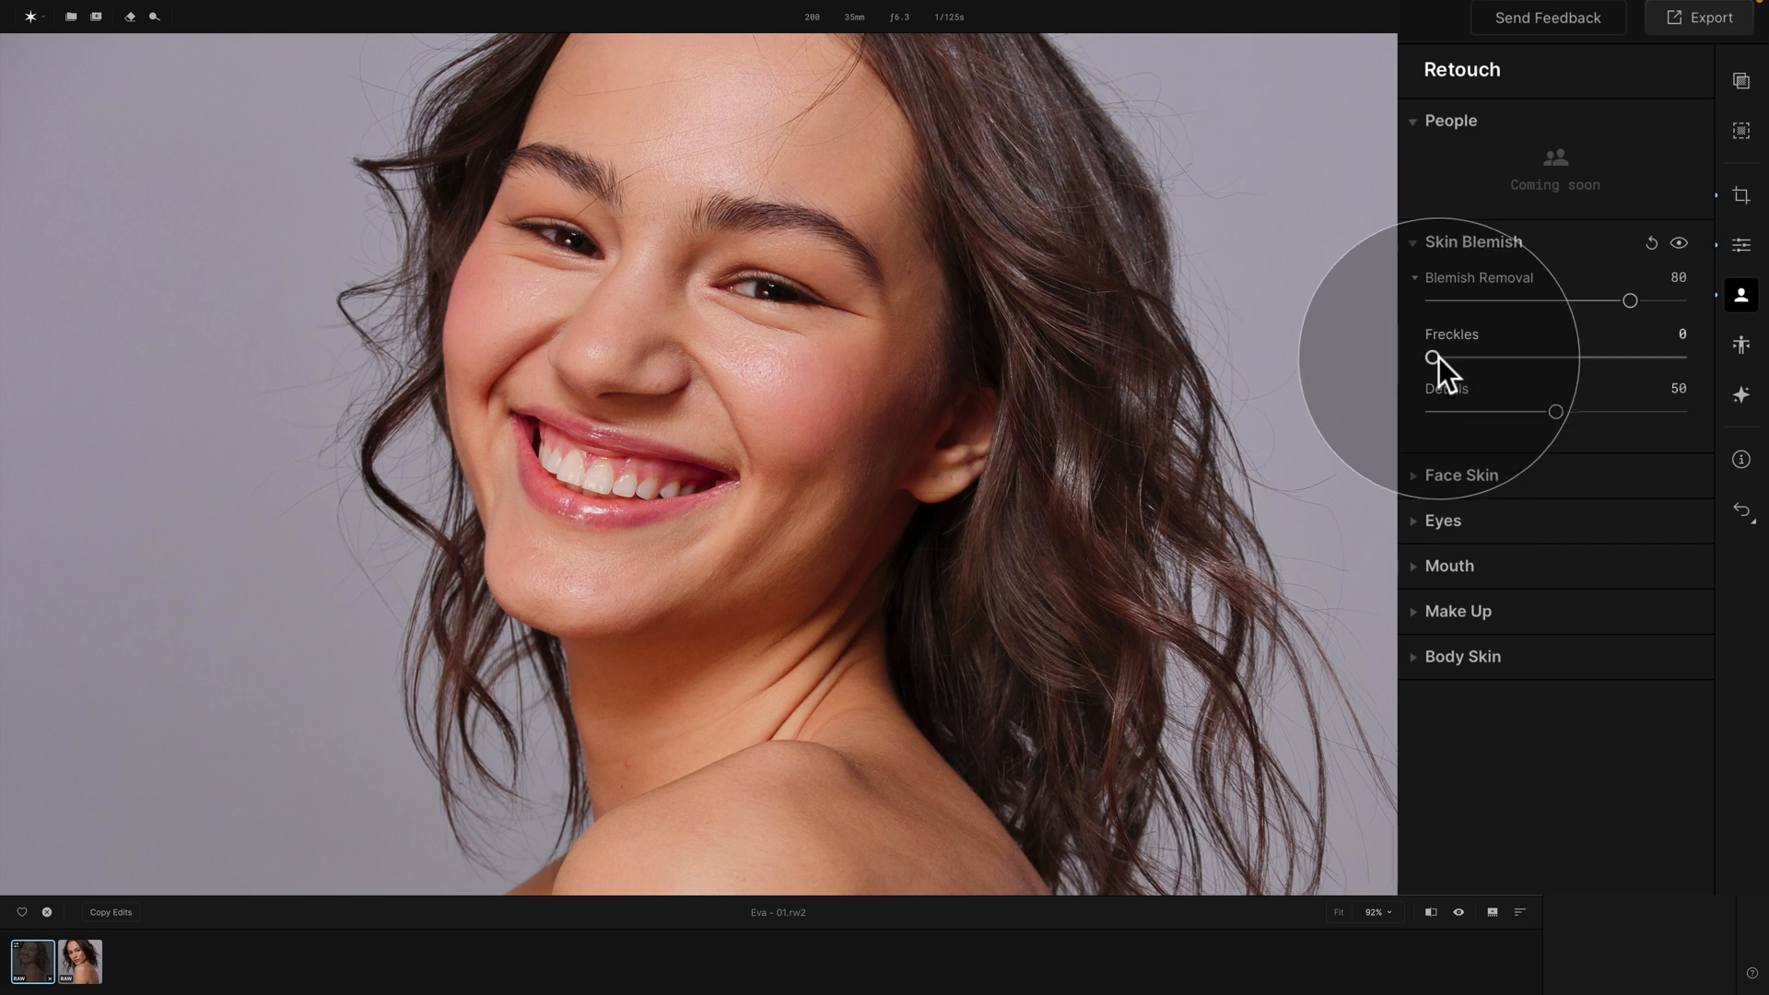
drag(1437, 357, 1600, 358)
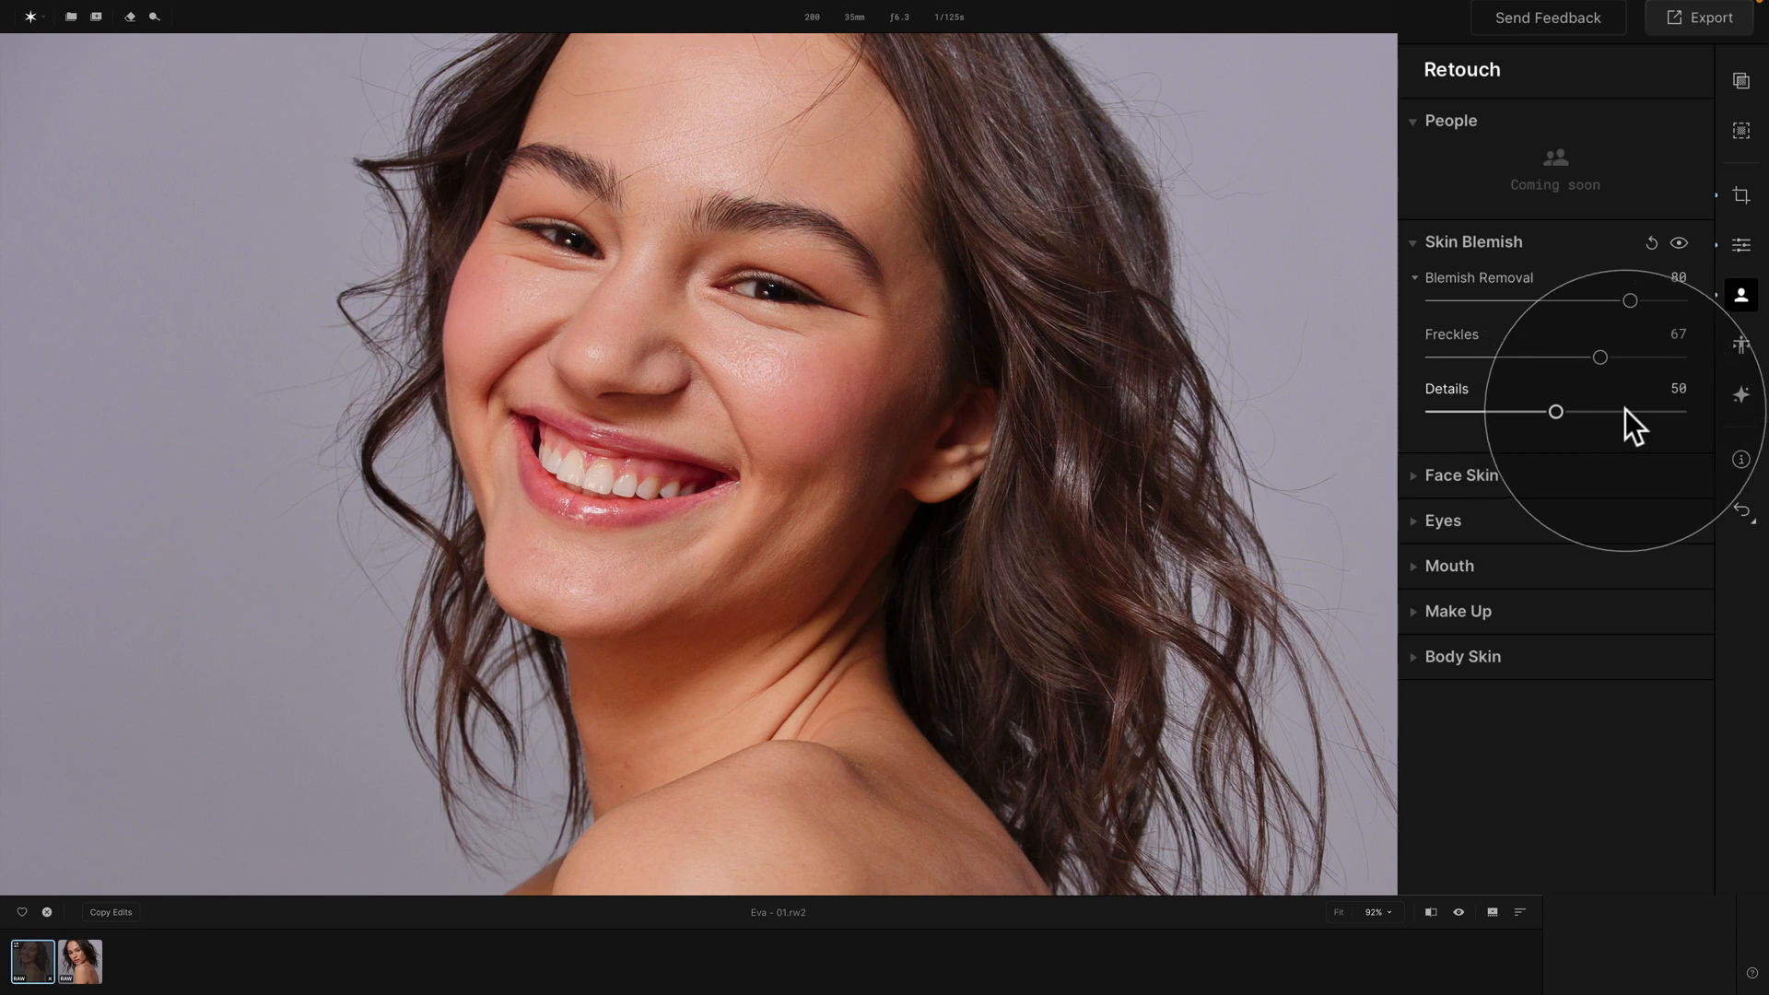
click(1485, 239)
Set Skin Smoothing to 31 and Face Skin Color Correction to 26, and try Dark Circles Removal at 48 before resetting it to 0
click(1487, 285)
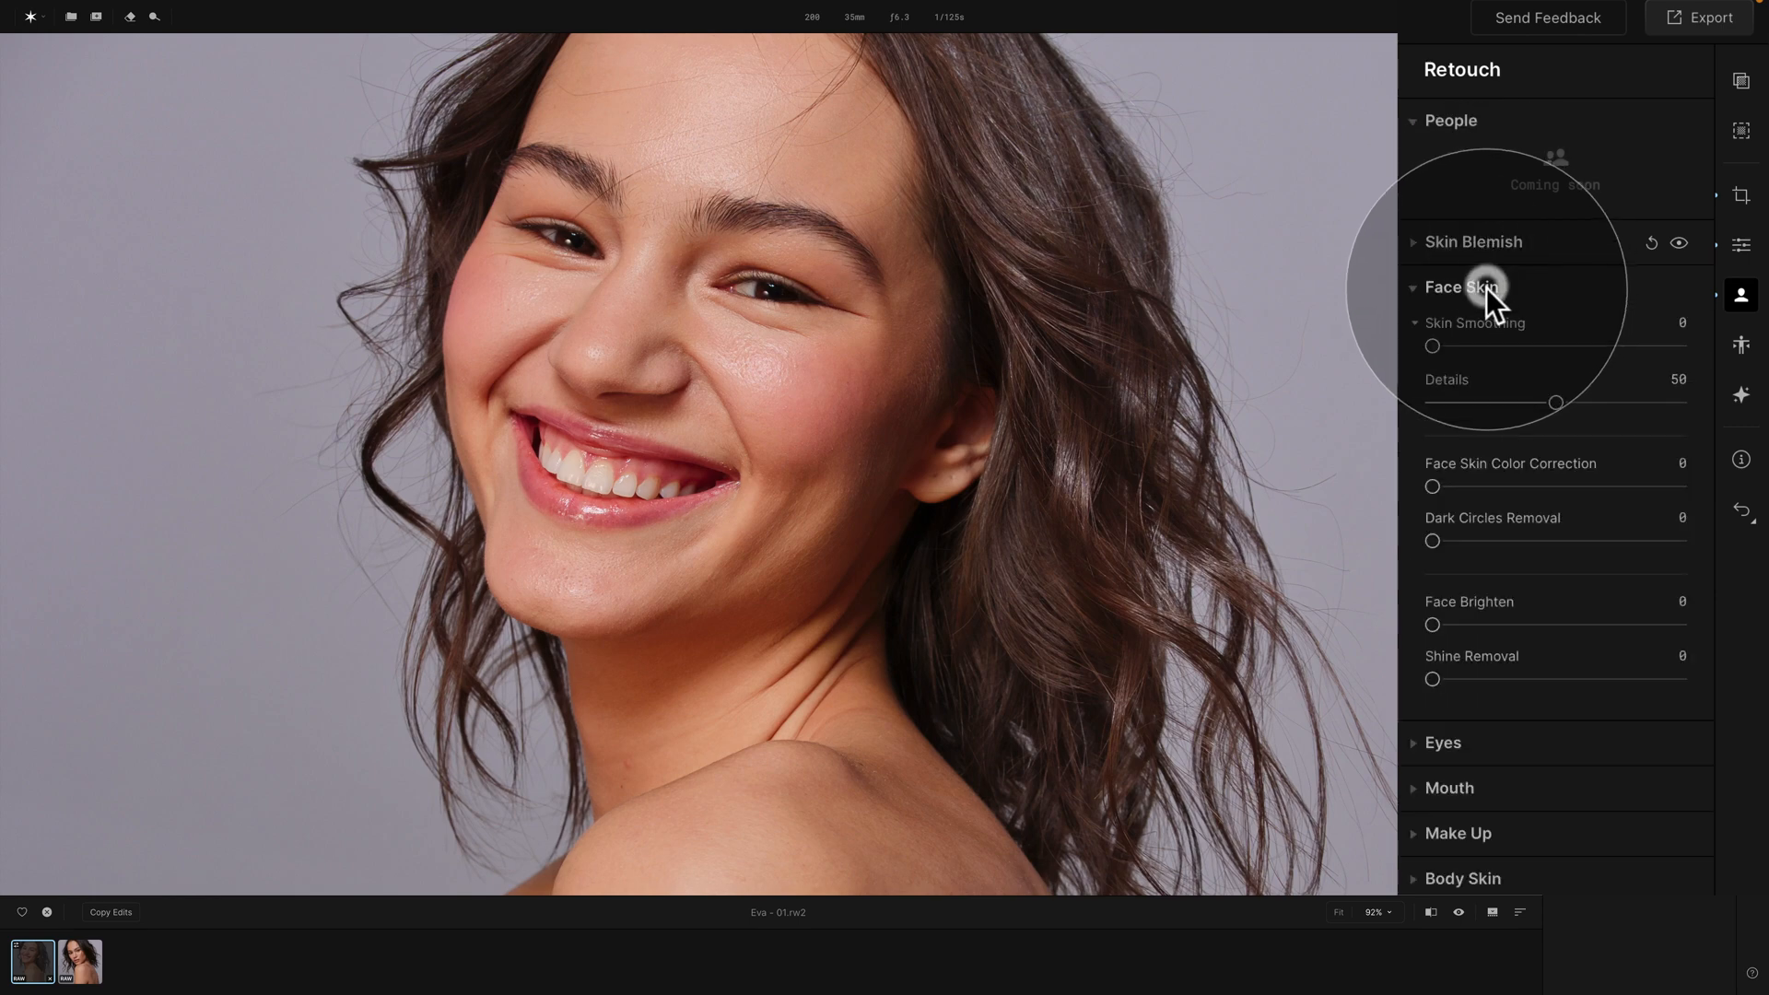
click(1507, 341)
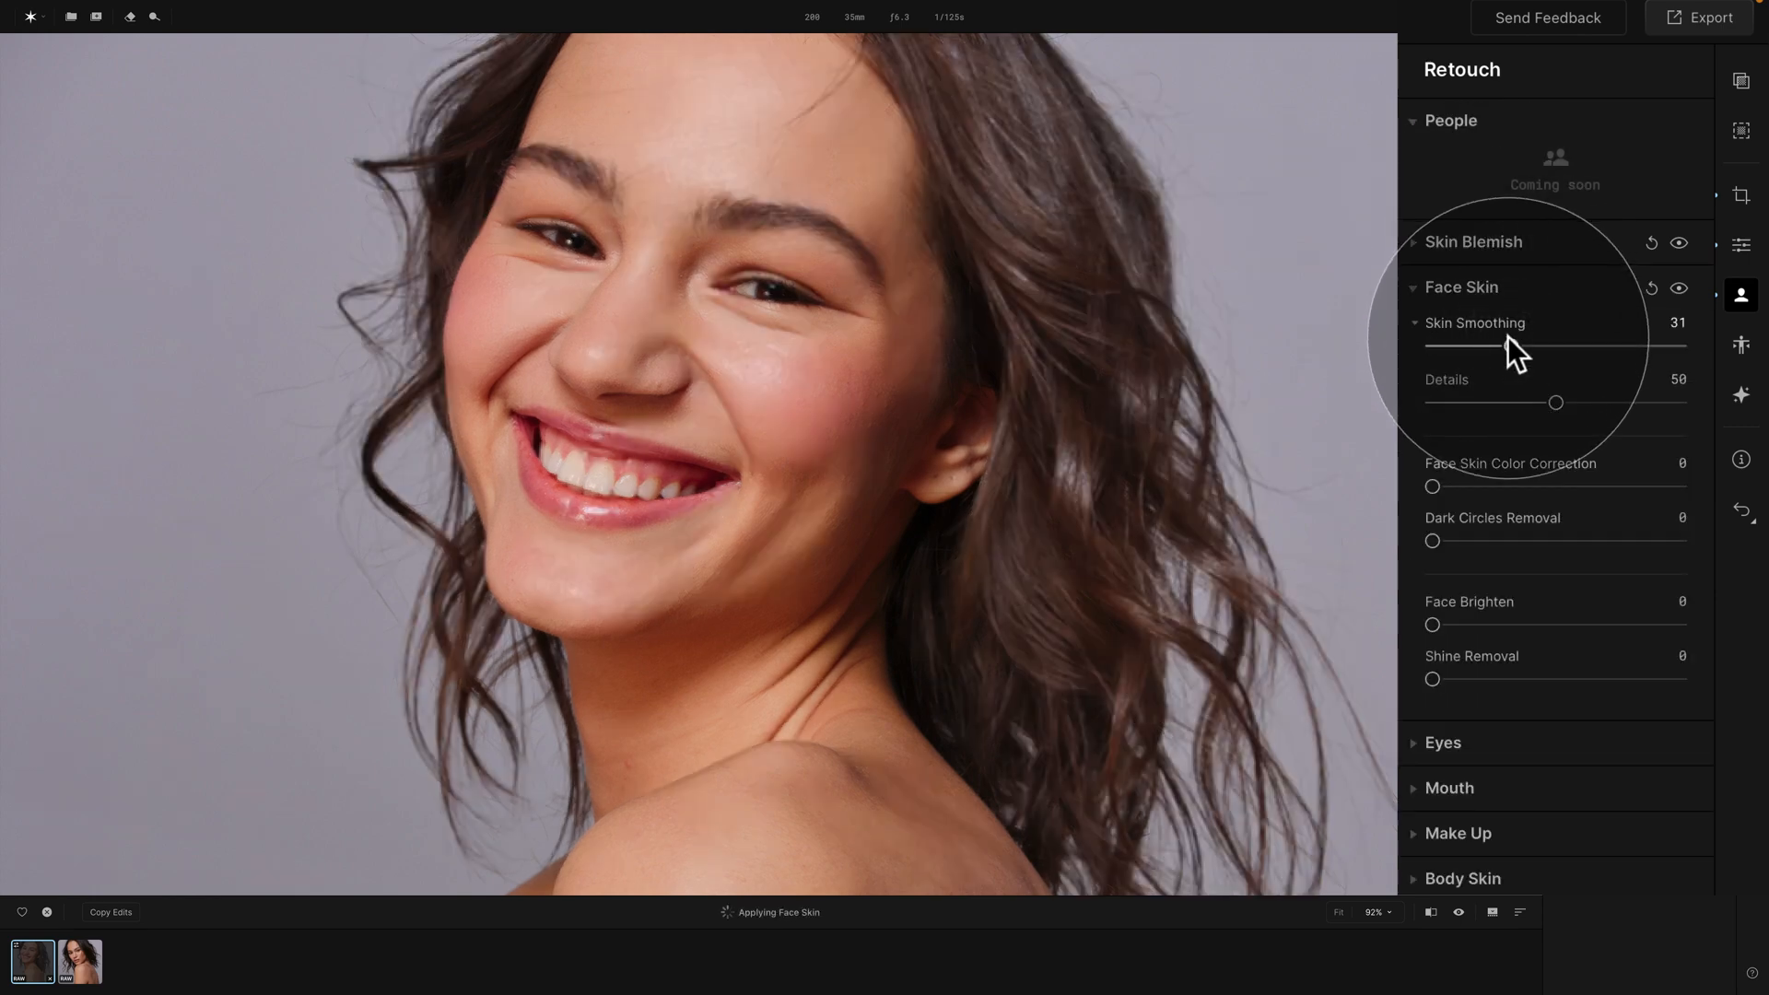
click(1498, 486)
click(1552, 530)
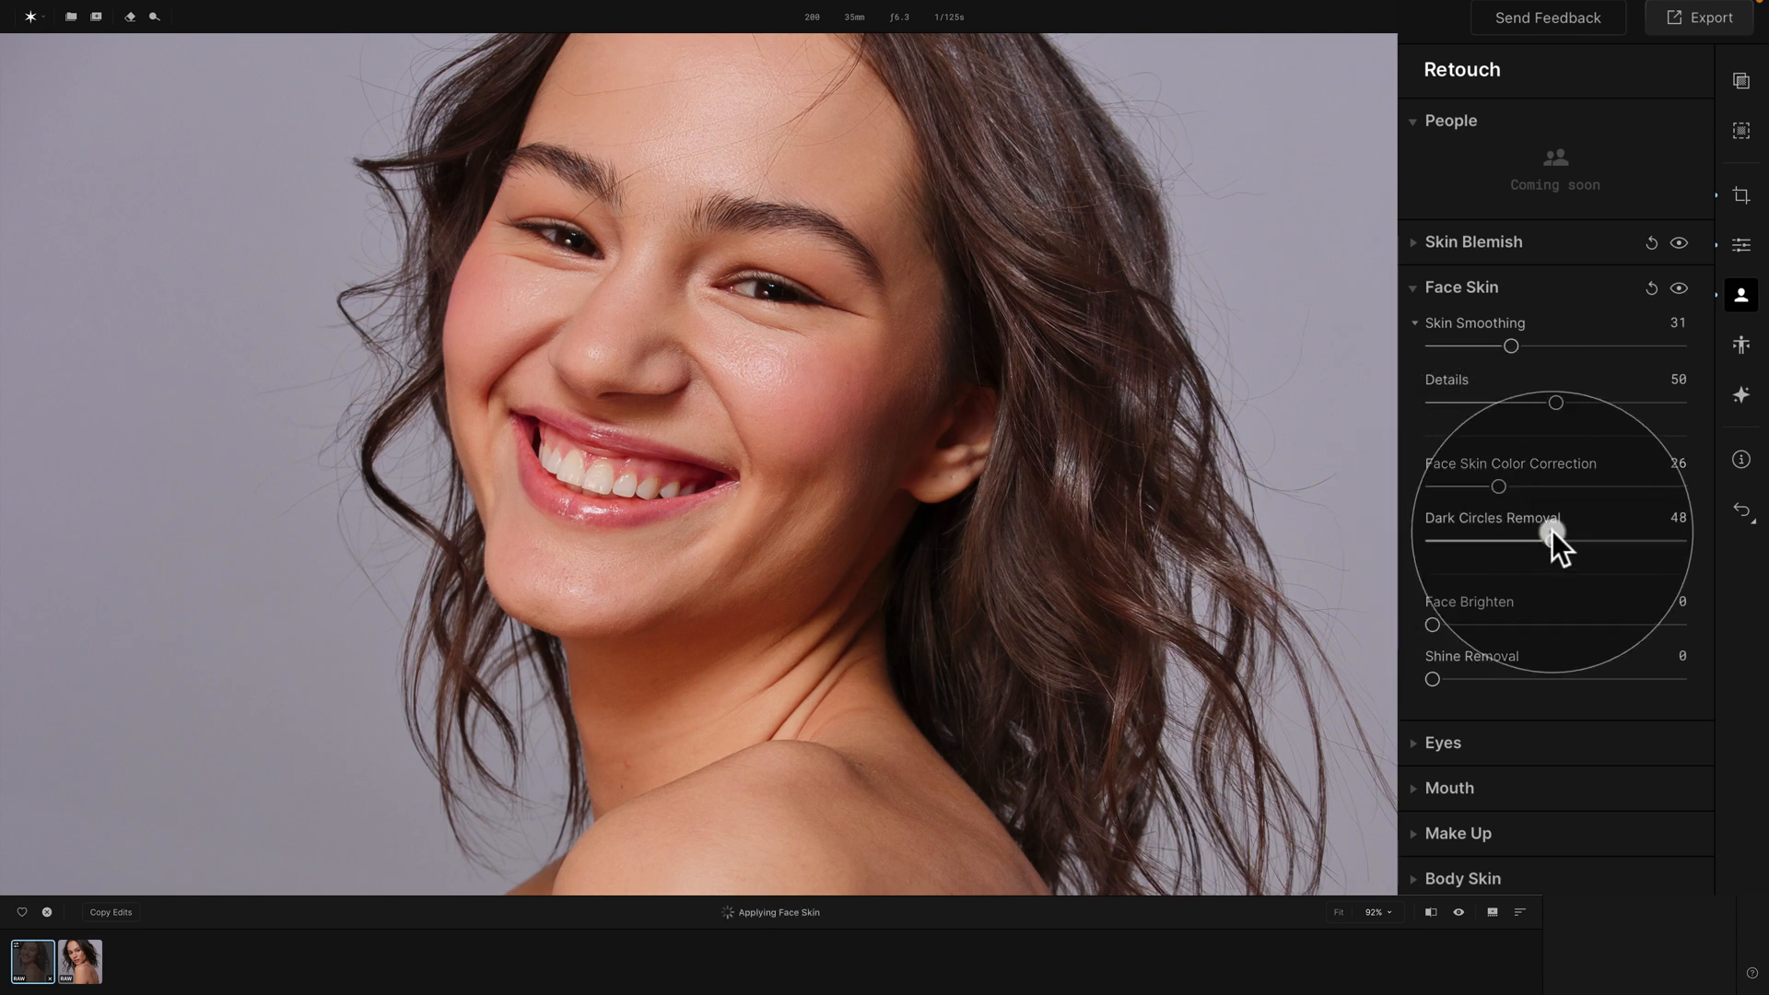
drag(1551, 531, 1432, 542)
Set the face's Face Brighten to 15 and Shine Removal to 80, and view the whole portrait
click(1489, 623)
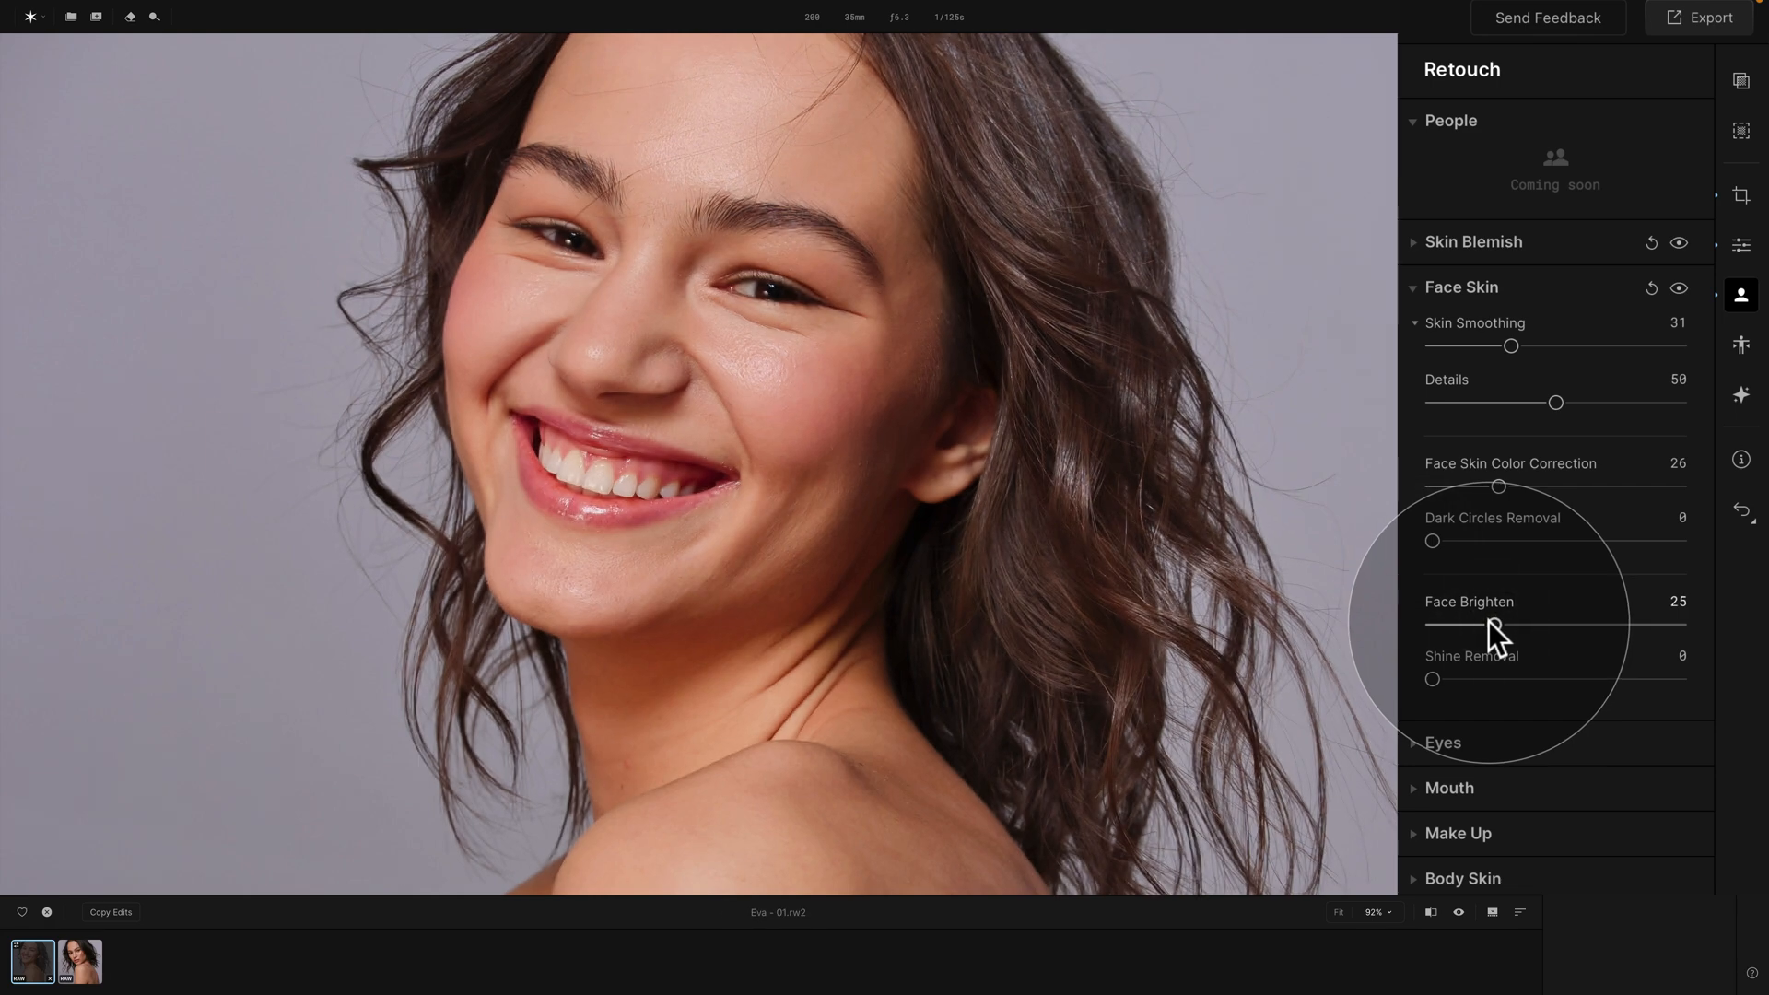
drag(1572, 617, 1628, 683)
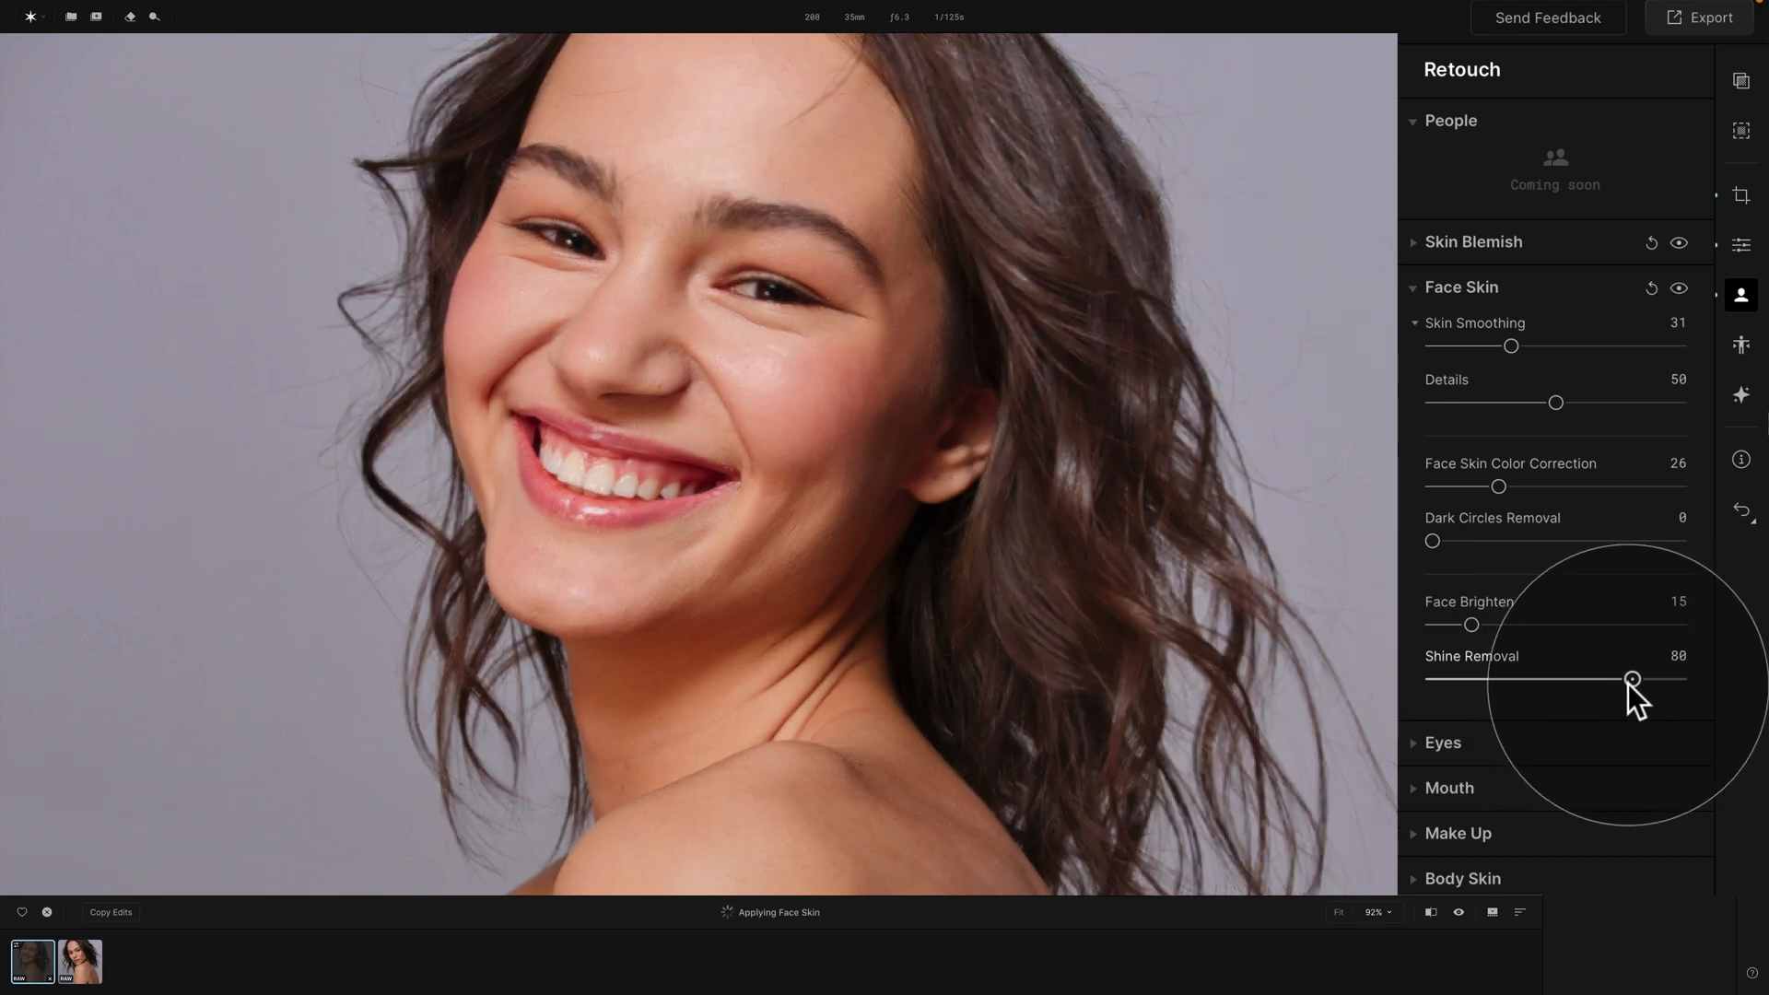
click(697, 199)
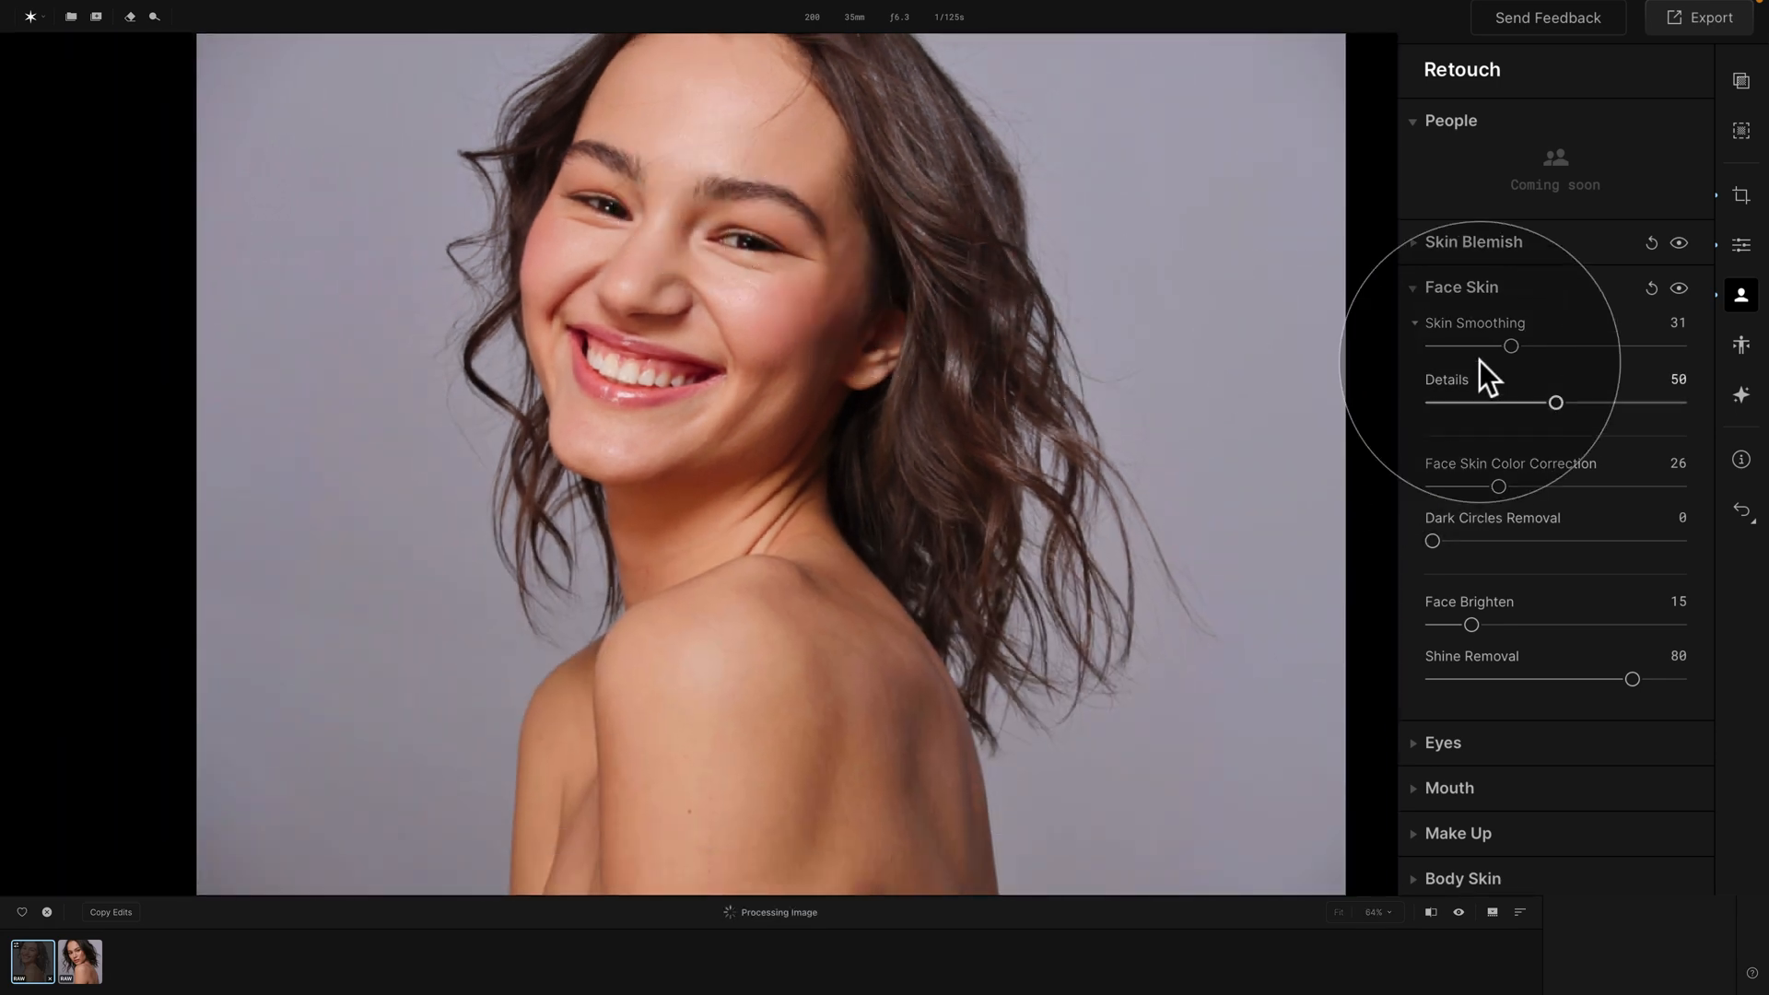
Compare the portrait with the Face Skin retouch switched off and on, and collapse the group
click(1679, 288)
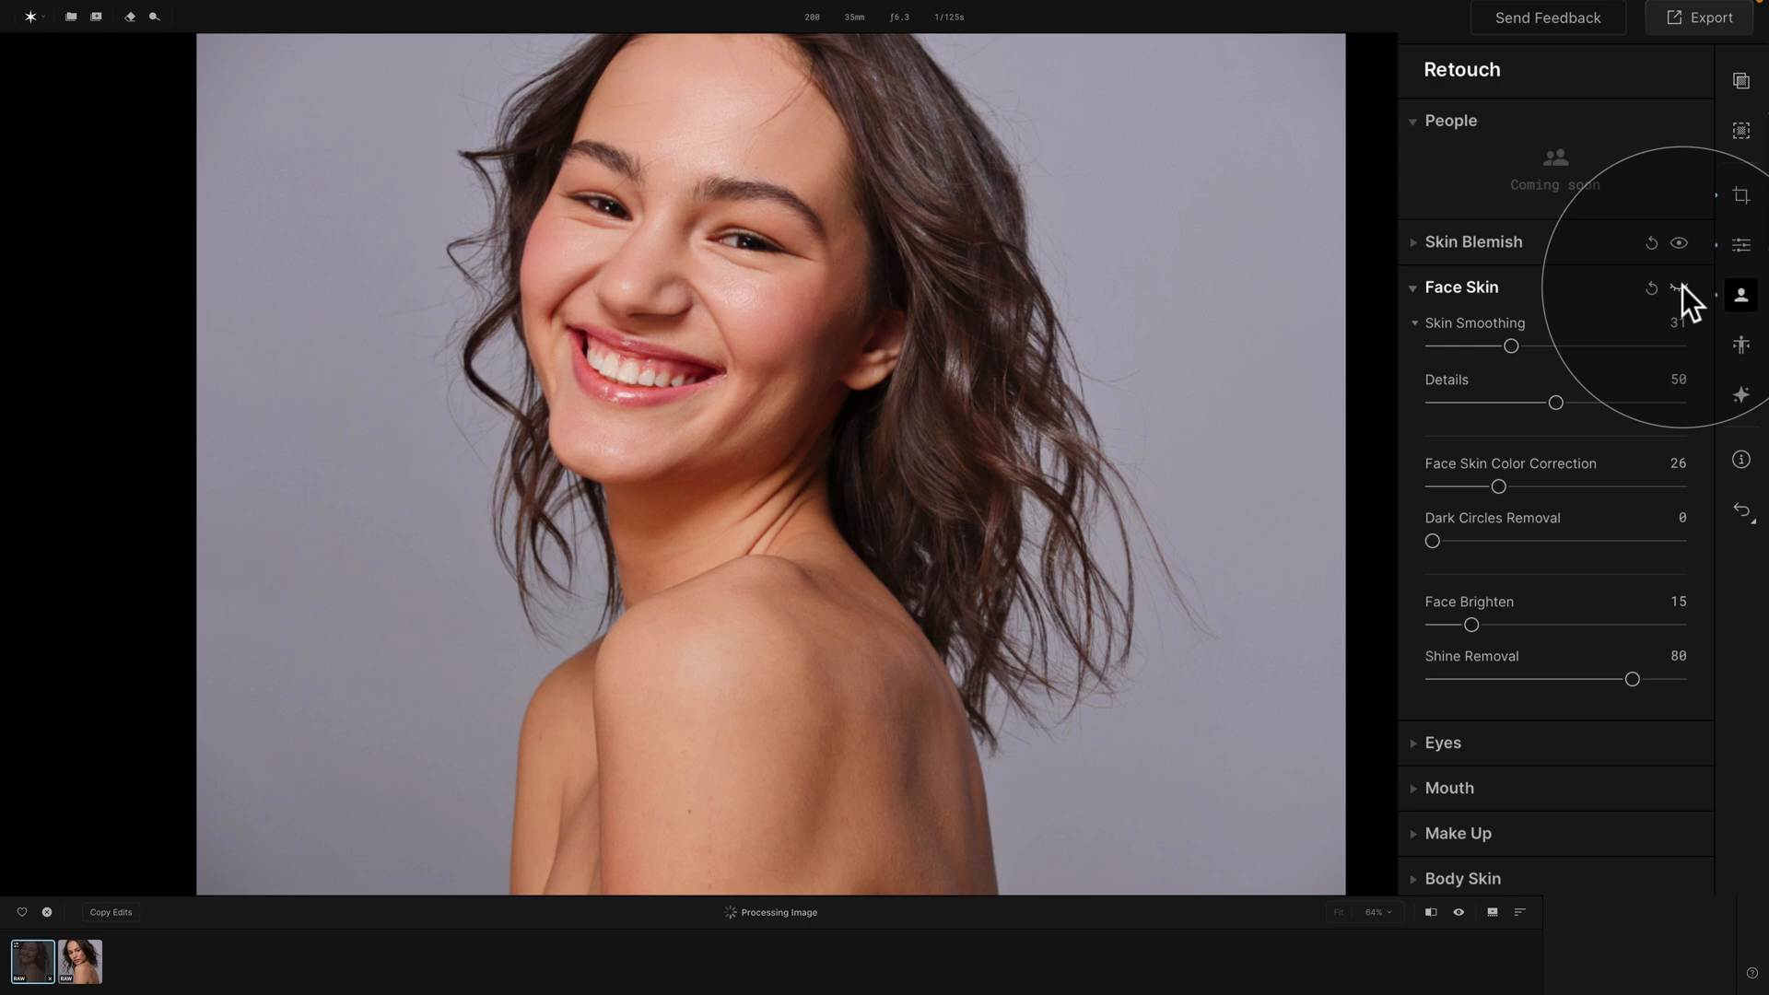
click(1681, 289)
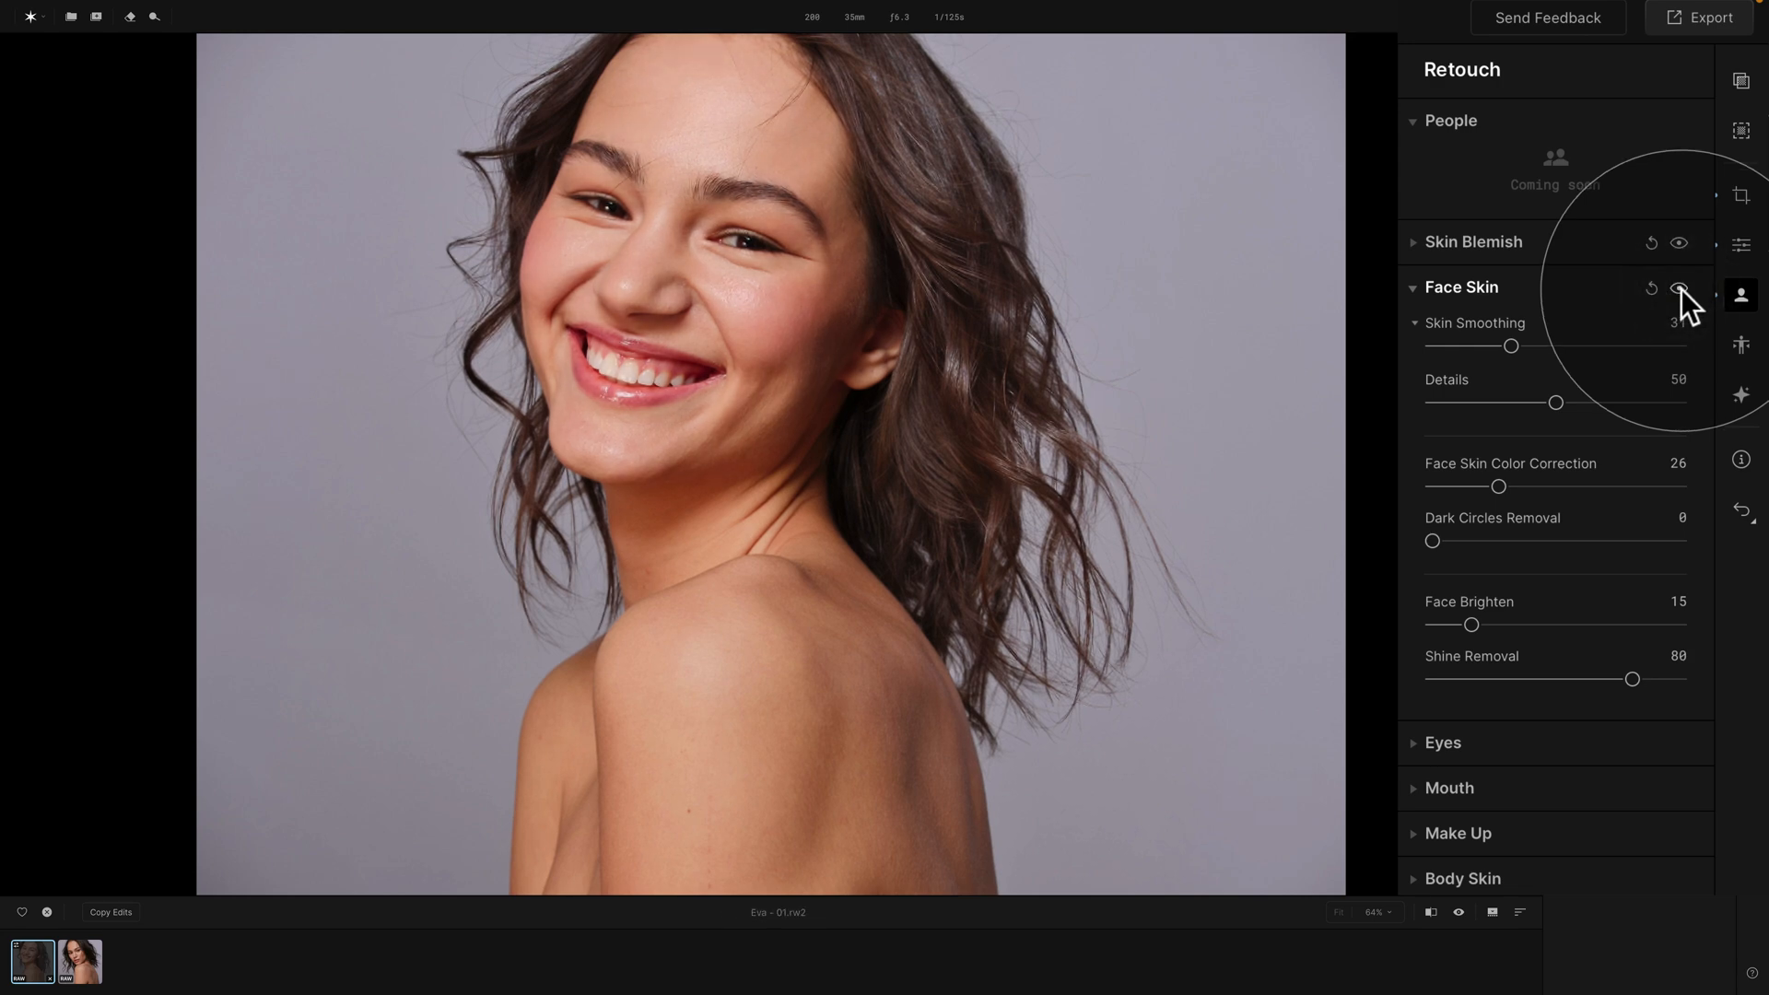
click(1463, 291)
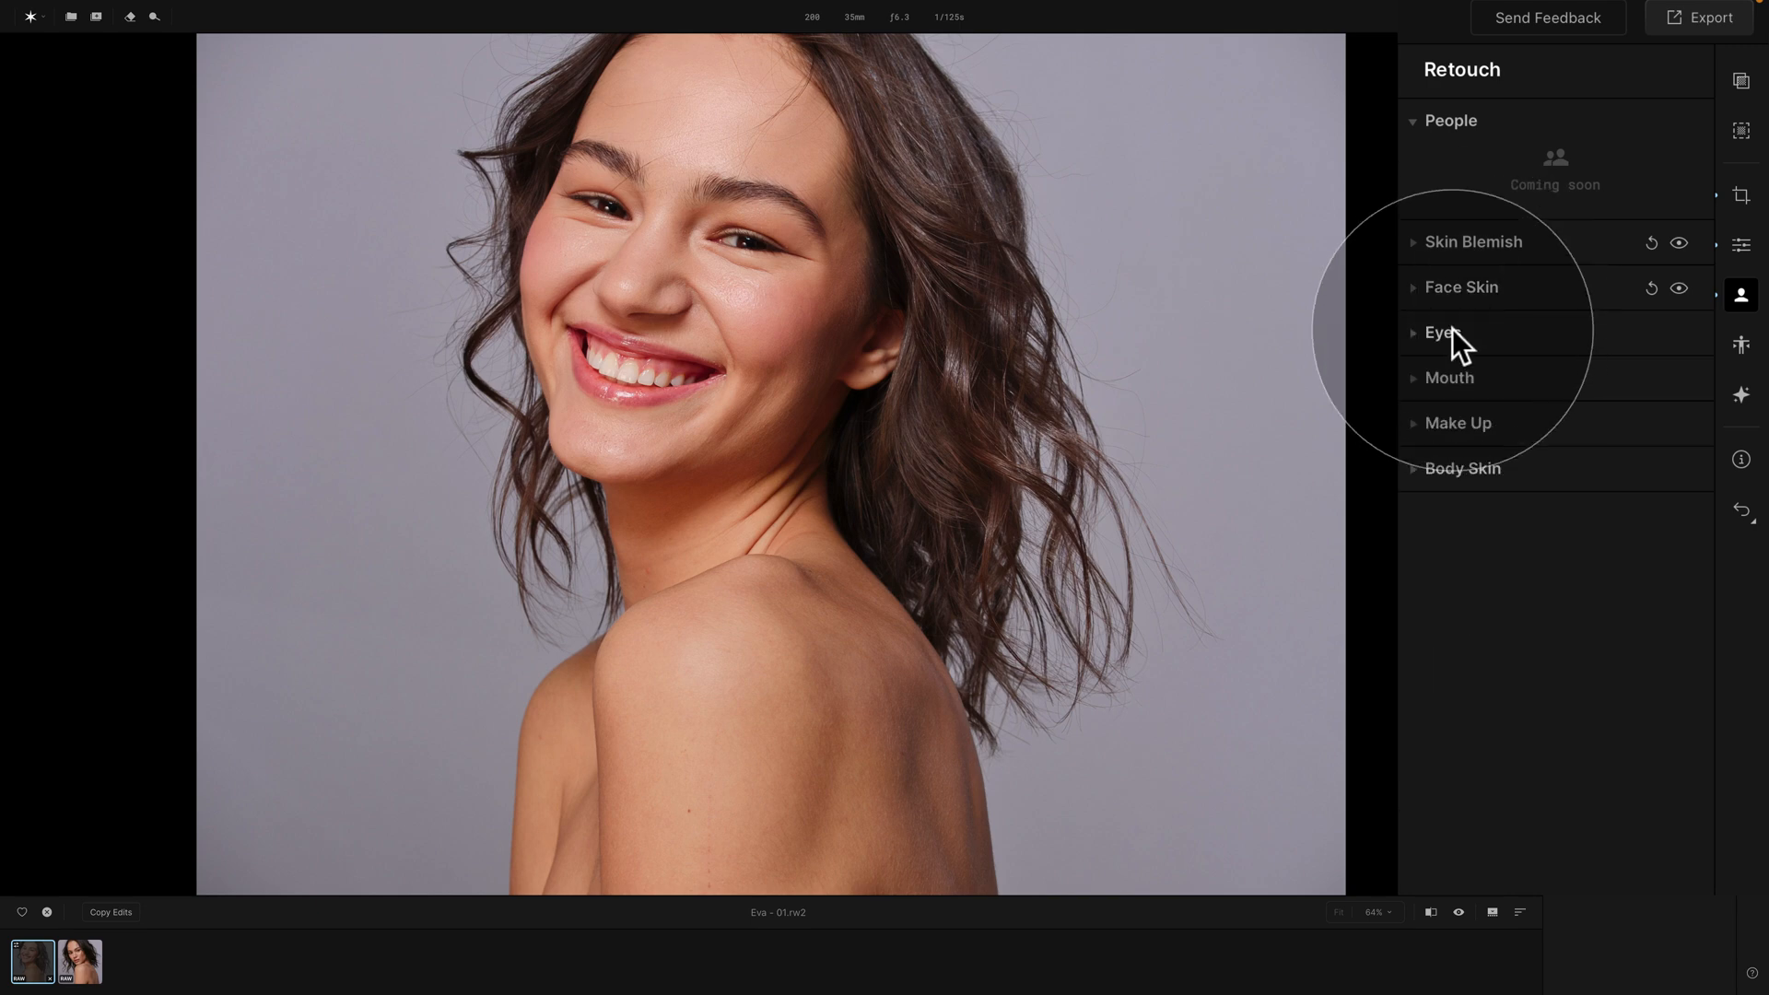
Review the remaining Eyes, Mouth, Make Up and Body Skin retouching groups
click(1454, 332)
click(1452, 334)
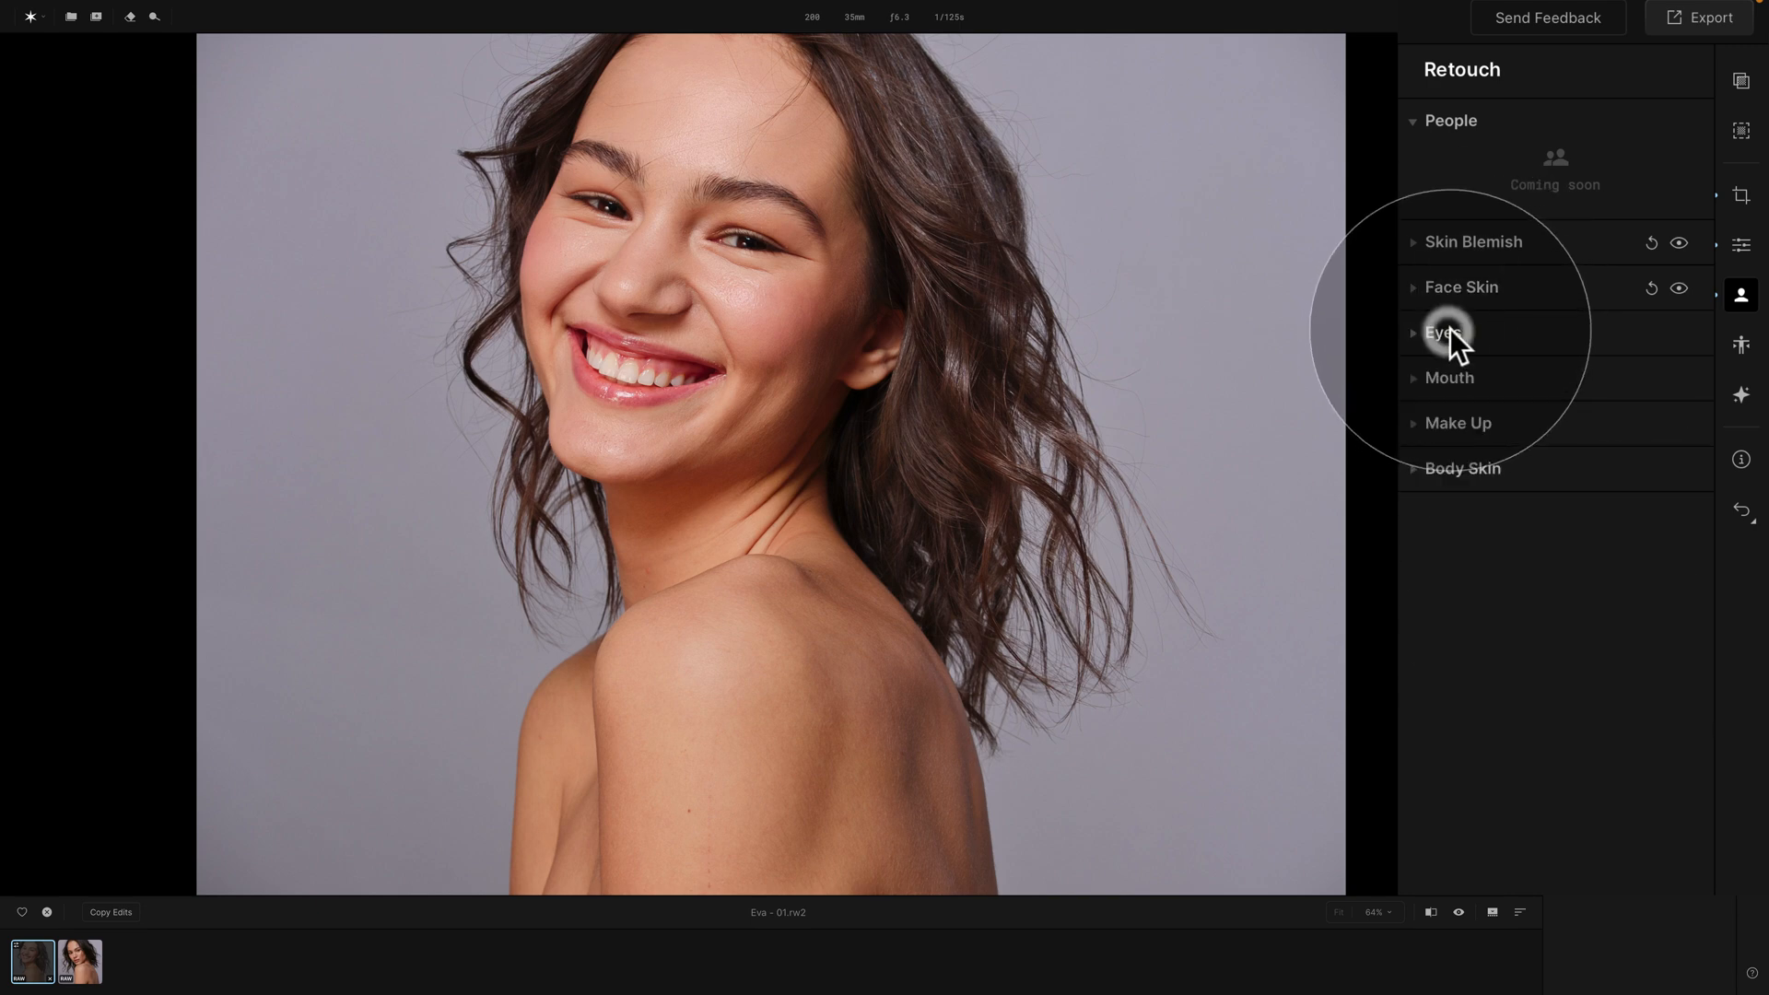
click(1459, 378)
click(1458, 378)
click(1485, 424)
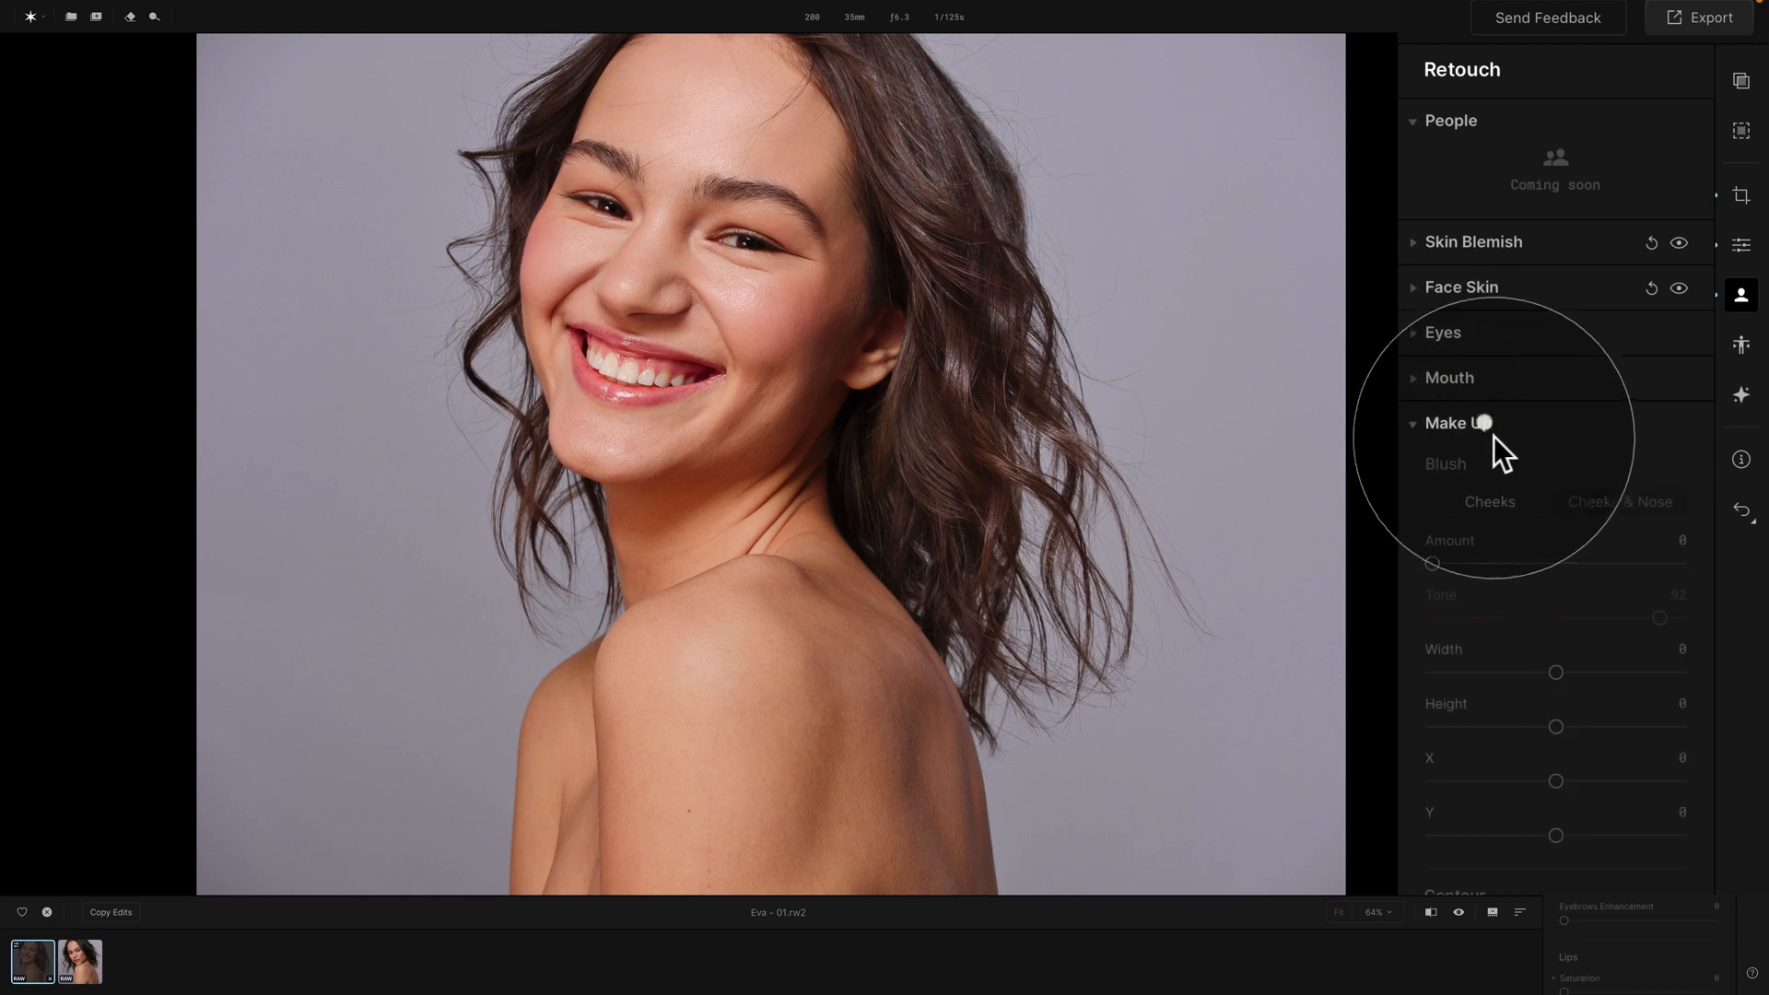
click(1468, 424)
click(1479, 468)
click(1485, 468)
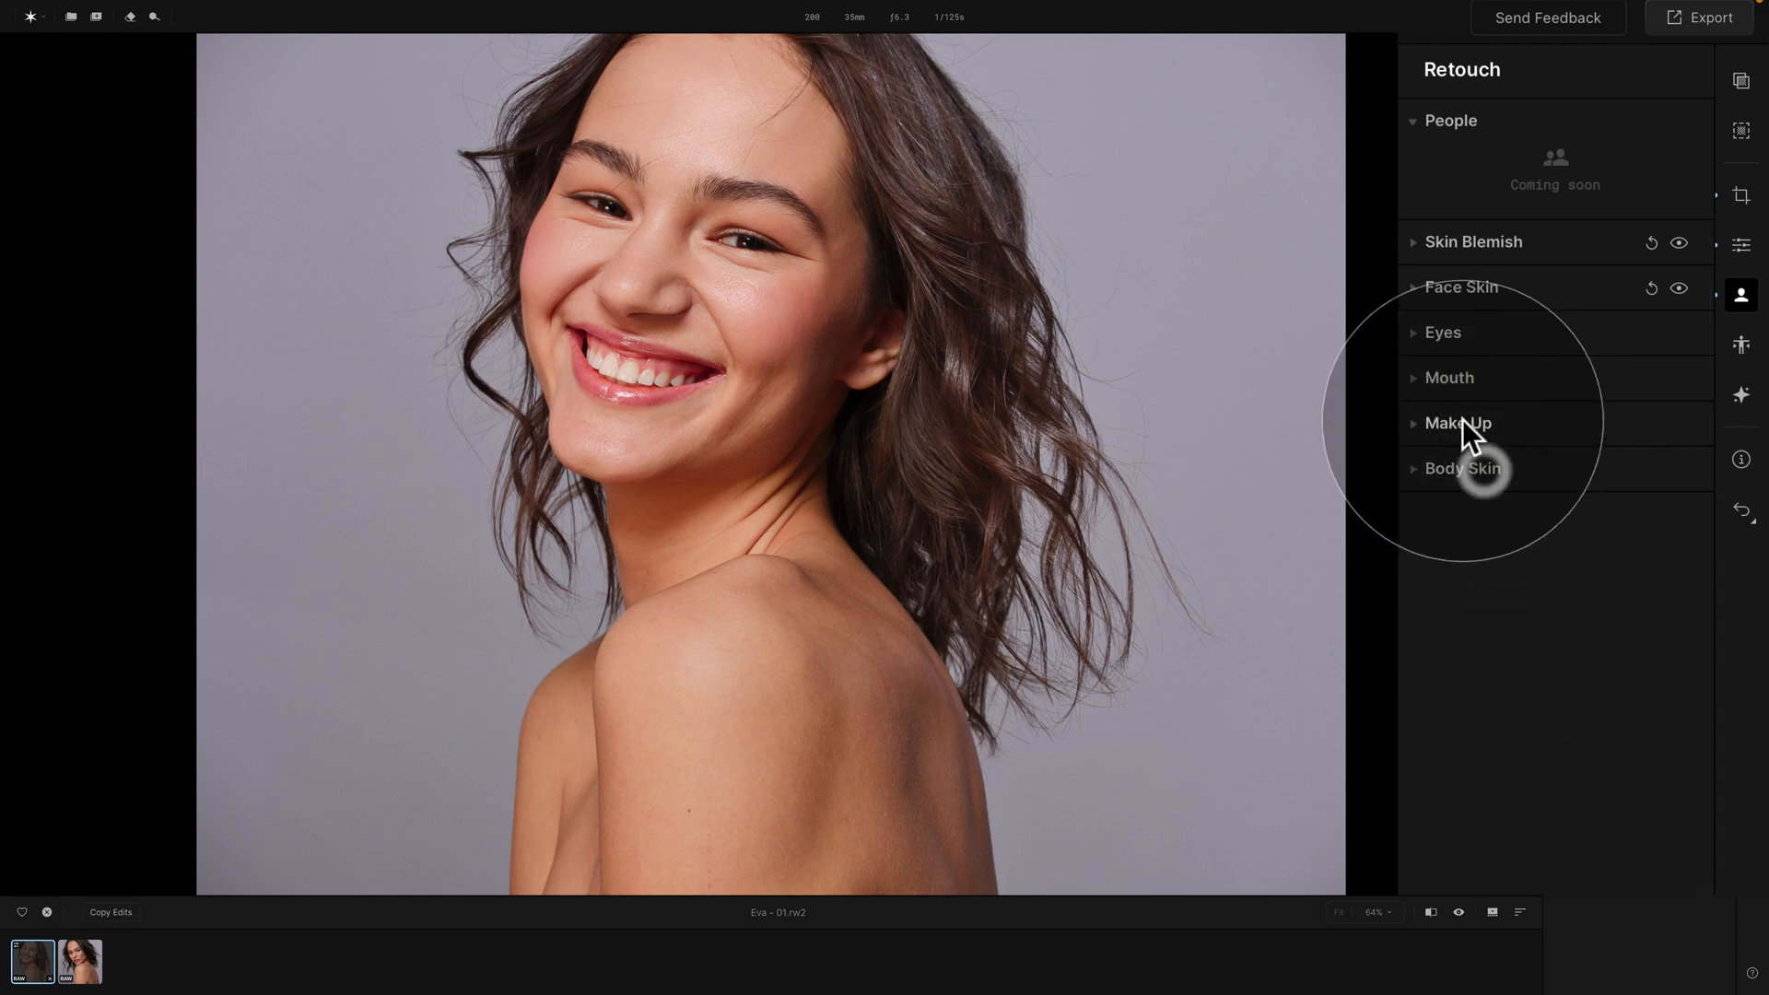
Set the Make Up blush on the woman's cheeks to an amount of 15 after trying stronger values
click(1462, 422)
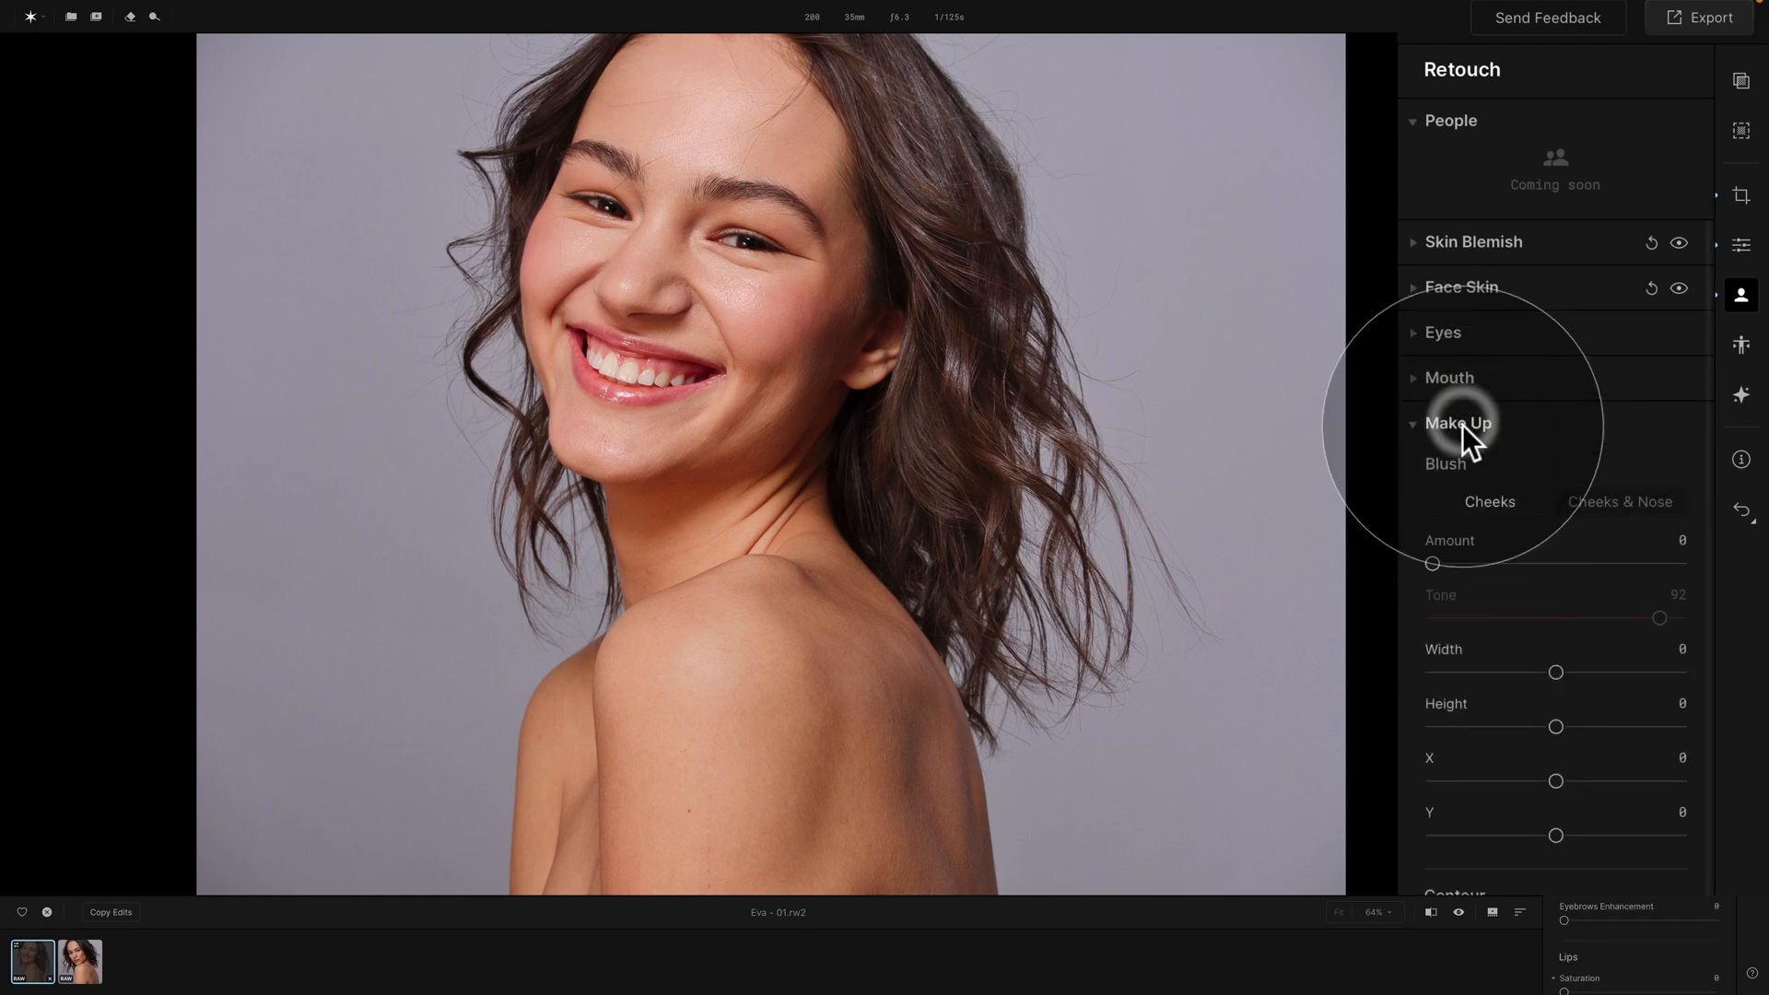
click(1470, 563)
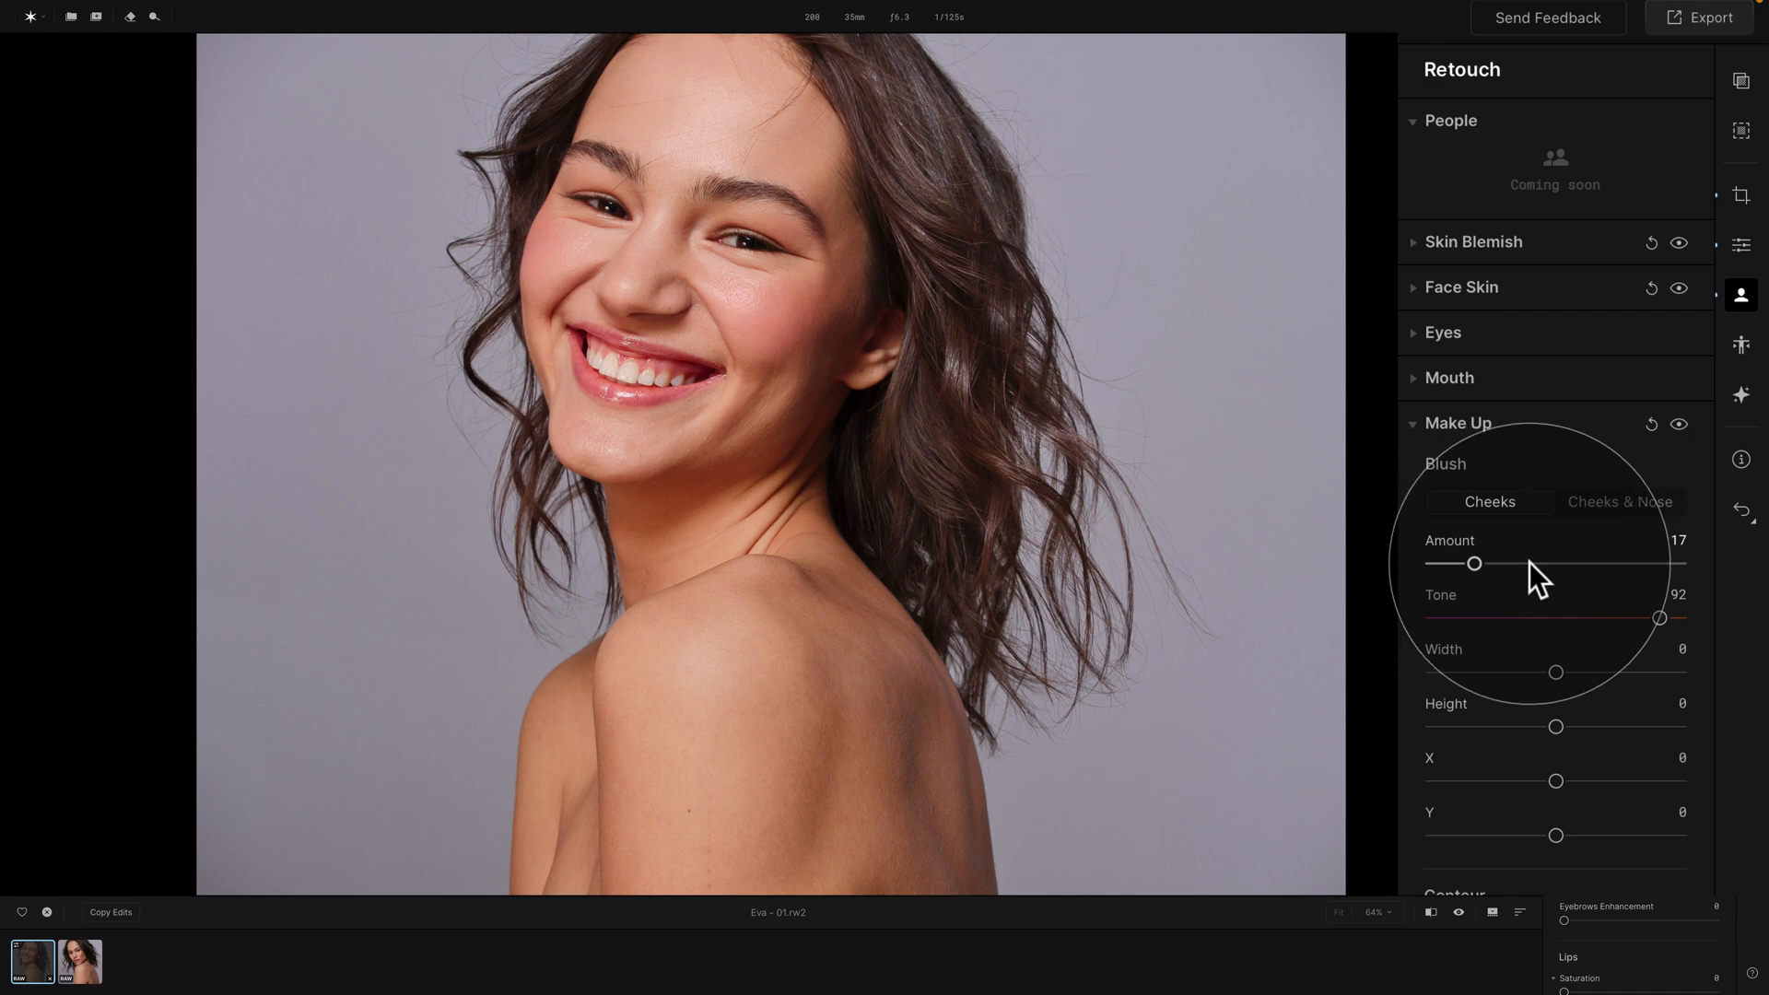
click(1627, 563)
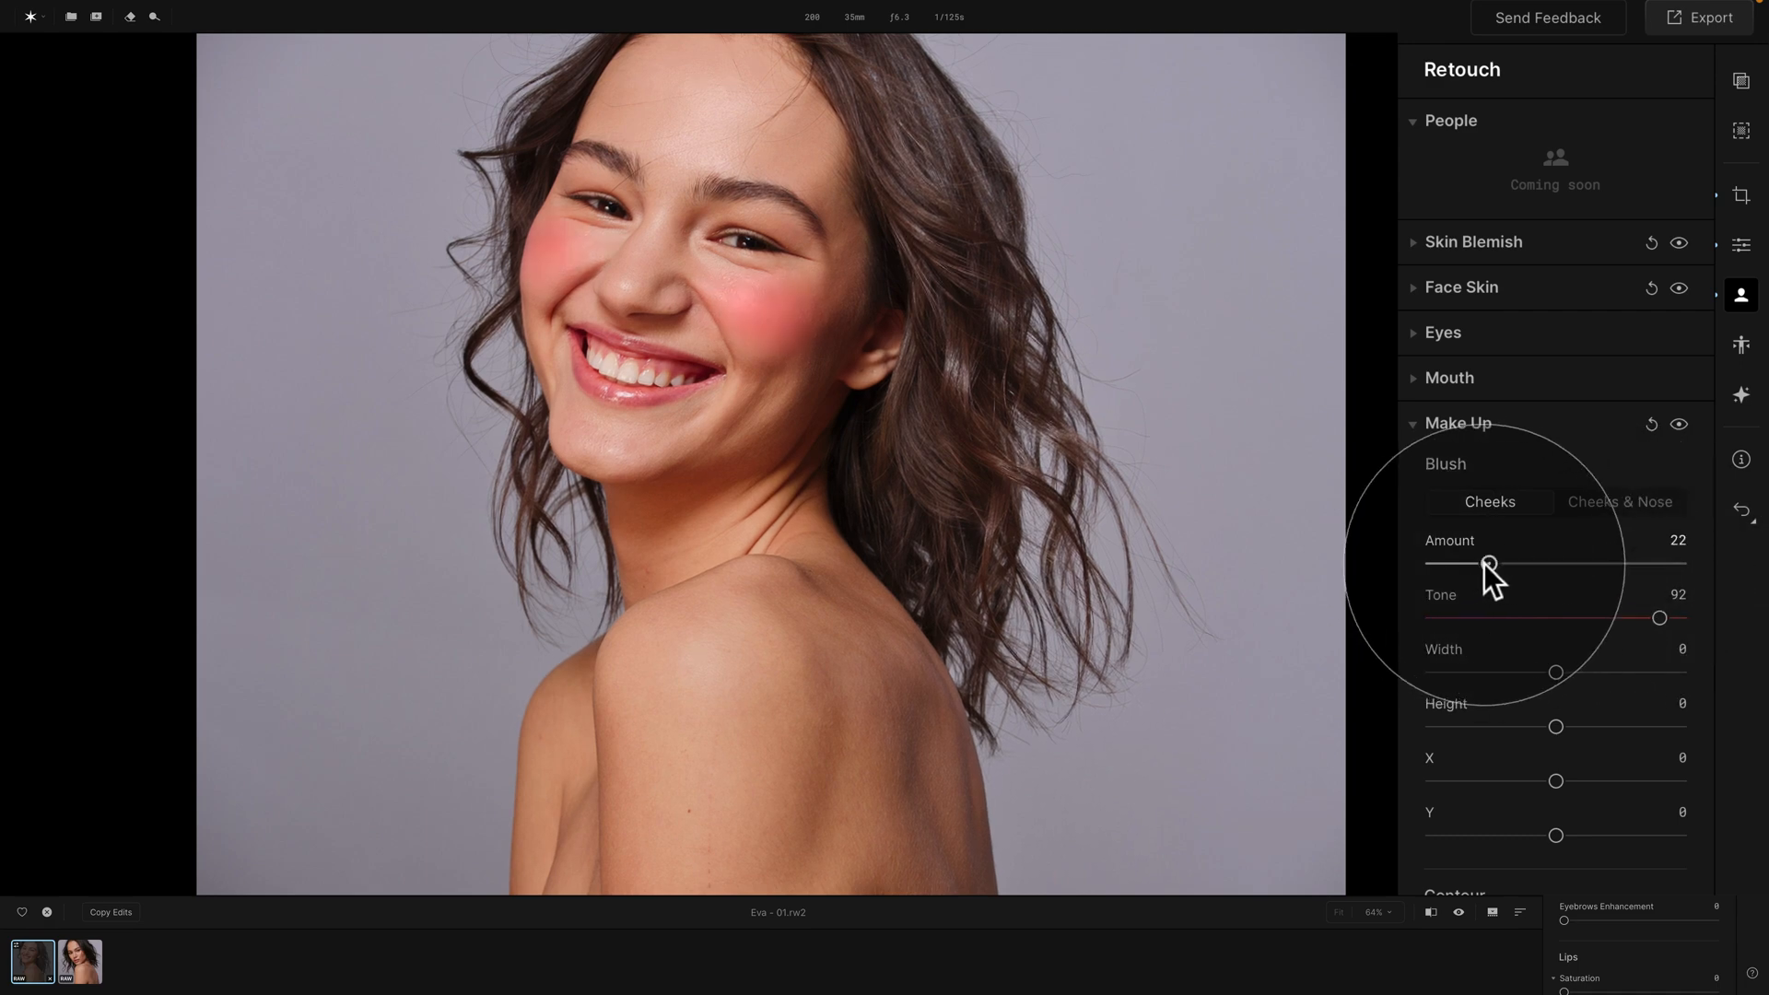
drag(1484, 562, 1467, 564)
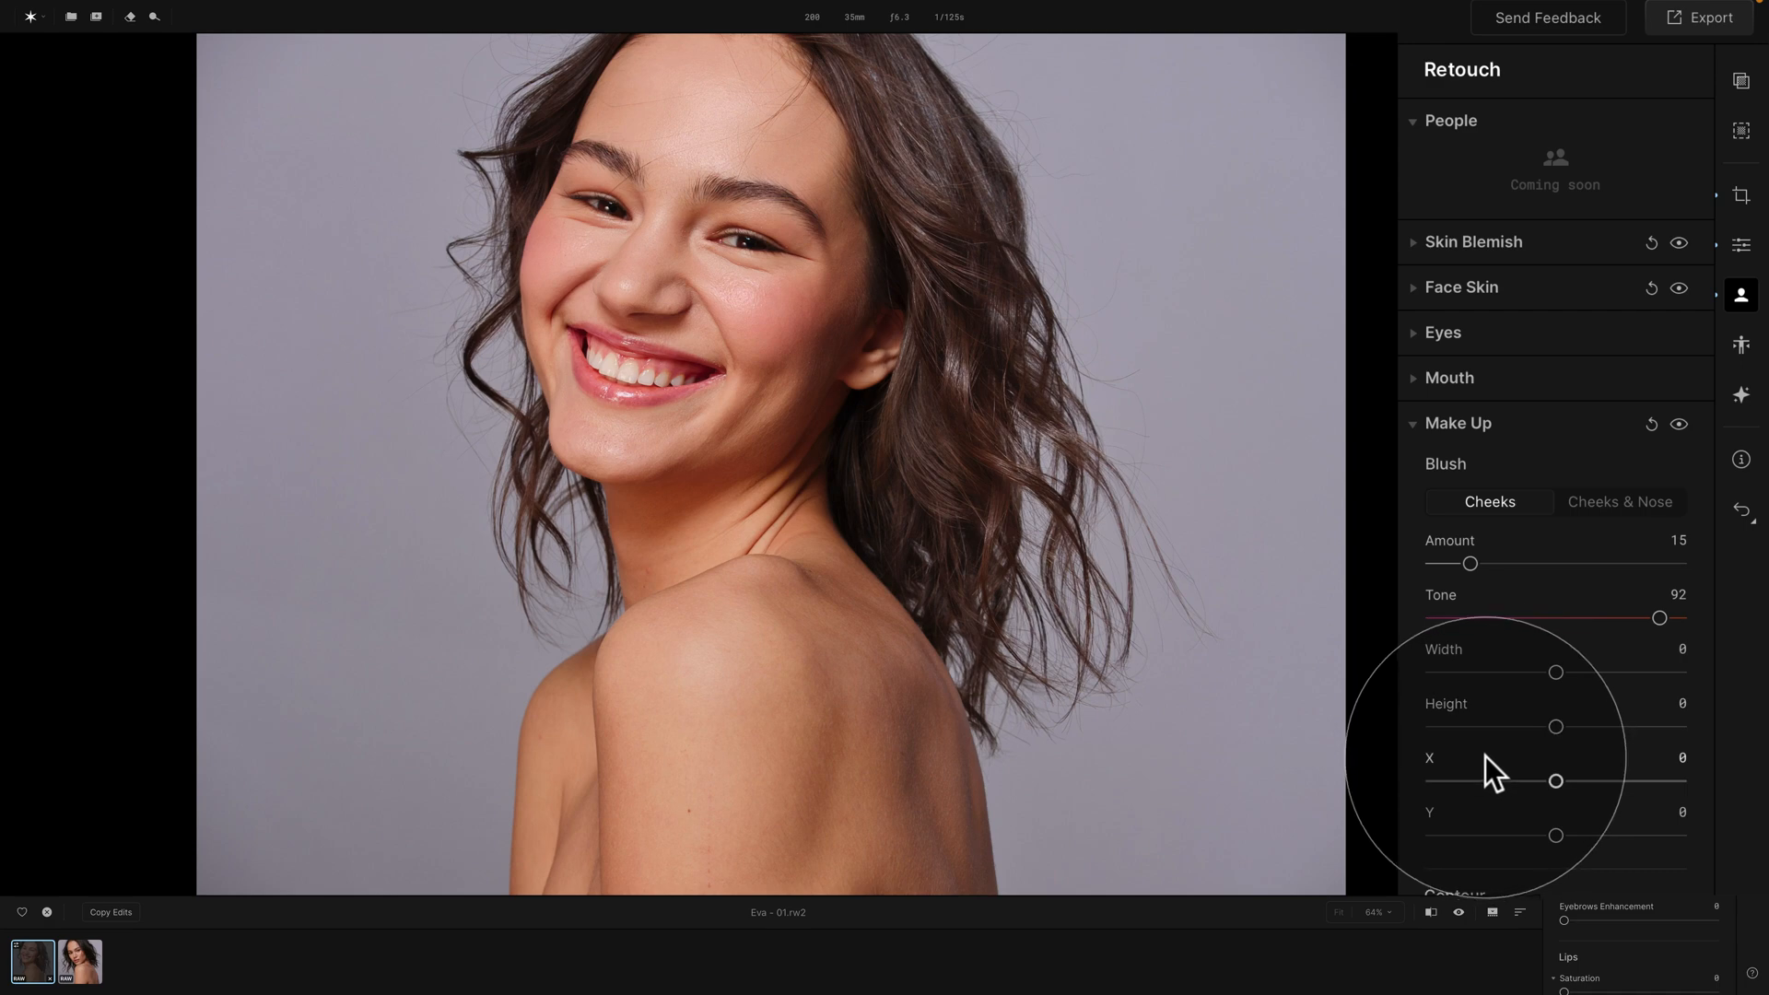
Try raising the make-up's Contour and Highlights amounts and lower both again
scroll(1500, 562, down, 5)
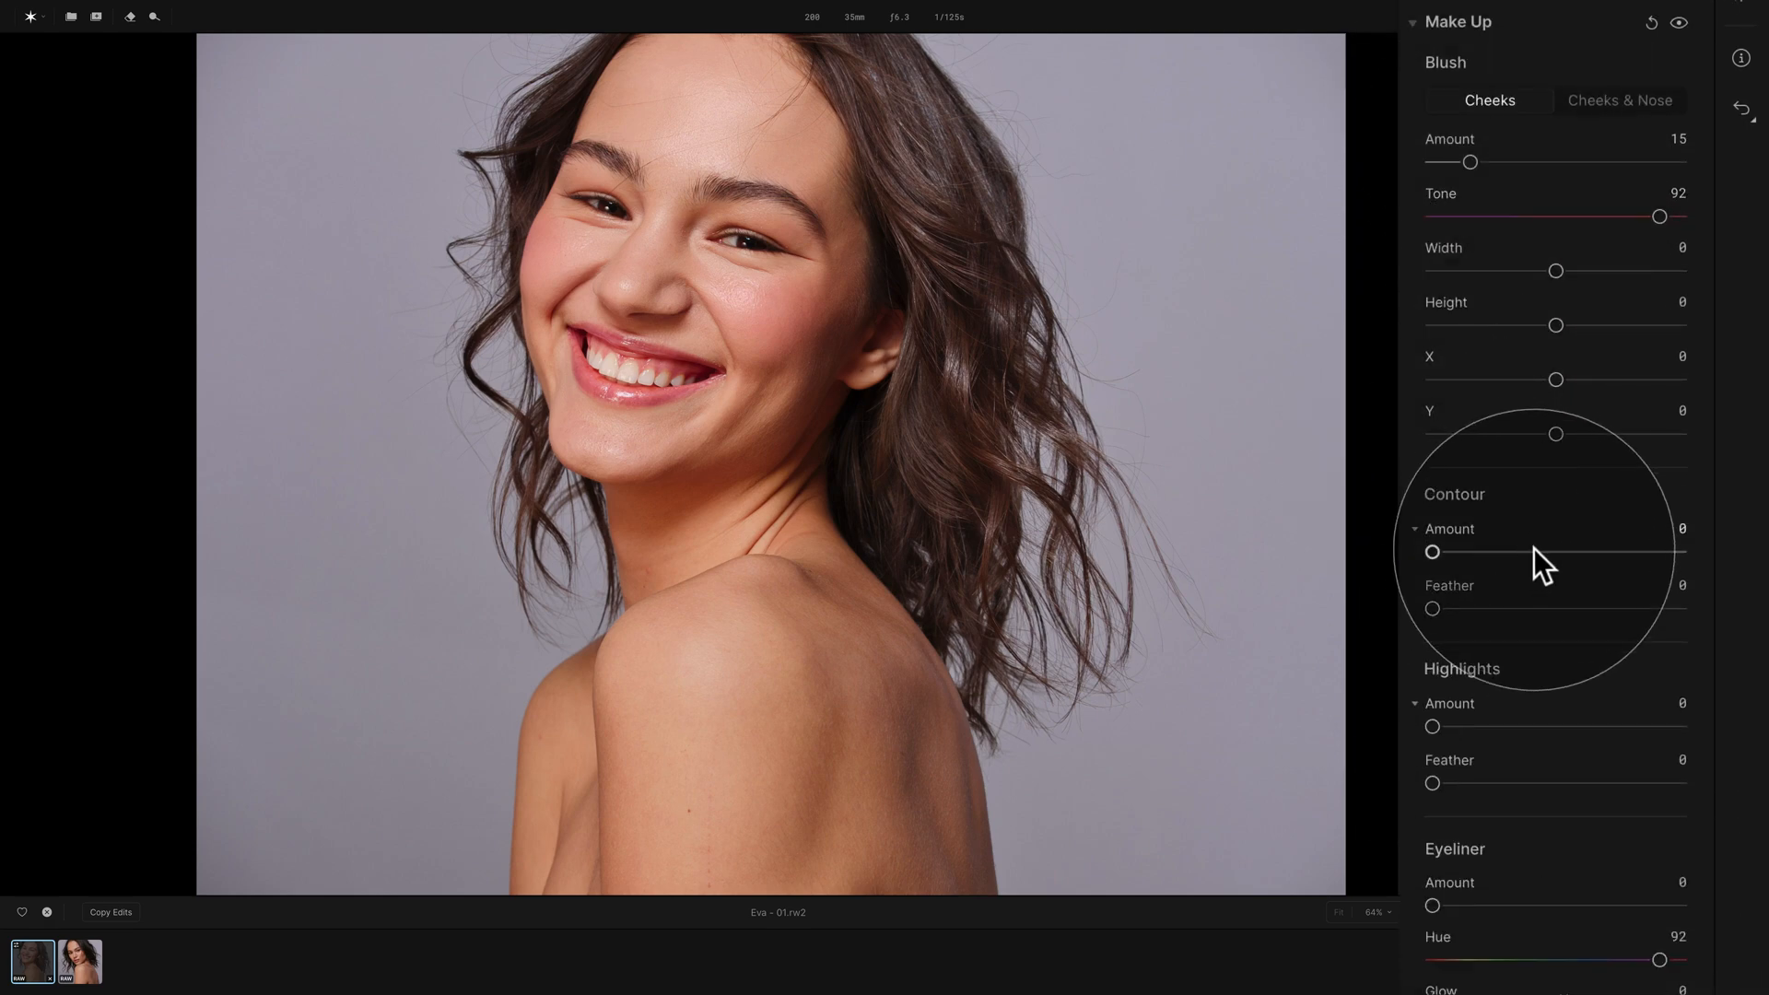
drag(1535, 549, 1434, 555)
scroll(1541, 583, down, 1)
scroll(1530, 627, down, 1)
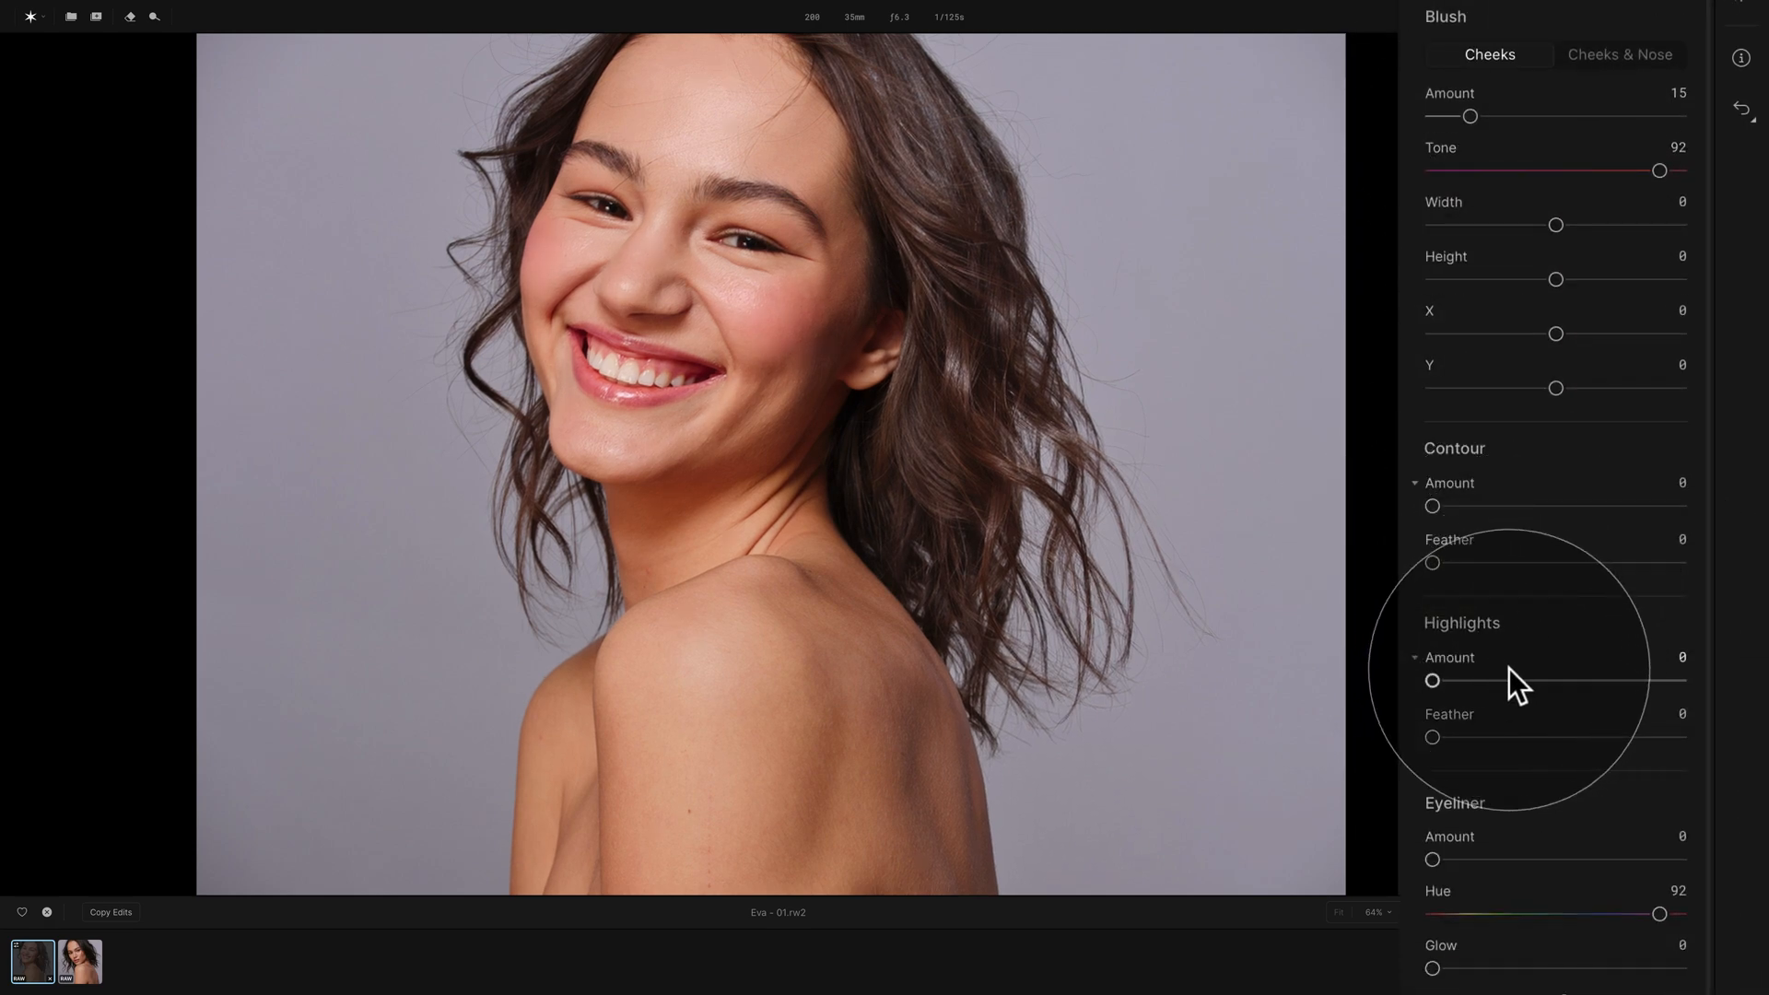
drag(1564, 679, 1430, 679)
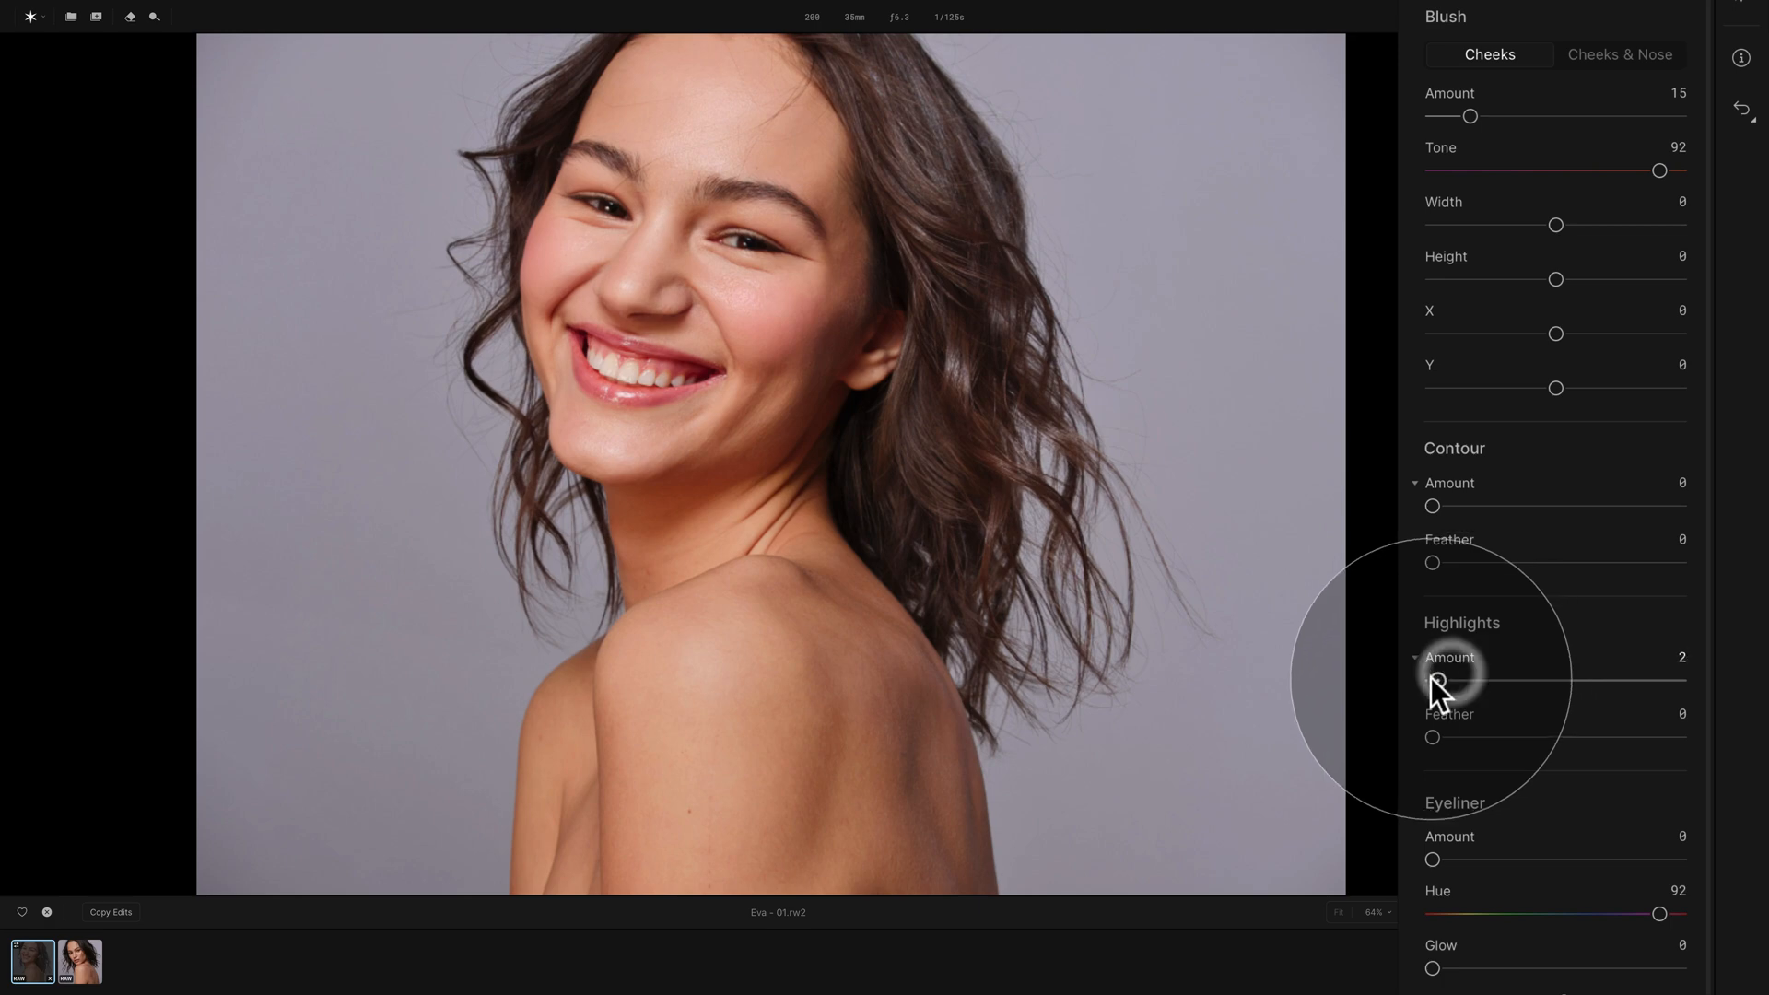
Look through the remaining Make Up settings, from Eyeliner to Lips, and collapse the group
scroll(1493, 686, down, 2)
scroll(1465, 748, down, 1)
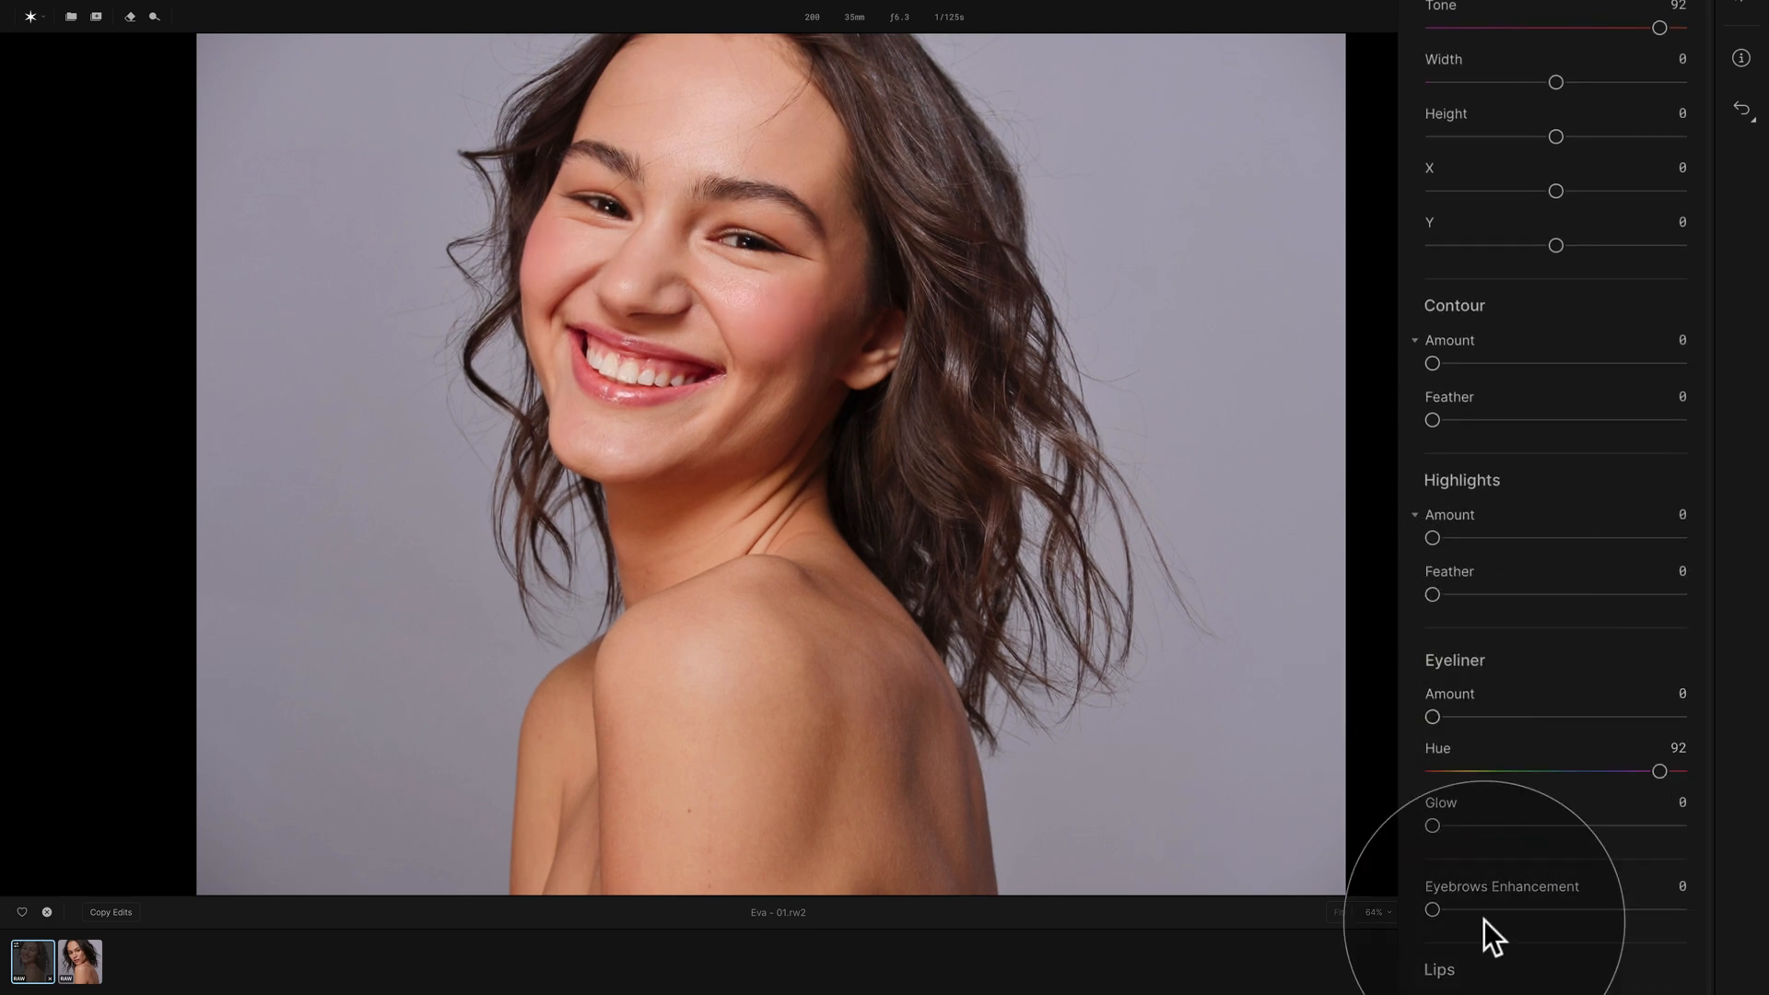
scroll(1490, 912, down, 1)
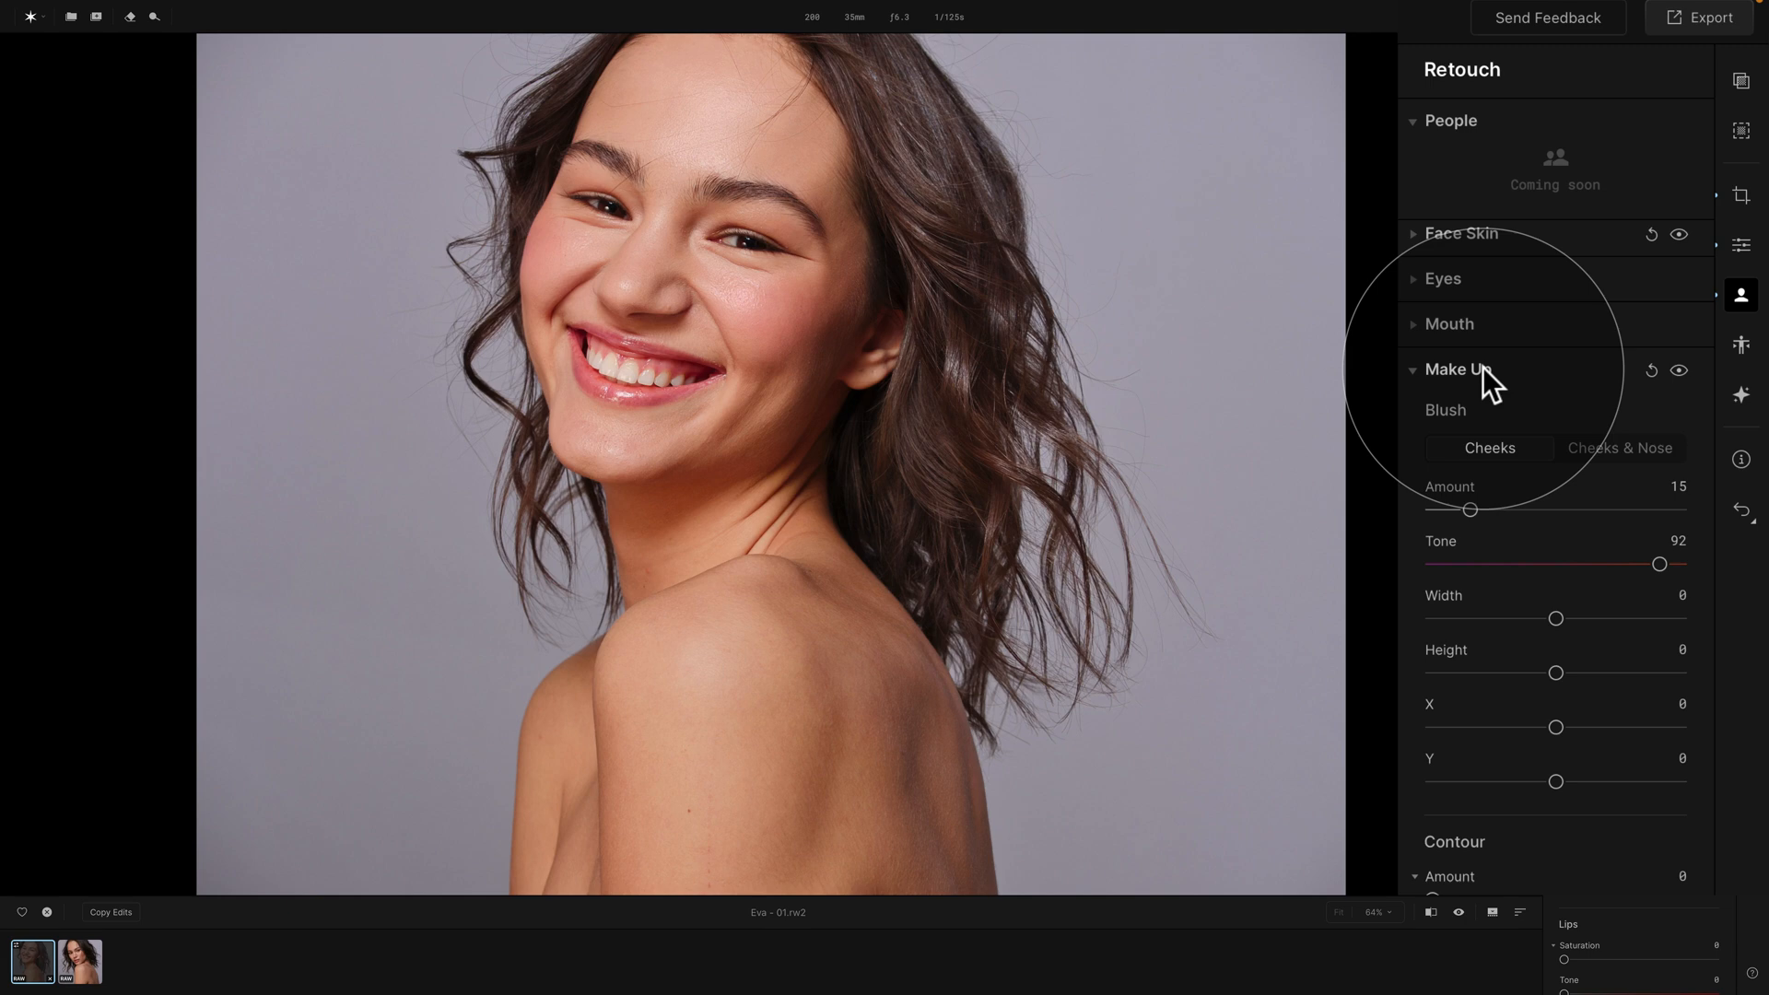
click(1483, 366)
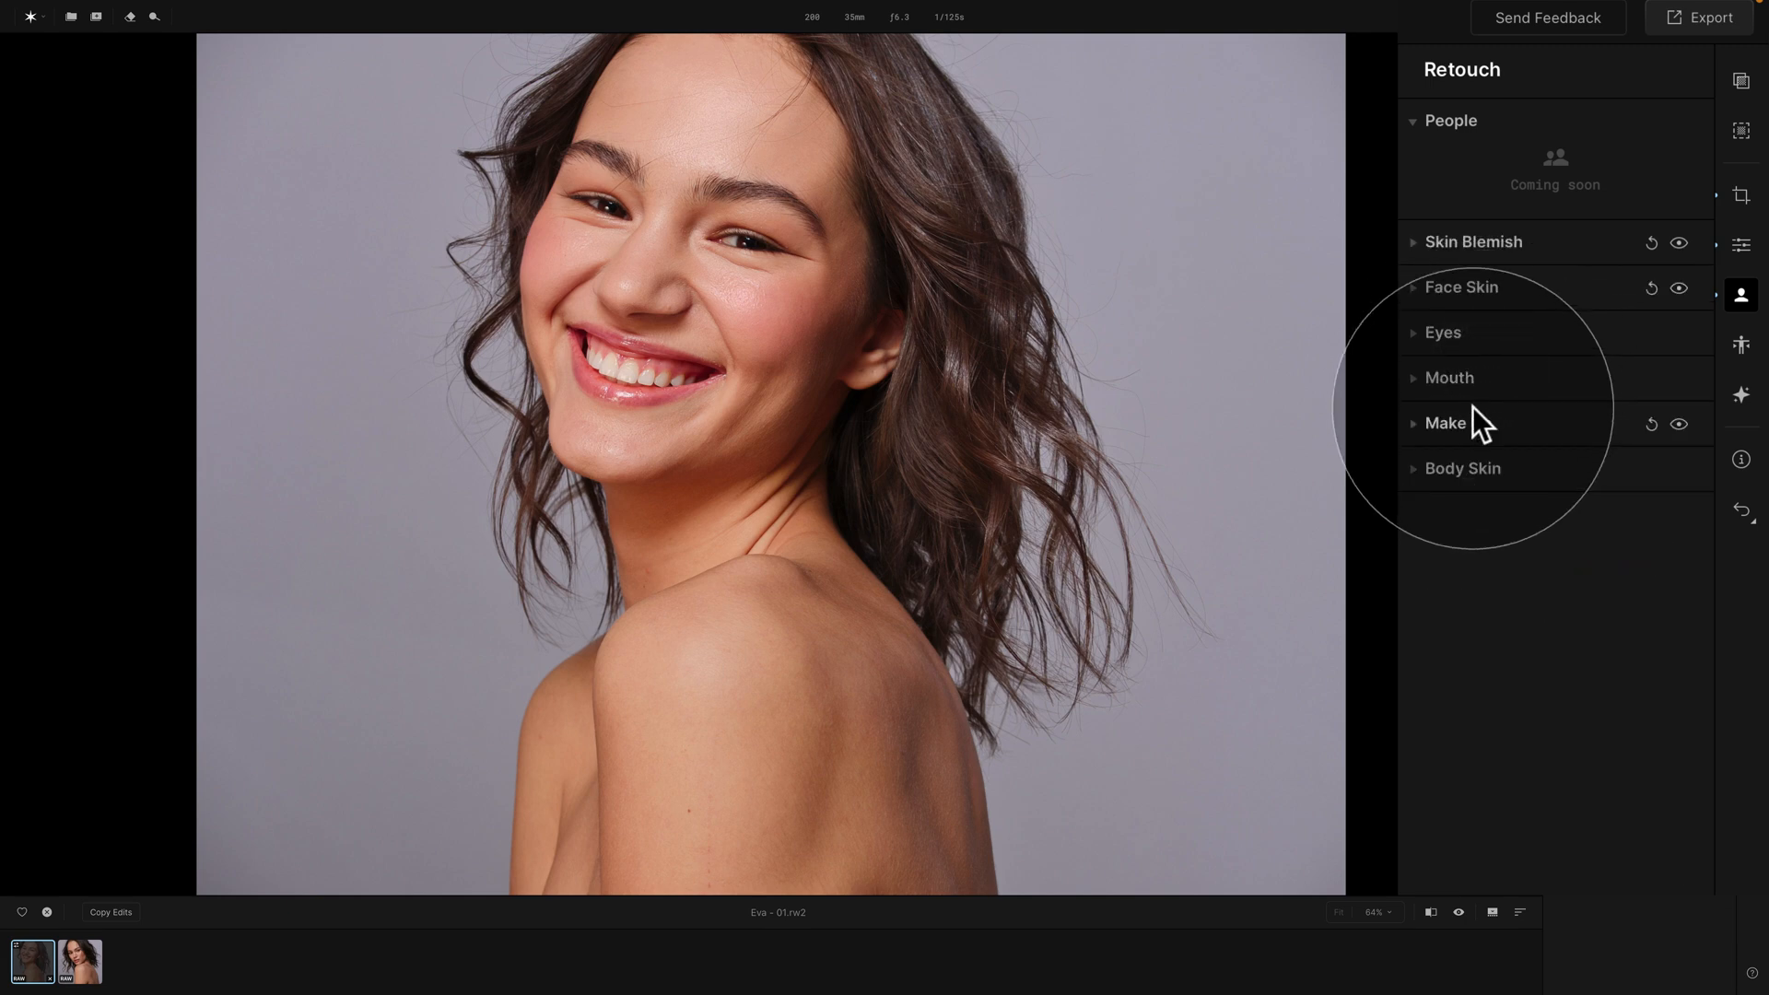
Set the Body Skin Smoothing to 49 and the Body Skin Color Correction to 66
click(1474, 467)
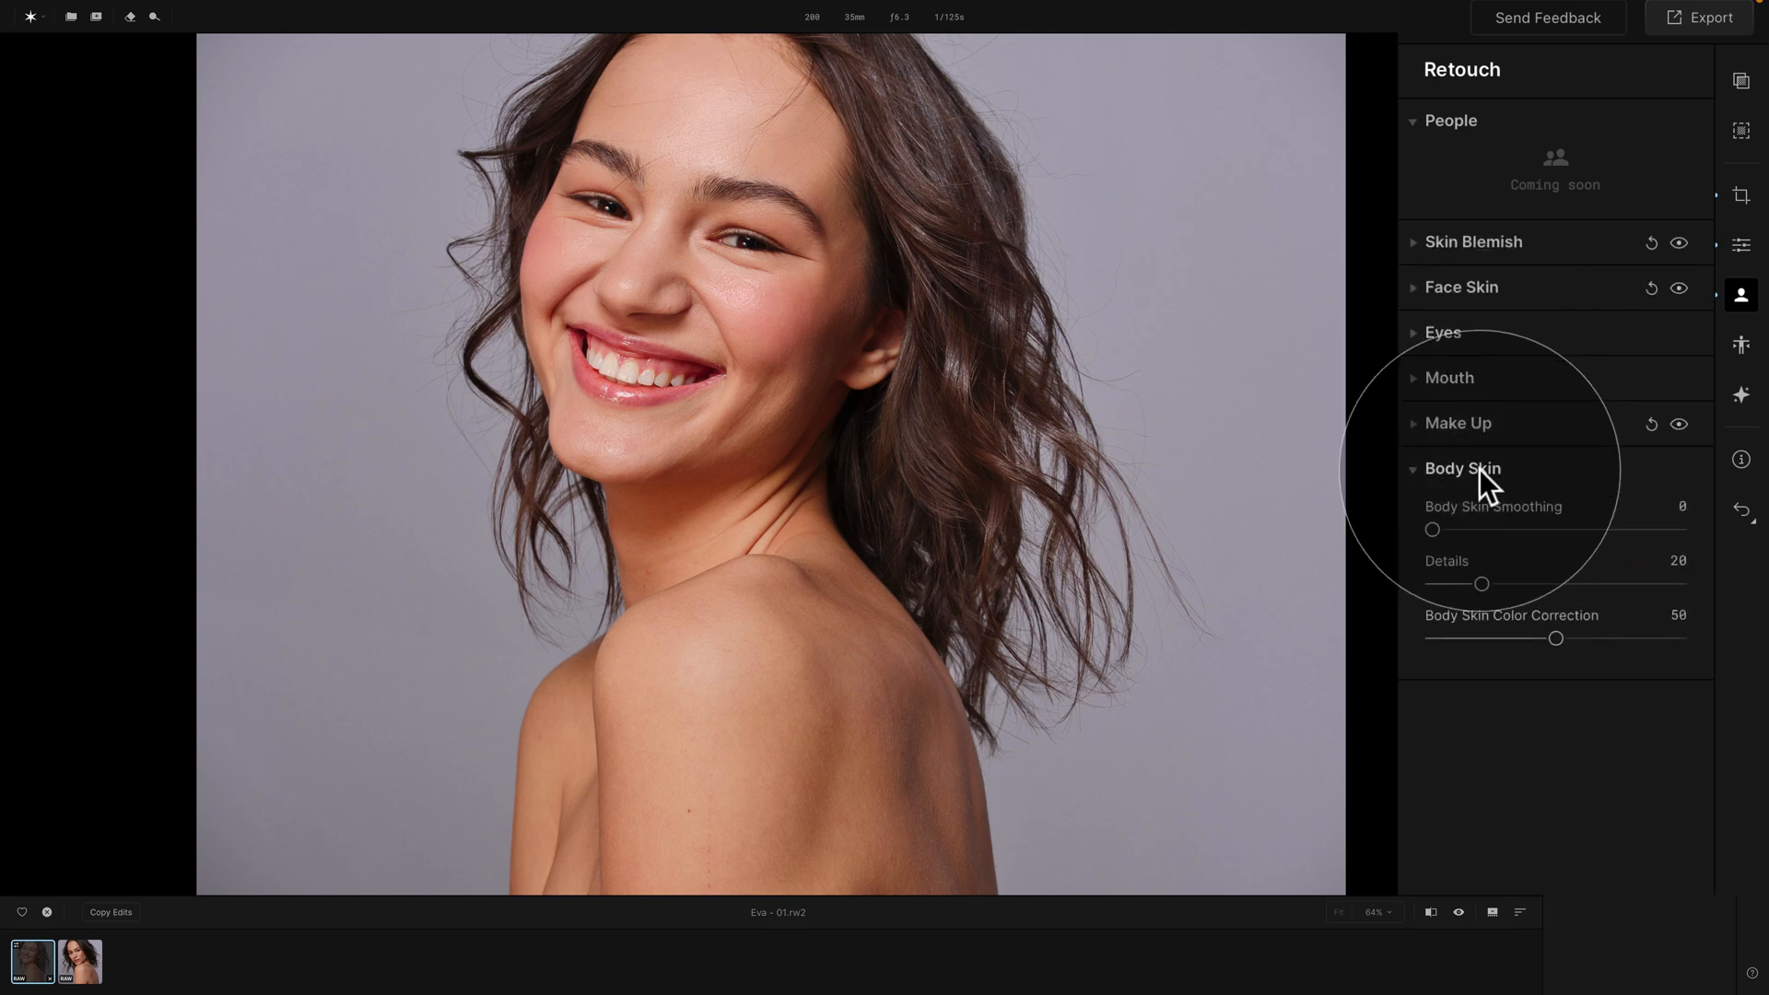
click(1513, 529)
drag(1520, 521, 1557, 527)
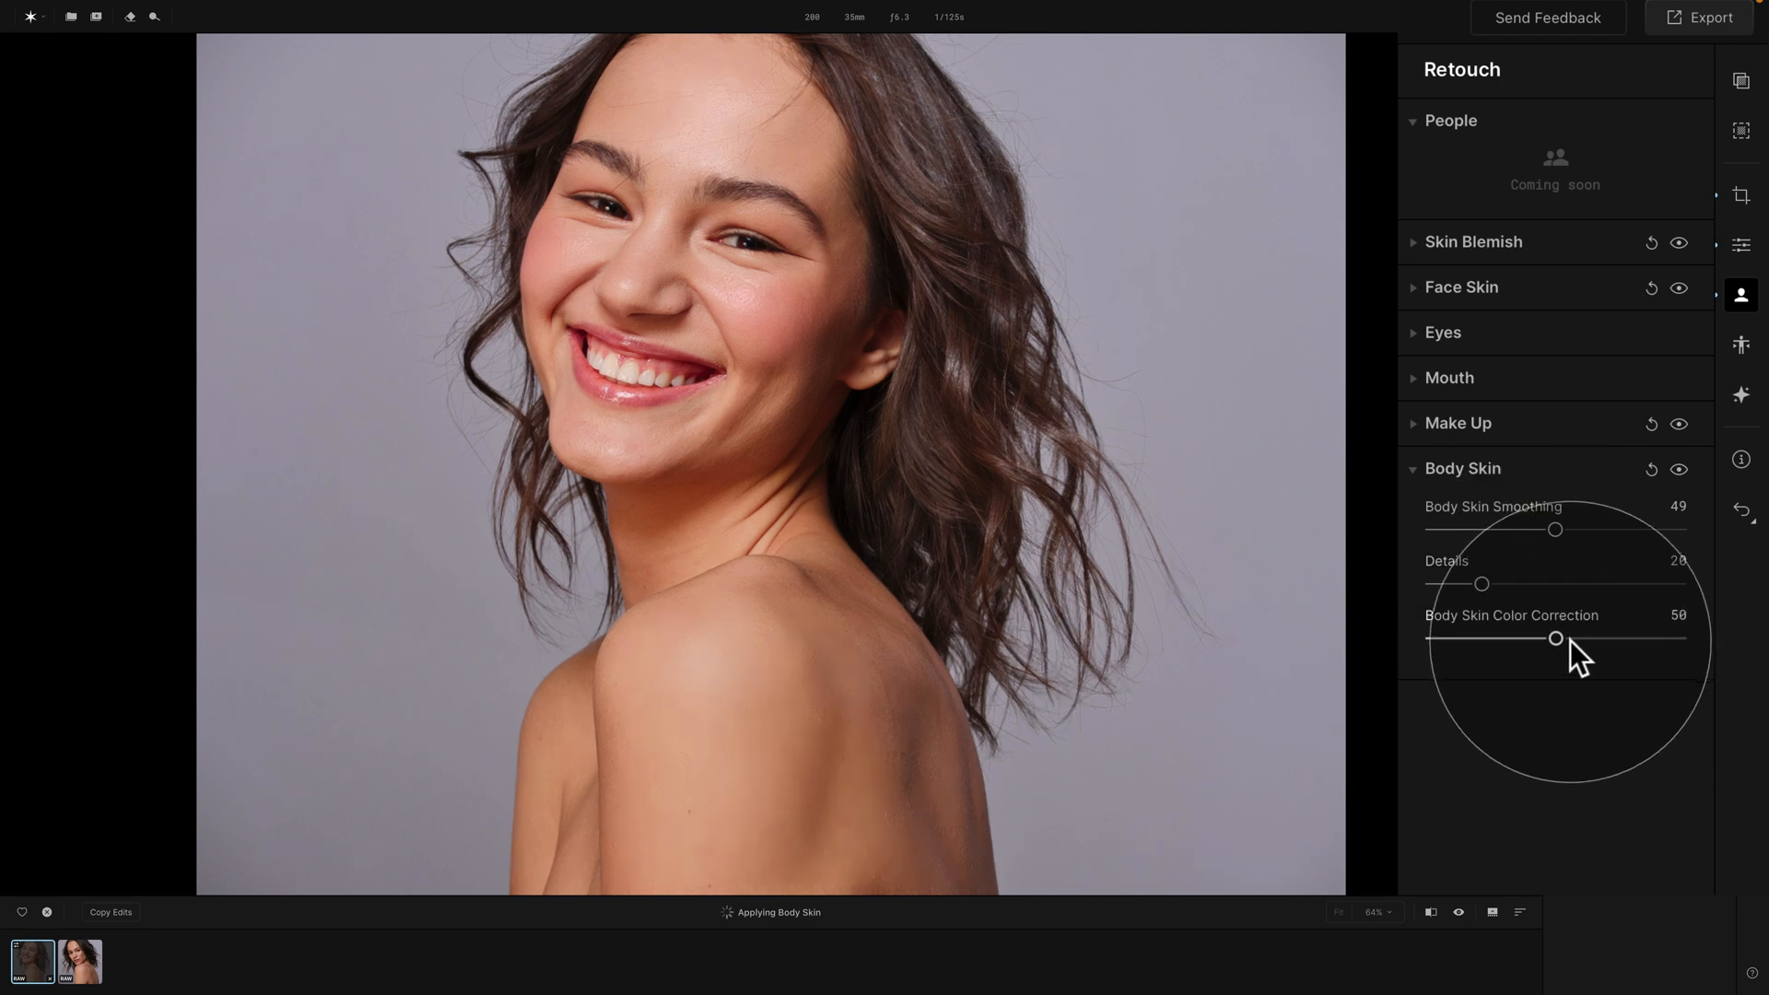
drag(1580, 637, 1596, 638)
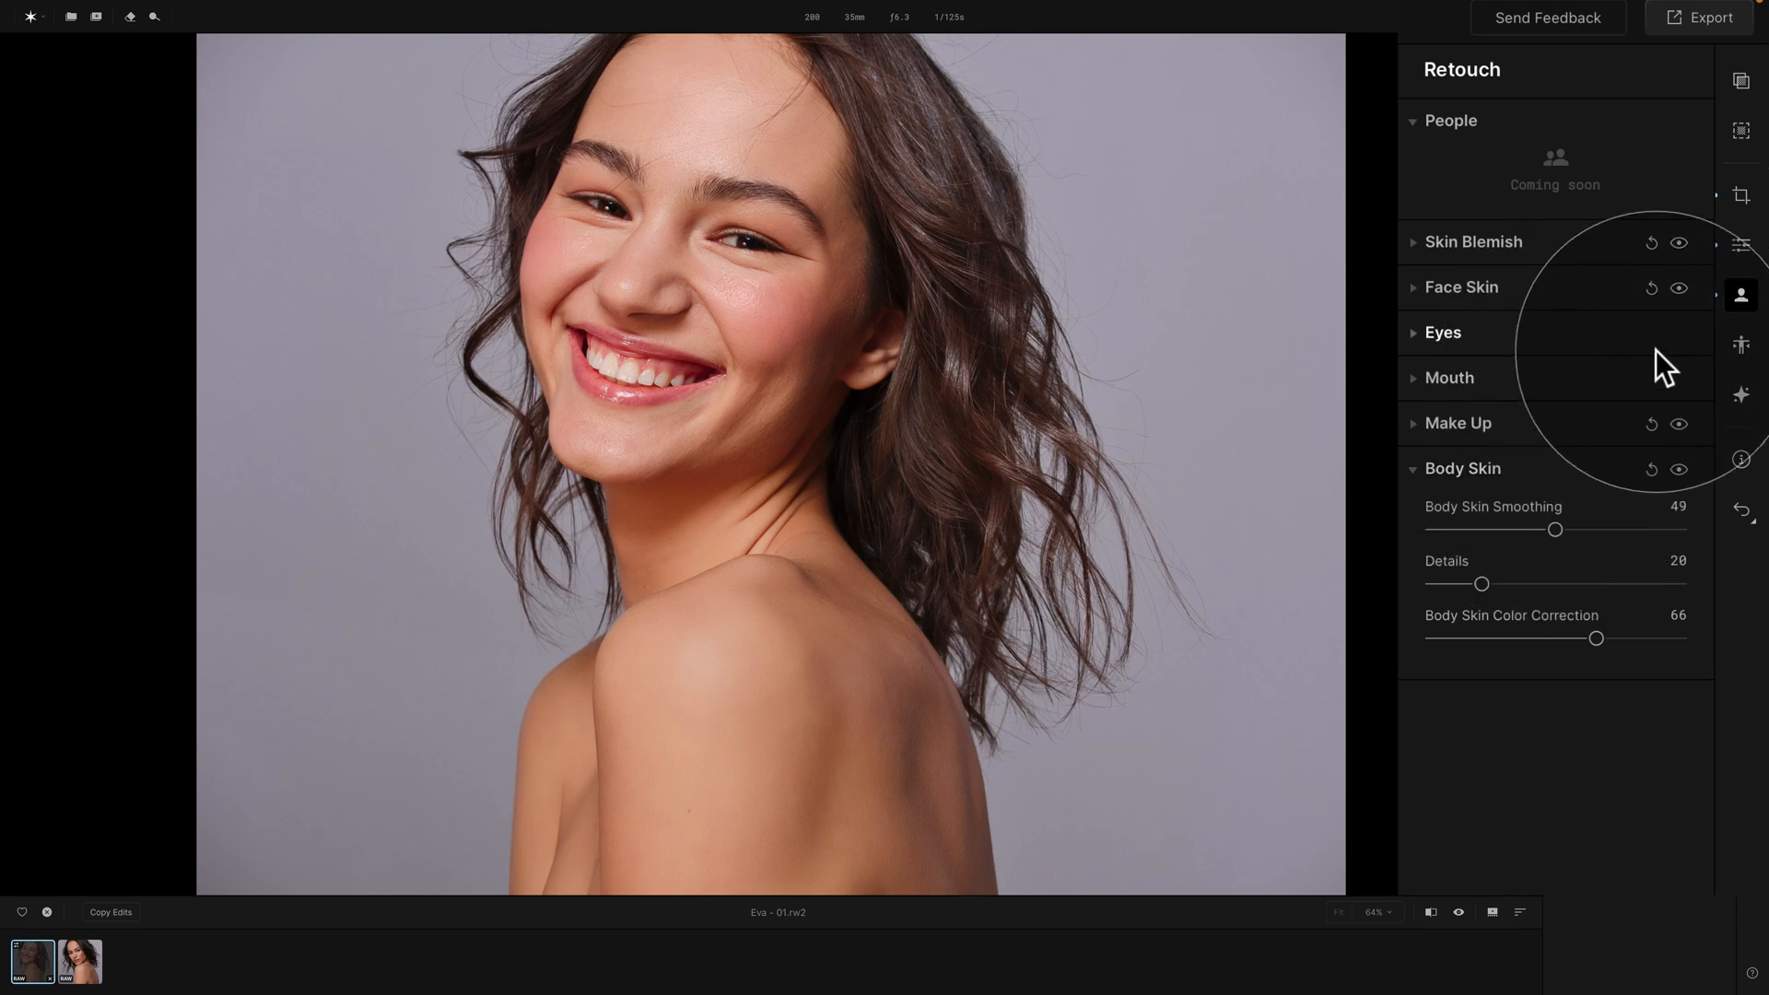
Try a Face Slim of 41 in the Reshape tools, reset it and collapse the Face group
click(1741, 348)
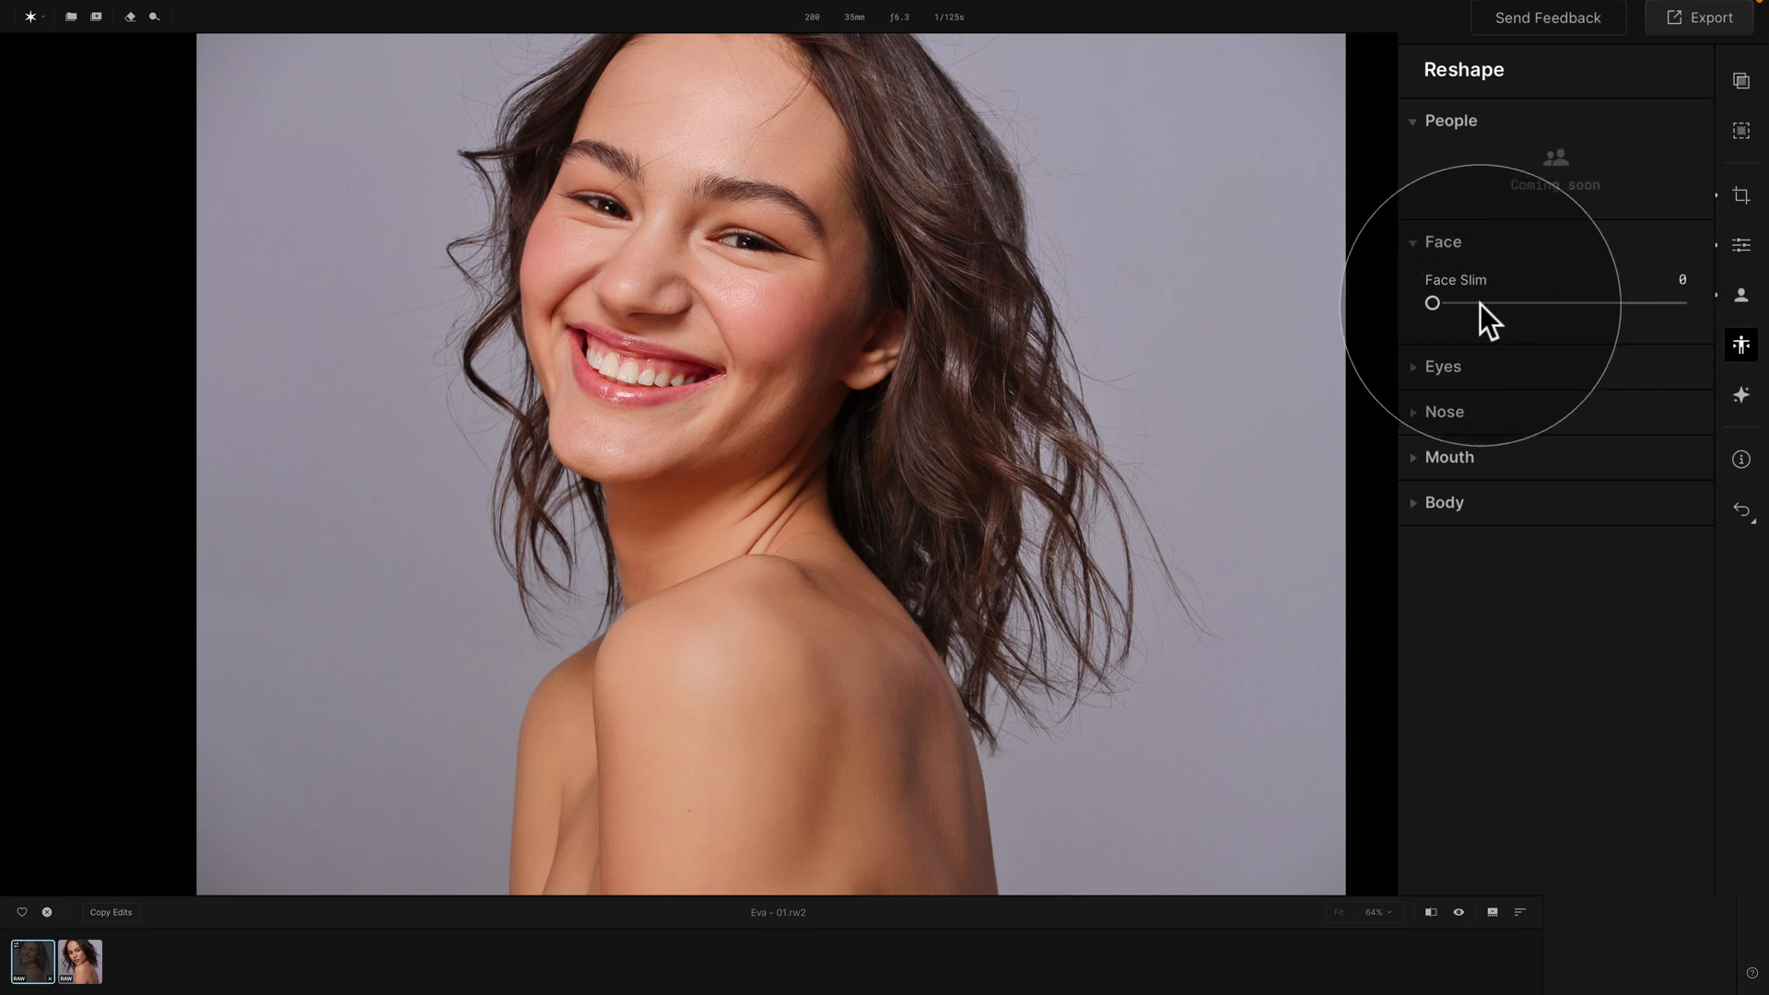
click(1533, 302)
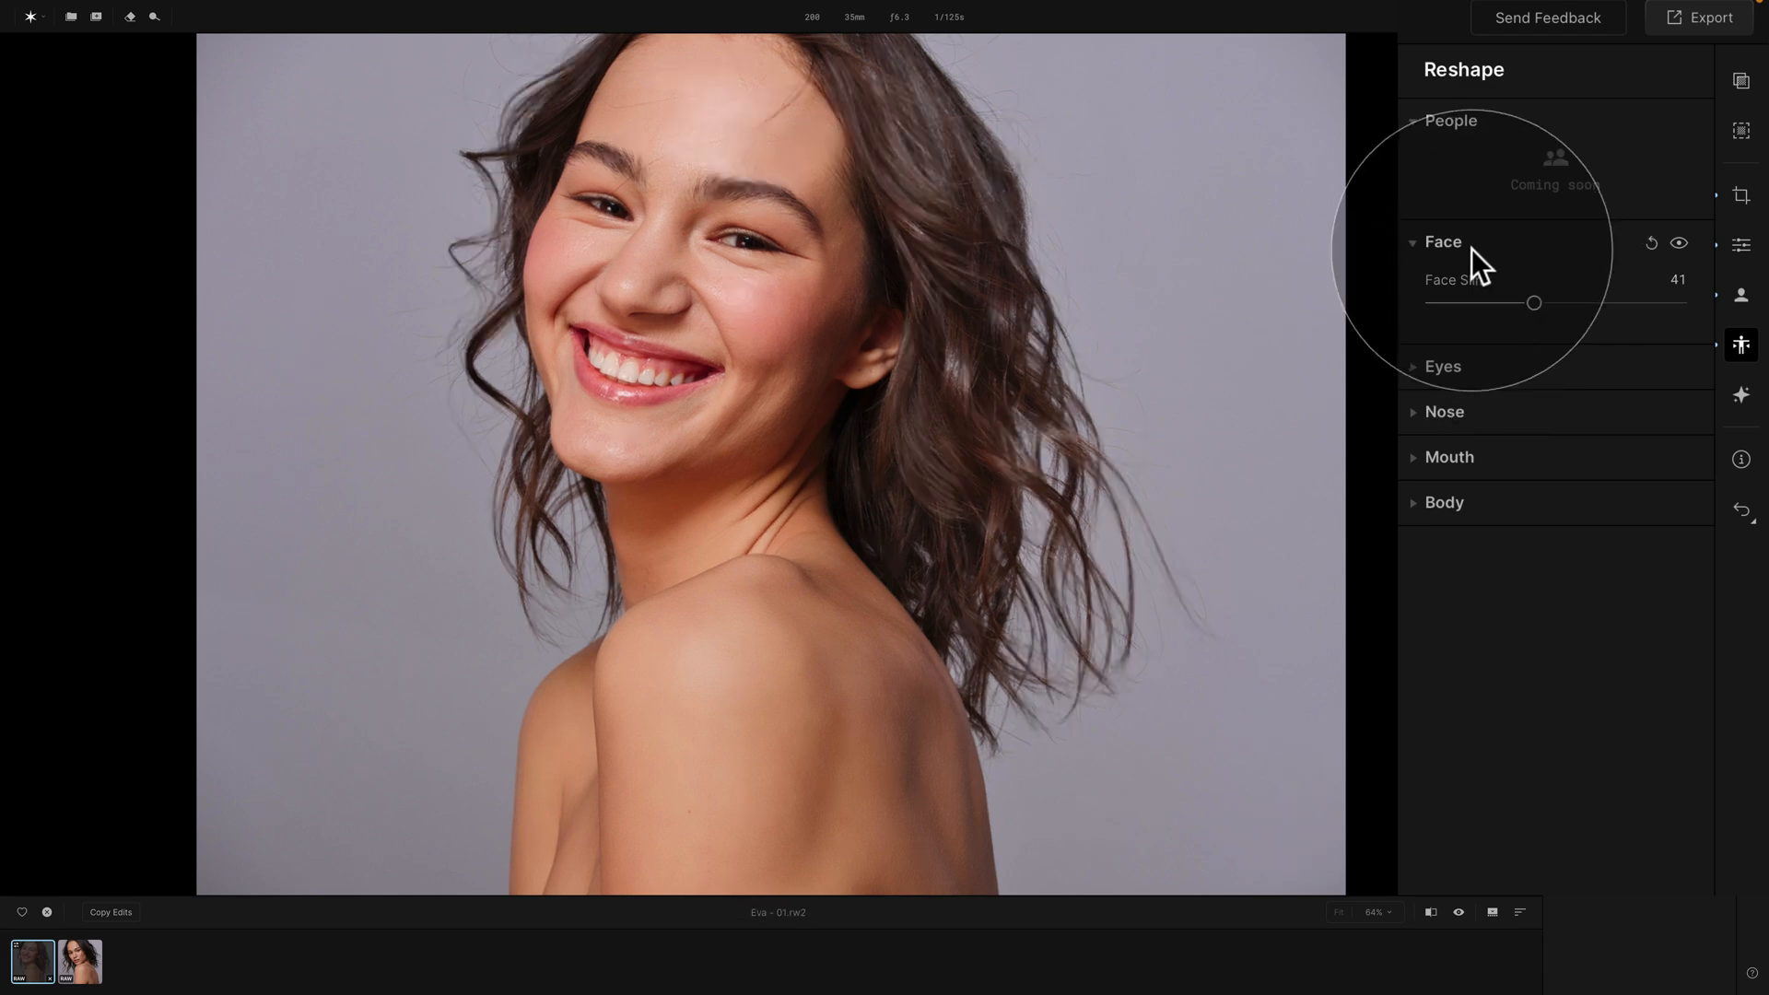
double_click(1465, 284)
click(1428, 241)
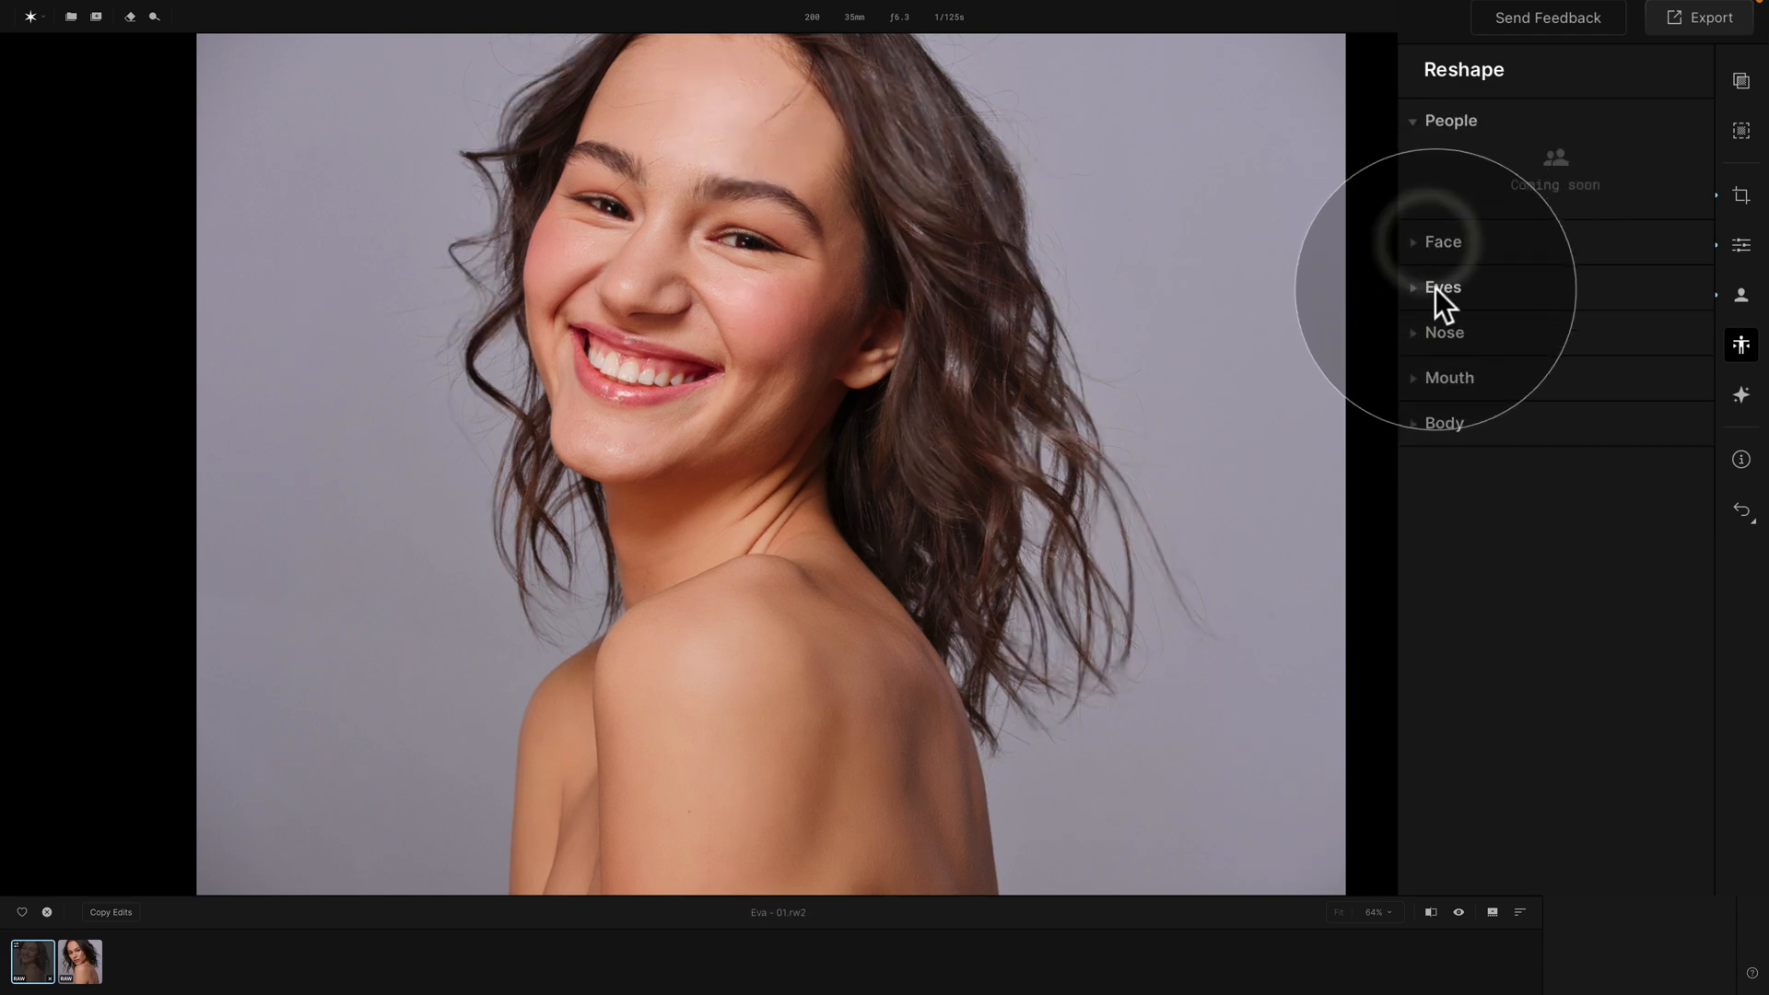
Try an eye Shape of 43 and an Eyebrows Arch of 41 and -61, reset both and collapse the Eyes group
click(1433, 286)
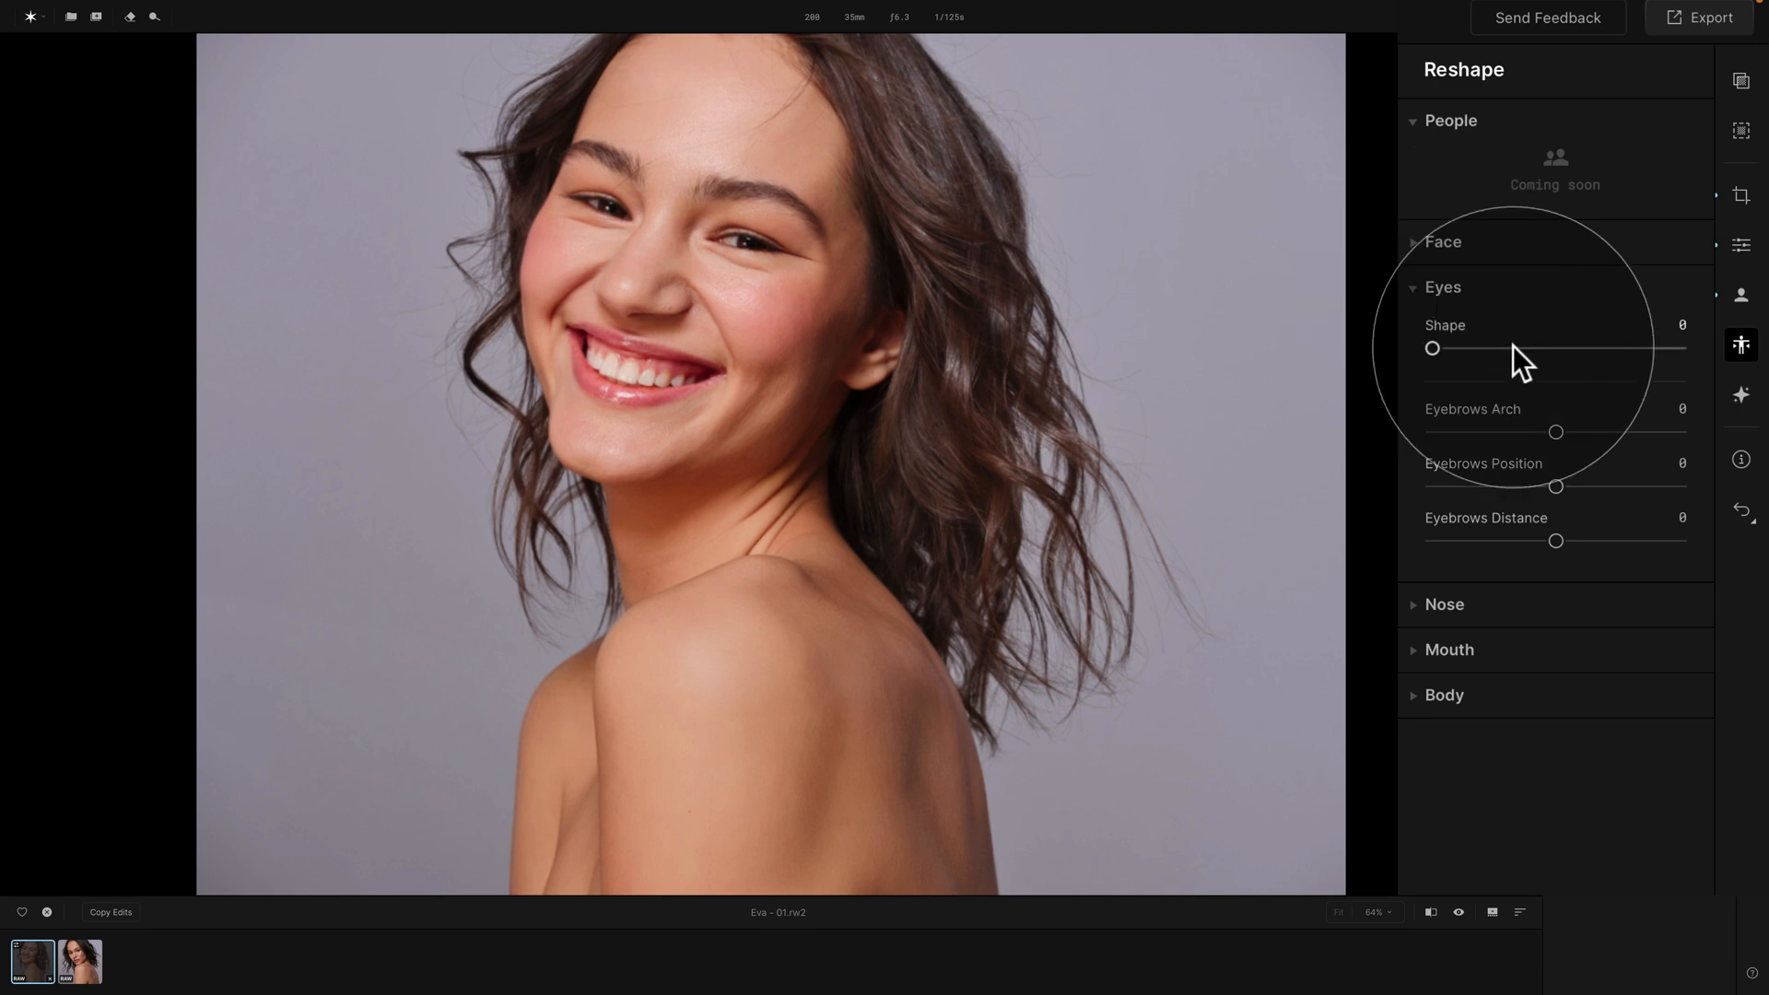
drag(1513, 347, 1539, 348)
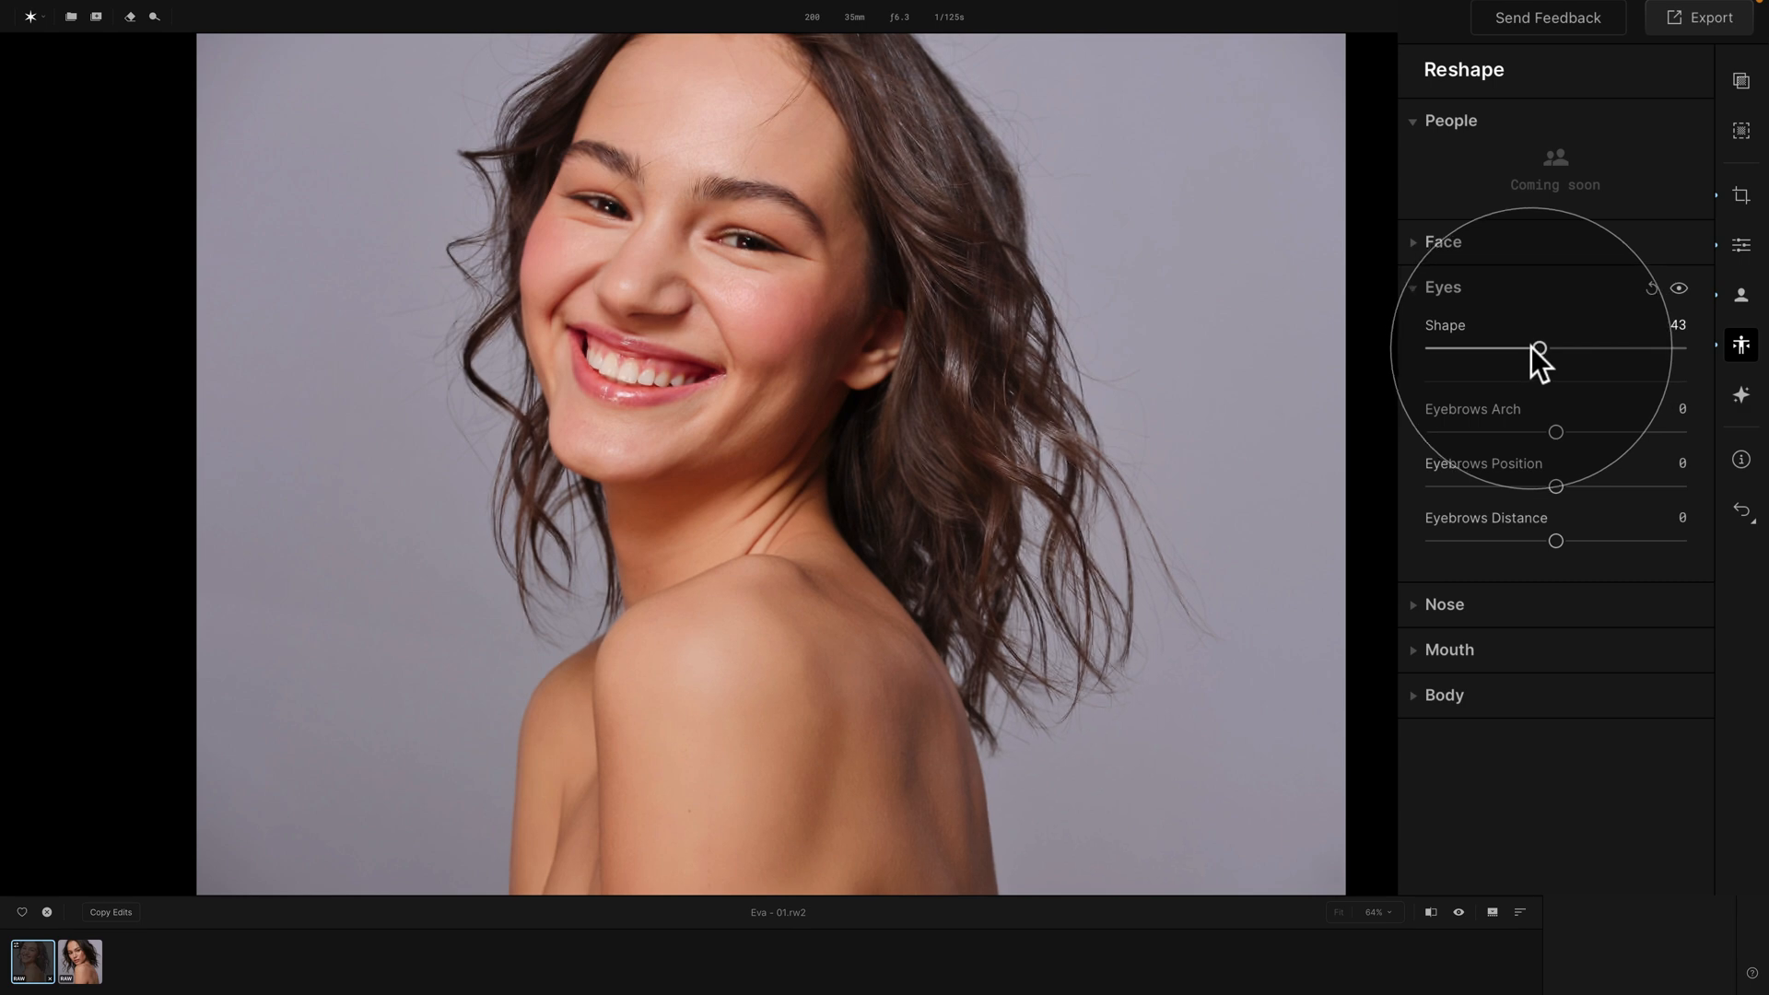
drag(1539, 347, 1391, 348)
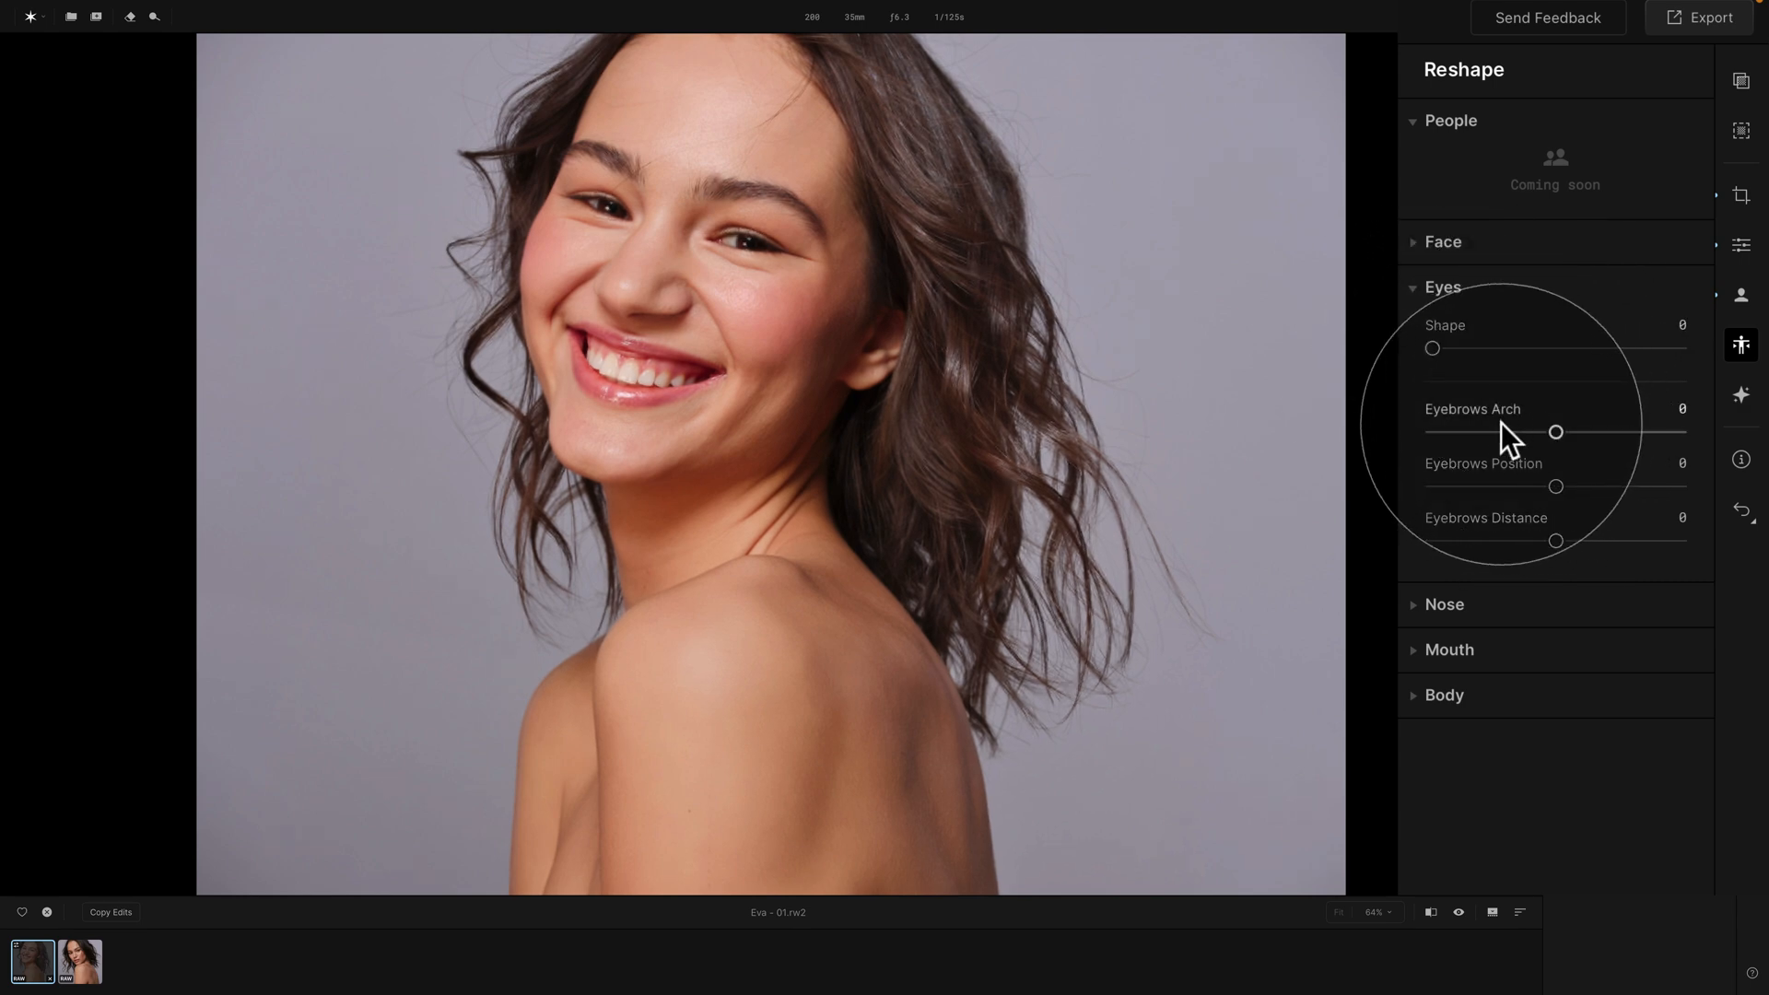
click(1608, 432)
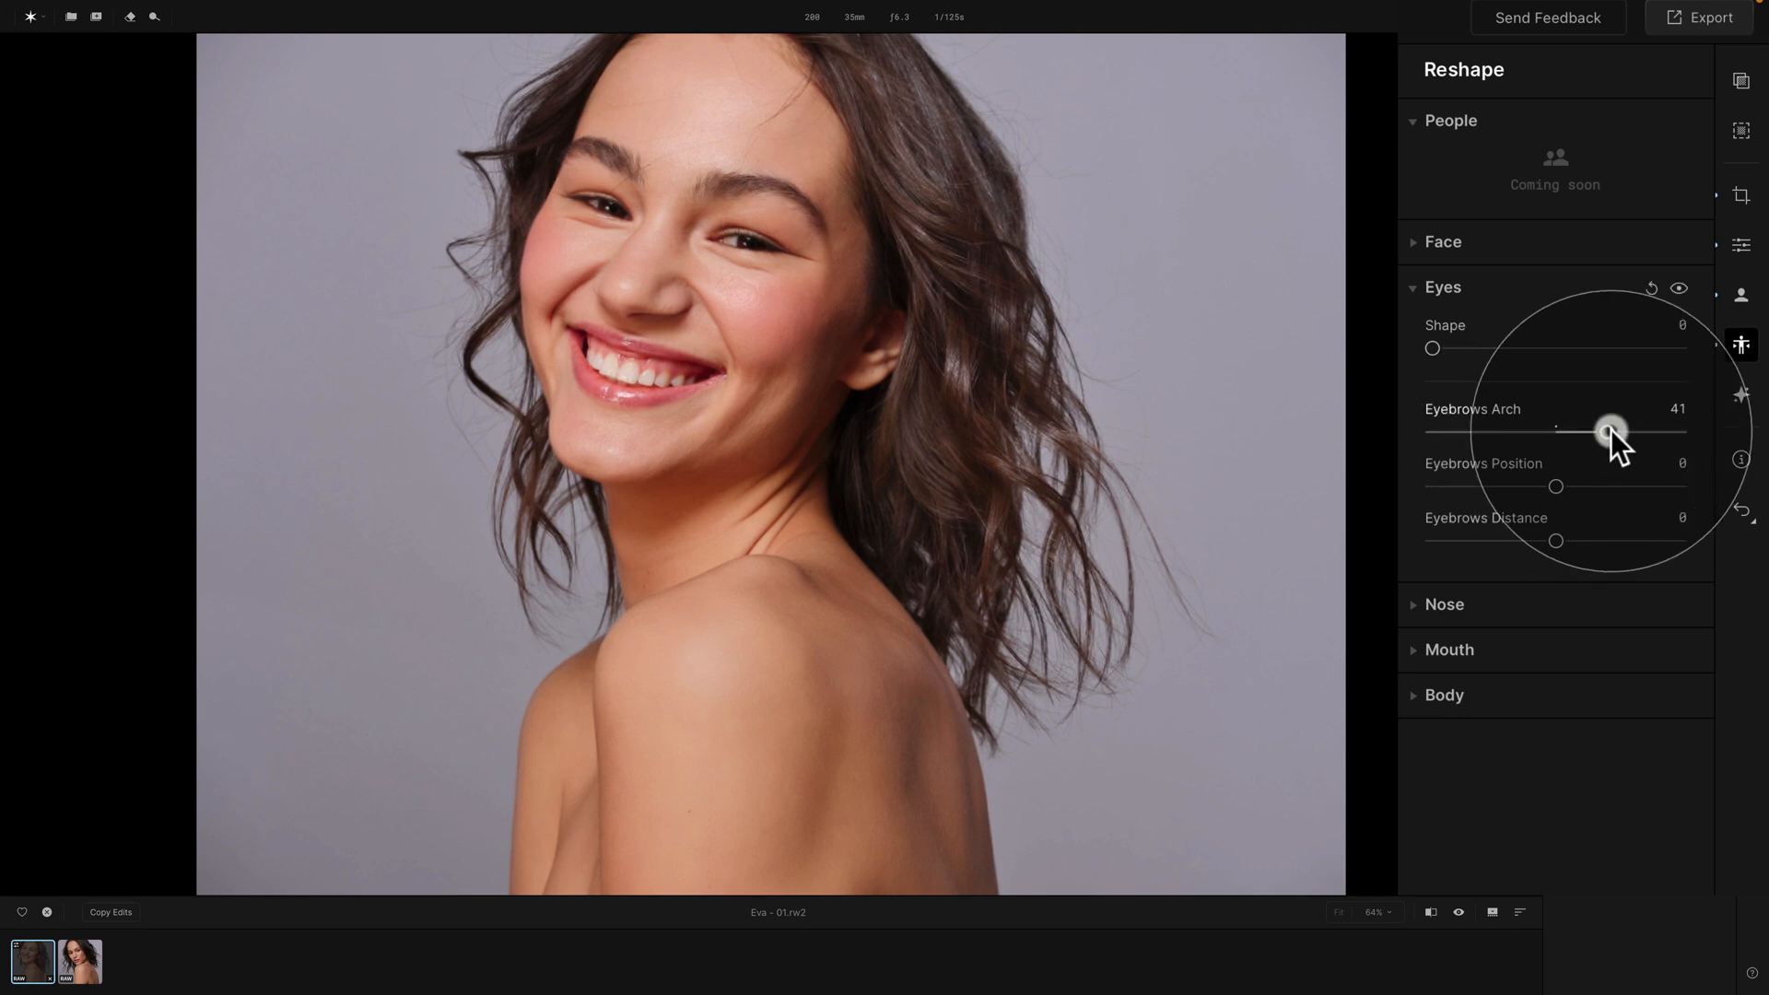
click(1474, 431)
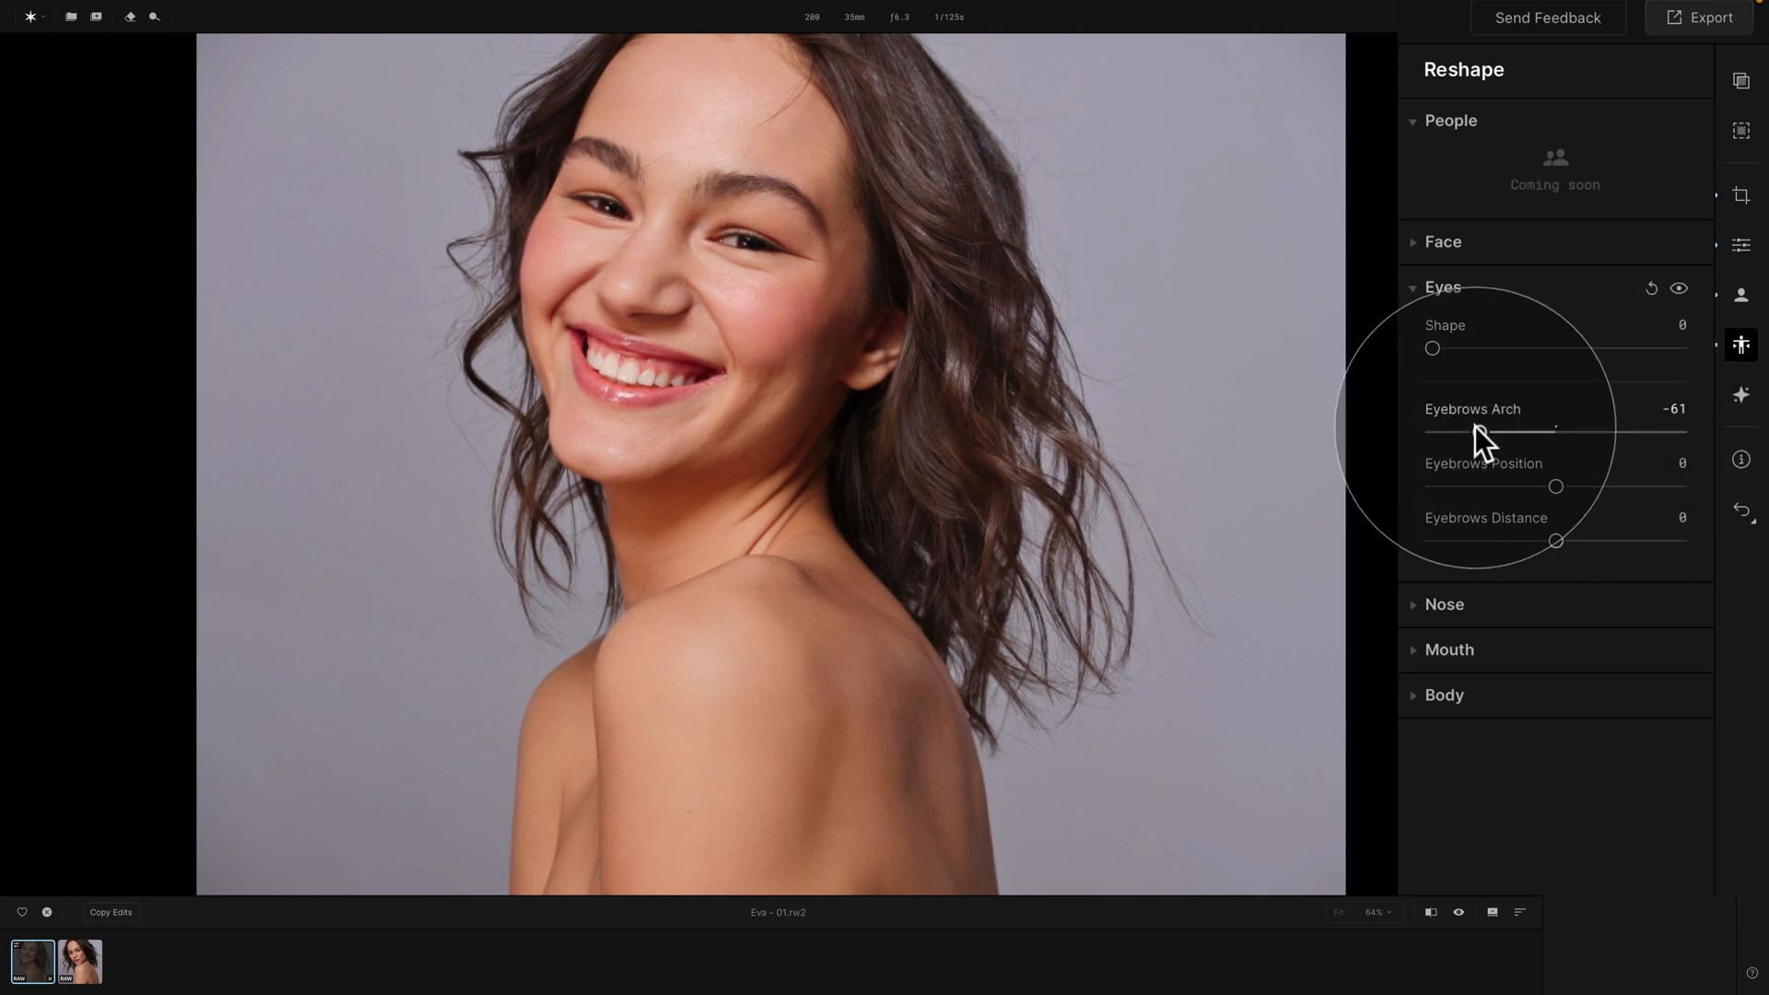
double_click(1474, 431)
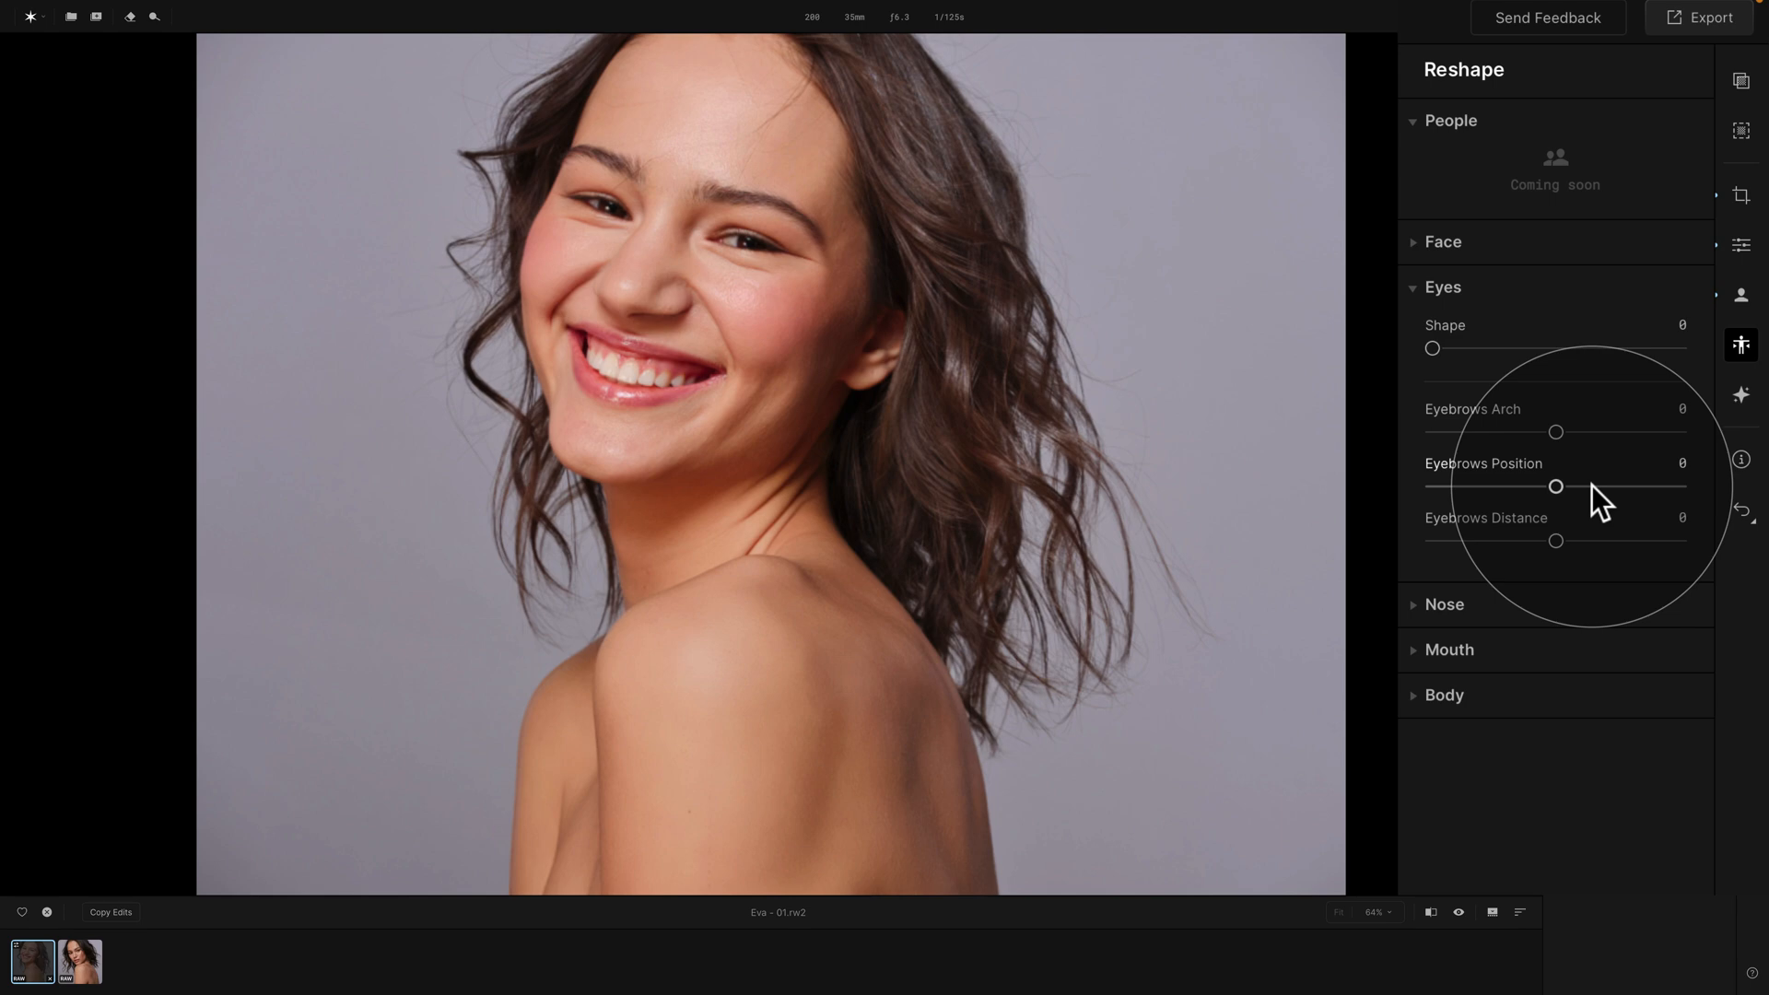
click(1459, 288)
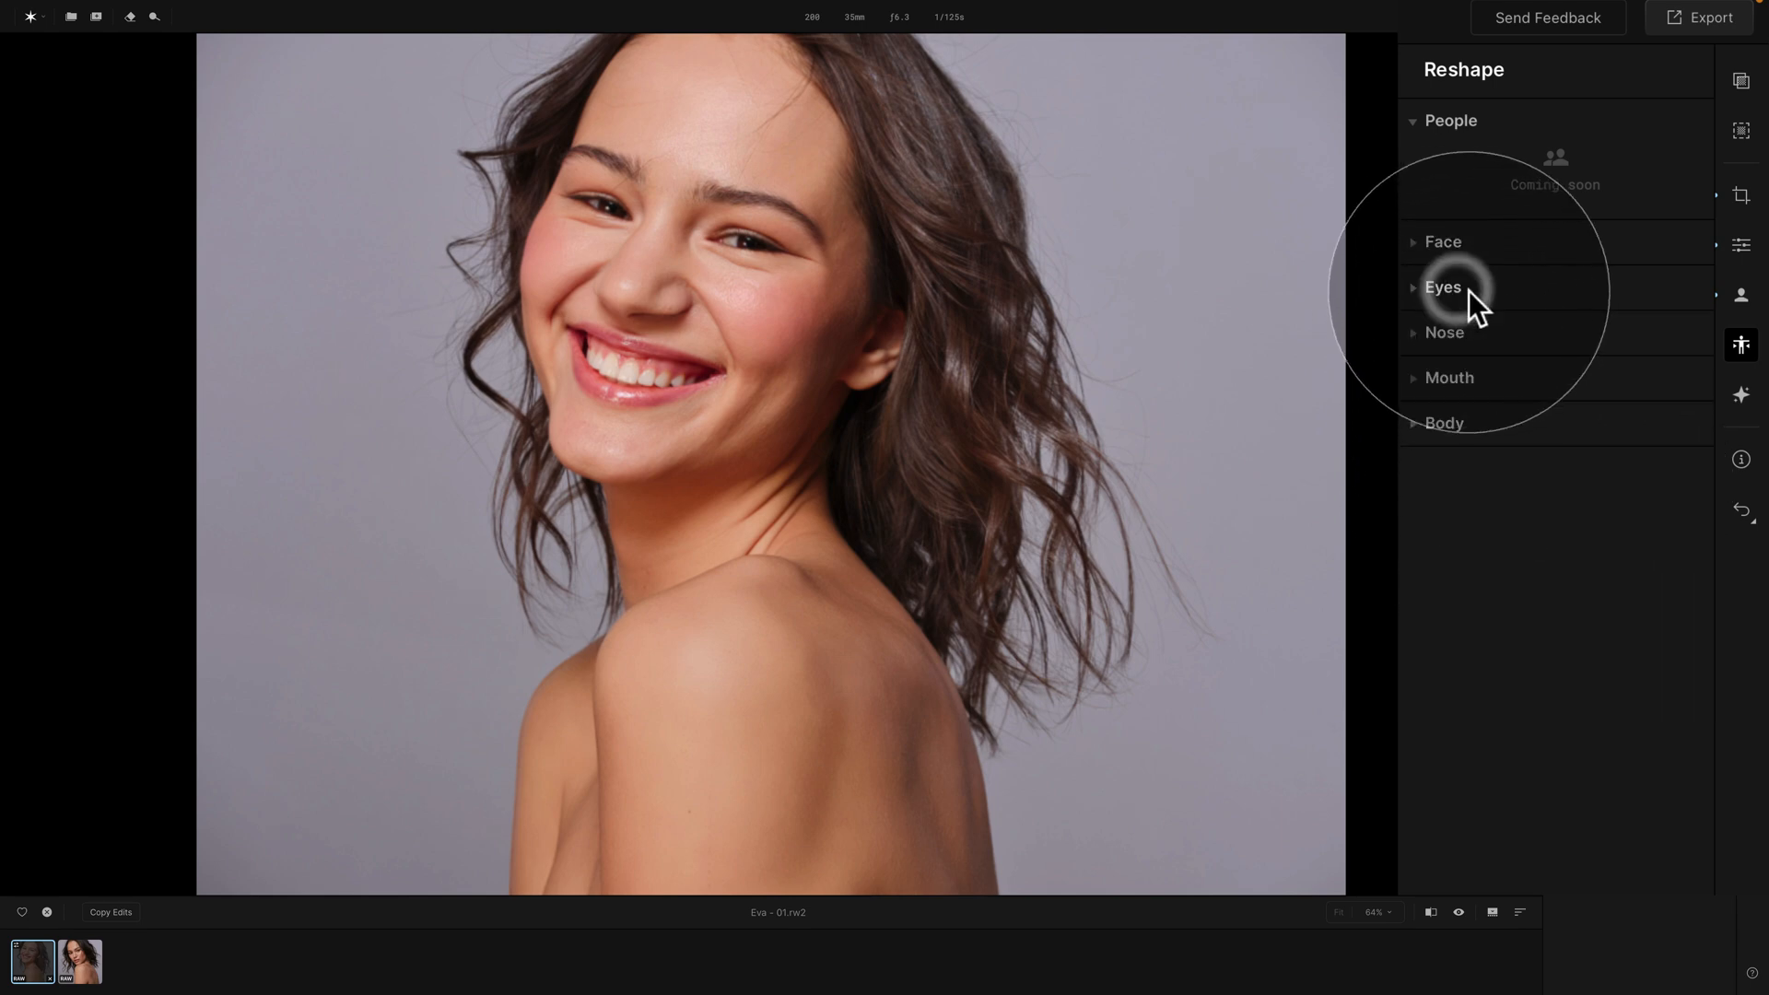
Review the Nose, Mouth and Body groups of the Reshape tools
click(1461, 334)
click(1458, 331)
click(1470, 378)
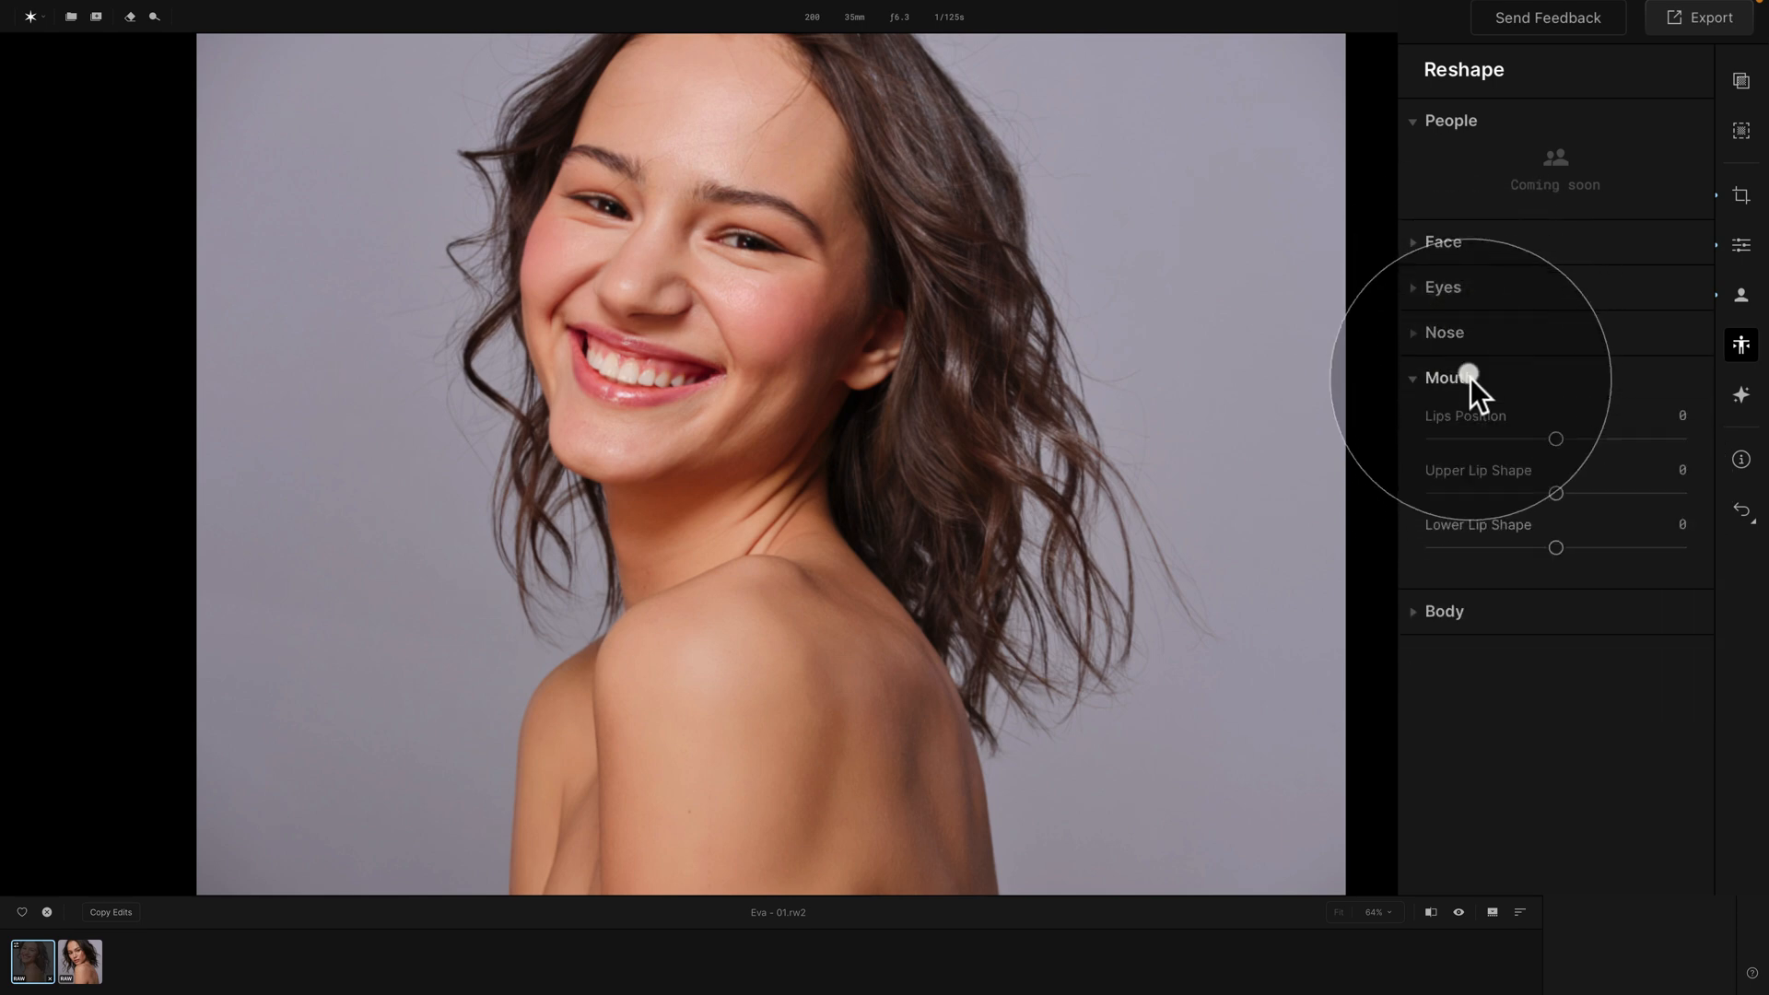
click(1468, 378)
click(1463, 420)
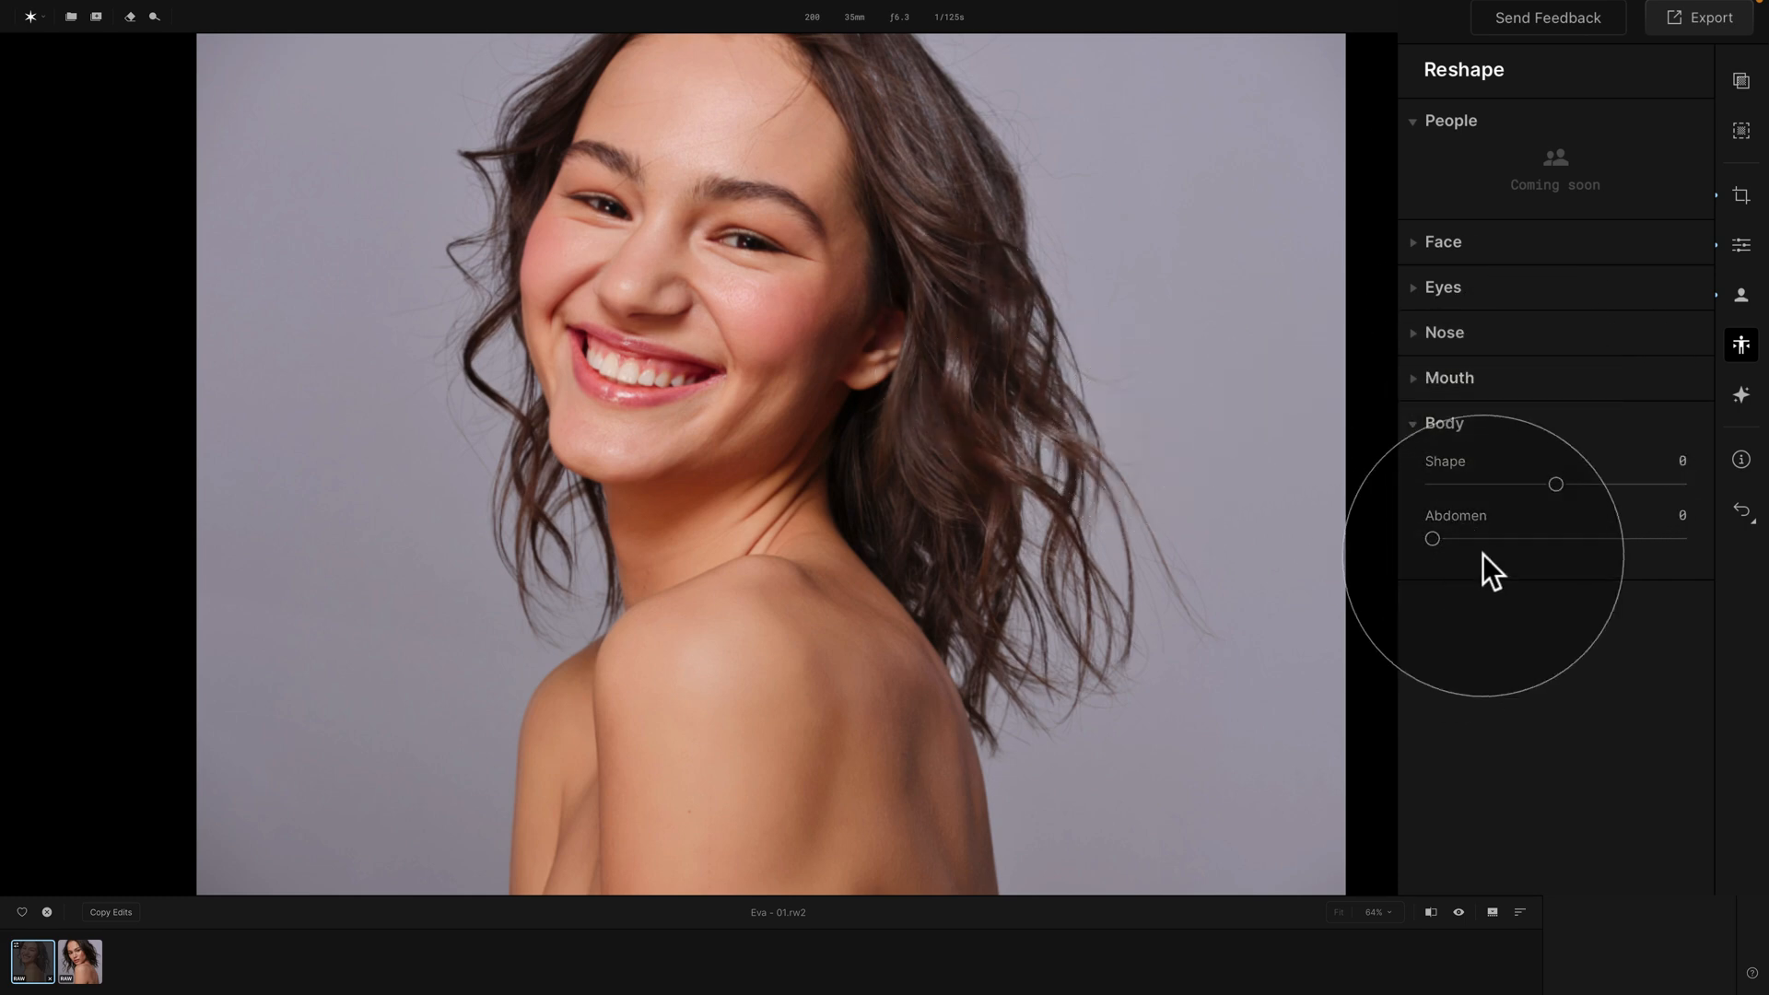
click(1456, 423)
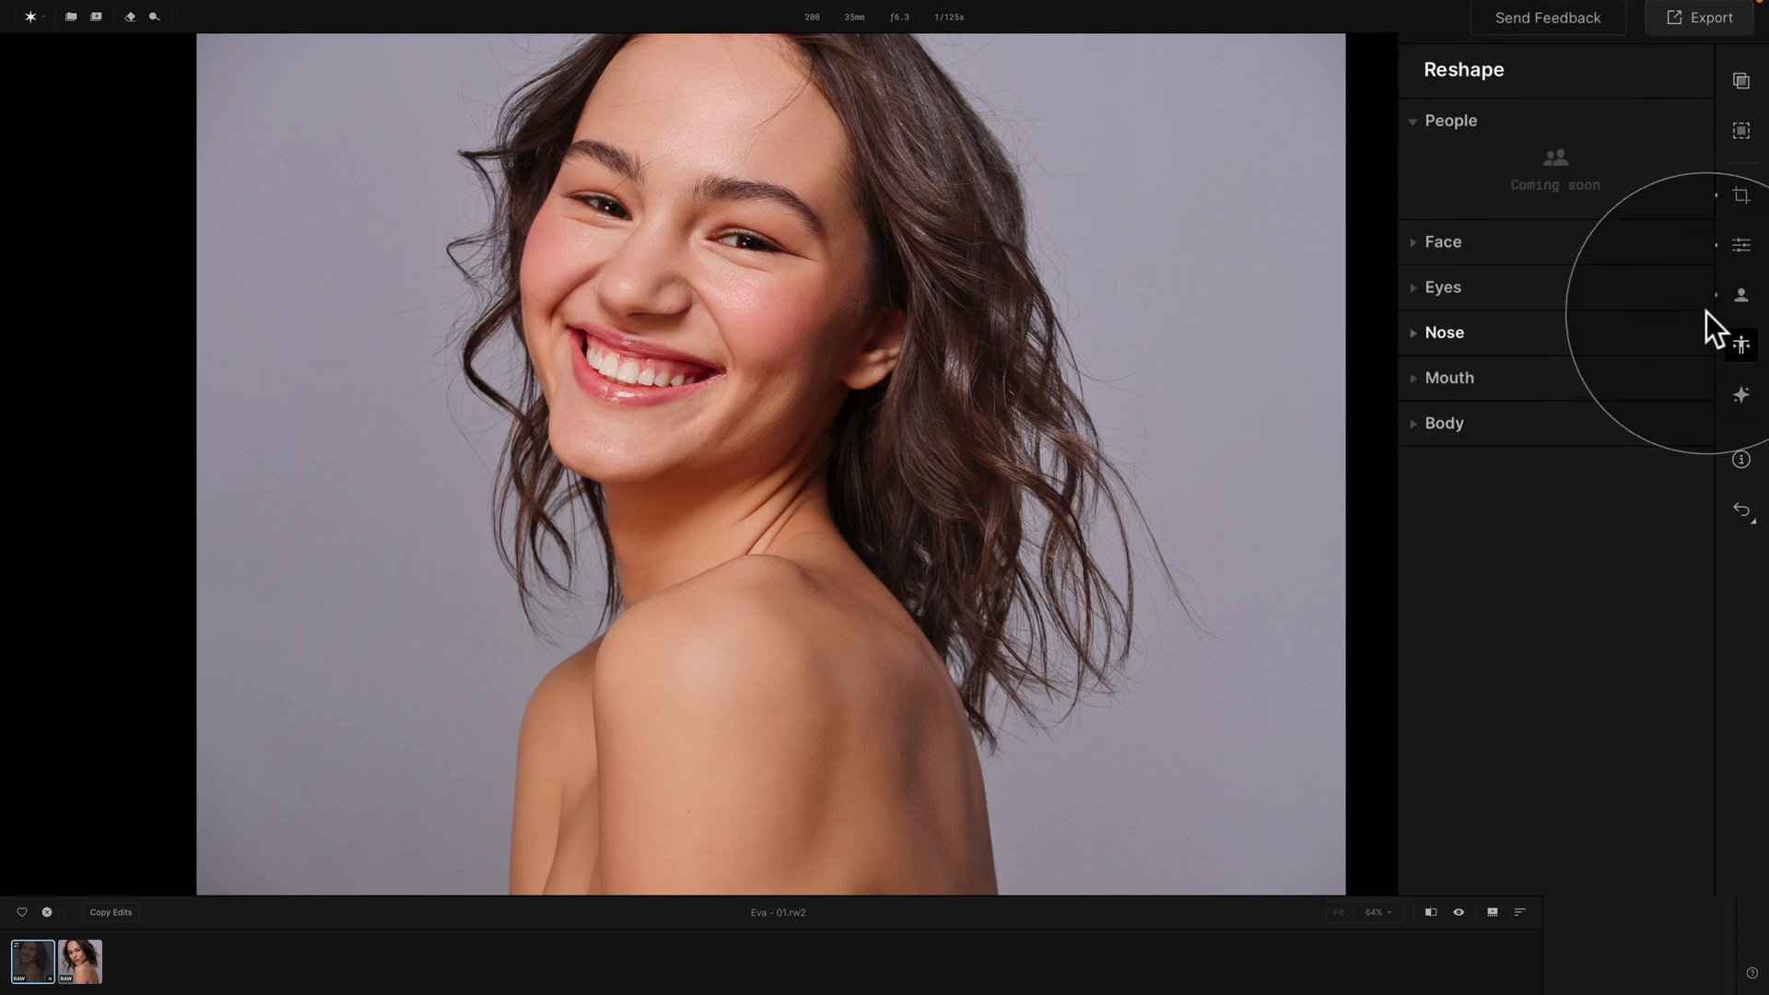
Review the Studio Light and Portrait Bokeh settings of the Creative tools
click(1749, 398)
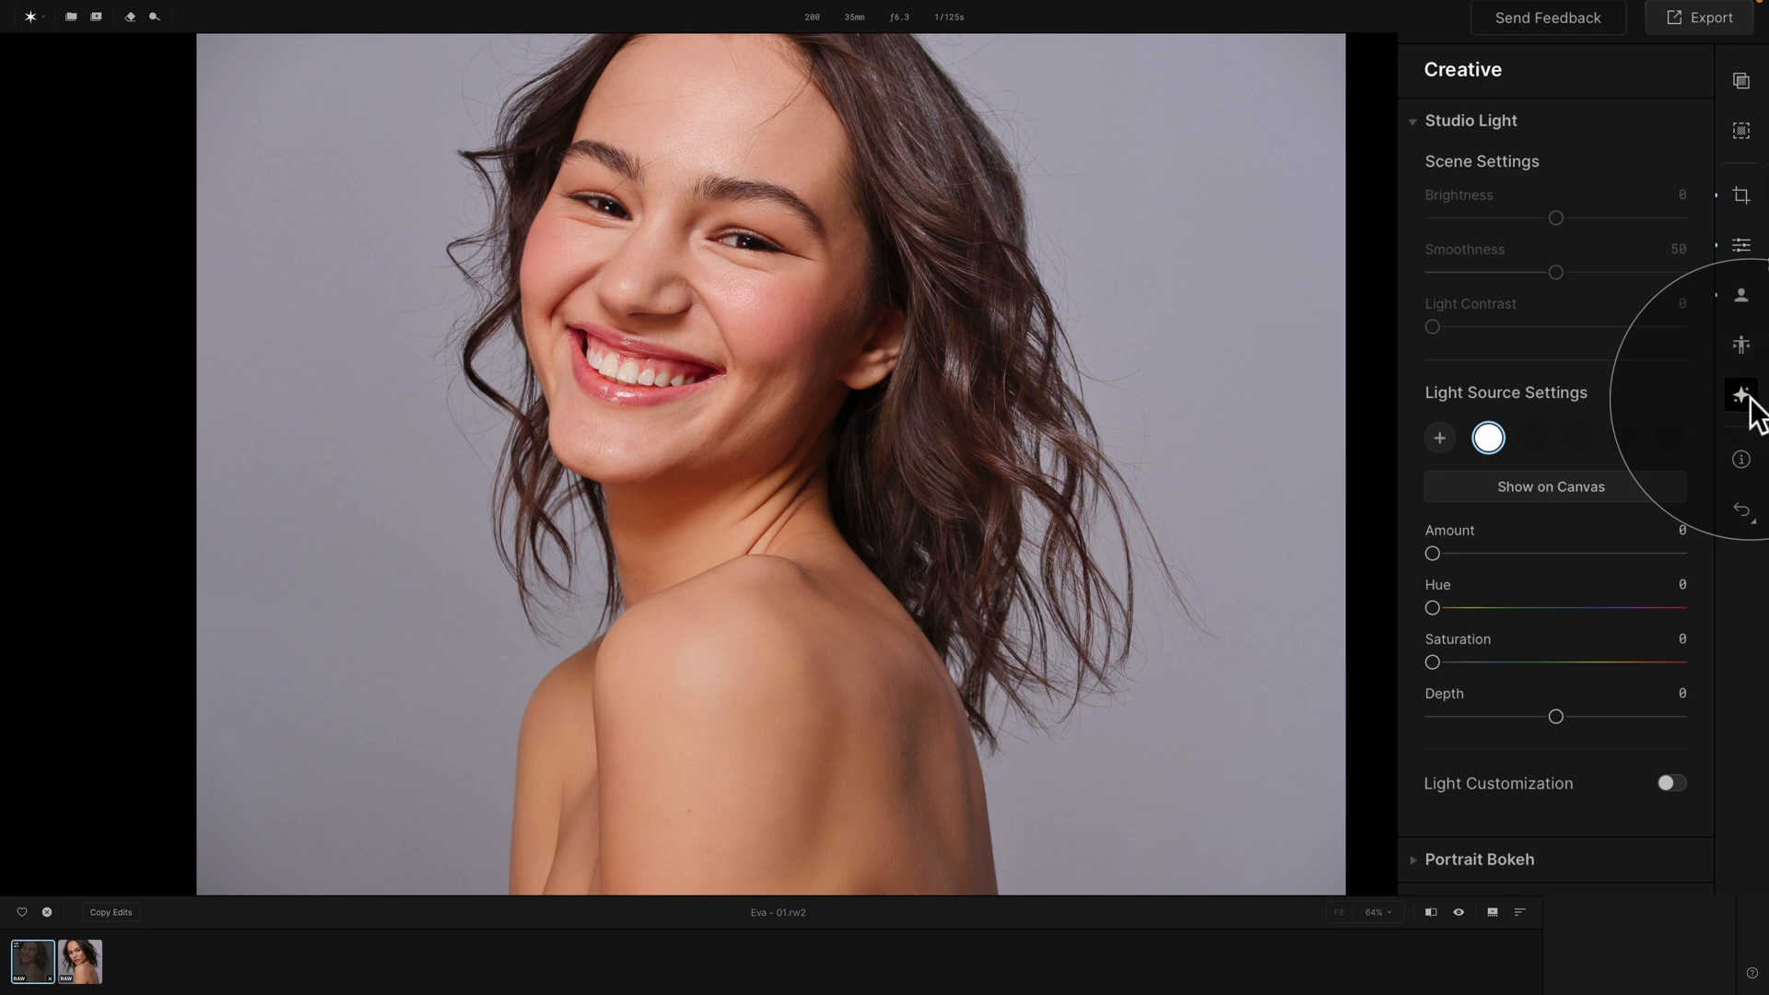
click(1511, 125)
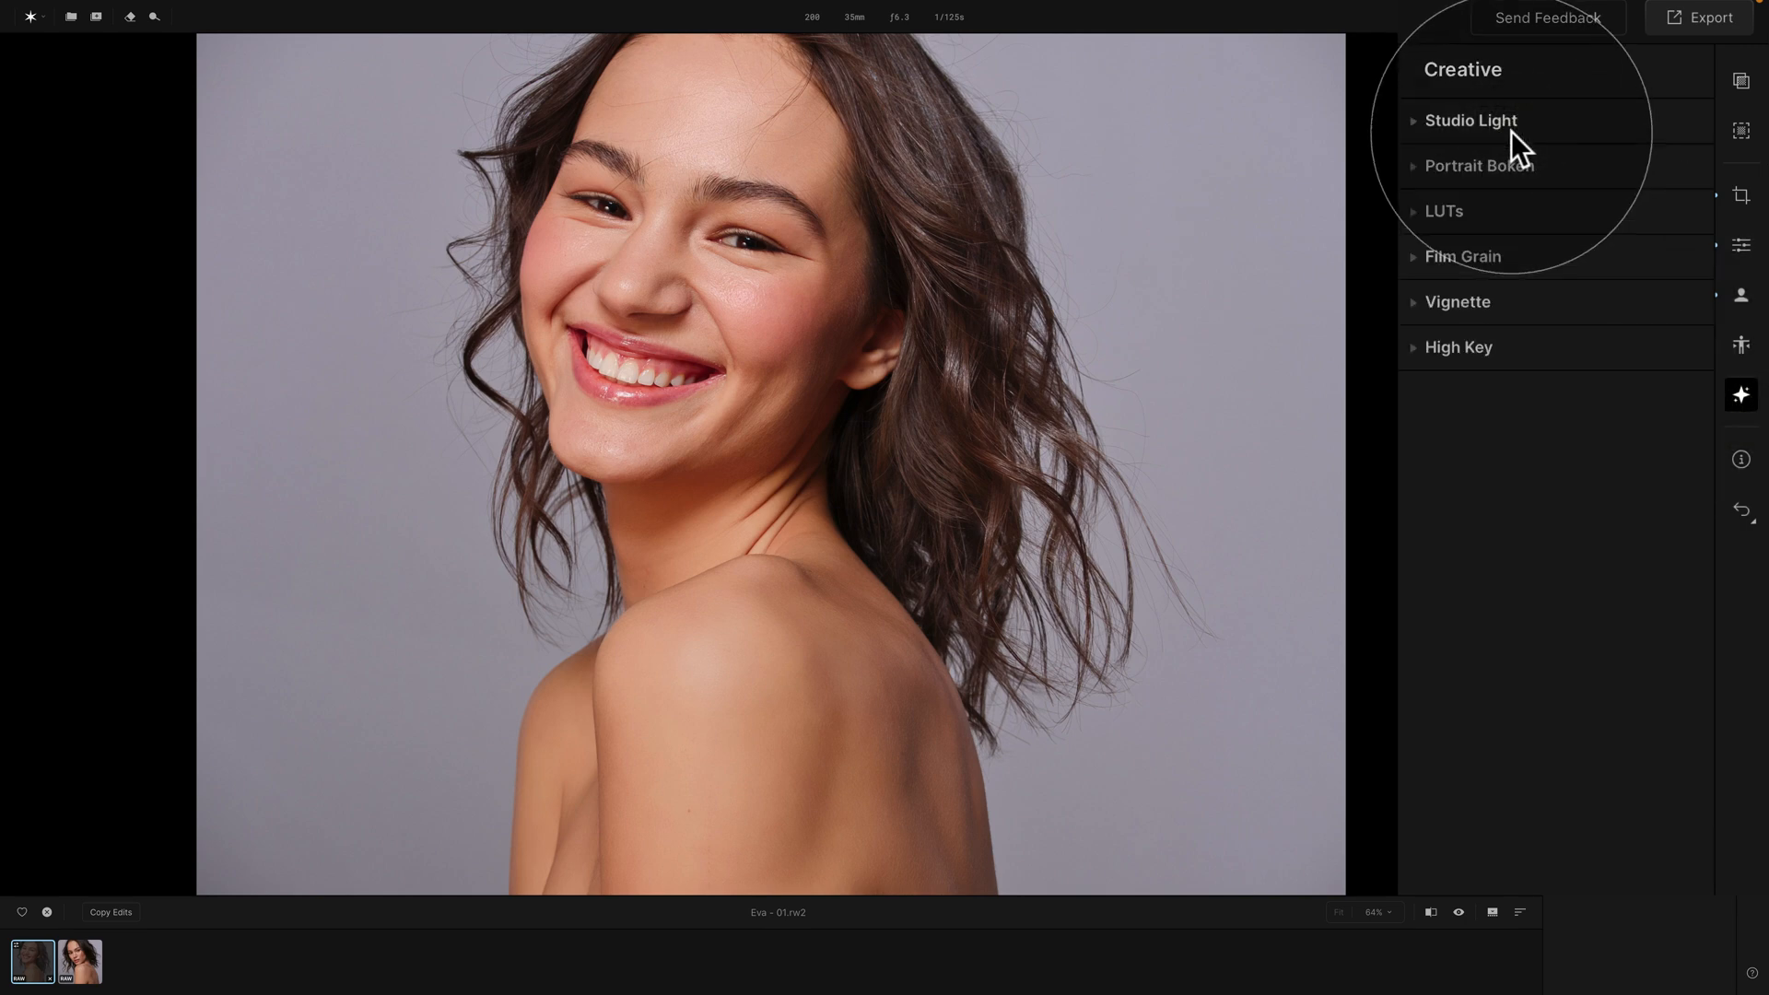
click(1500, 118)
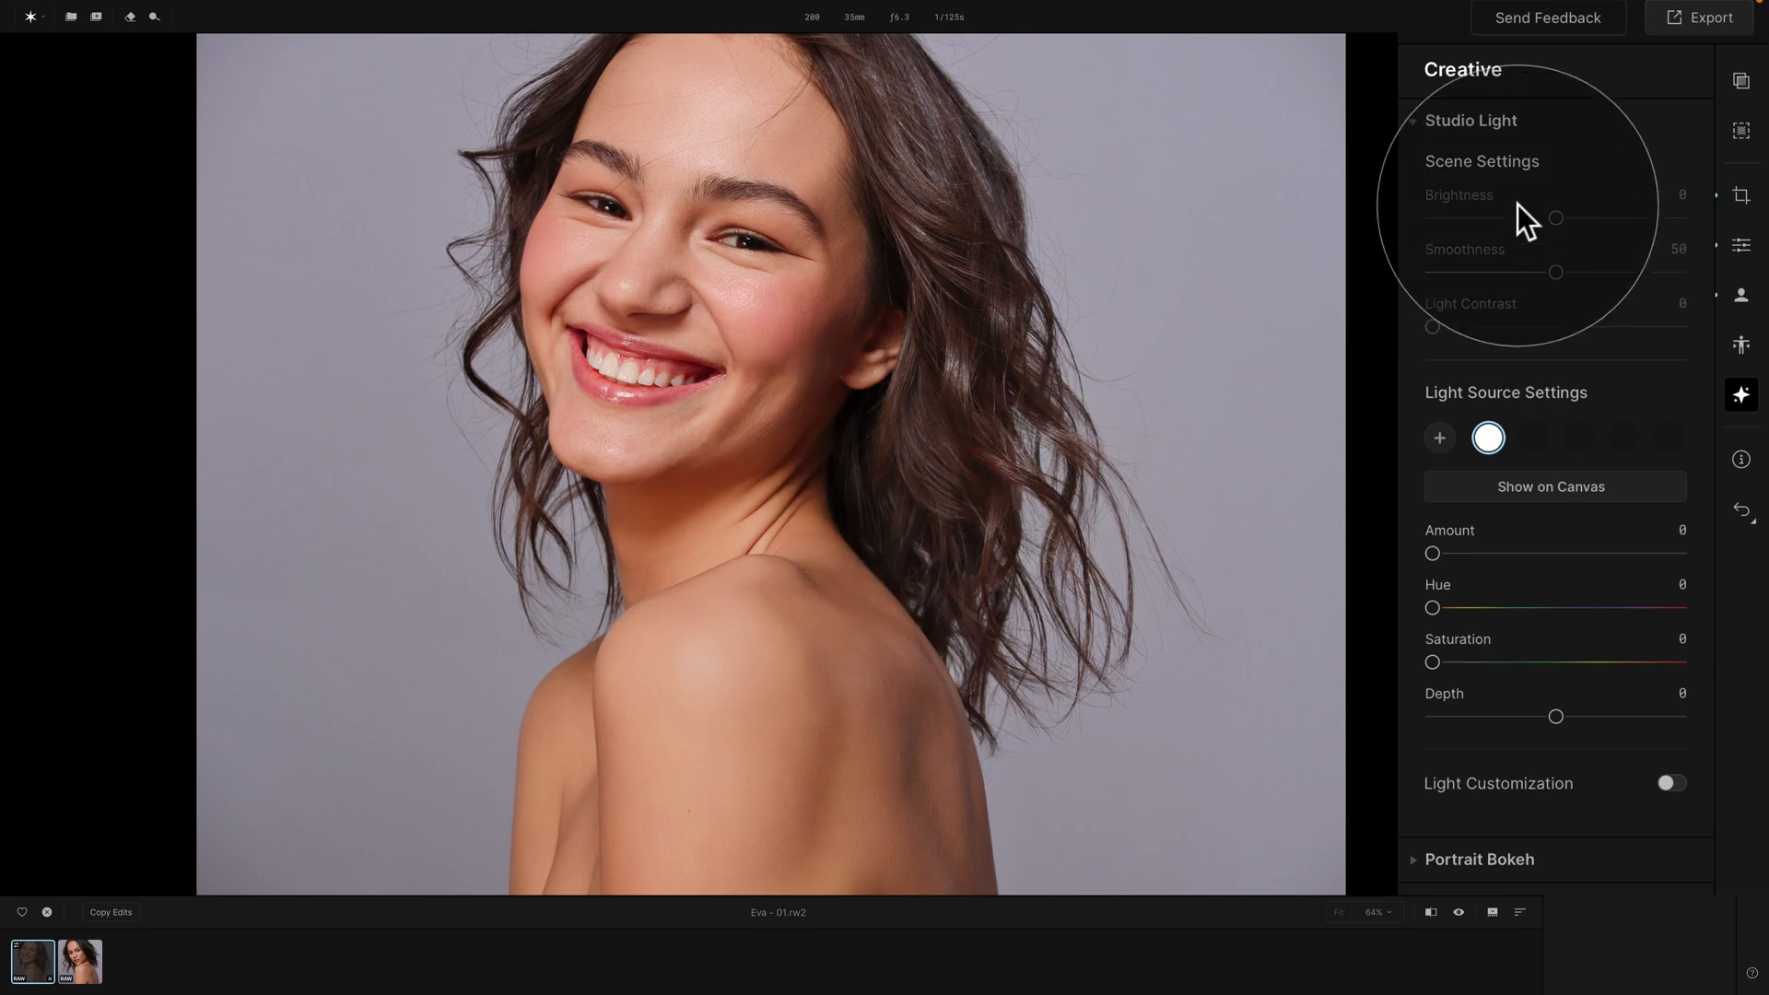
click(1472, 124)
click(1472, 162)
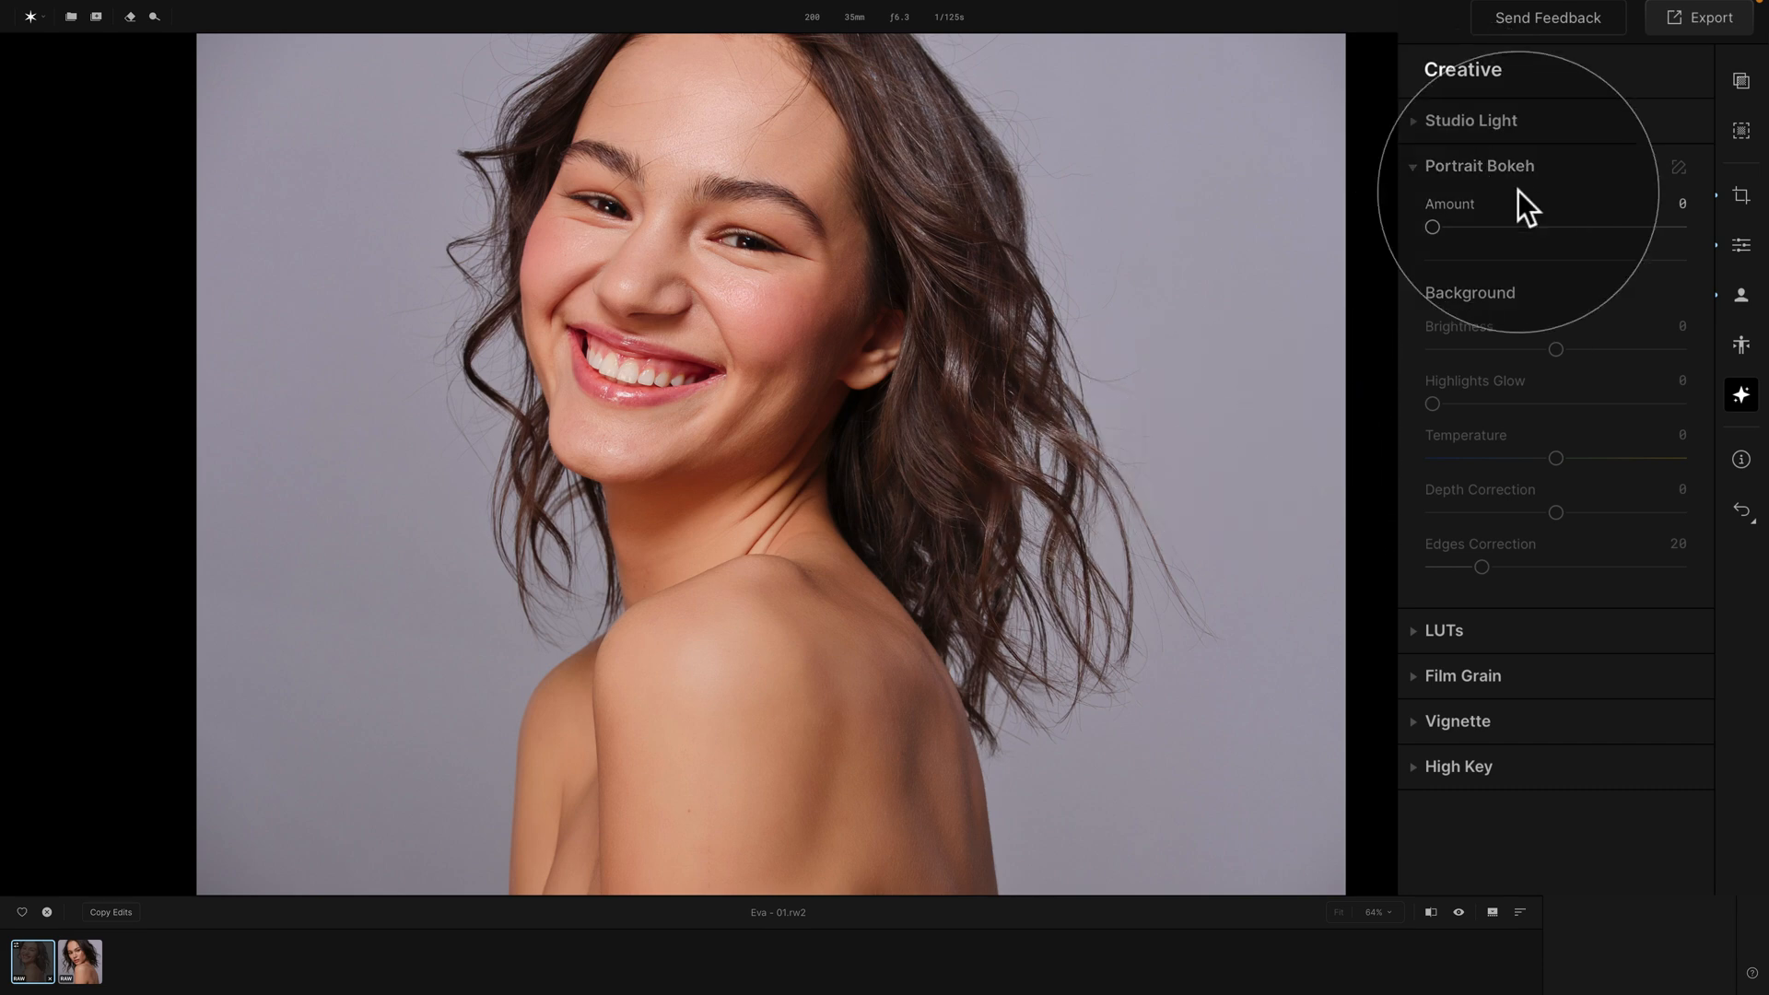
click(1502, 170)
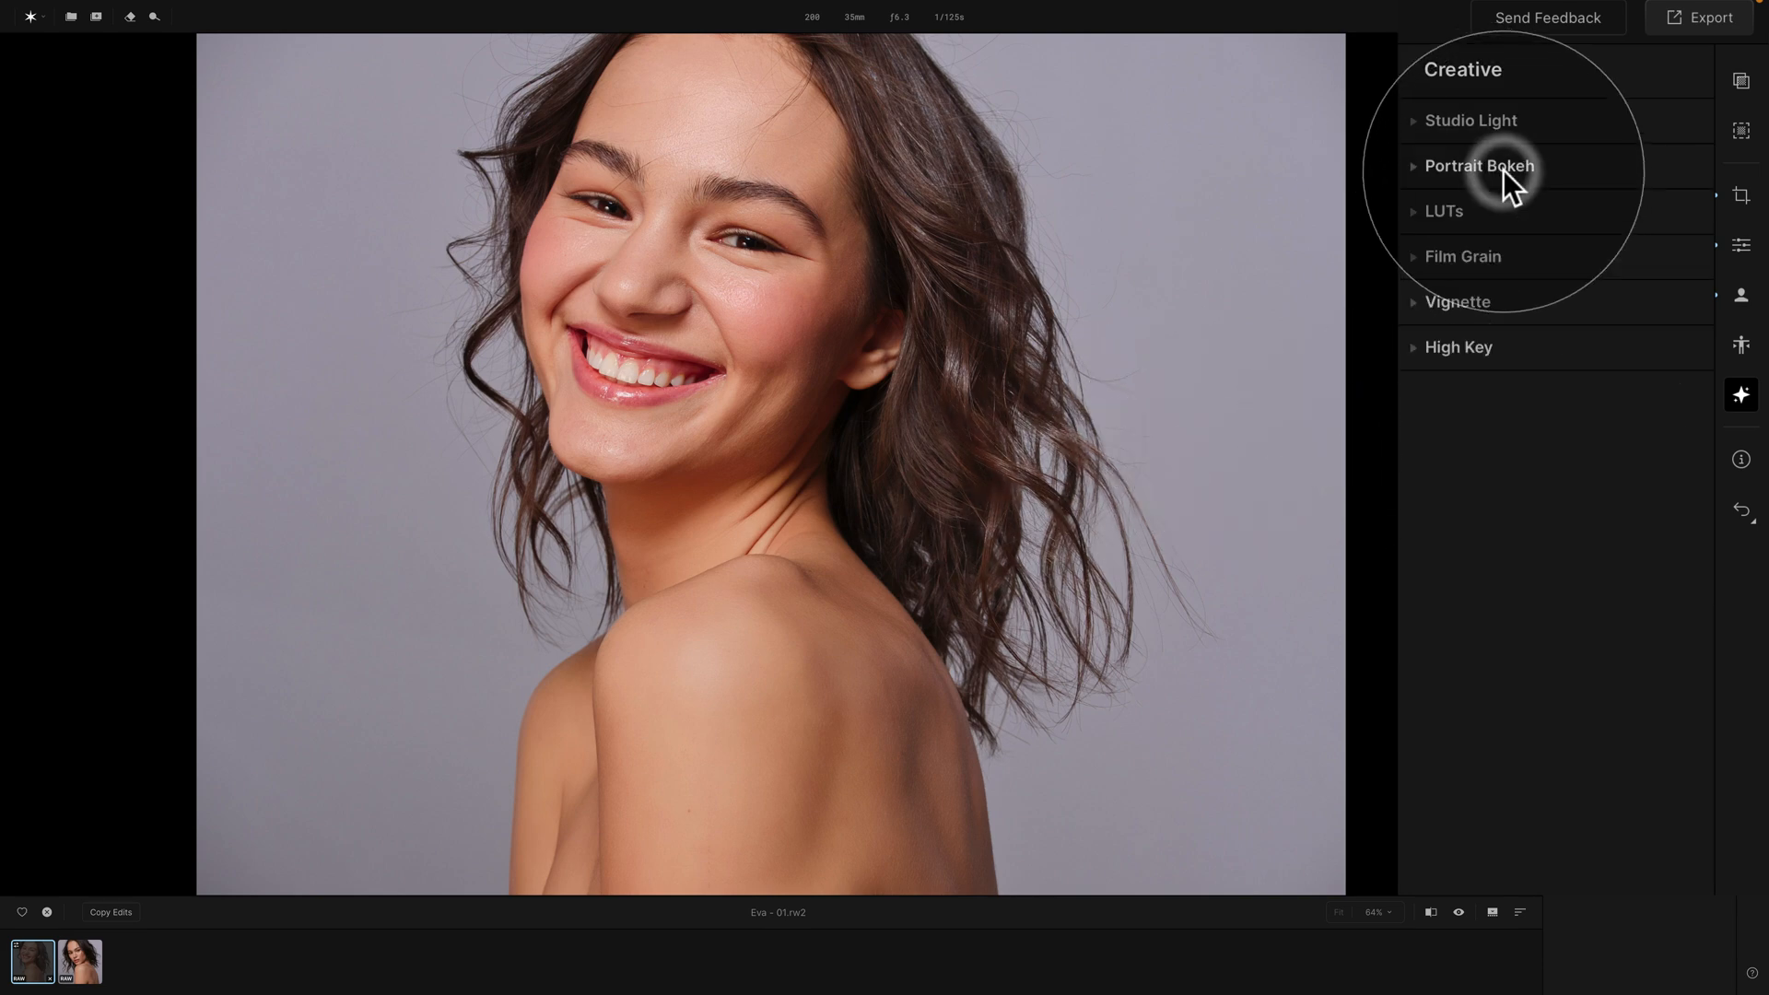
Look through the available custom LUTs without choosing one and collapse the LUTs group
click(1454, 210)
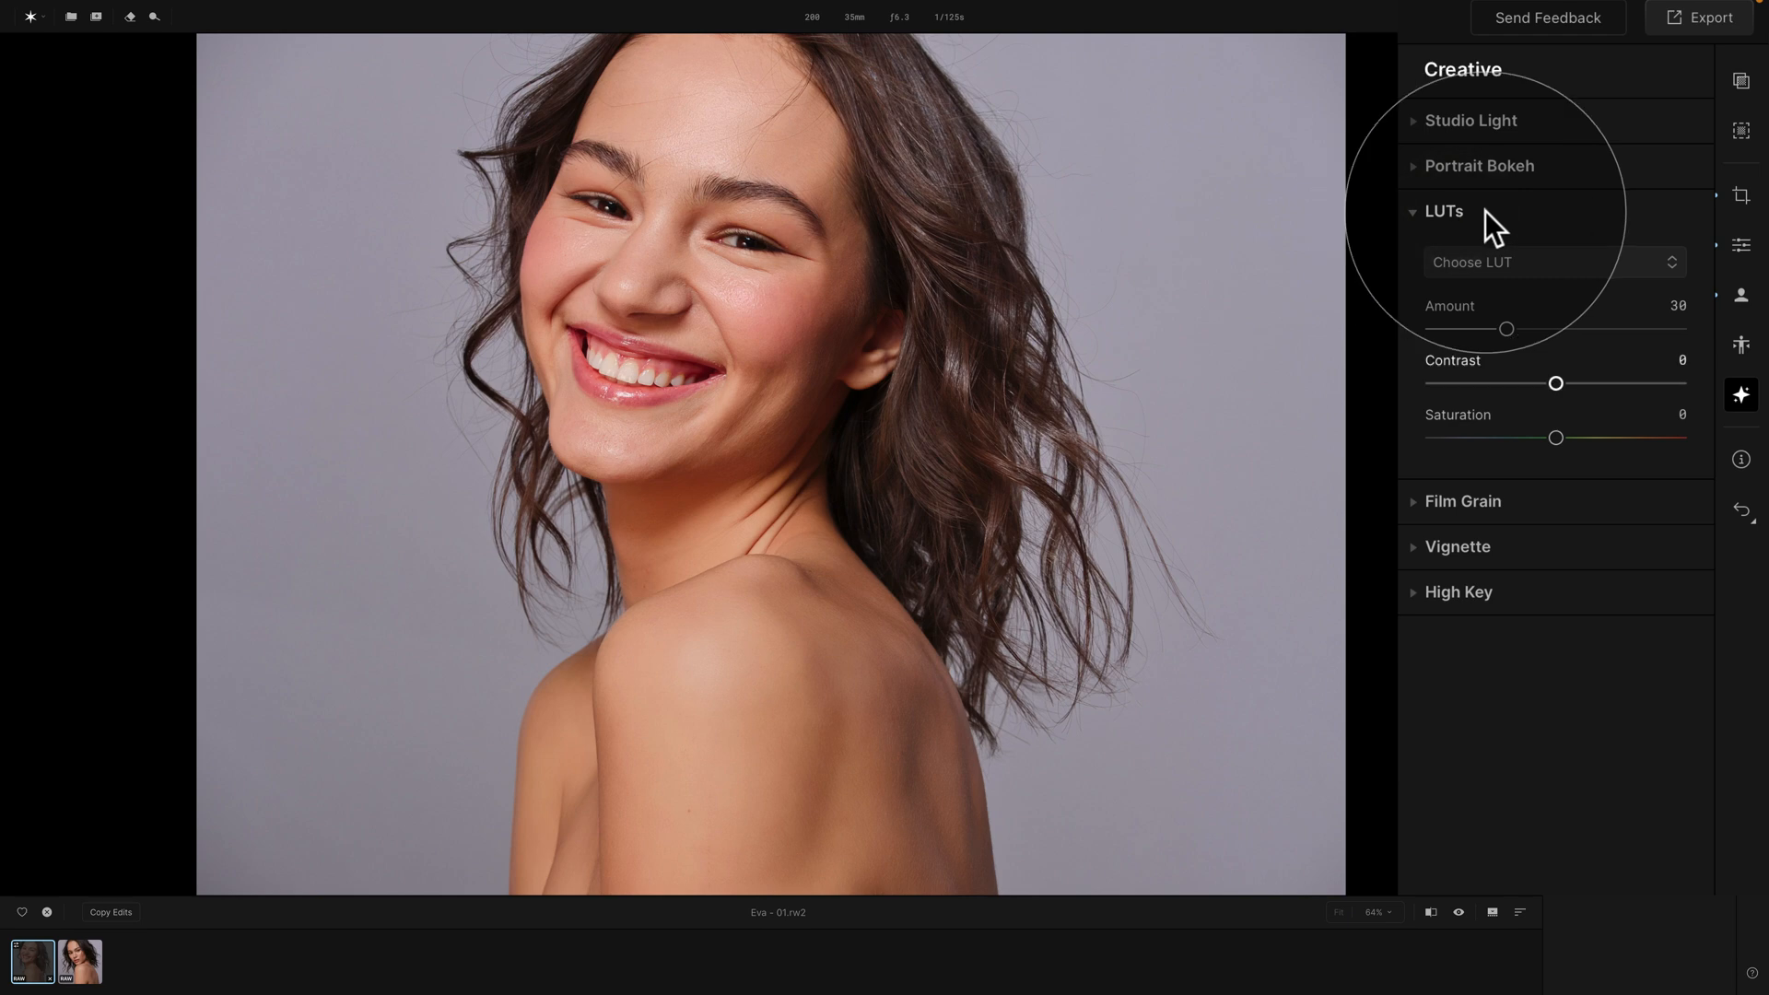
click(1567, 263)
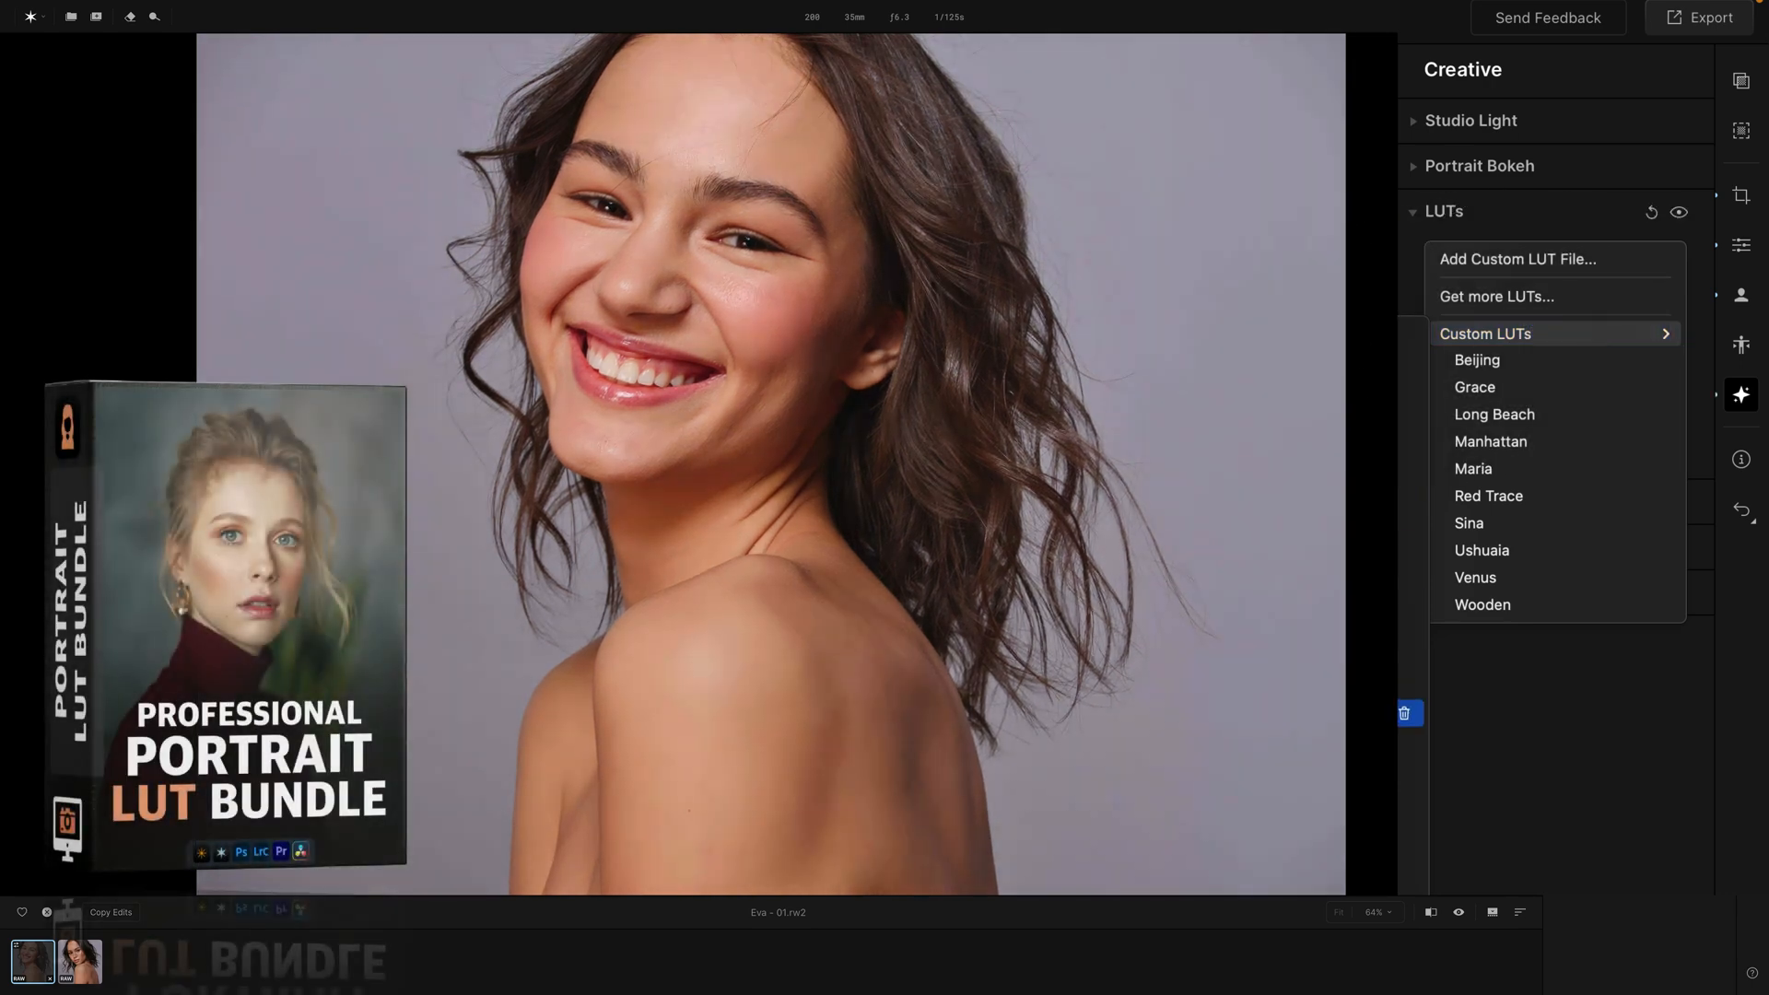
click(1528, 777)
click(1467, 211)
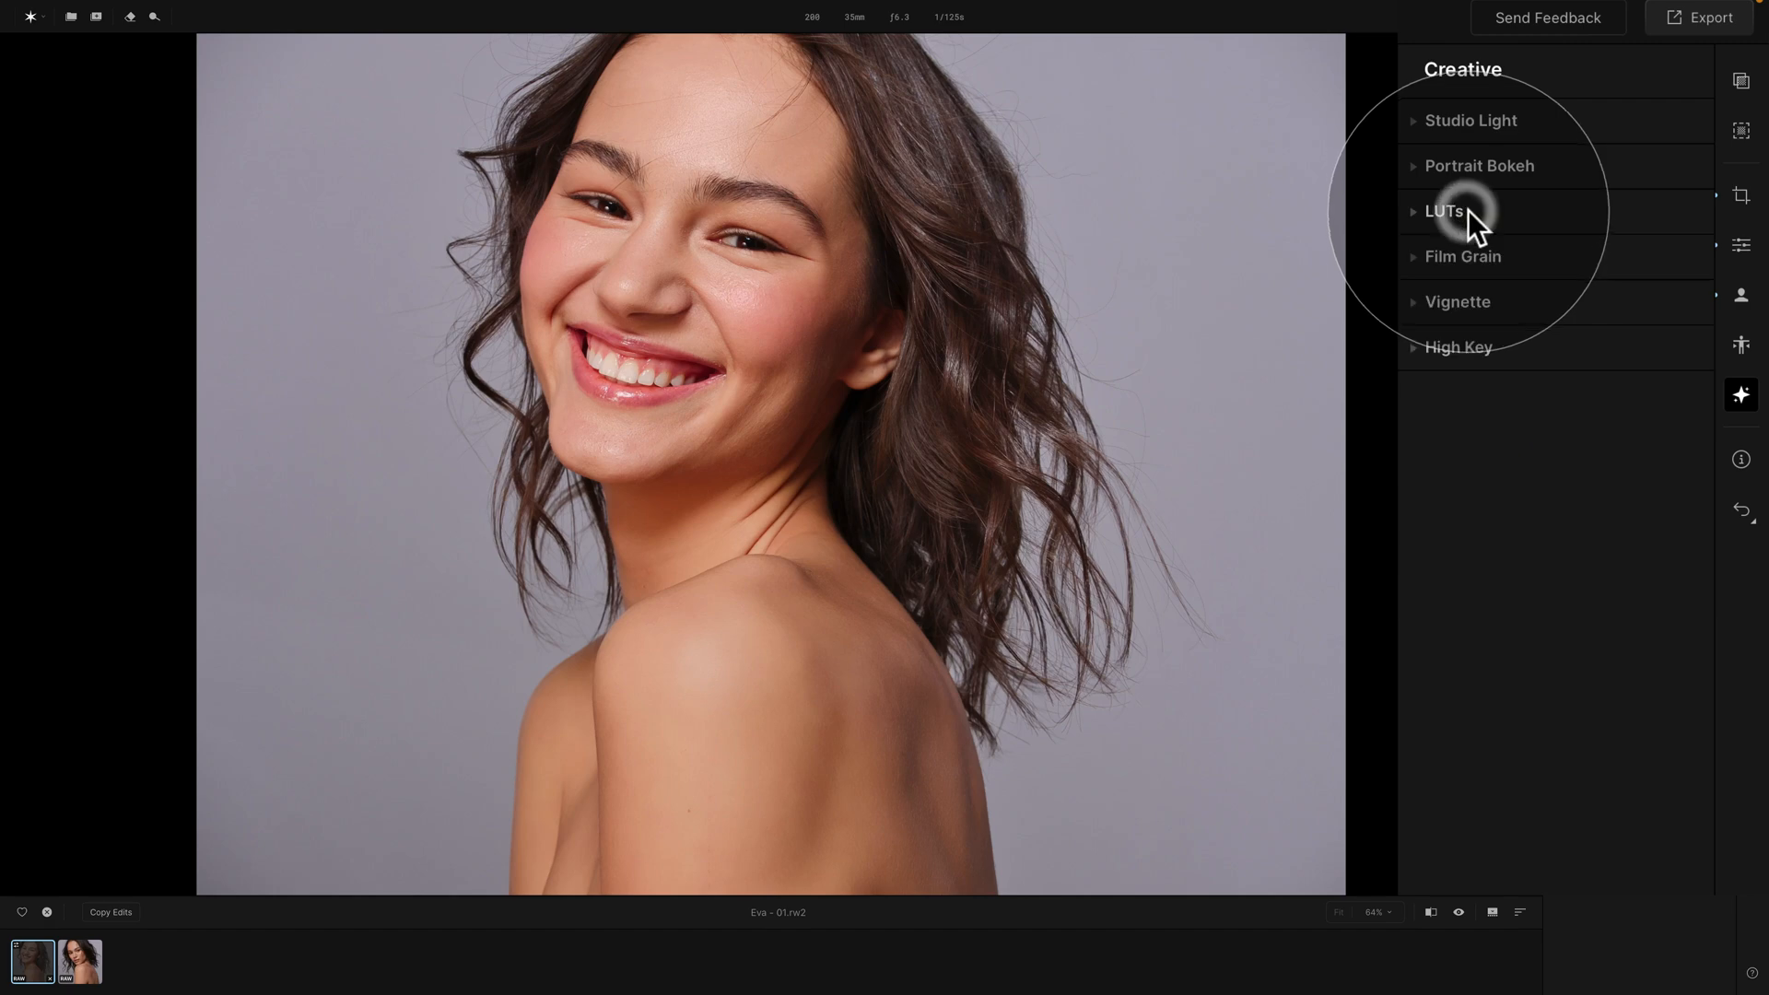
Add film grain to the portrait with an amount of 16
click(1479, 258)
mouse_move(1467, 316)
mouse_down()
mouse_move(1485, 316)
mouse_move(1467, 317)
mouse_up()
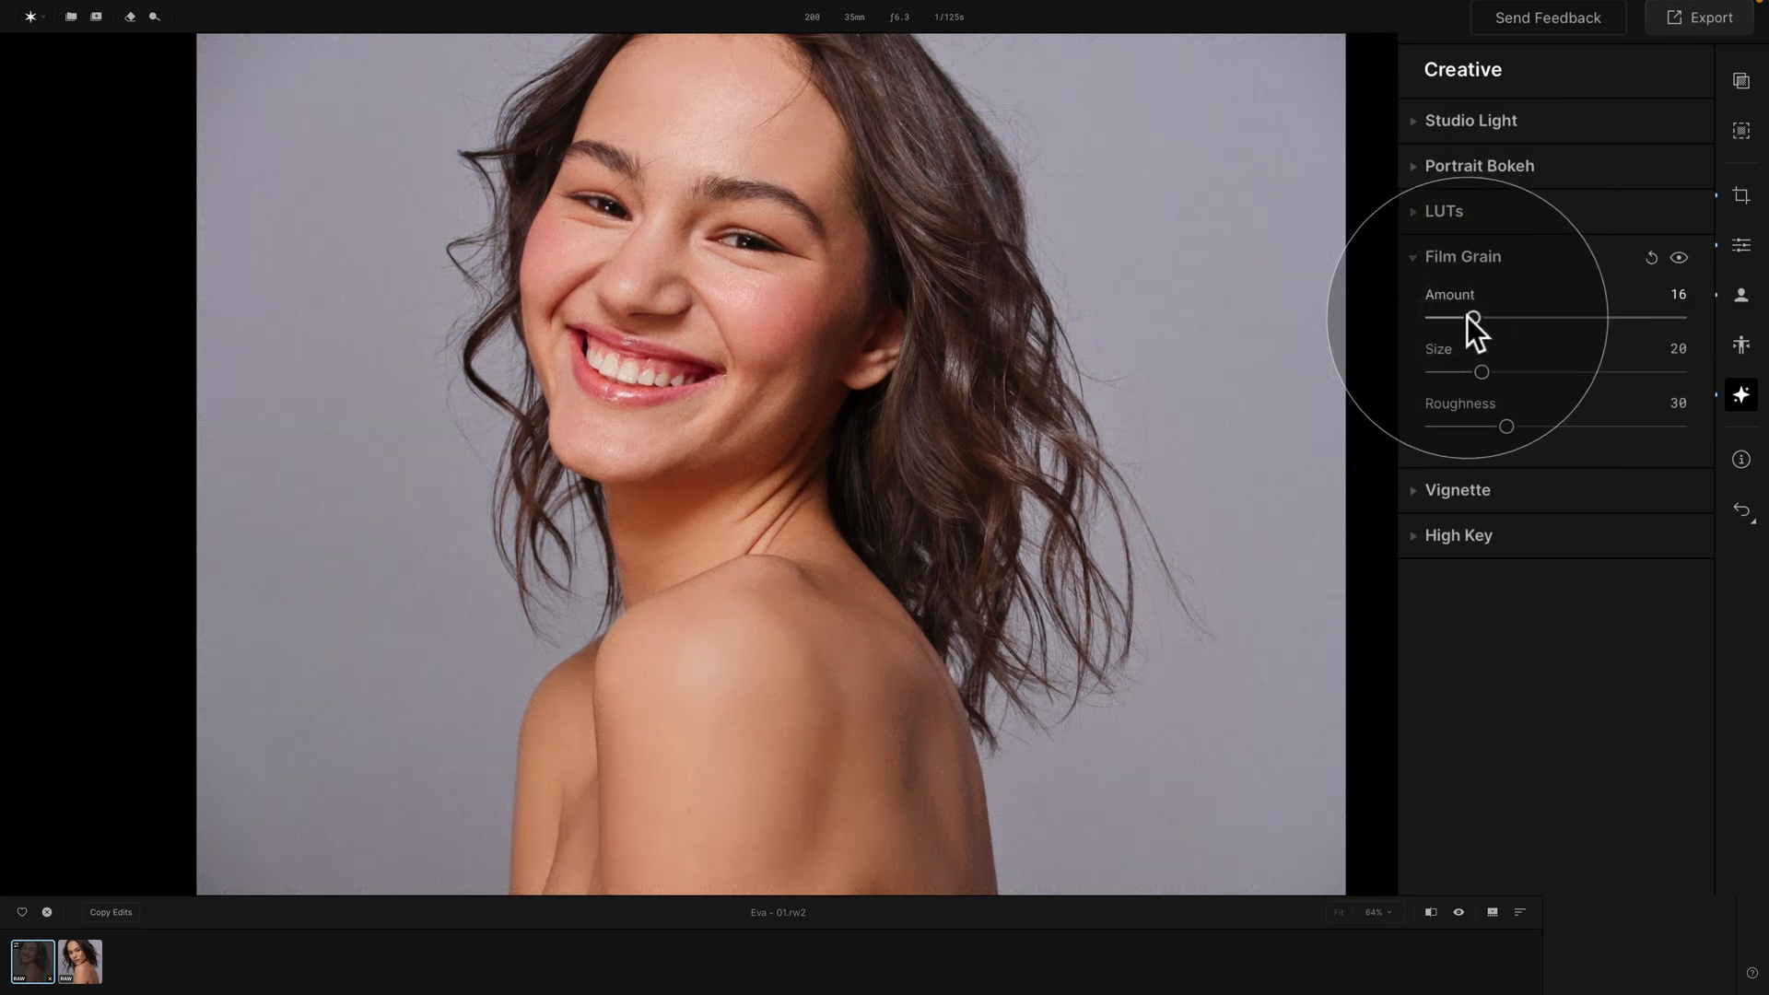
click(1468, 256)
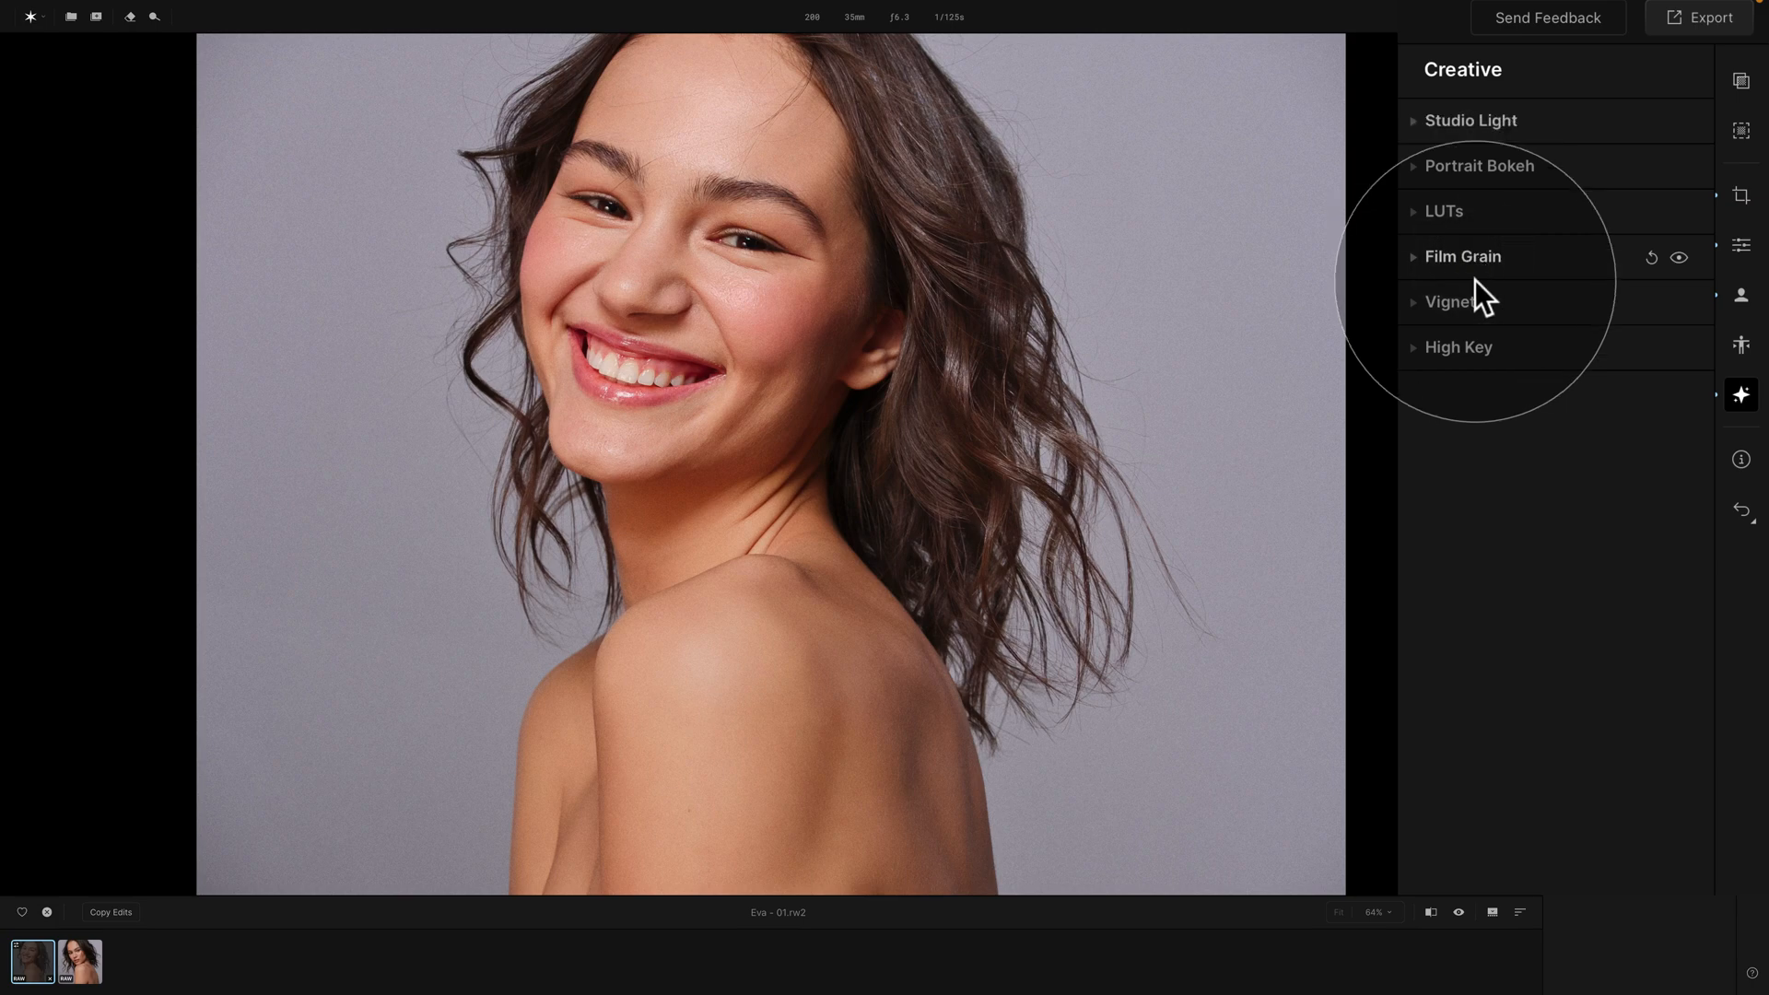
Look over the Vignette settings and apply a High Key effect with an amount of 31
click(1471, 302)
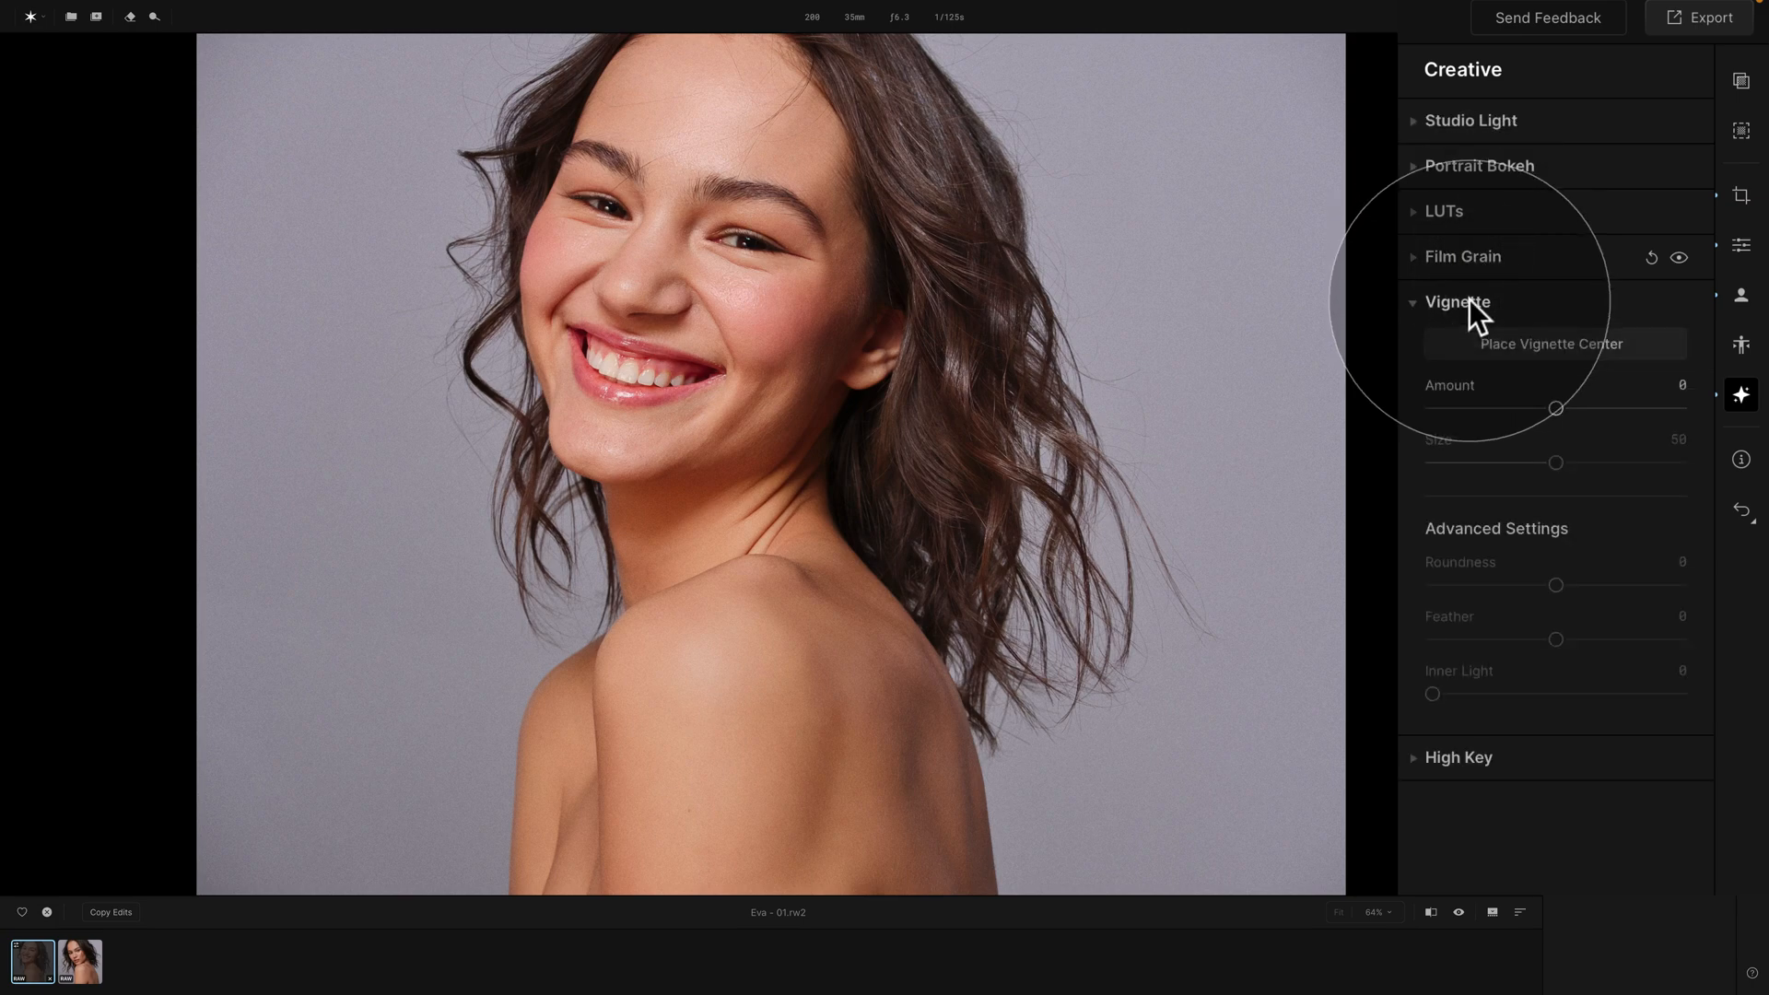
click(1468, 301)
click(1465, 346)
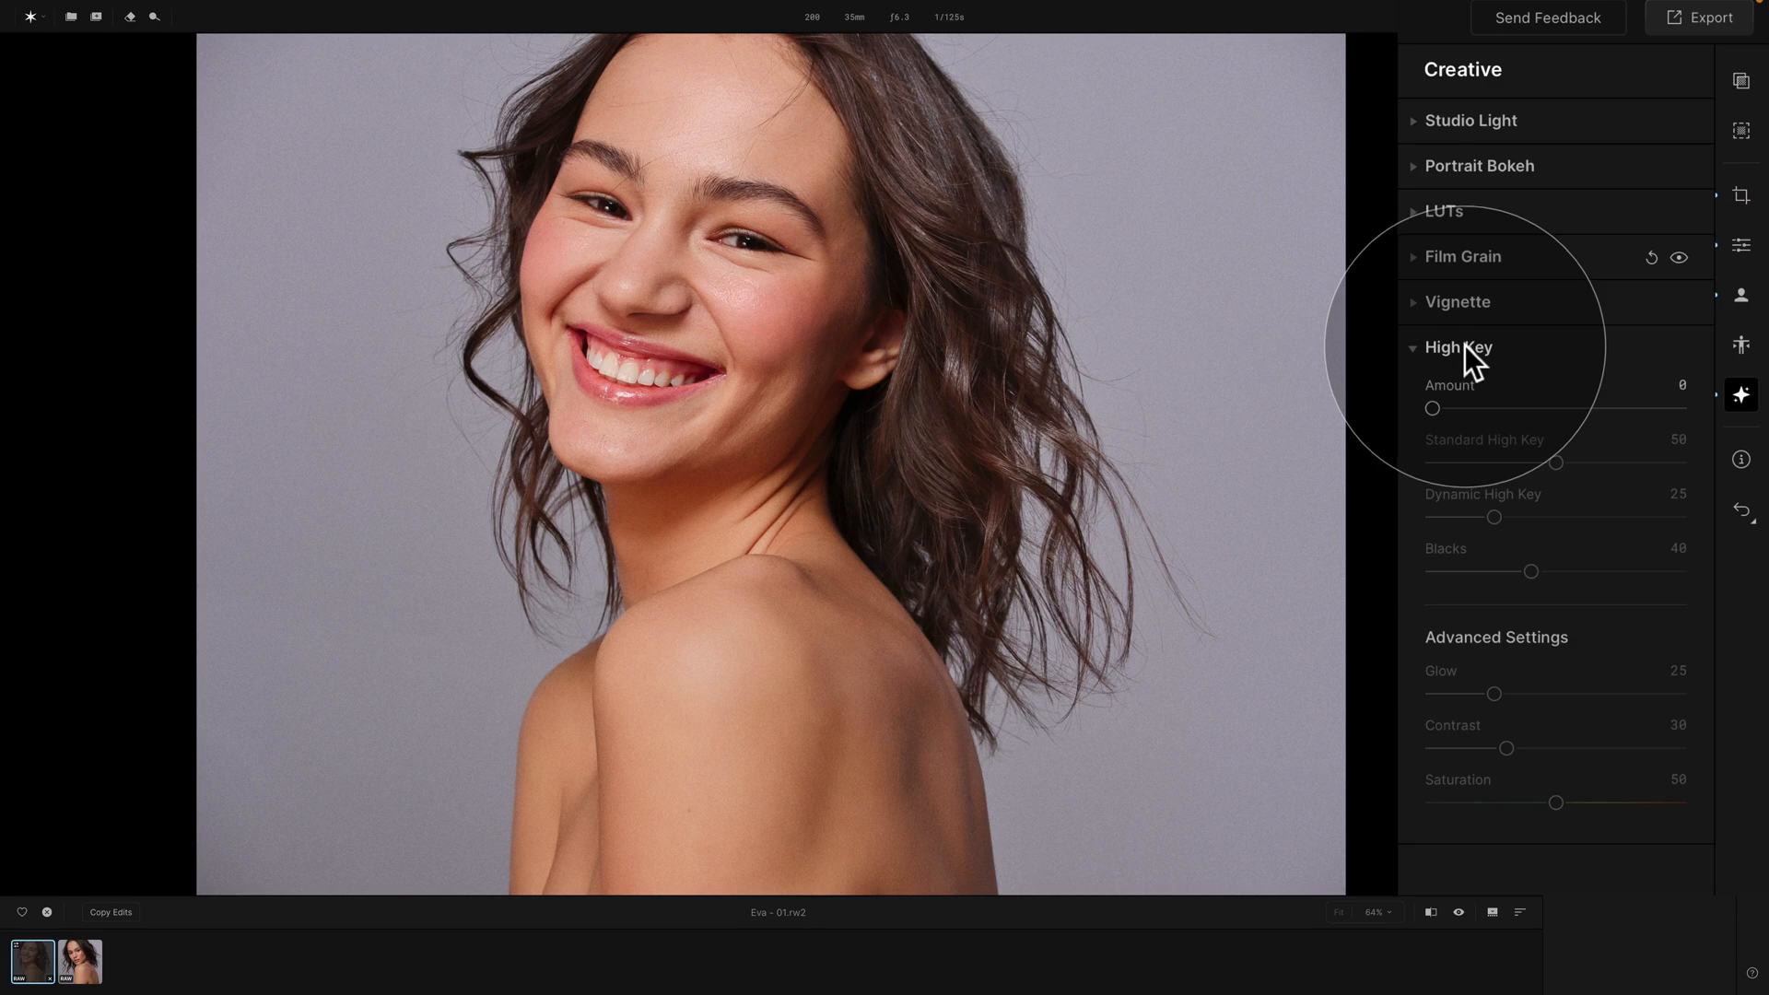
drag(1474, 409, 1509, 408)
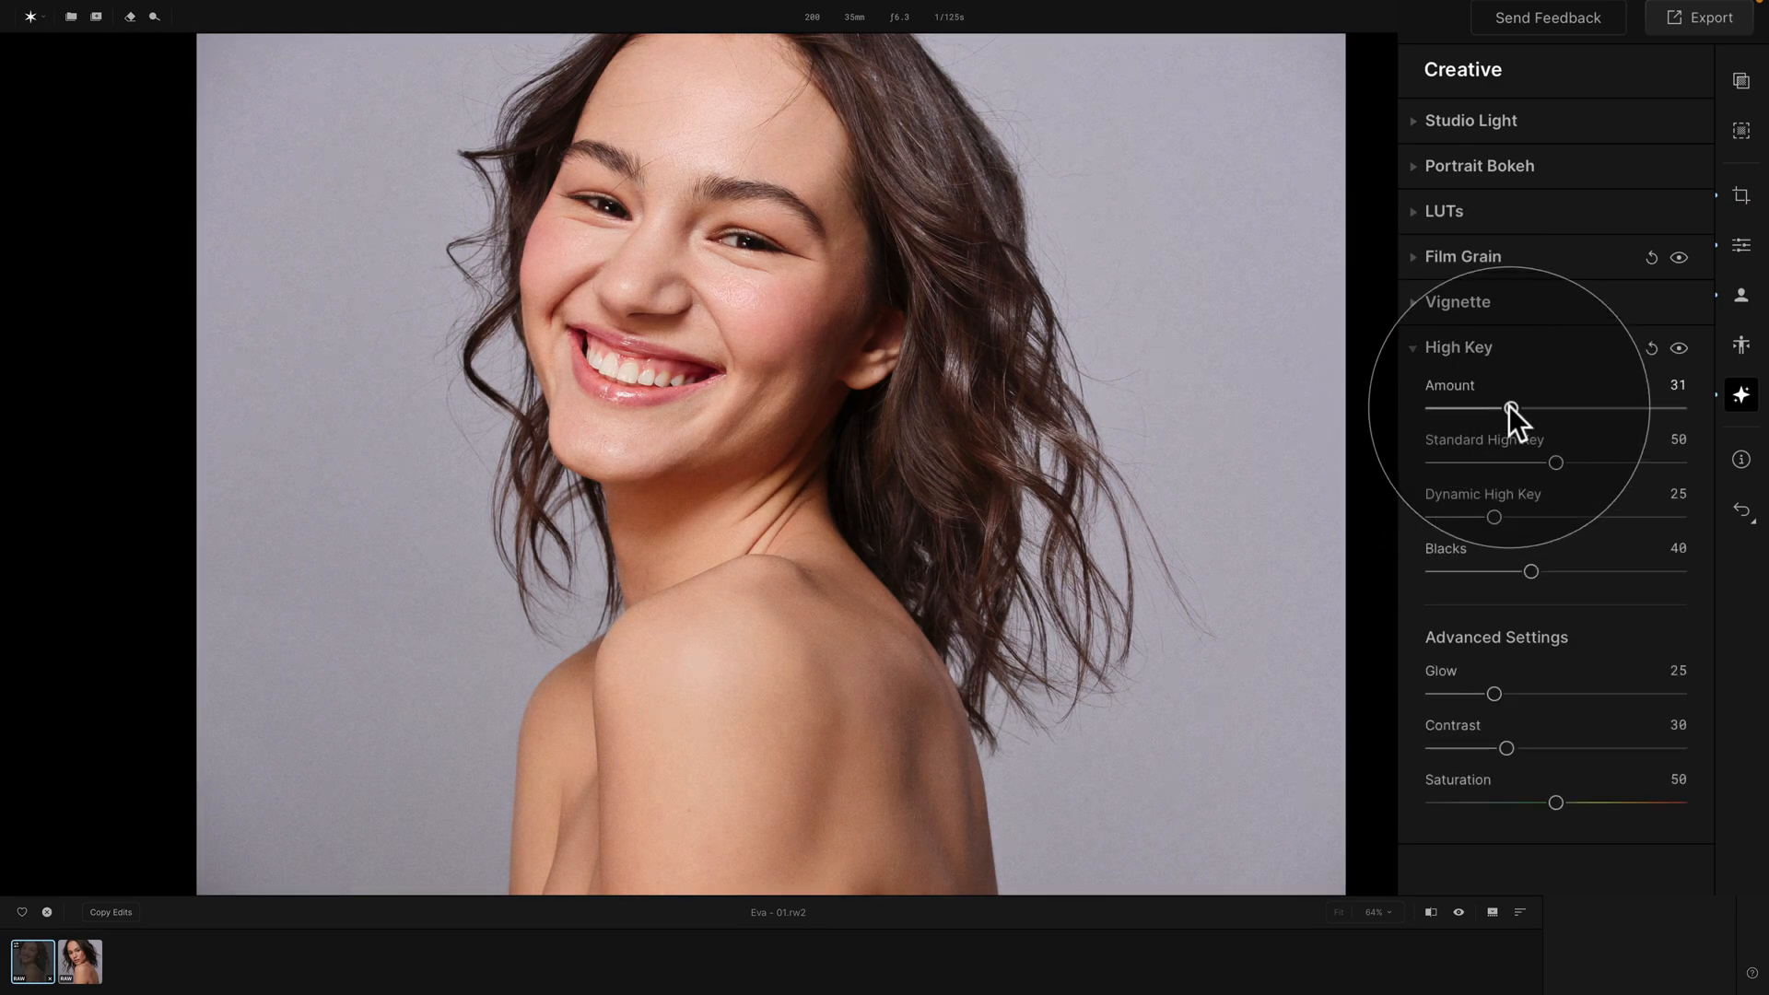
click(1452, 347)
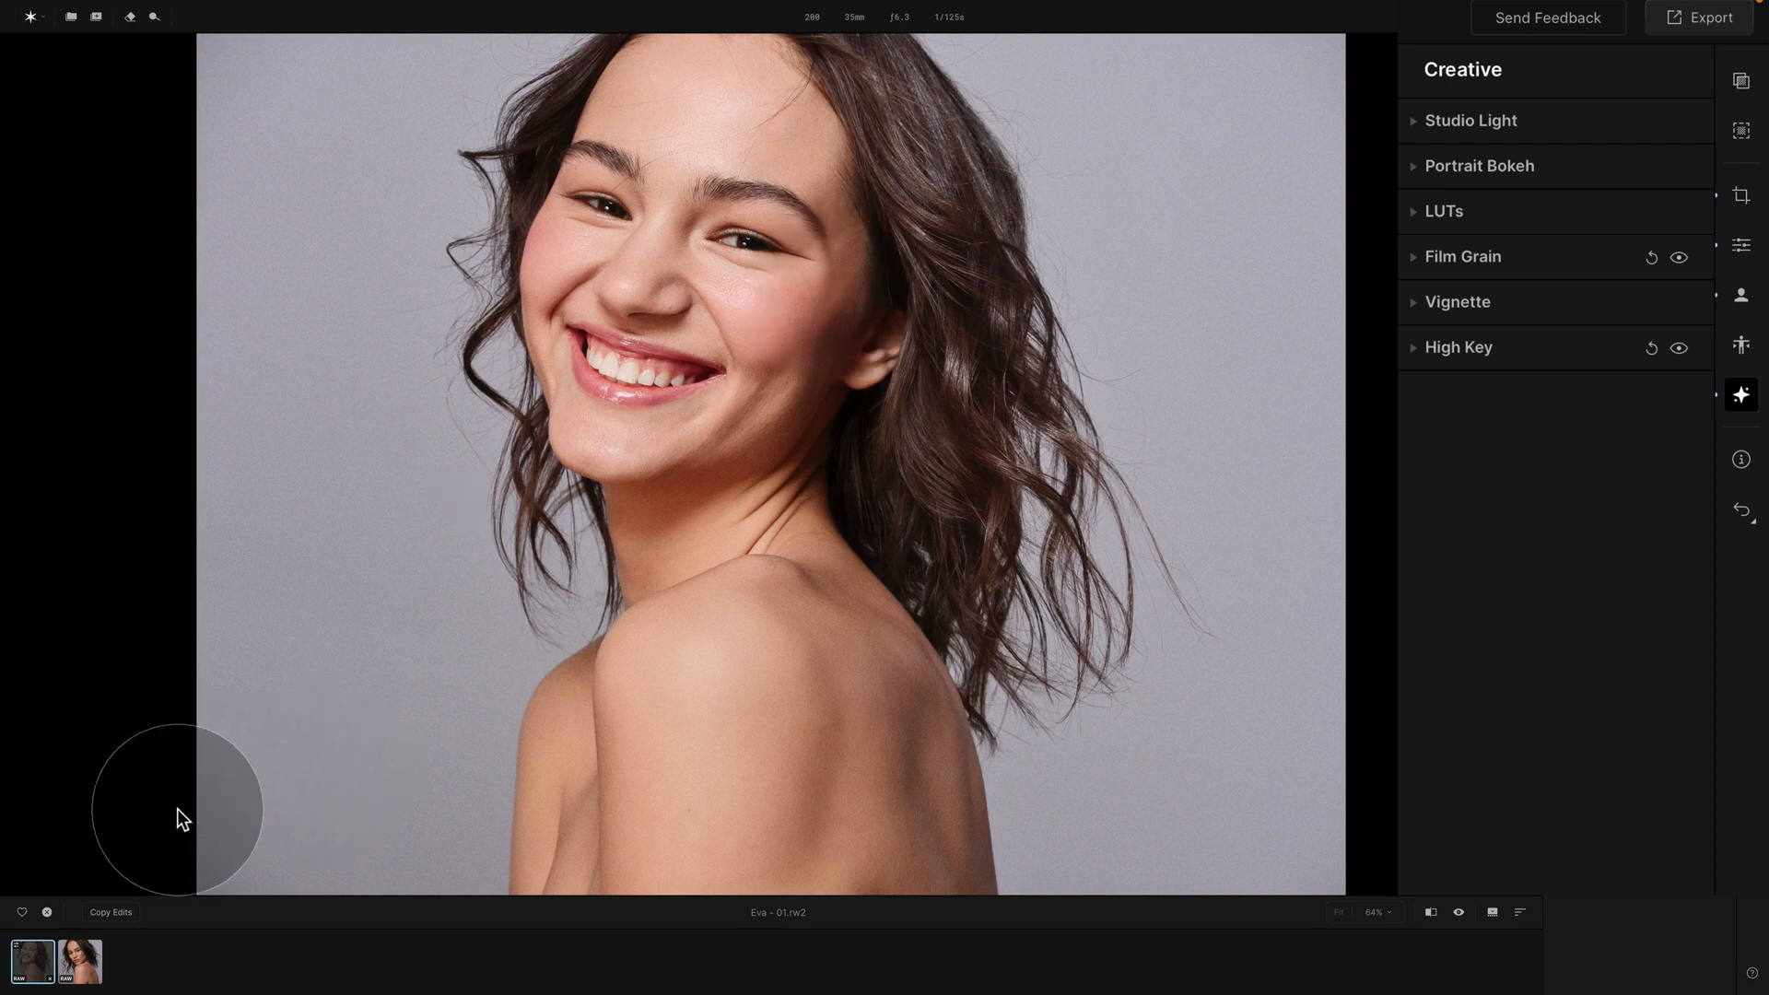
Copy the edits of the 01 photo, checking the 02 photo in between, and copy the 01 adjustments once more
click(127, 912)
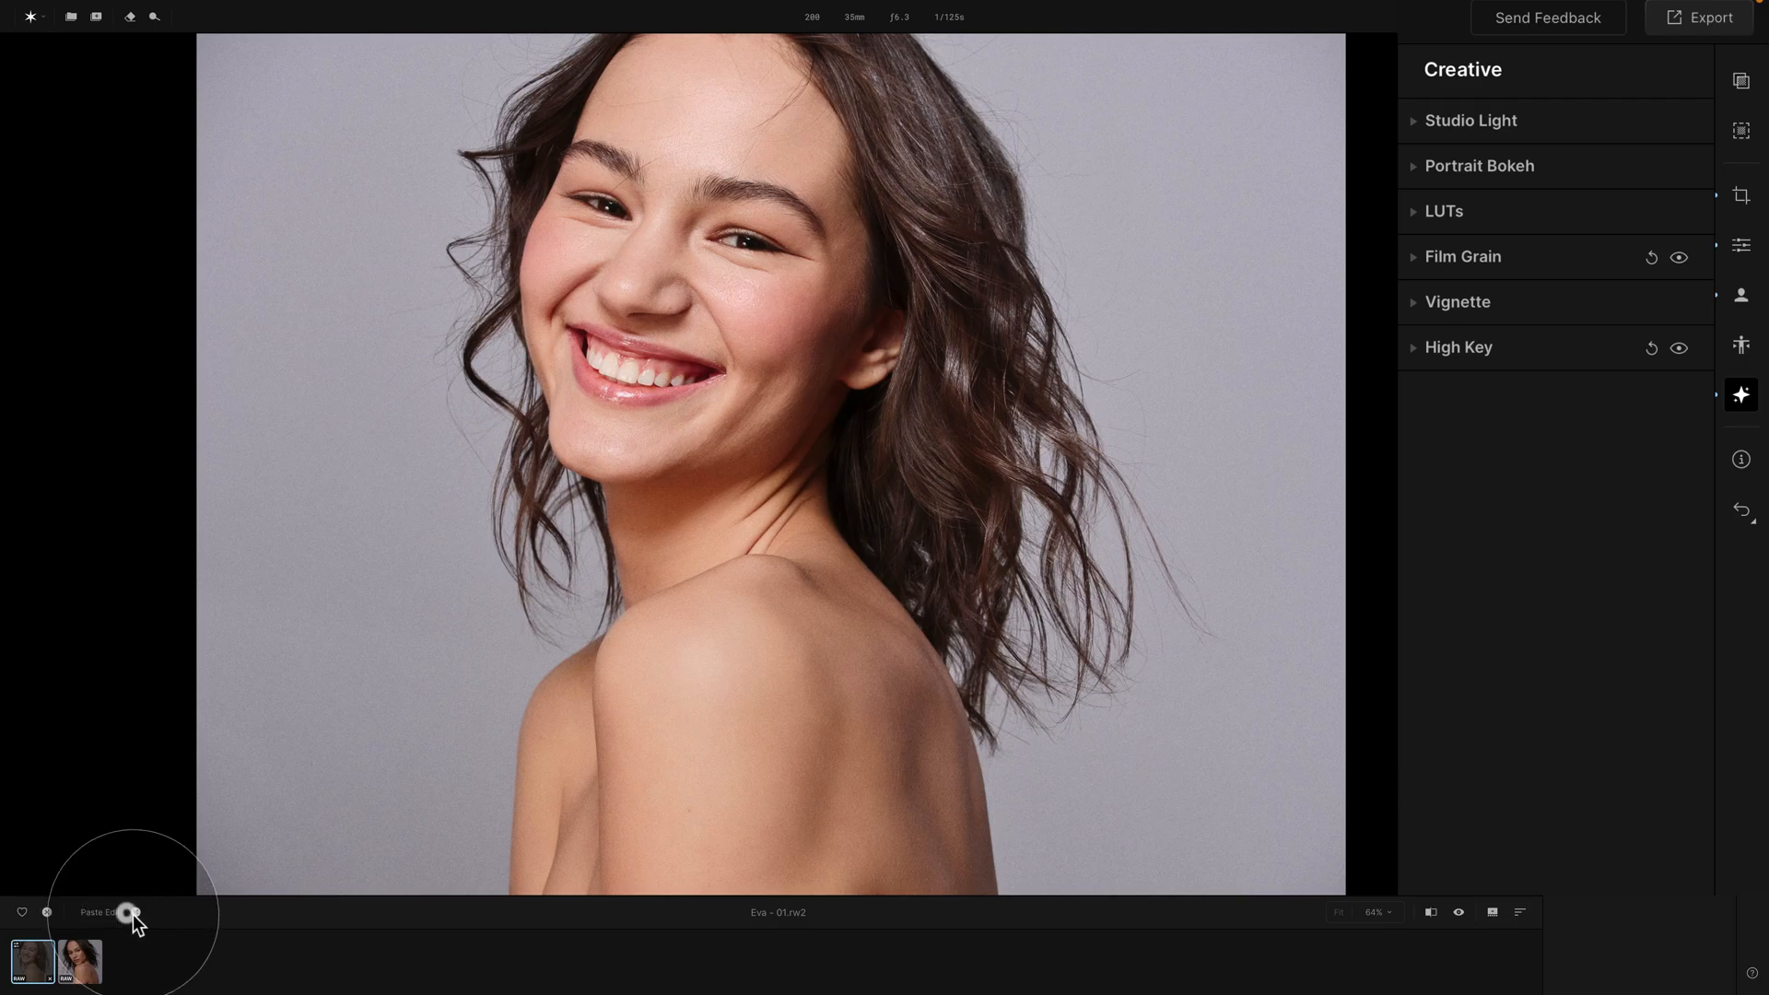
click(80, 963)
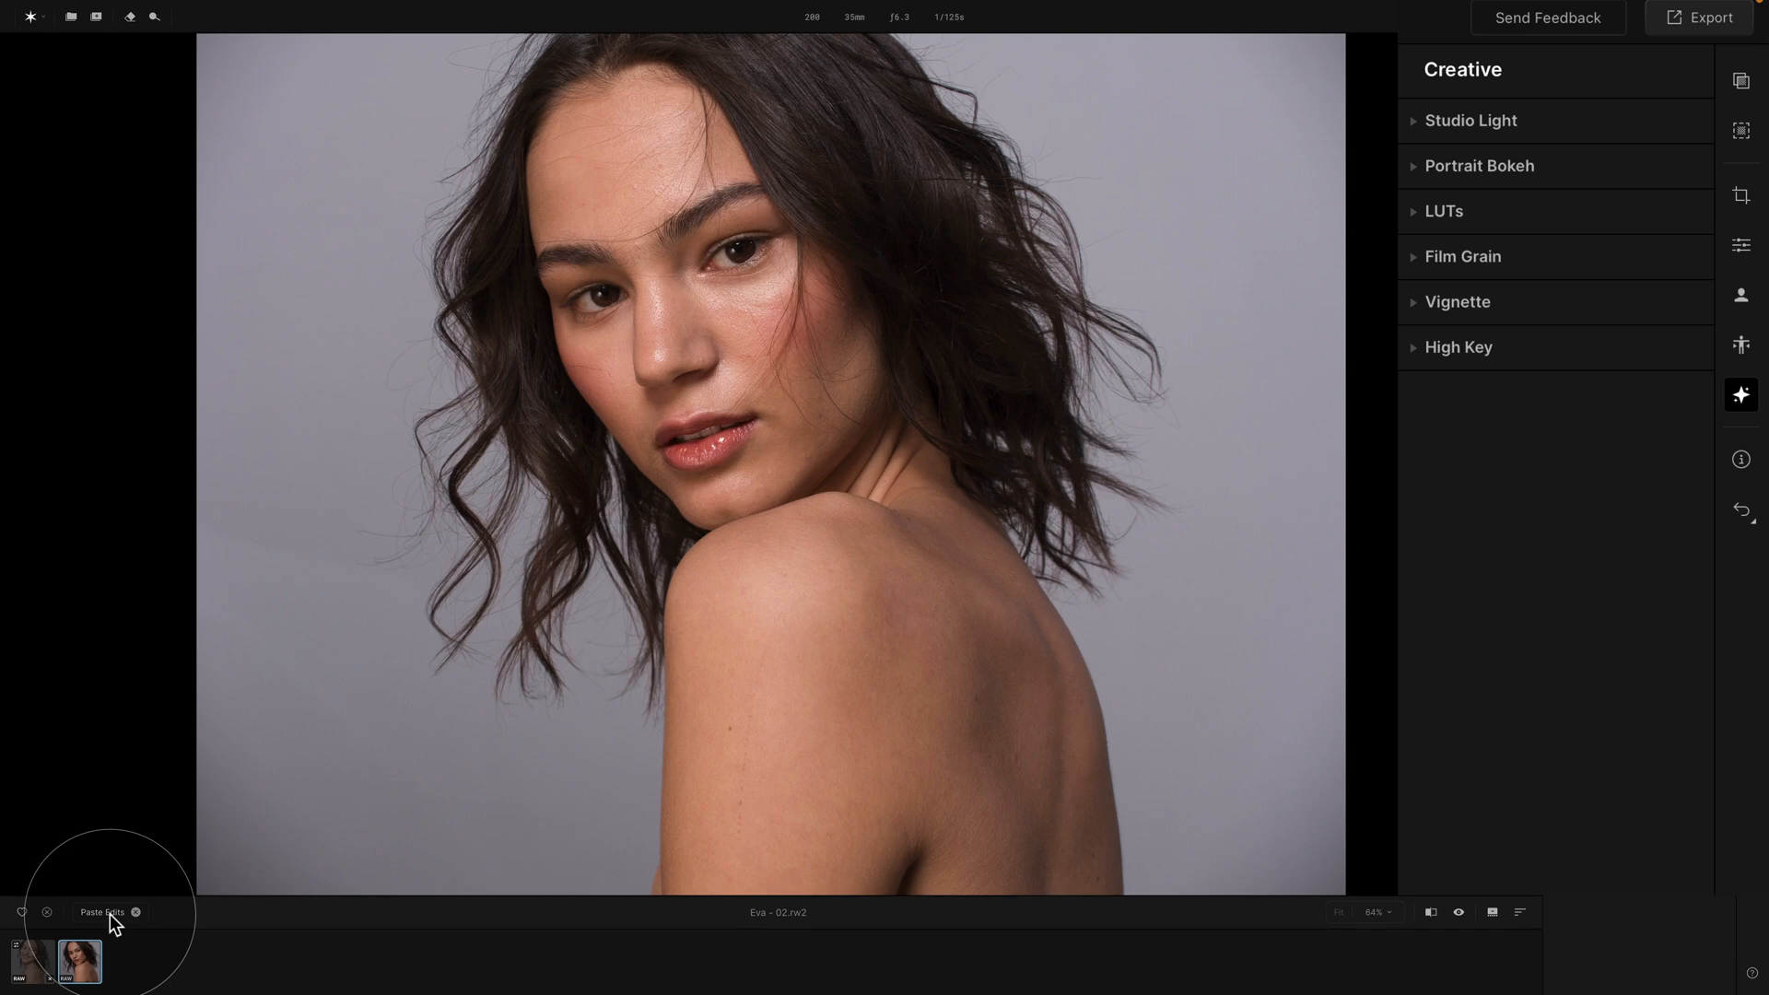
click(35, 963)
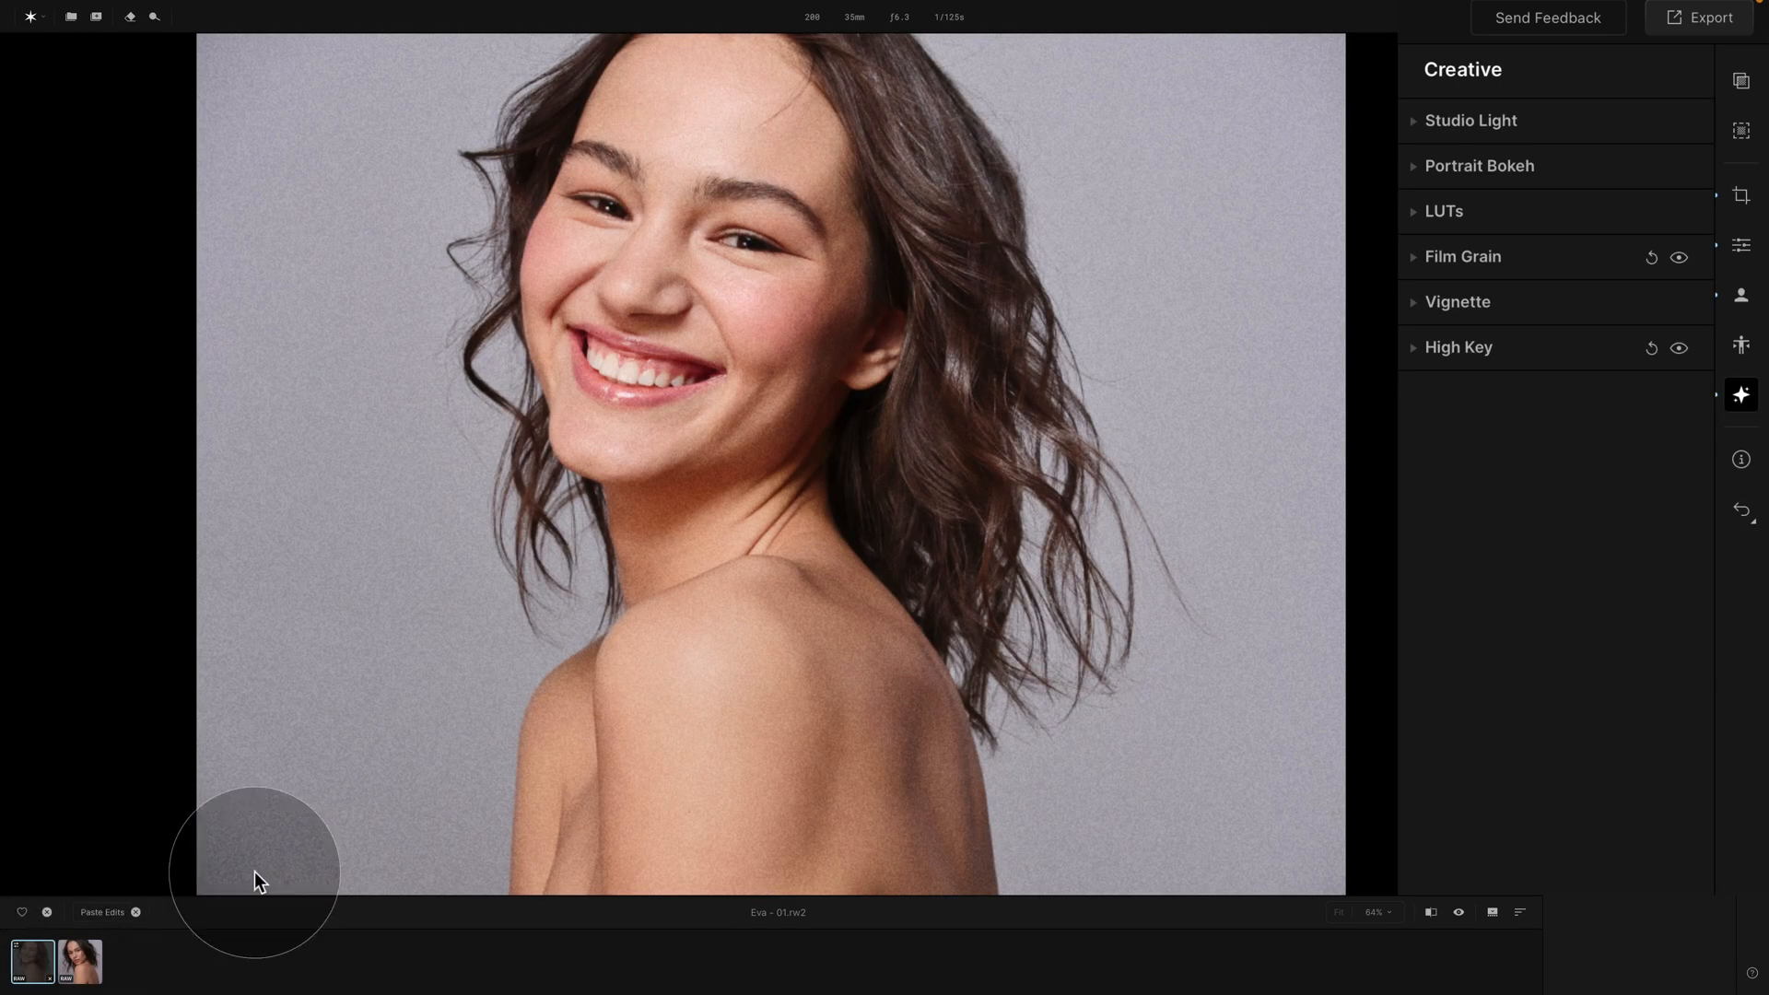
right_click(648, 481)
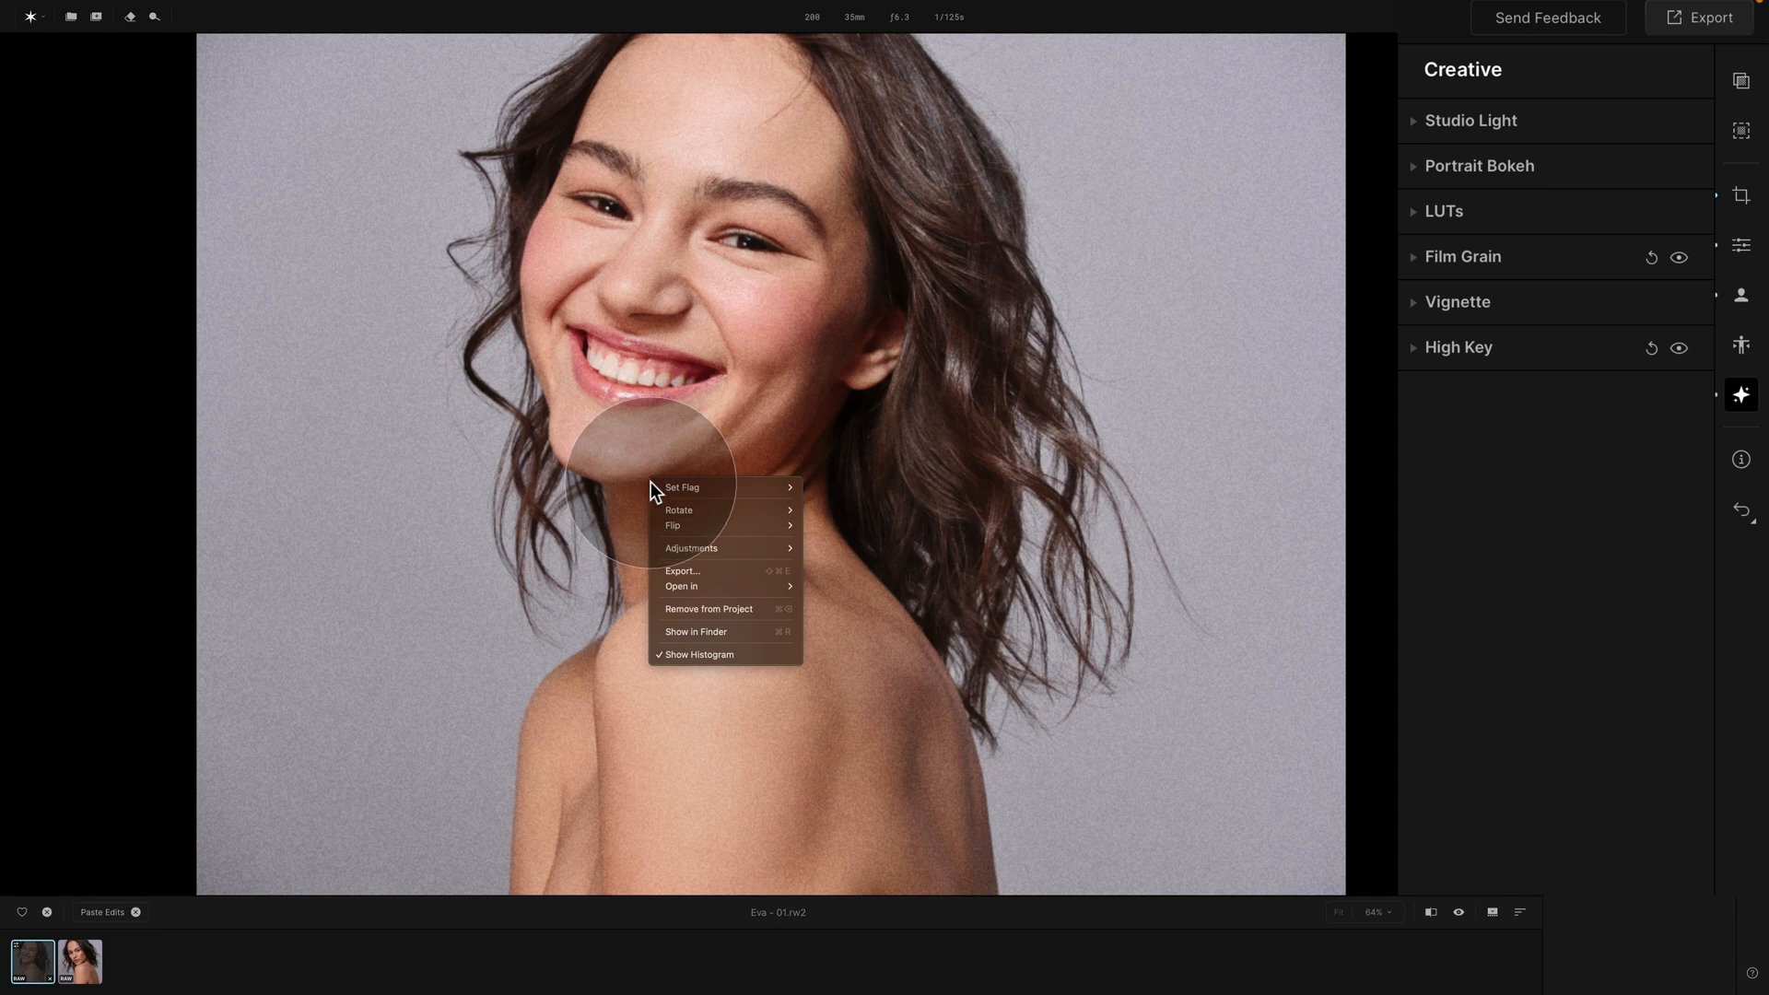
mouse_move(718, 548)
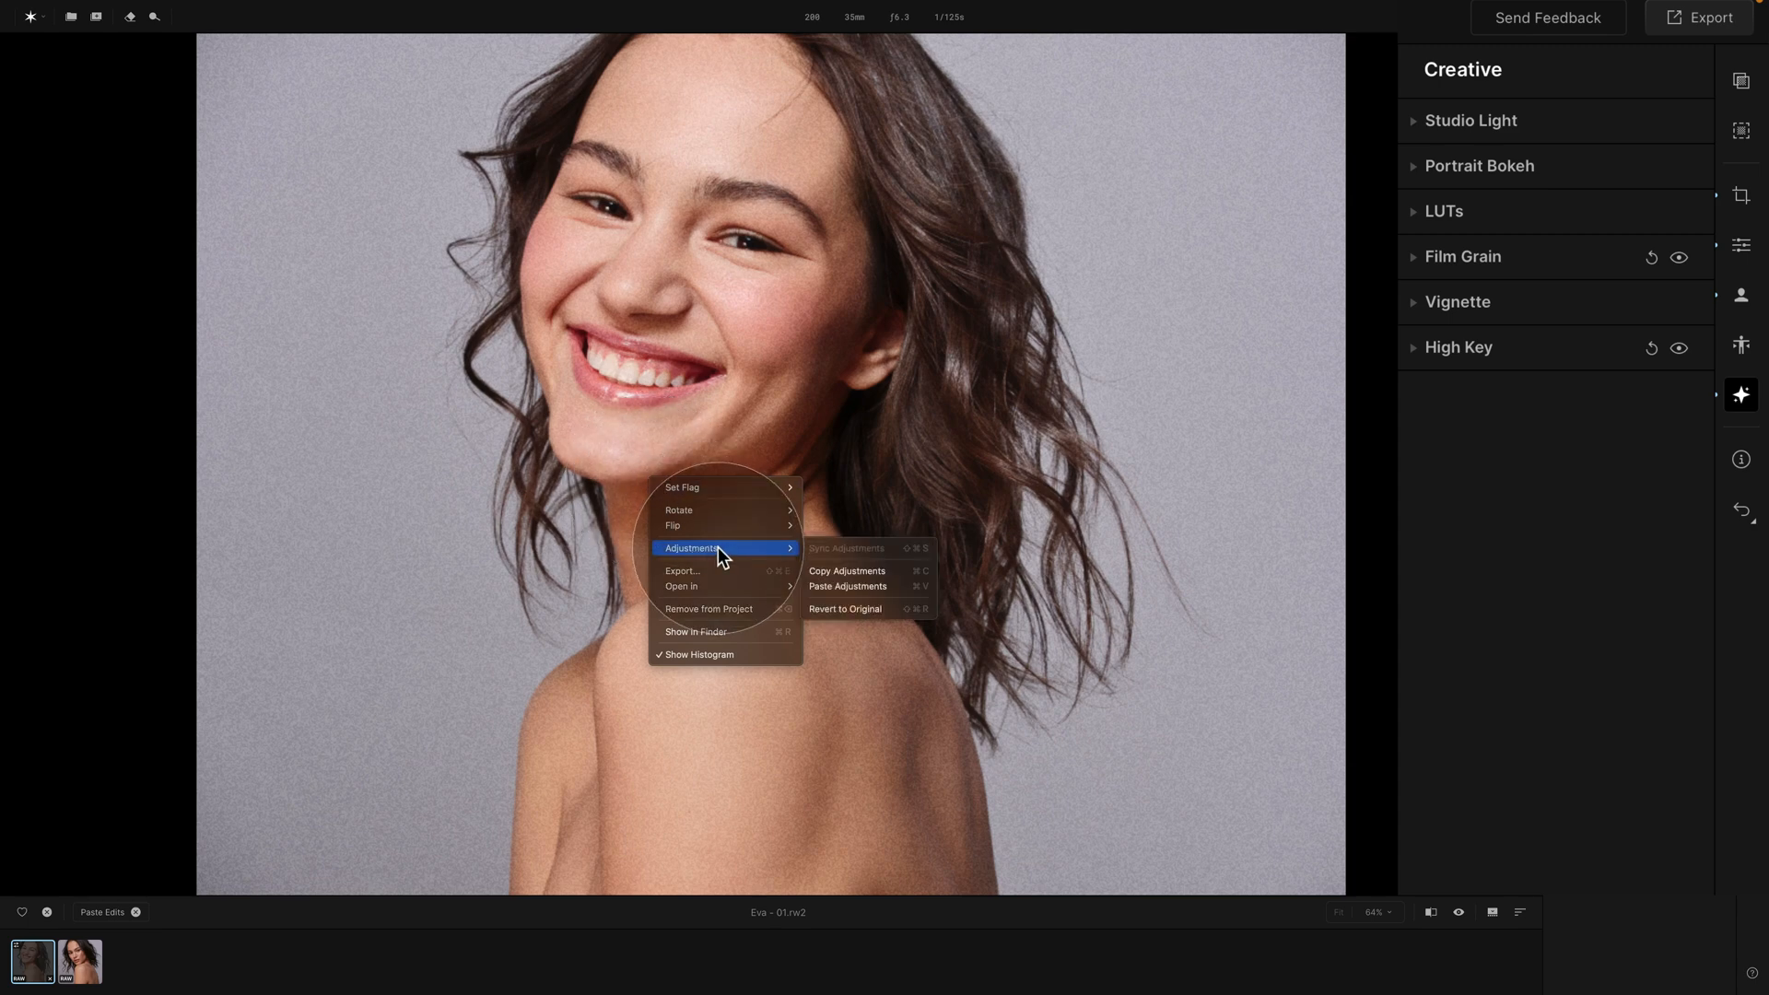
click(877, 569)
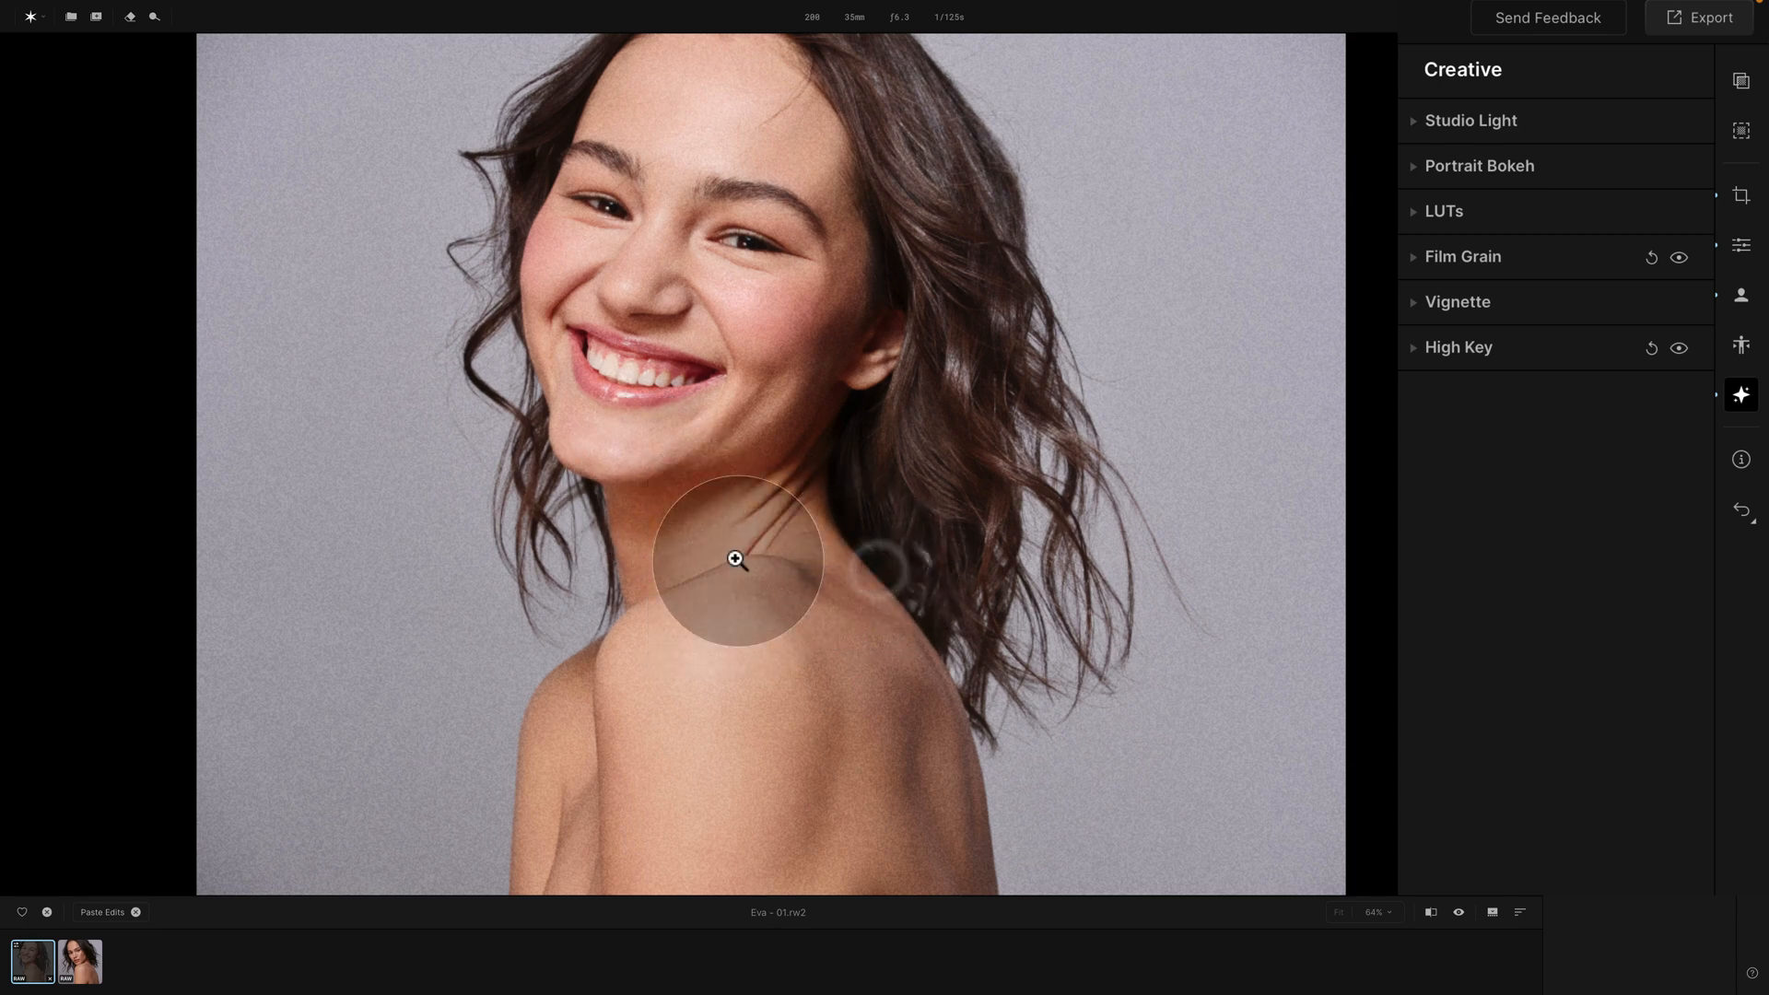
Switch to the 02 photo and examine the option for pasting the copied adjustments
click(95, 967)
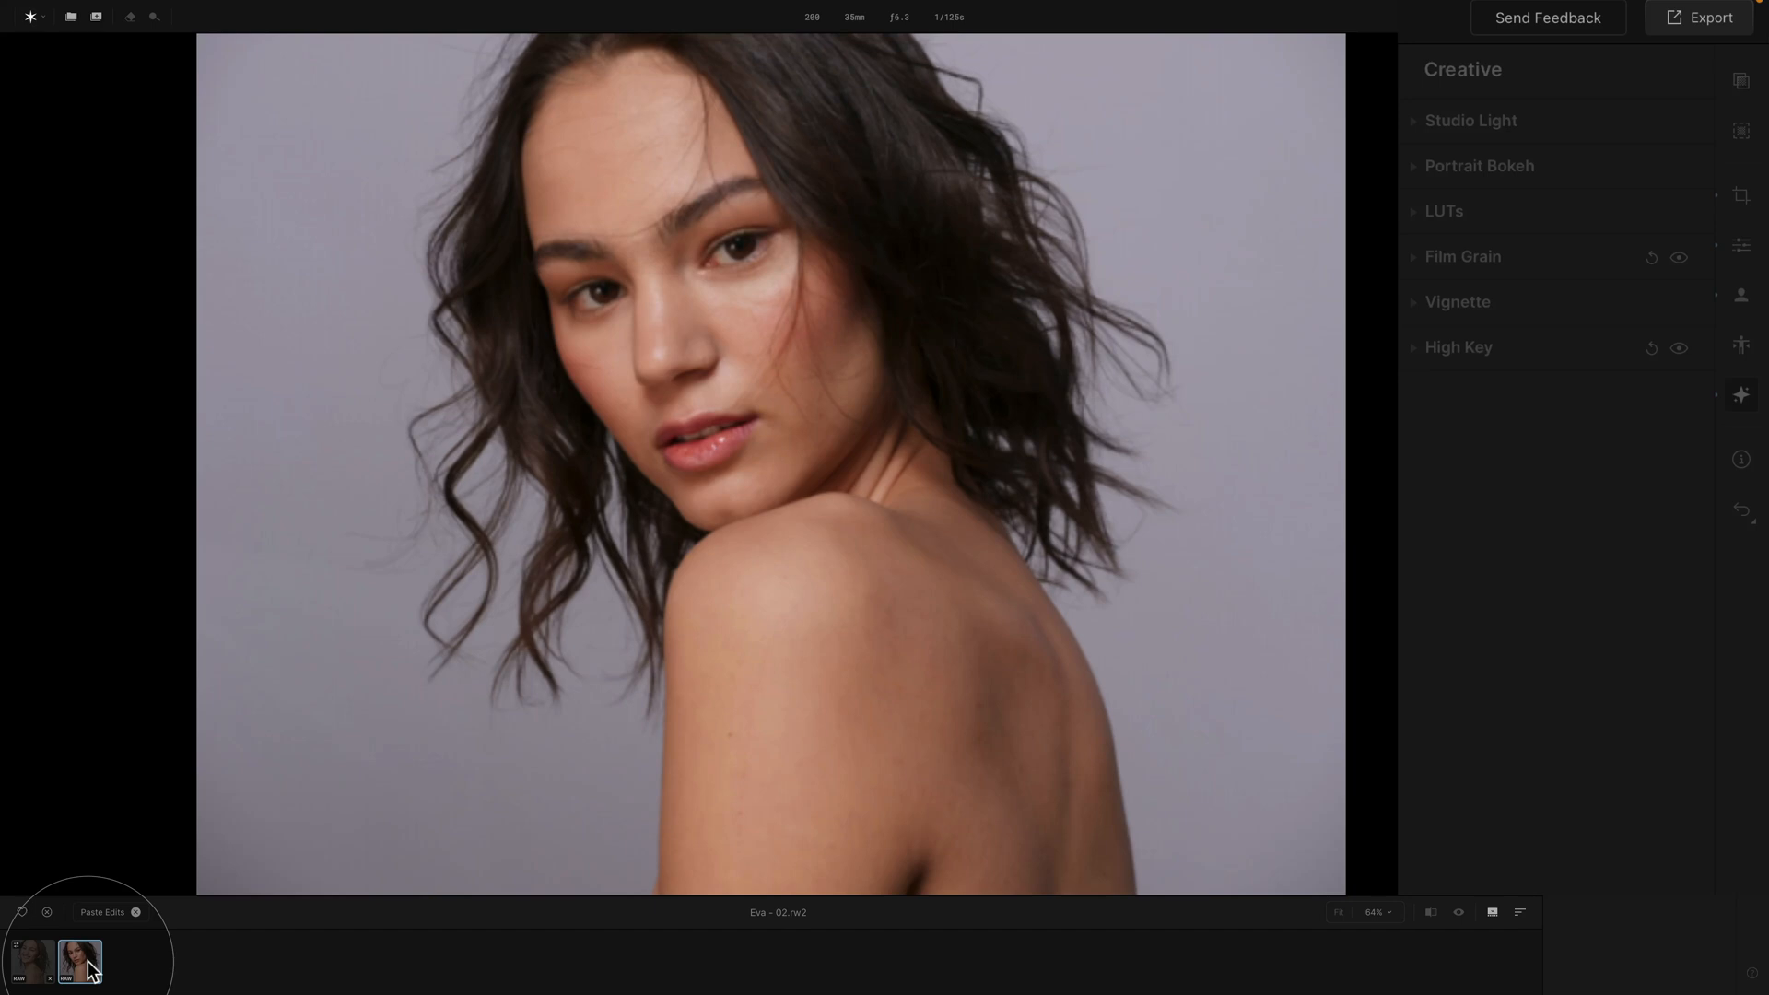
right_click(643, 418)
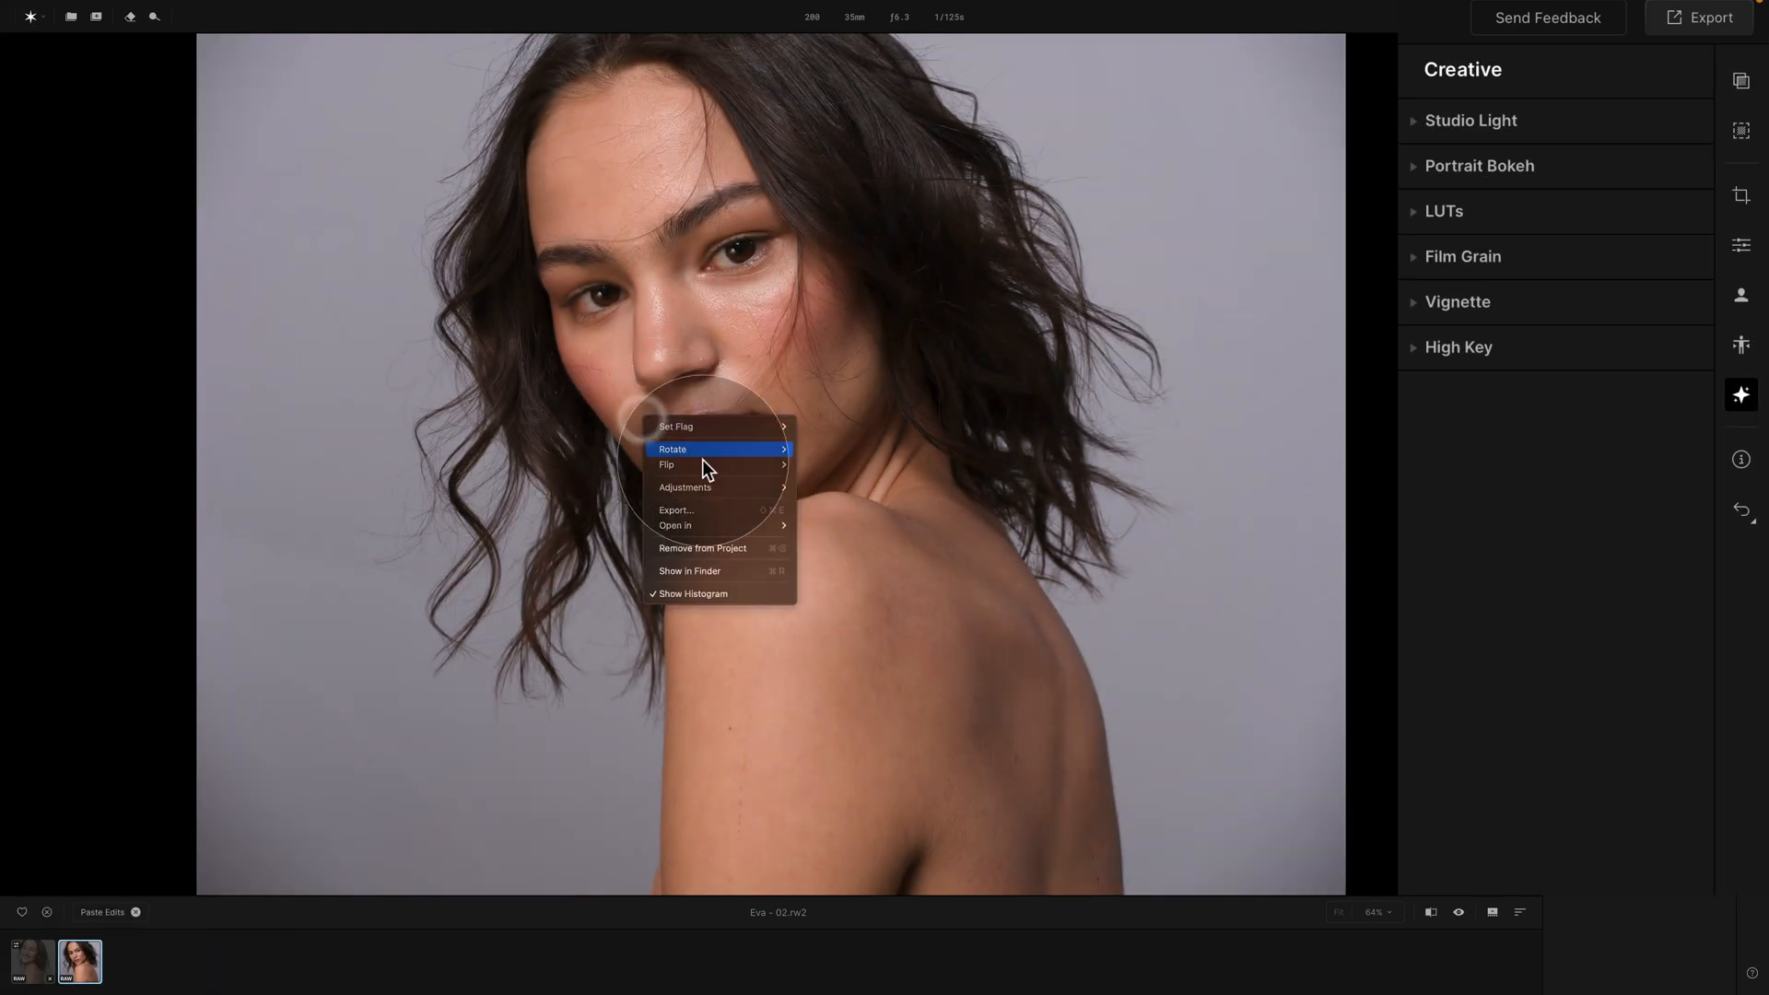
mouse_move(720, 488)
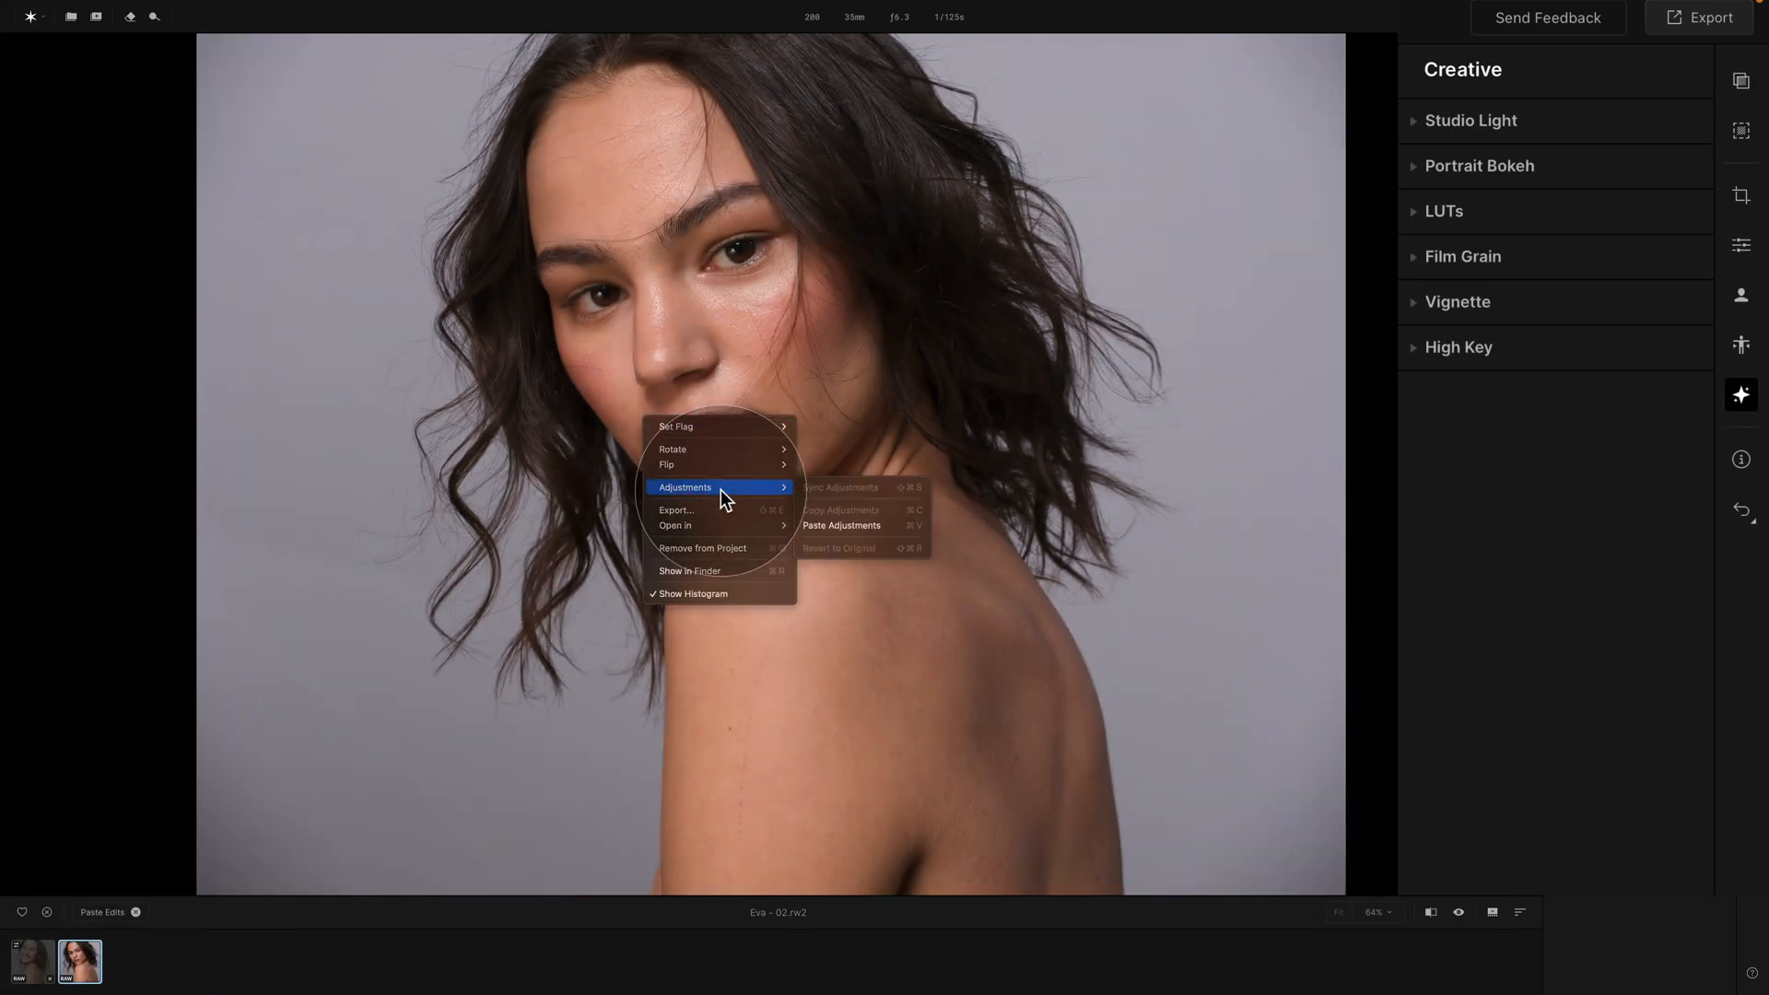
click(859, 526)
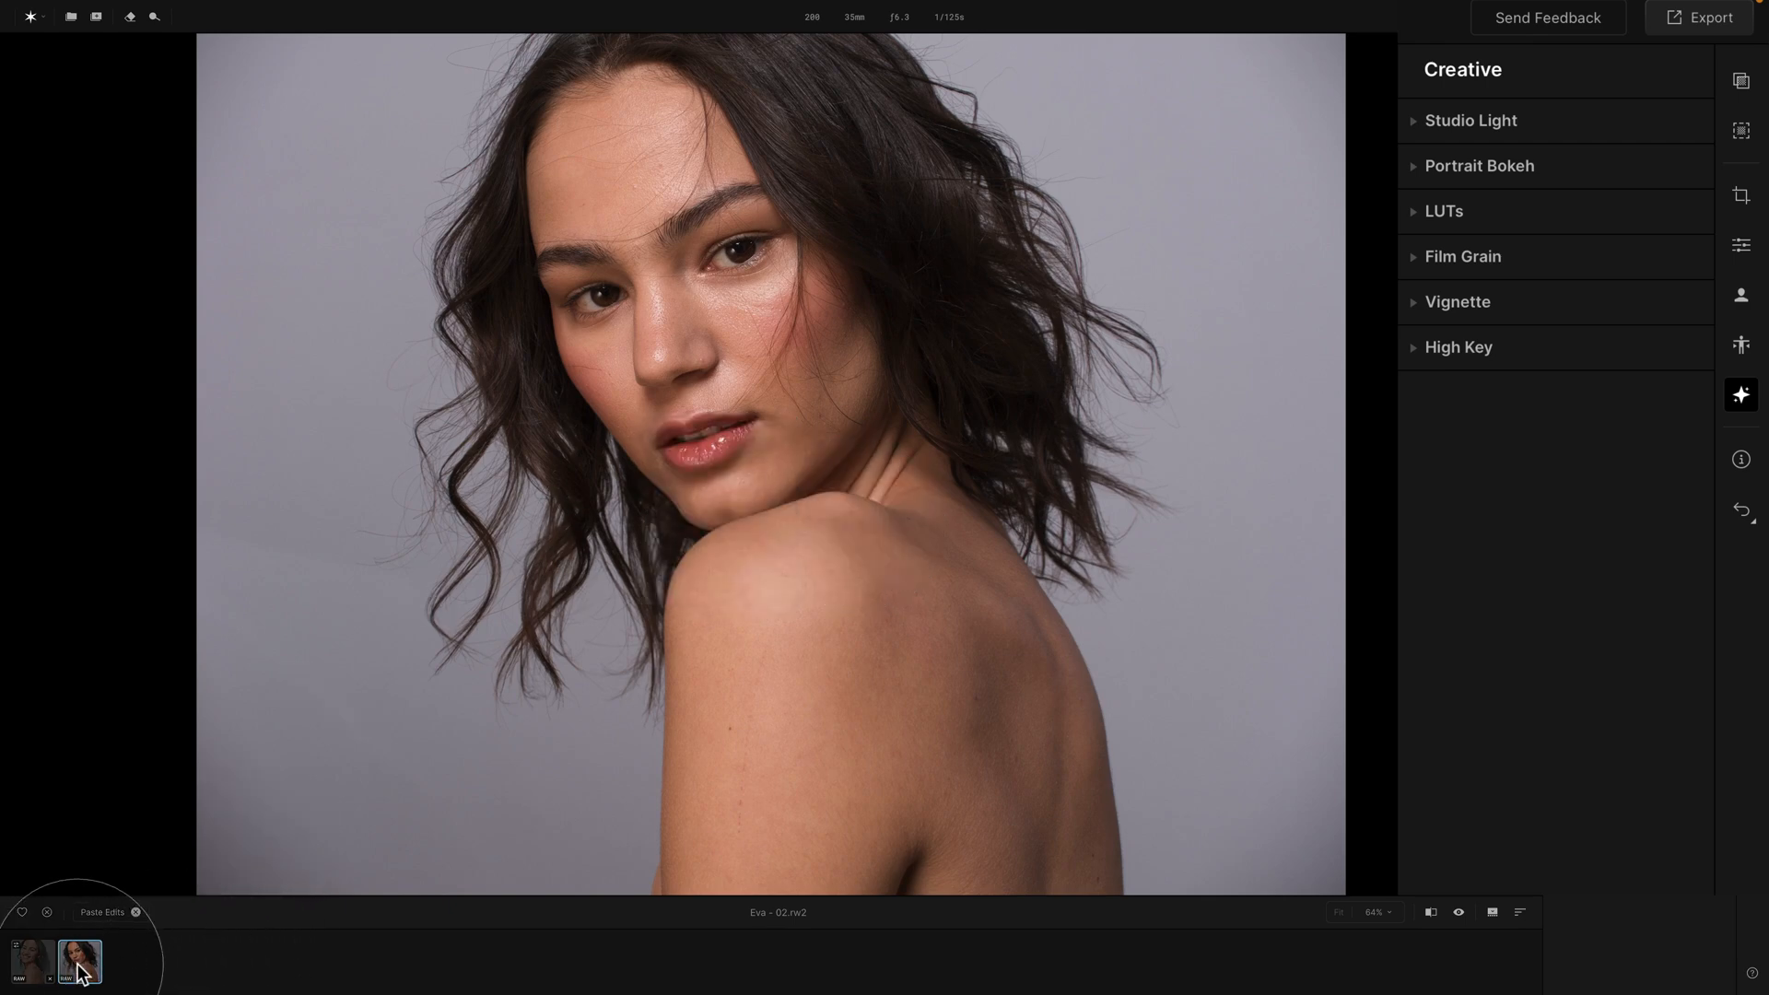
Select both photos to examine the Sync Adjustments option, and clear the copied edits
click(32, 960)
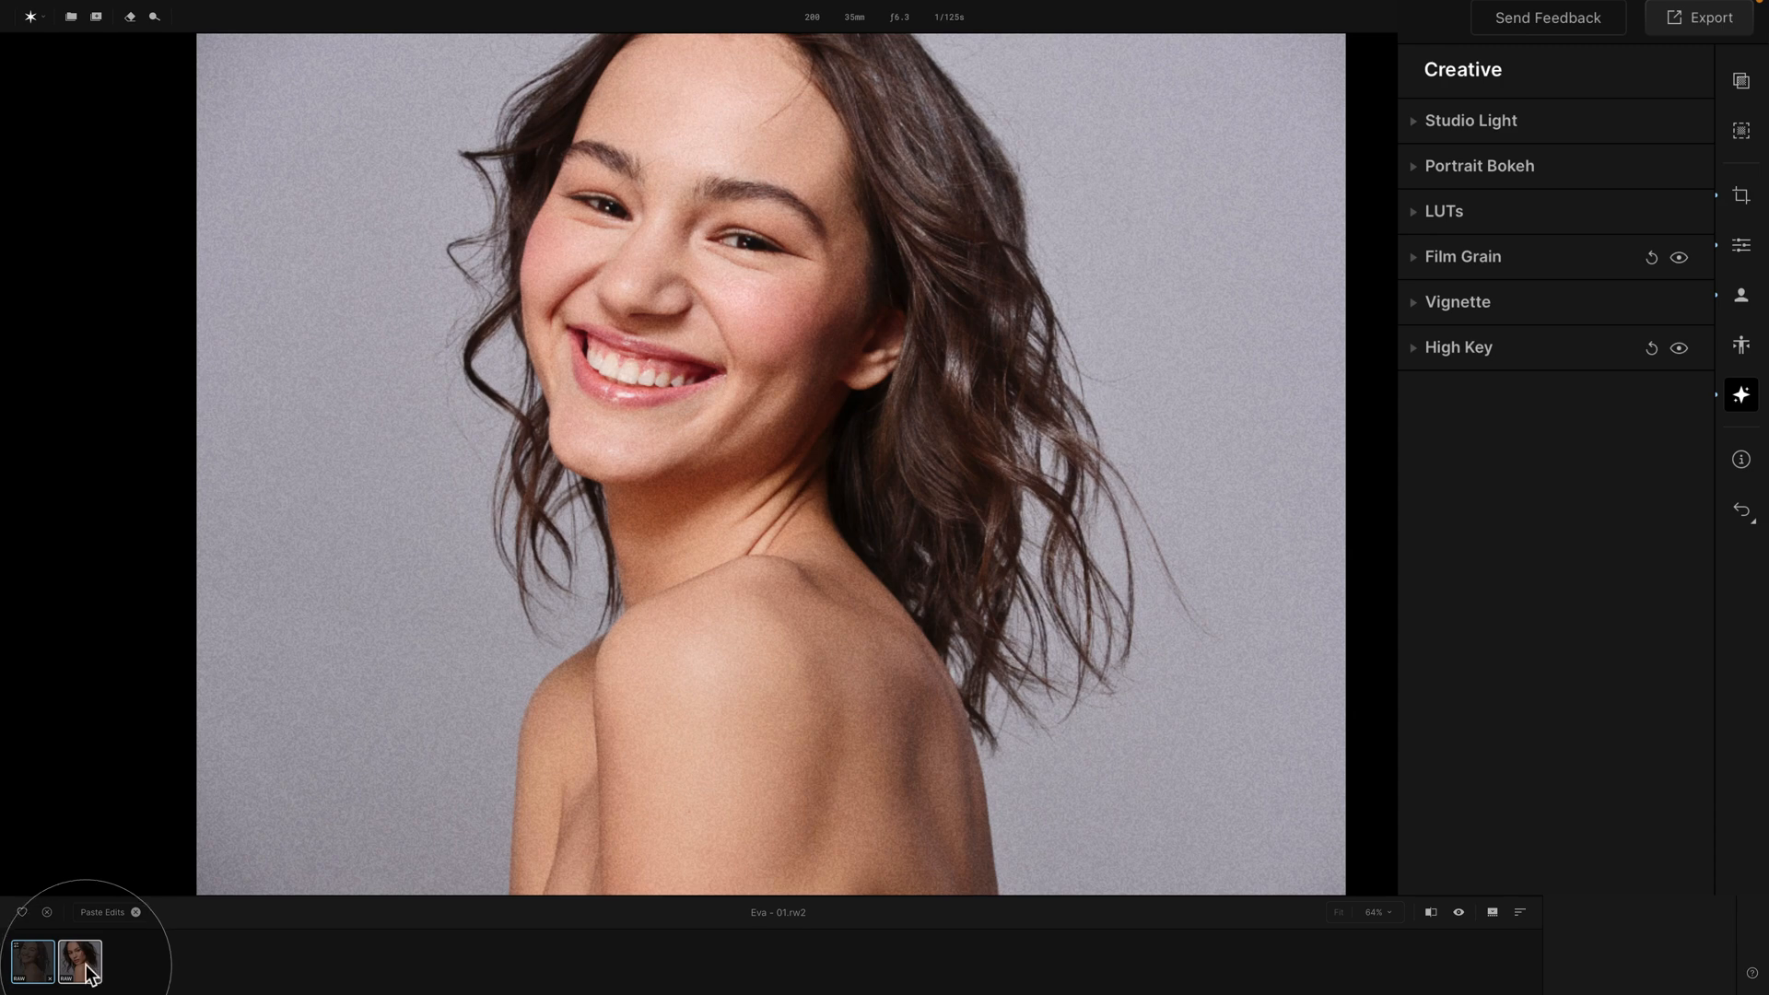
right_click(550, 630)
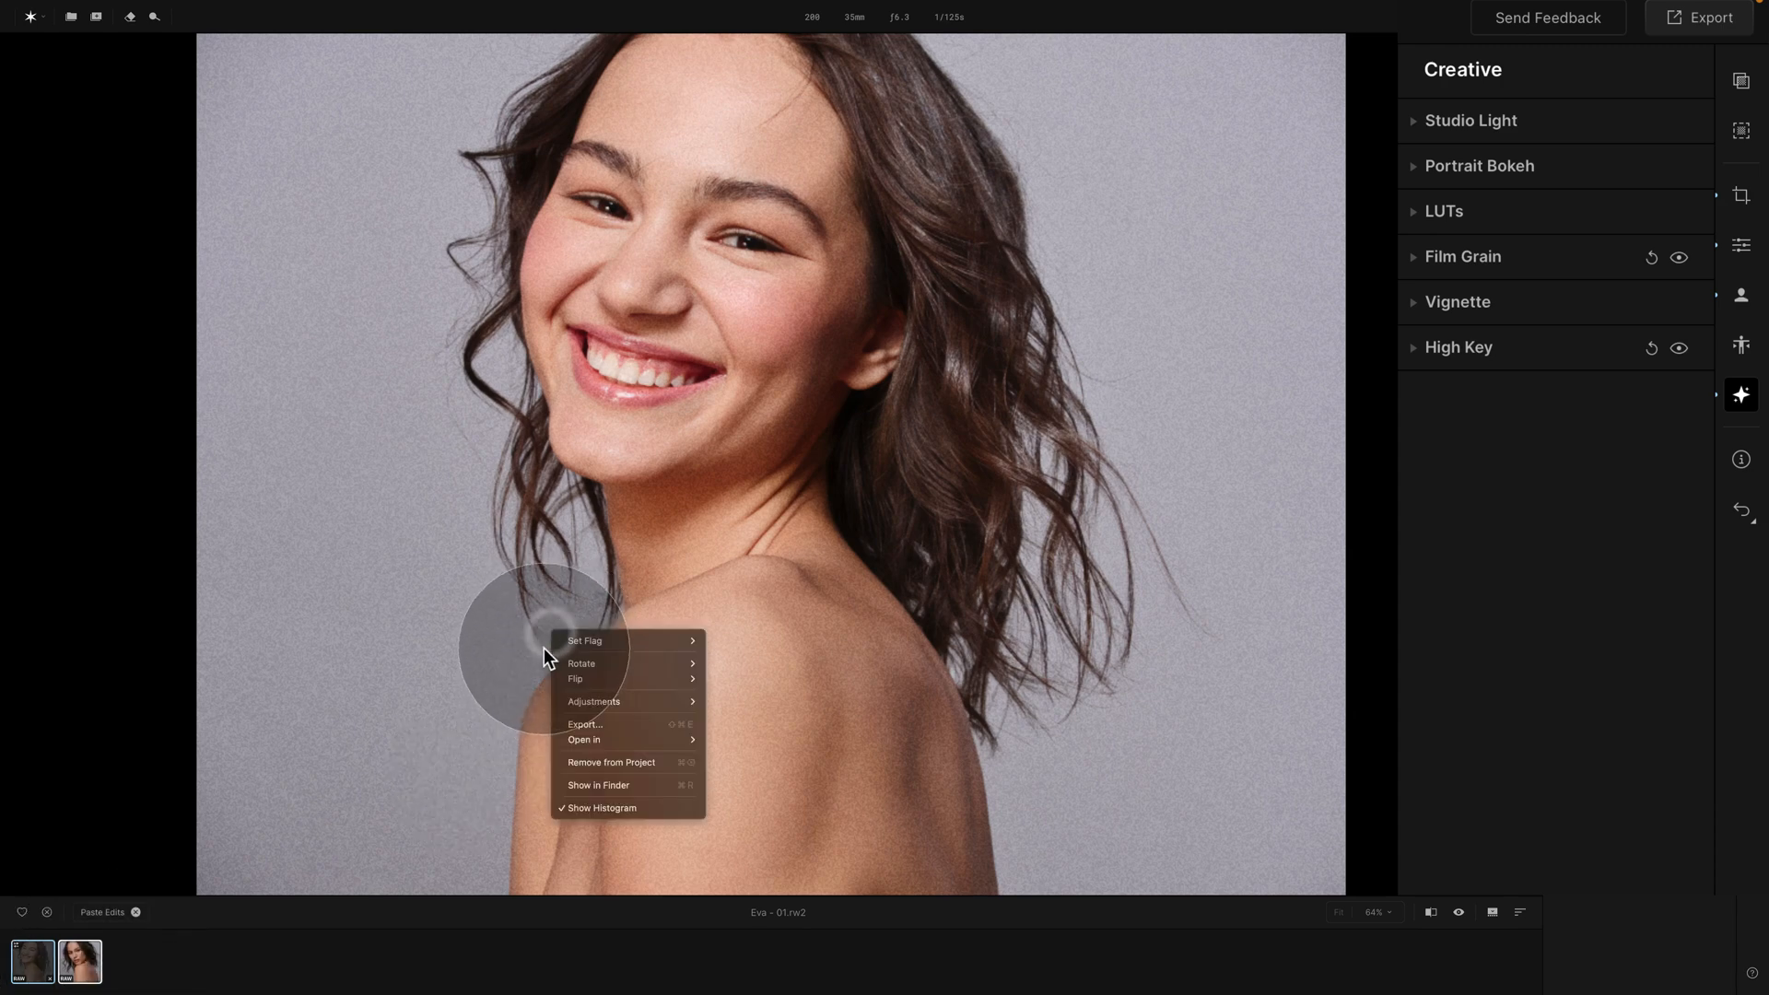
mouse_move(665, 702)
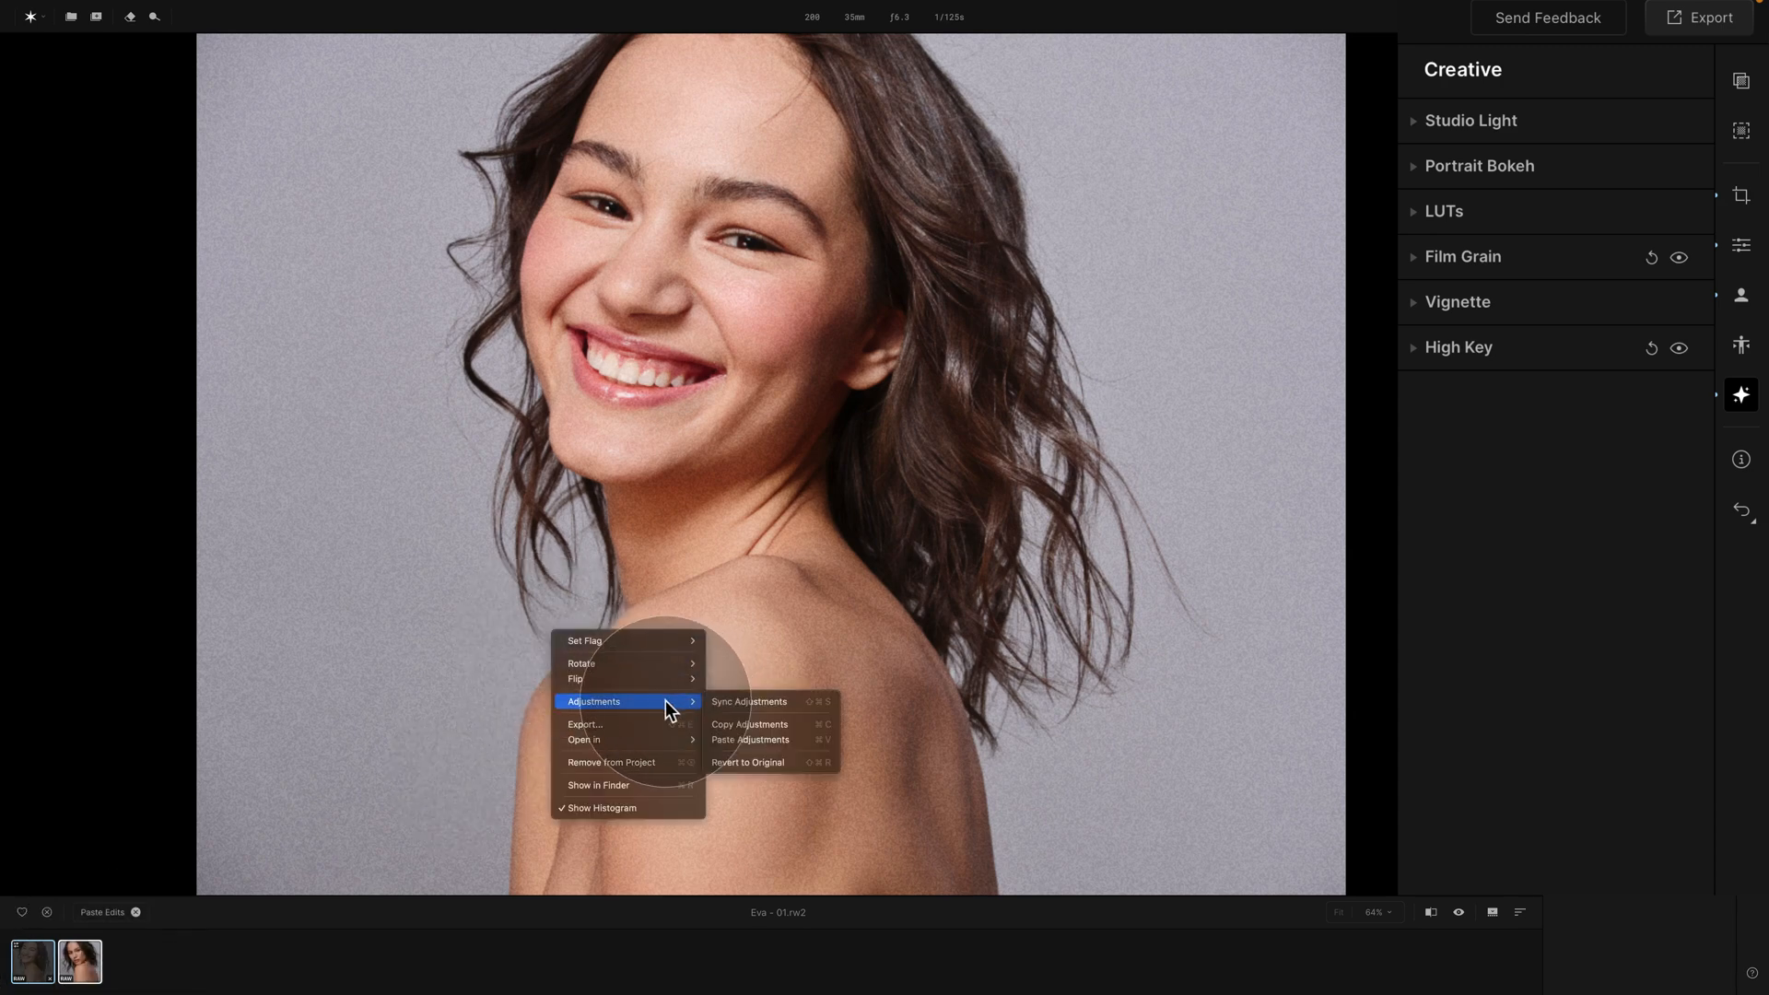
click(797, 700)
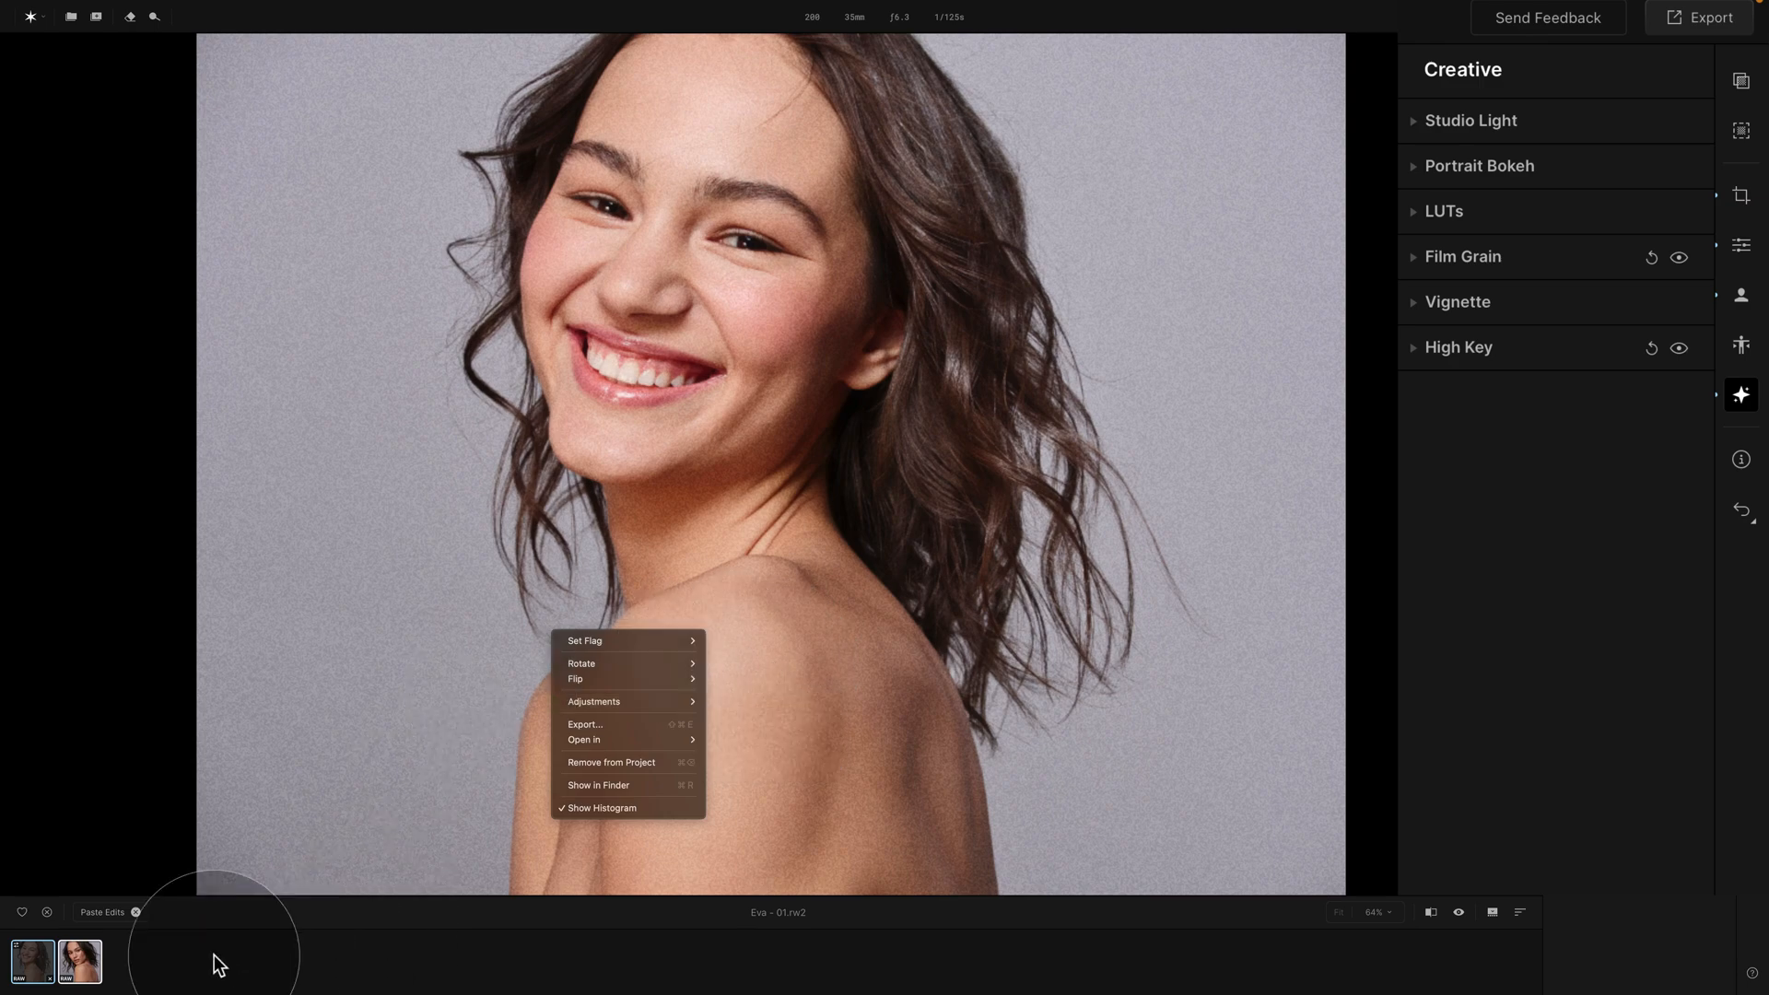
click(348, 829)
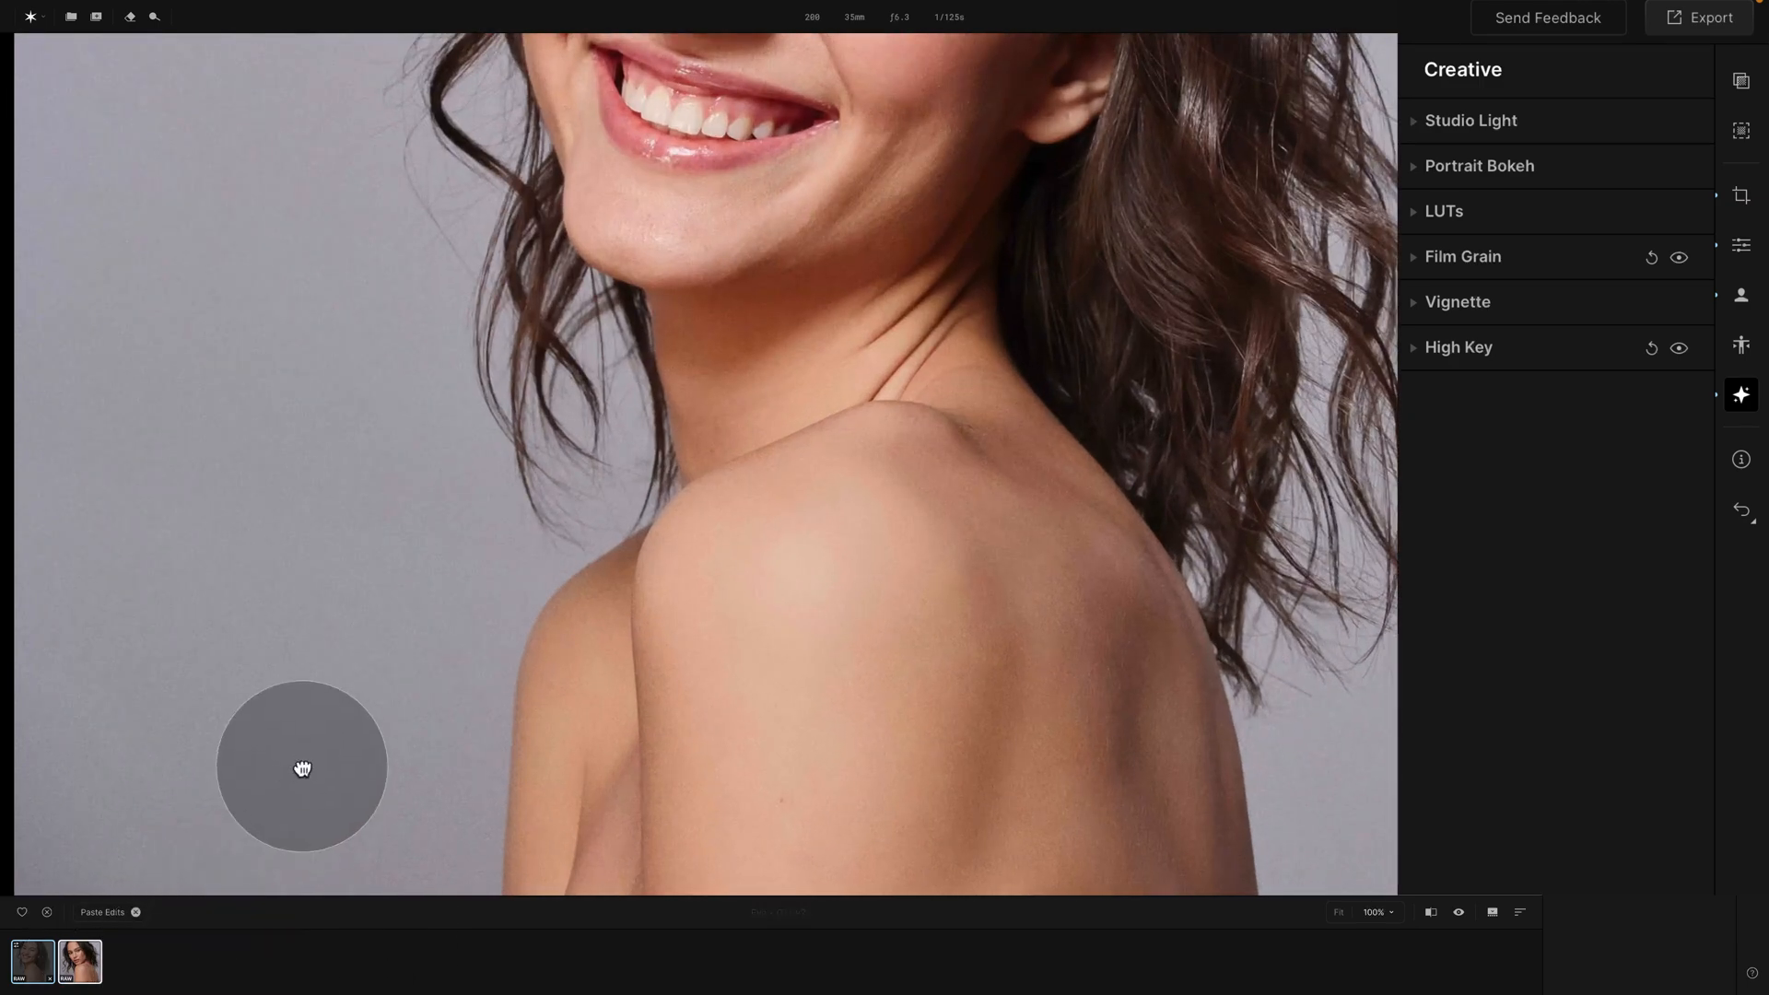
click(301, 767)
click(201, 942)
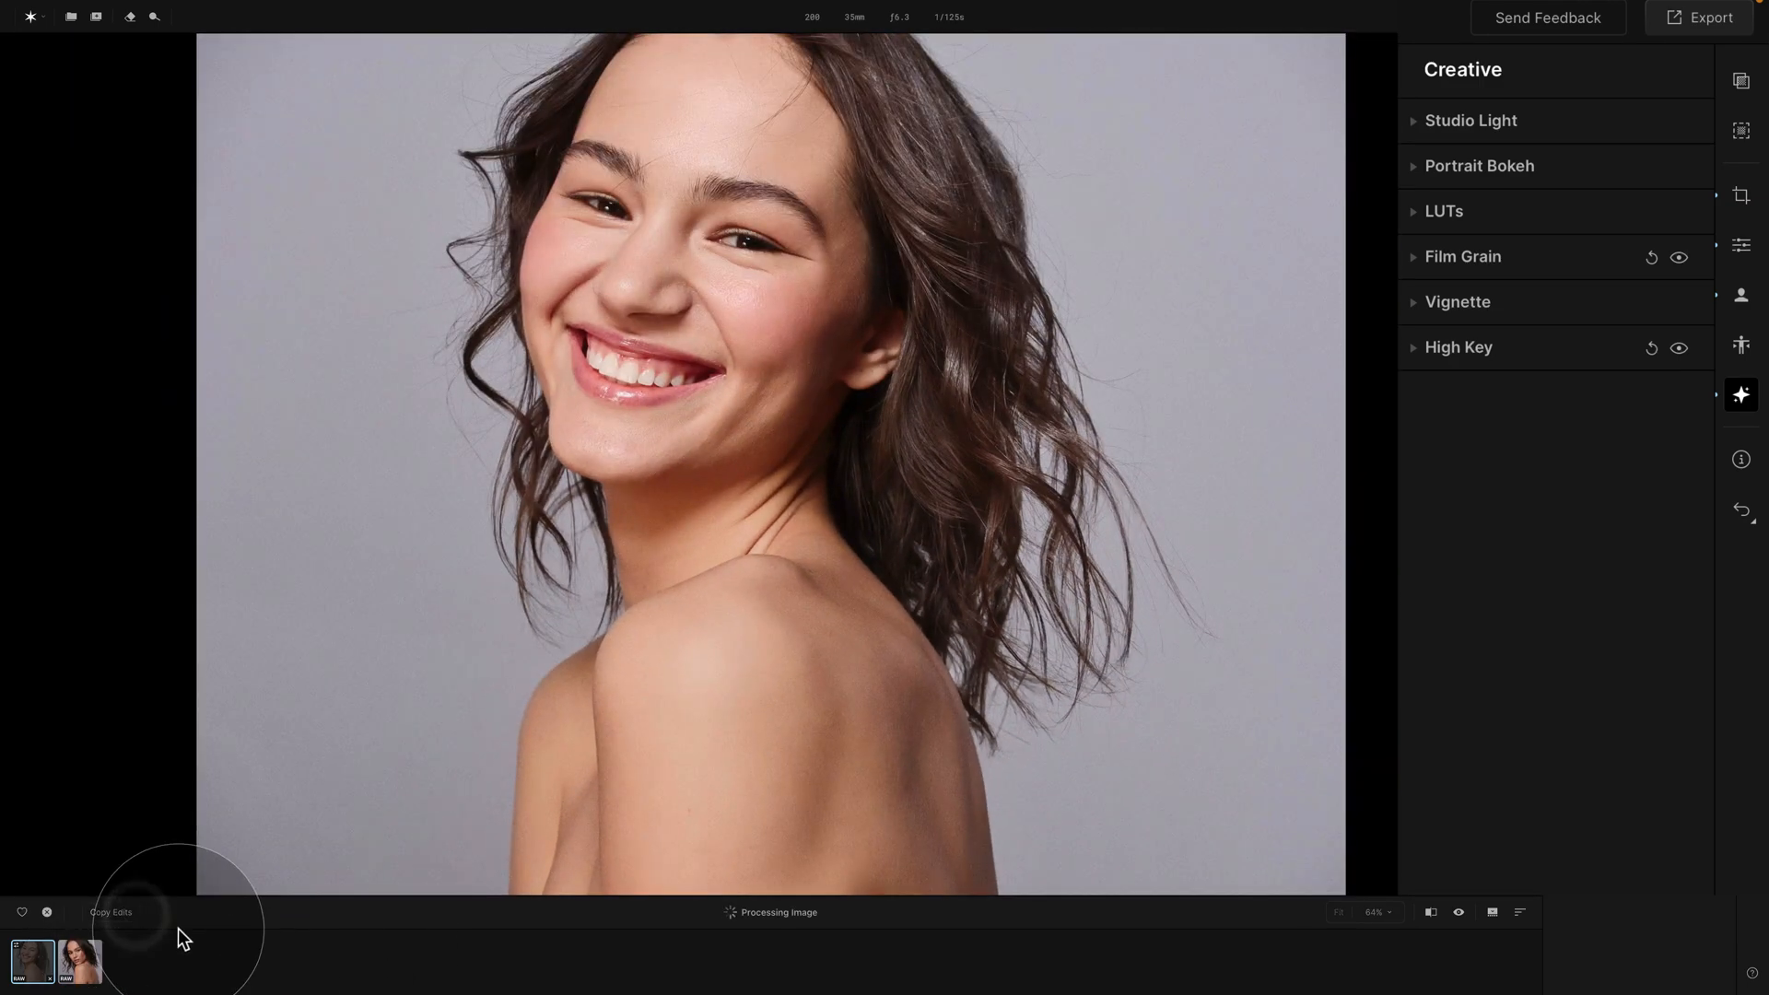
Copy the edits of the 01 photo and paste them onto the 02 photo
click(33, 966)
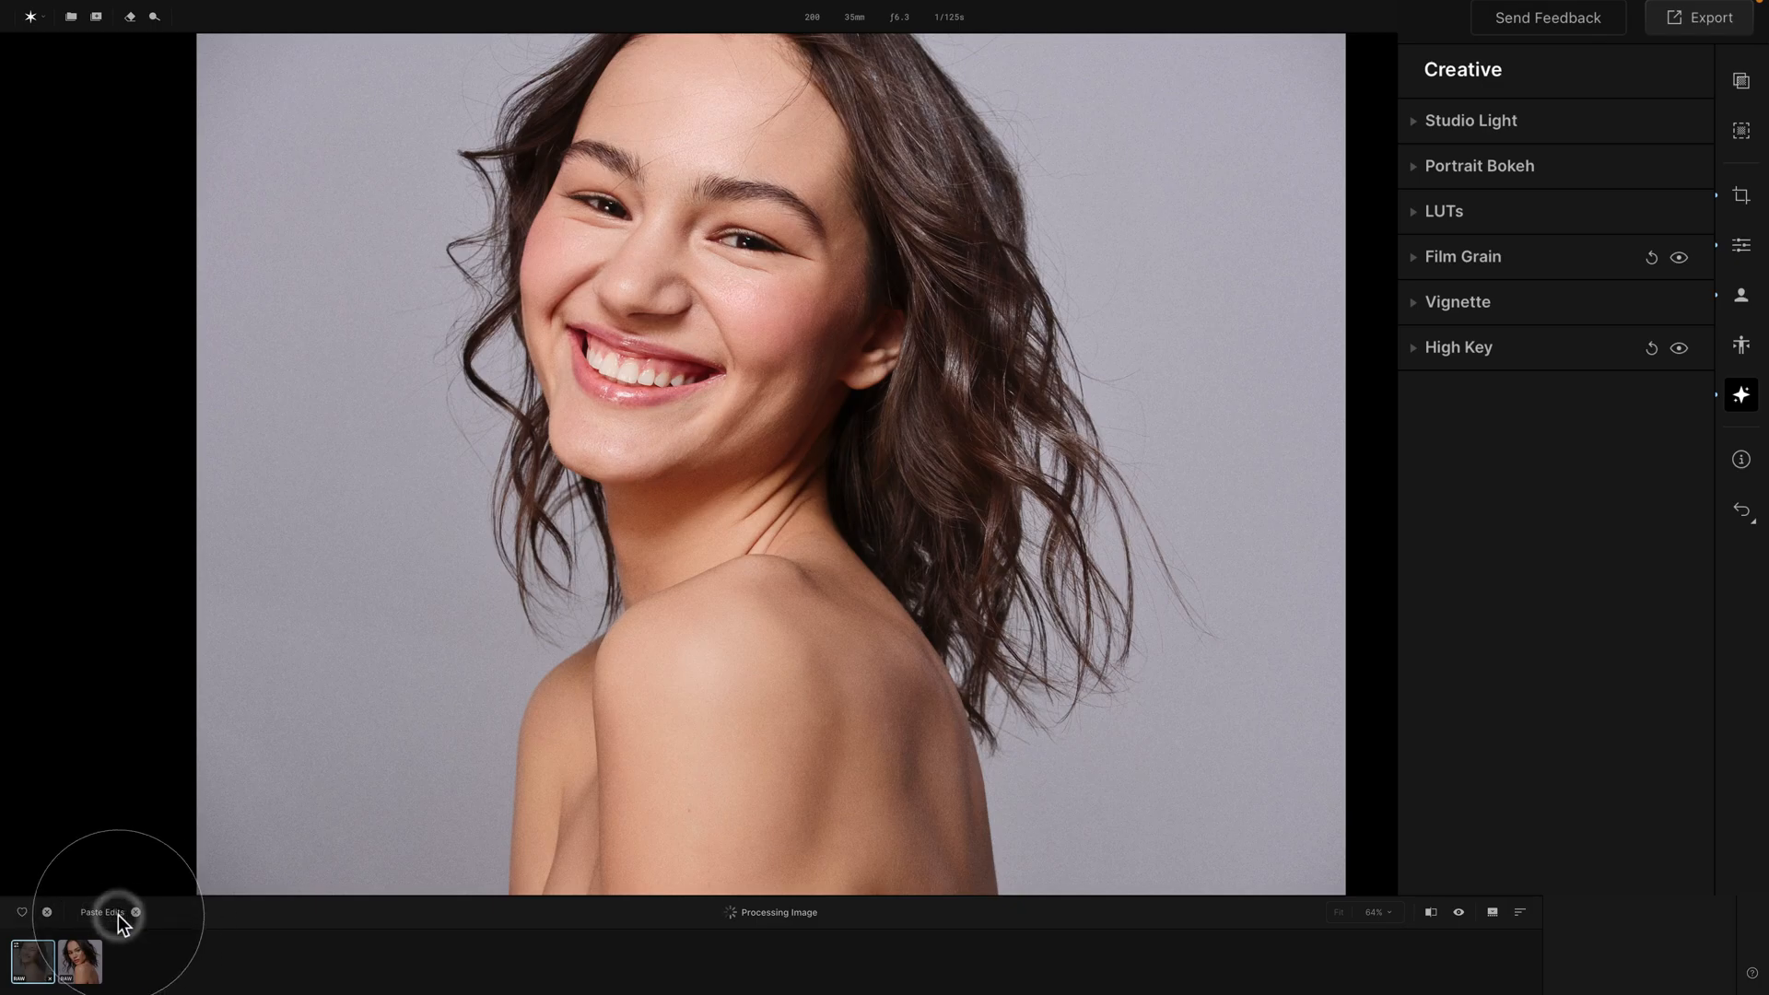
click(90, 965)
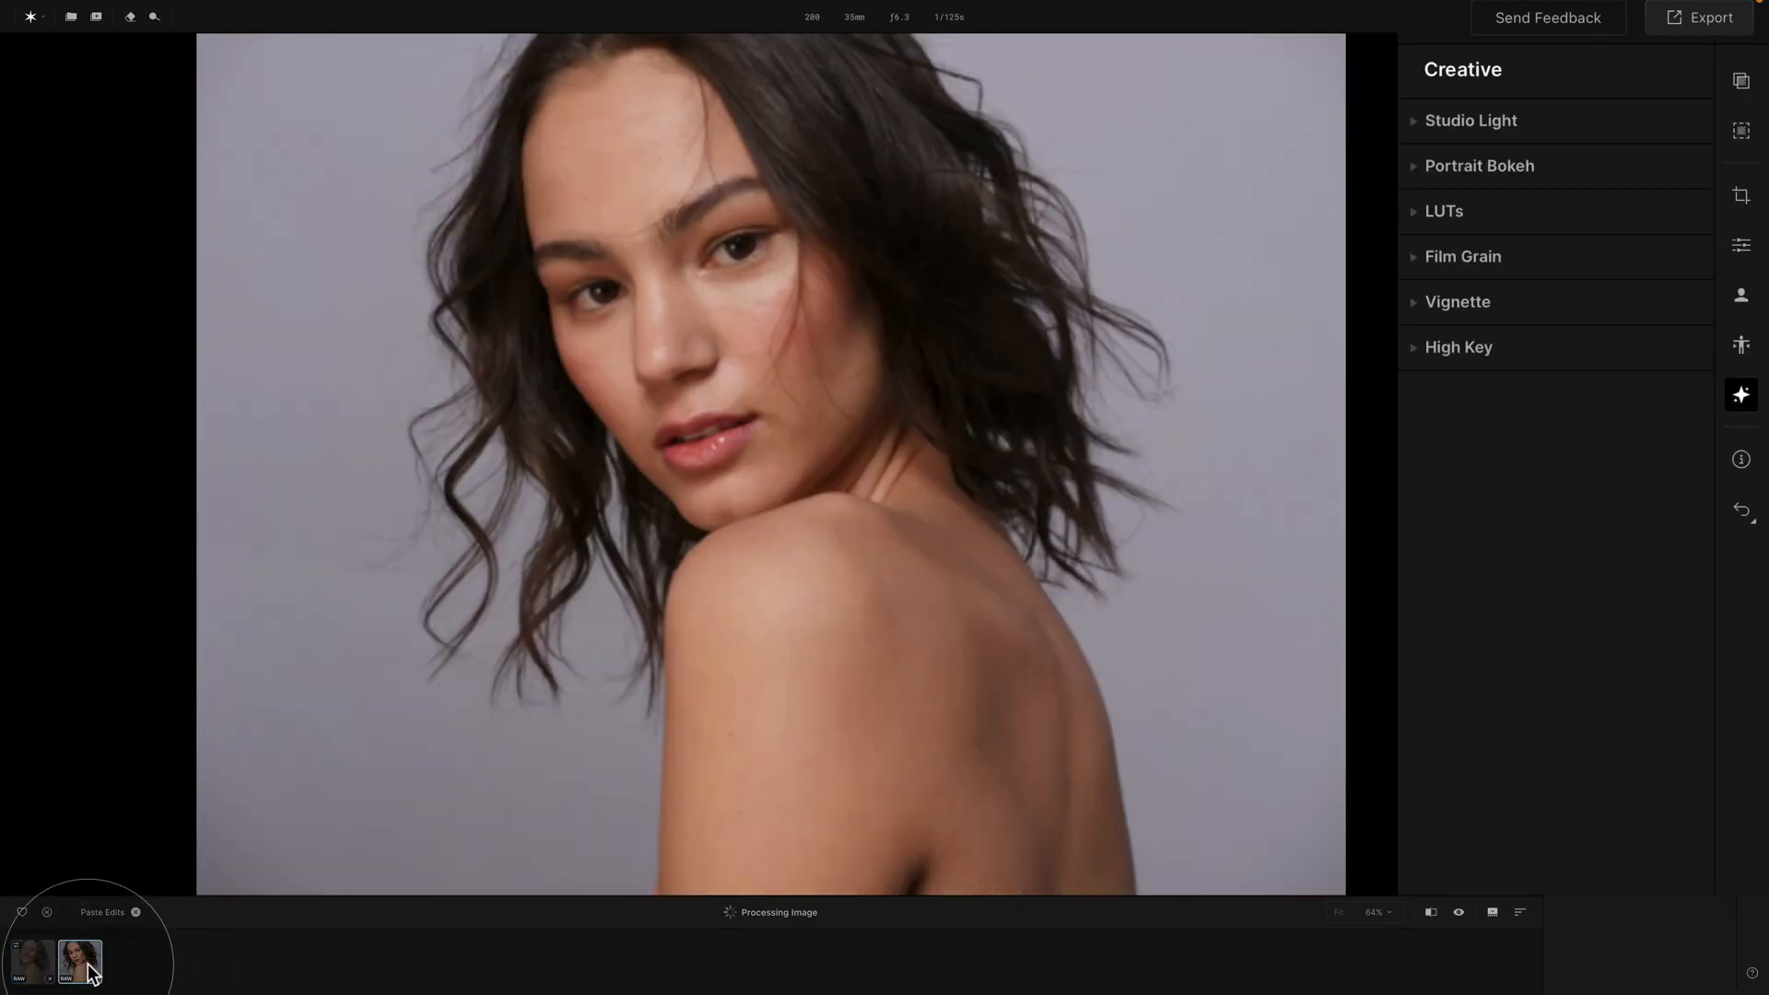
click(112, 915)
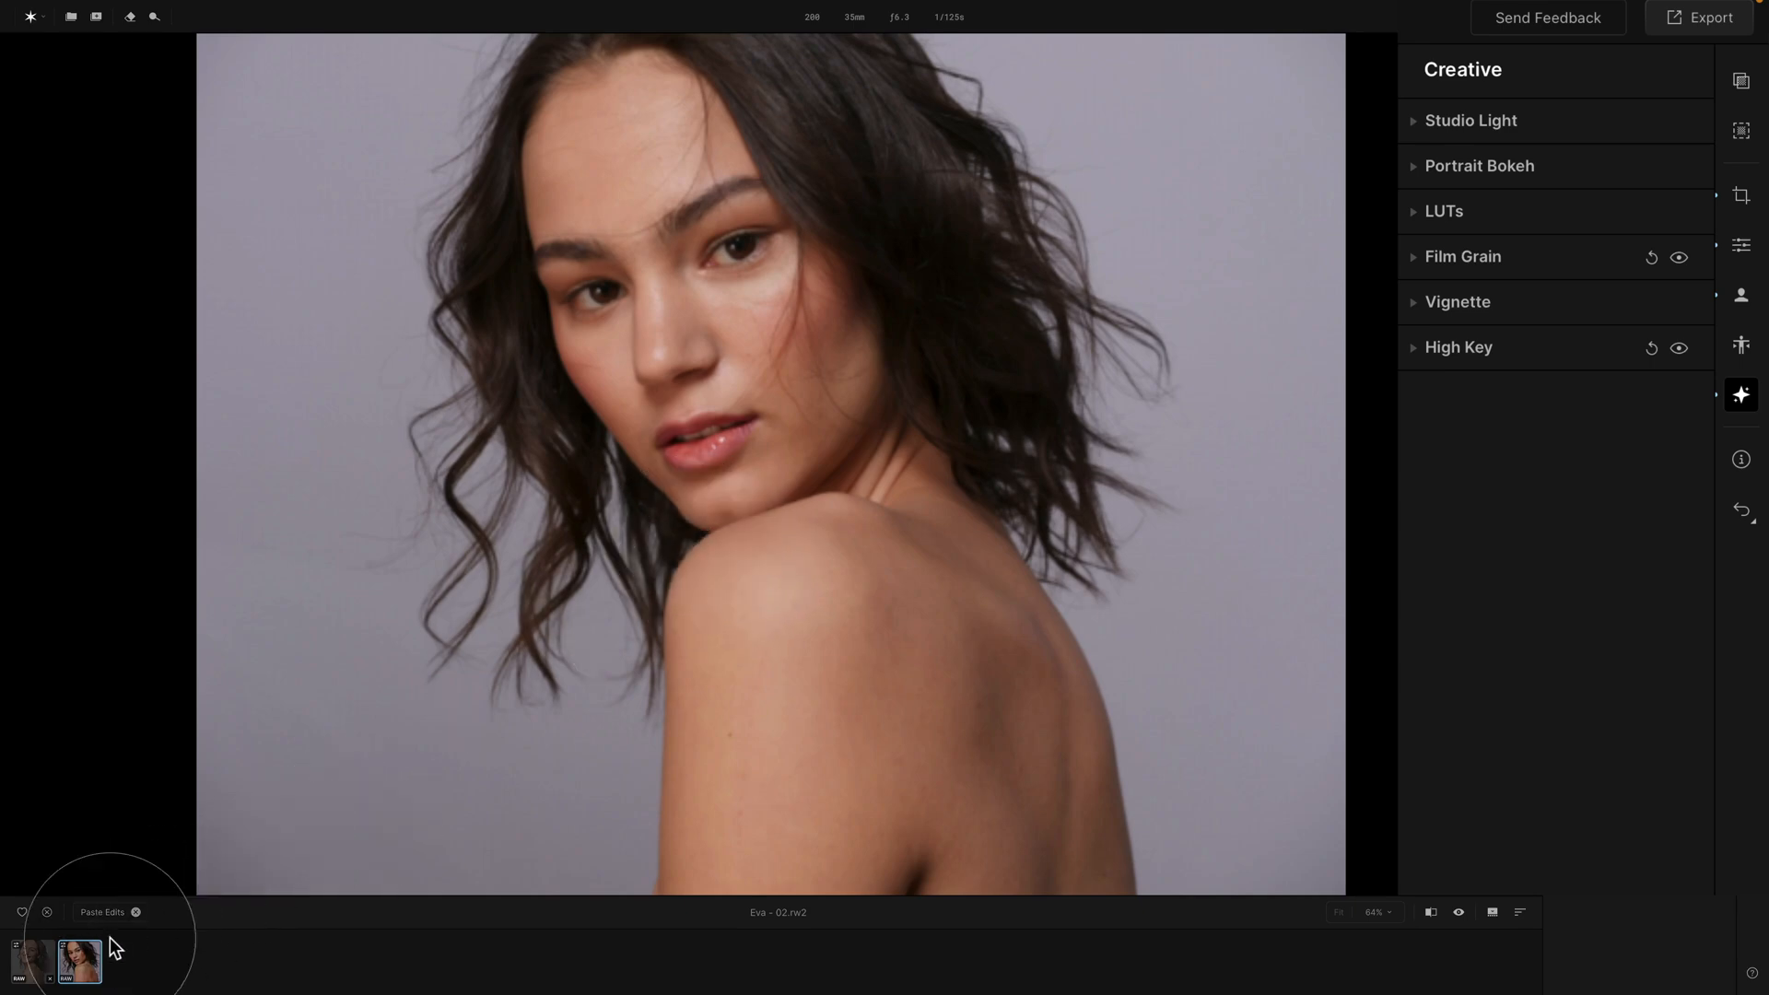
Reduce the film grain amount on the 01 photo to 4
click(25, 969)
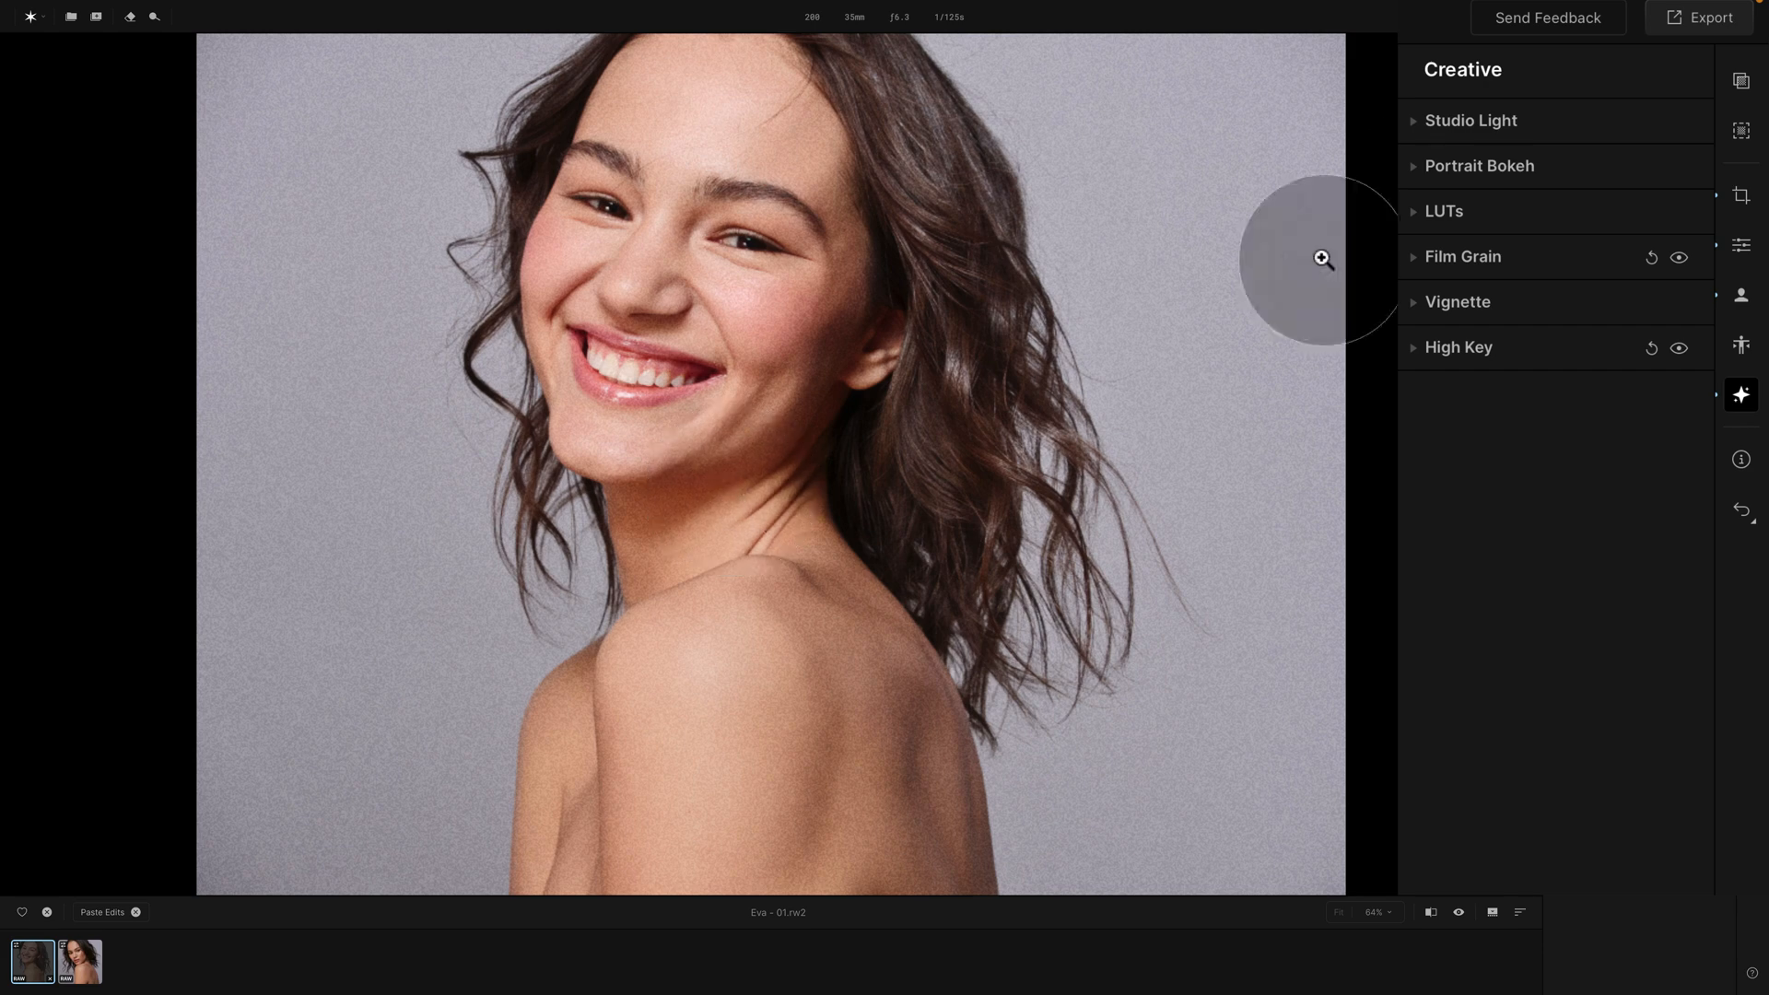
click(1416, 257)
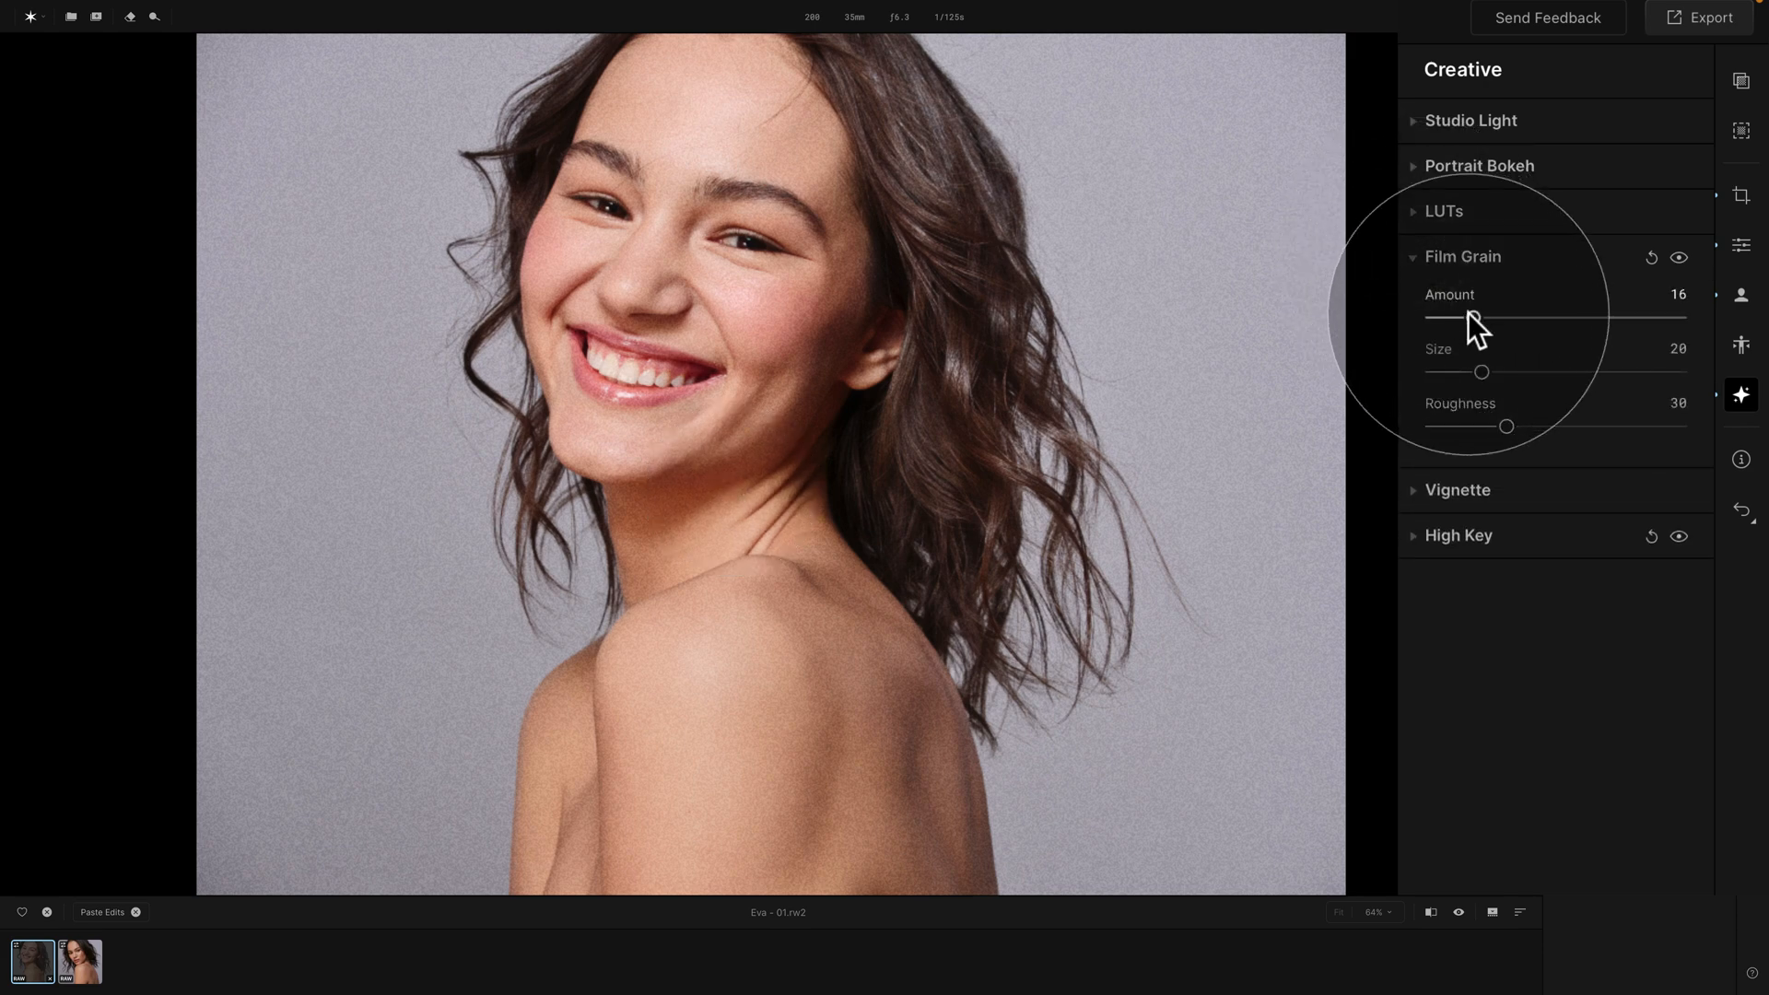
drag(1470, 315, 1445, 318)
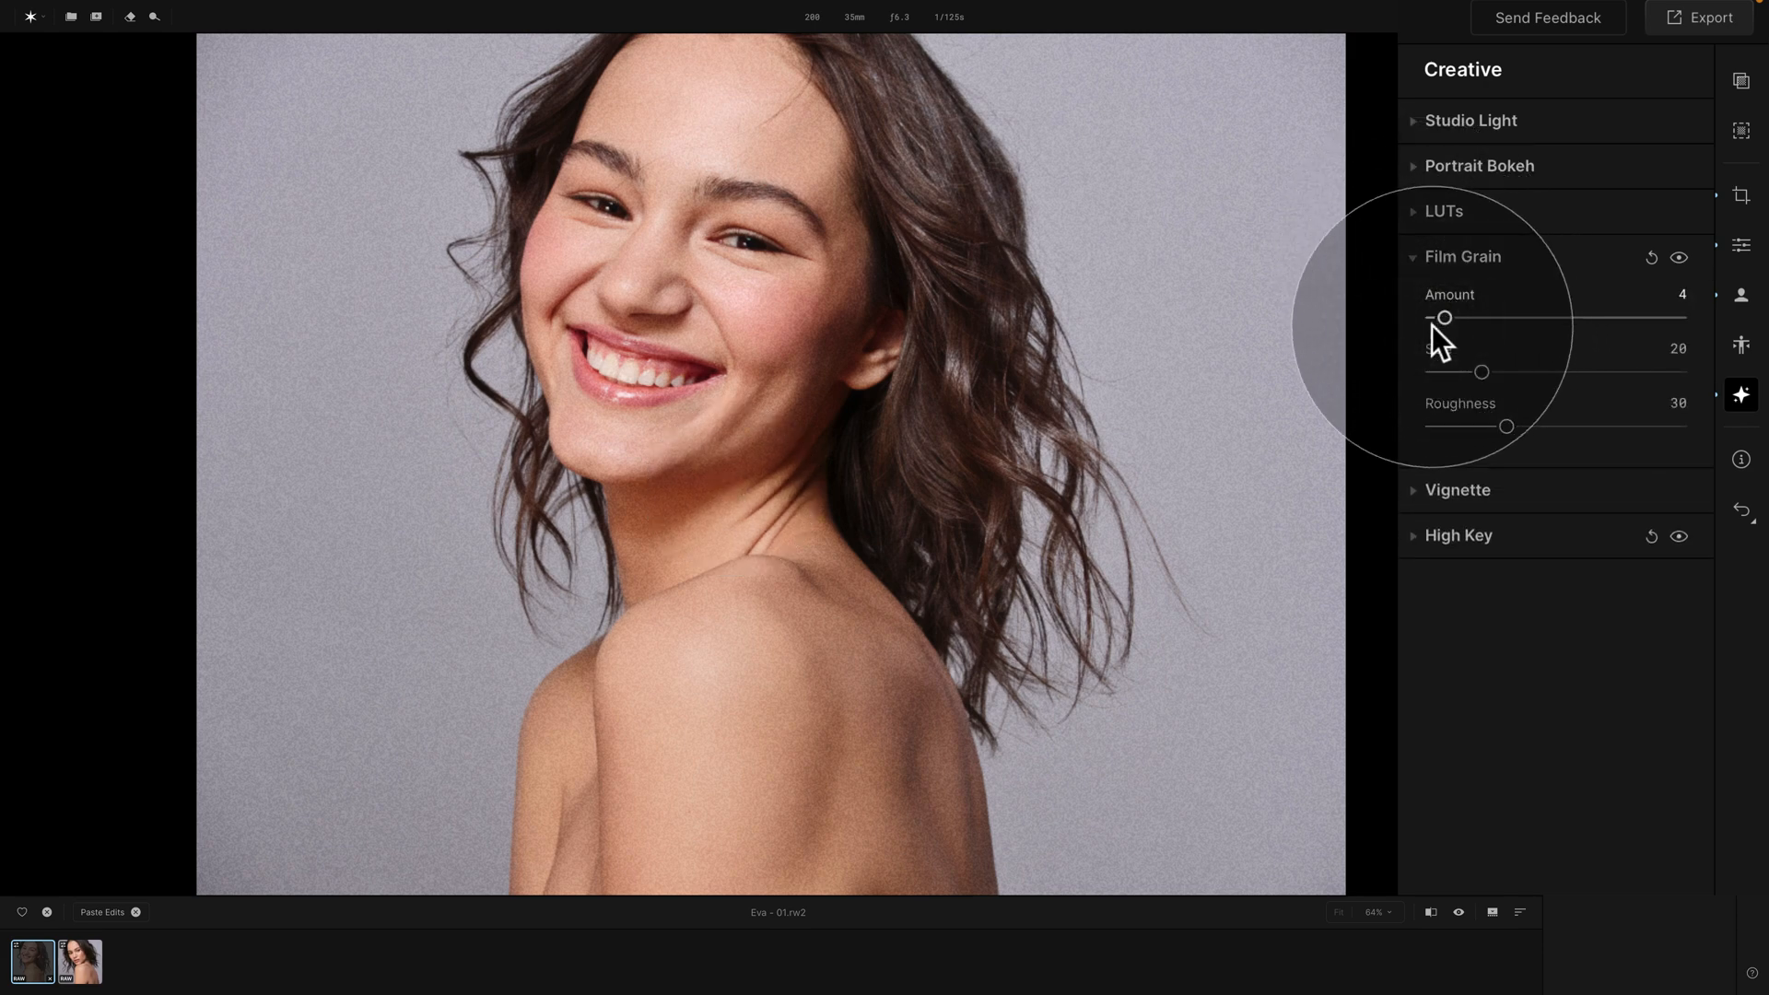
click(1417, 257)
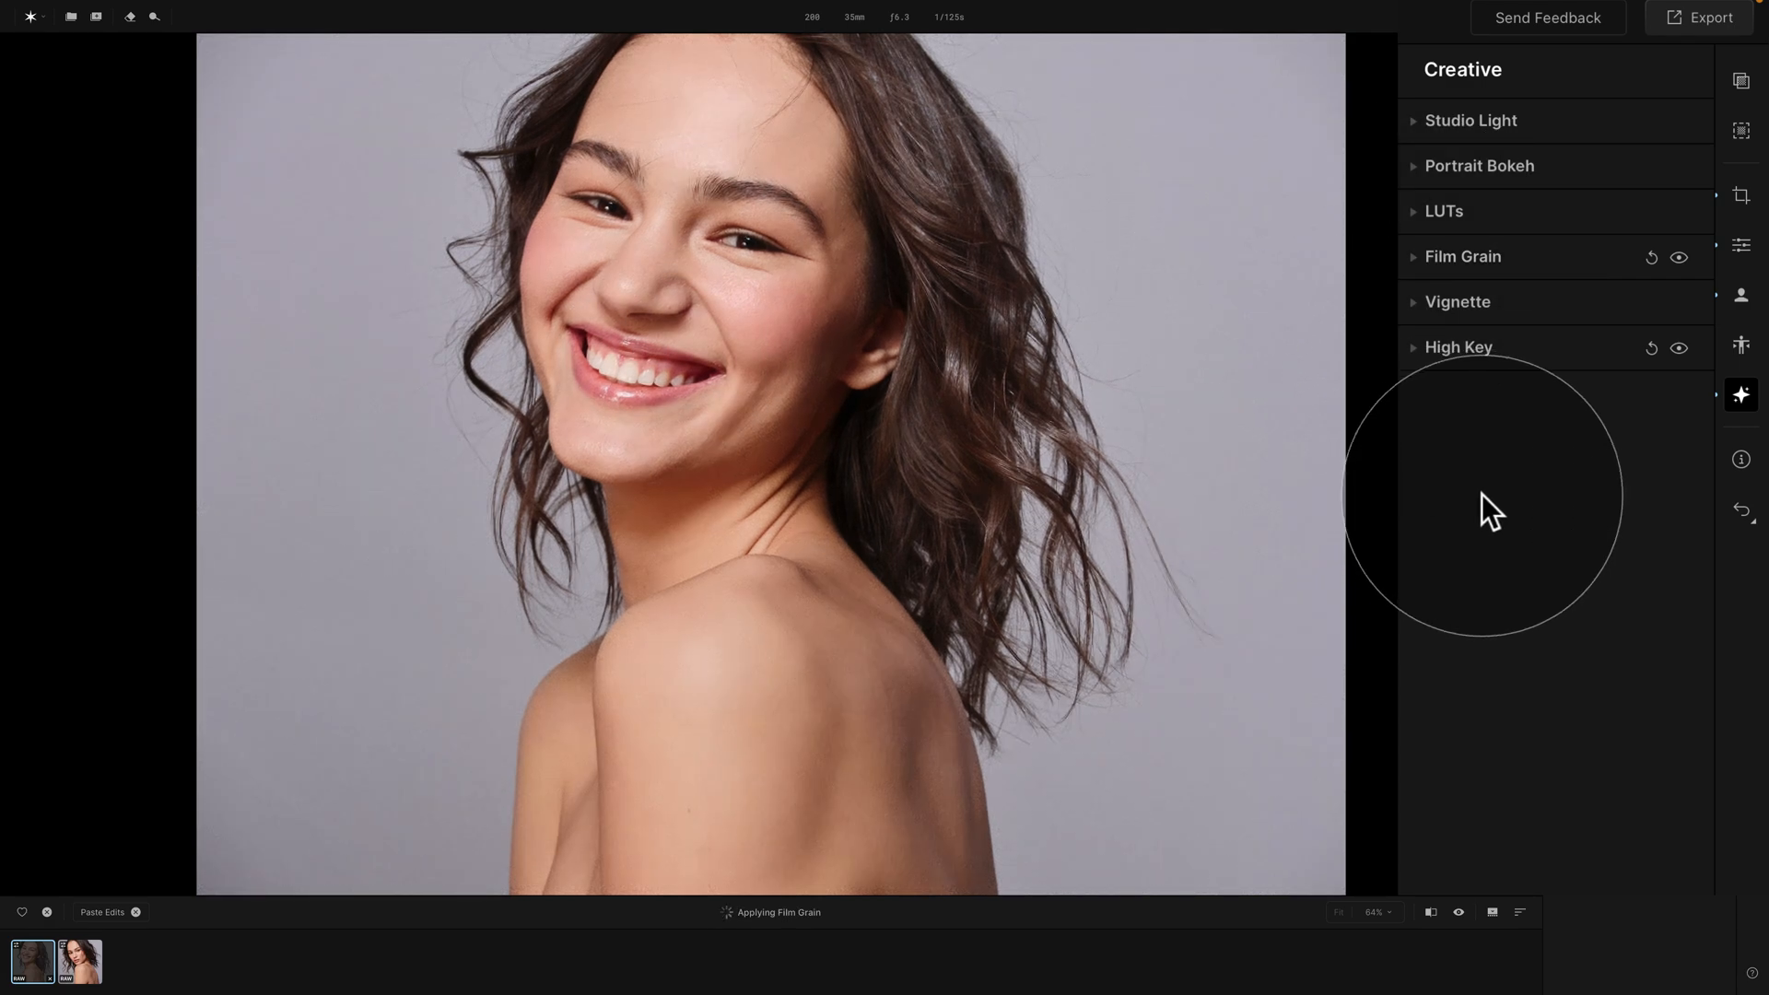
Look through the Basic and B&W groups of the Color presets without applying one
click(1741, 83)
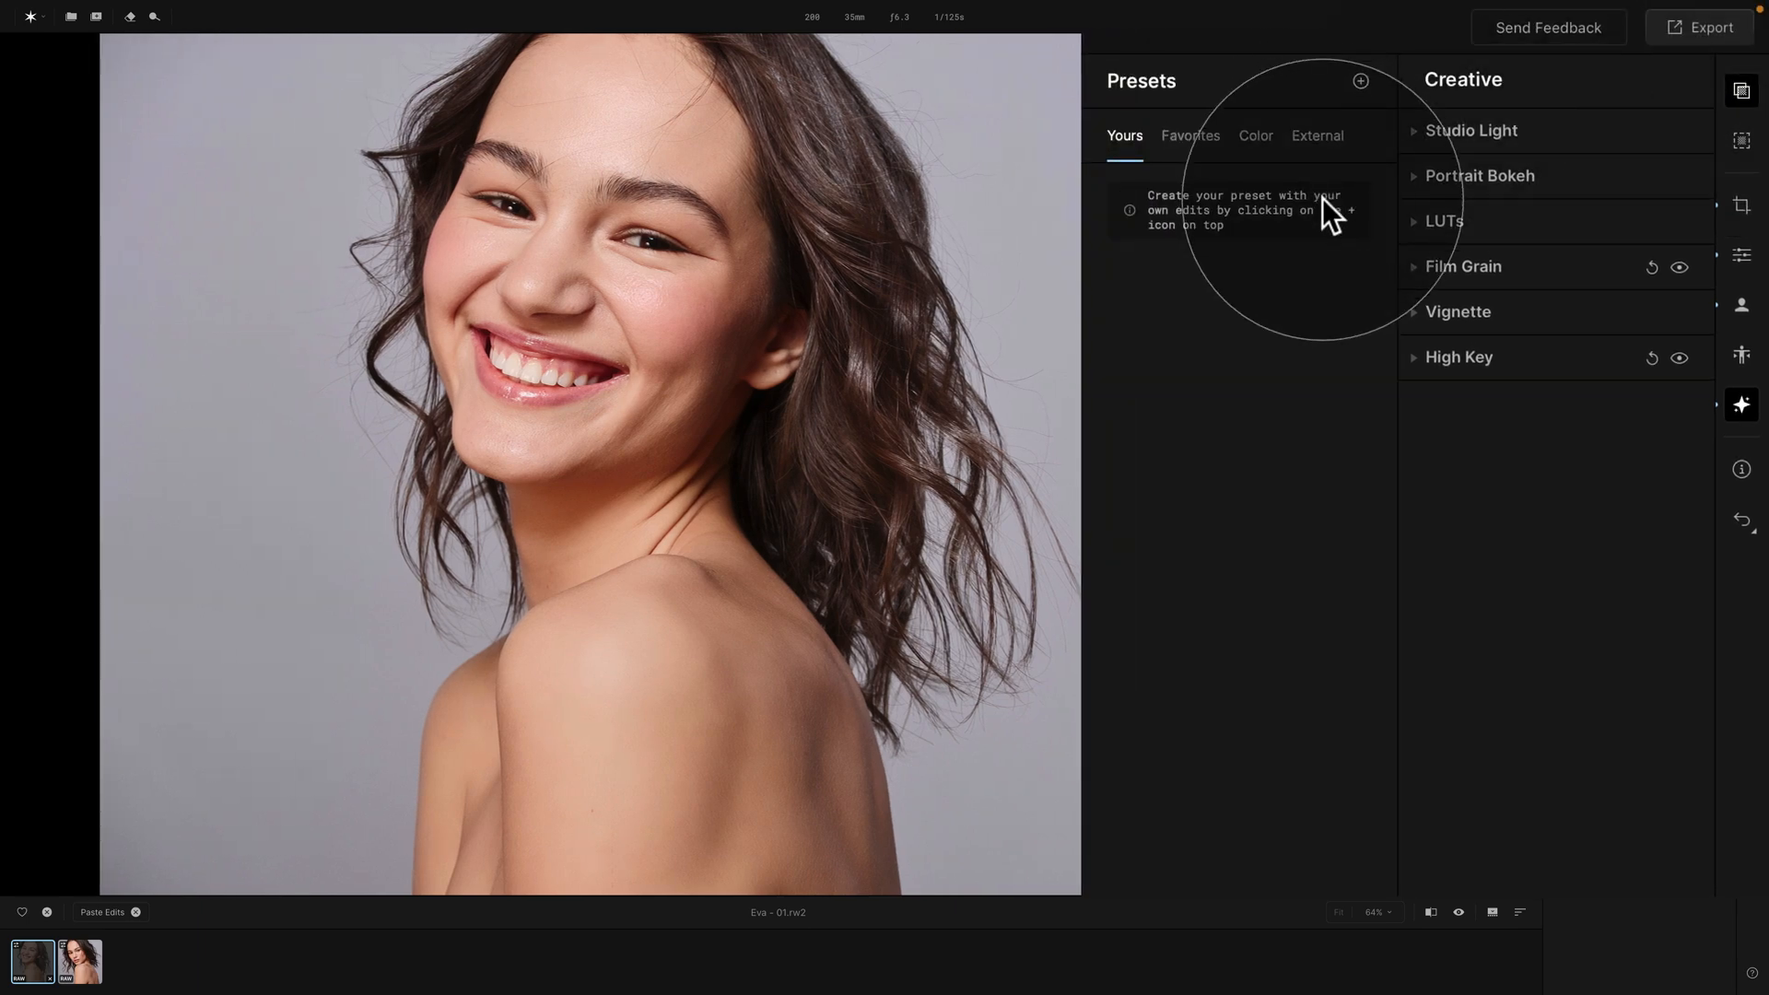
click(1249, 137)
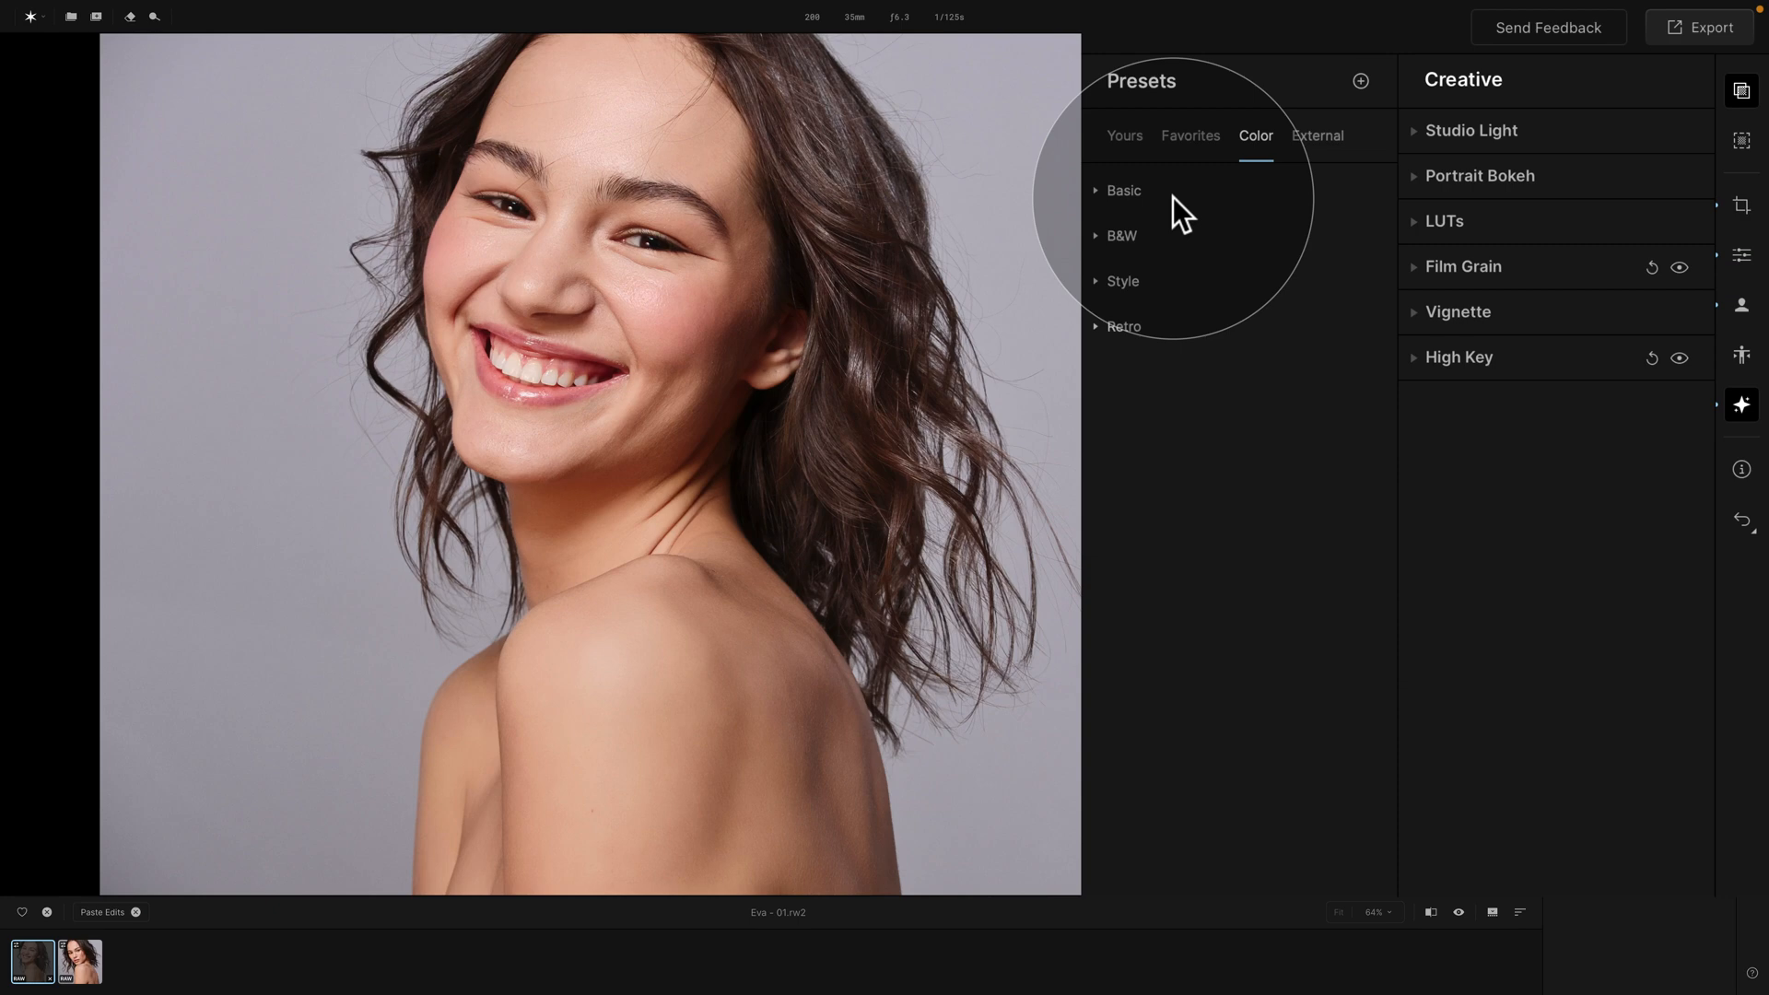
click(1098, 191)
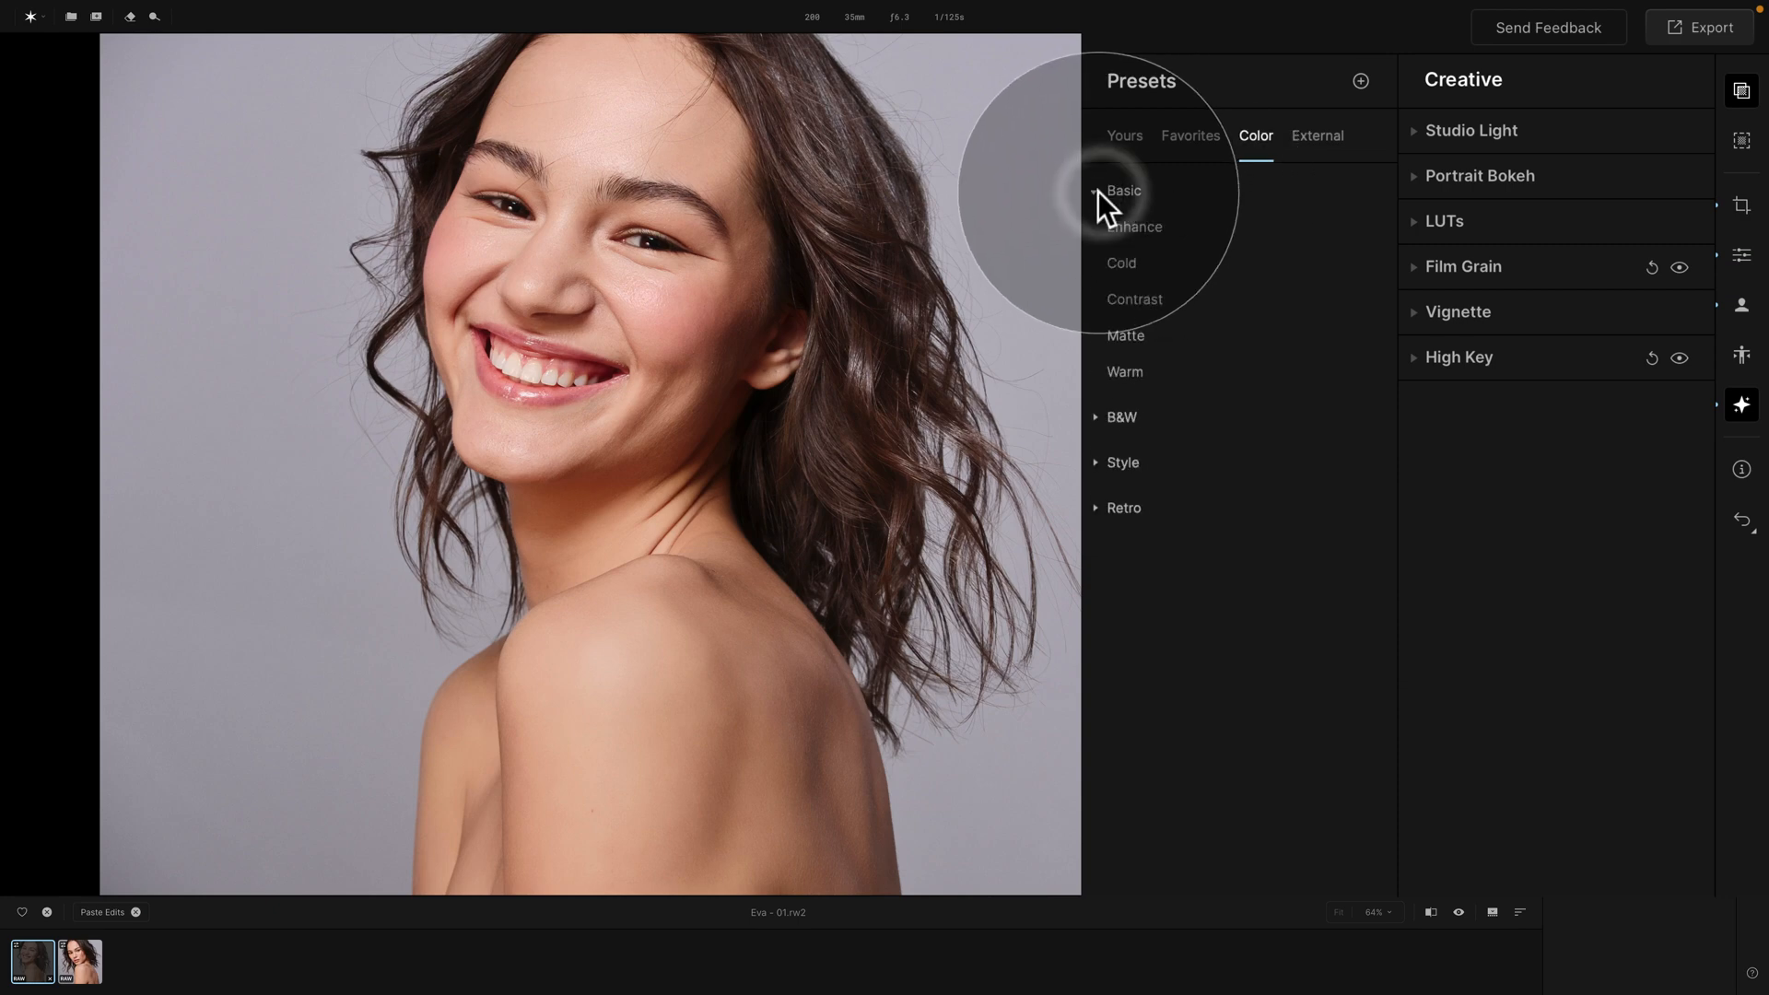
click(1098, 191)
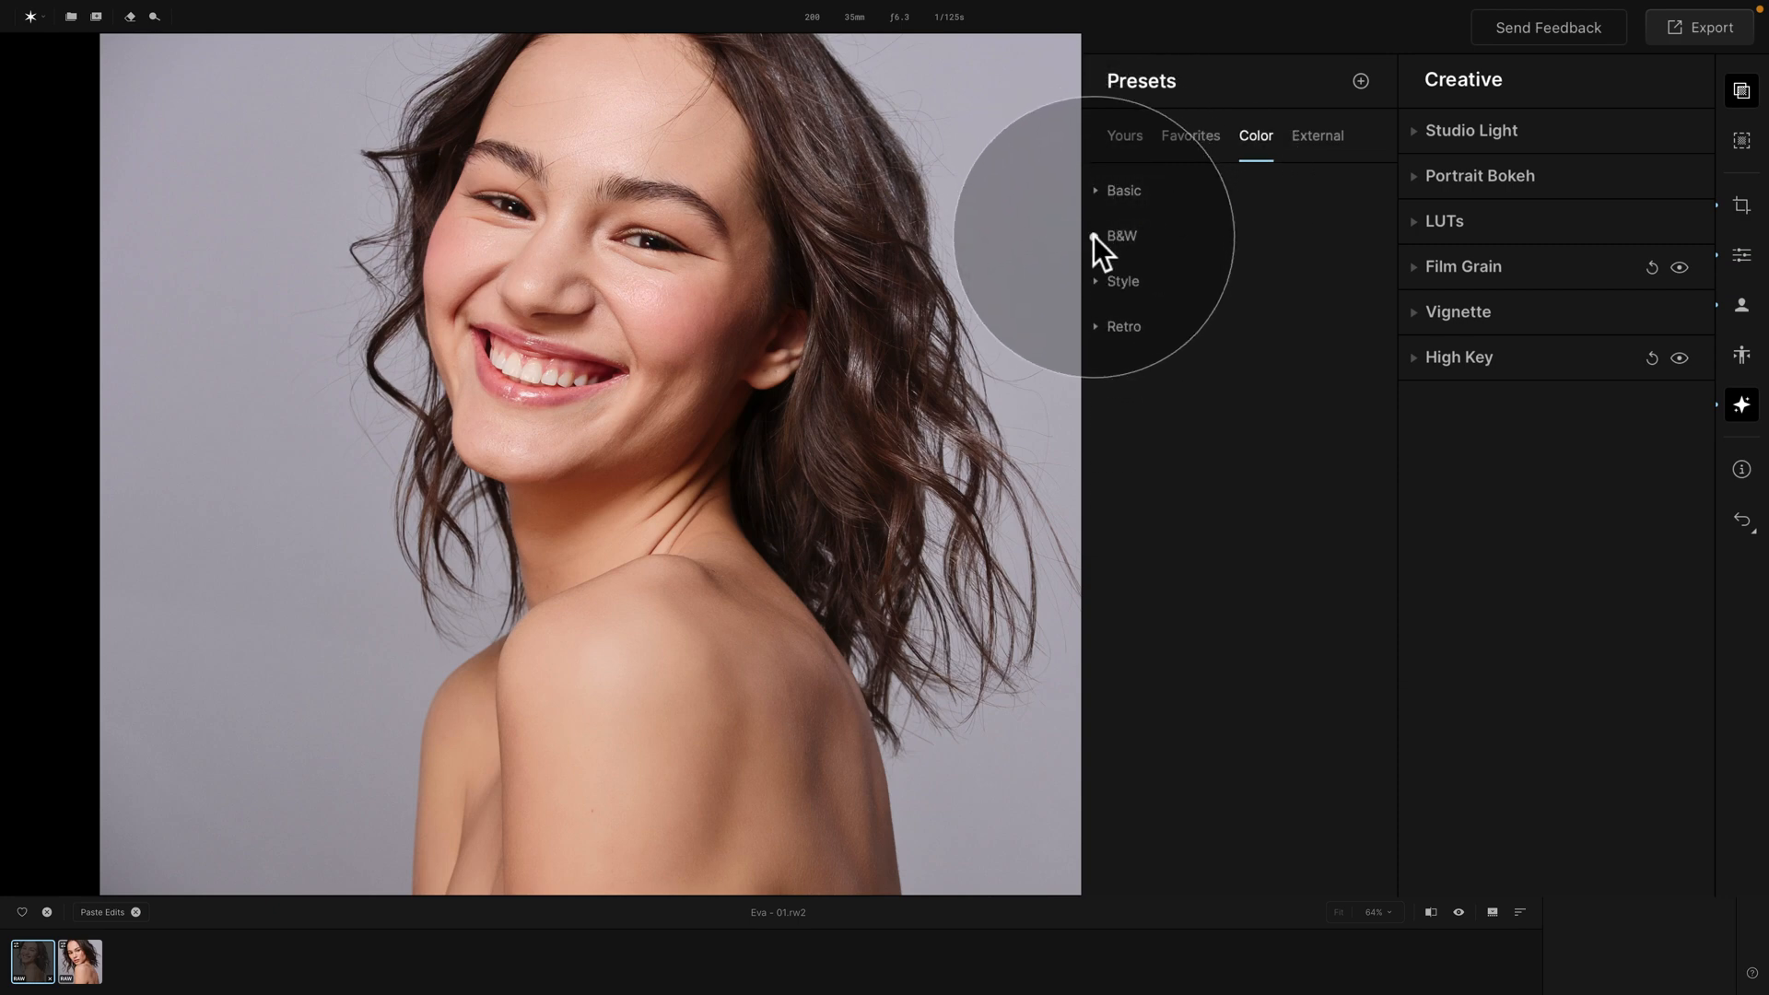
click(1097, 235)
click(1096, 236)
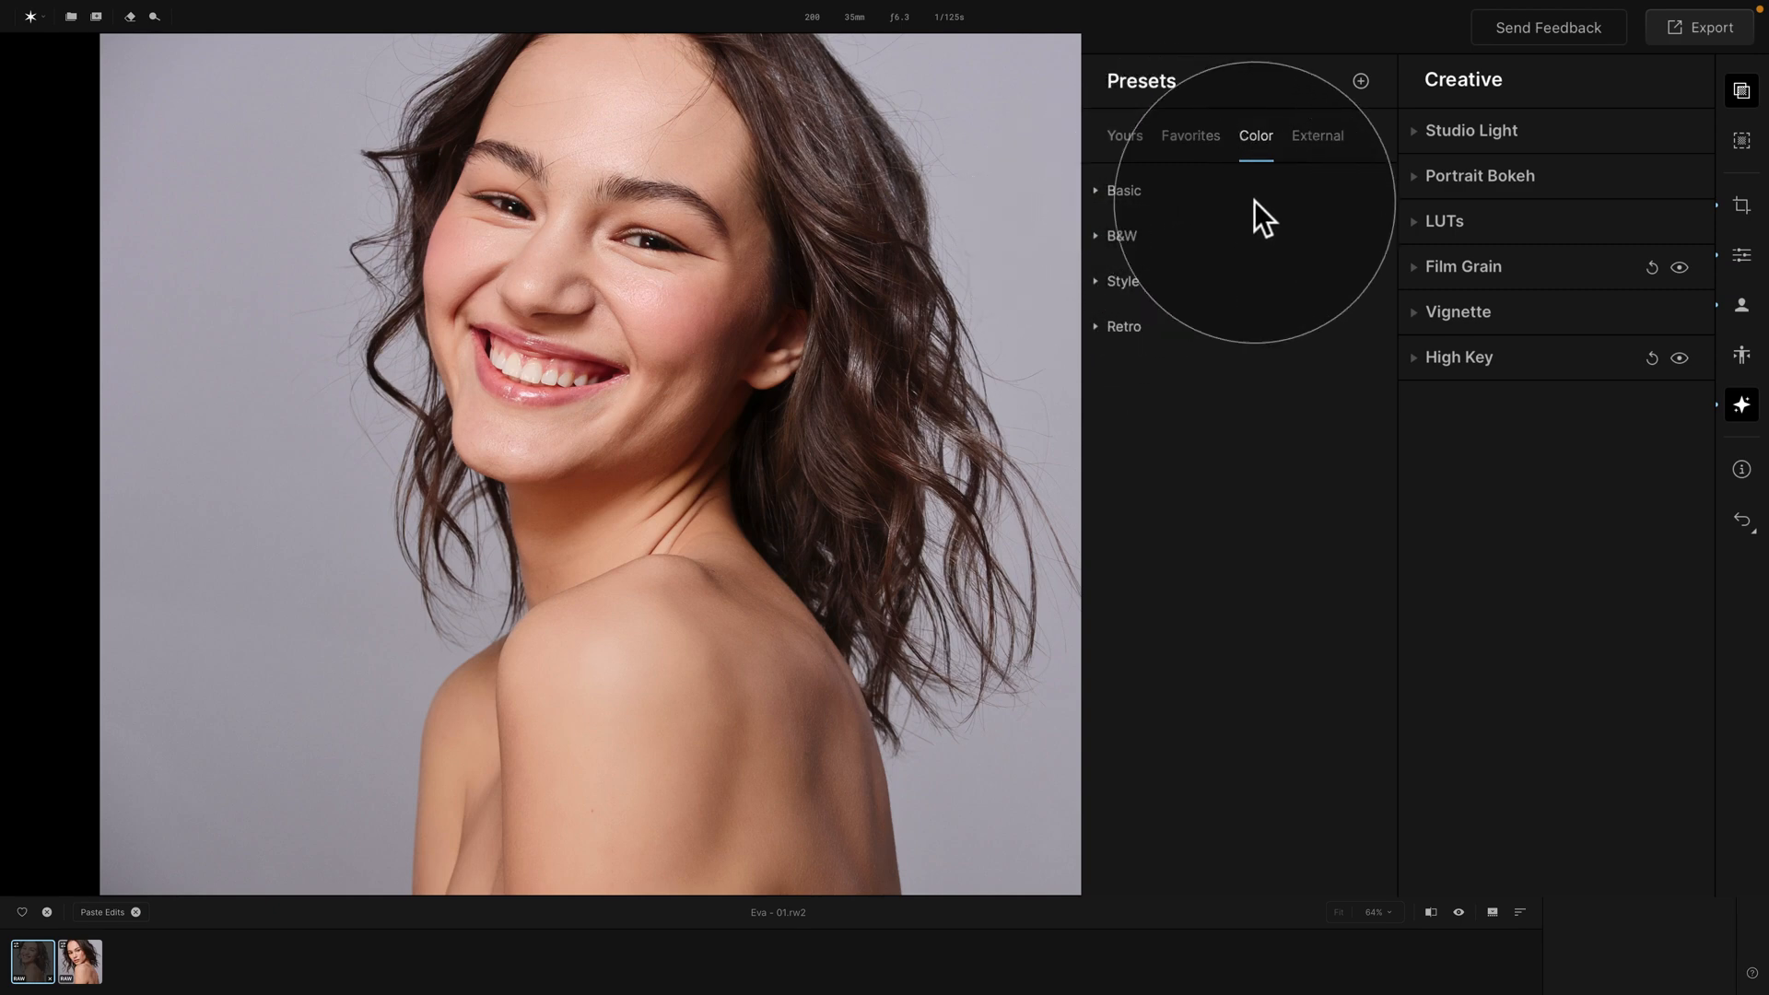
Save the edits of the 01 photo as a new preset named Simple Bright Edit
click(1360, 81)
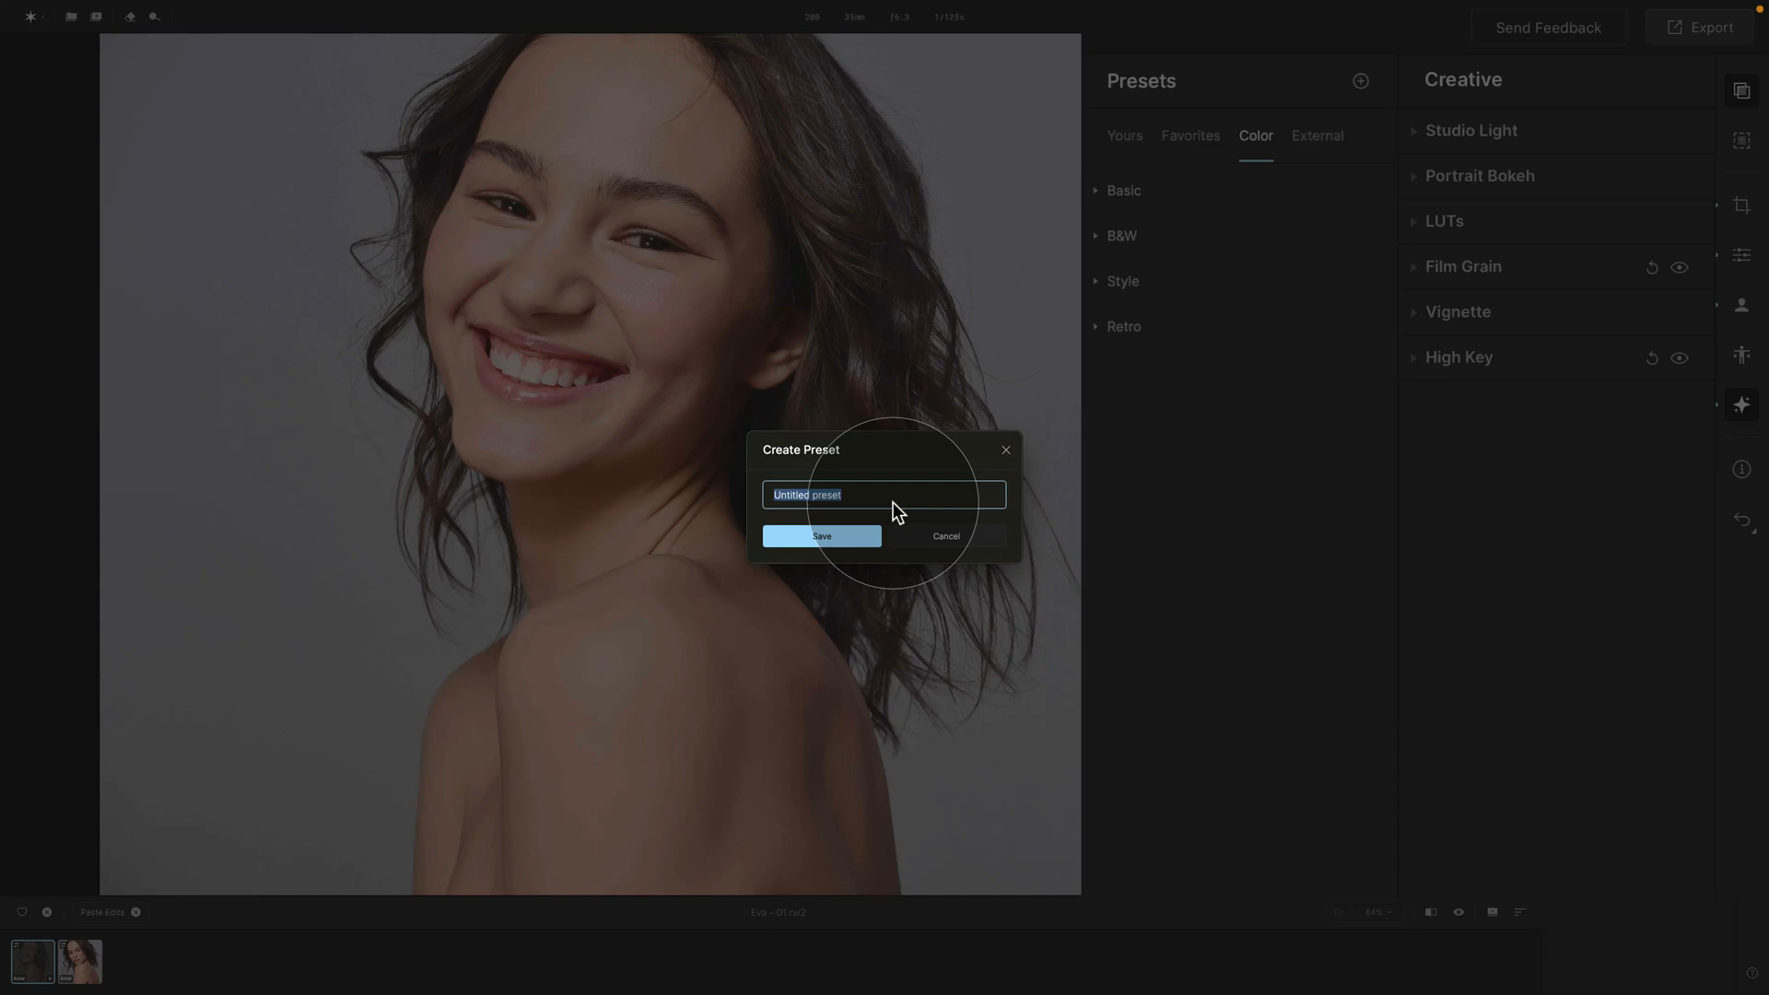
text(Simple Bright Edit)
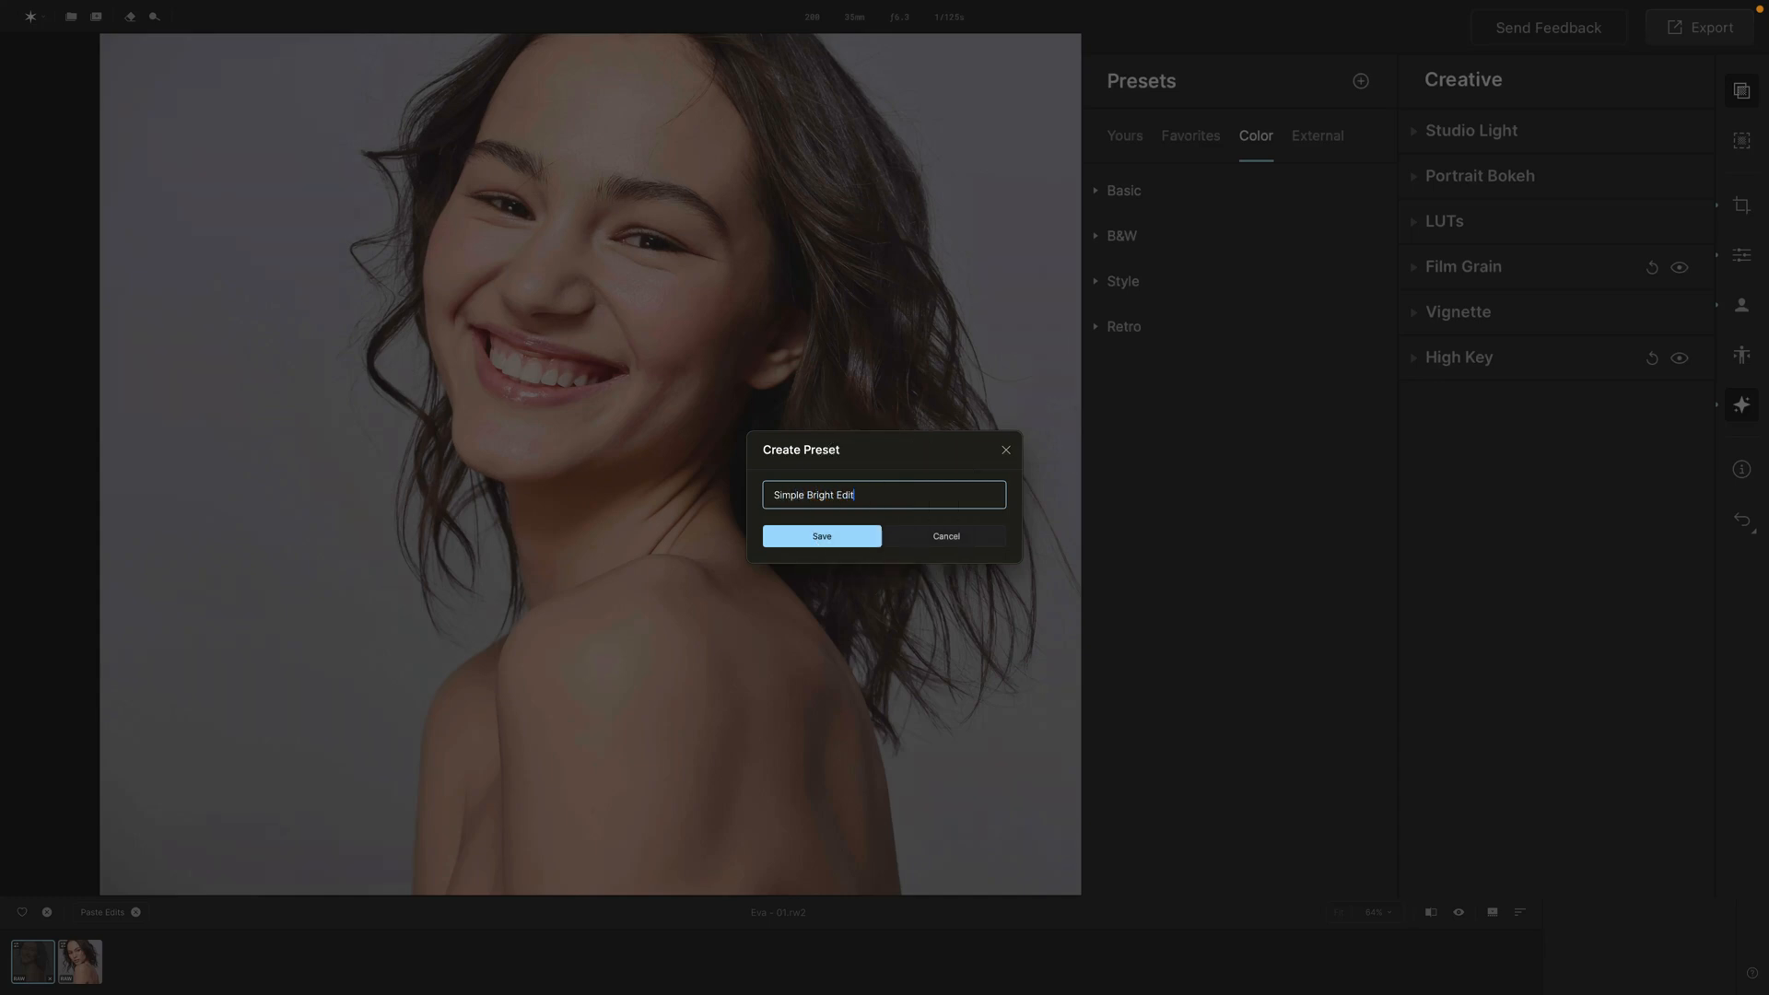
click(843, 534)
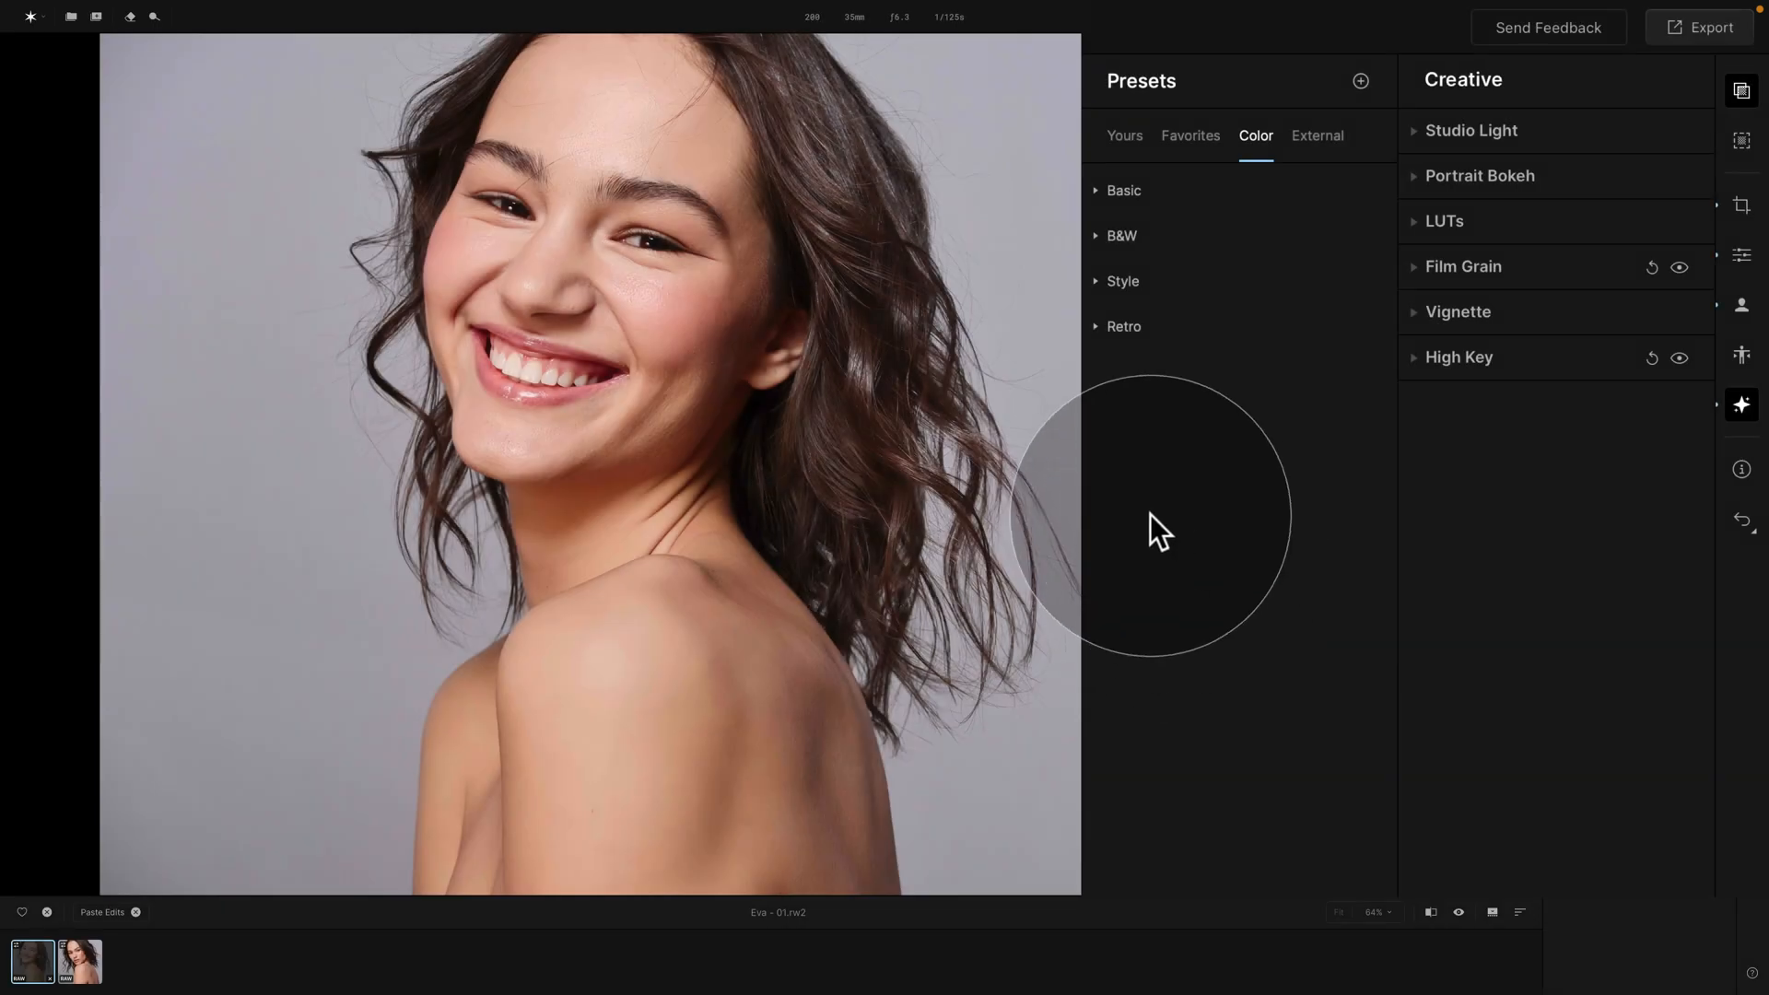
Apply the saved Simple Bright Edit preset to the 02 photo at a strength of 100
click(1126, 136)
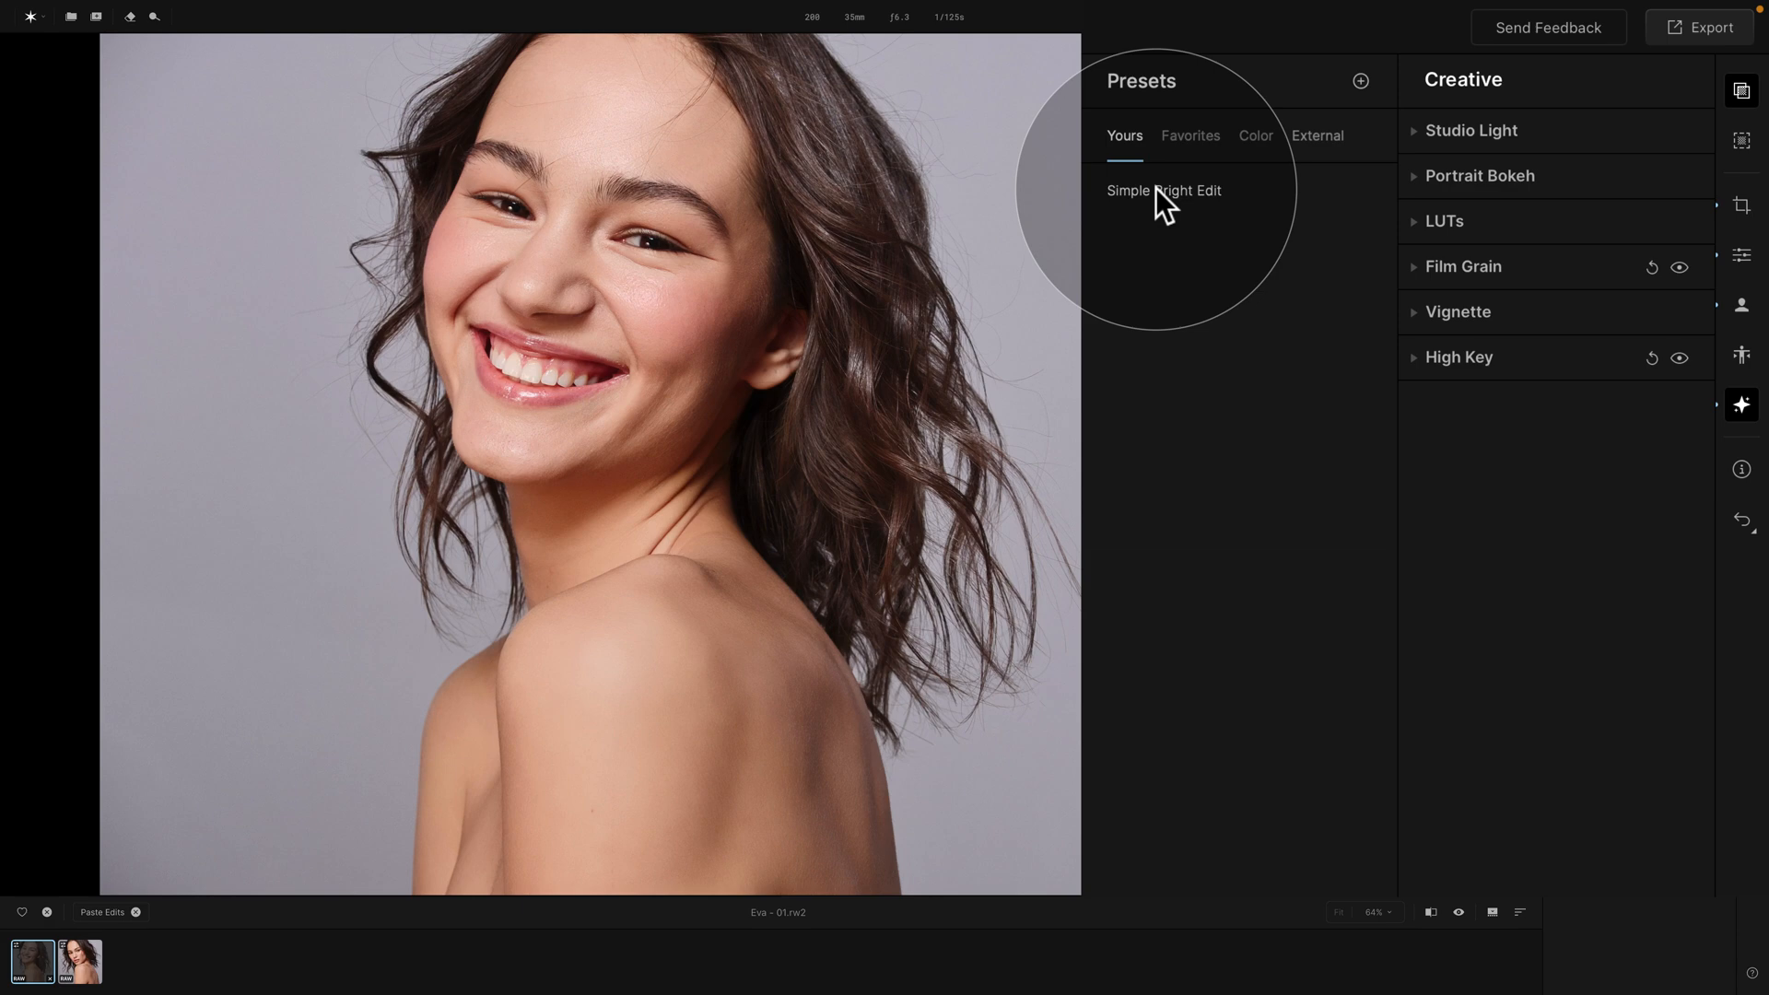
click(92, 953)
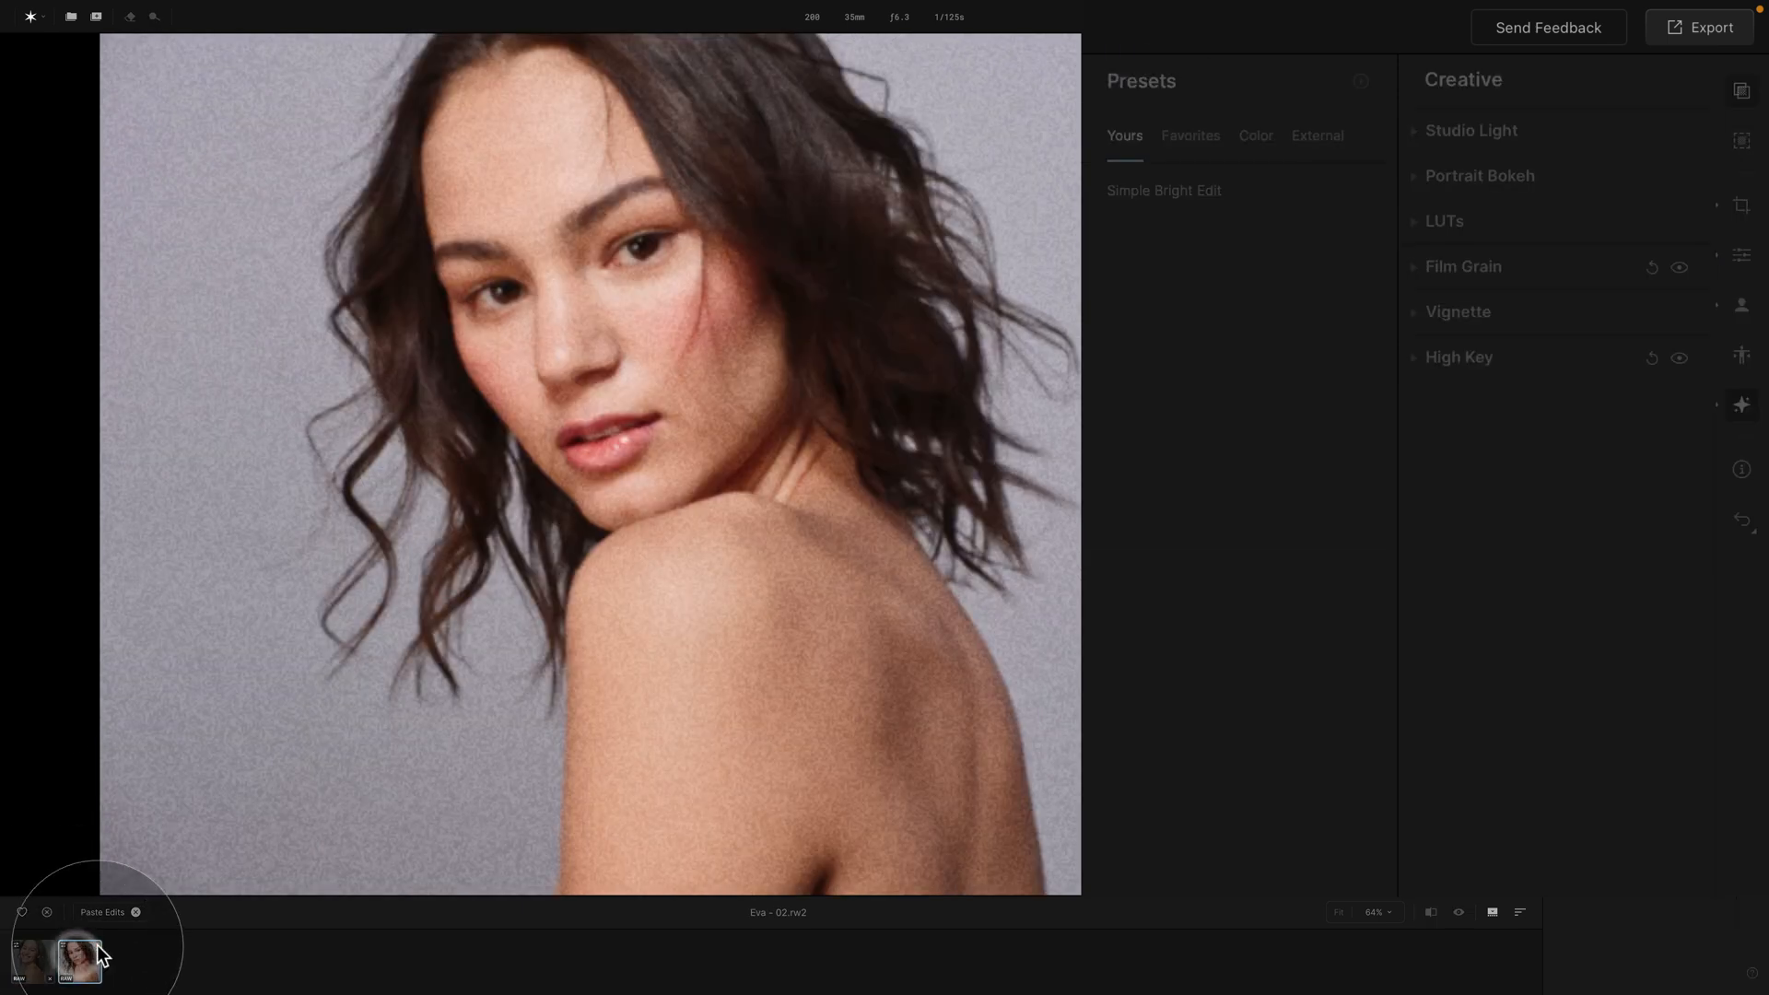
click(1142, 190)
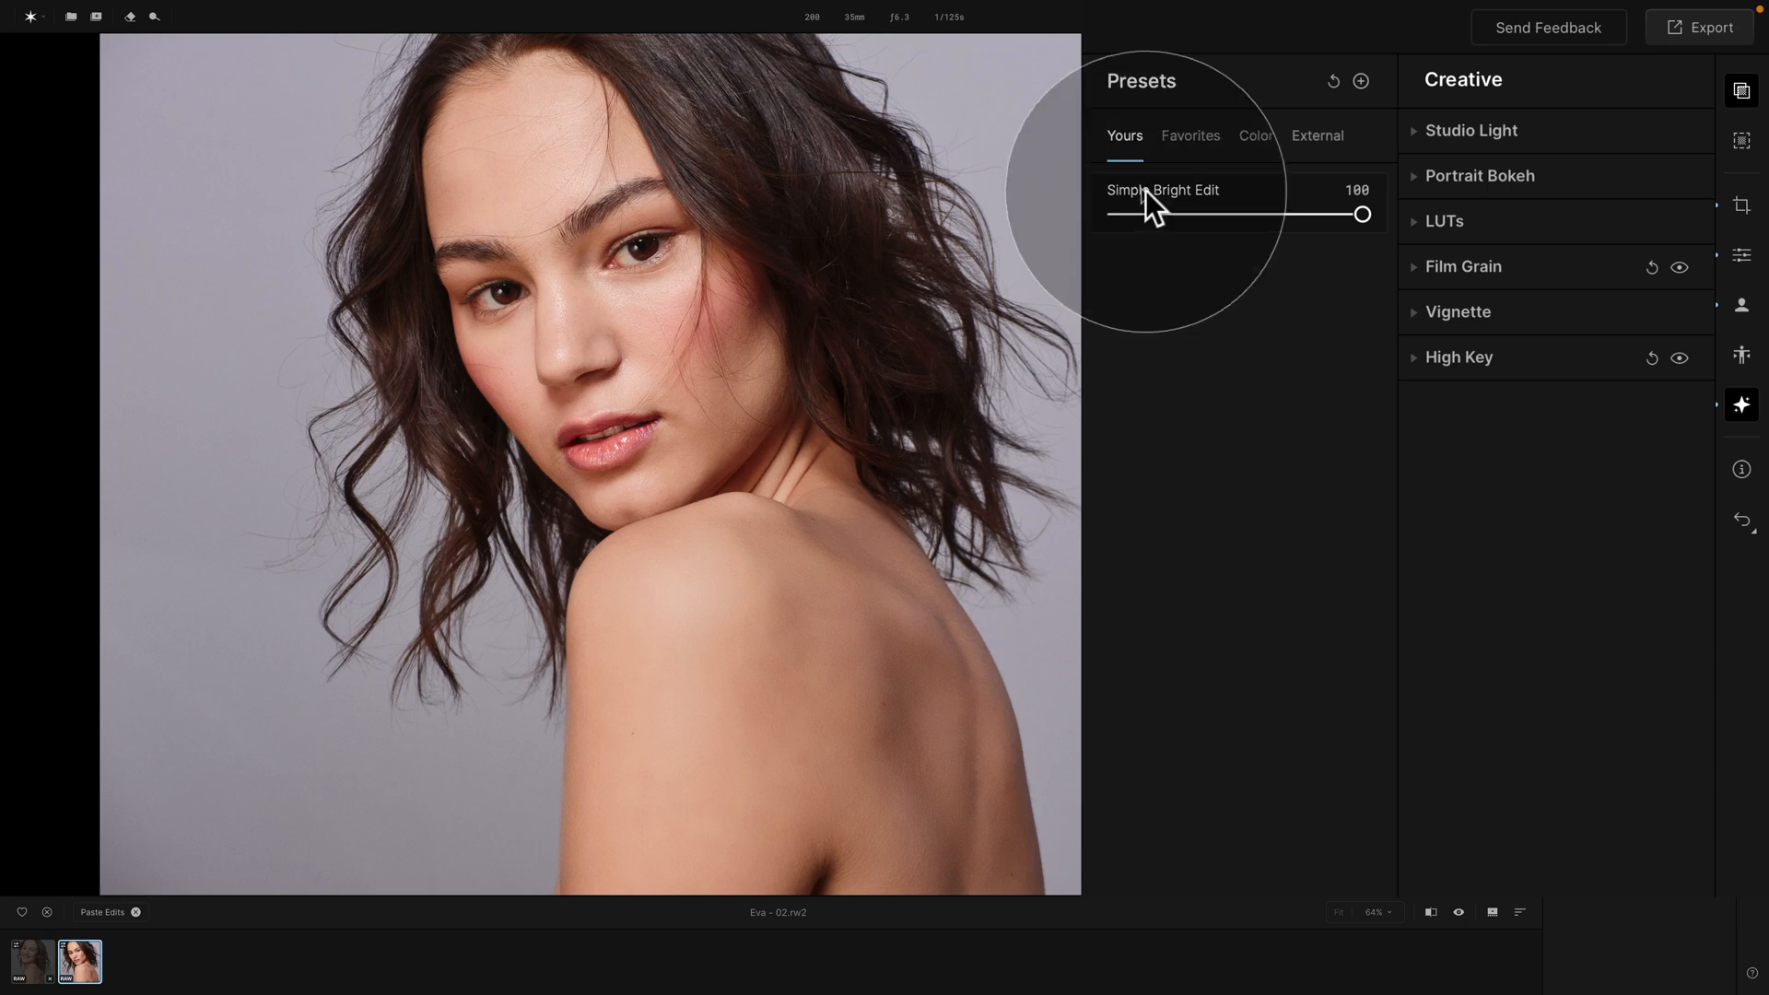
click(1364, 214)
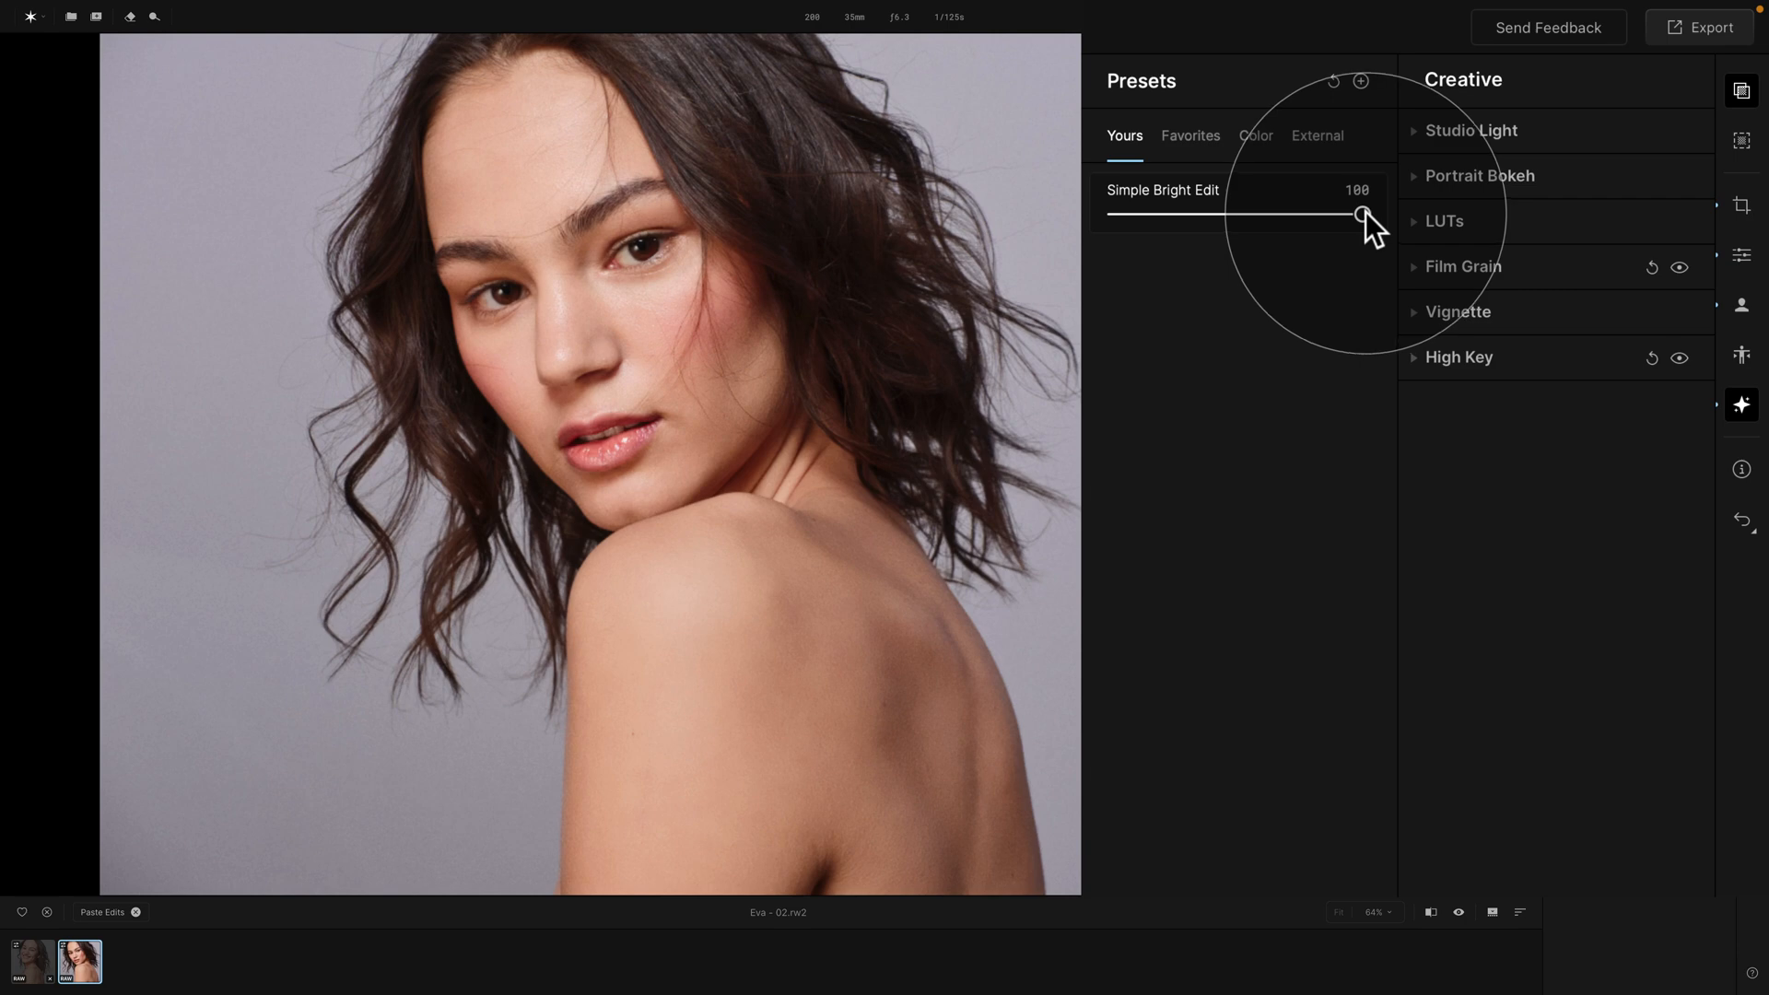
Lower the strength of the Simple Bright Edit preset on the 02 photo to 71
drag(1365, 216, 1277, 219)
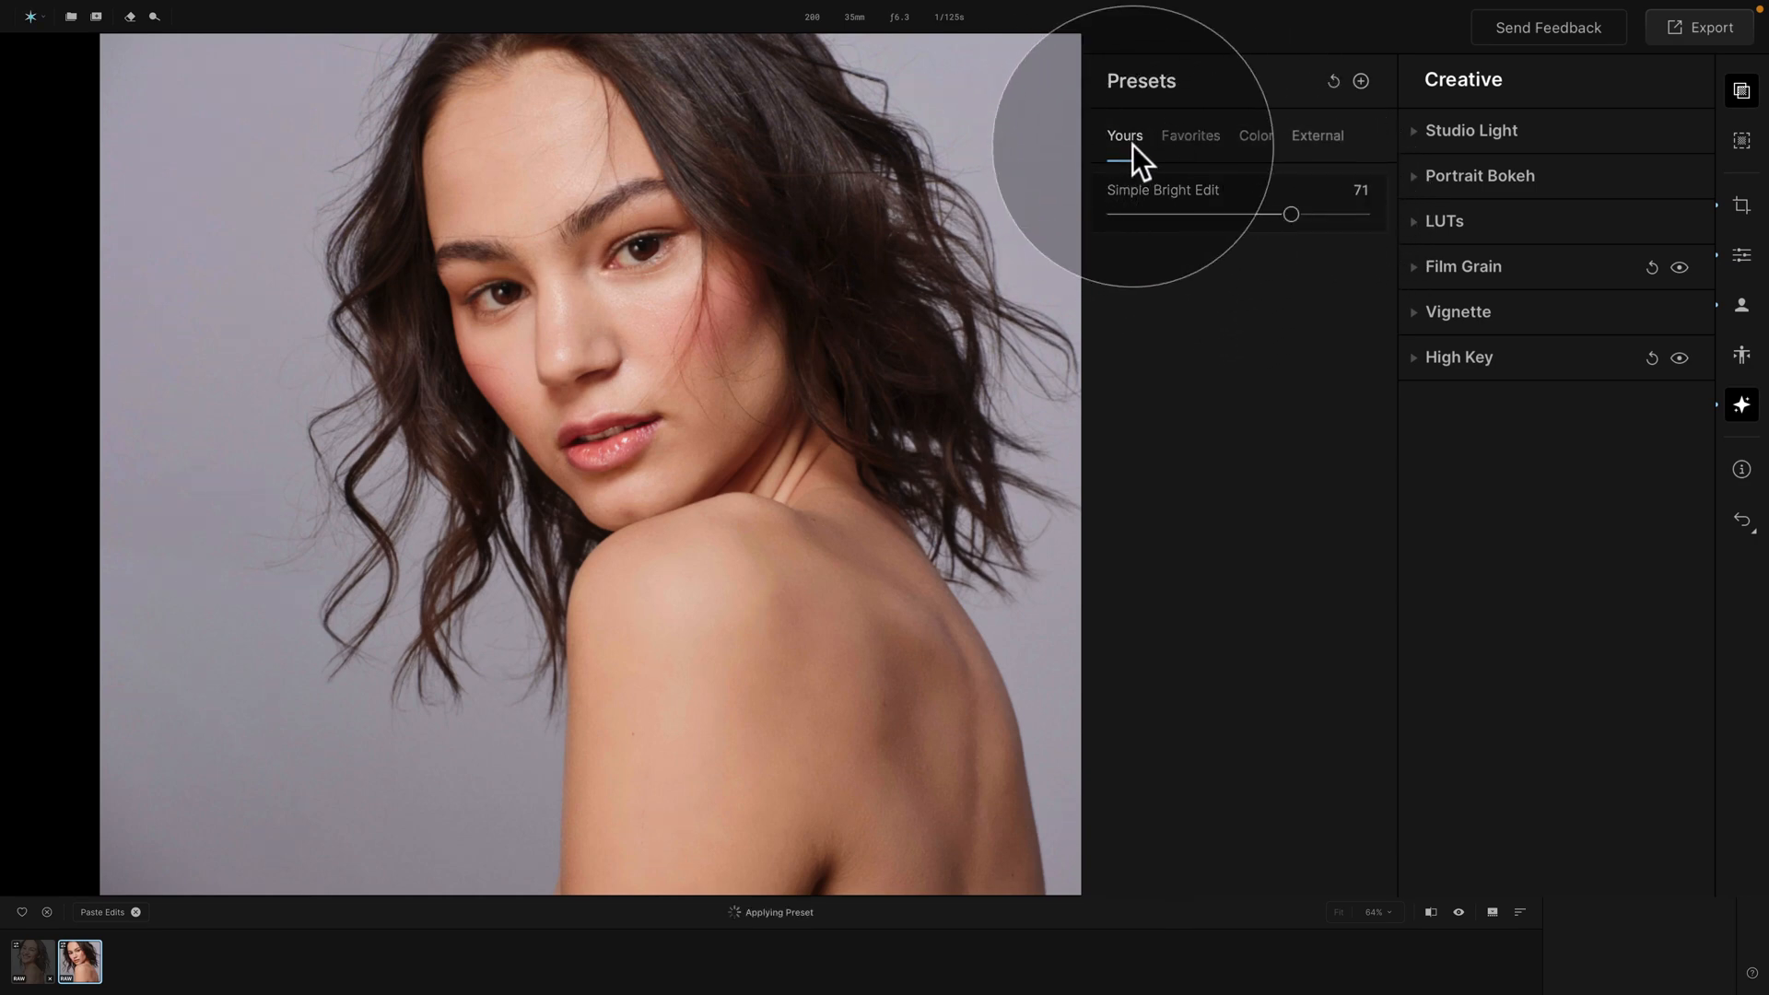
right_click(1264, 192)
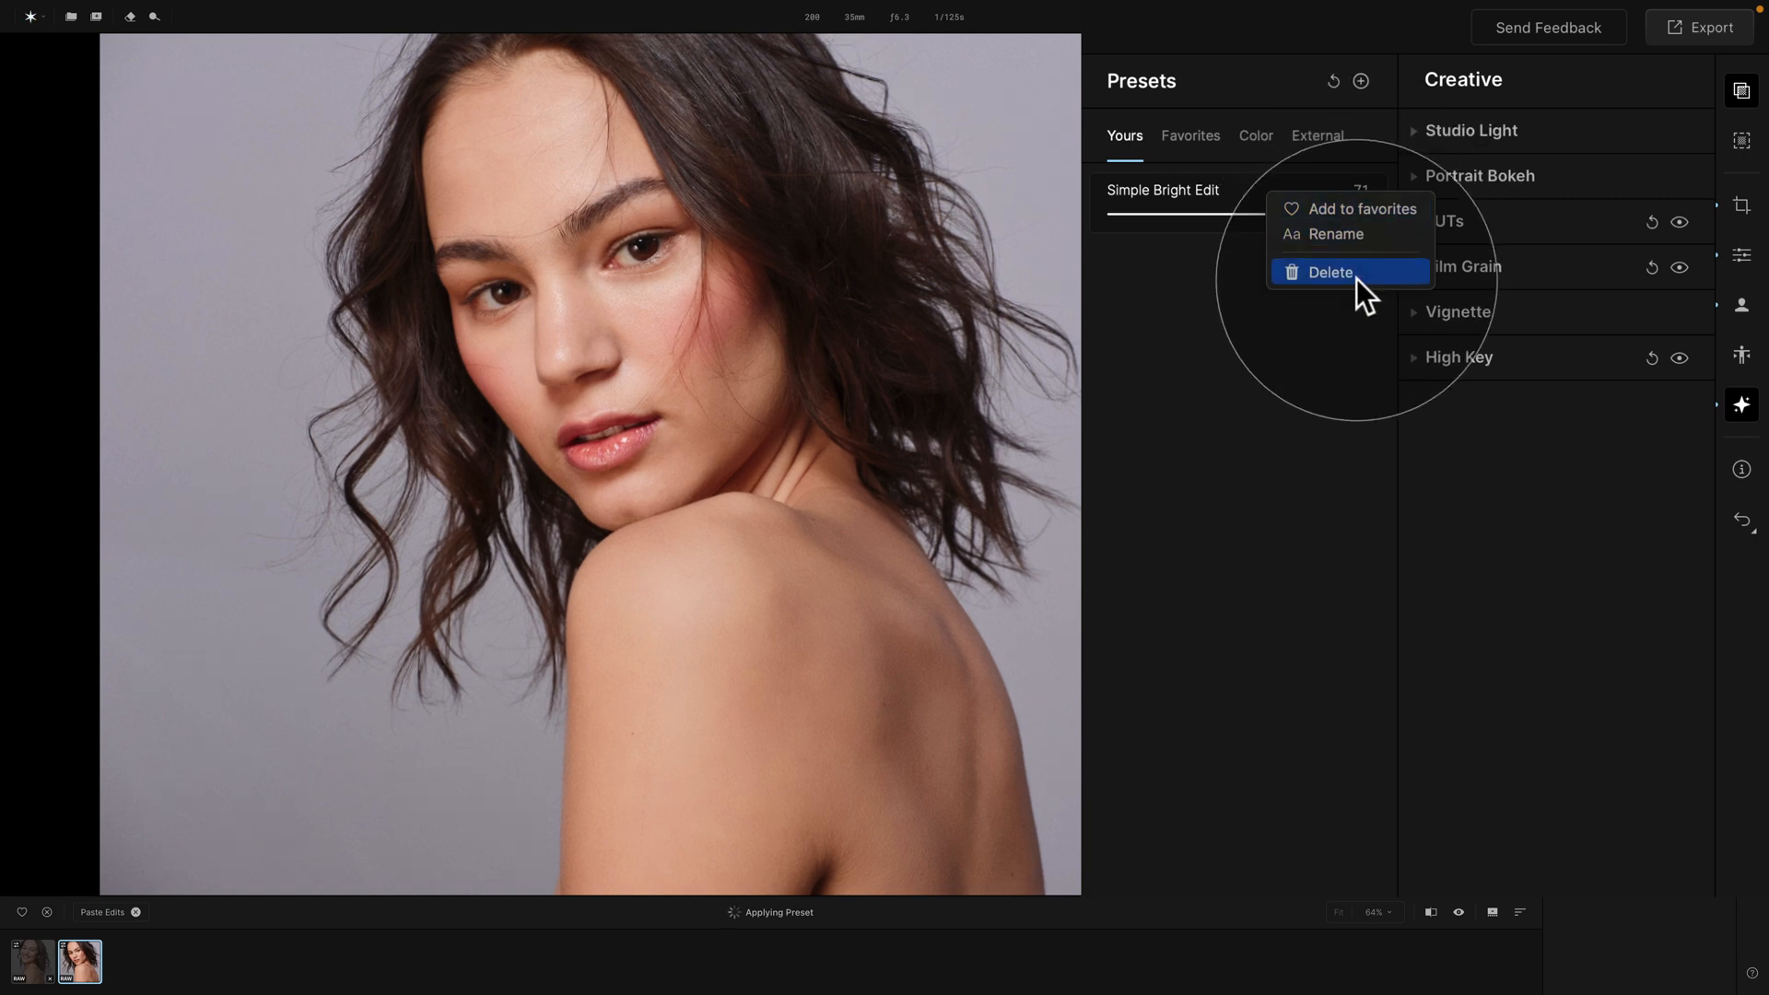
click(1202, 461)
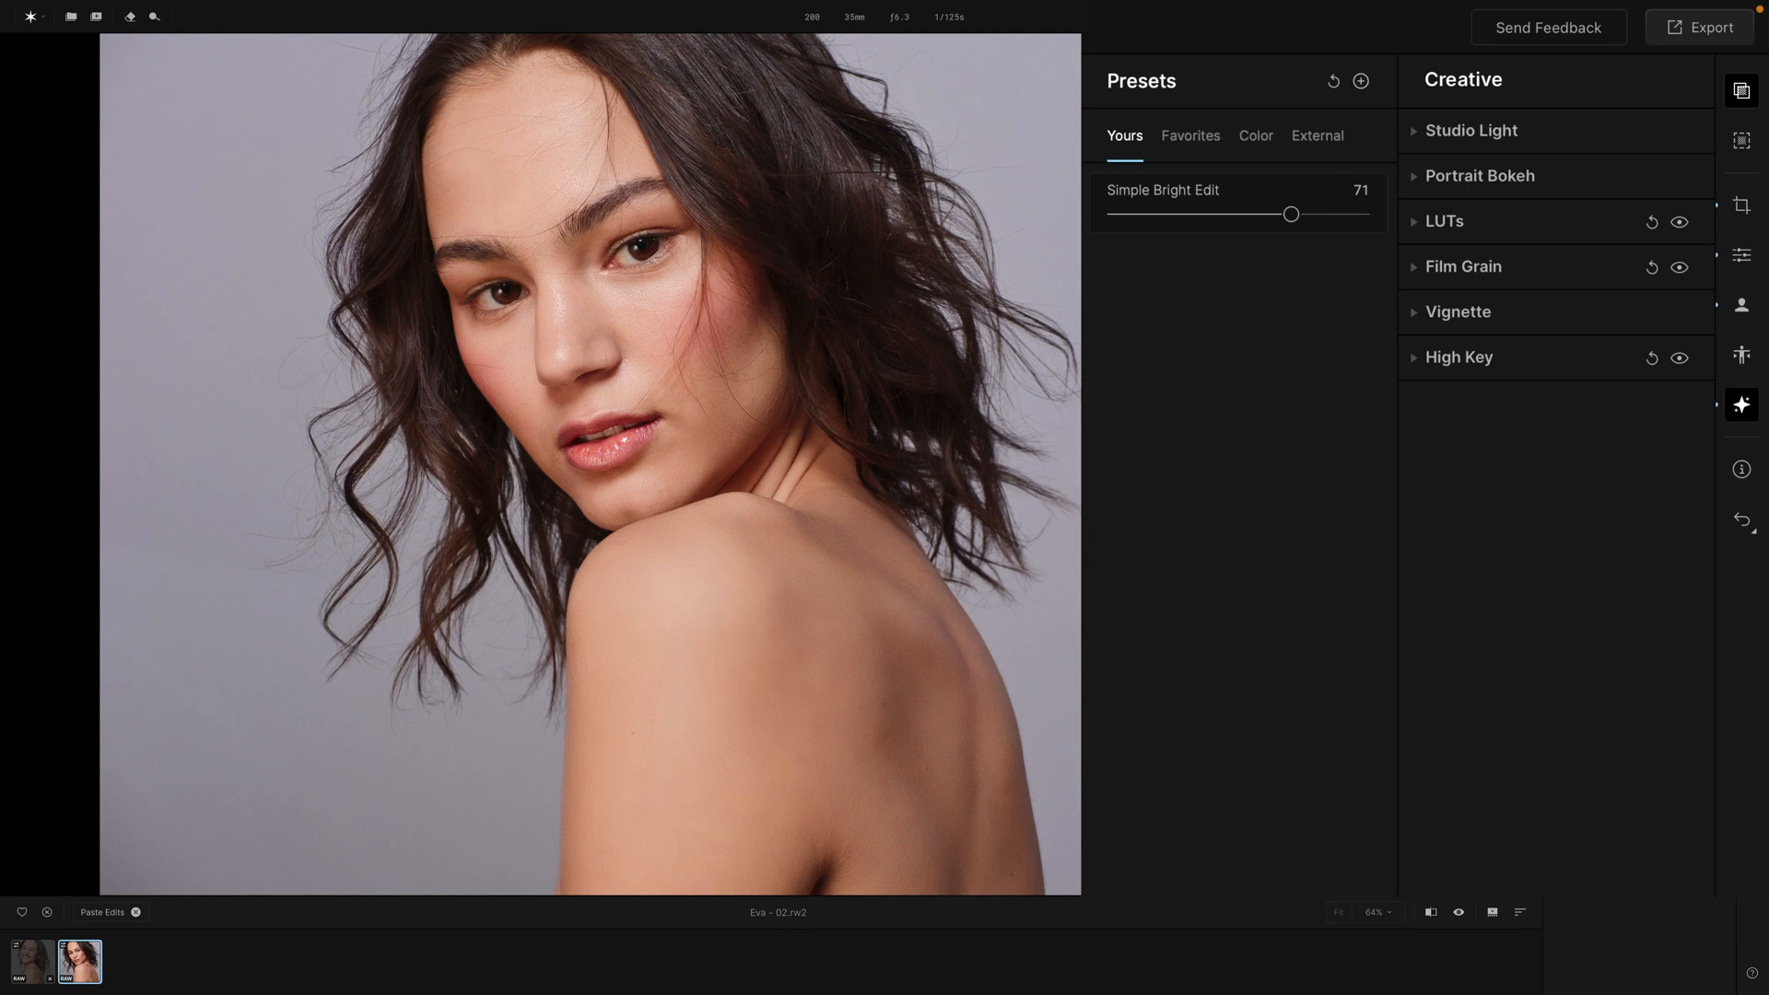
Create automatic masks for all people and for the background of the 02 photo
click(1744, 97)
click(1745, 143)
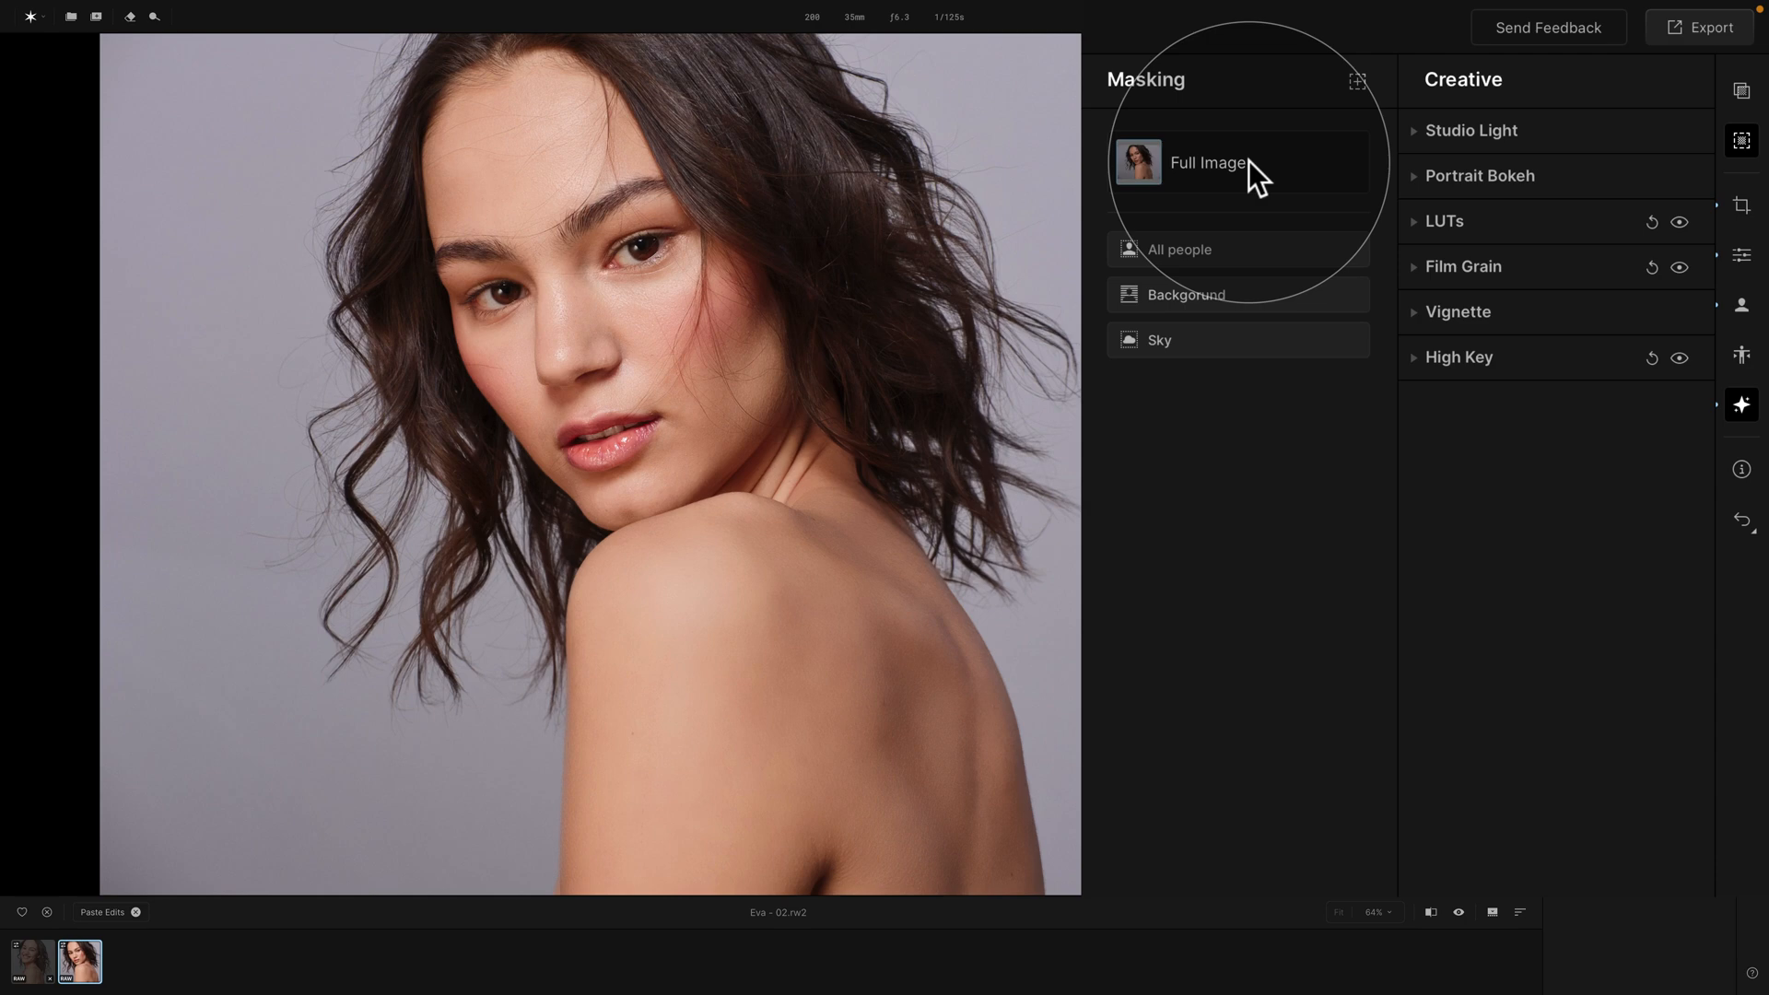
click(1246, 251)
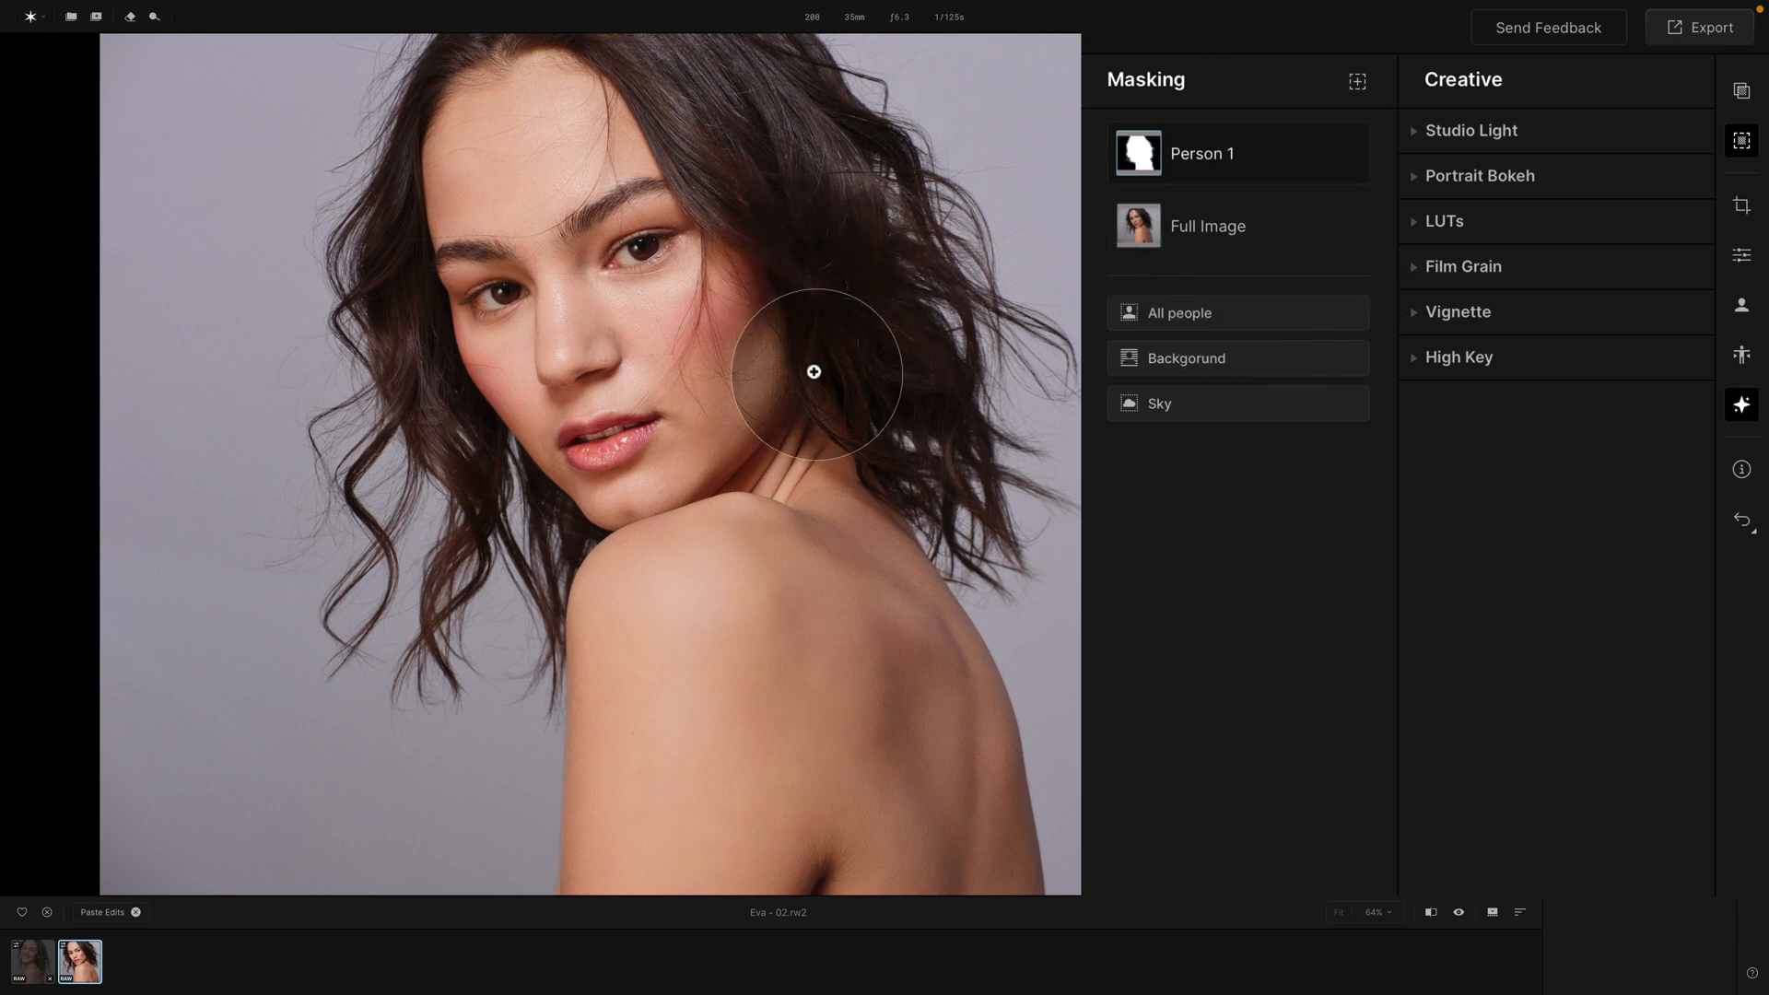
mouse_move(1142, 159)
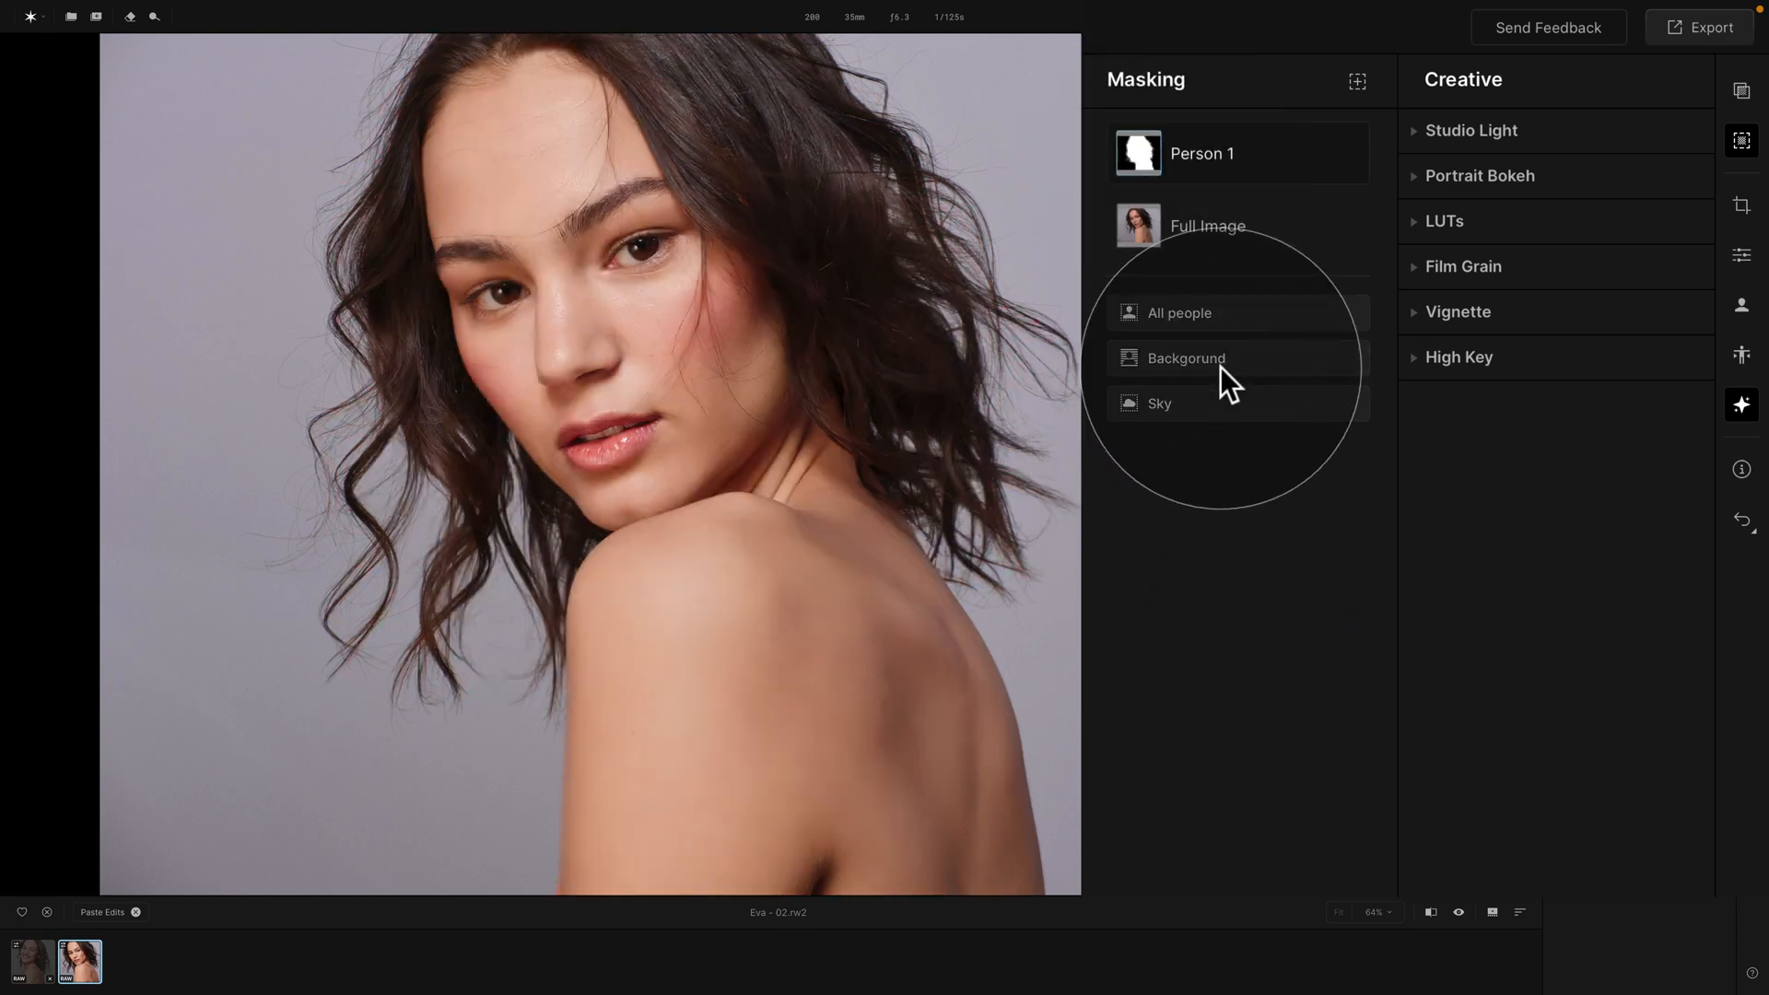
click(1219, 358)
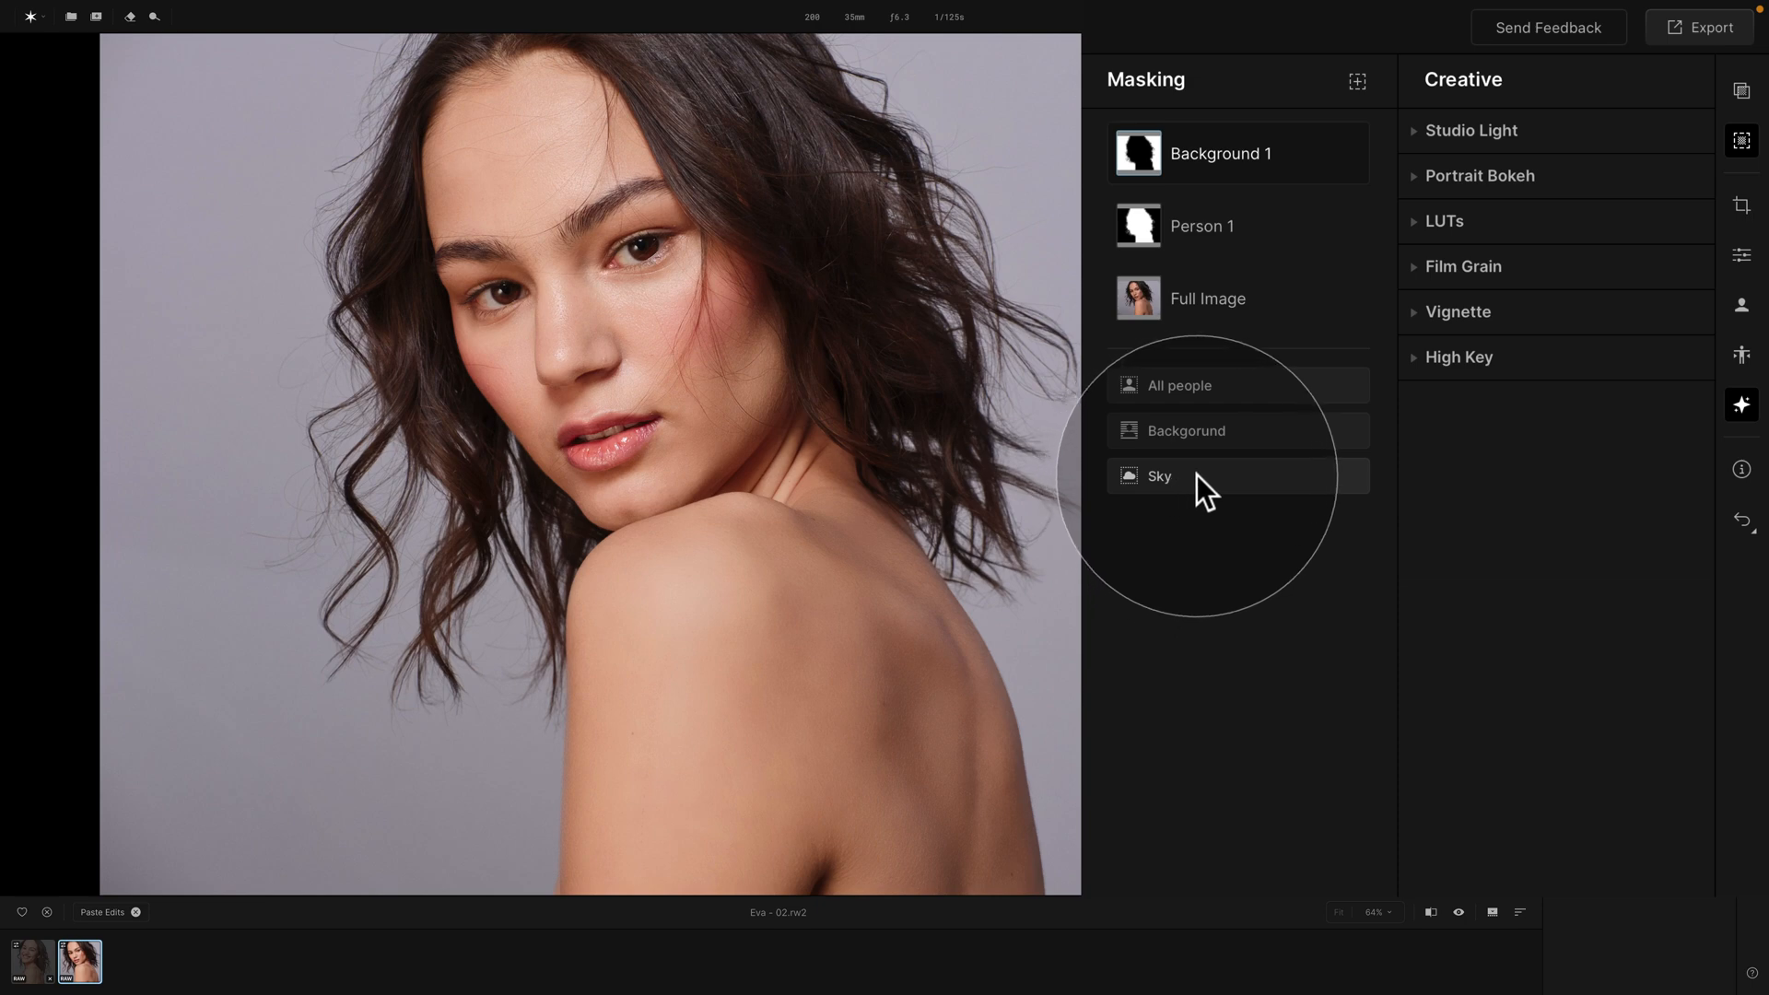
Paint a brush mask over the woman's hair at size 100, softness 100 and strength 100, and save it
click(1358, 83)
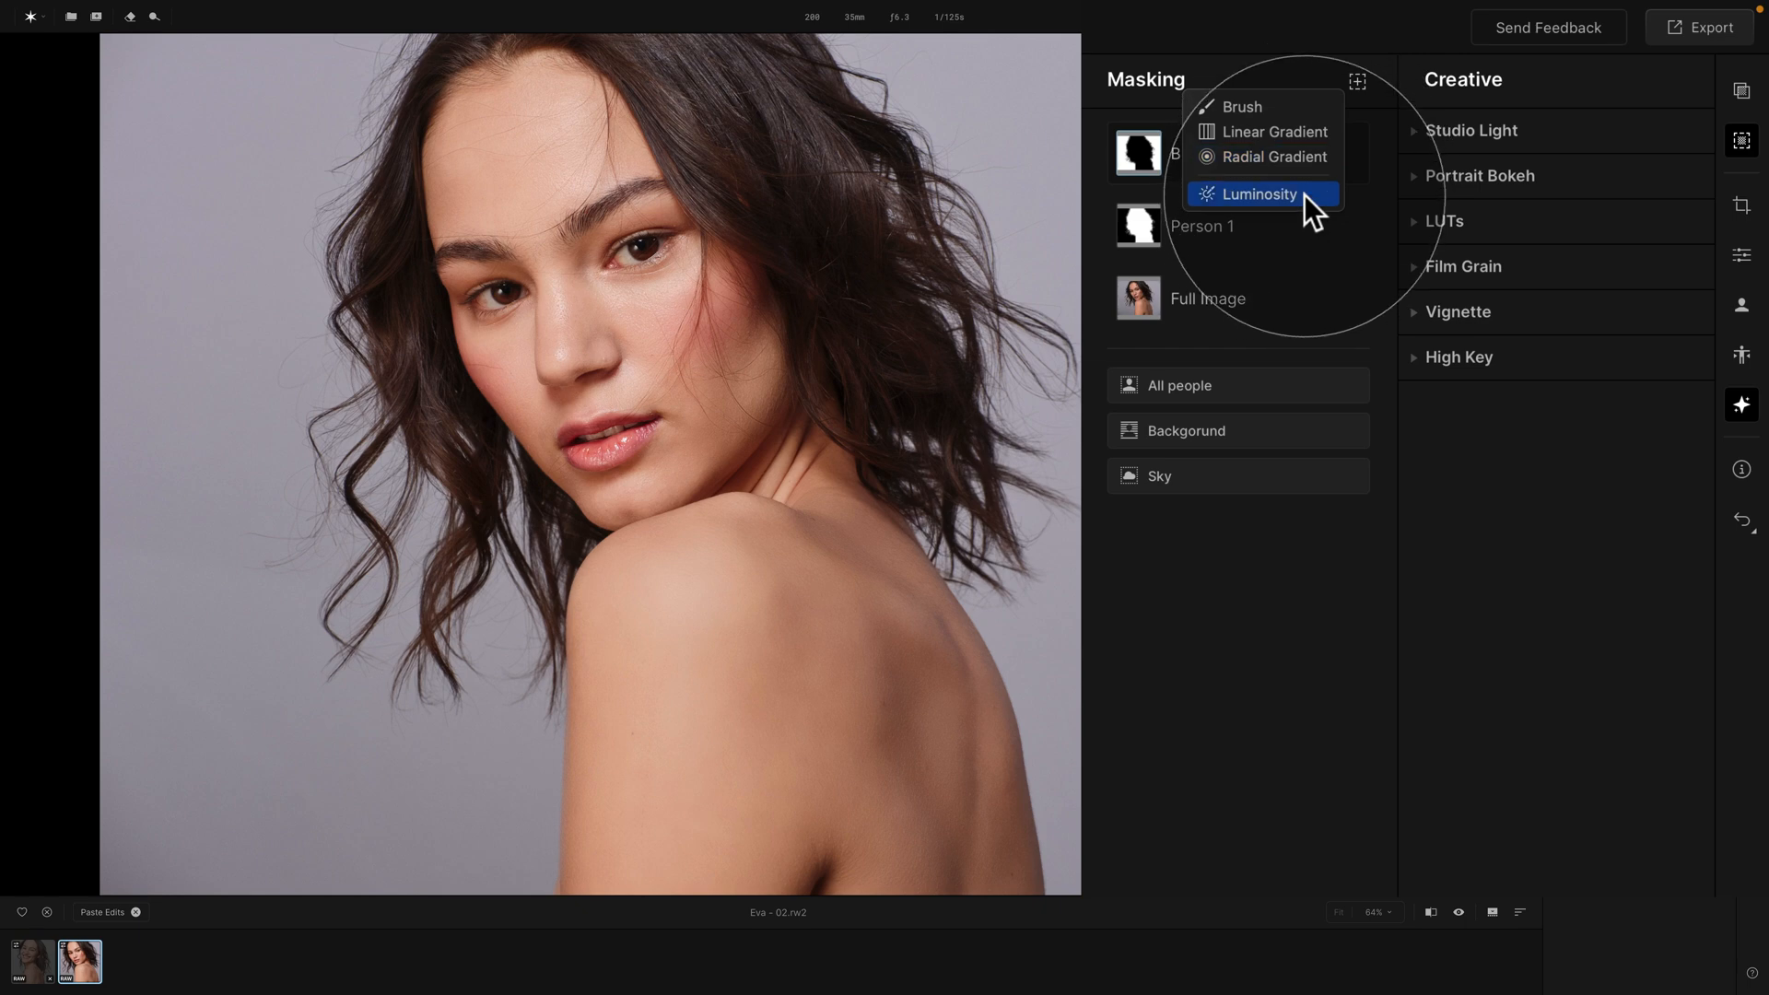
click(1269, 109)
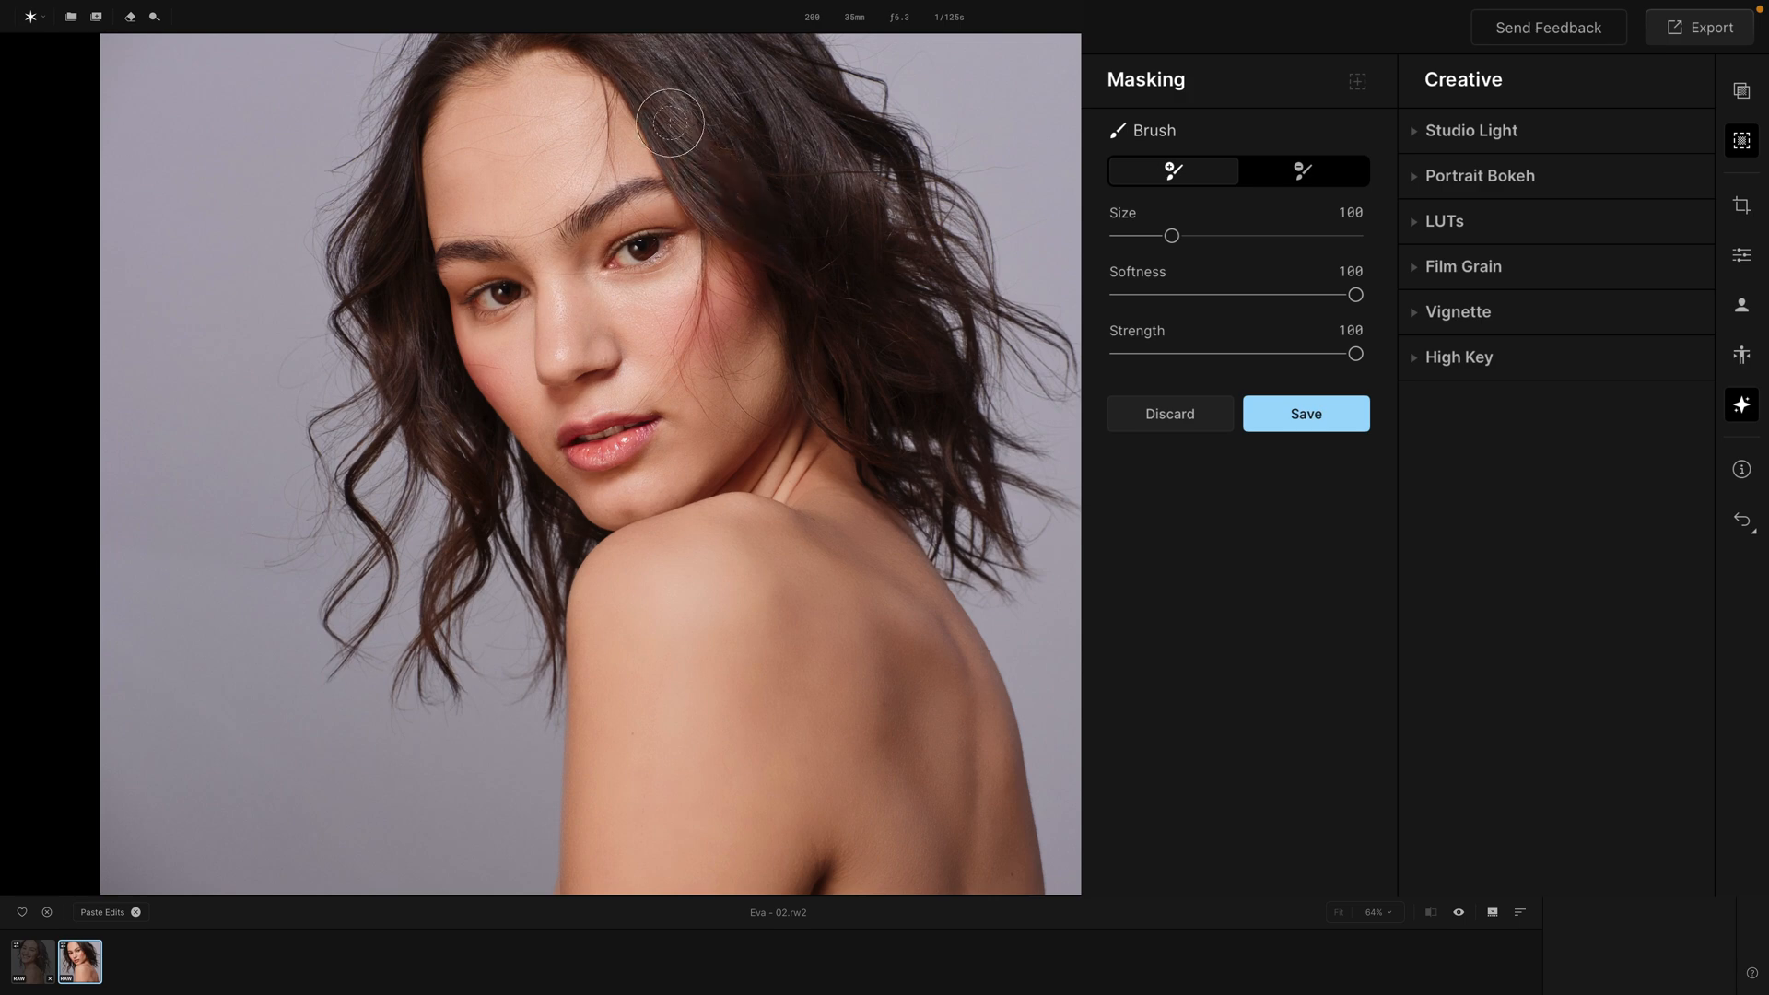
mouse_move(670, 122)
mouse_down()
mouse_move(742, 57)
mouse_move(850, 148)
mouse_move(828, 97)
mouse_move(831, 195)
mouse_move(909, 392)
mouse_move(814, 256)
mouse_move(781, 240)
mouse_move(937, 449)
mouse_move(899, 185)
mouse_move(937, 315)
mouse_move(548, 49)
mouse_move(451, 65)
mouse_move(391, 167)
mouse_move(397, 320)
mouse_move(390, 222)
mouse_move(416, 384)
mouse_move(462, 474)
mouse_move(431, 375)
mouse_move(475, 440)
mouse_up()
click(1297, 417)
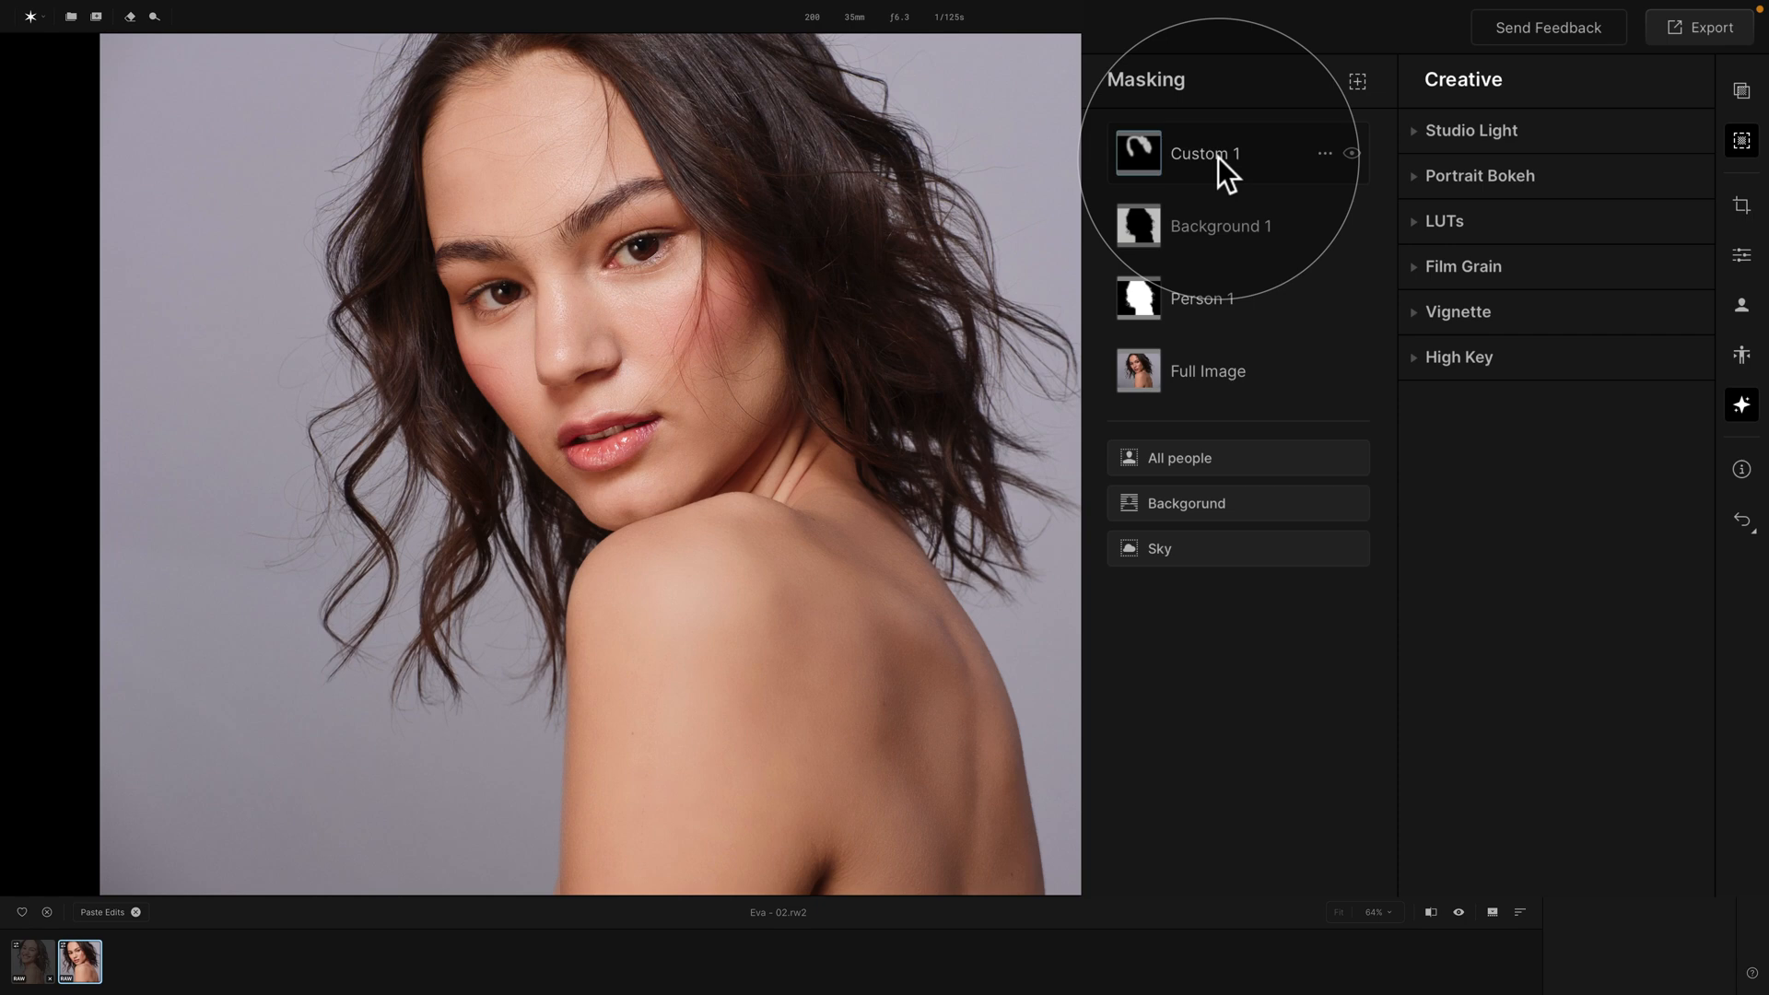
Rename the custom brush mask as Hair
click(1322, 155)
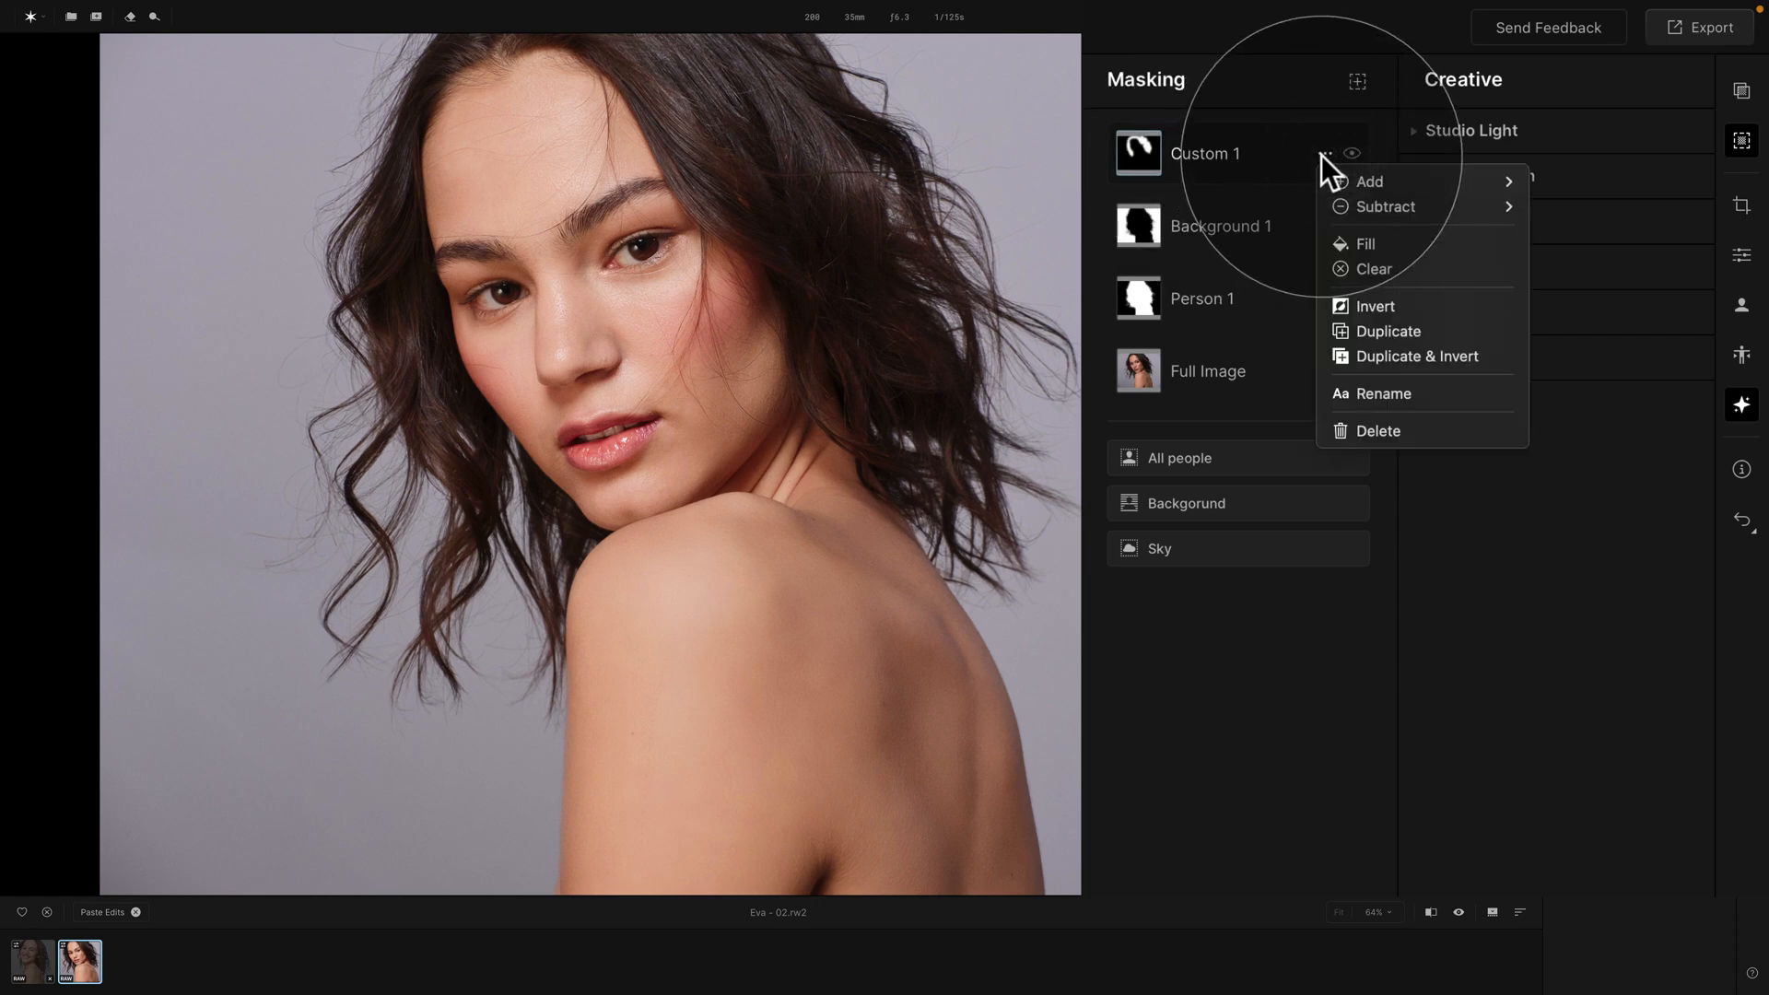
mouse_move(1363, 186)
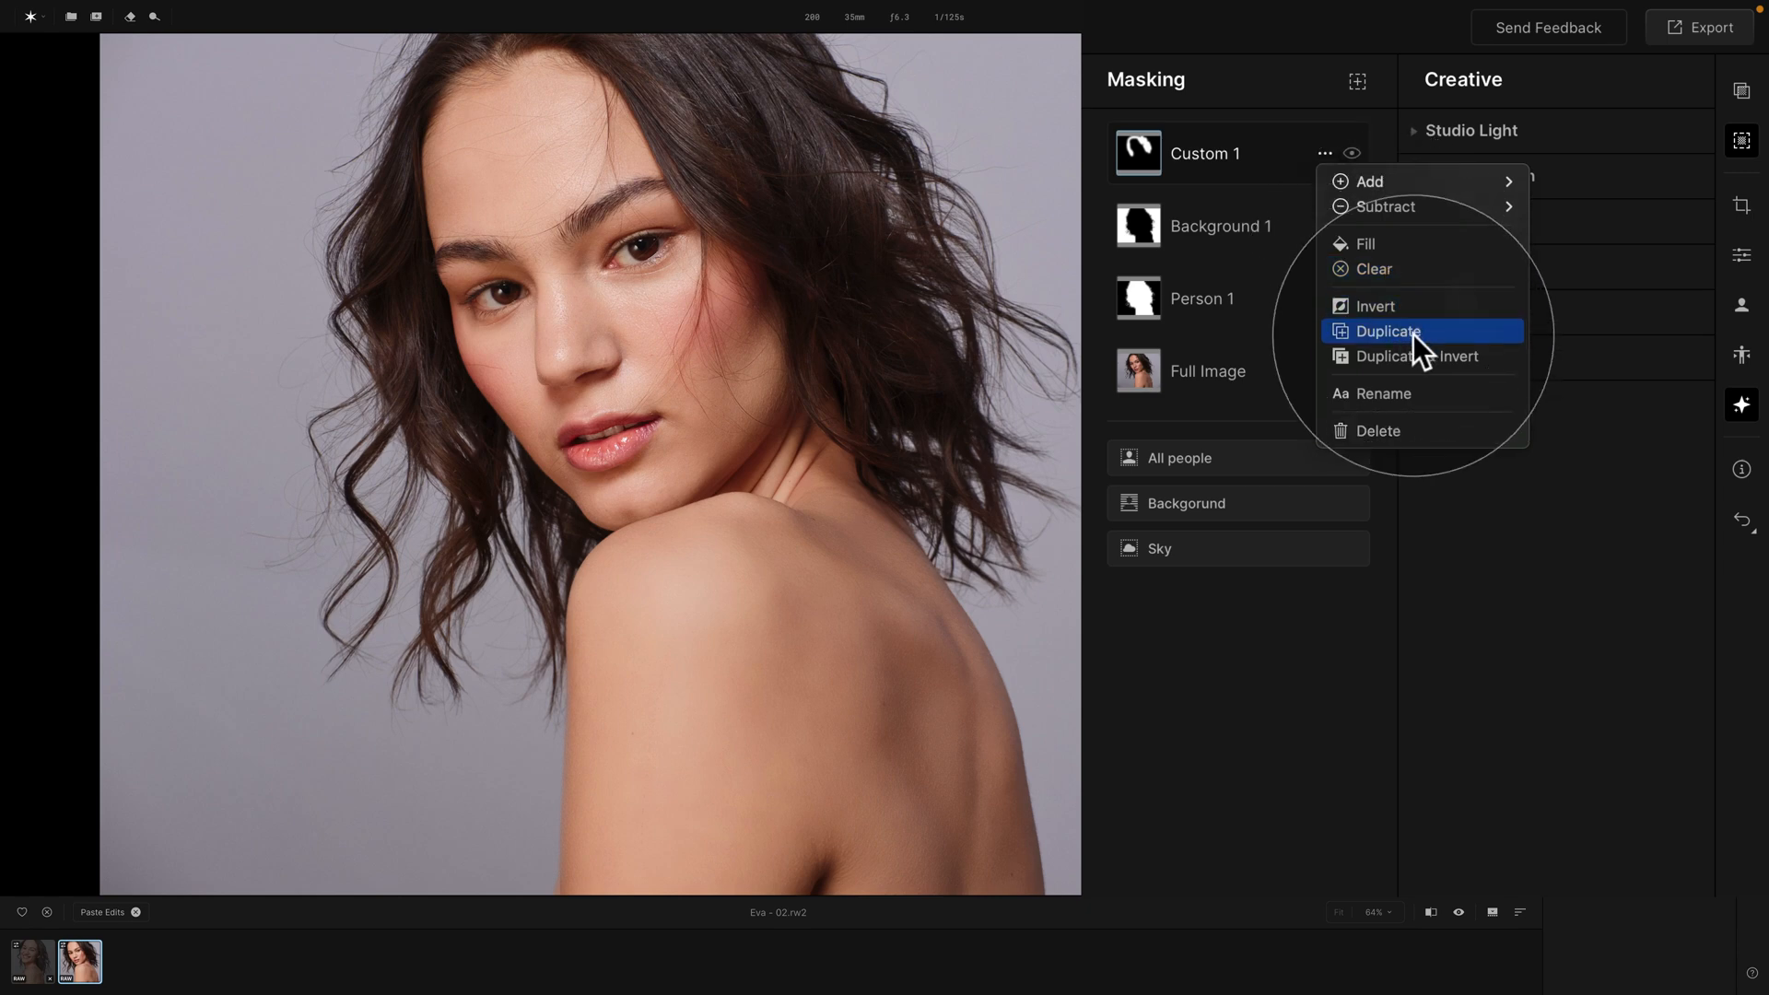
click(1412, 394)
double_click(1233, 152)
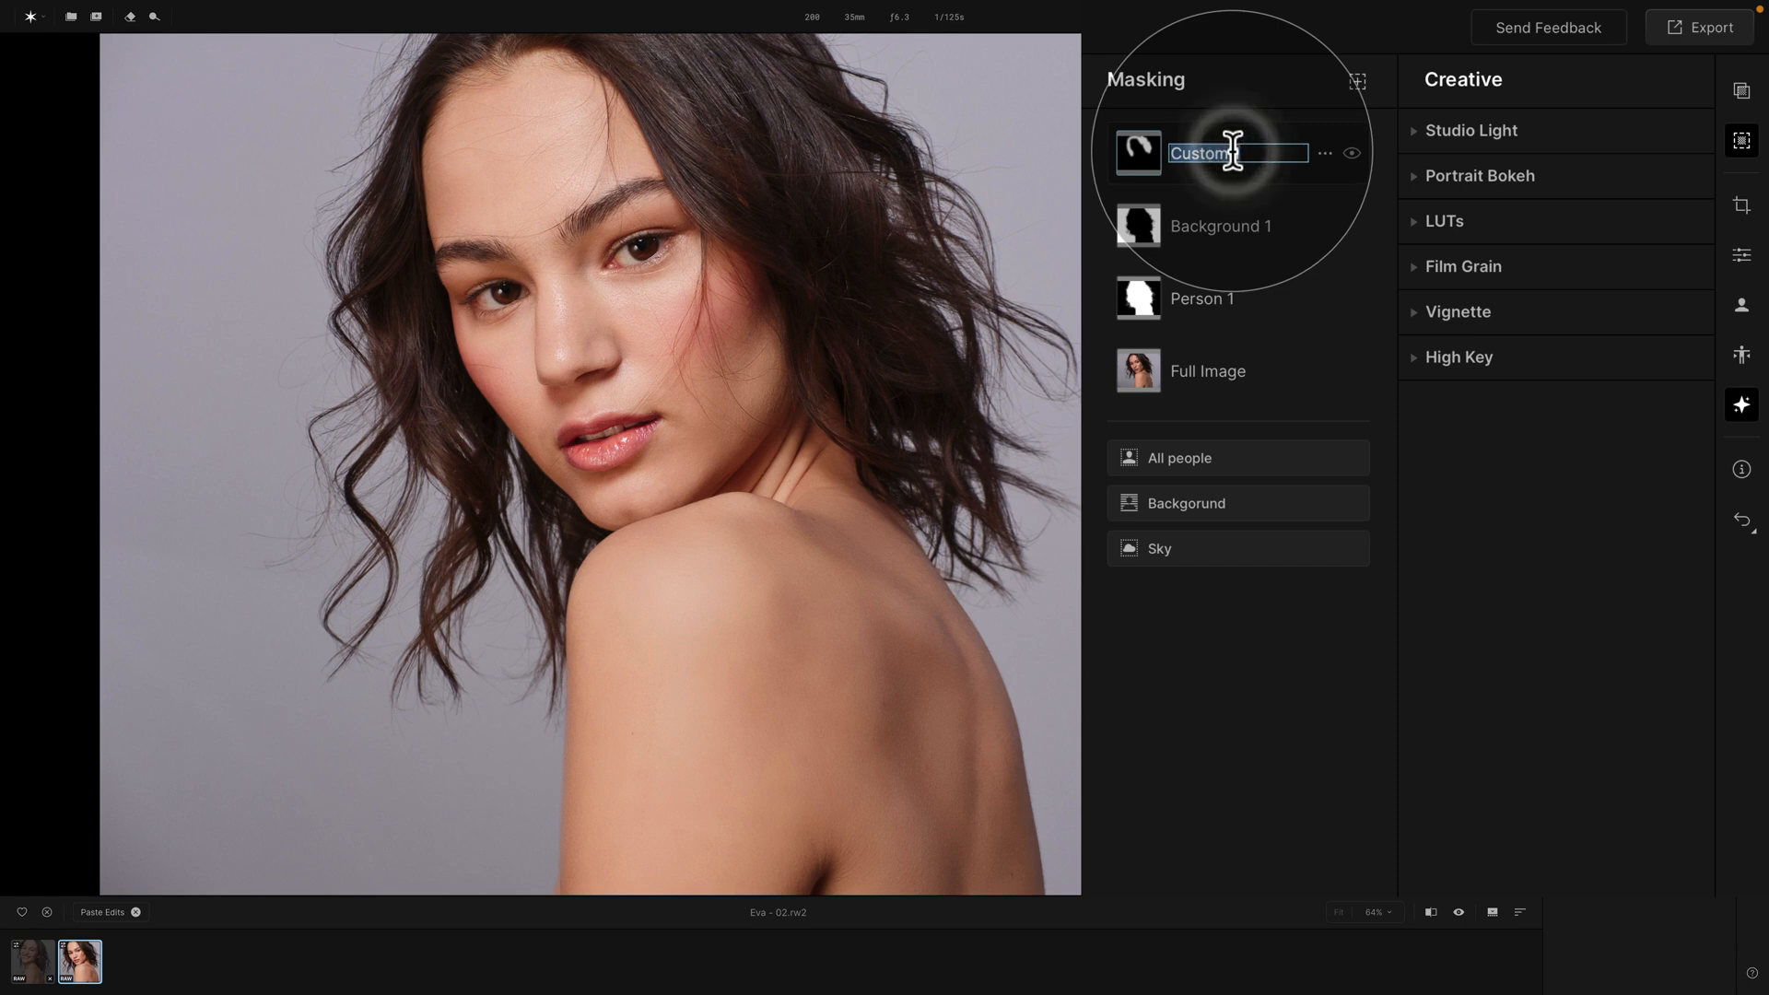
text(Hair)
key(Return)
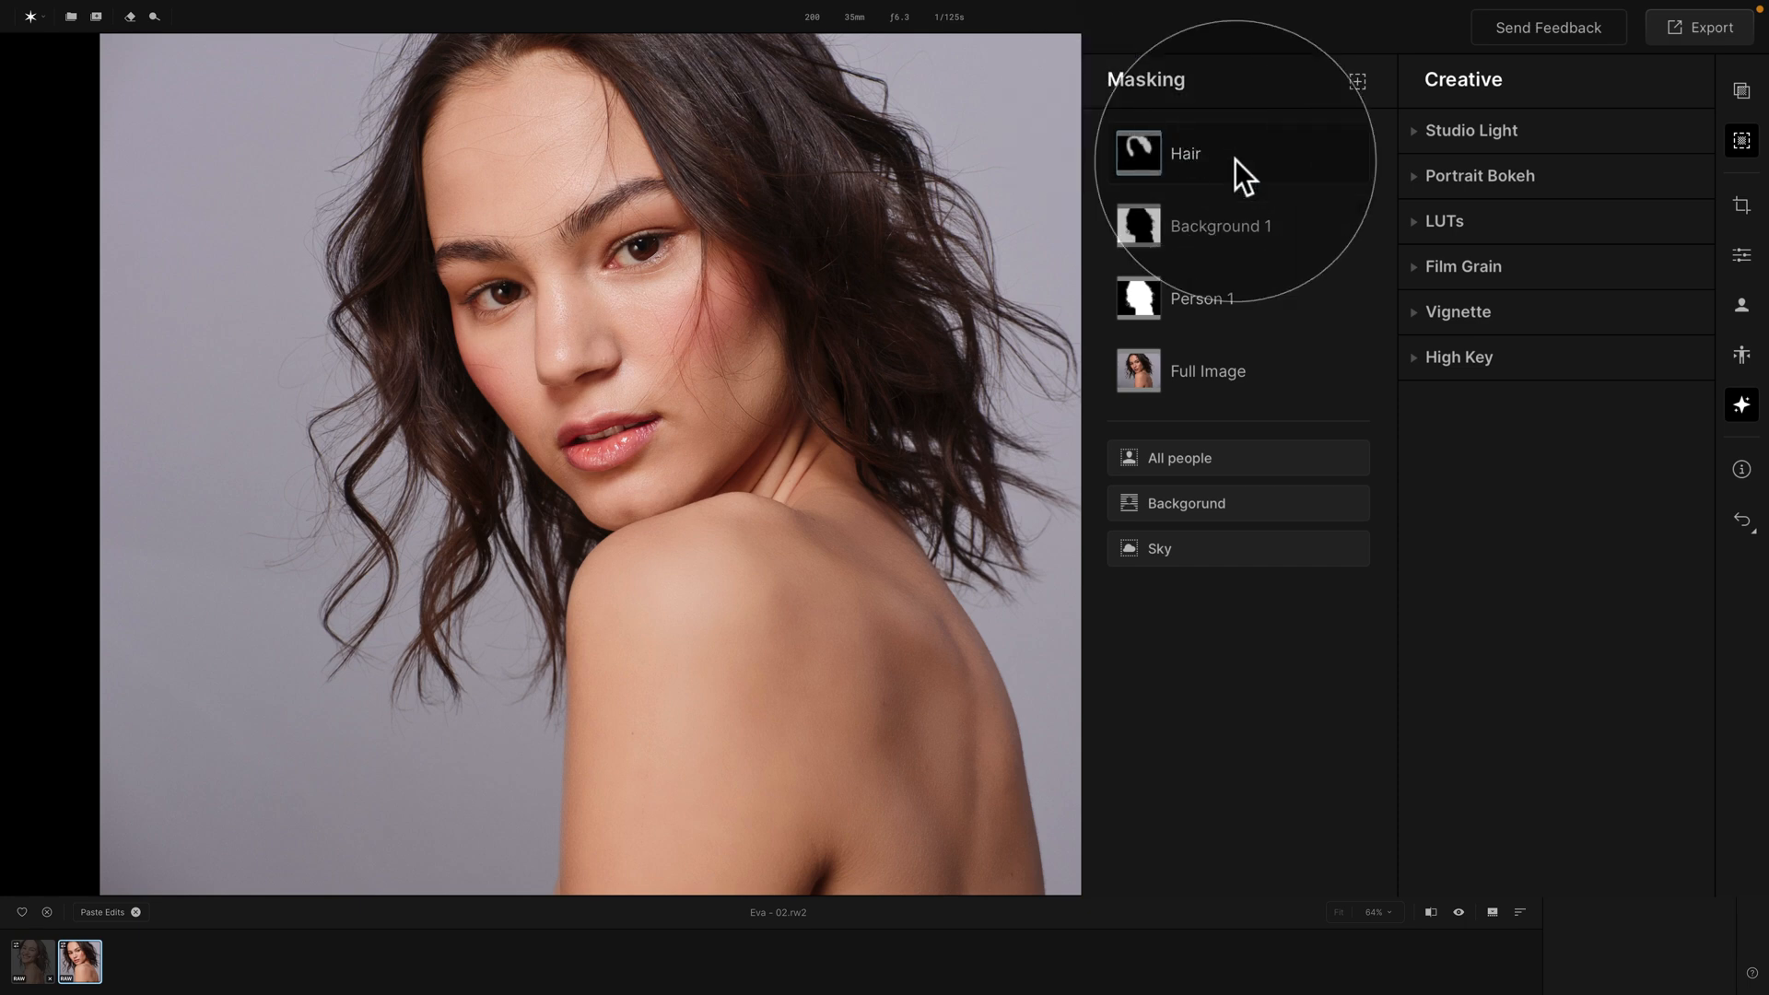
click(1323, 153)
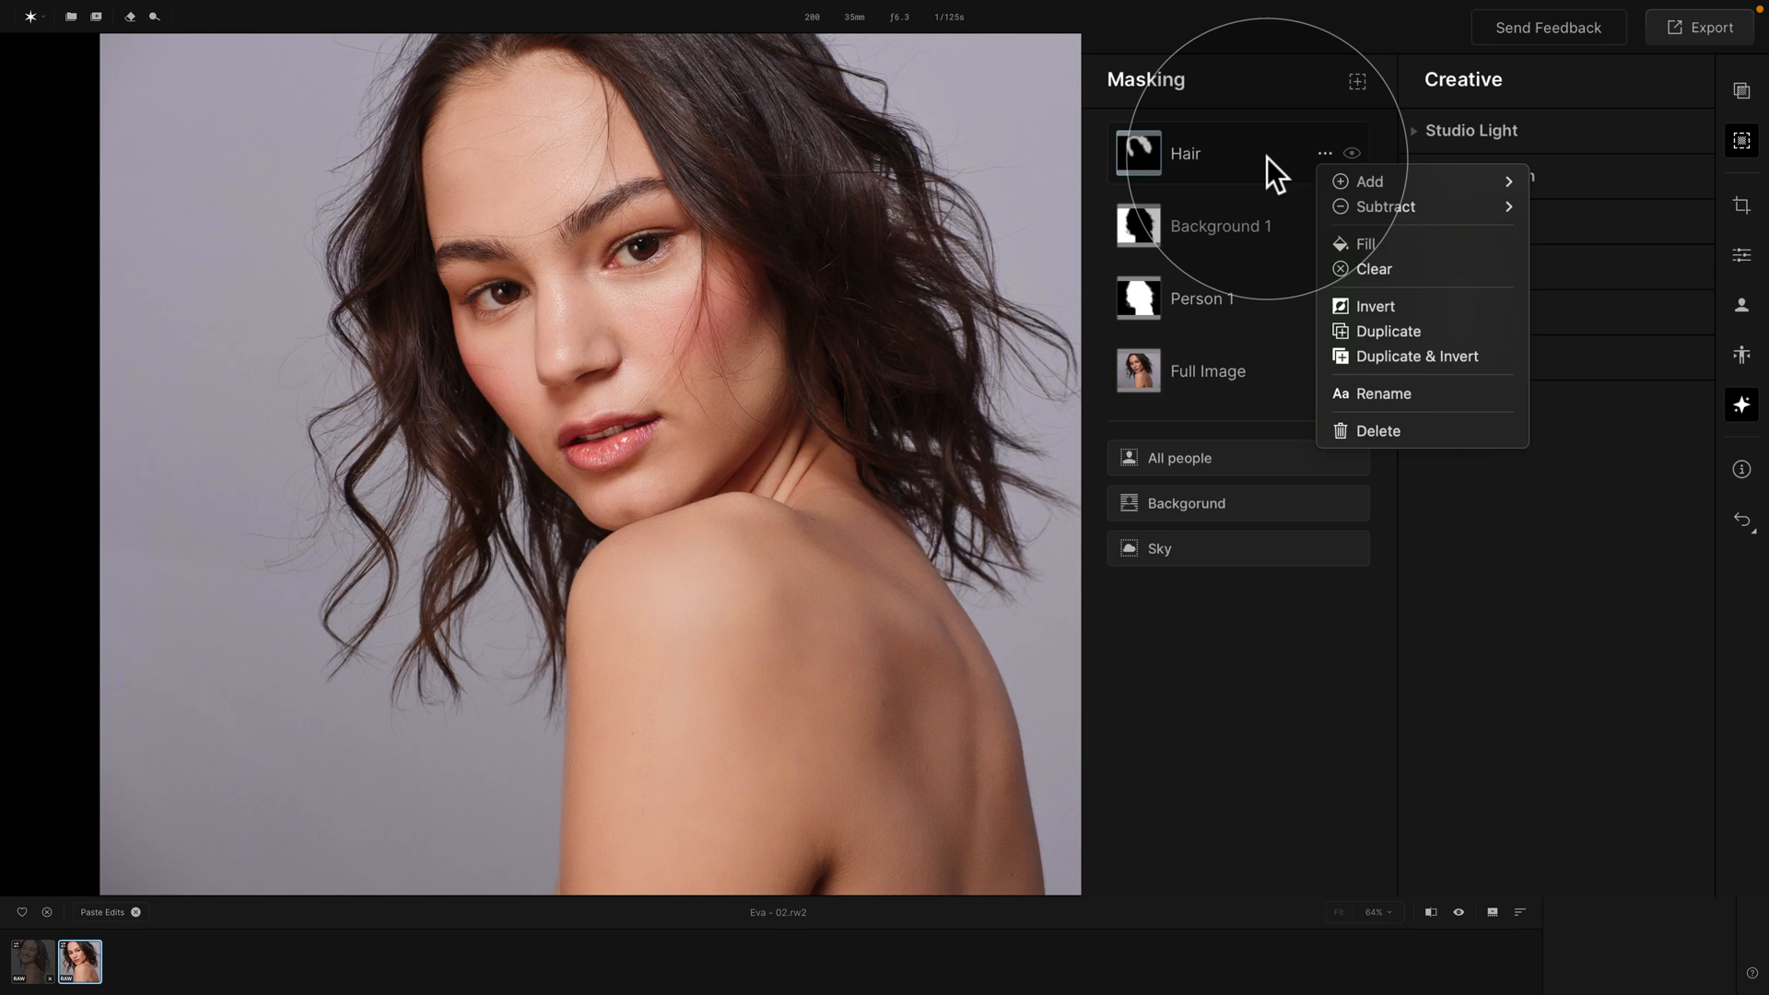
click(1267, 157)
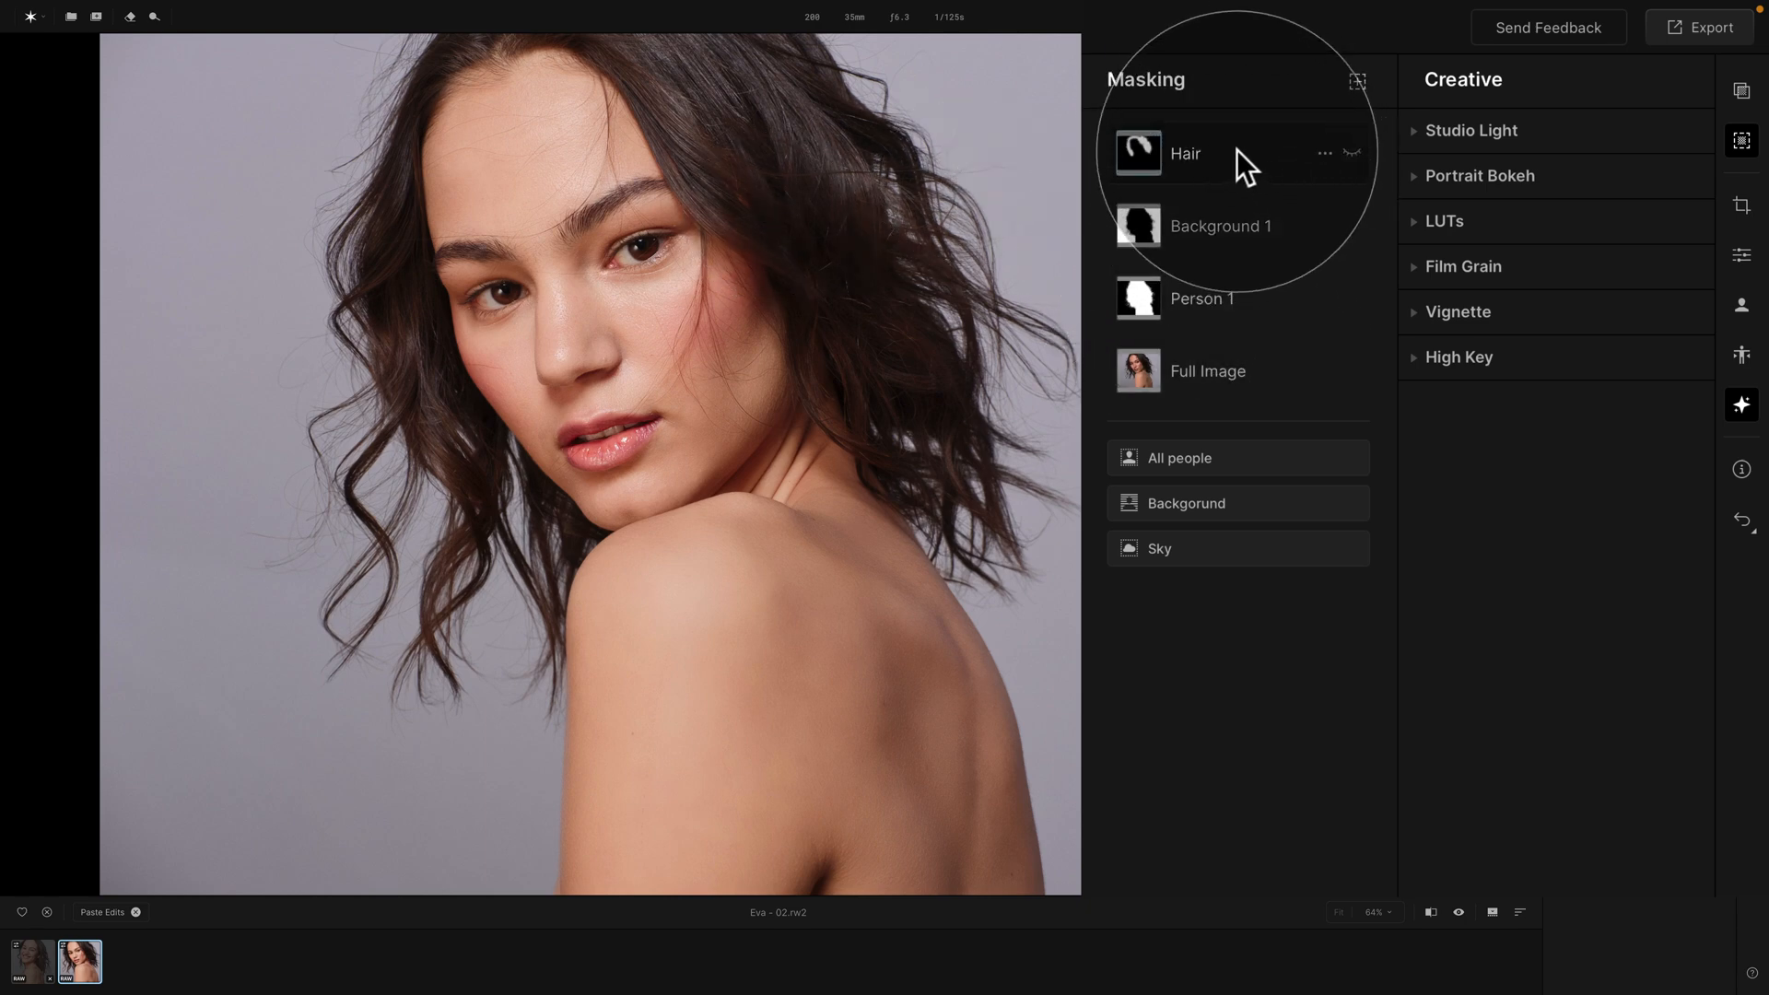
Set the Develop exposure of the Hair mask to -1.92 and return to the full image
click(1740, 258)
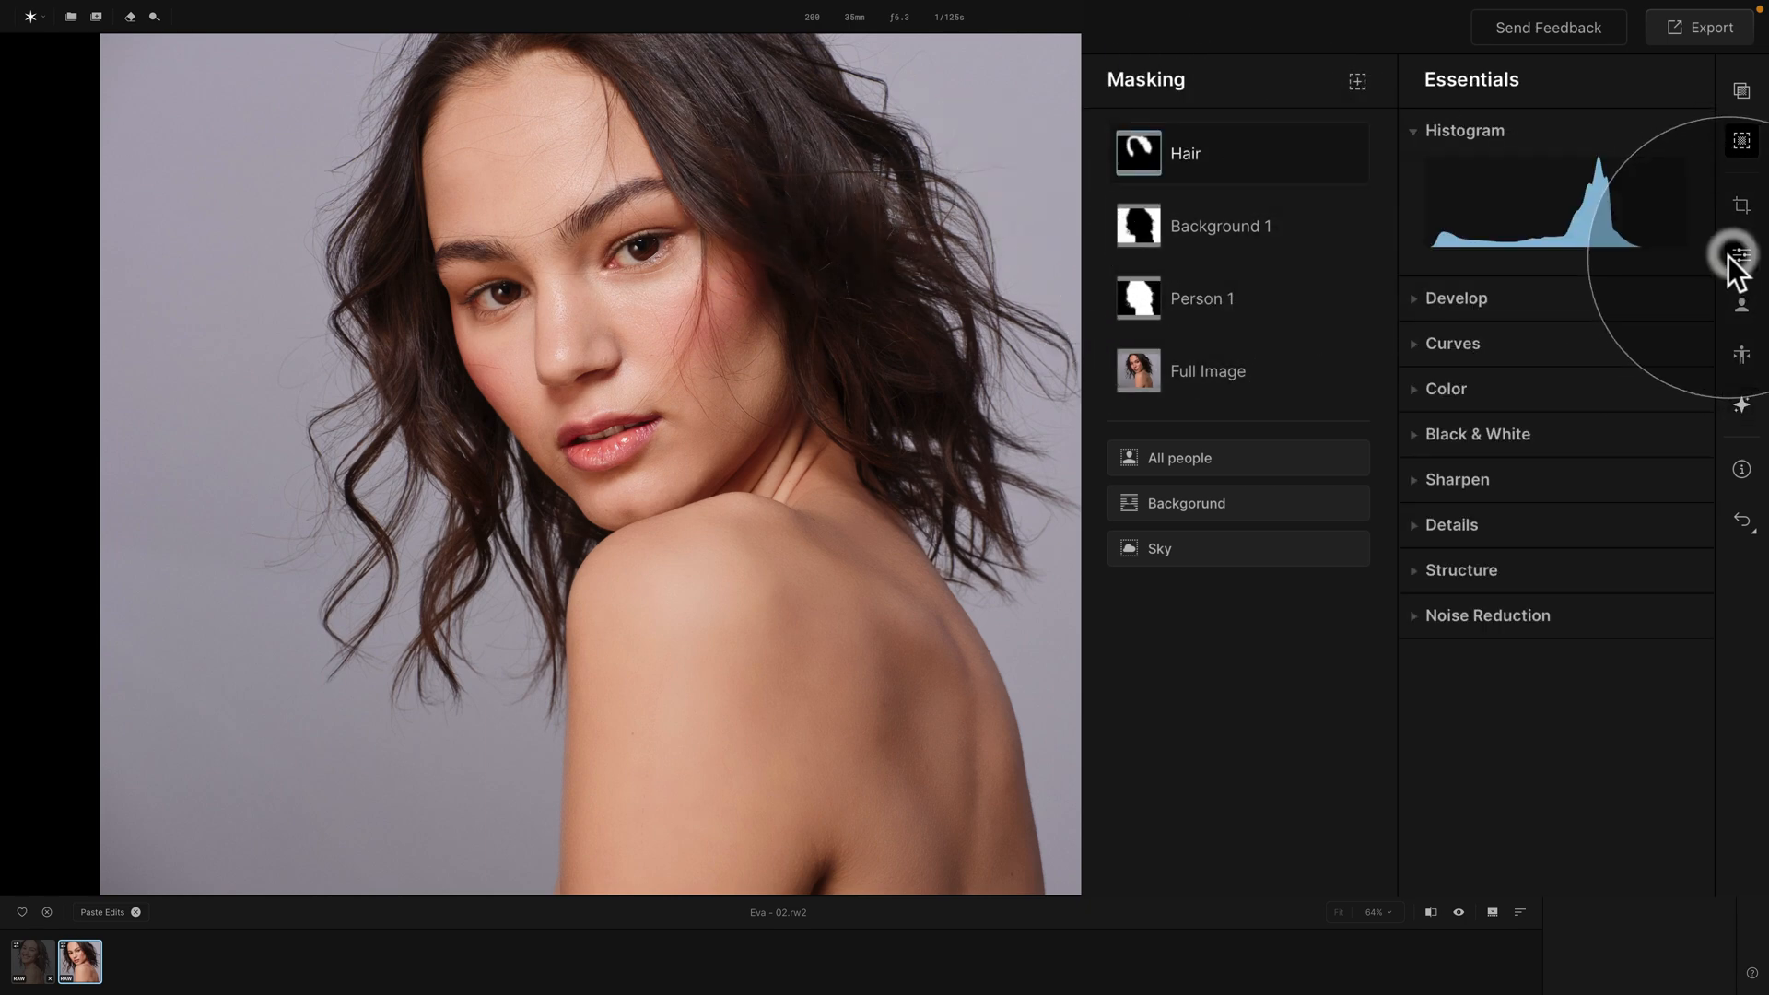
click(1751, 407)
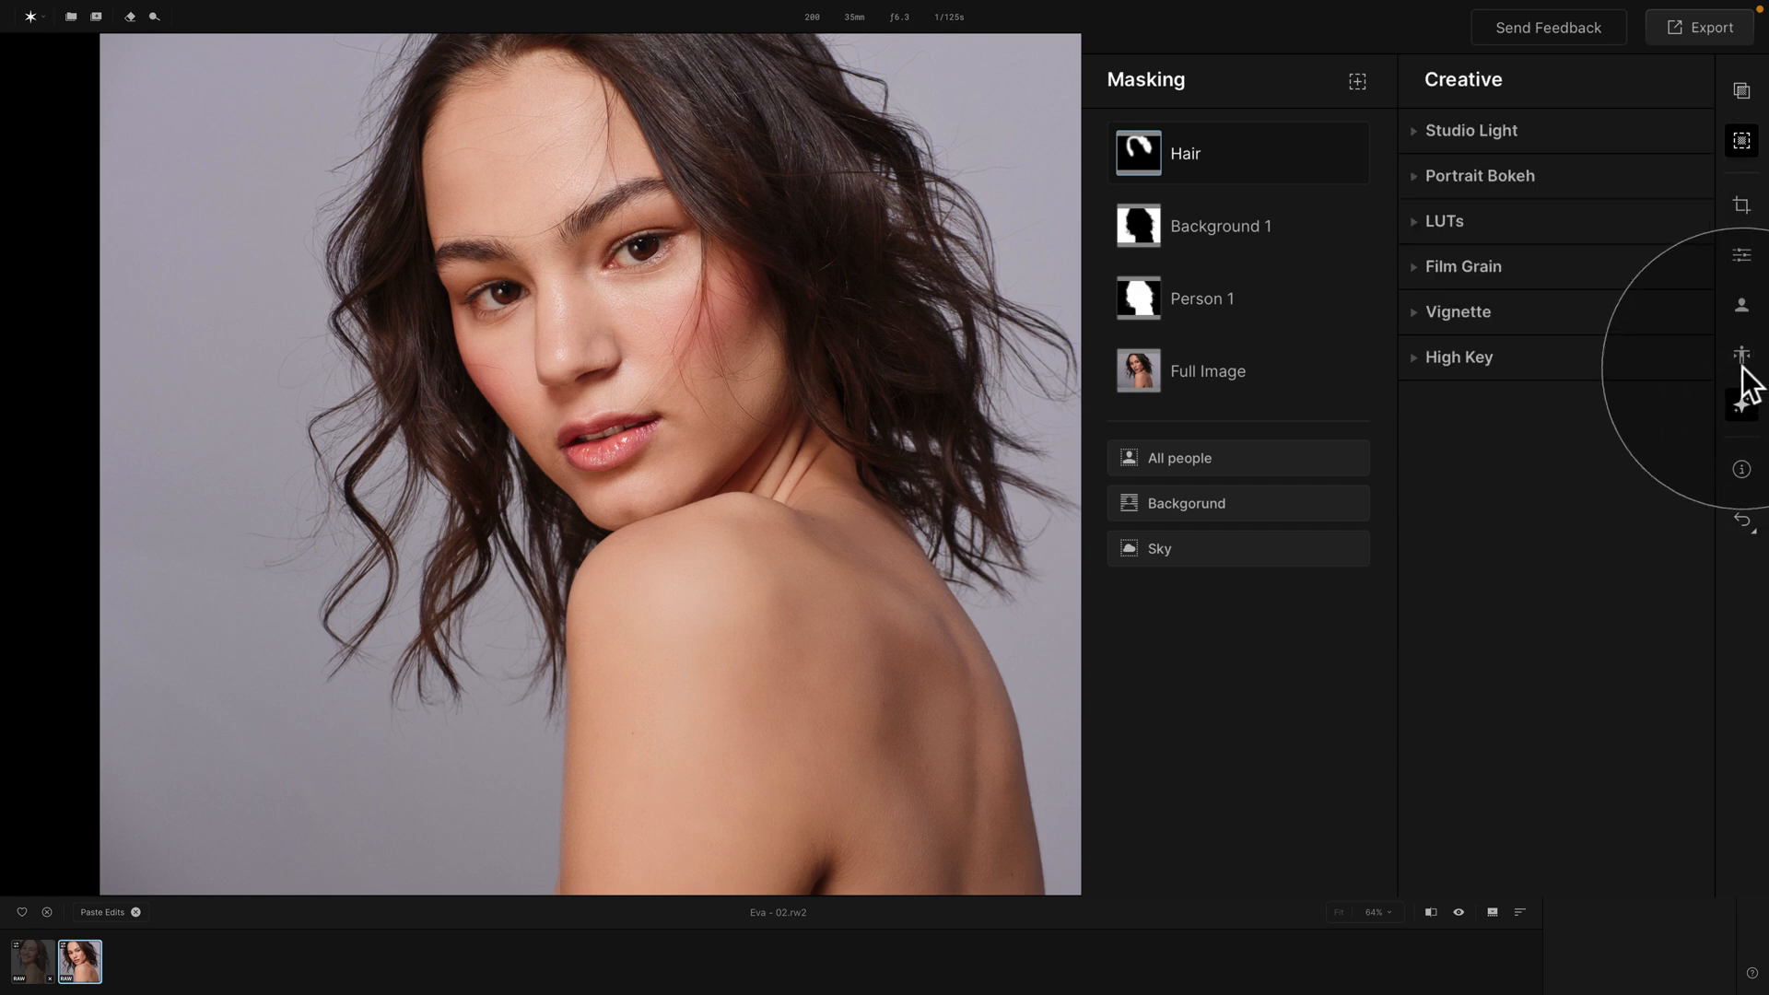
click(1742, 307)
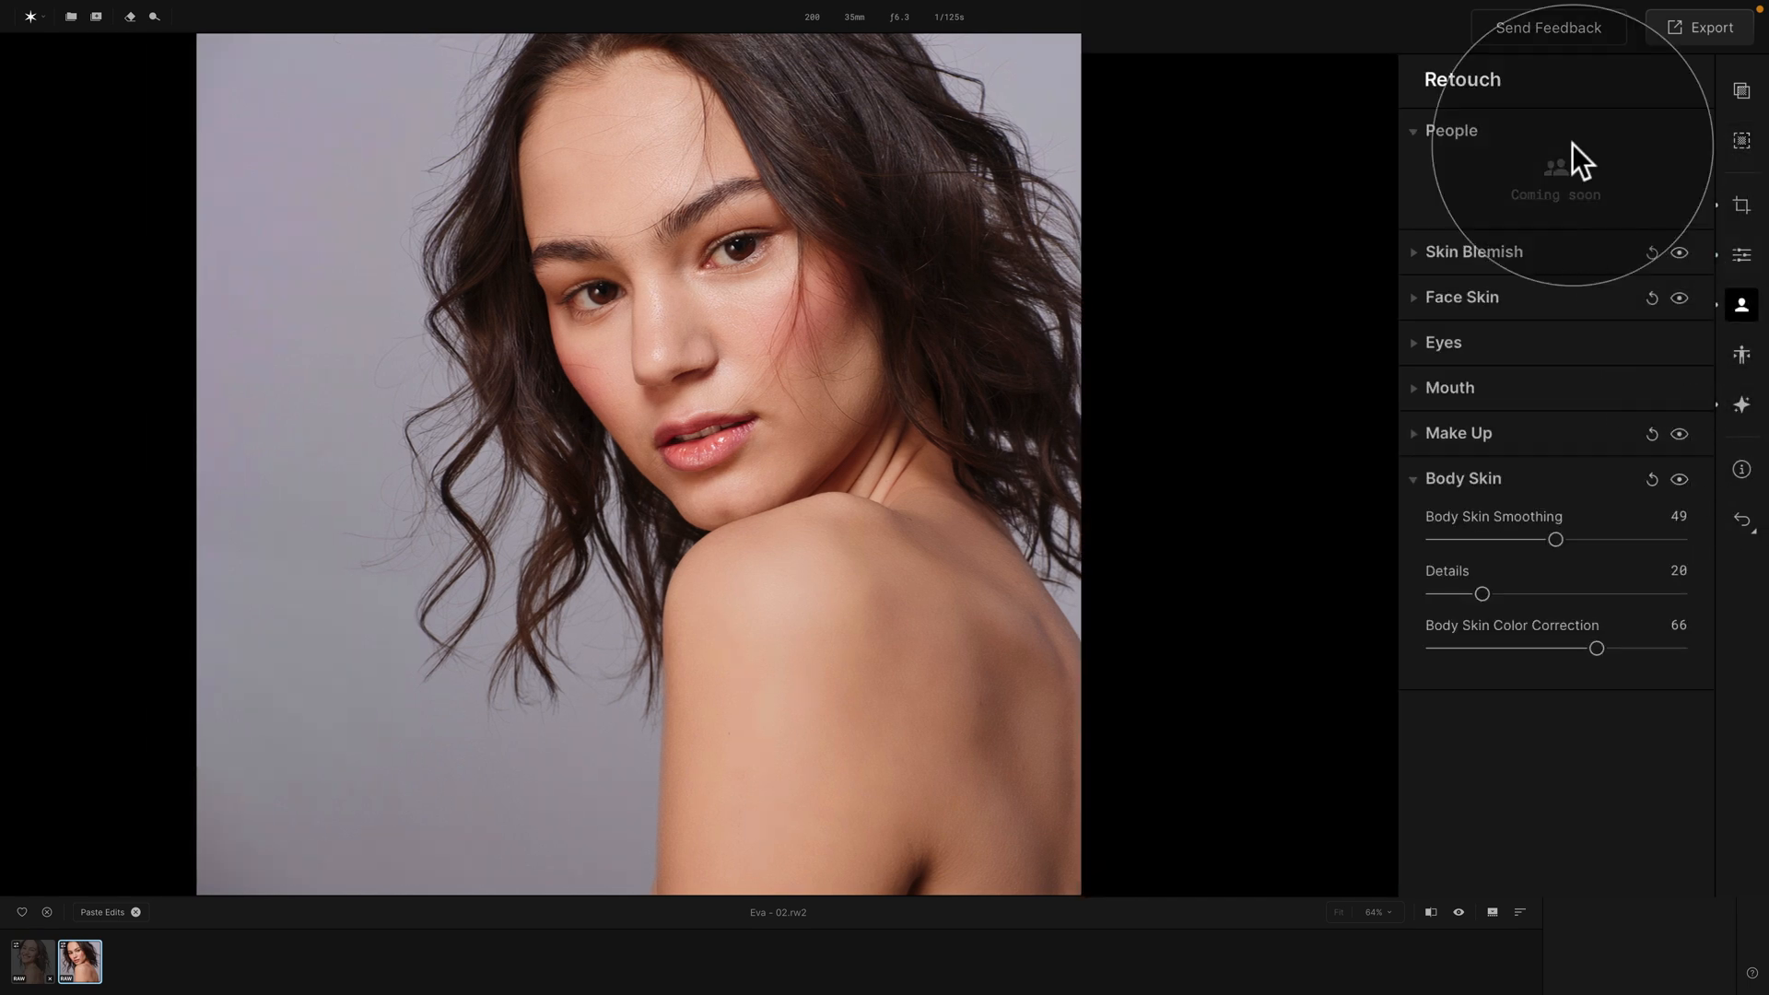
click(1742, 262)
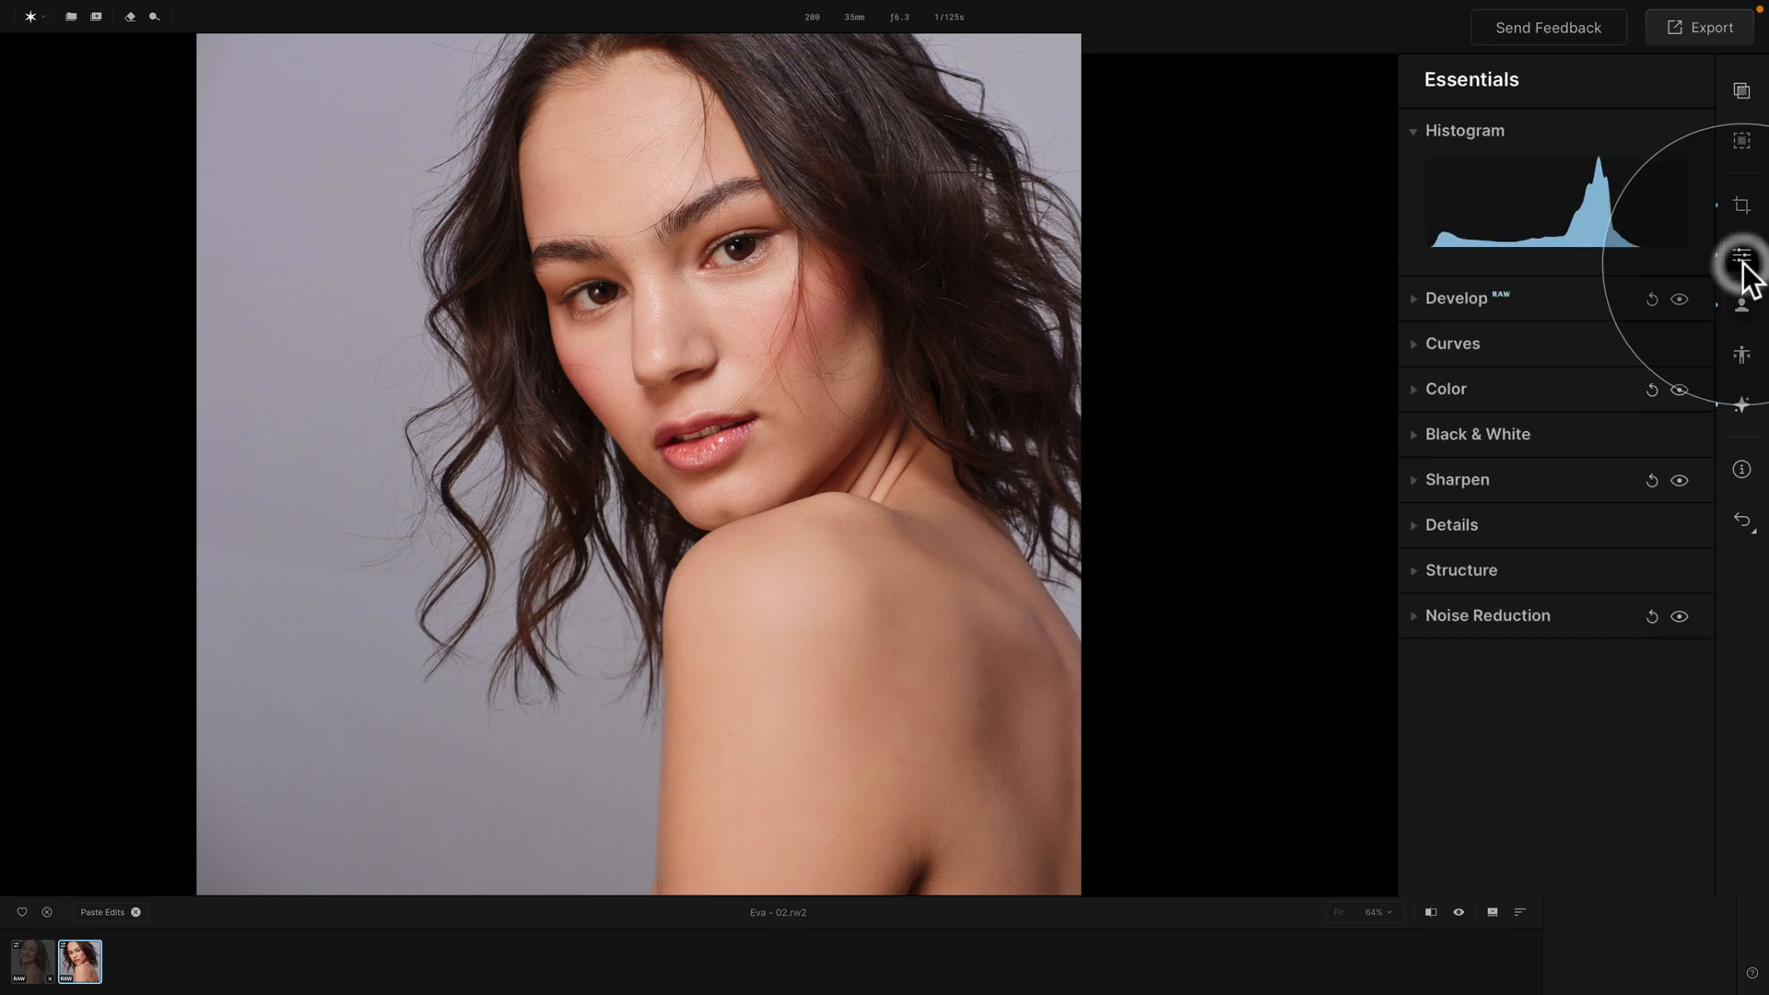
click(1740, 142)
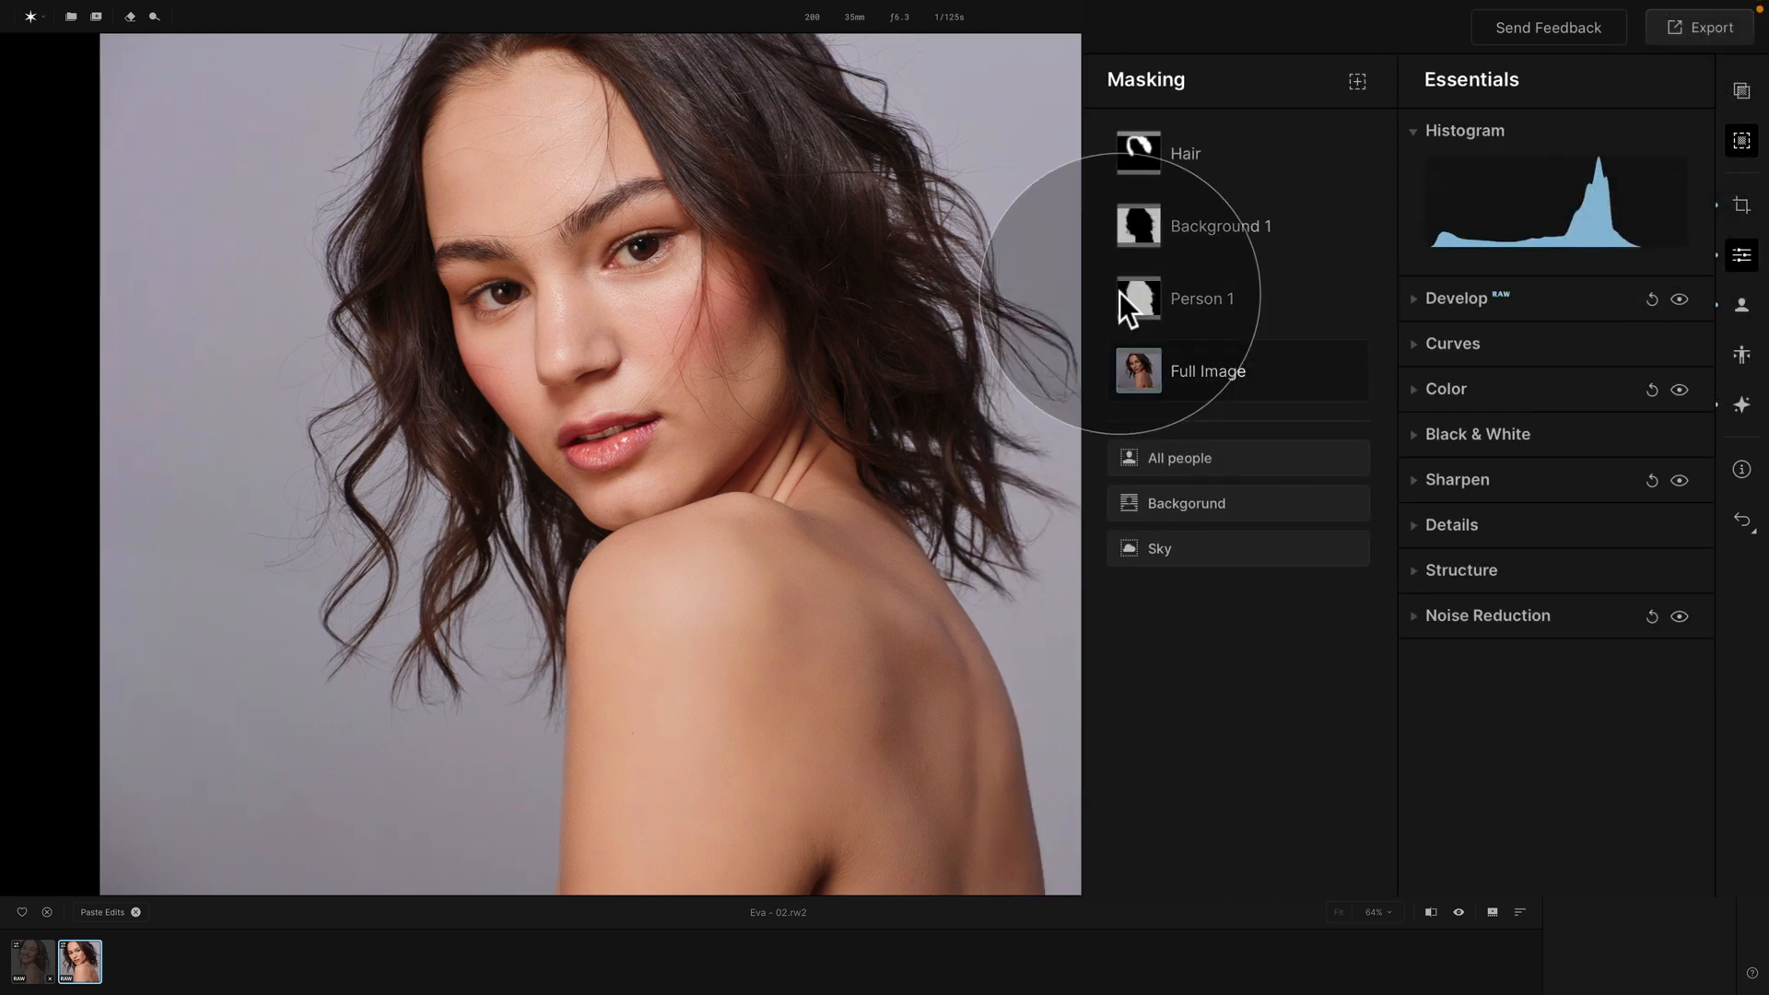
click(1218, 155)
click(1411, 298)
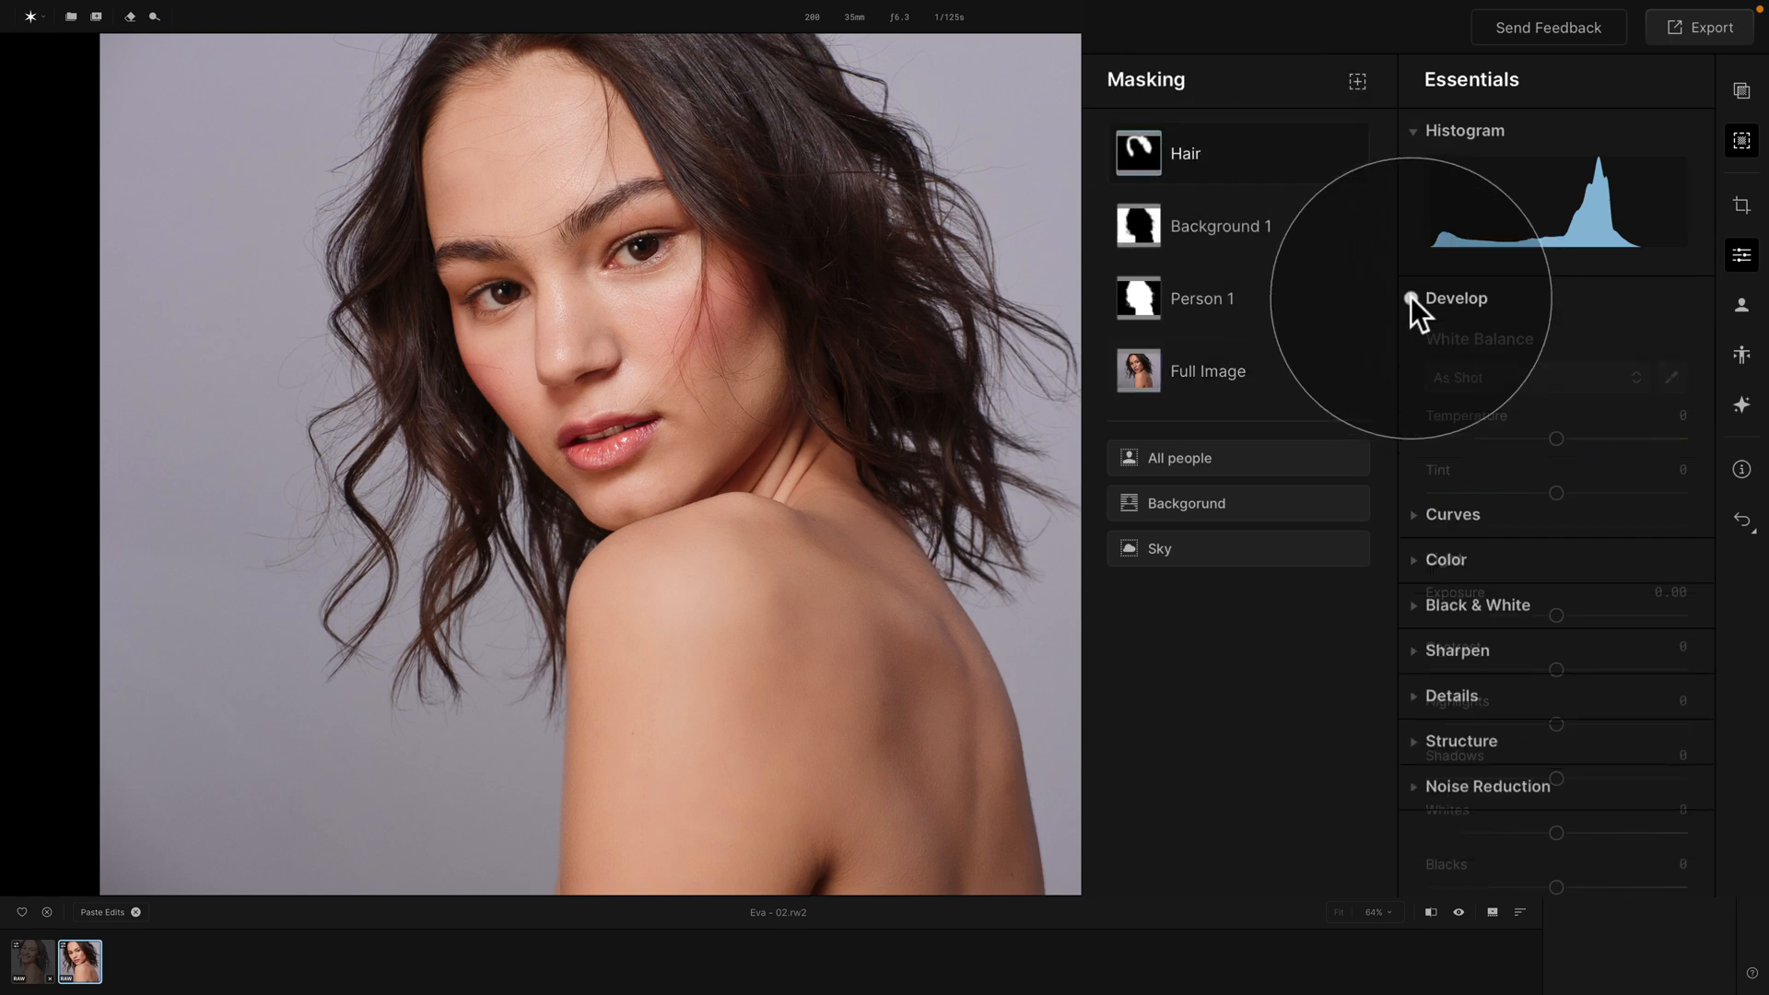
drag(1551, 612, 1516, 611)
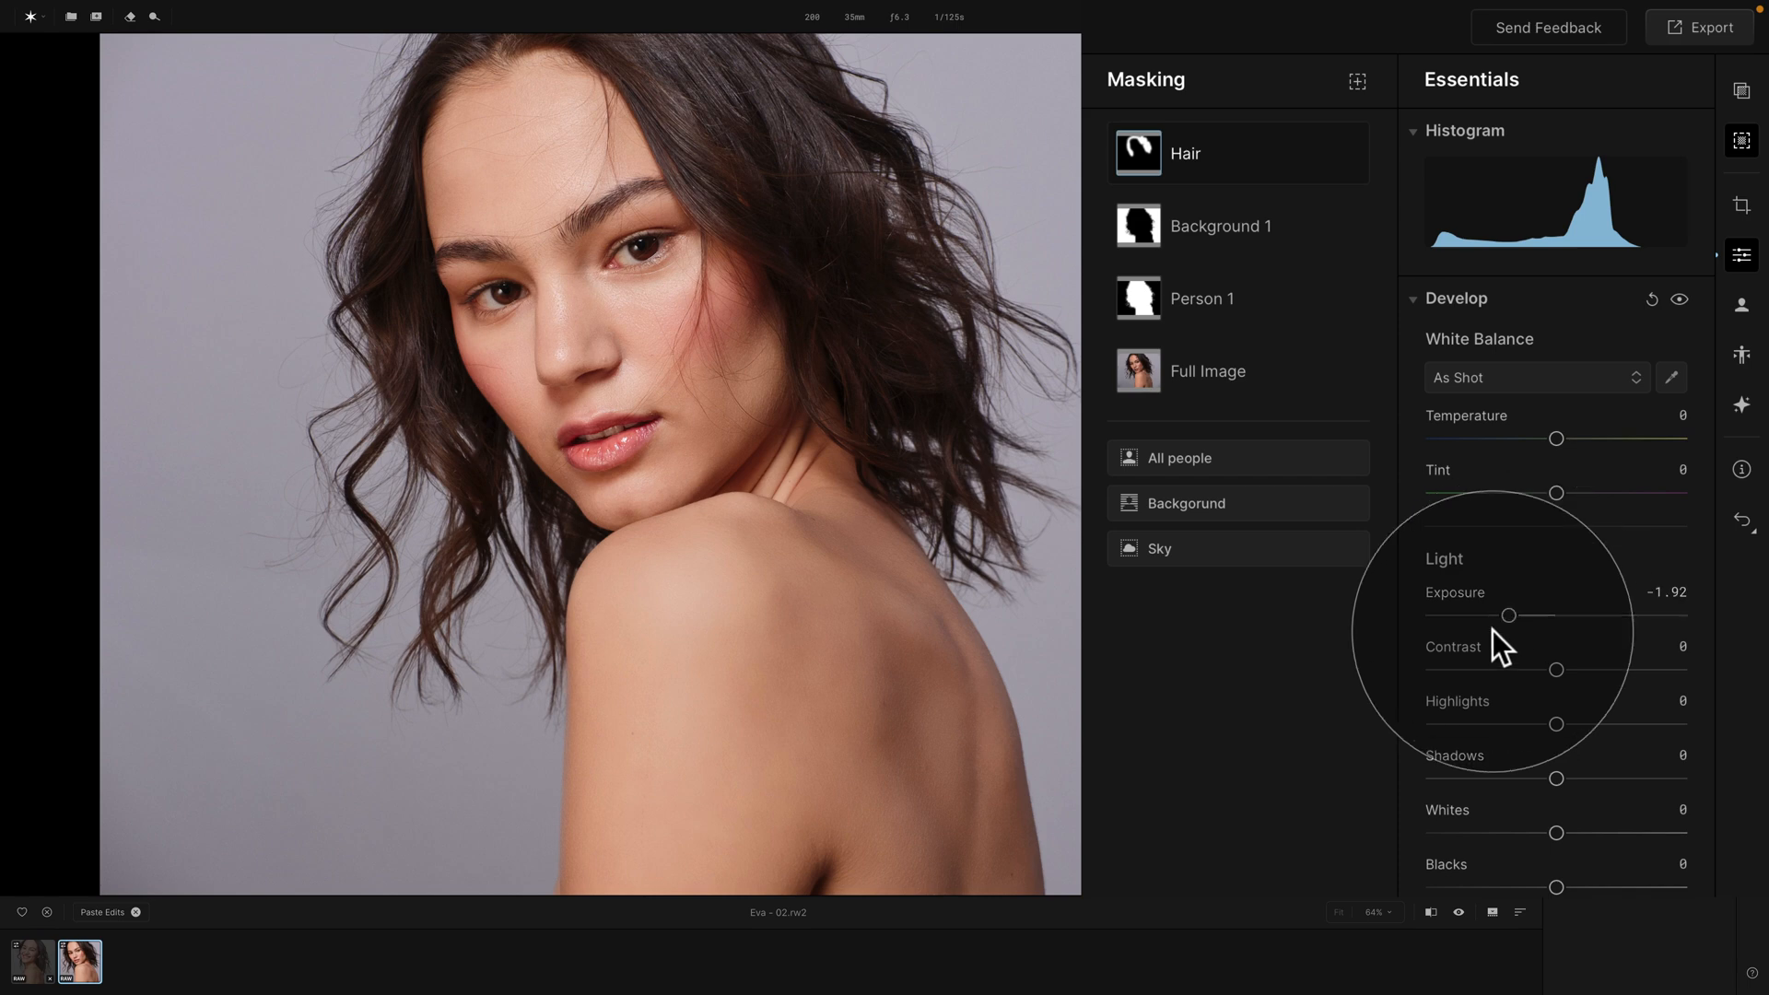
click(1229, 373)
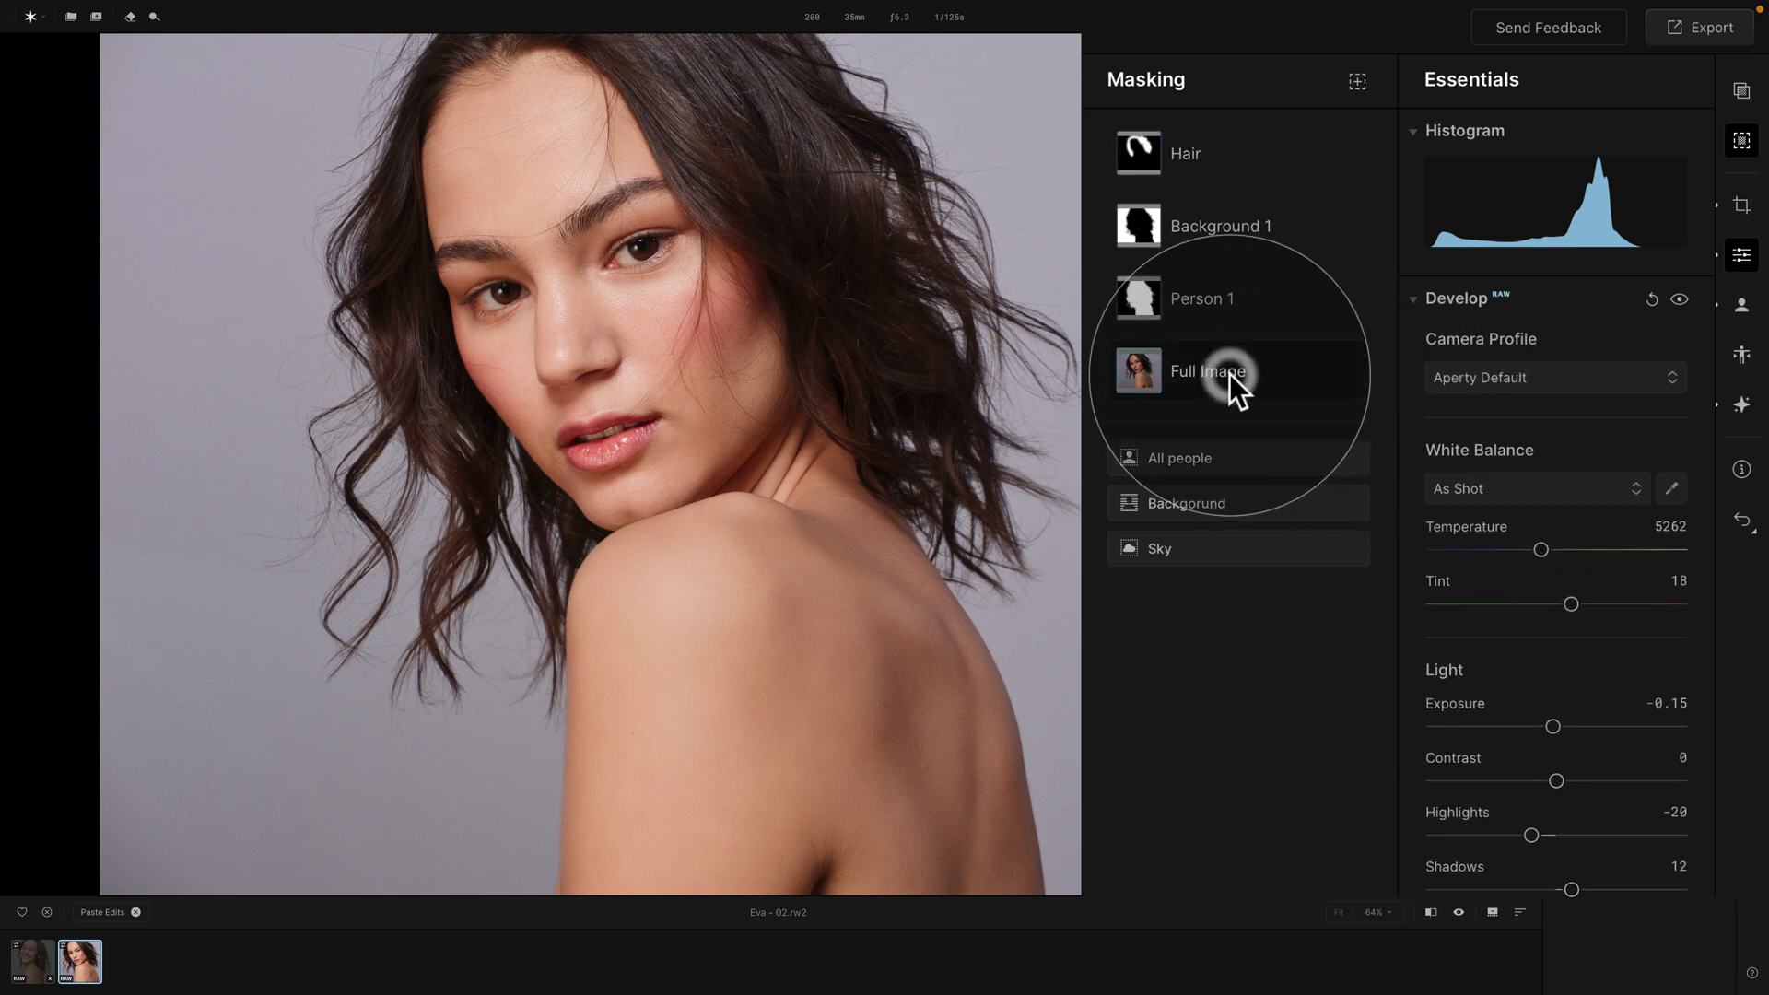
click(1739, 143)
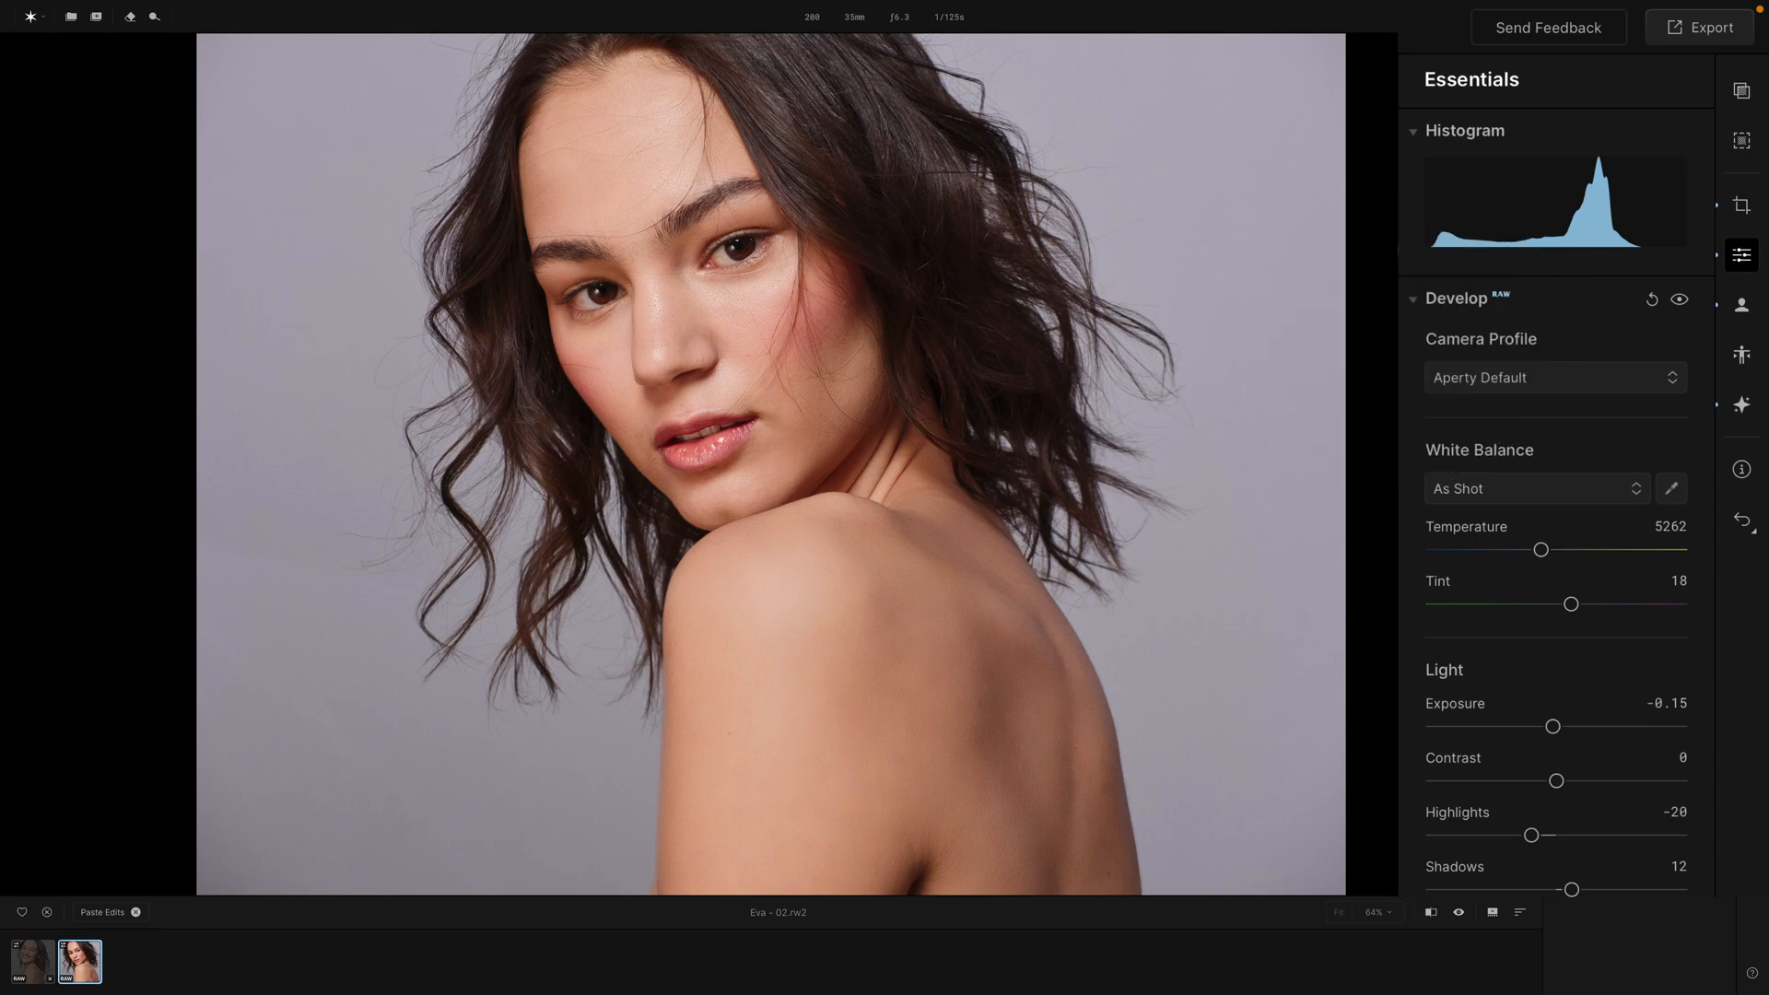
Set up an export of the 02 photo with no sharpening, original size and TIFF format, and cancel it
click(1688, 30)
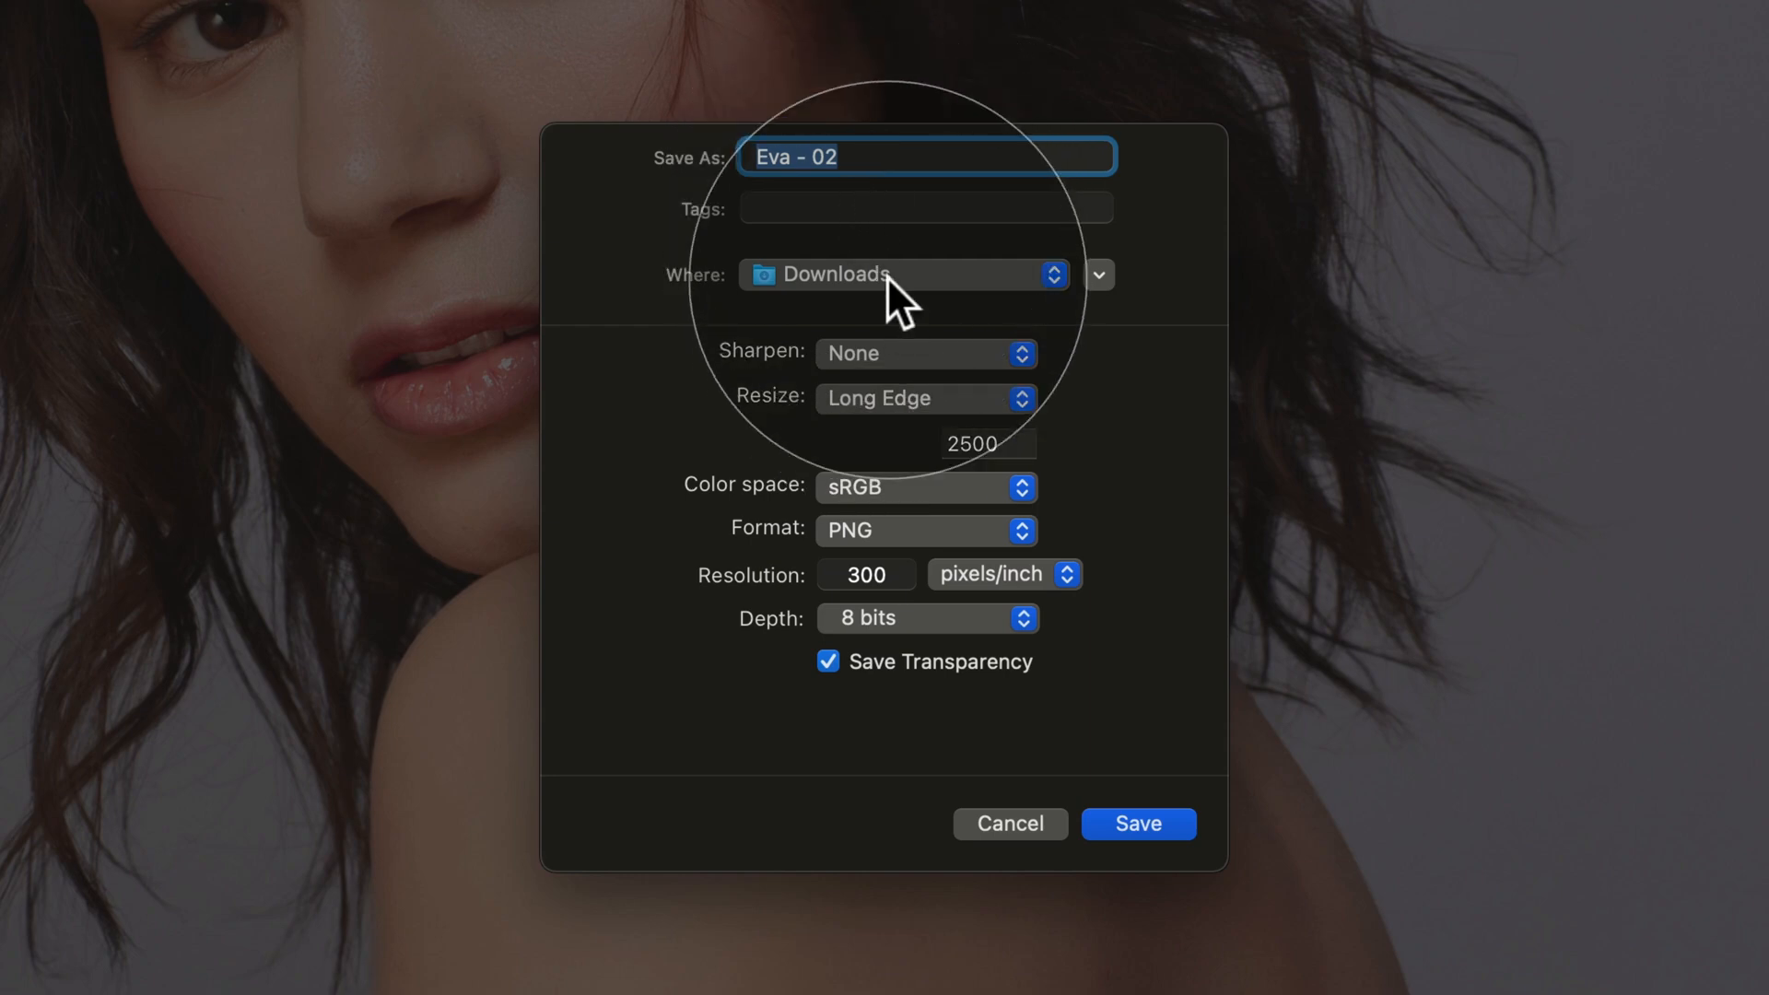
click(947, 355)
click(953, 345)
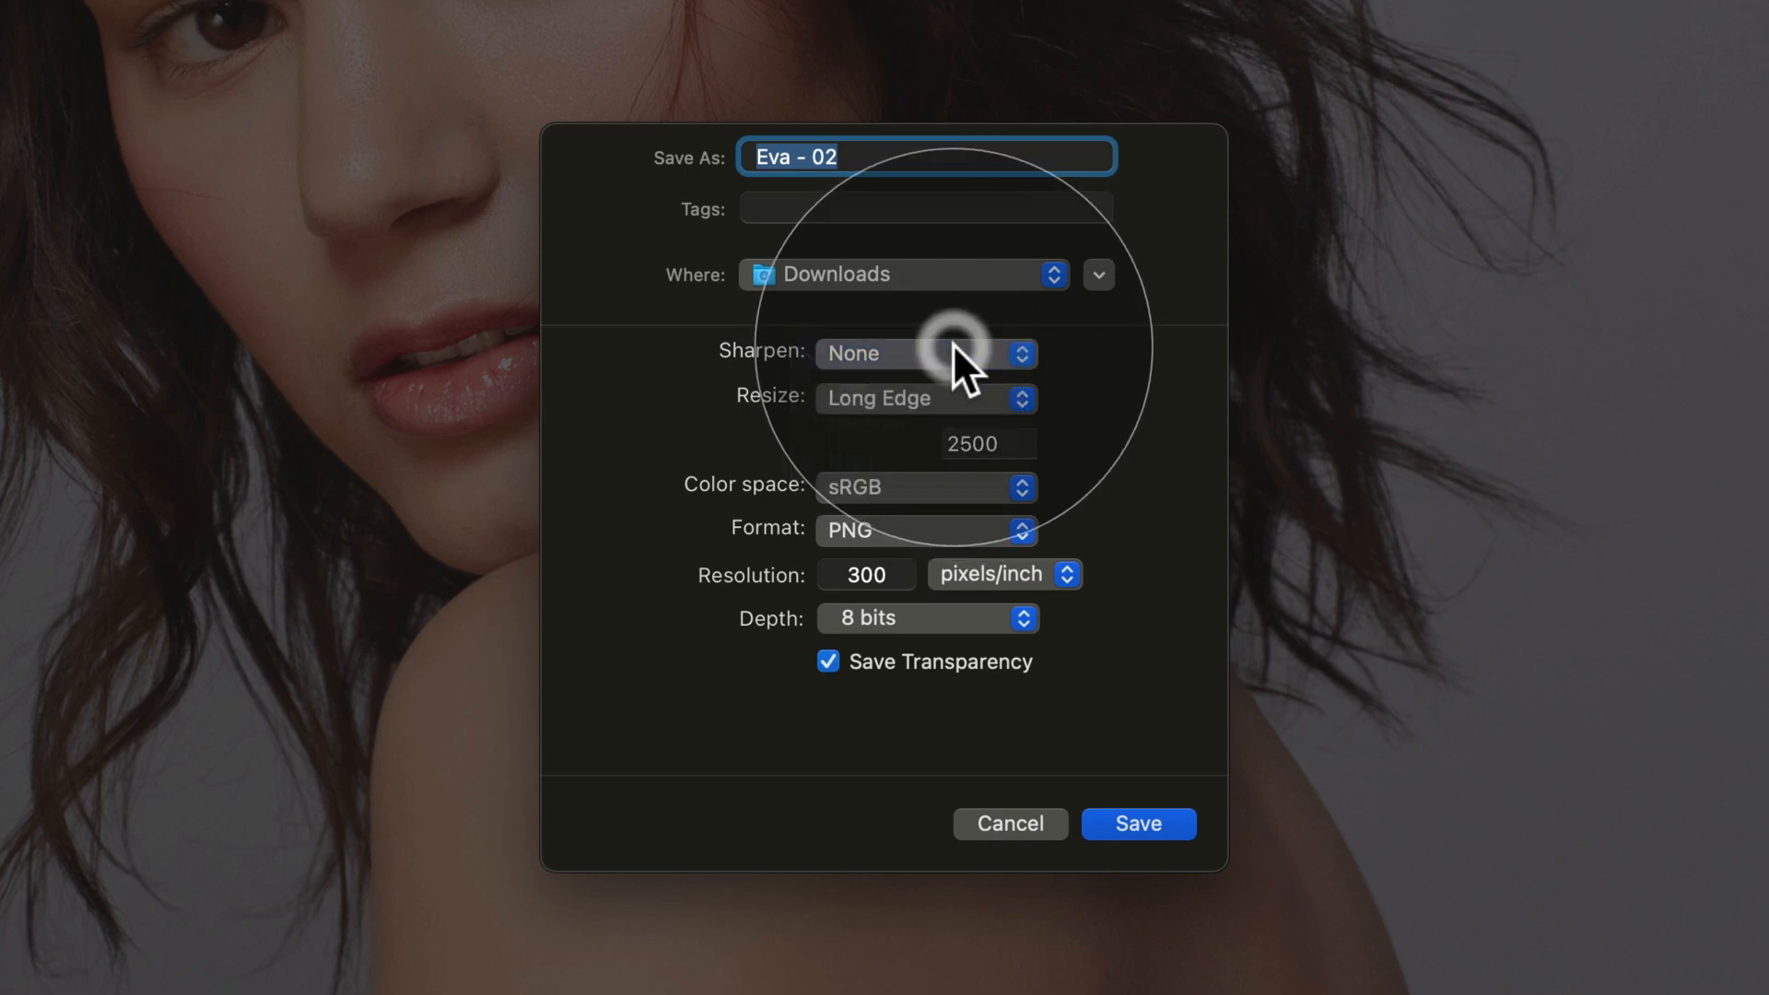
click(953, 398)
click(937, 368)
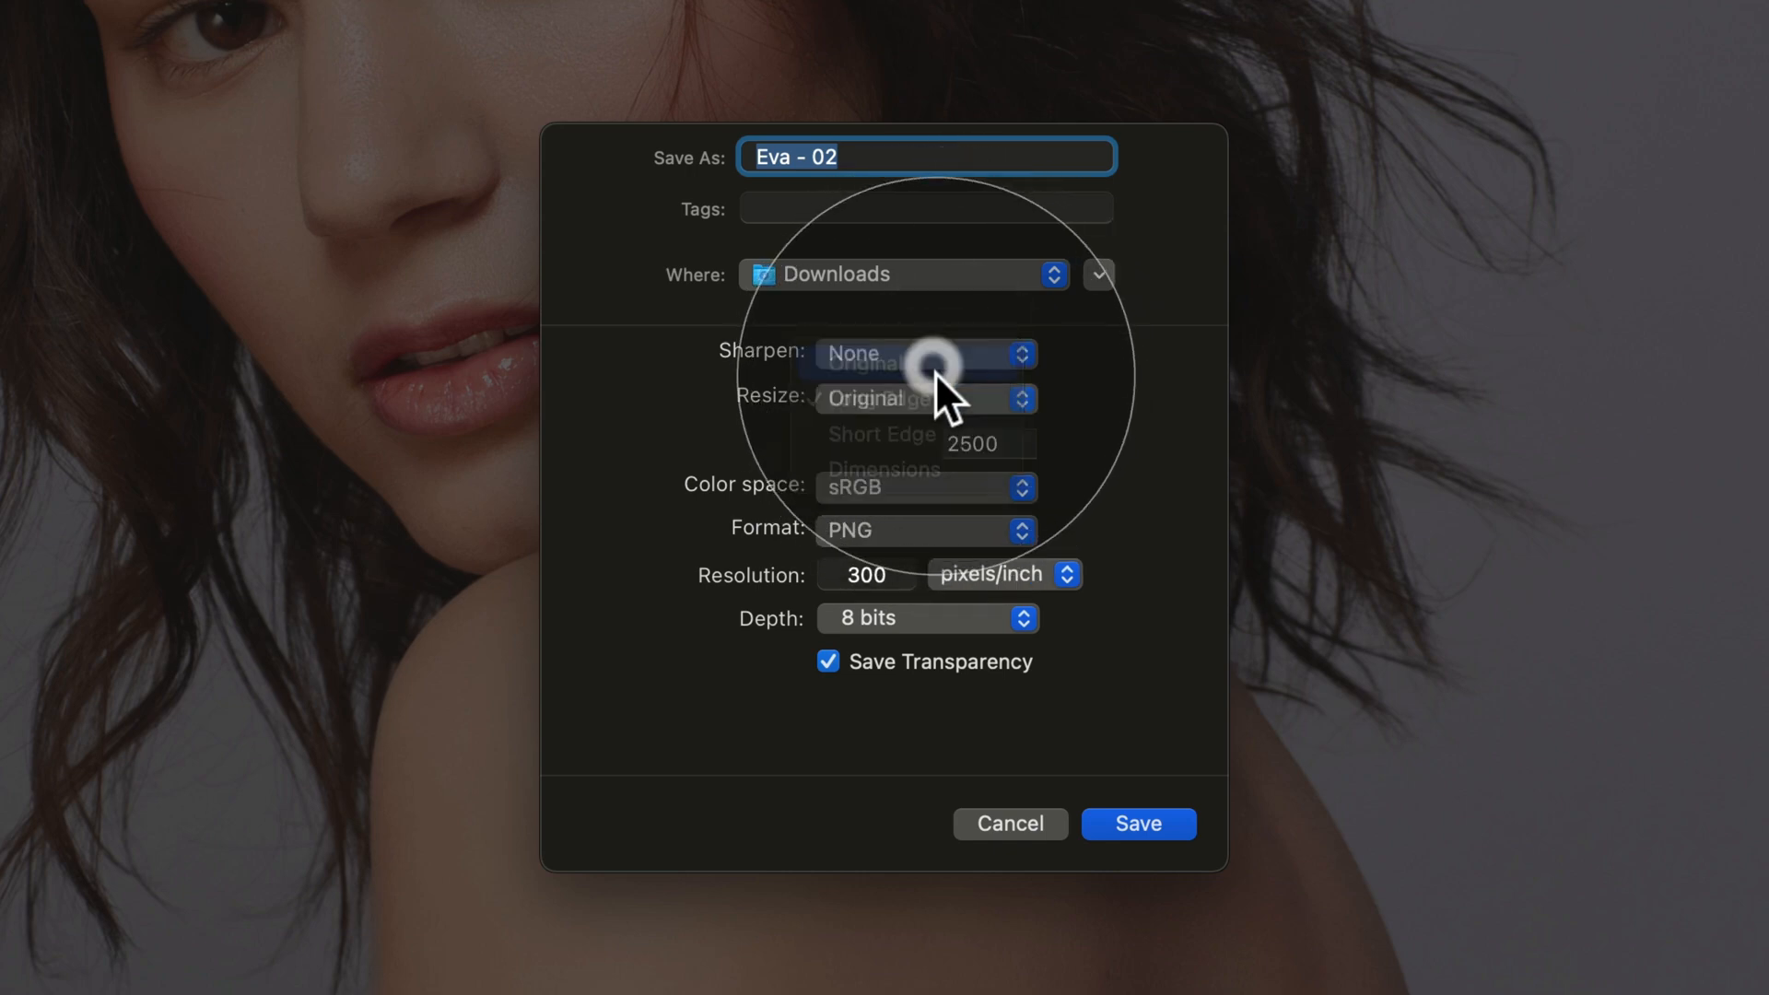
click(920, 530)
click(903, 558)
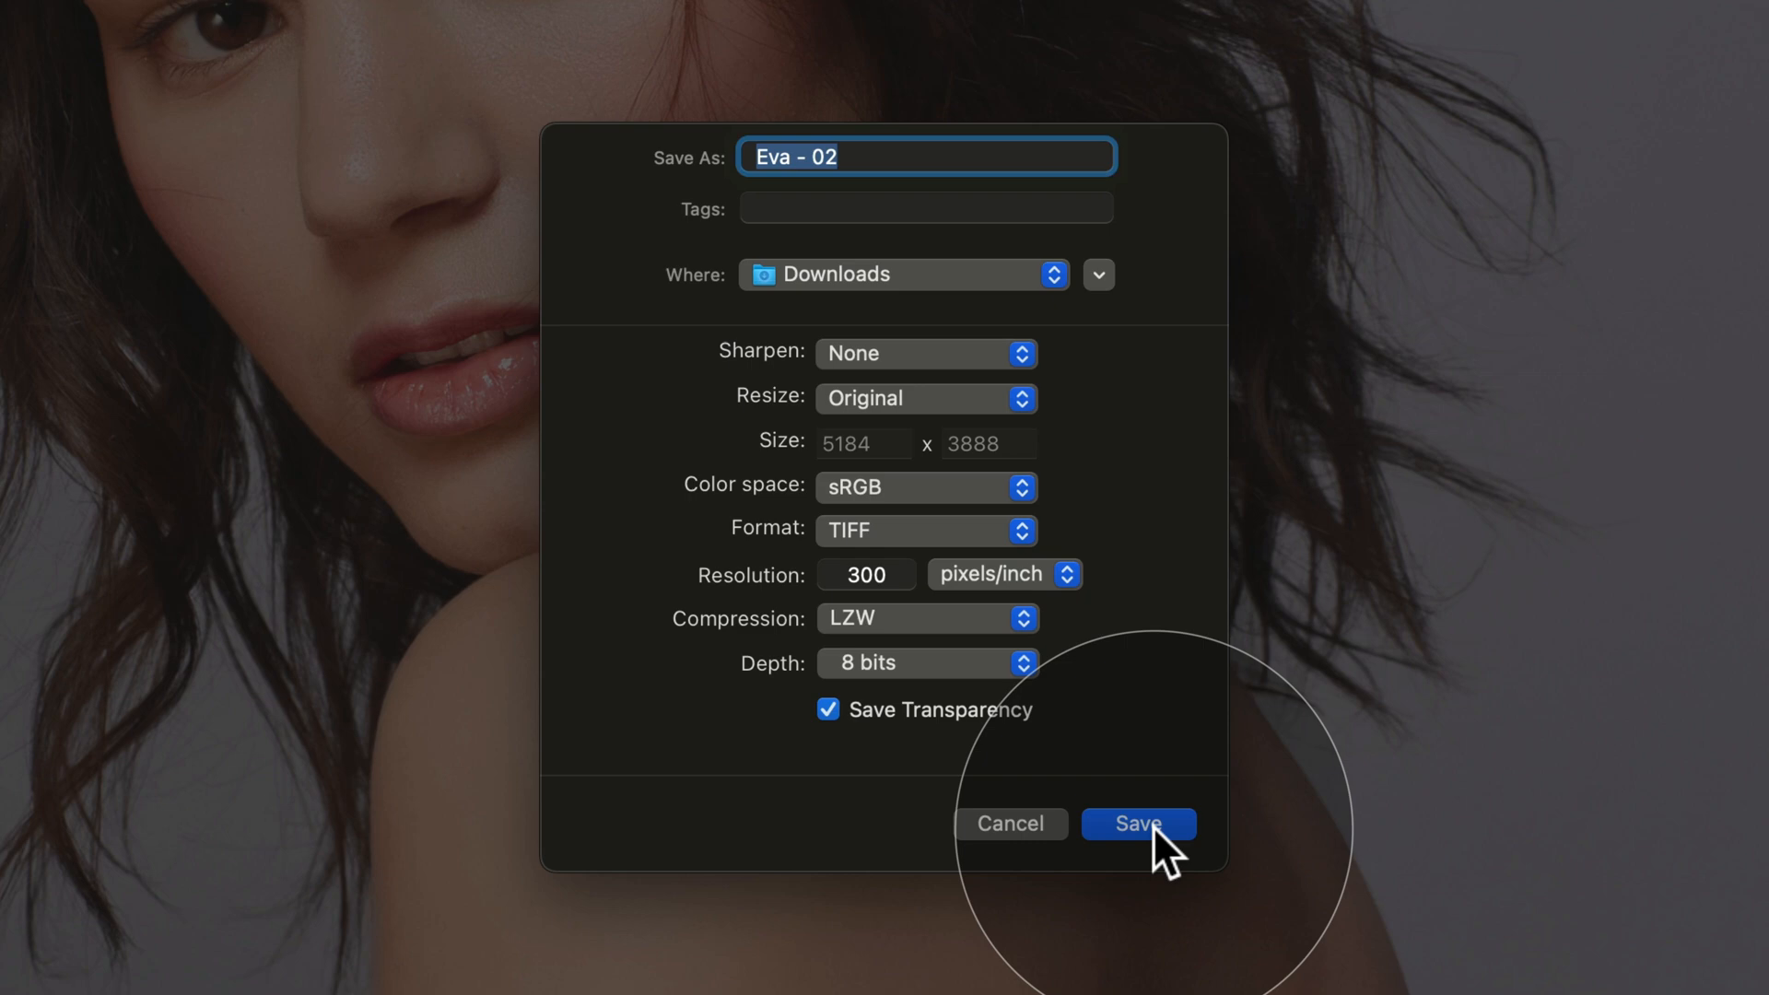
click(1017, 829)
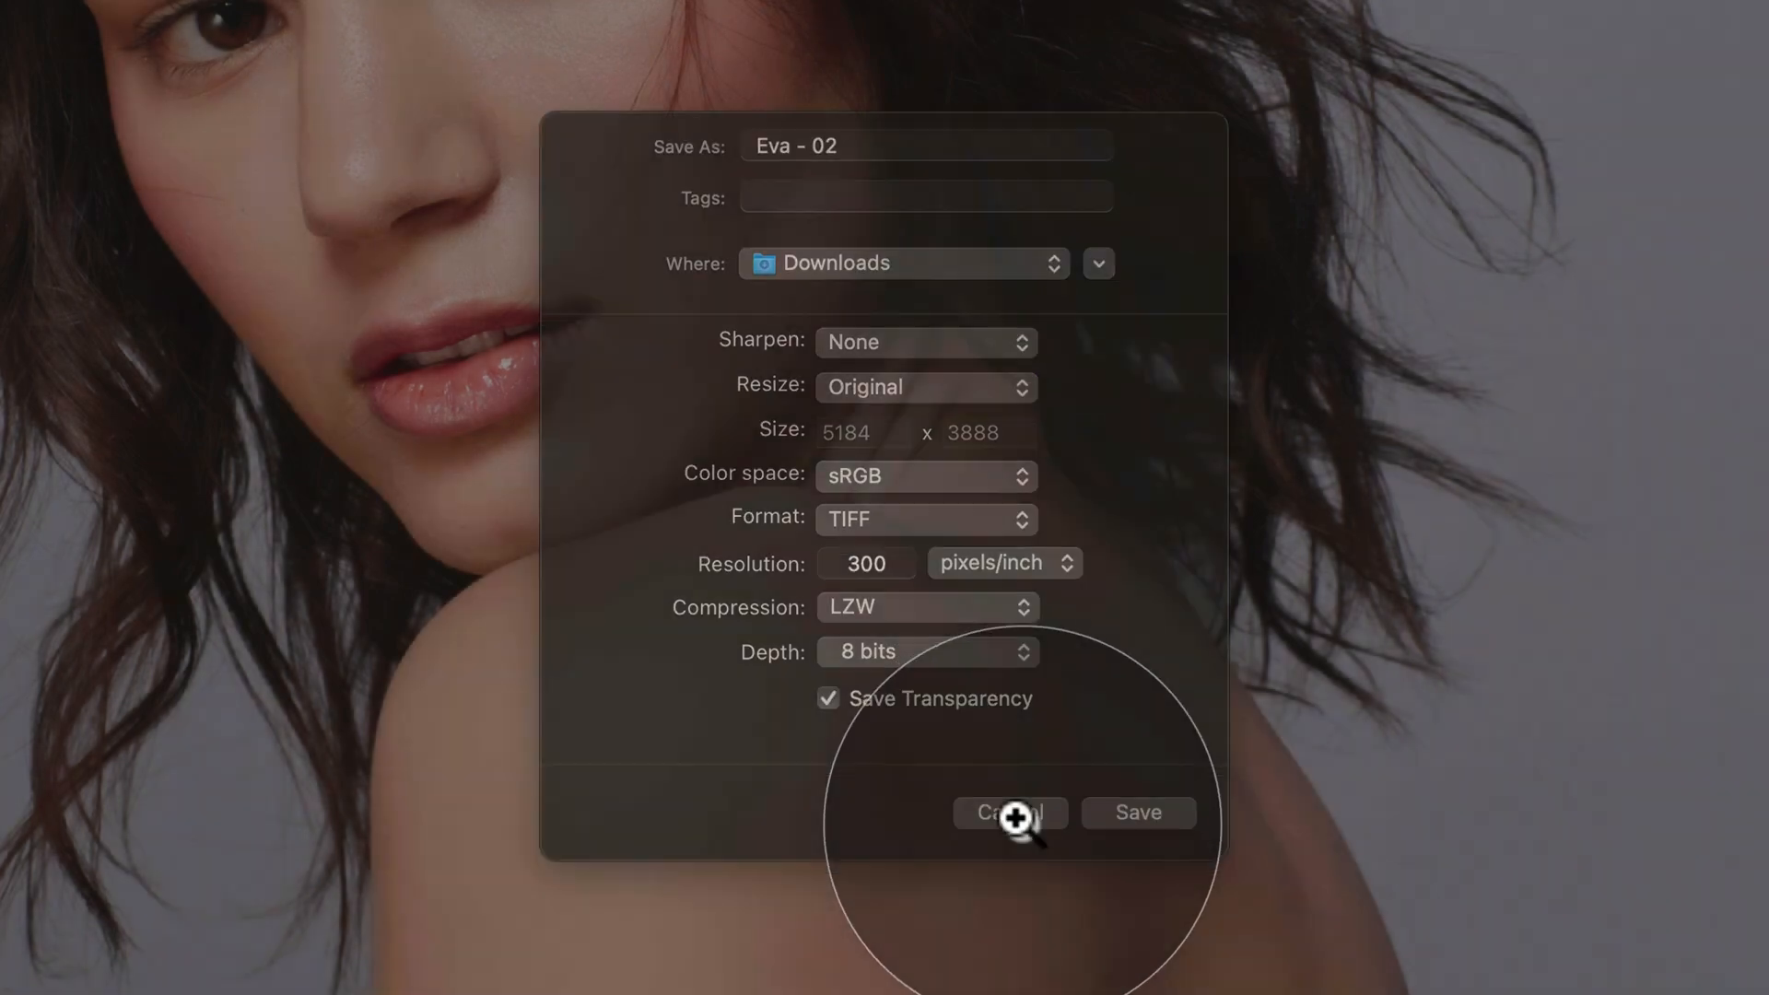